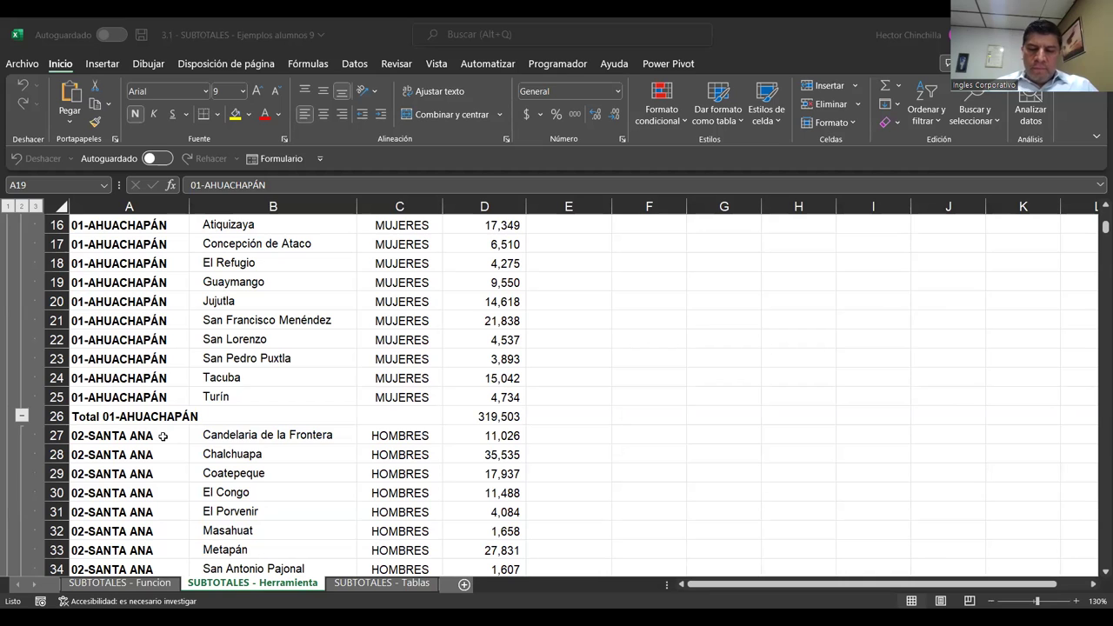
Switch from the SUBTOTALES - Funcion sheet back to the SUBTOTALES - Herramienta sheet.
key("ctrl+Home")
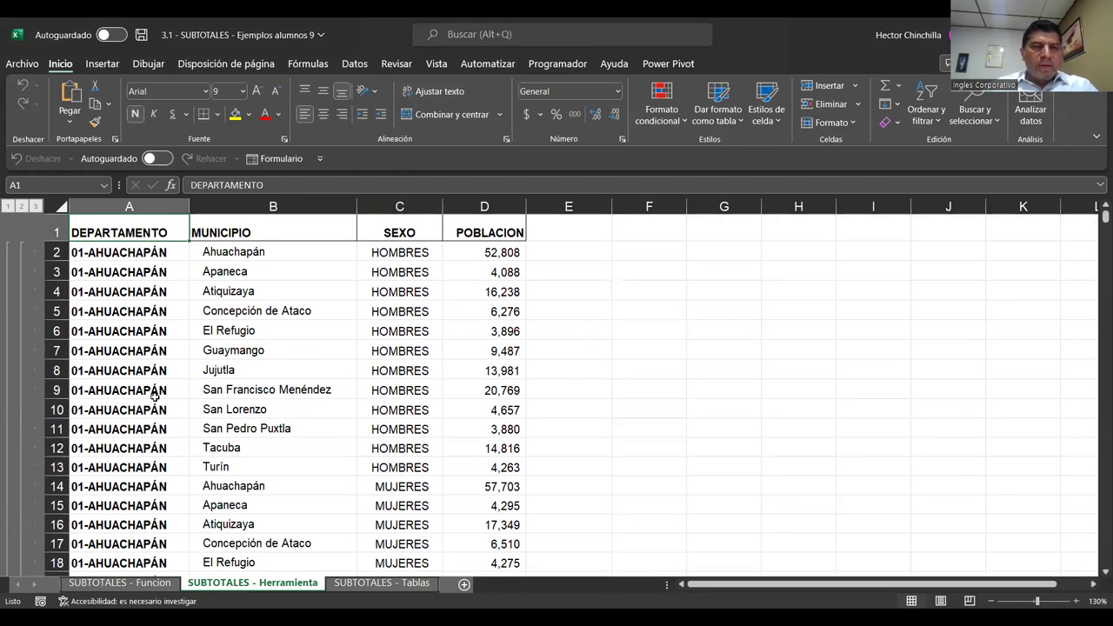
left_click(137, 583)
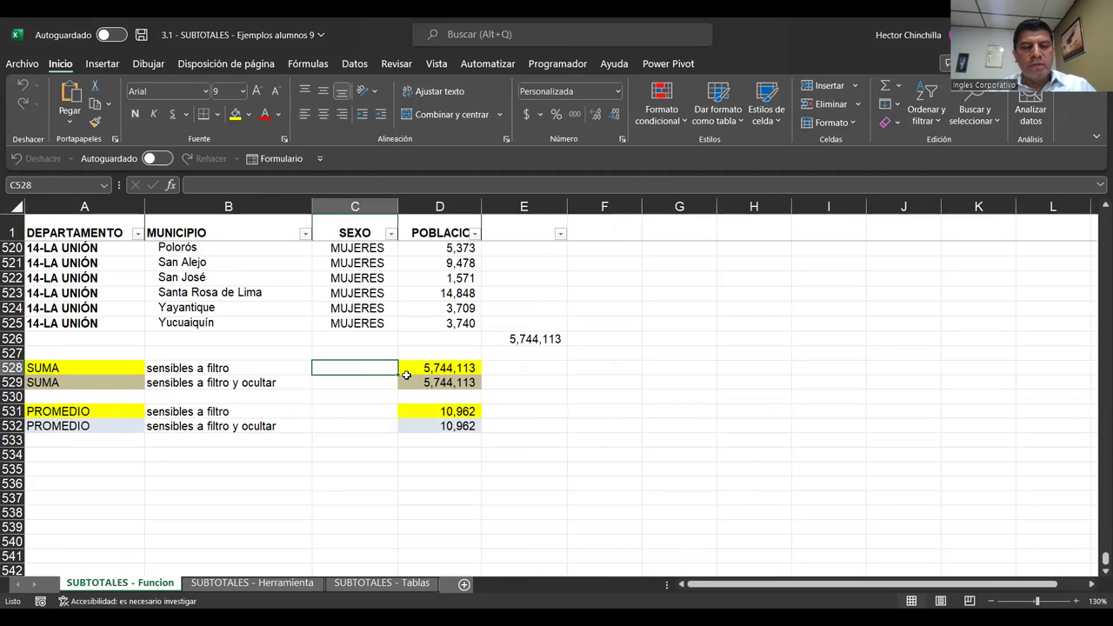
left_click(240, 583)
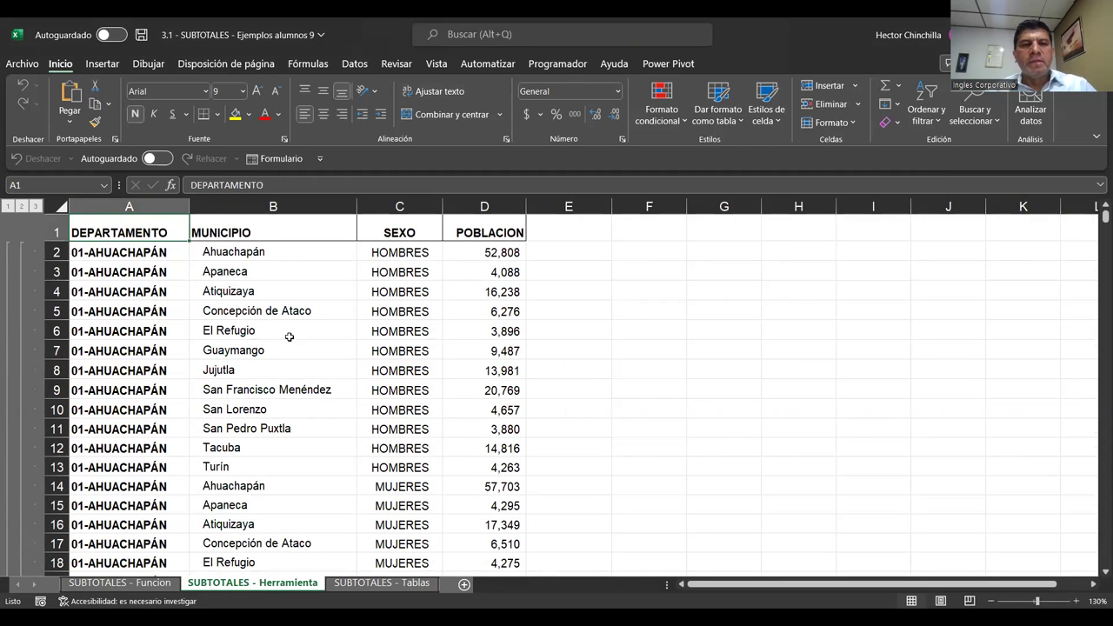
Select a cell in the department data and open the Esquema outline tools on Datos.
left_click(258, 310)
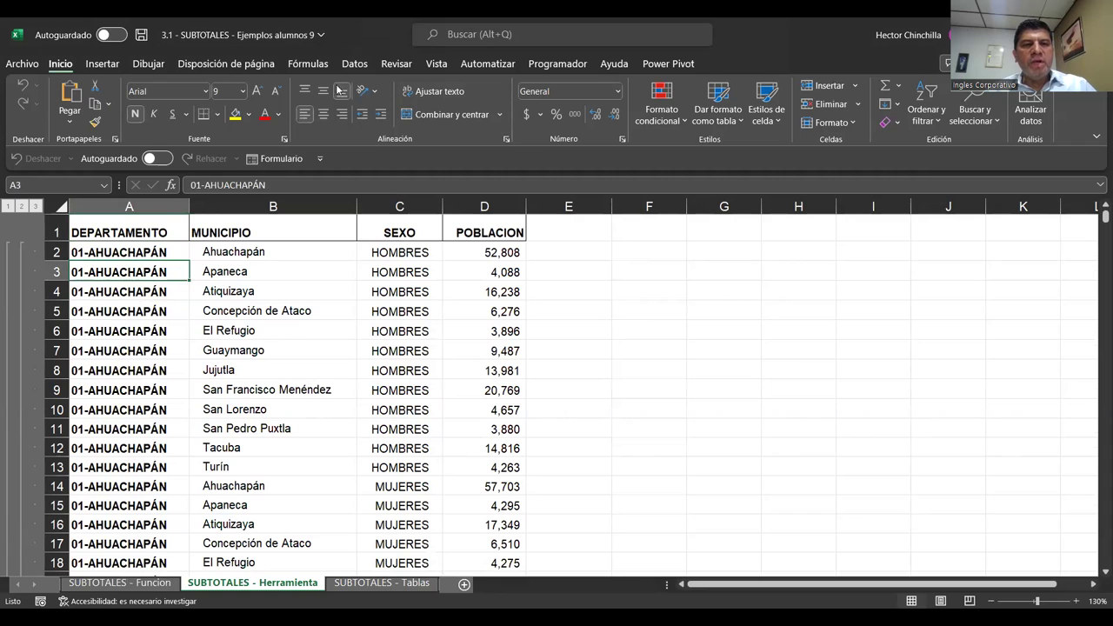
left_click(352, 66)
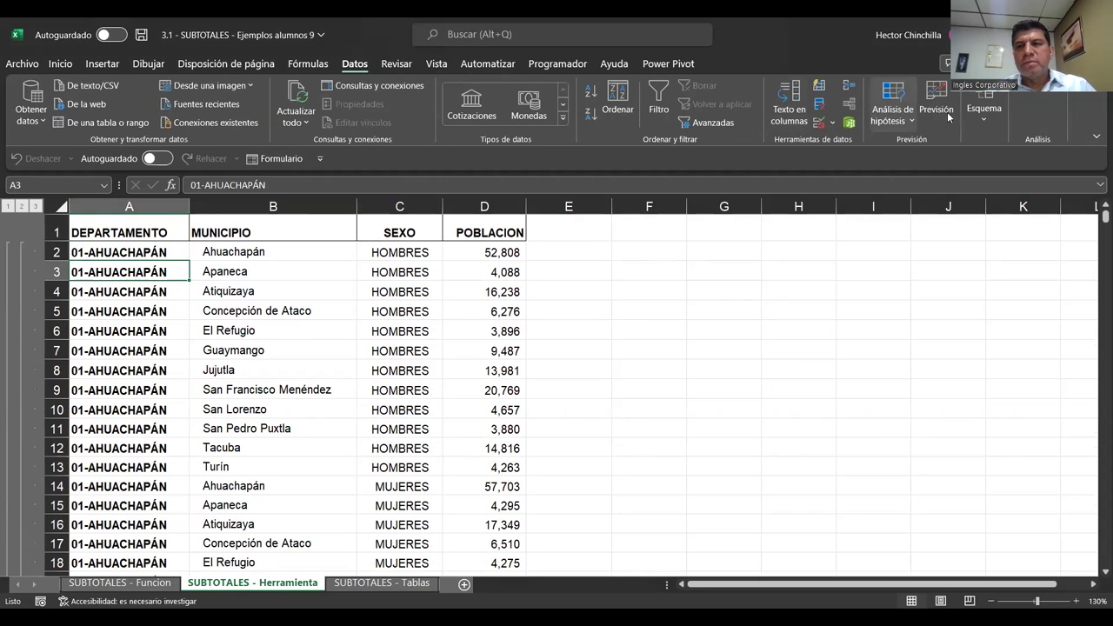
left_click(991, 128)
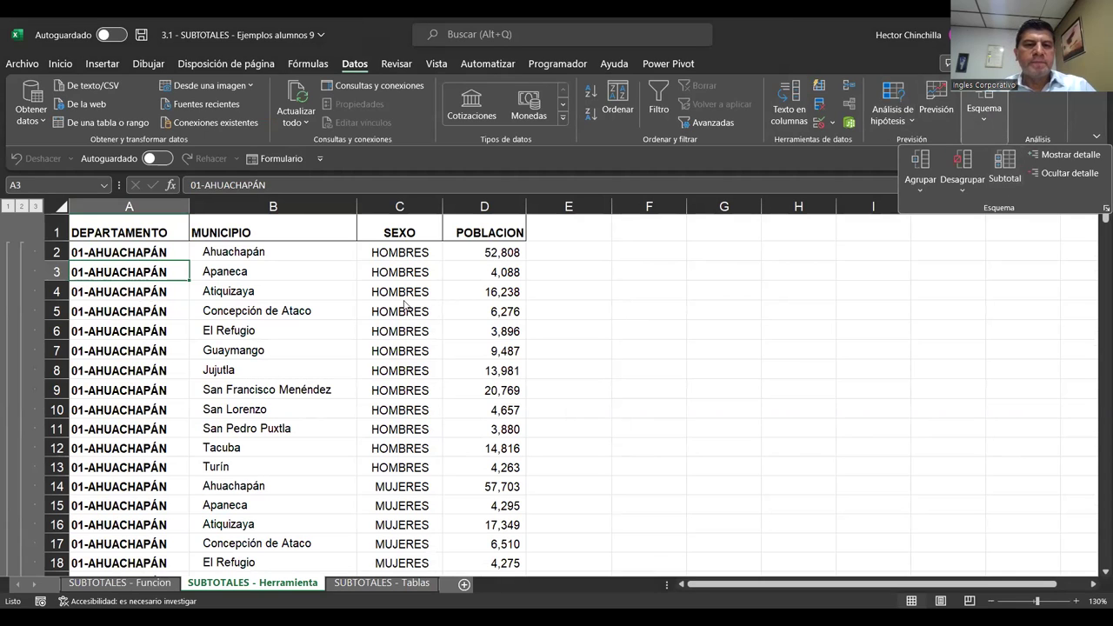
left_click(294, 288)
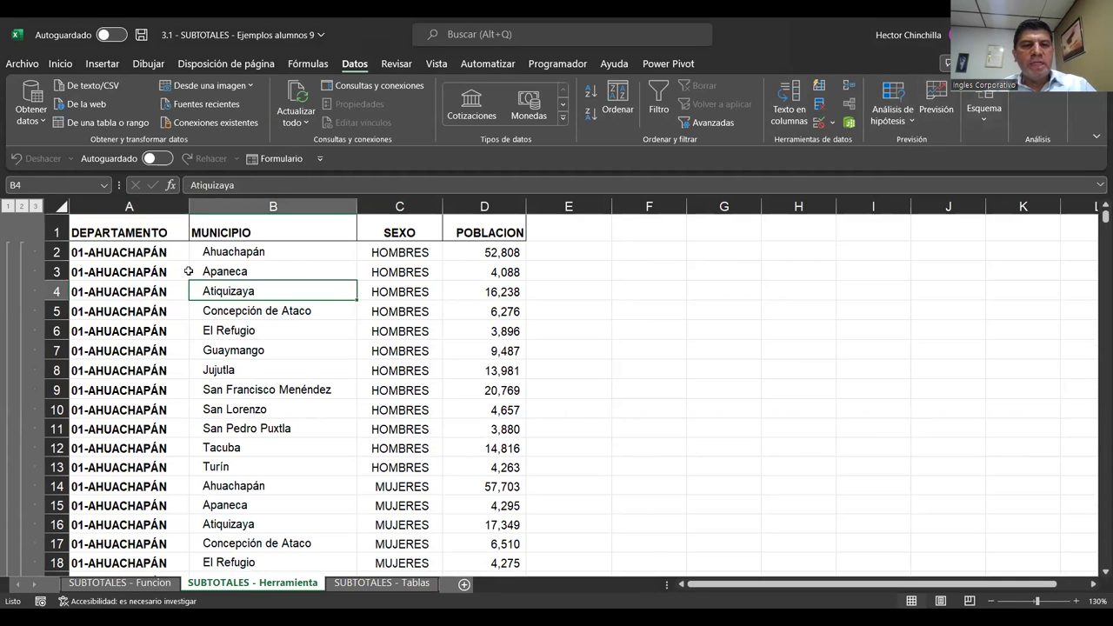
Click through cells A2, A5, the DEPARTAMENTO header and several municipality cells.
left_click(131, 273)
left_click(134, 314)
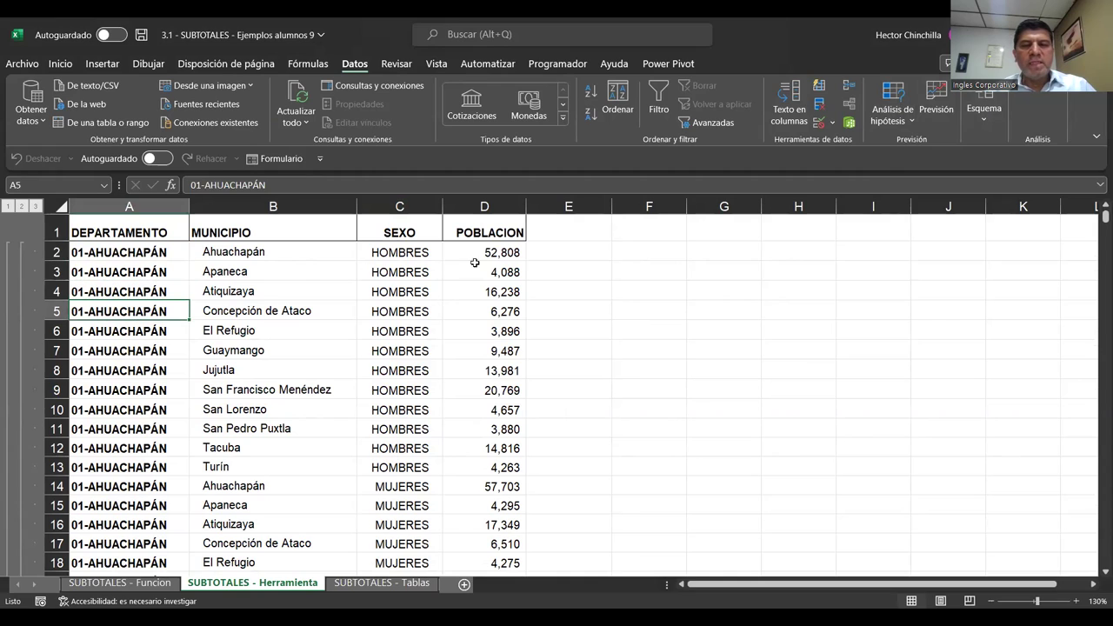
left_click(151, 252)
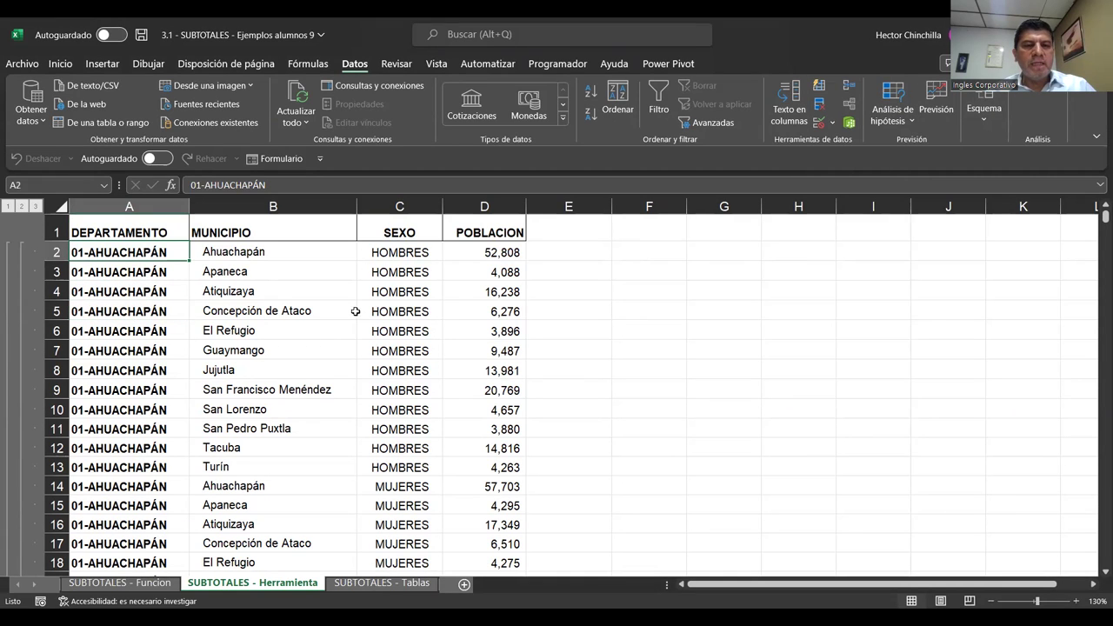
left_click(246, 332)
left_click(144, 290)
left_click(145, 259)
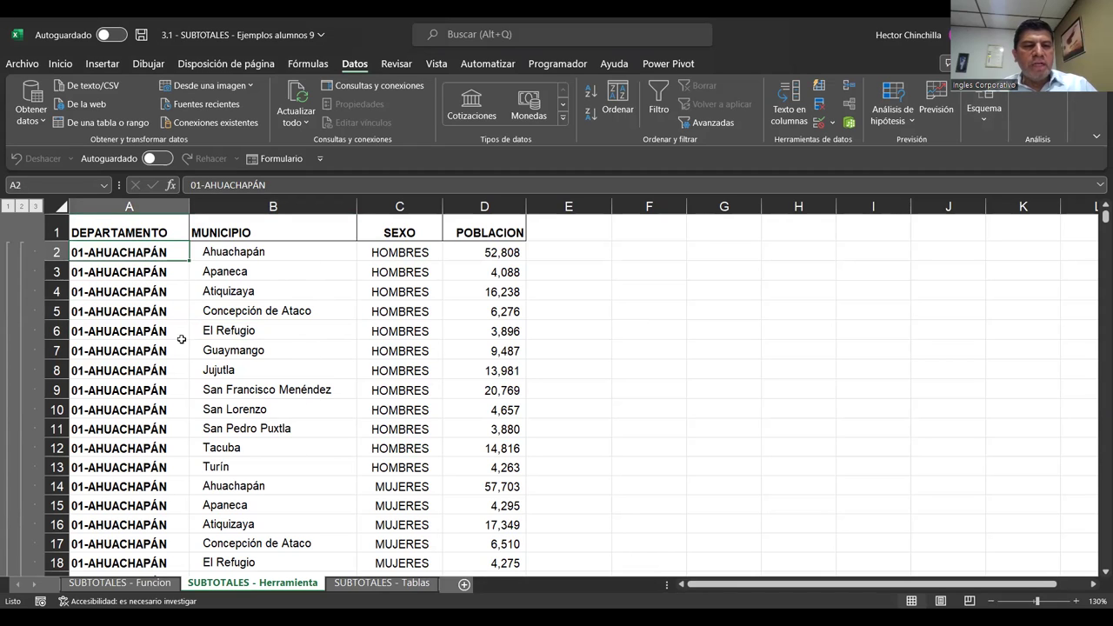
left_click(152, 234)
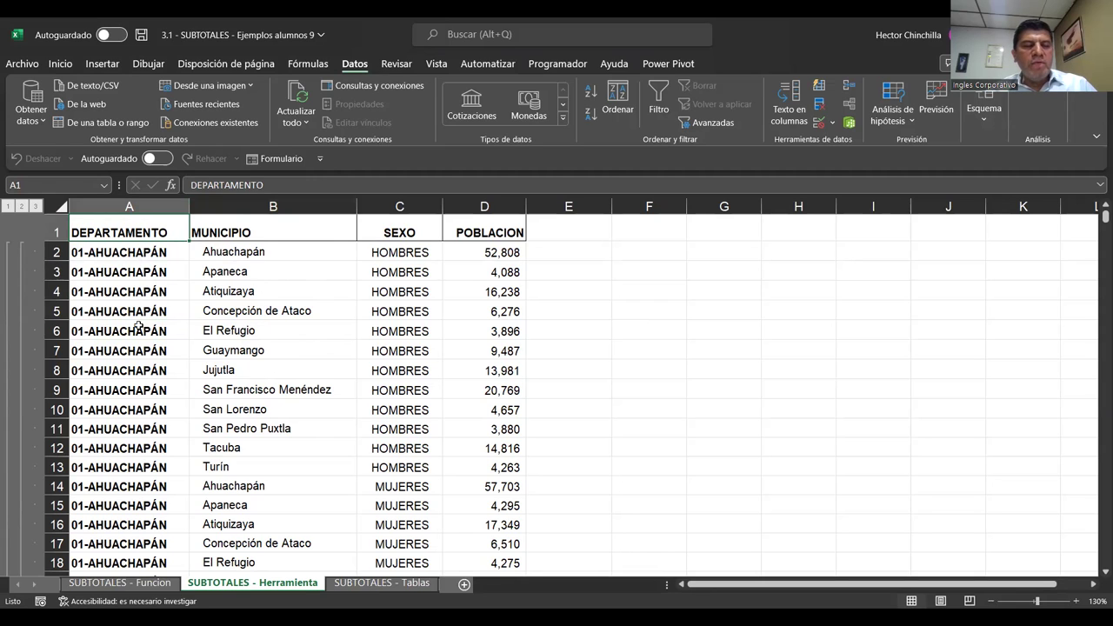
left_click(119, 312)
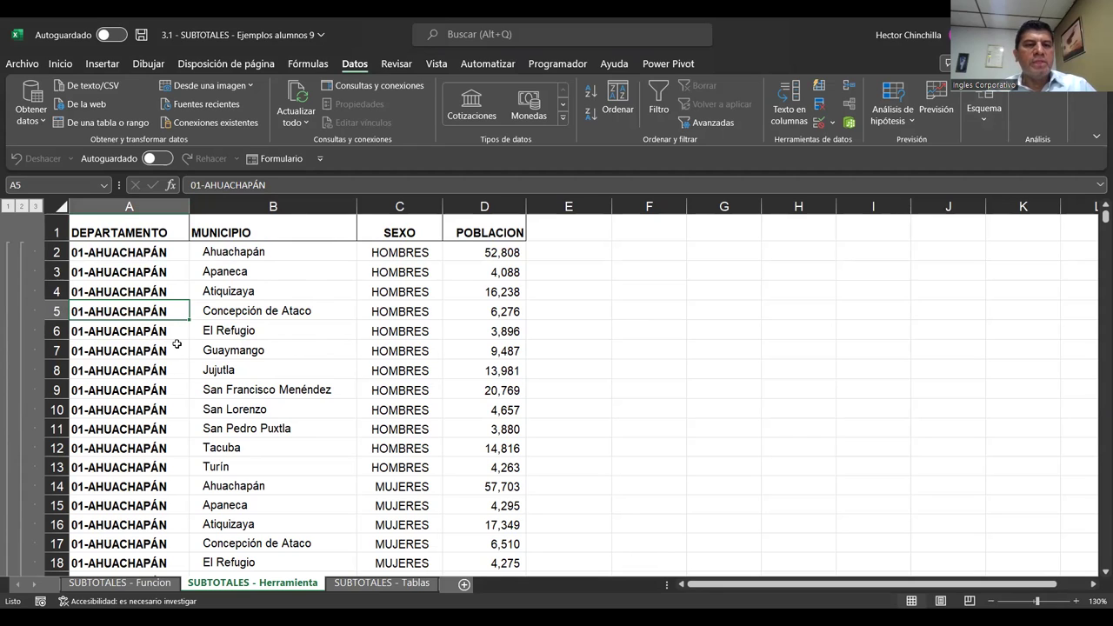
left_click(235, 291)
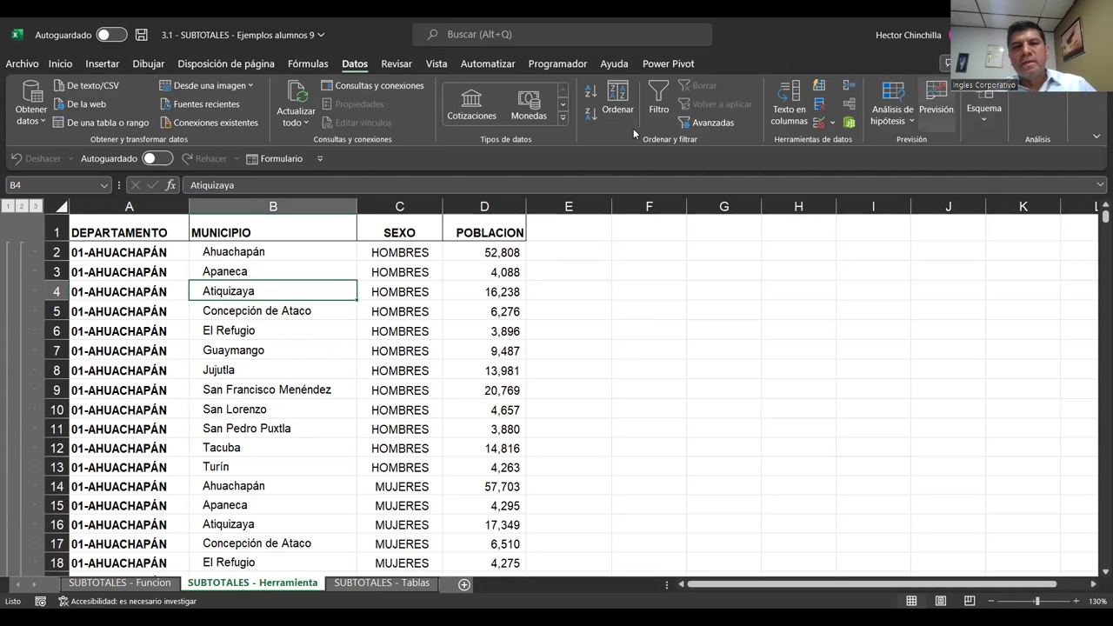
Open the Subtotal settings and remove the existing subtotals from the data.
left_click(984, 117)
left_click(991, 174)
left_click(546, 457)
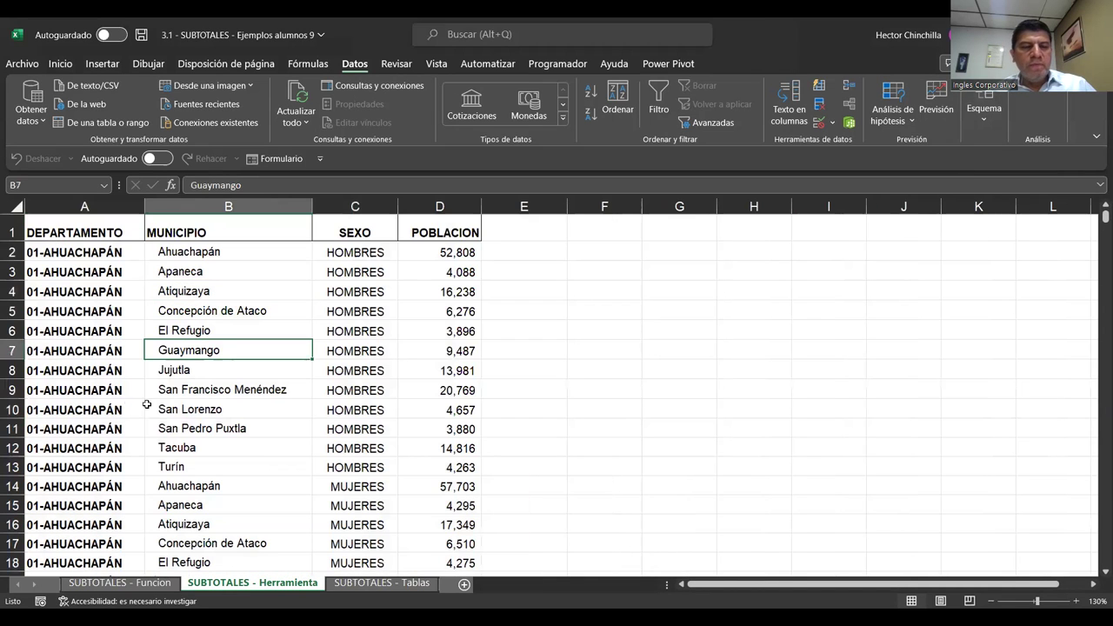
Select a municipality cell such as Guaymango and reopen the Esquema outline tools.
left_click(97, 327)
left_click(318, 306)
left_click(306, 407)
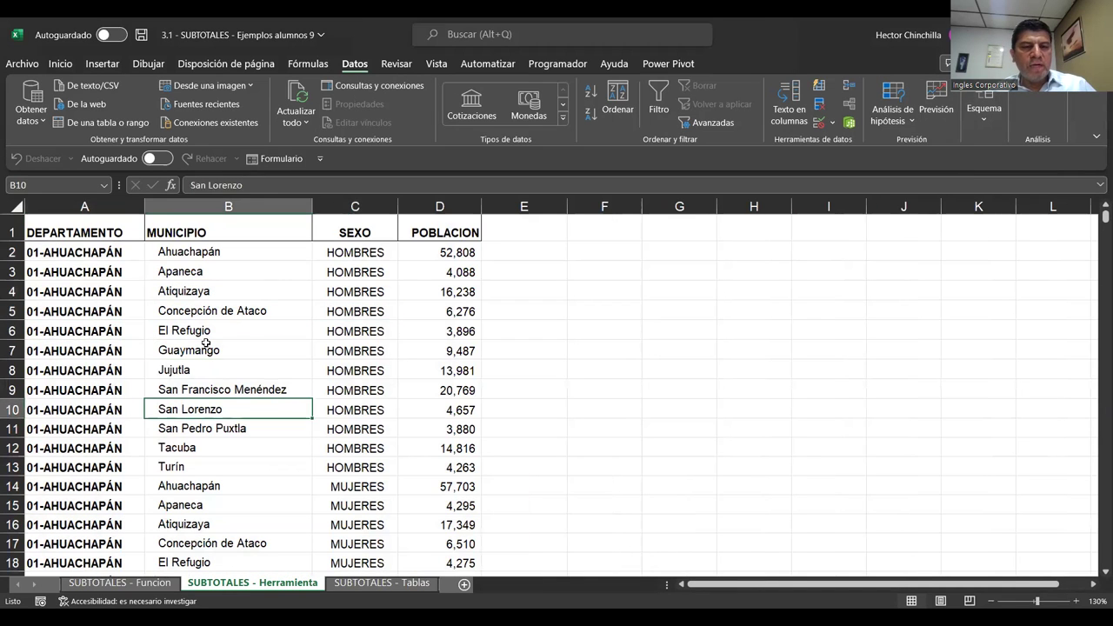
left_click(199, 344)
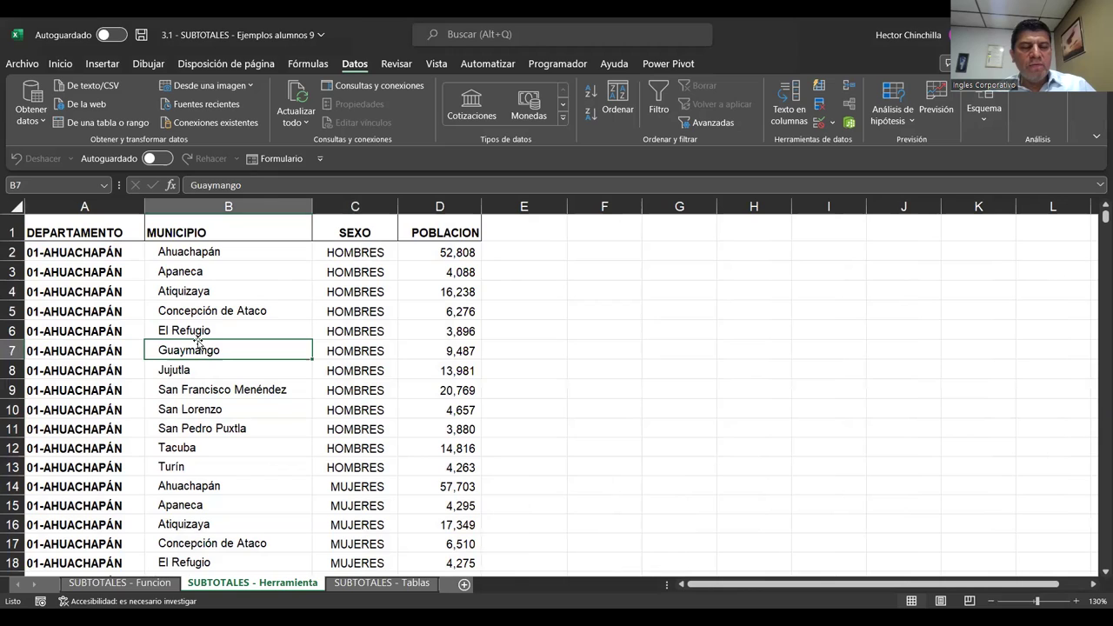
left_click(984, 123)
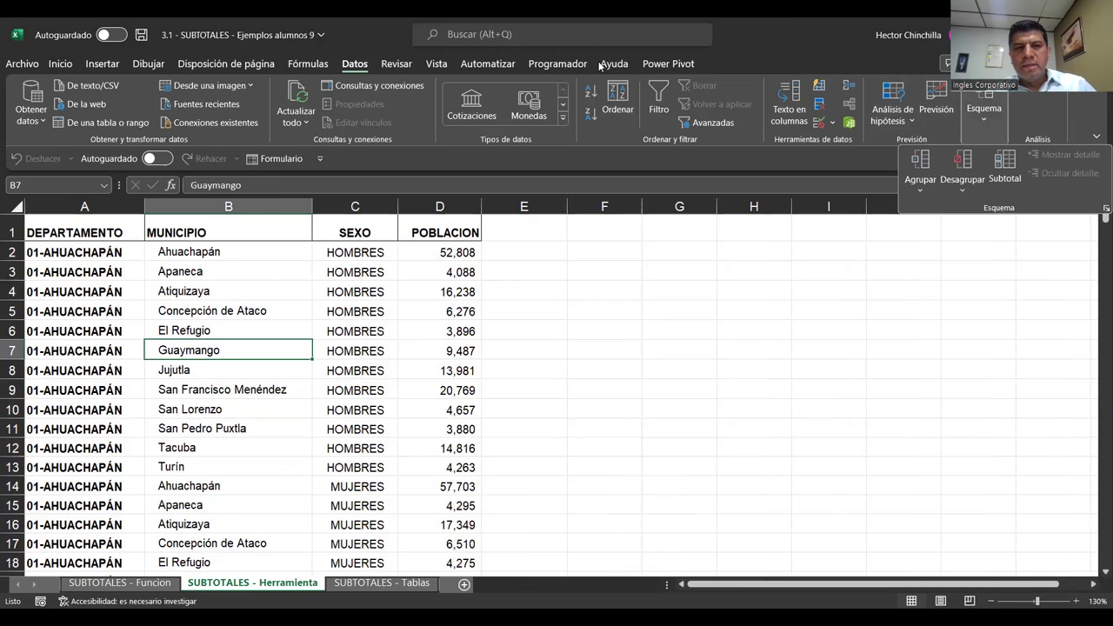
Apply Suma subtotals on POBLACION grouped by each change in DEPARTAMENTO.
left_click(1000, 181)
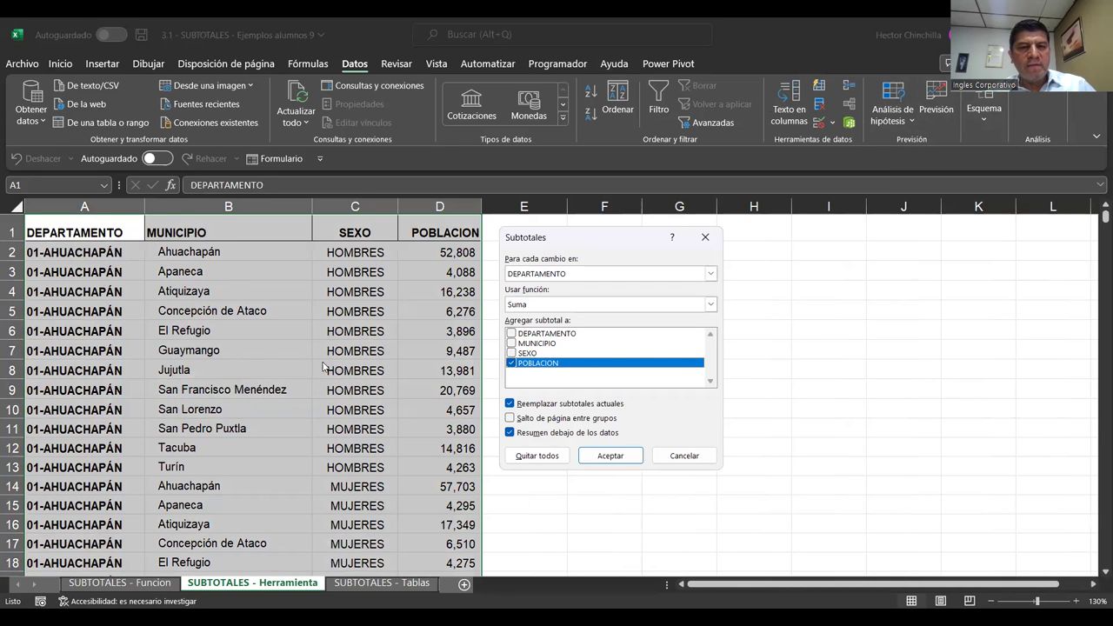
left_click(548, 276)
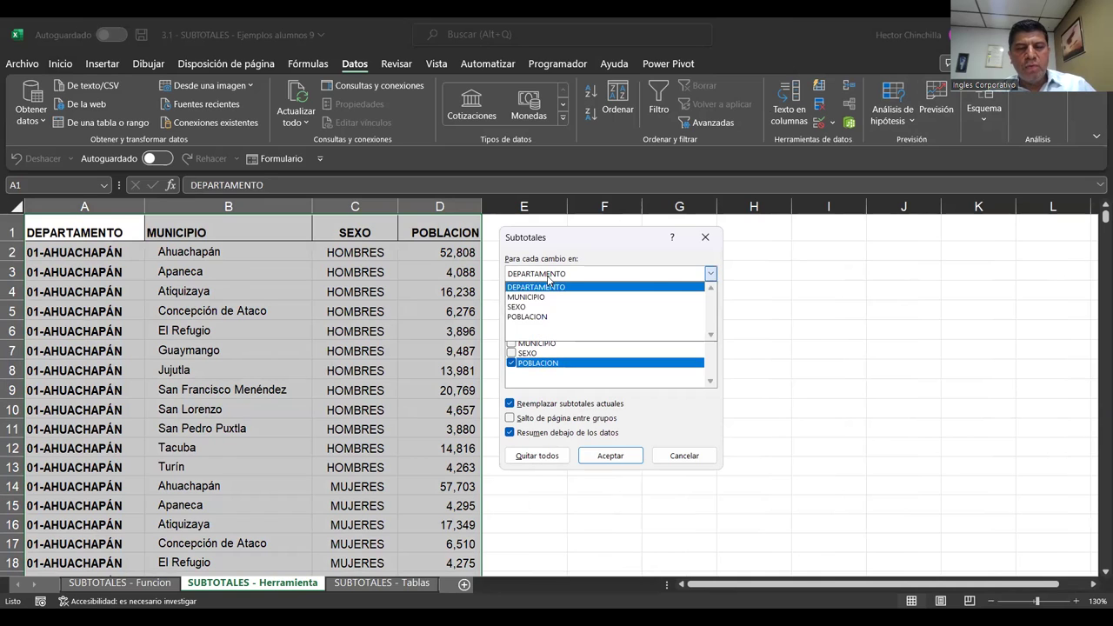
left_click(549, 277)
left_click(548, 277)
left_click(548, 281)
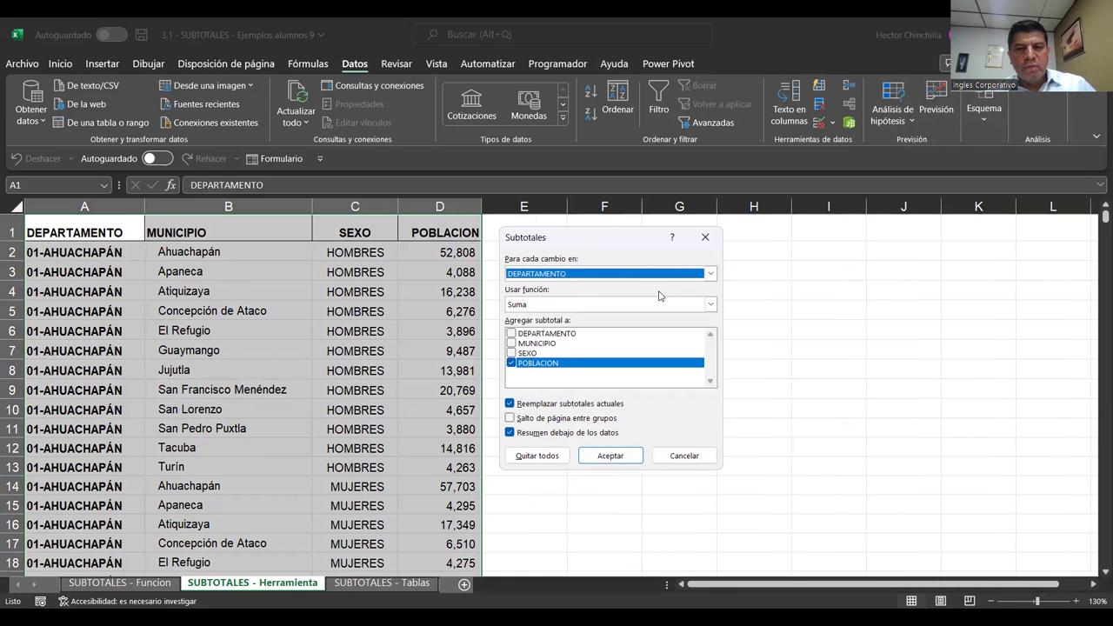
left_click(531, 305)
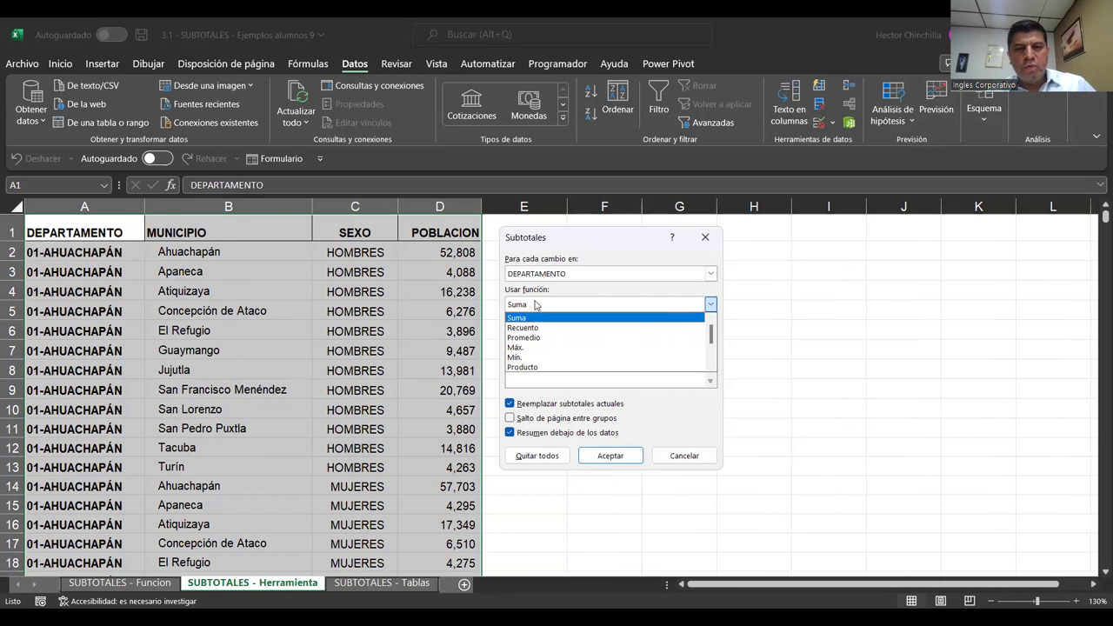
left_click(535, 305)
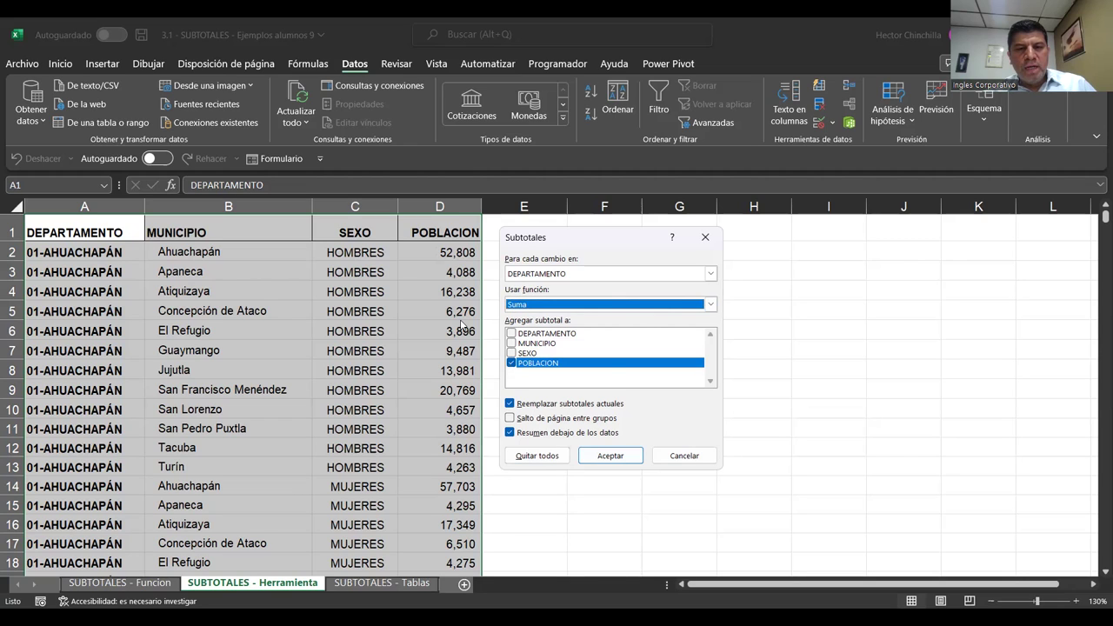
left_click(598, 460)
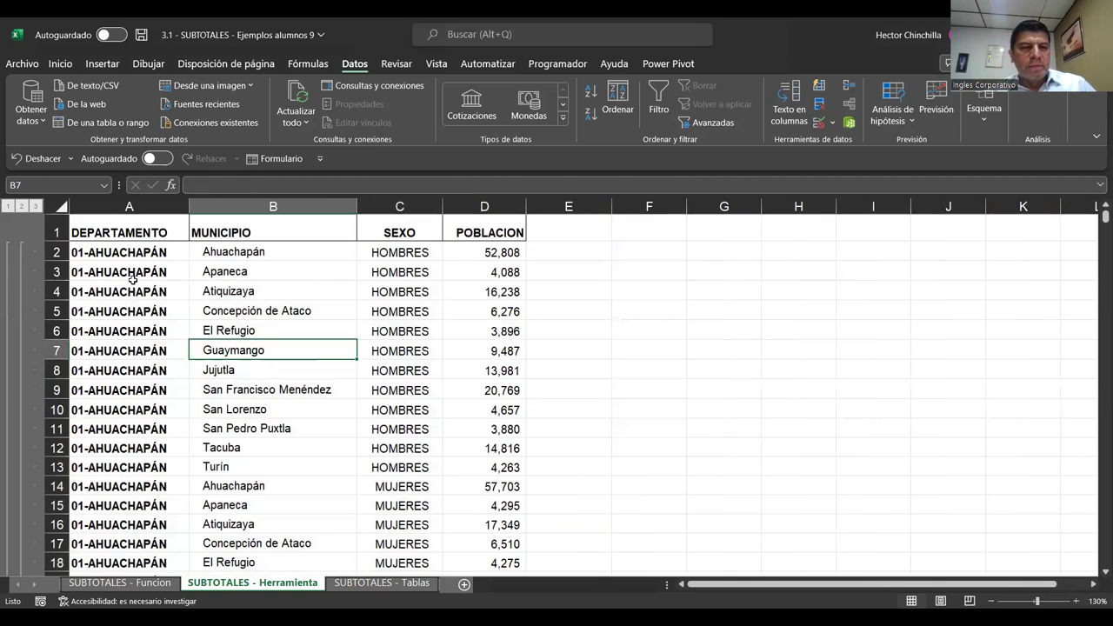
left_click(130, 291)
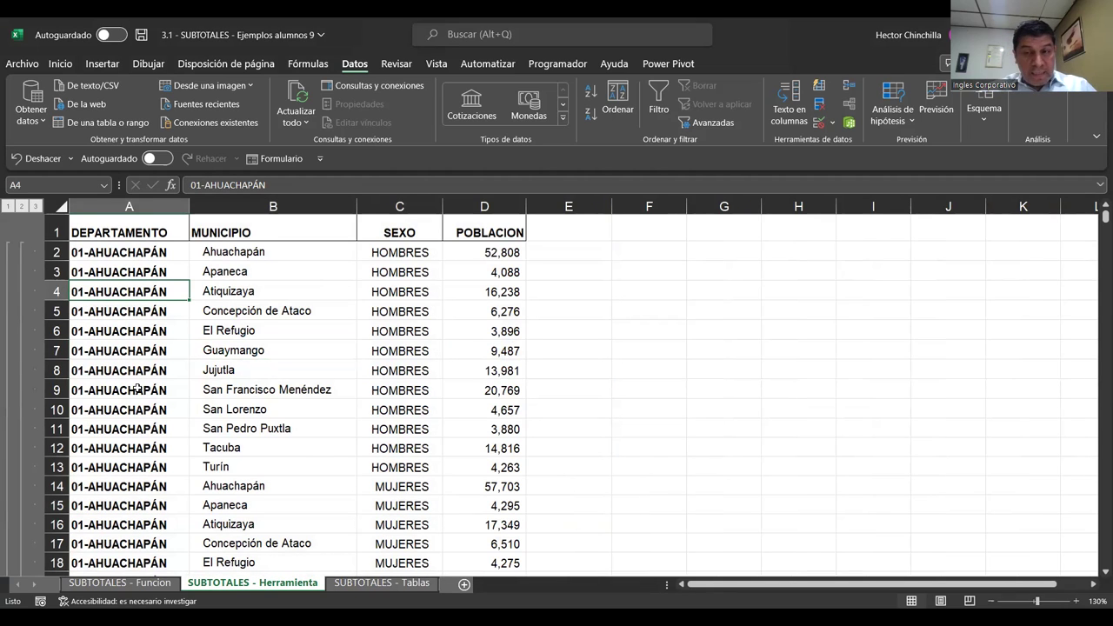
Collapse the outline to the grand total, then expand to show department subtotals.
left_click(212, 365)
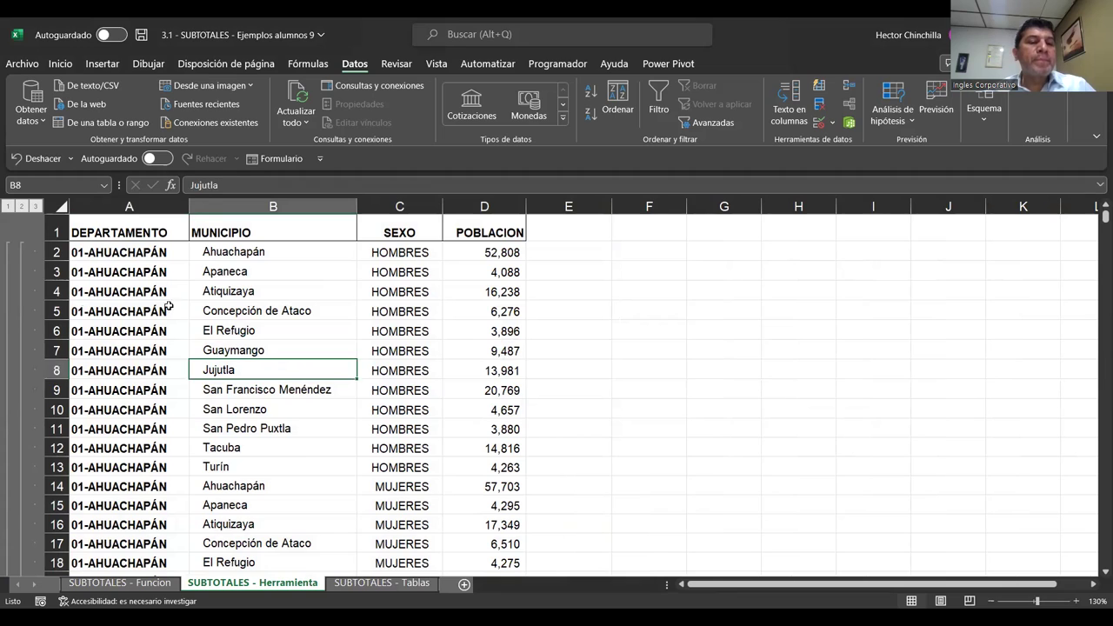
left_click(172, 305)
key("Up")
key("Up")
key("Up")
key("Up")
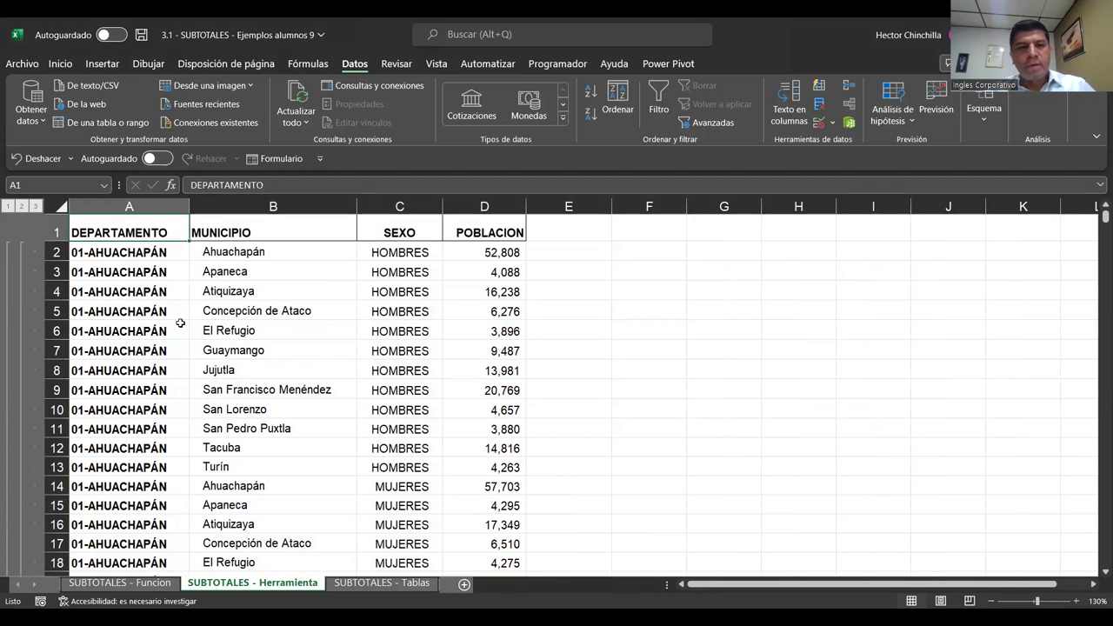
left_click(8, 206)
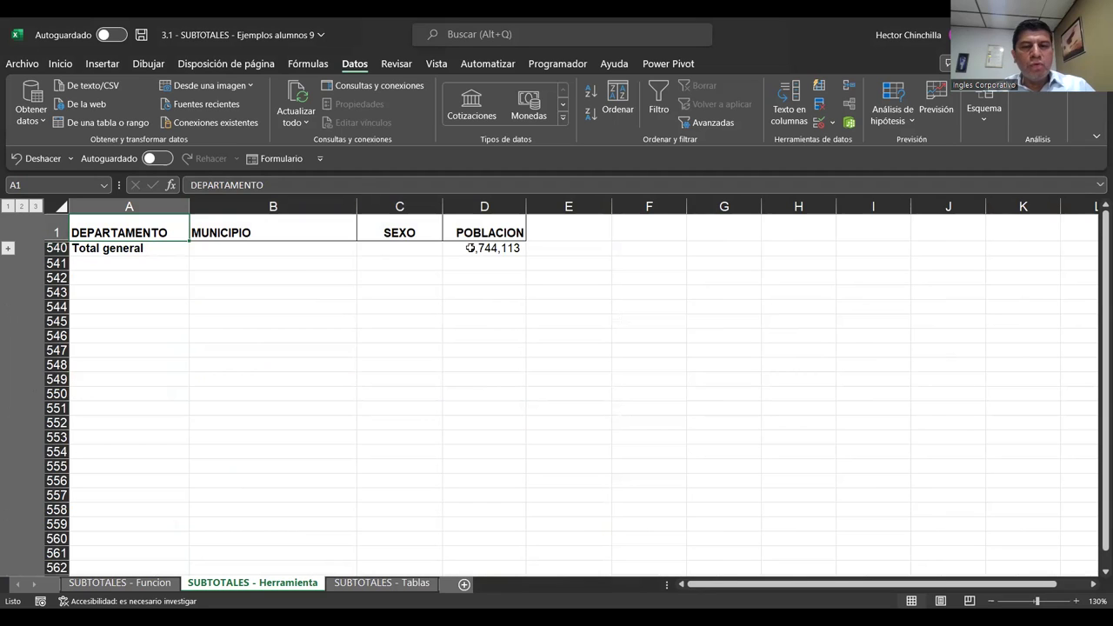
left_click(73, 201)
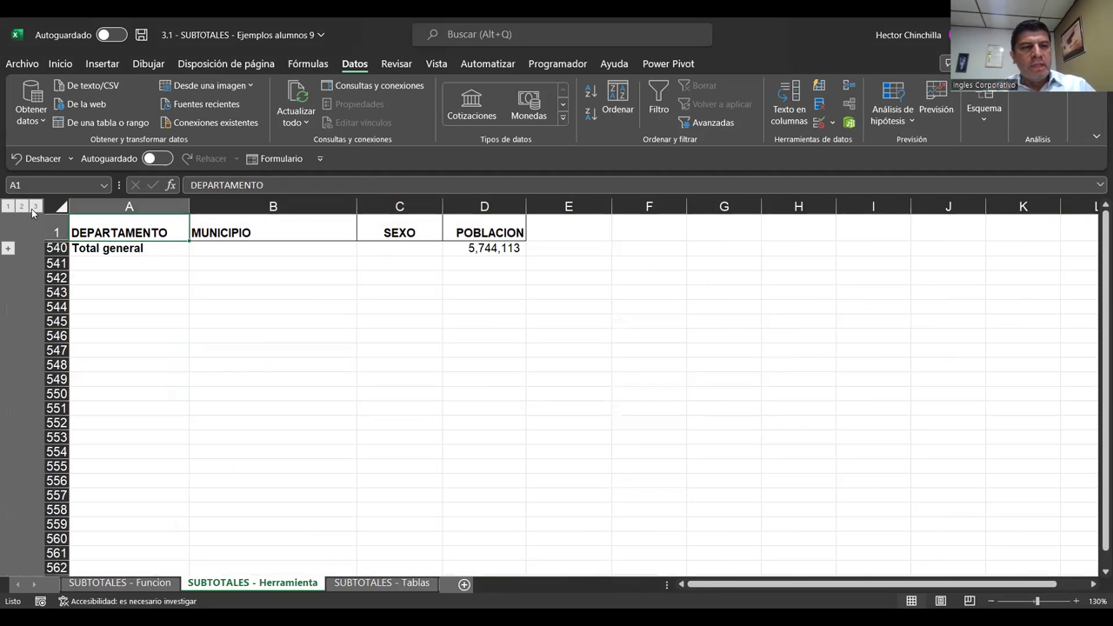
left_click(20, 207)
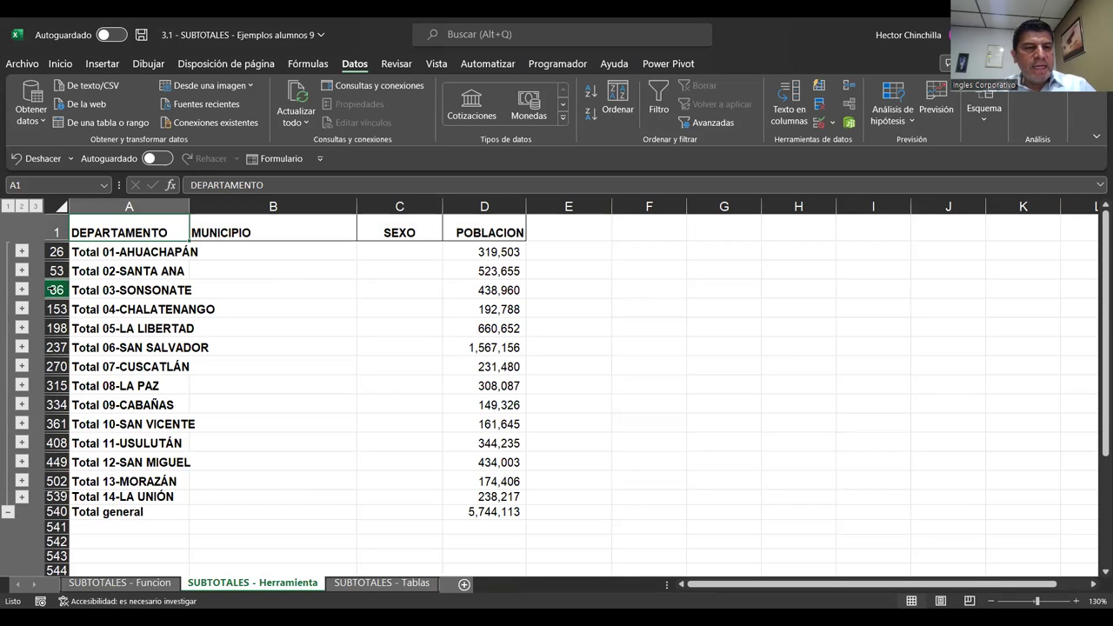
Expand the 03-SONSONATE detail rows, review them, then collapse them again.
left_click(22, 290)
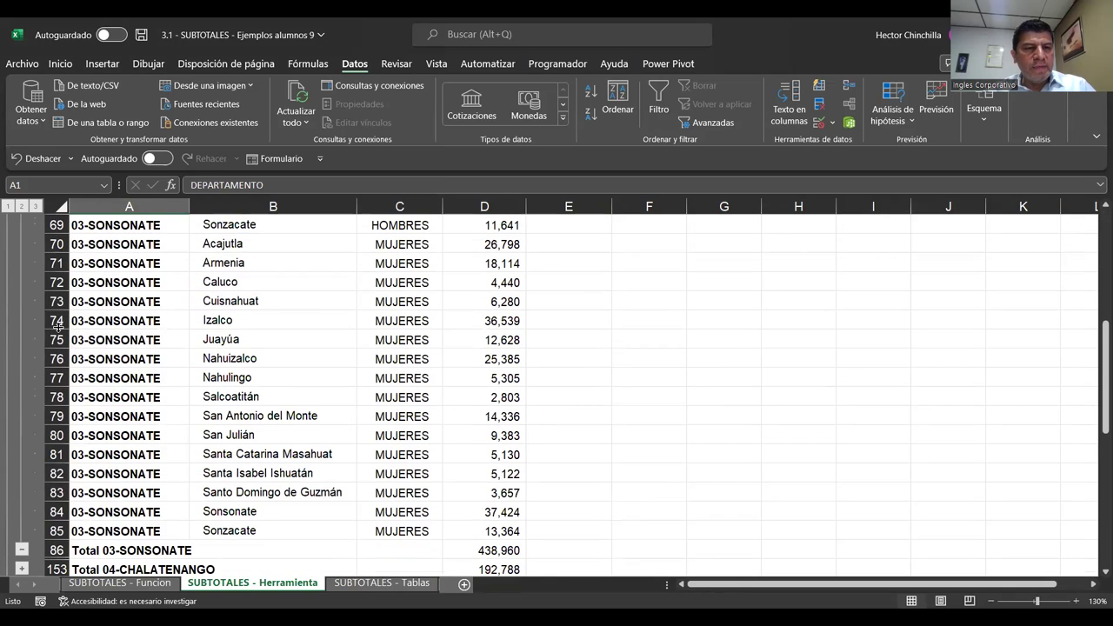
scroll(80, 491, "up", 1)
scroll(79, 487, "up", 1)
scroll(78, 487, "up", 1)
scroll(78, 487, "up", 1)
scroll(78, 483, "up", 1)
scroll(78, 474, "down", 3)
scroll(80, 469, "down", 2)
left_click(22, 550)
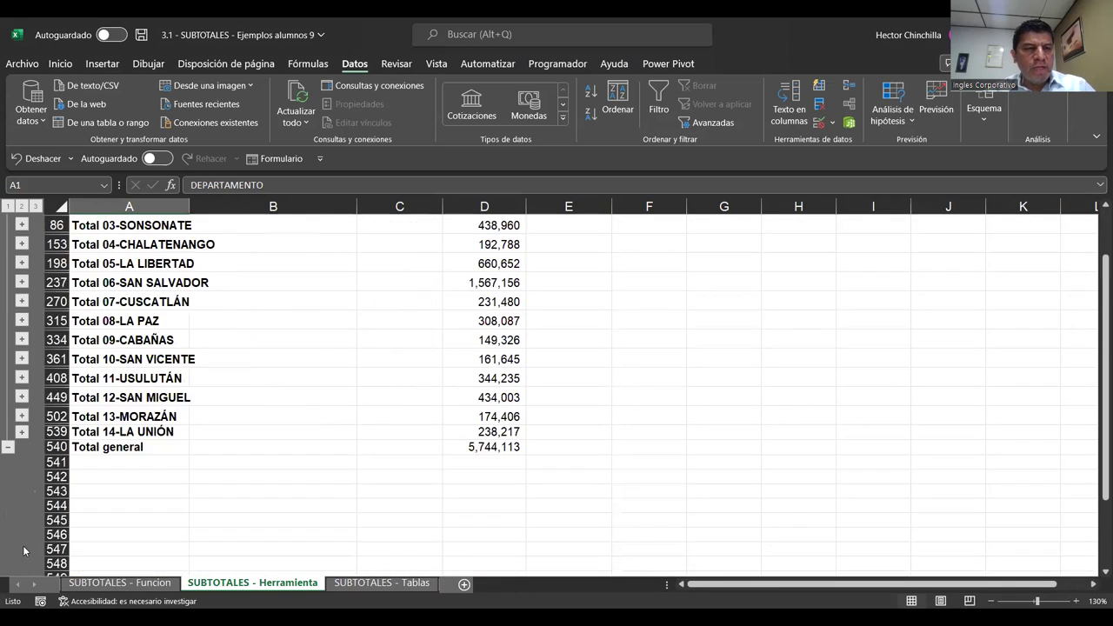
Show municipality detail rows for all departments and scroll through them.
left_click(34, 207)
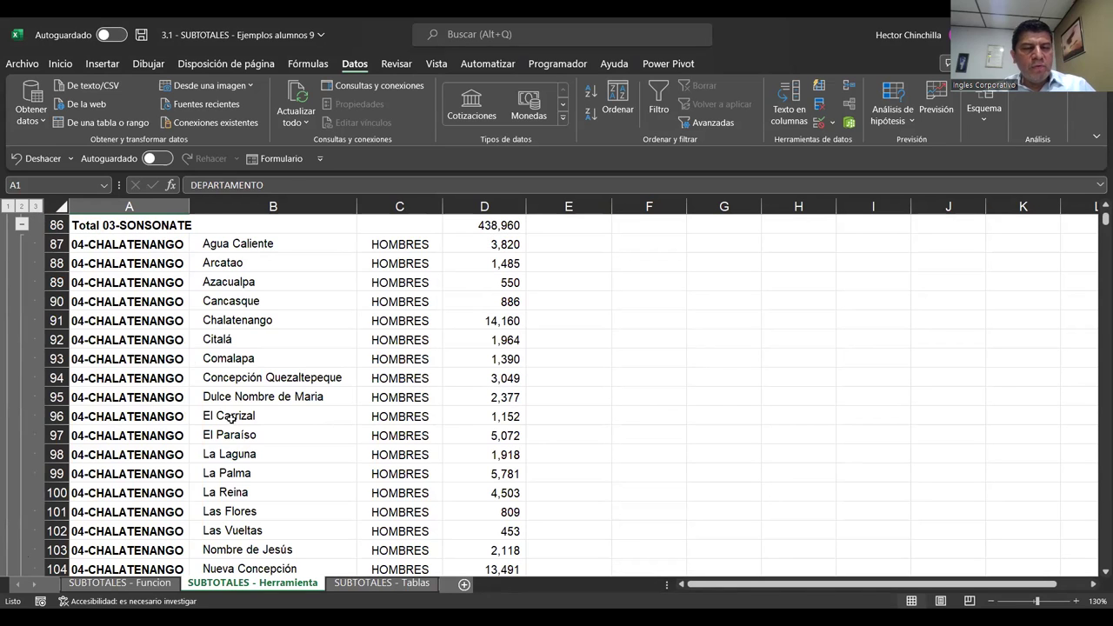
left_click(374, 318)
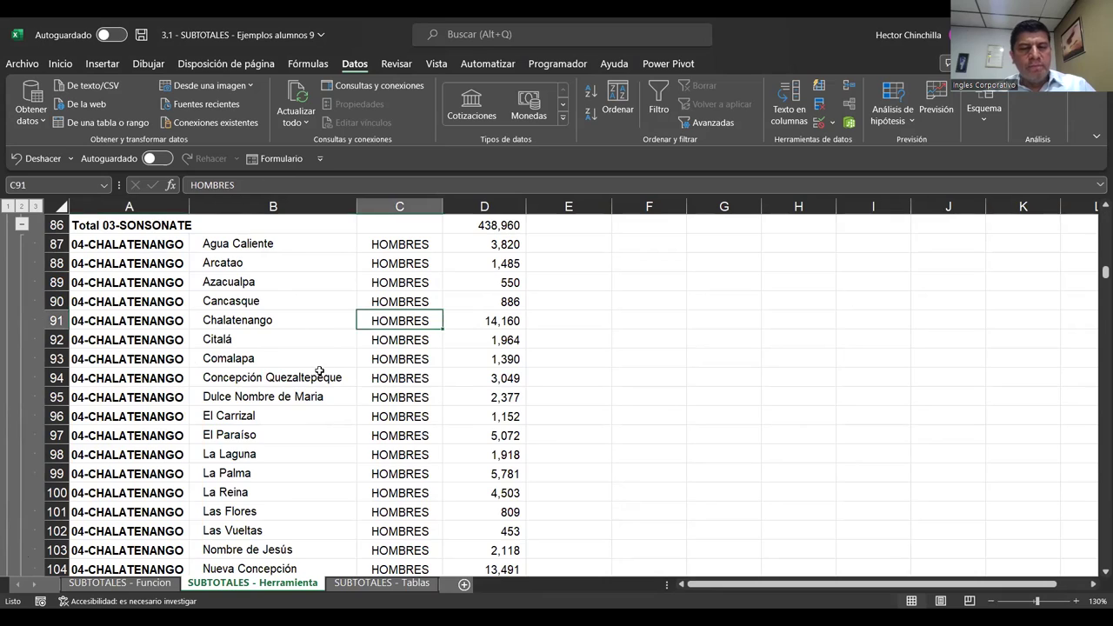
scroll(318, 368, "down", 2)
scroll(318, 369, "up", 3)
scroll(319, 371, "down", 3)
scroll(318, 372, "down", 3)
scroll(318, 371, "down", 2)
scroll(319, 371, "down", 2)
scroll(318, 371, "down", 2)
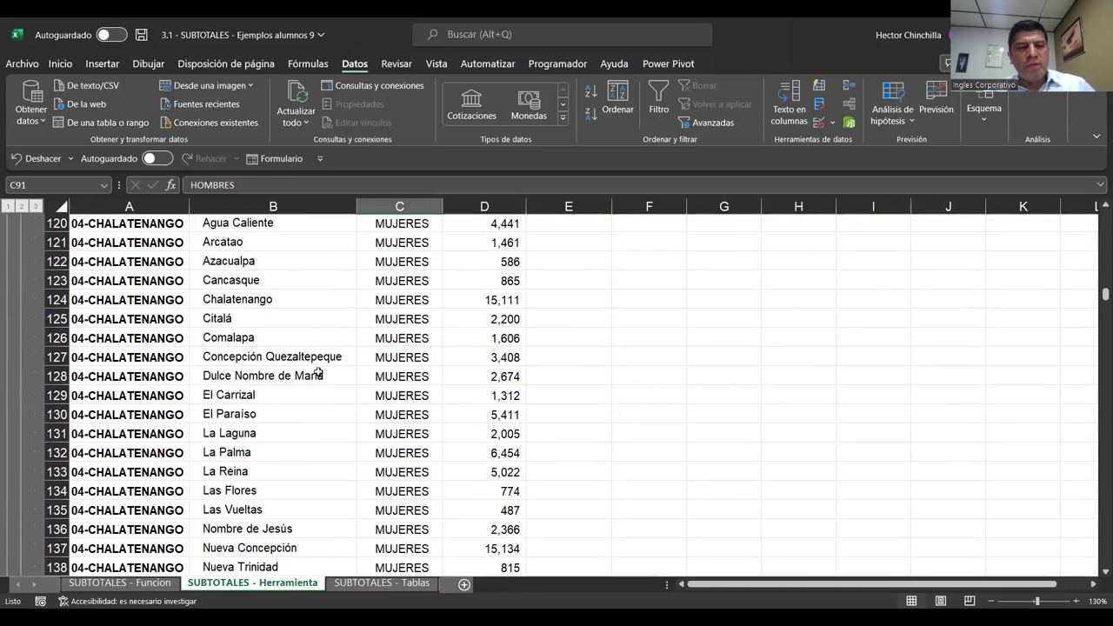
scroll(318, 372, "up", 8)
scroll(320, 370, "up", 6)
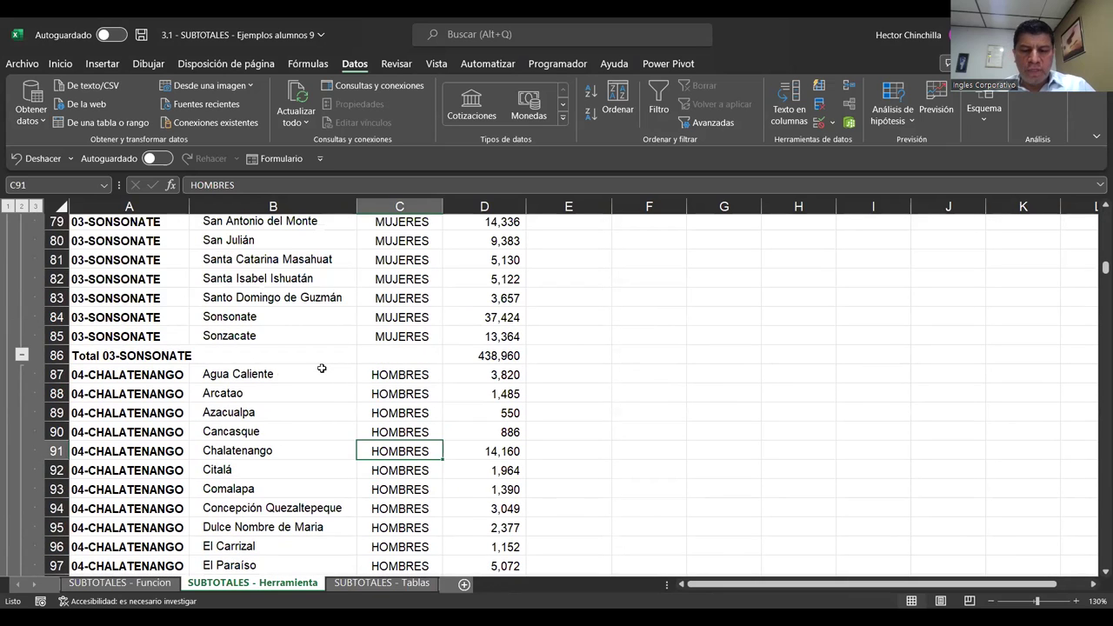
Select D26 to view the Total 01-AHUACHAPÁN formula =SUBTOTALES(9;D2:D25), showing 319,503.
left_click(322, 369)
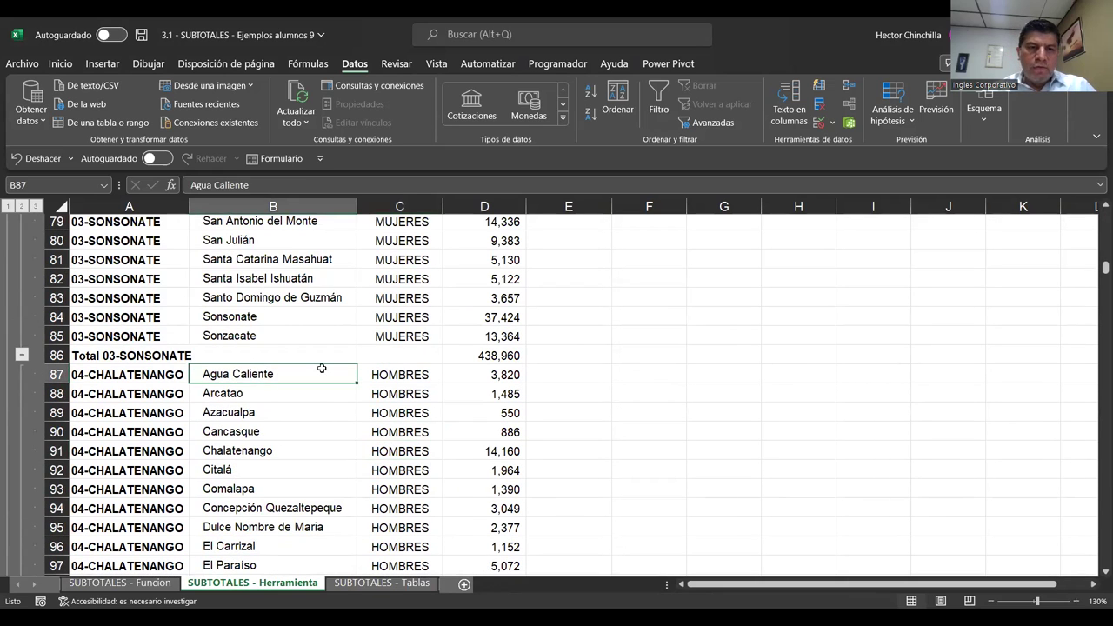
key("ctrl+Home")
scroll(328, 329, "down", 1)
scroll(329, 329, "down", 4)
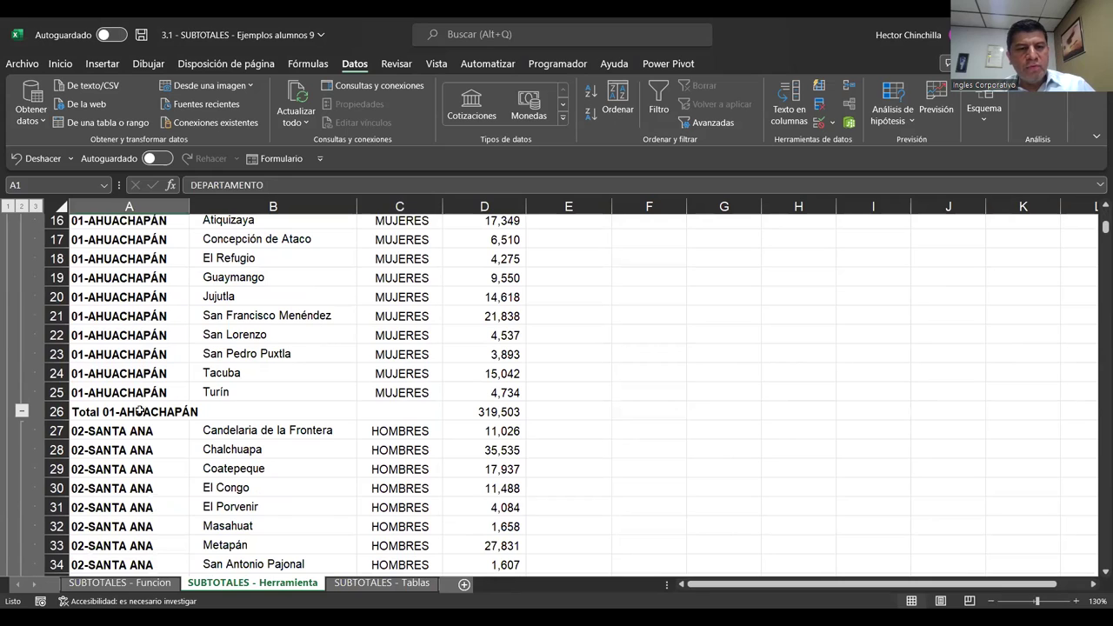
left_click(464, 416)
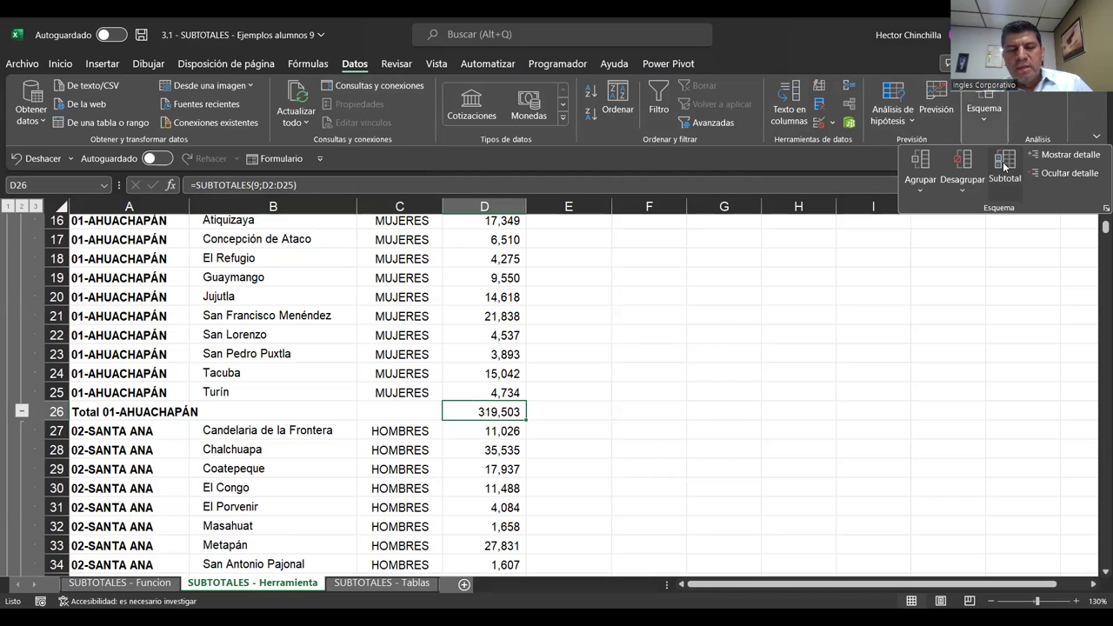
Add Promedio subtotals of POBLACION per DEPARTAMENTO without replacing the existing sums.
left_click(1004, 164)
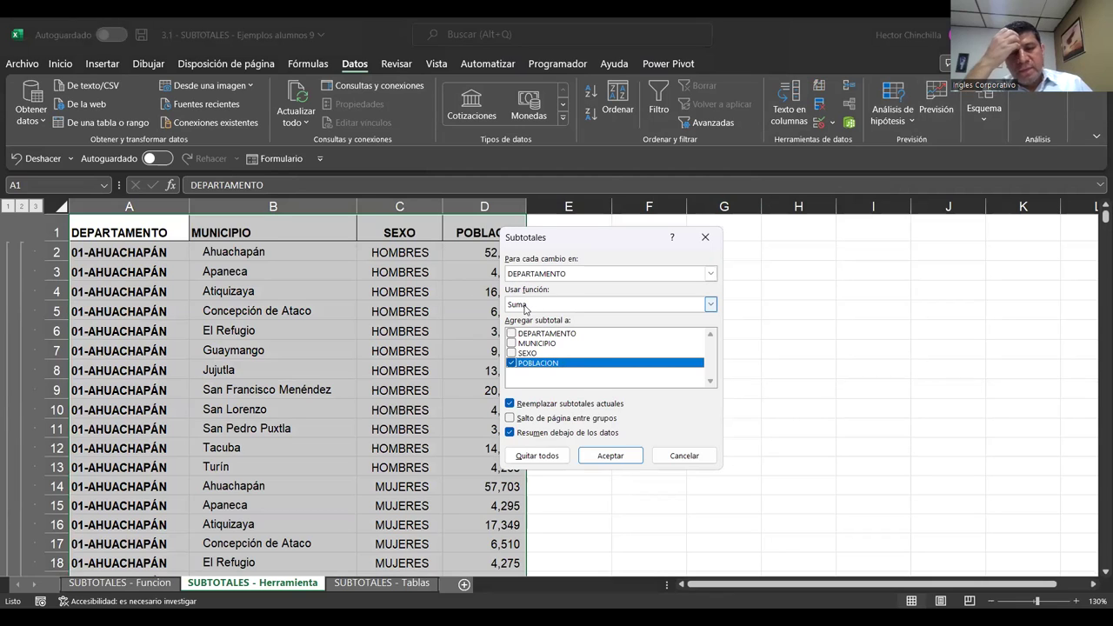
left_click(524, 306)
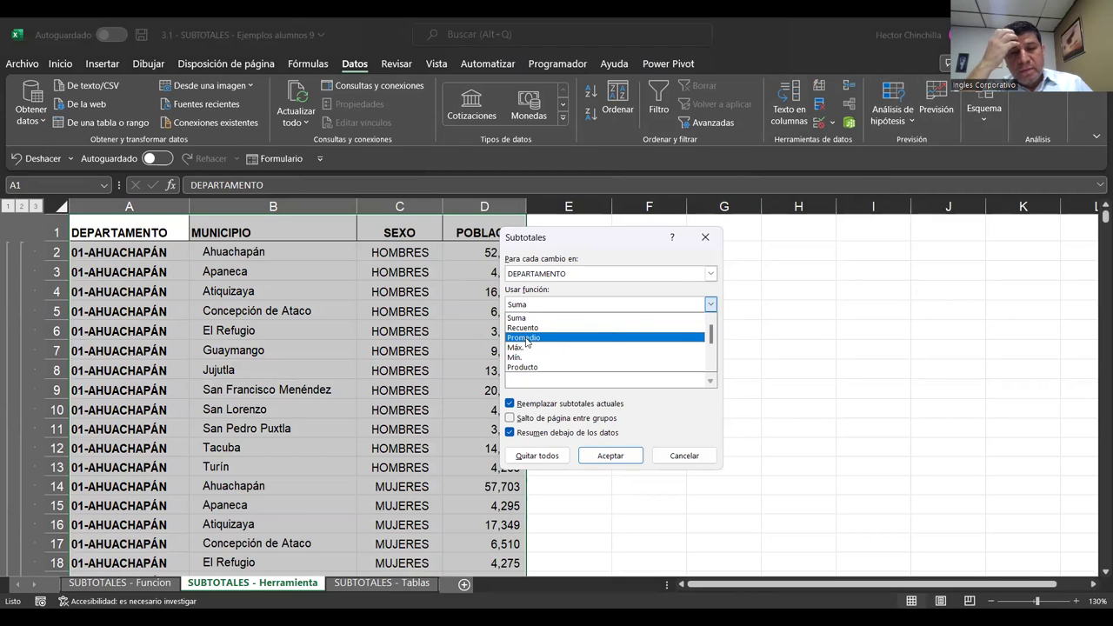
left_click(525, 338)
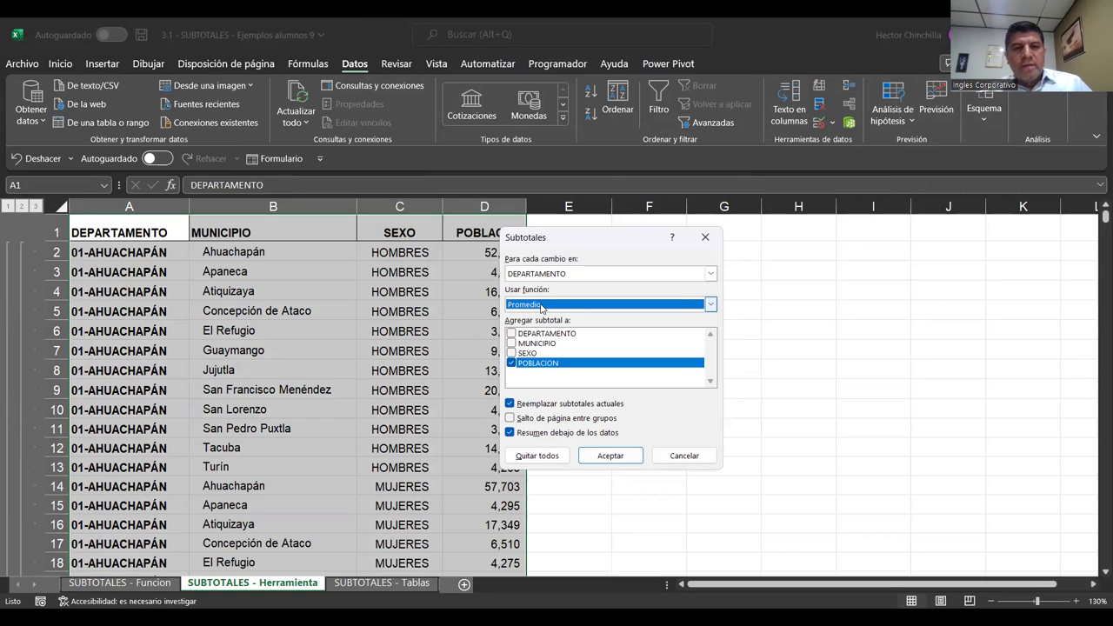
left_click(511, 405)
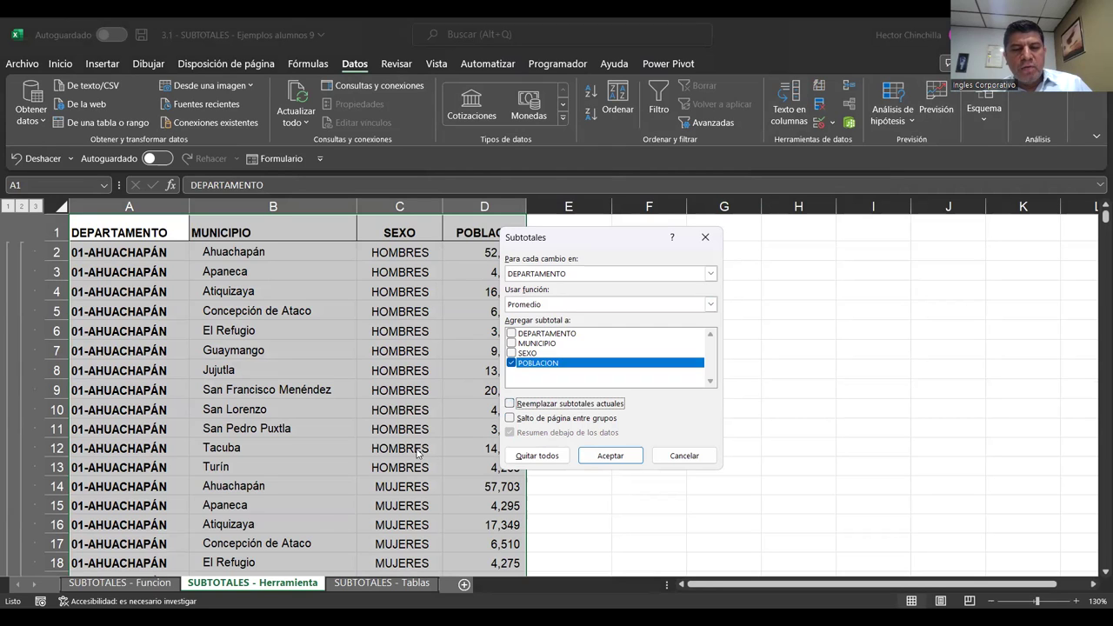
left_click(597, 463)
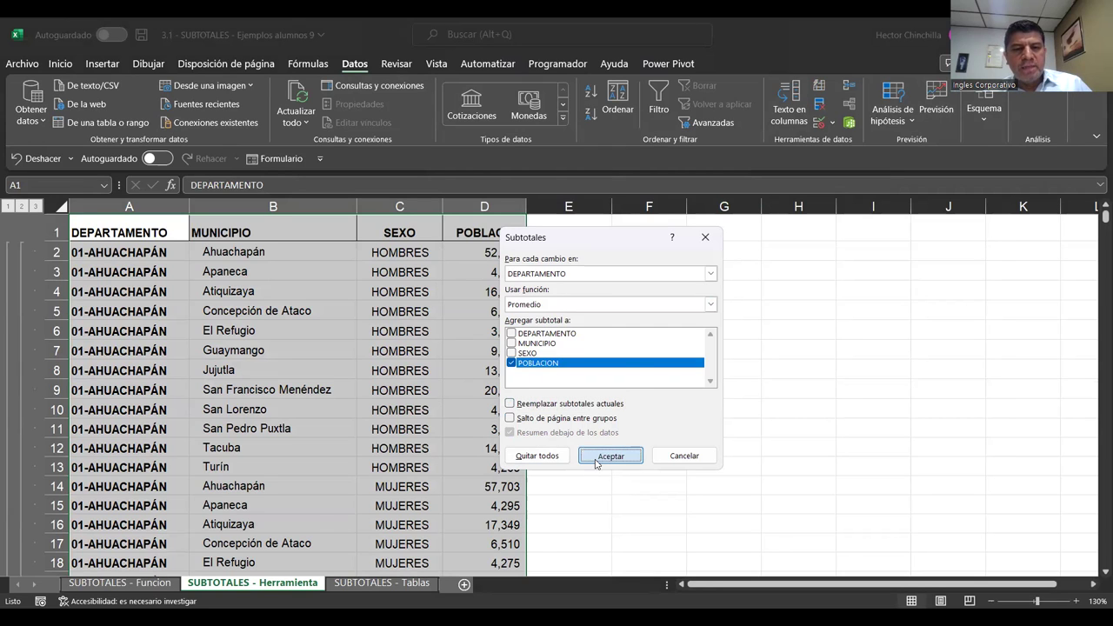
scroll(18, 235, "down", 1)
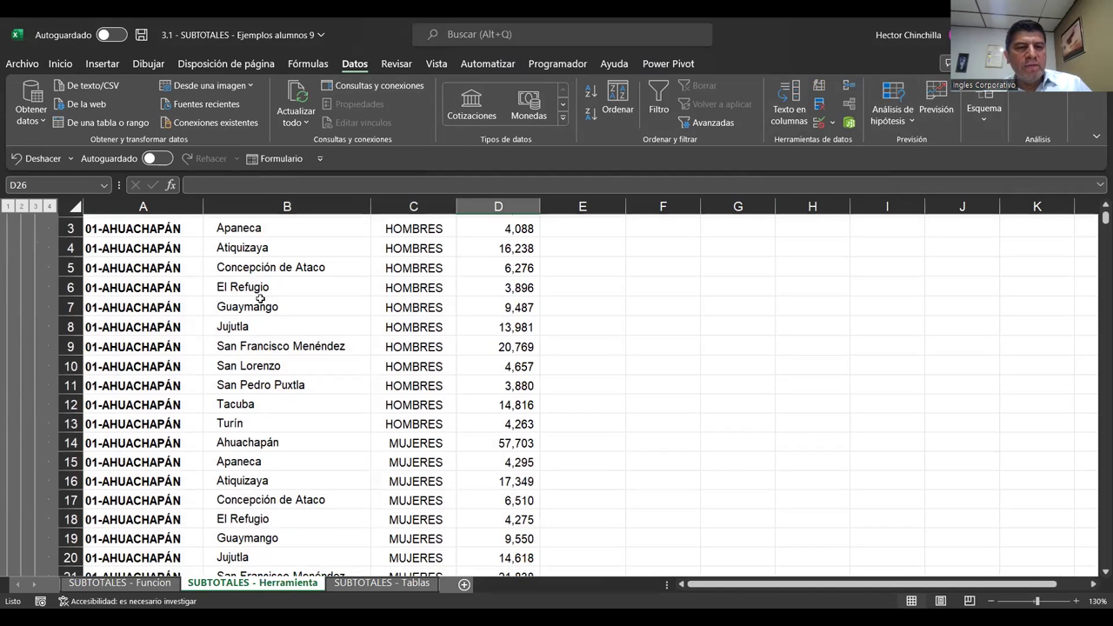
Inspect the Total and Promedio 01-AHUACHAPÁN formulas in D26 and D27.
scroll(260, 299, "down", 1)
scroll(296, 365, "down", 2)
scroll(339, 424, "down", 1)
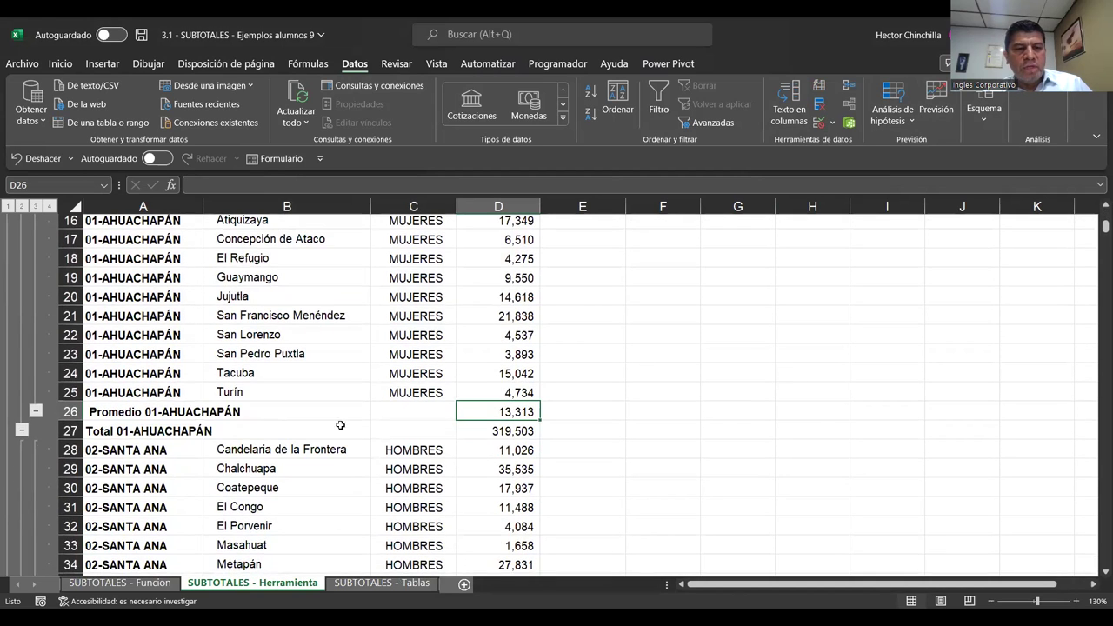
left_click(483, 432)
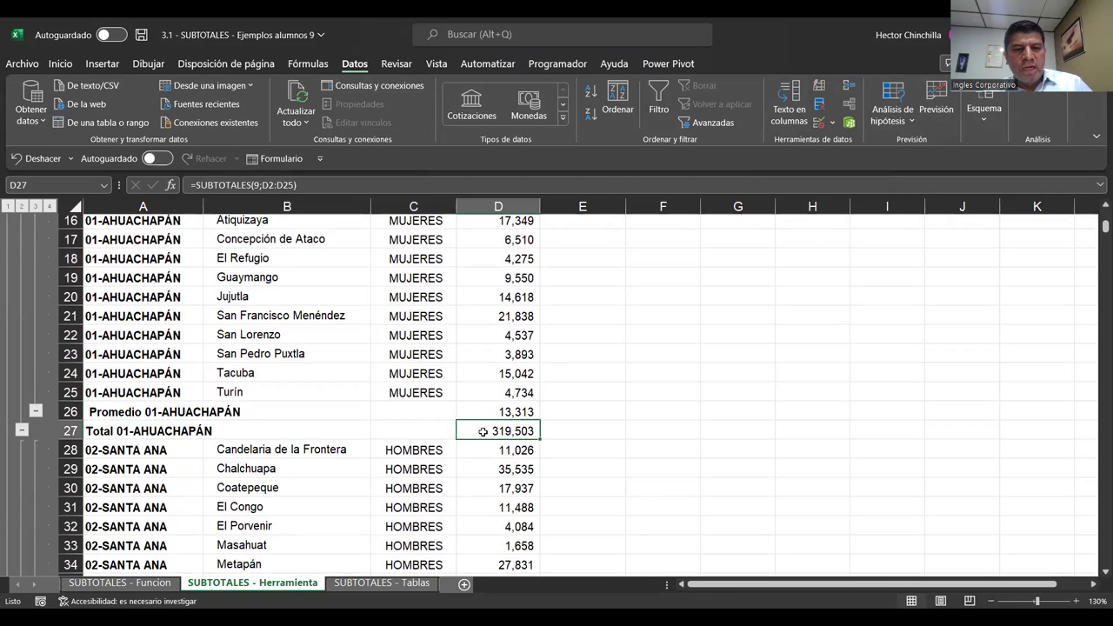
left_click(476, 413)
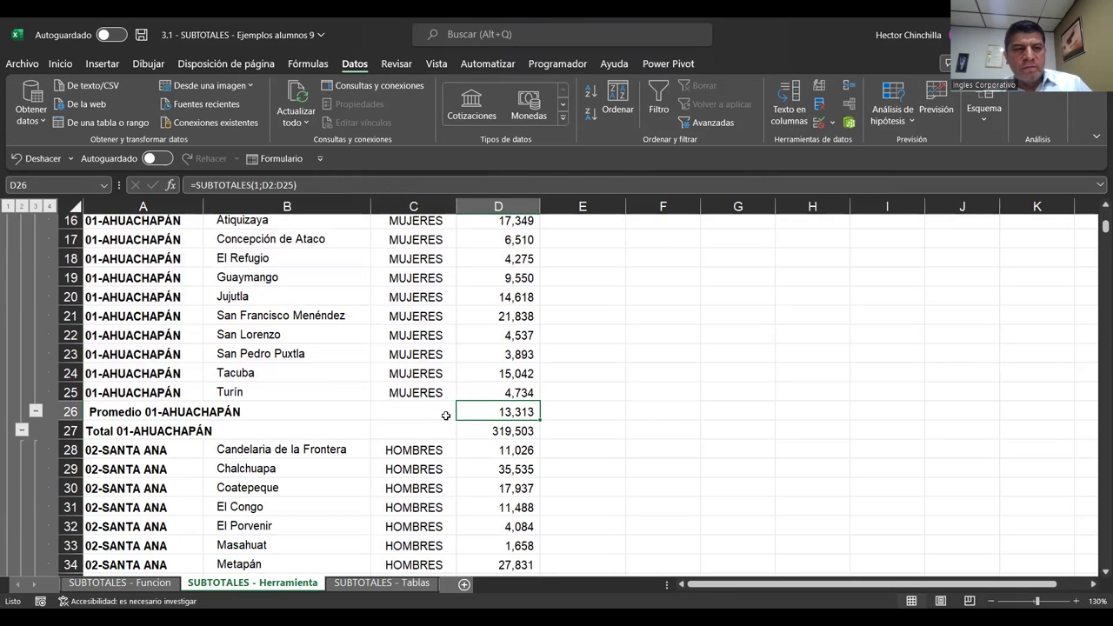
Switch the outline to level 3, then level 4, and reopen the Subtotales dialog.
left_click(36, 207)
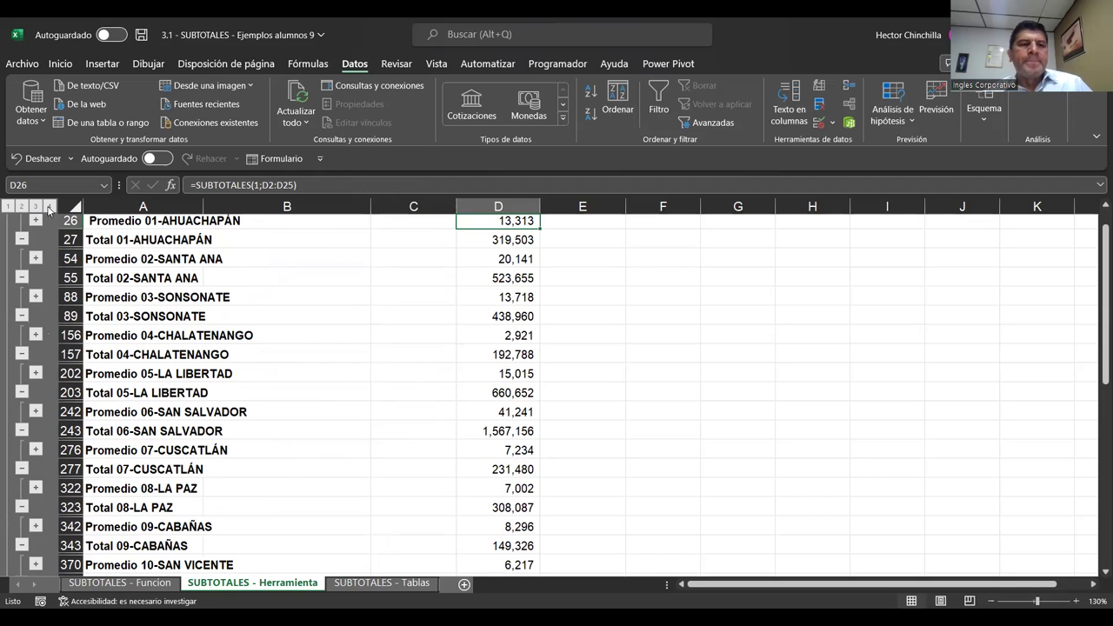
left_click(51, 208)
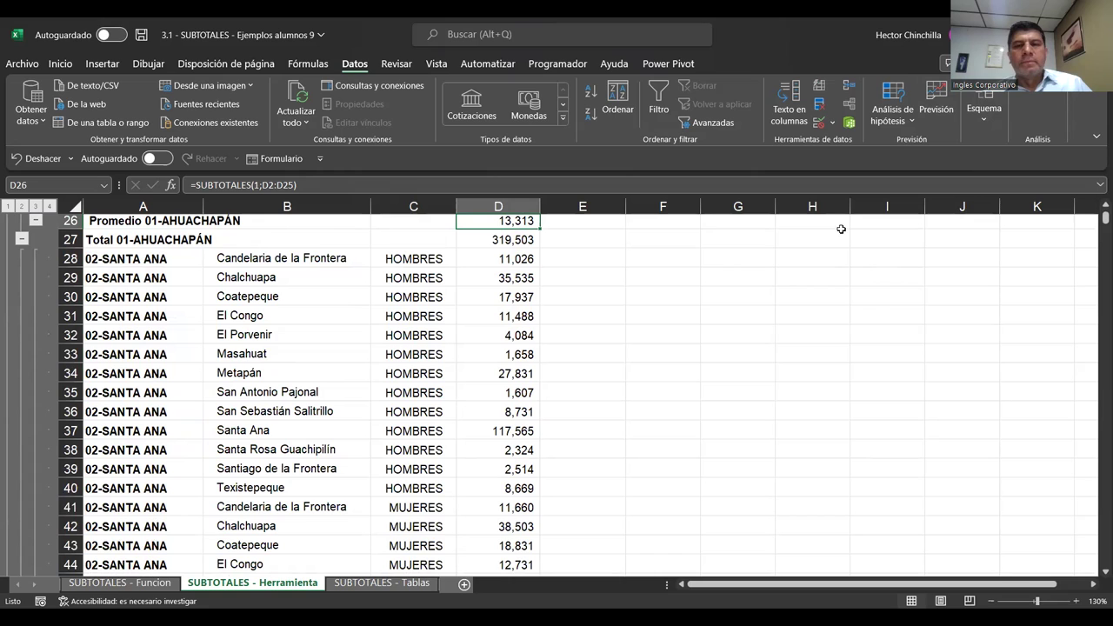
left_click(983, 126)
left_click(1003, 167)
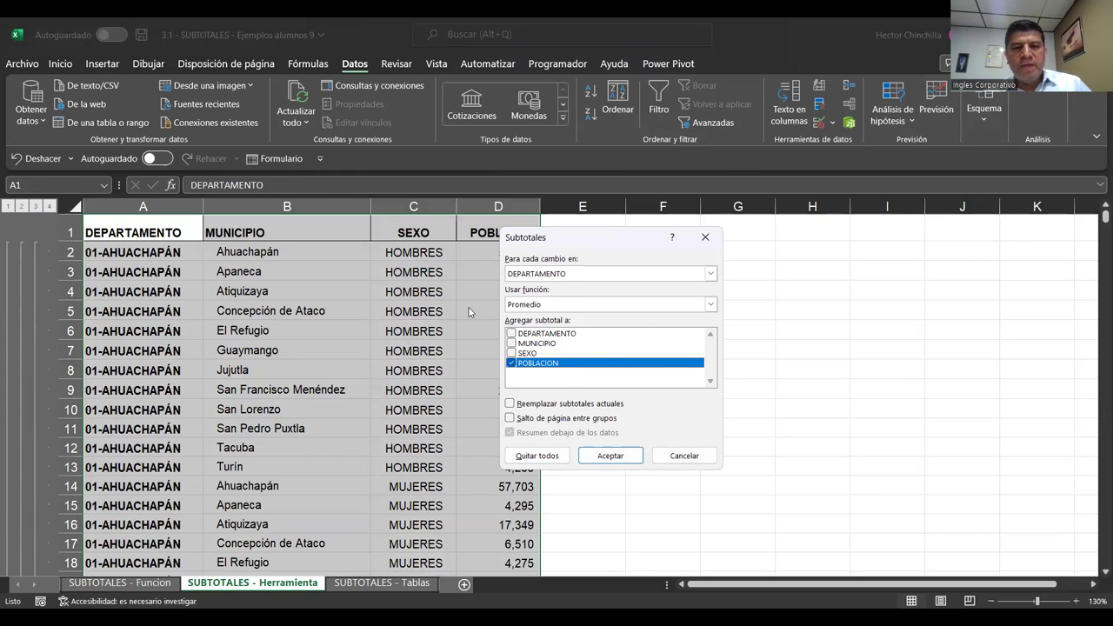
Remove all subtotals from the table with Quitar todos.
left_click(538, 461)
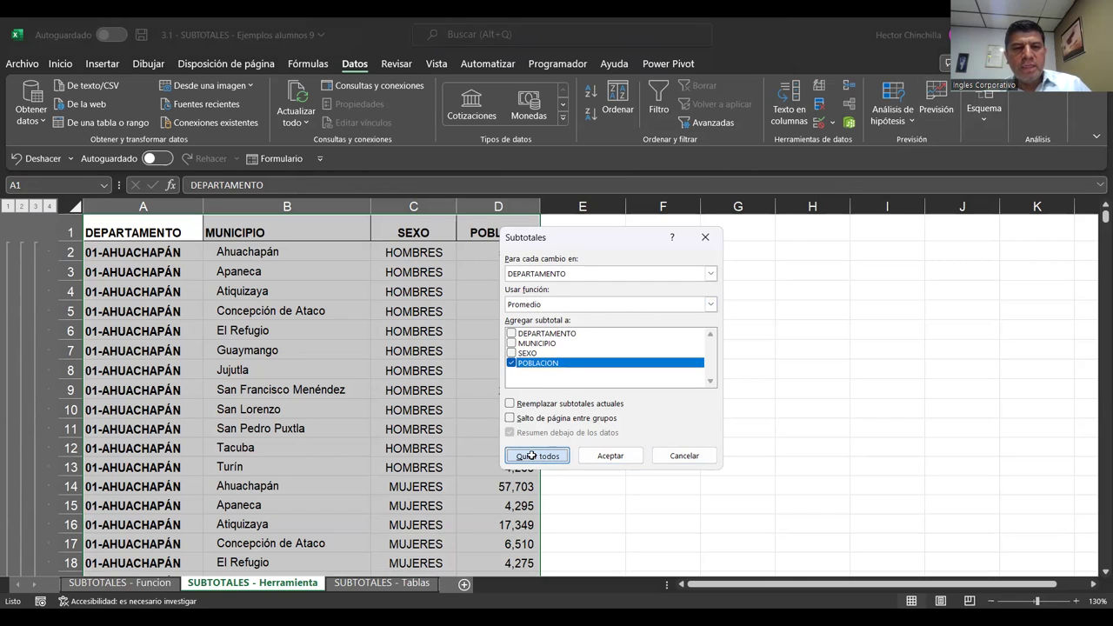
left_click(85, 270)
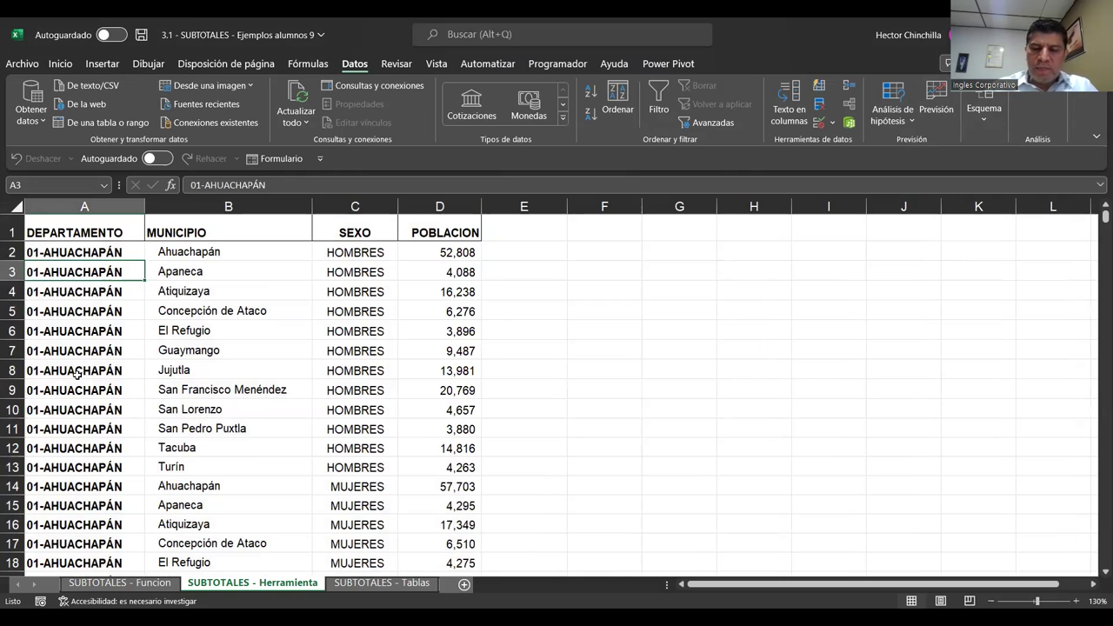
key("ctrl+Home")
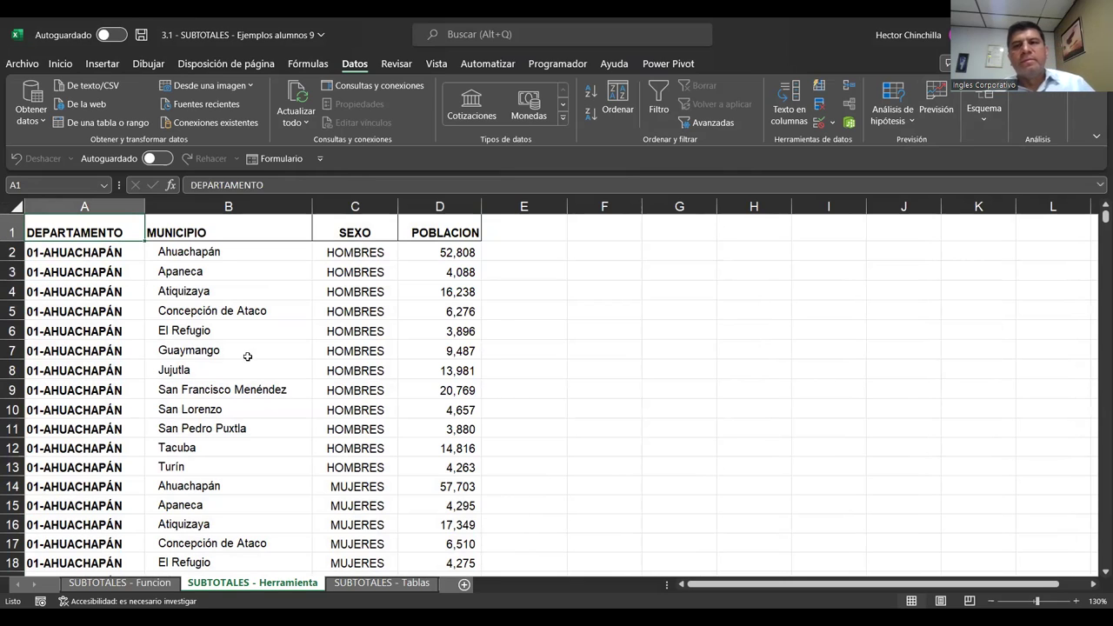
Set up Suma subtotals of POBLACION with a page break between department groups.
left_click(984, 113)
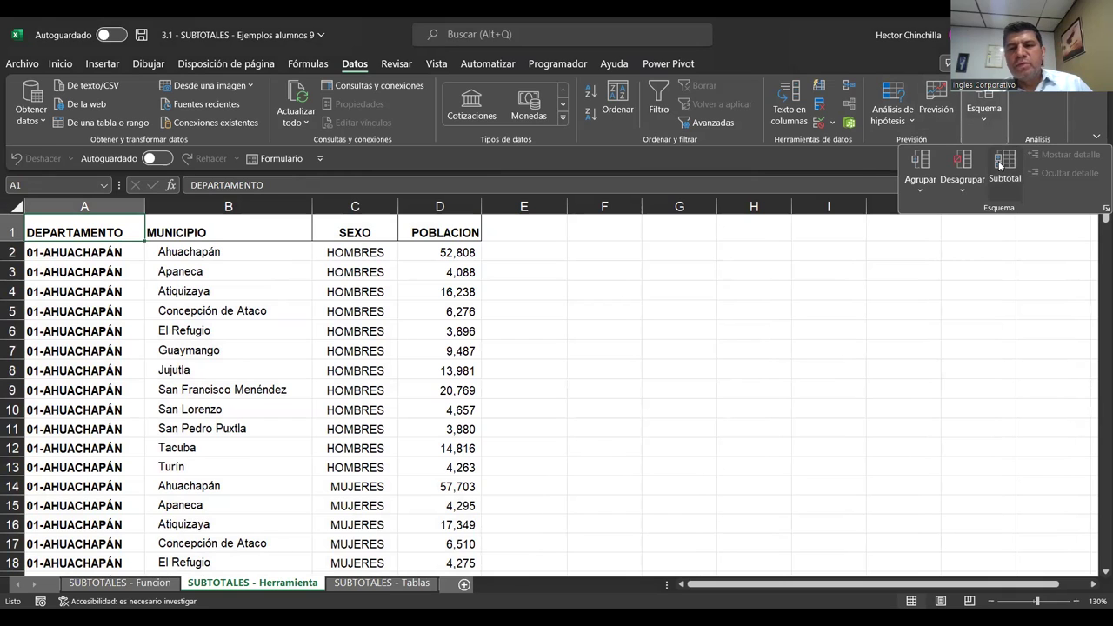
key("Tab")
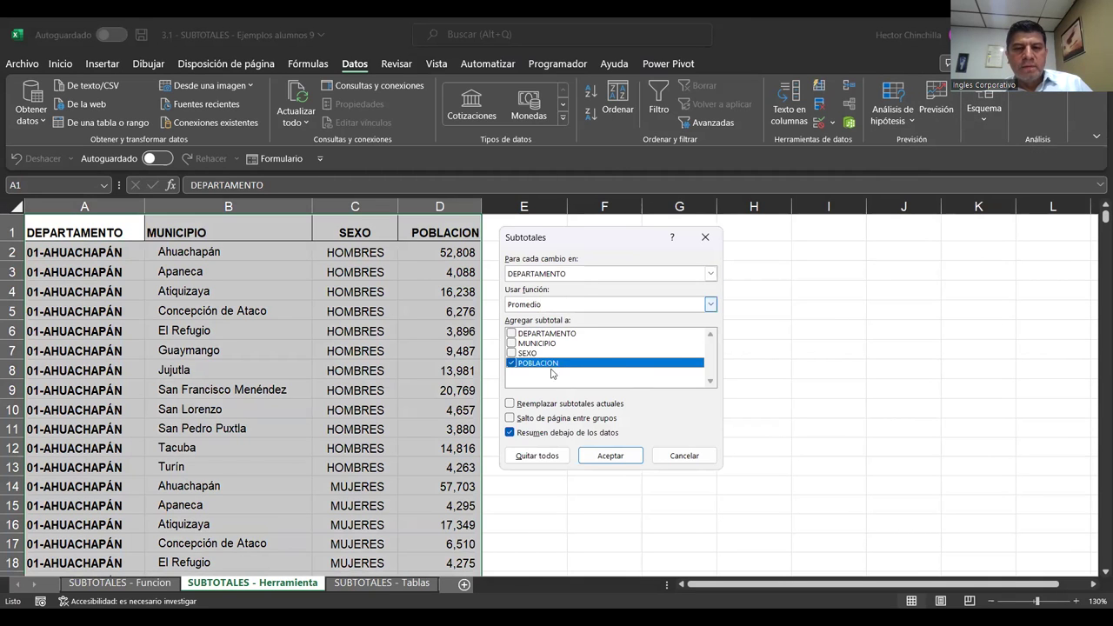
left_click(546, 305)
left_click(534, 319)
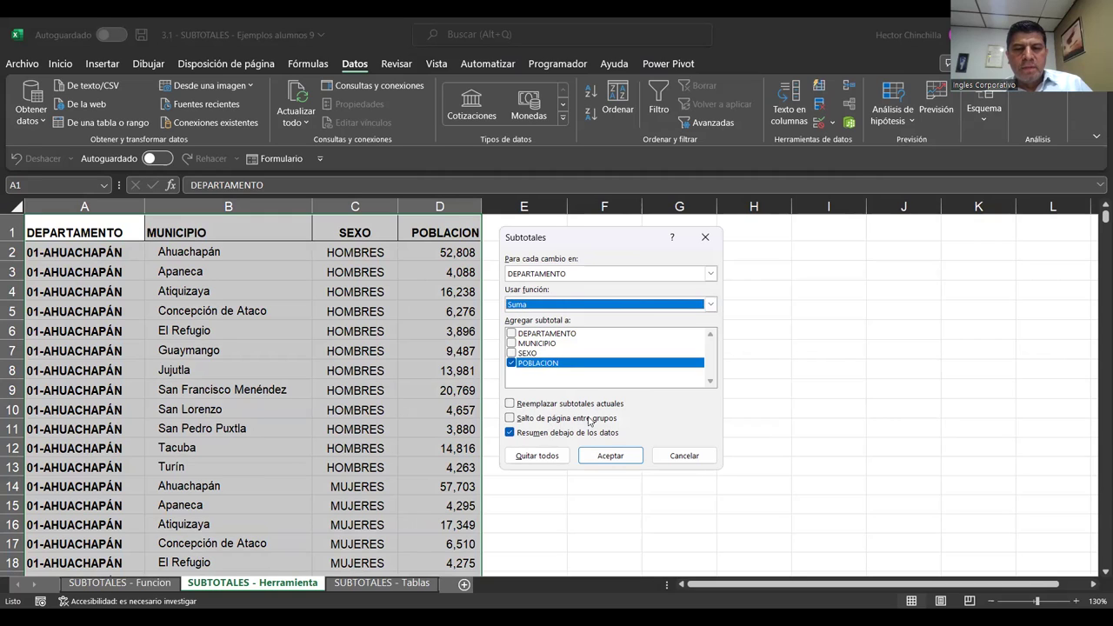
left_click(510, 421)
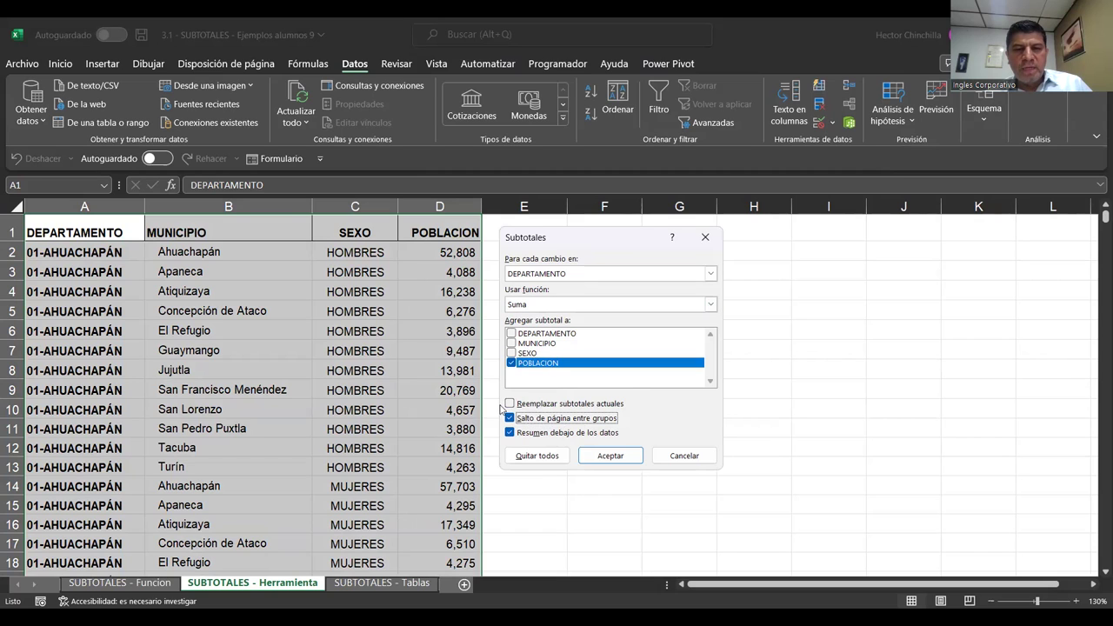
left_click(592, 462)
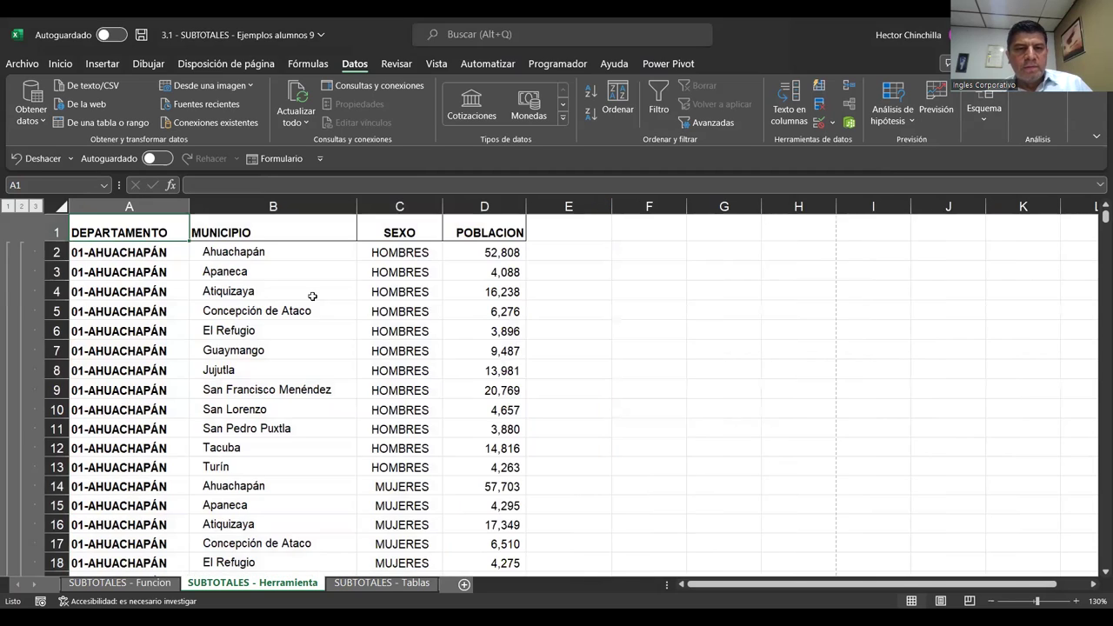
Apply the subtotals and check the Total 01-AHUACHAPÁN row showing 319,503.
left_click(313, 292)
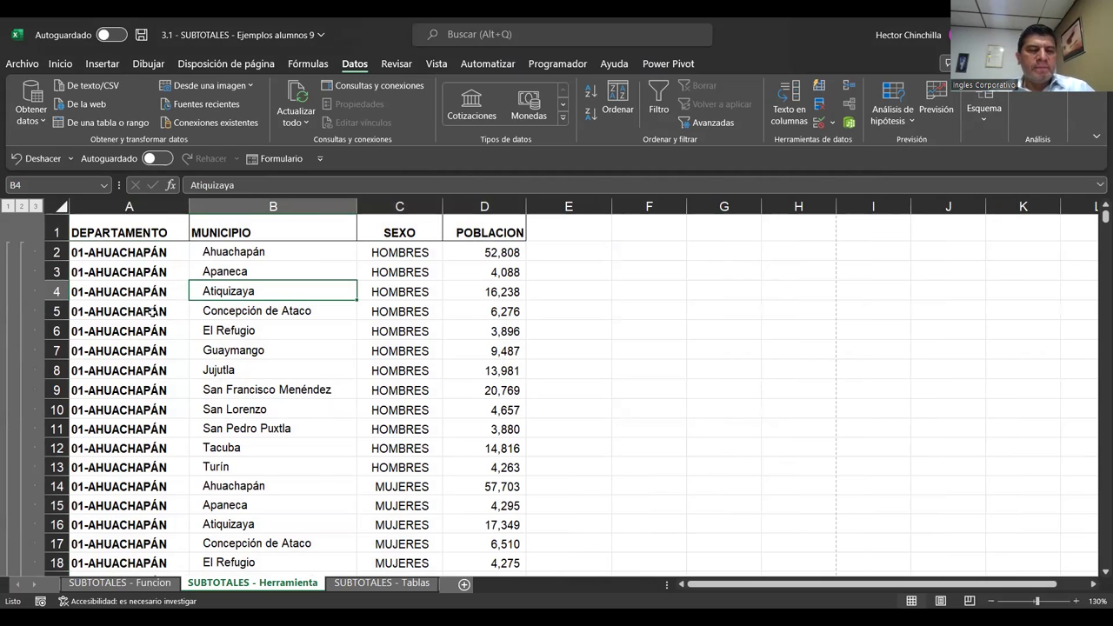
scroll(154, 311, "down", 1)
scroll(154, 311, "down", 2)
scroll(153, 313, "down", 2)
scroll(153, 314, "up", 1)
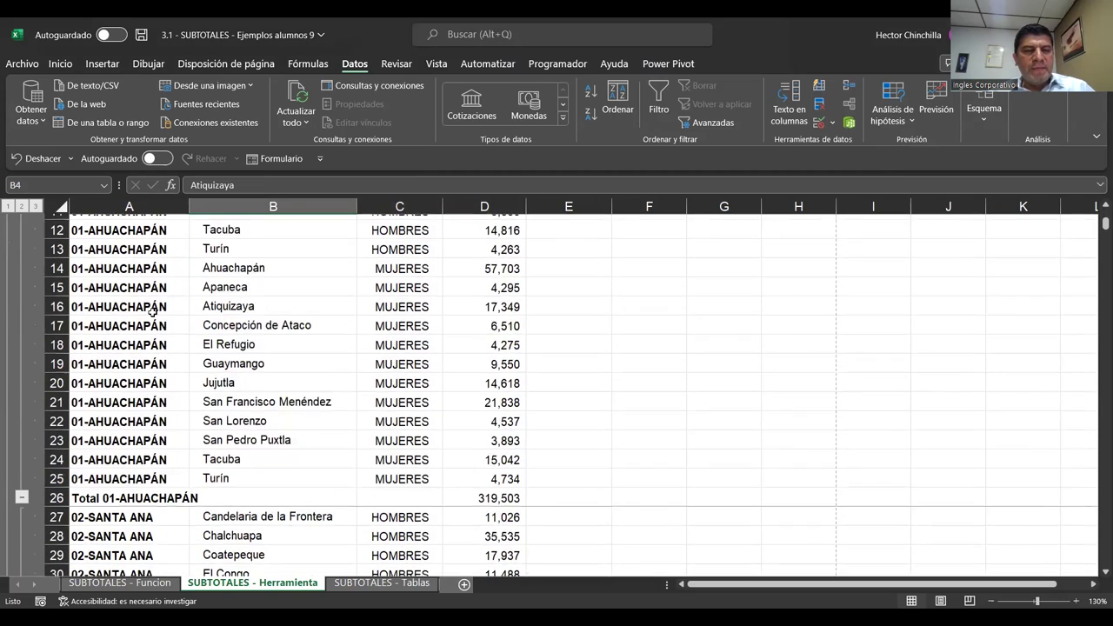
scroll(153, 311, "down", 2)
left_click(134, 370)
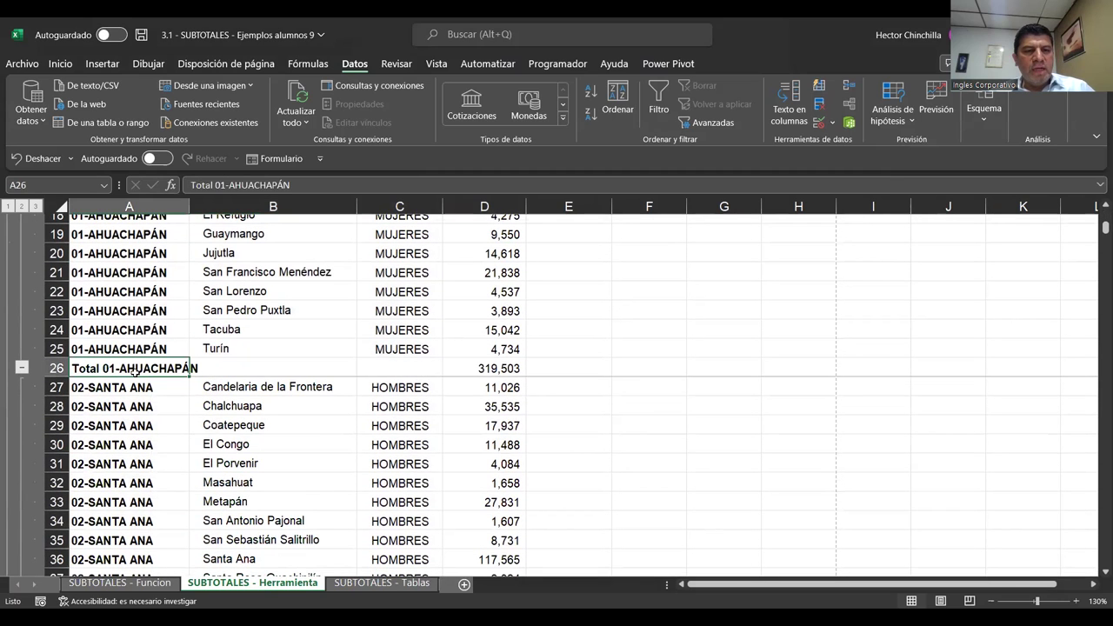
left_click(552, 370)
key("Left")
key("Left")
key("Left")
key("Left")
key("Right")
key("Right")
key("Right")
key("Right")
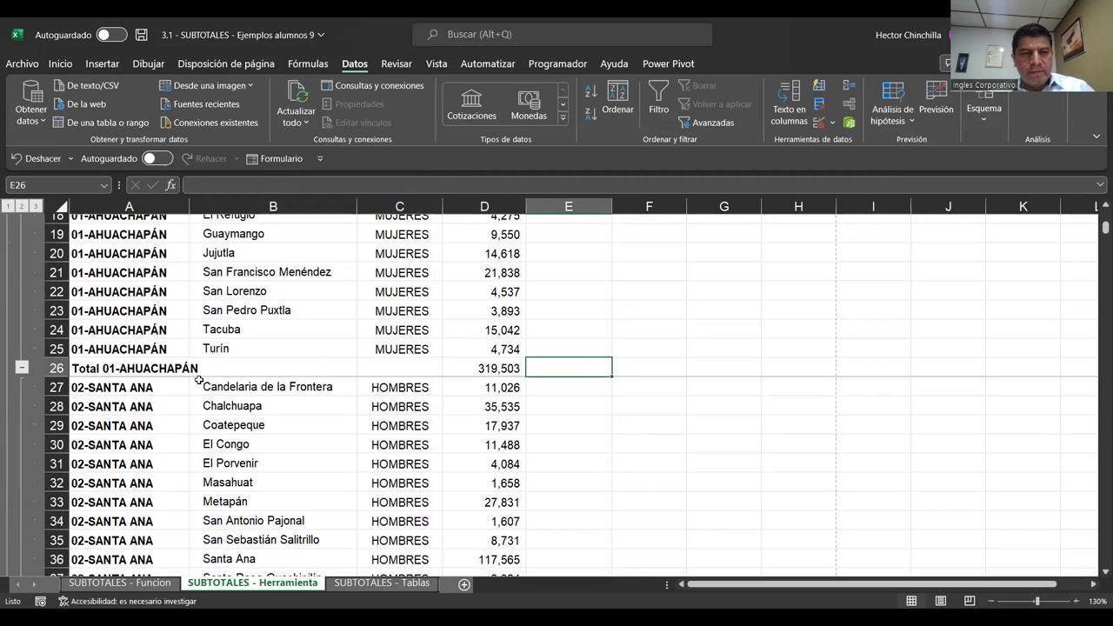
Check the Total 02-SANTA ANA row at 523,655, then return to the table's top.
scroll(172, 370, "down", 1)
scroll(174, 370, "down", 2)
scroll(176, 371, "down", 5)
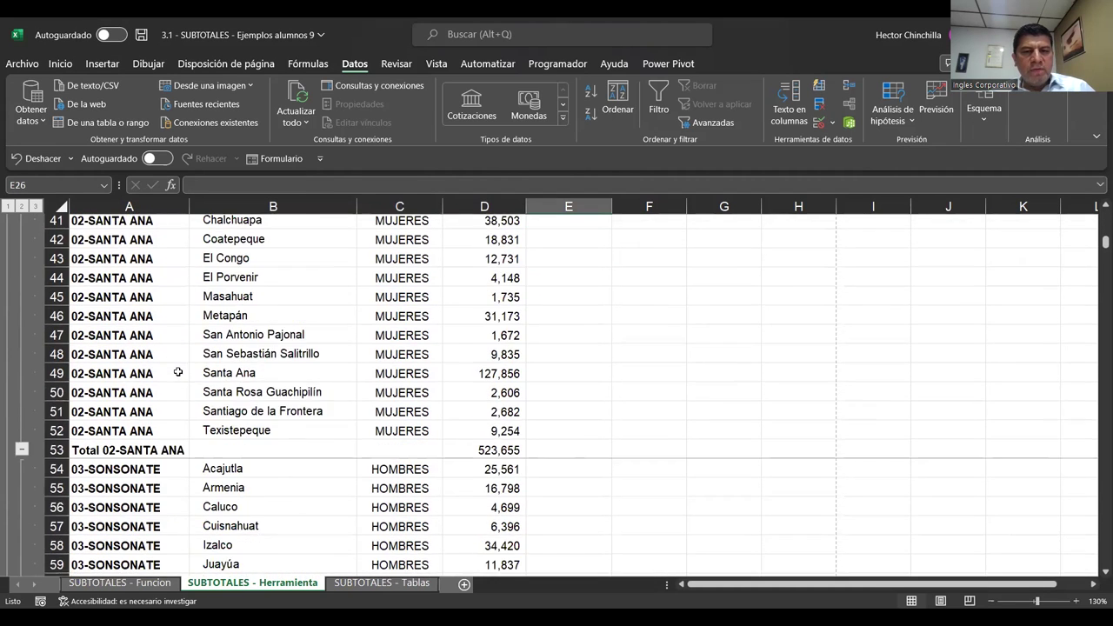
scroll(178, 371, "down", 2)
left_click(178, 318)
key("Up")
key("Up")
key("Down")
key("Down")
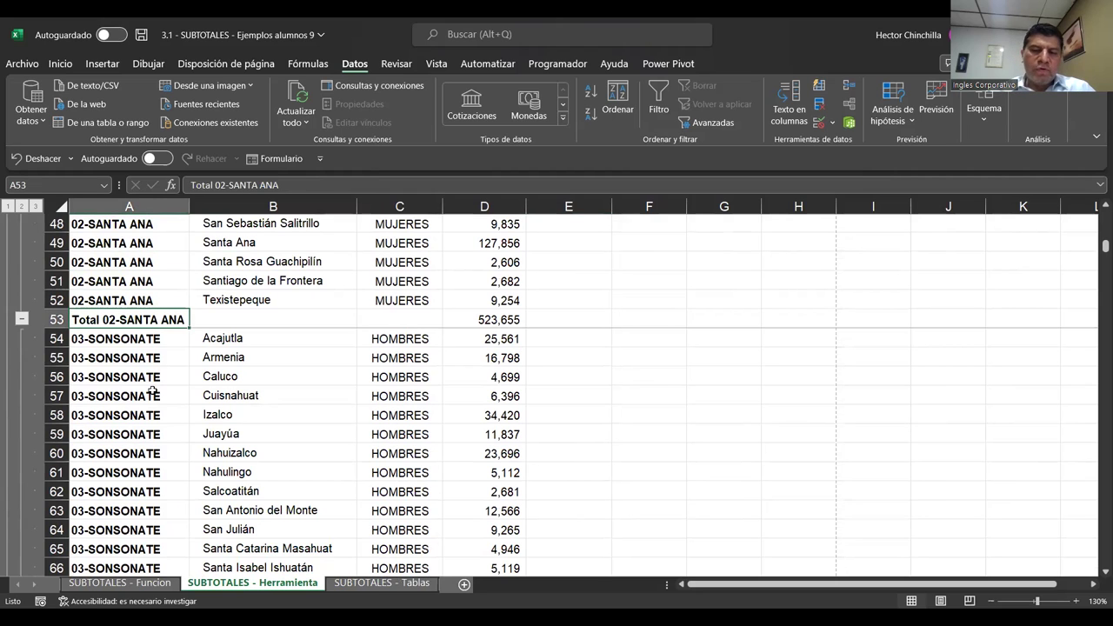
key("ctrl+Home")
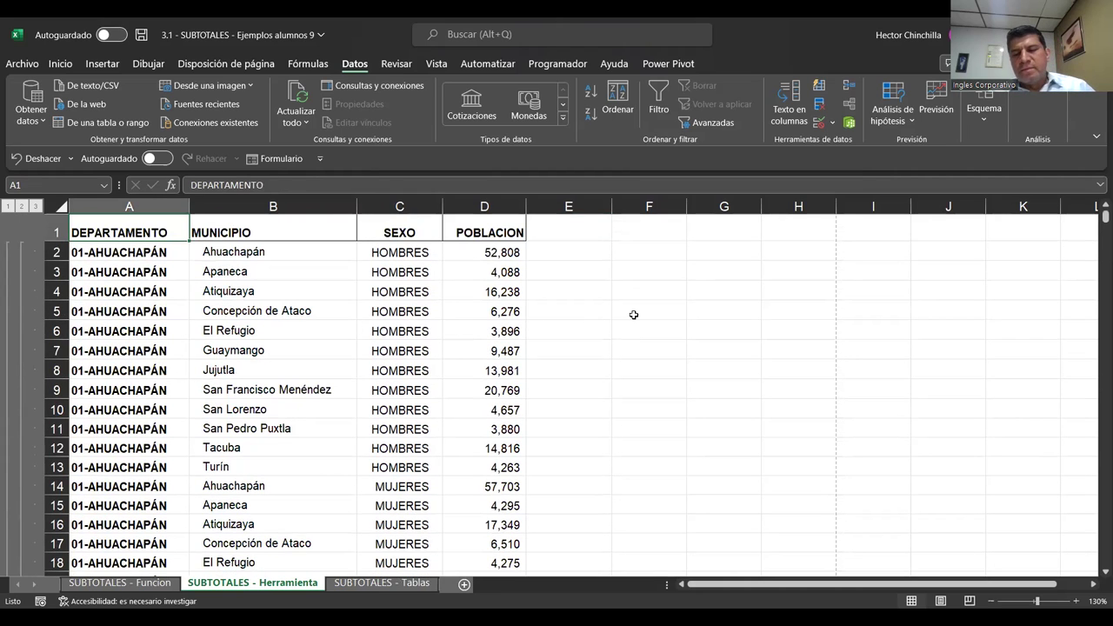
left_click(23, 65)
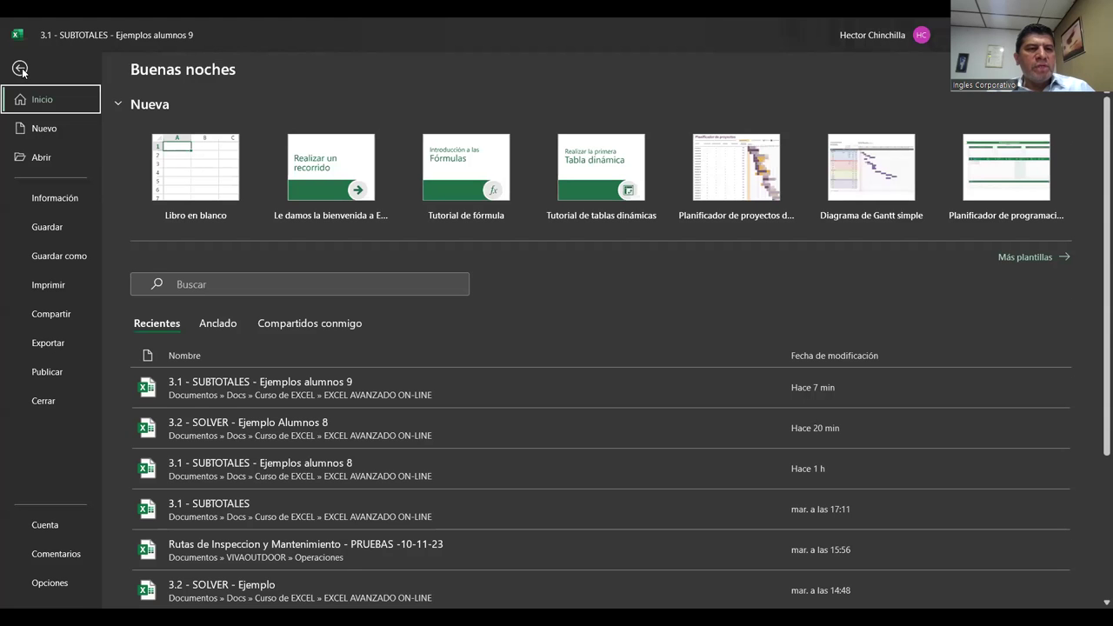
left_click(21, 68)
left_click(24, 61)
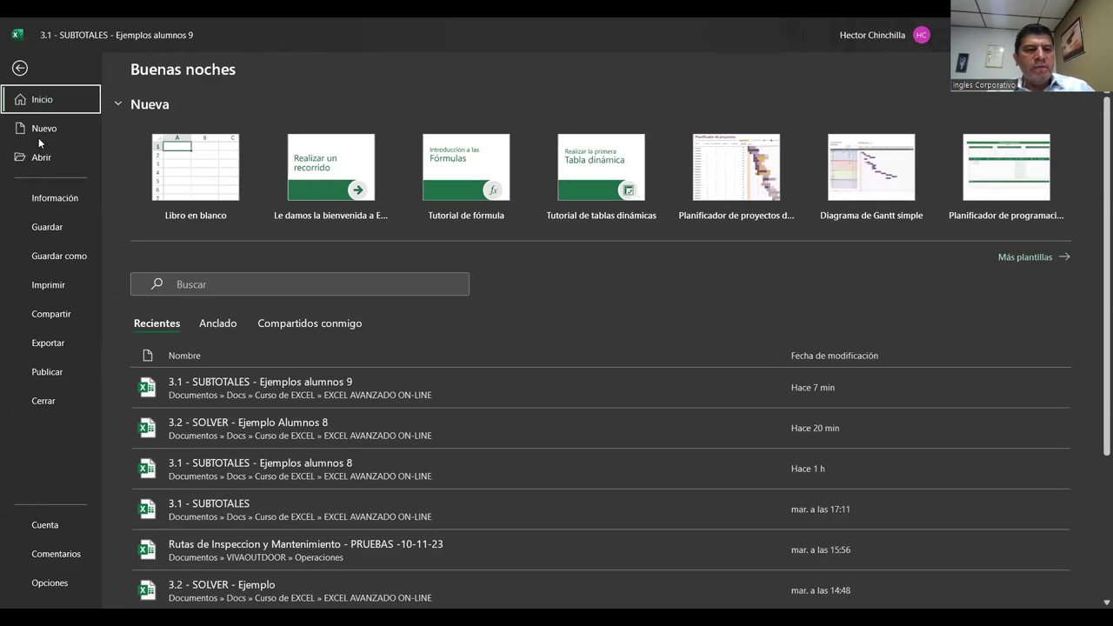
left_click(52, 289)
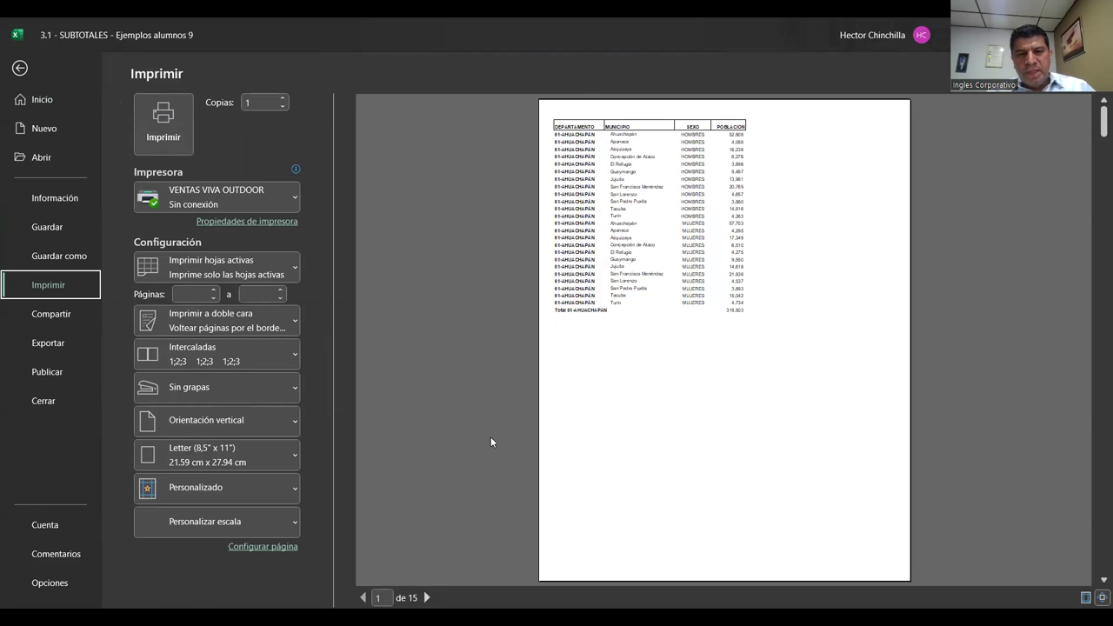
left_click(426, 598)
left_click(426, 599)
left_click(426, 598)
left_click(426, 598)
left_click(426, 598)
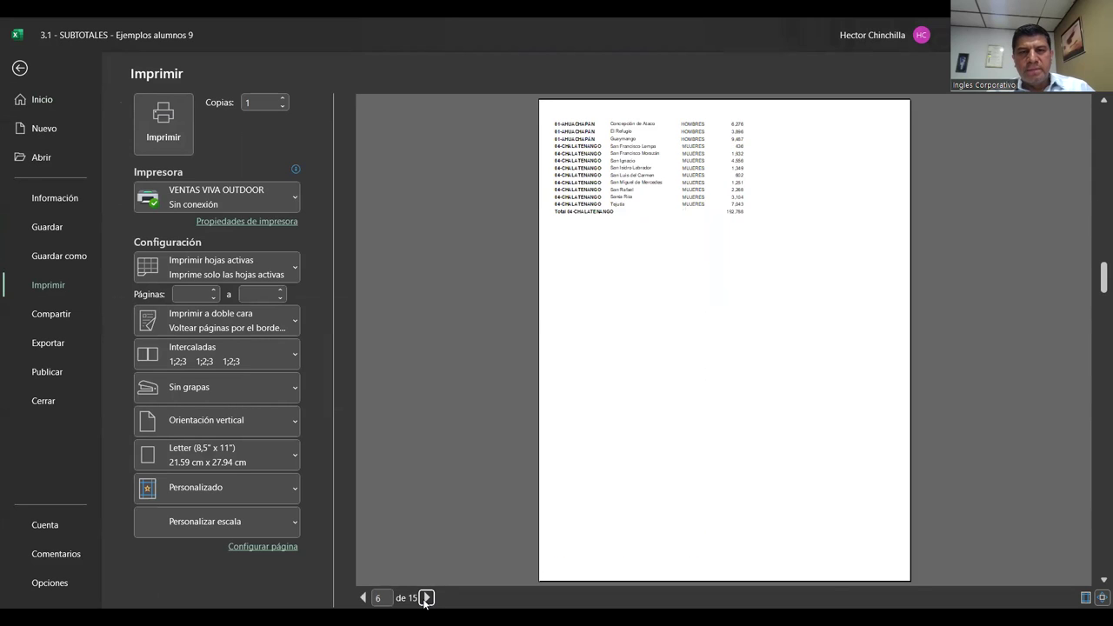
left_click(426, 598)
left_click(426, 598)
left_click(426, 599)
left_click(426, 598)
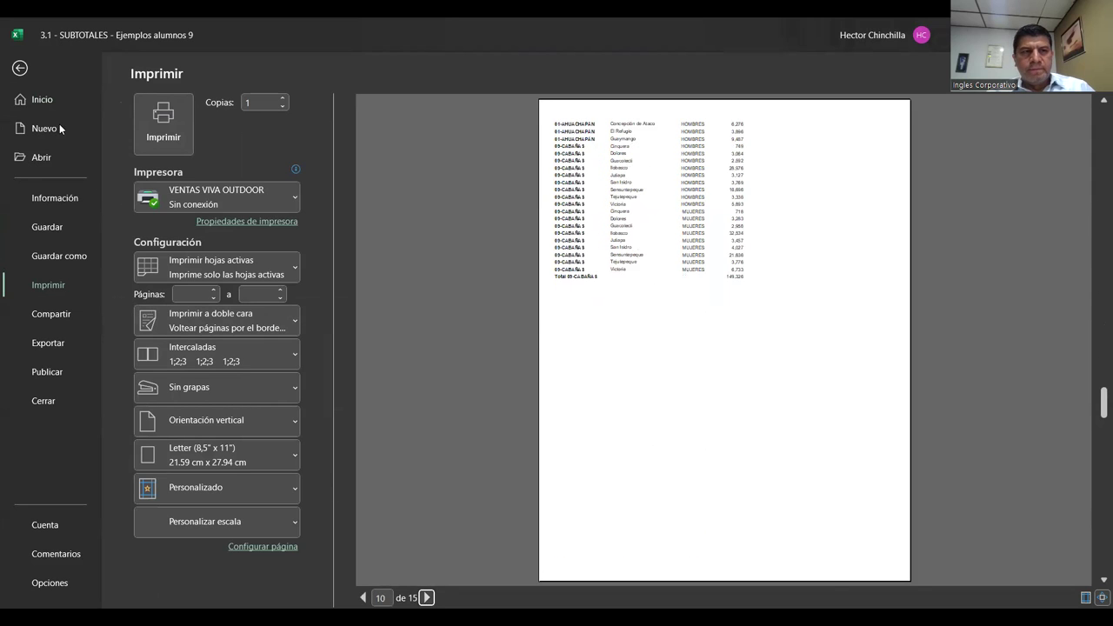
left_click(20, 67)
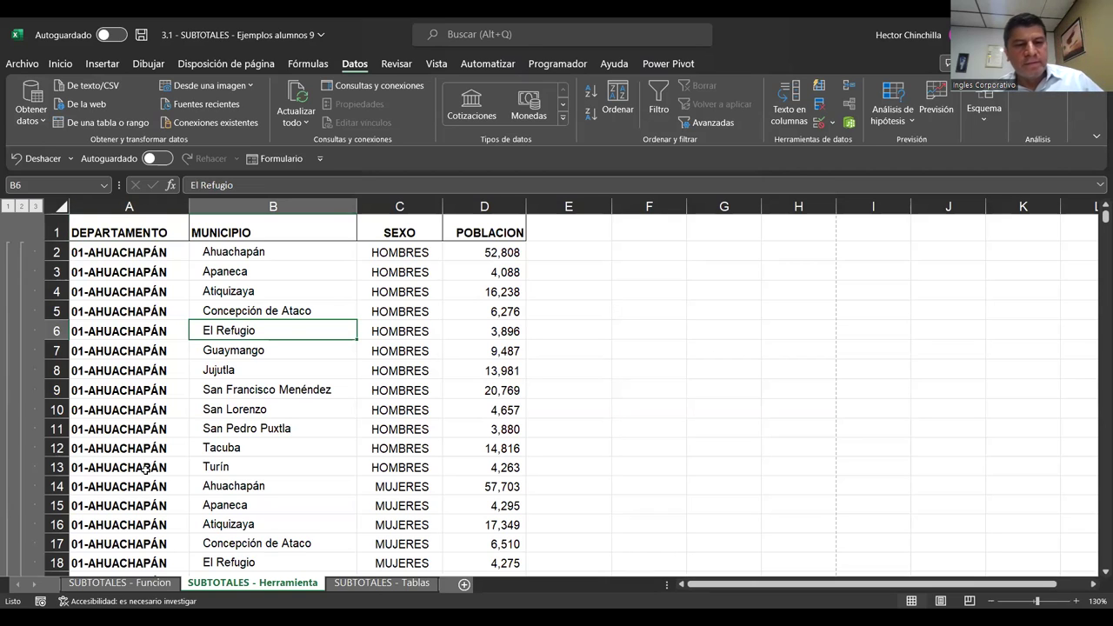
left_click(224, 410)
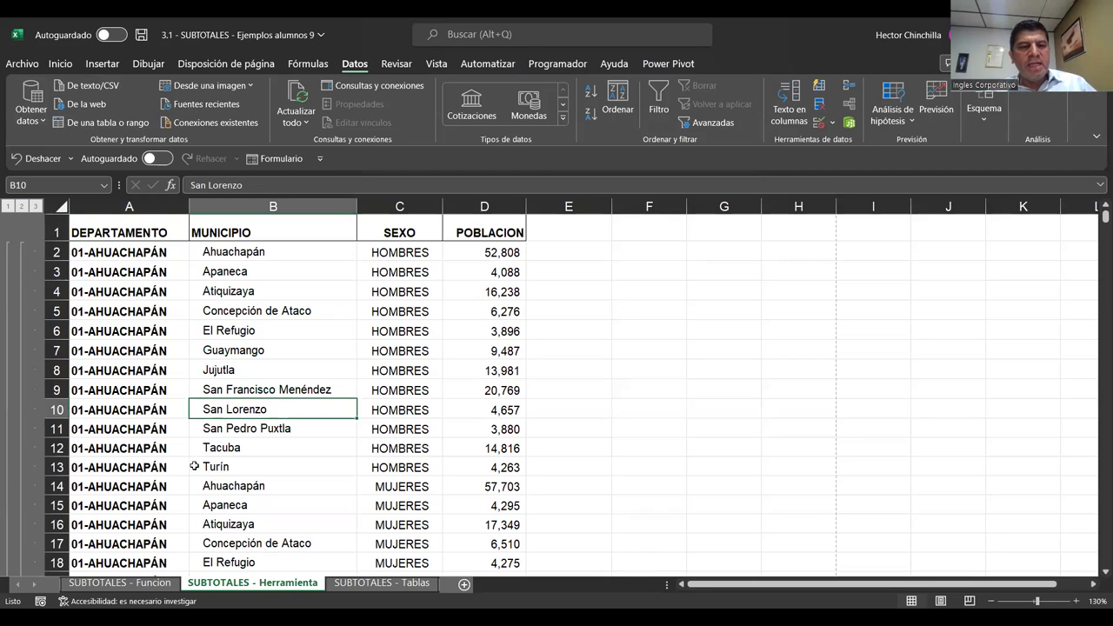
left_click(252, 506)
left_click(192, 412)
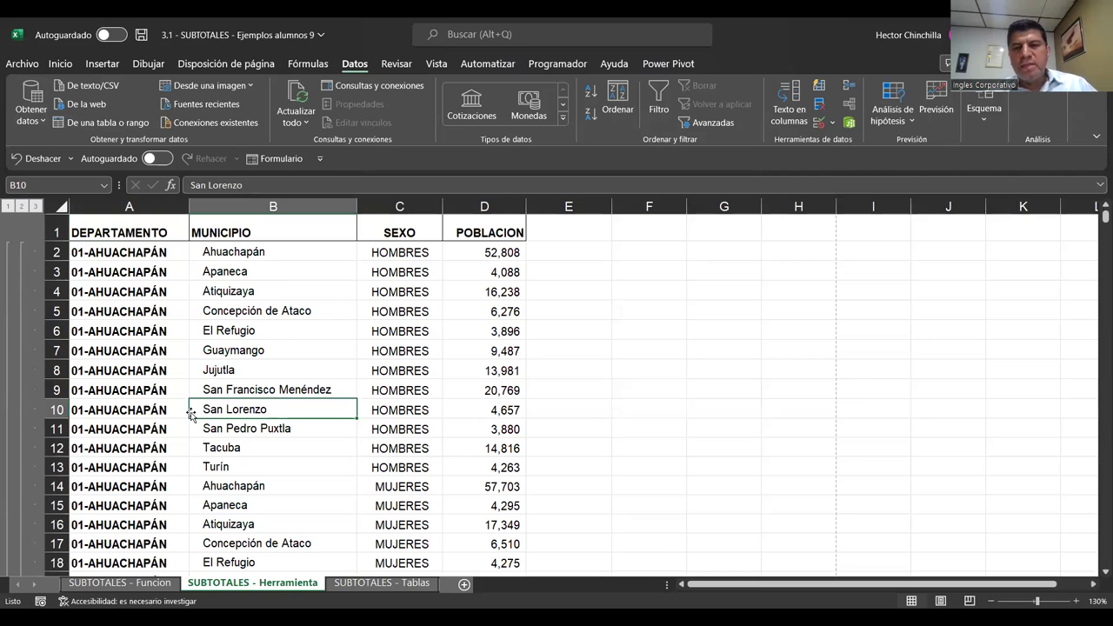
left_click(363, 309)
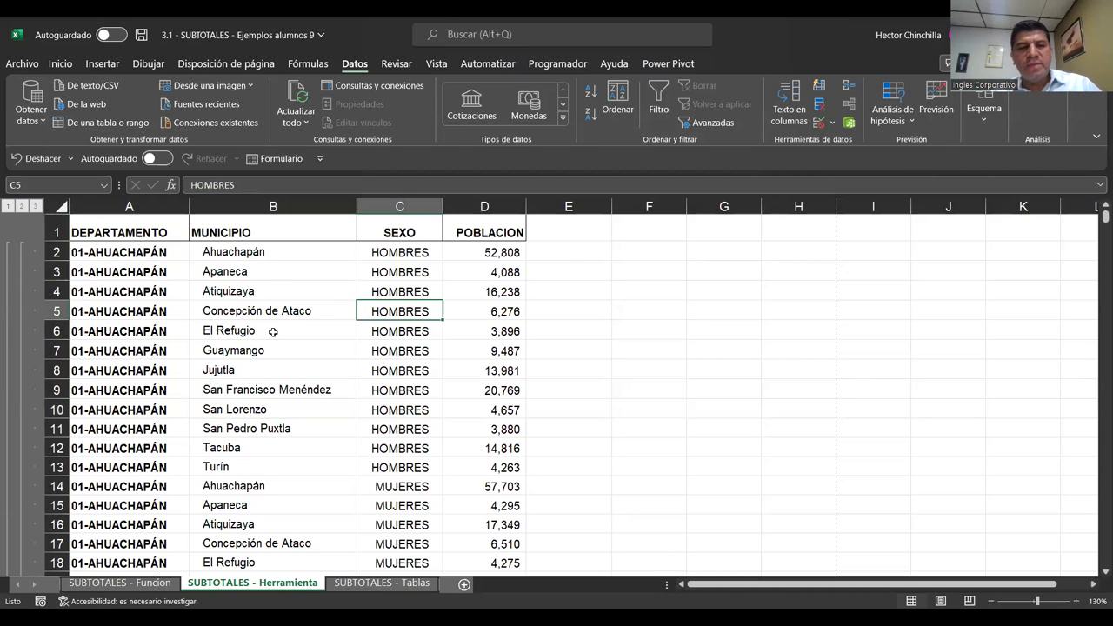
left_click(261, 331)
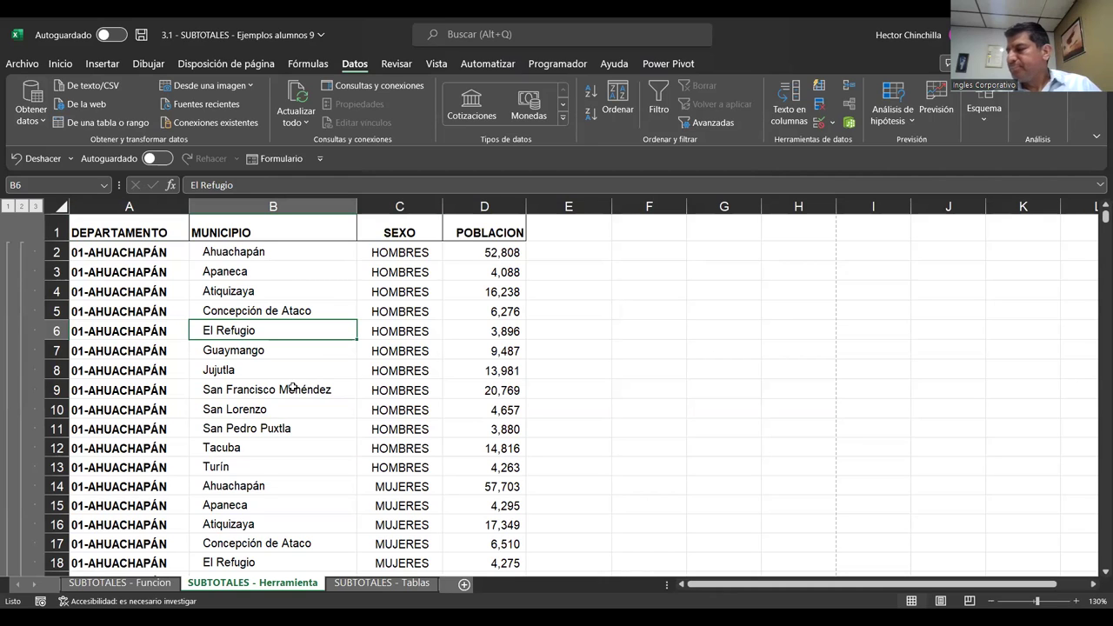
left_click(263, 389)
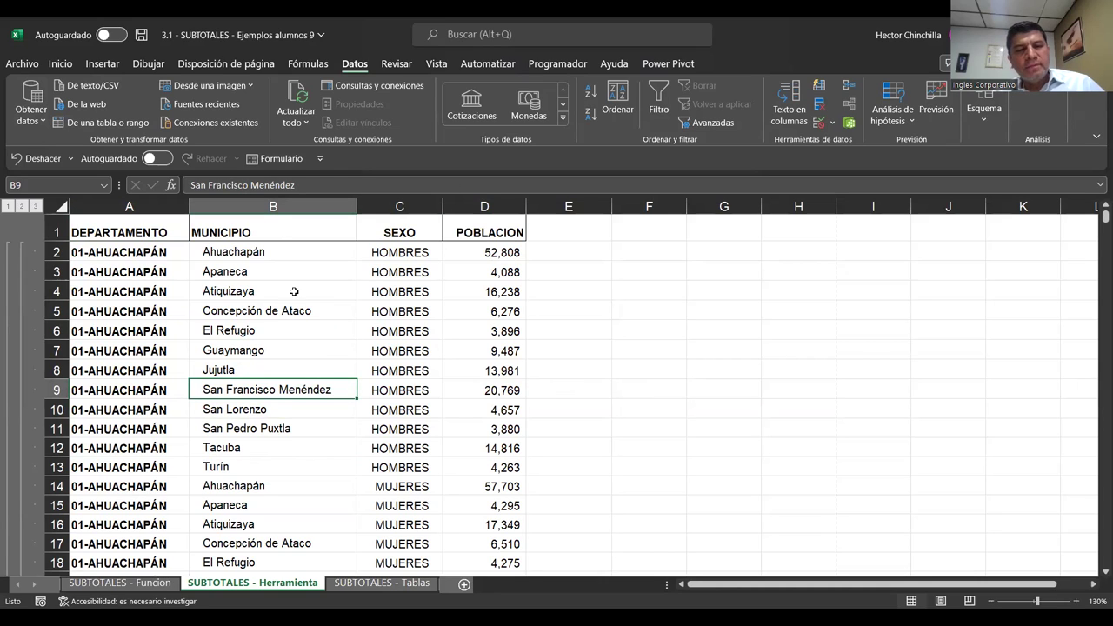
left_click(359, 583)
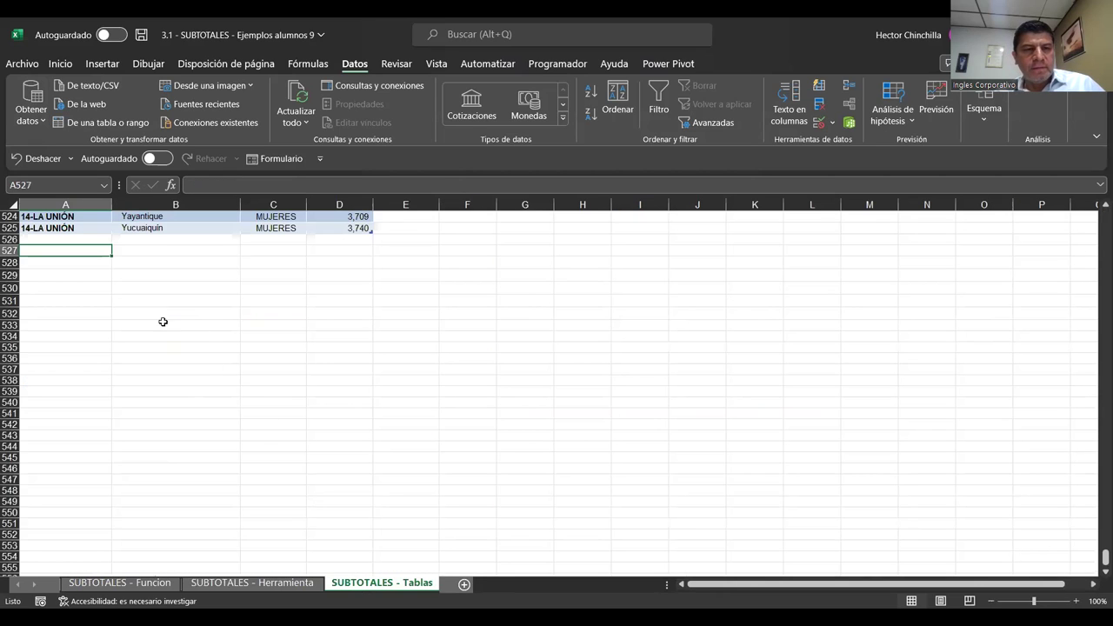
key("ctrl+Home")
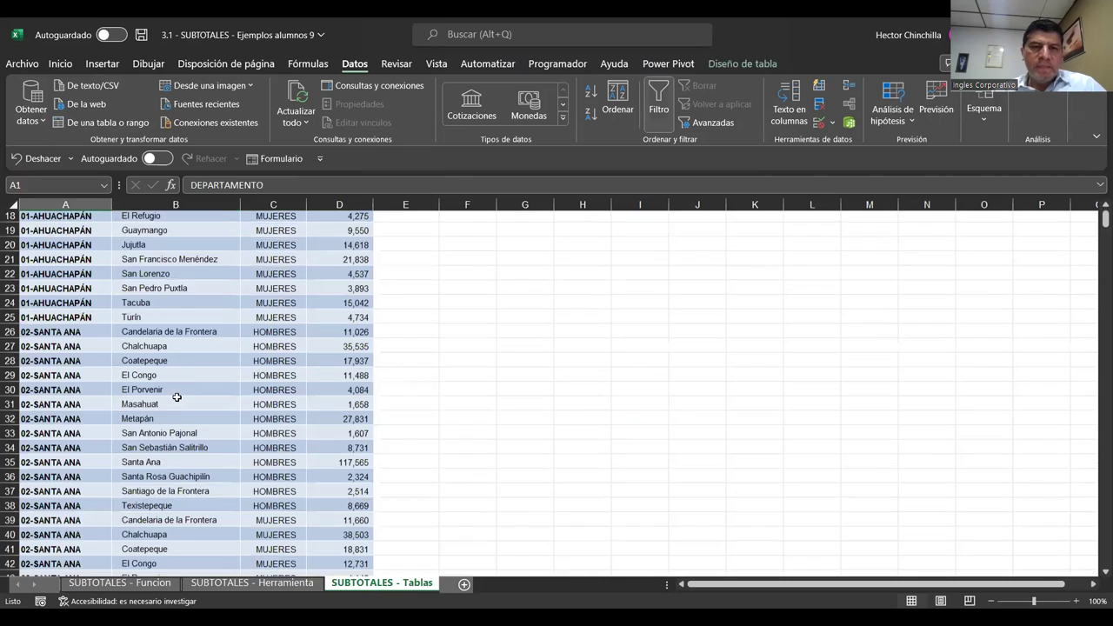
scroll(177, 396, "up", 6)
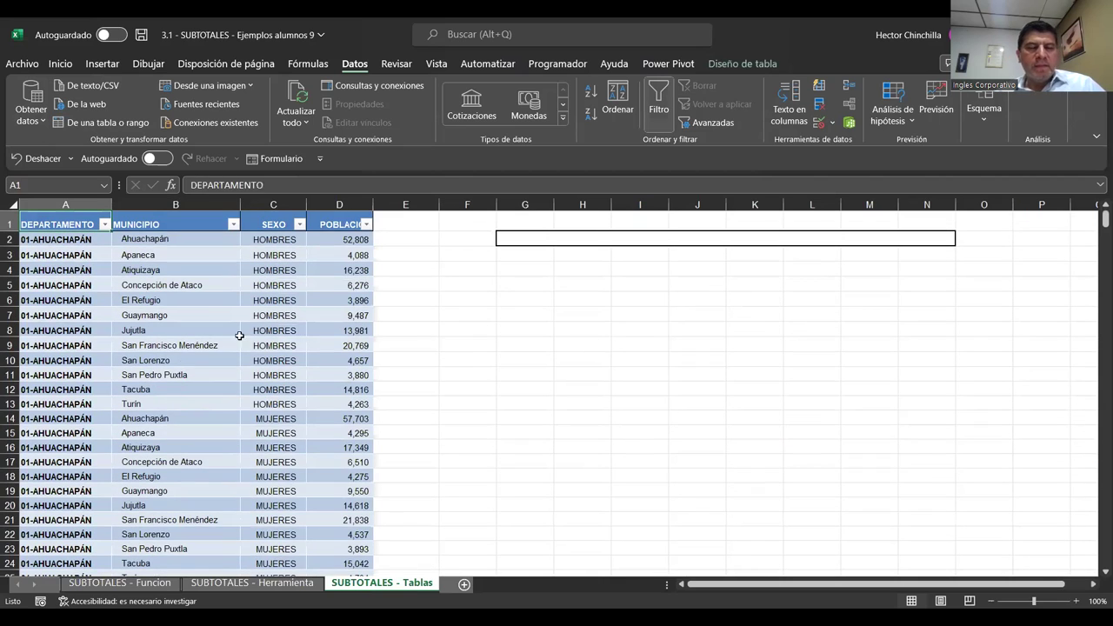
left_click(1074, 601)
left_click(1074, 600)
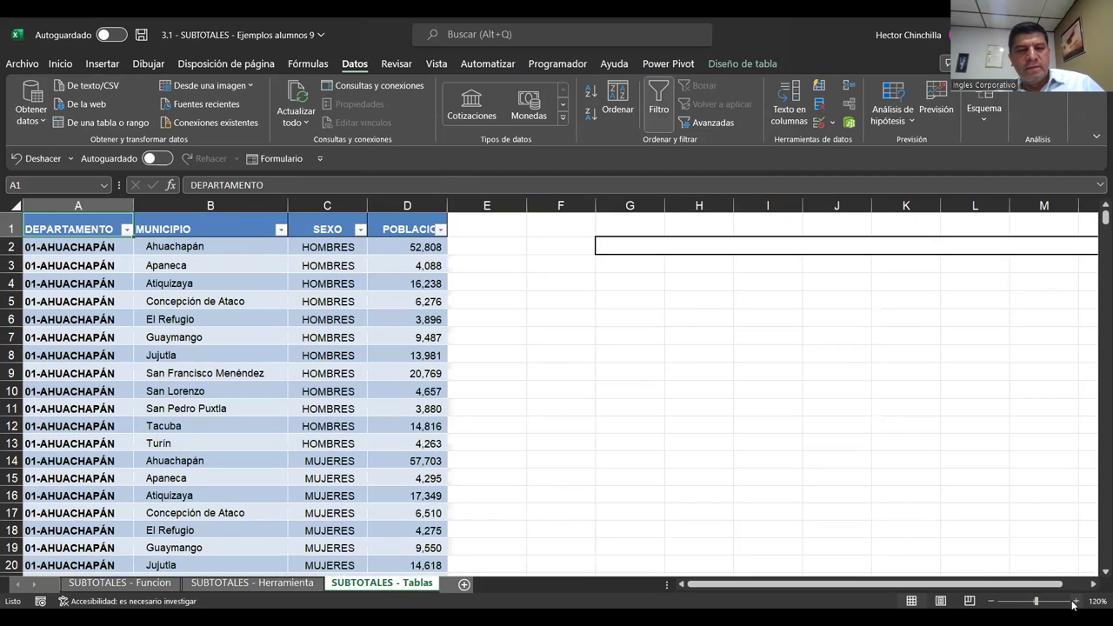
left_click(275, 313)
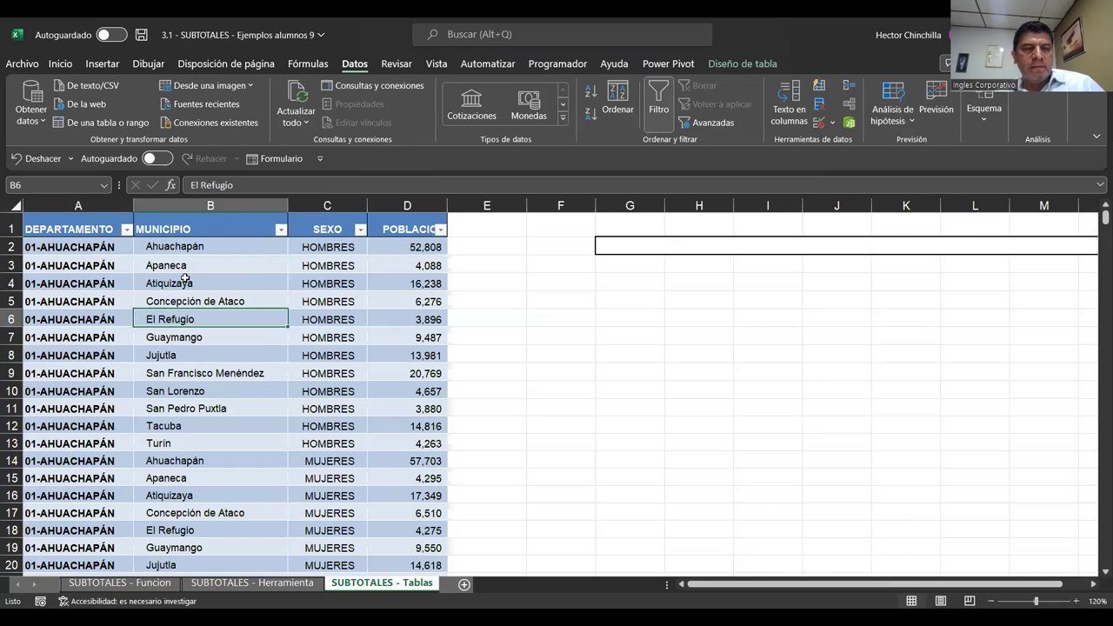
left_click(116, 251)
key("Up")
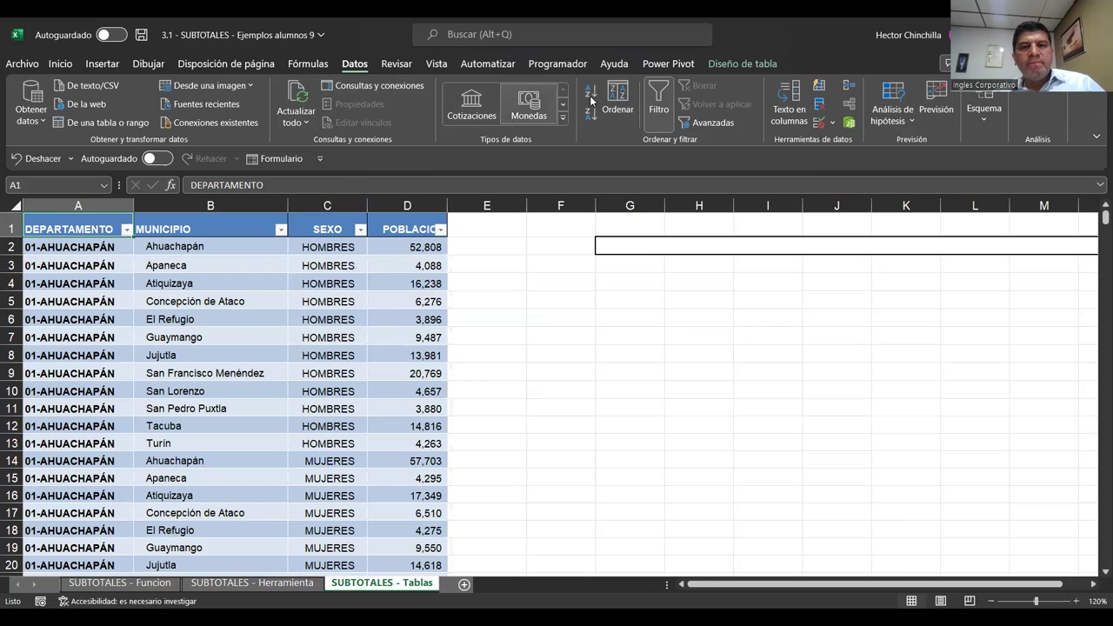
left_click(658, 104)
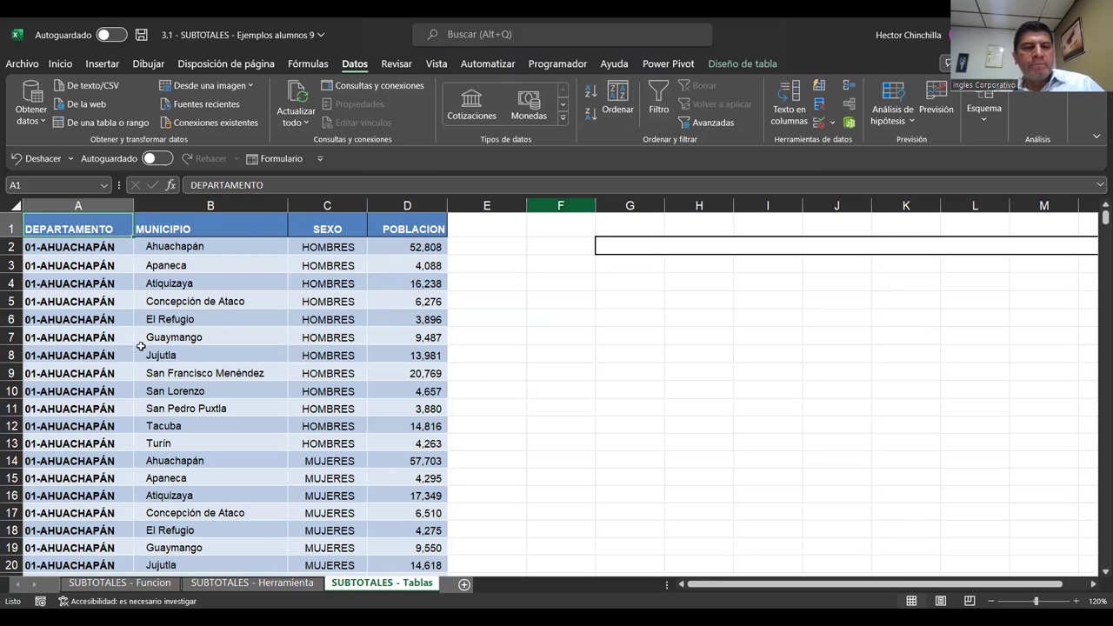
left_click(120, 296)
left_click(171, 301)
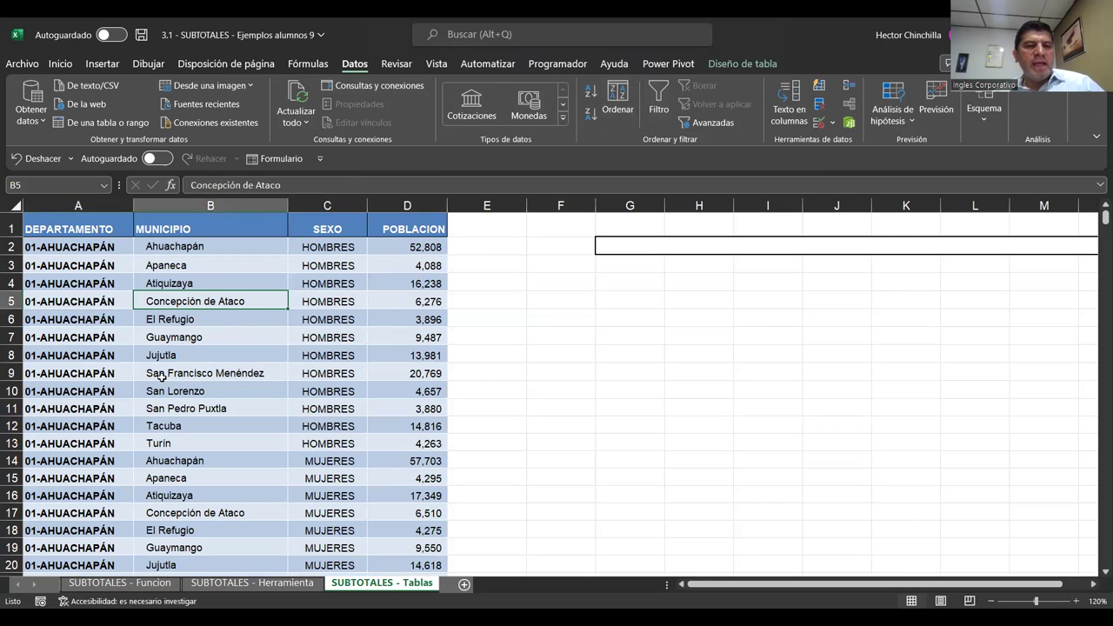
left_click(113, 261)
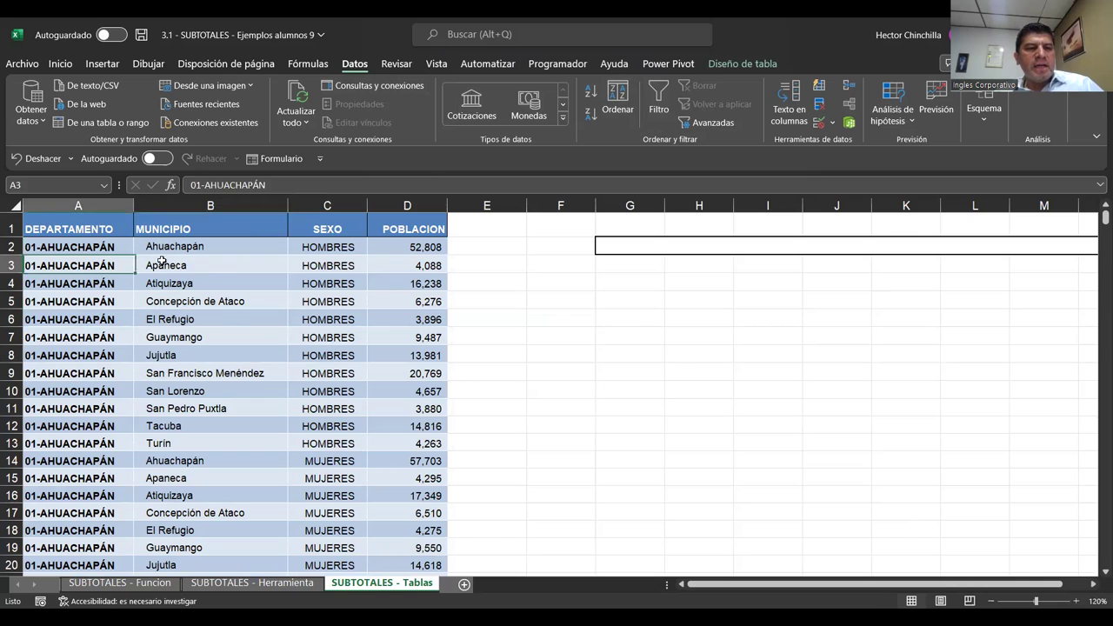
left_click(174, 319)
left_click_drag(104, 229, 238, 344)
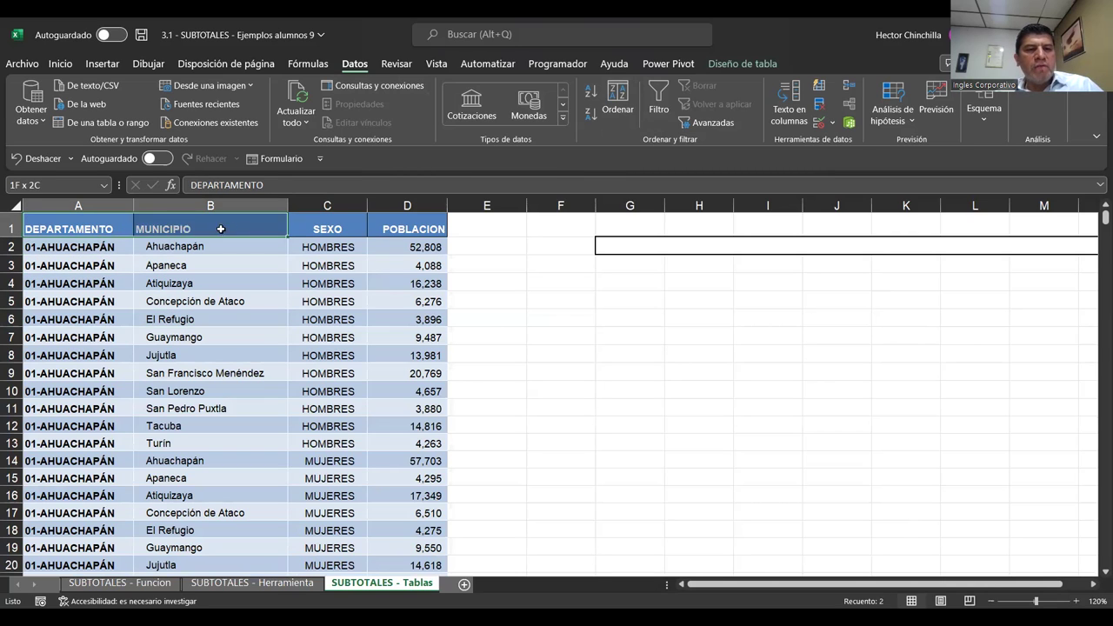
left_click(168, 374)
left_click(150, 315)
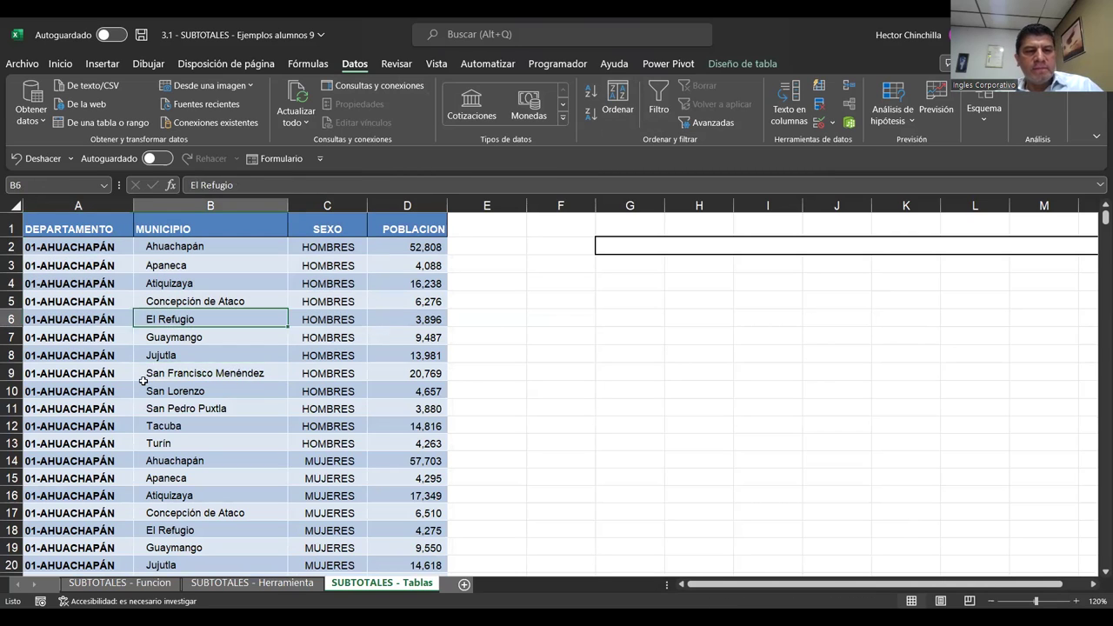
key("Left")
key("Up")
key("Up")
key("Up")
key("Up")
key("Up")
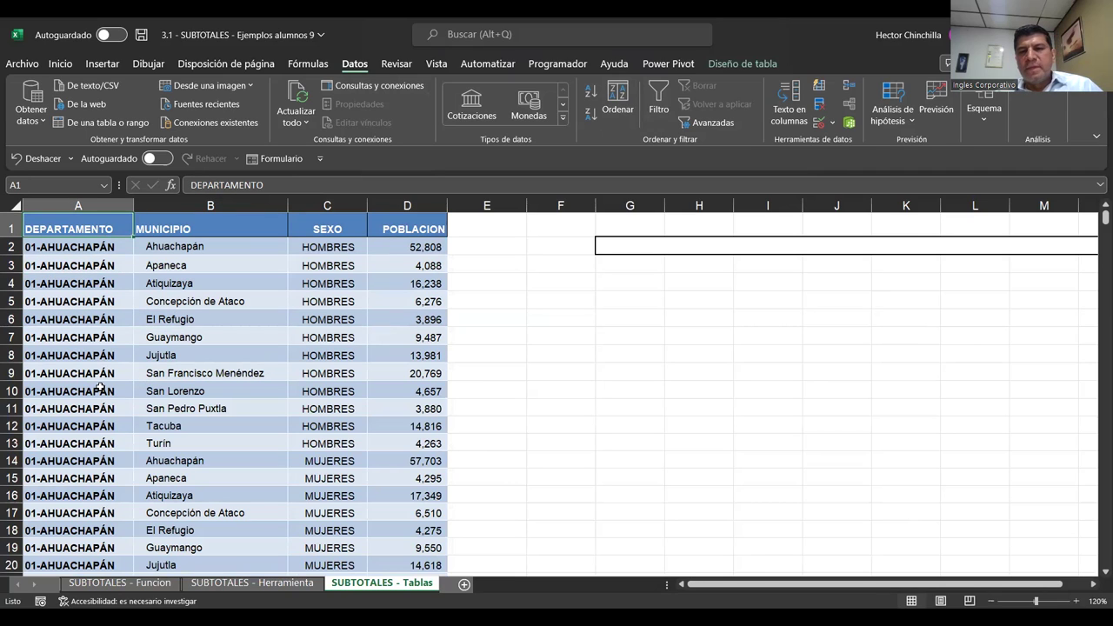
key("Right")
key("Left")
key("Right")
key("Right")
key("Right")
key("Left")
key("Left")
key("Left")
key("Right")
key("Right")
key("Left")
key("Left")
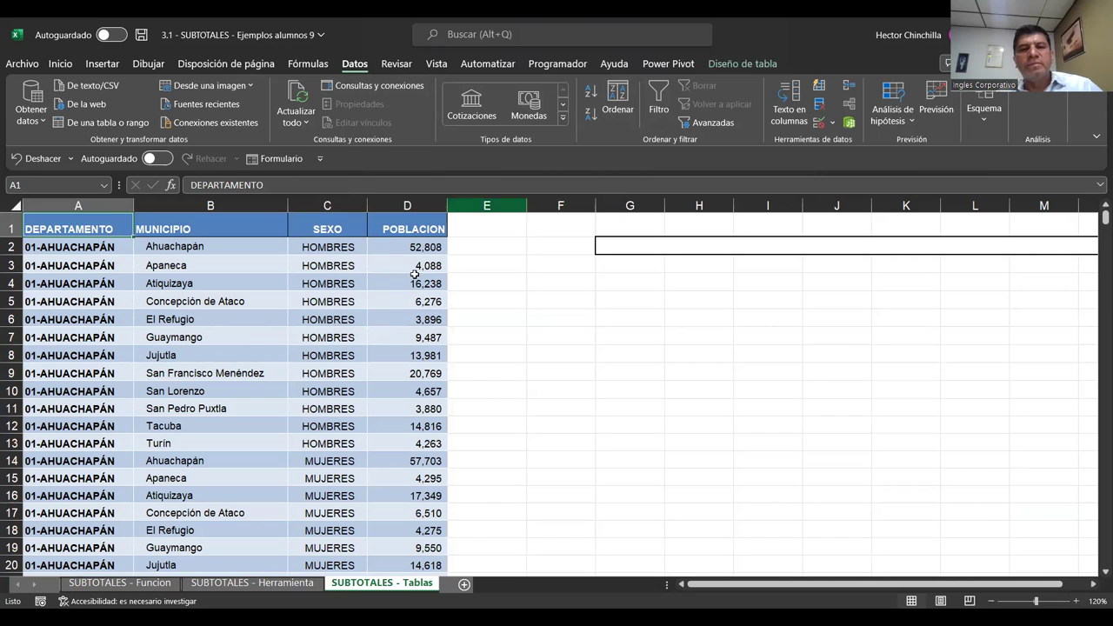
left_click(294, 297)
scroll(232, 265, "down", 1)
scroll(232, 265, "up", 1)
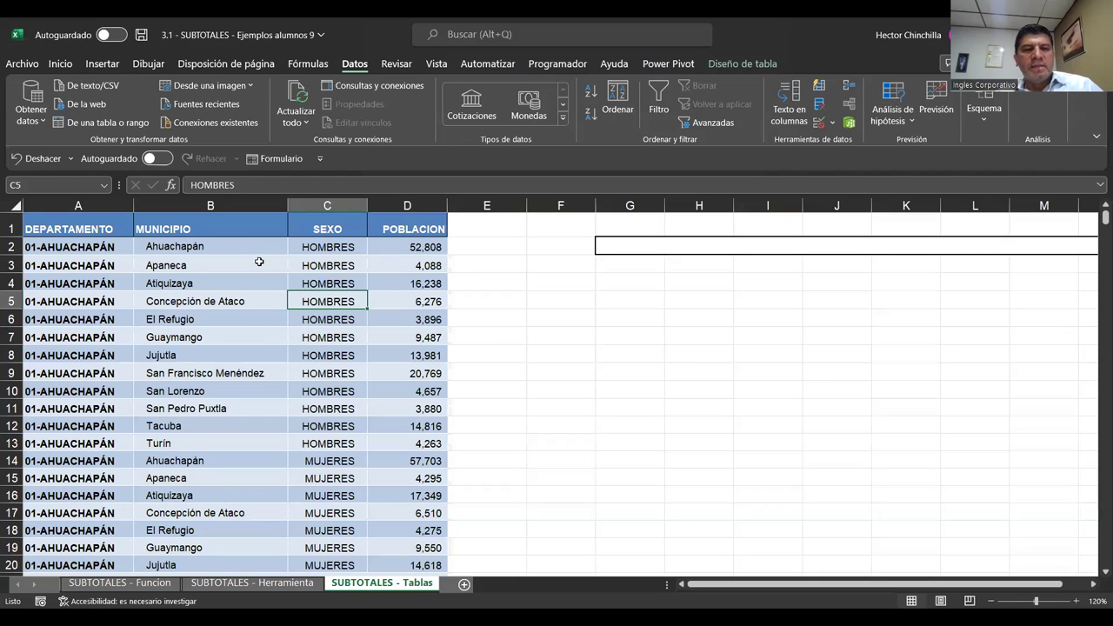
left_click(259, 261)
left_click(511, 254)
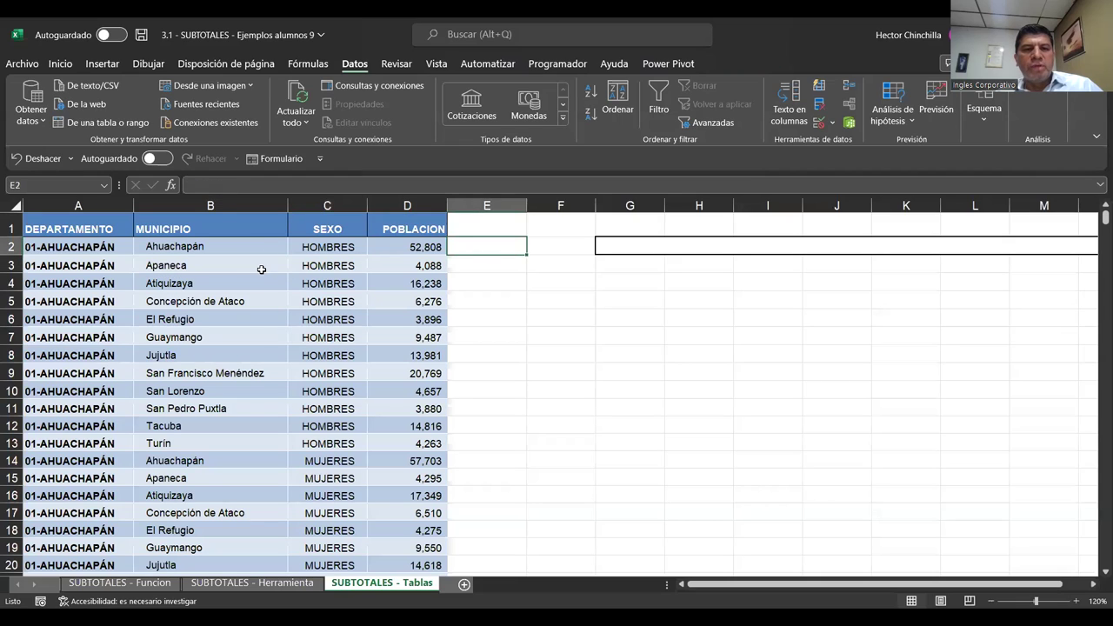
left_click(260, 269)
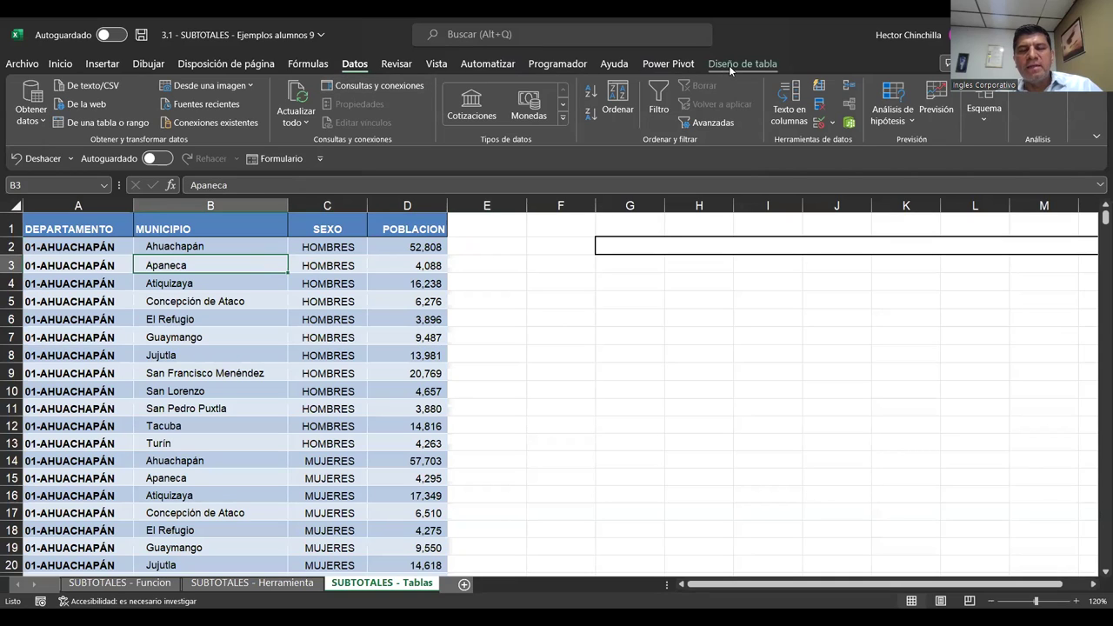
left_click(205, 300)
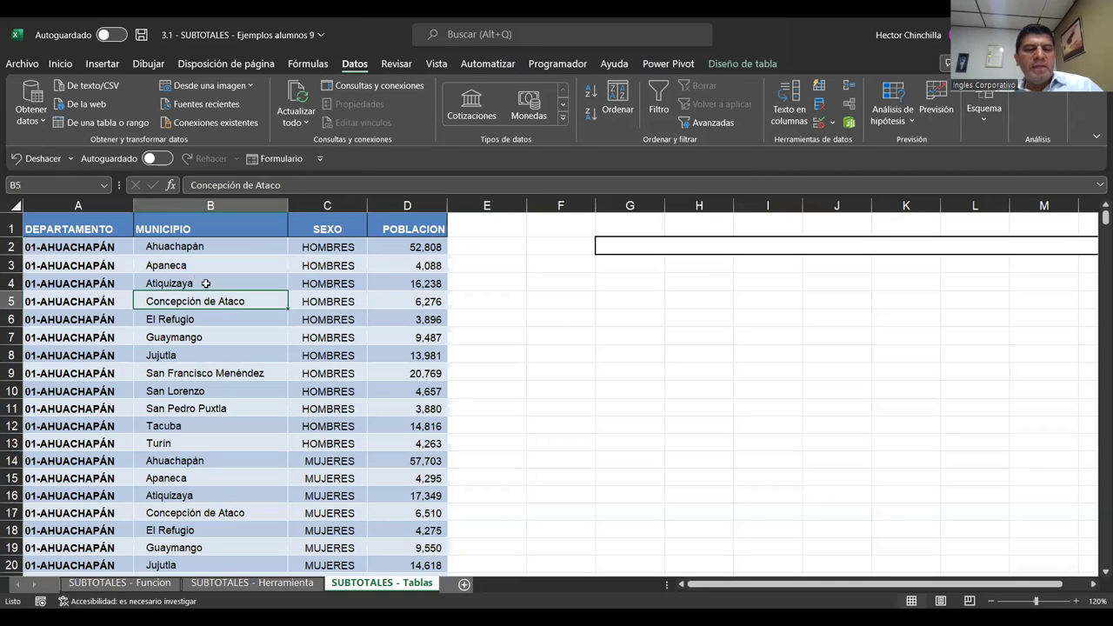
key("Up")
key("Up")
key("Up")
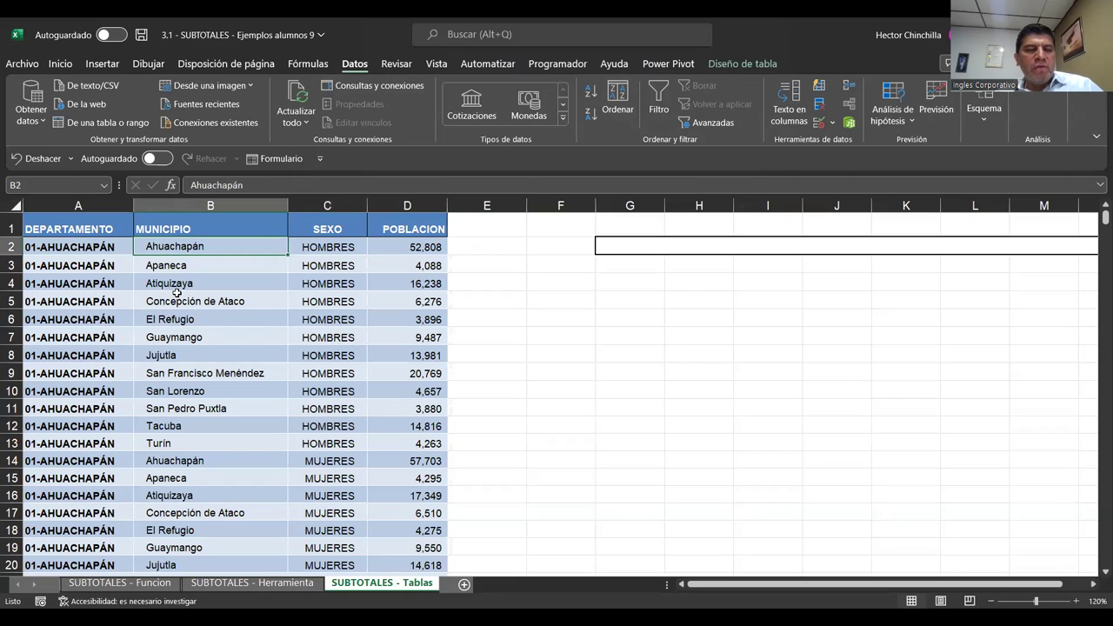
left_click(178, 300)
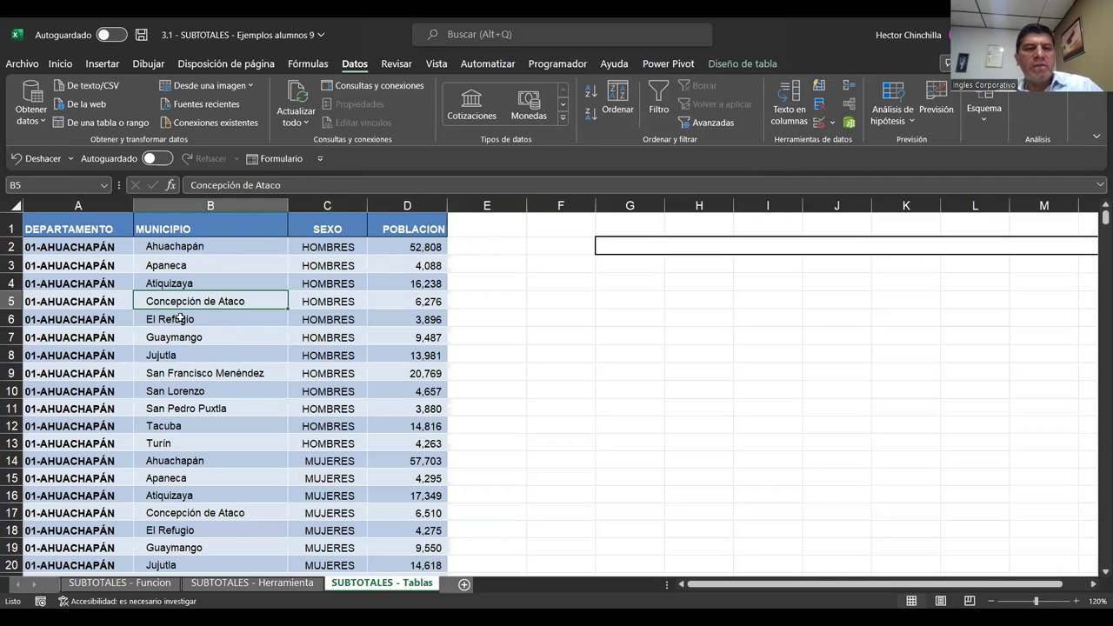
scroll(135, 395, "down", 1)
scroll(135, 395, "down", 2)
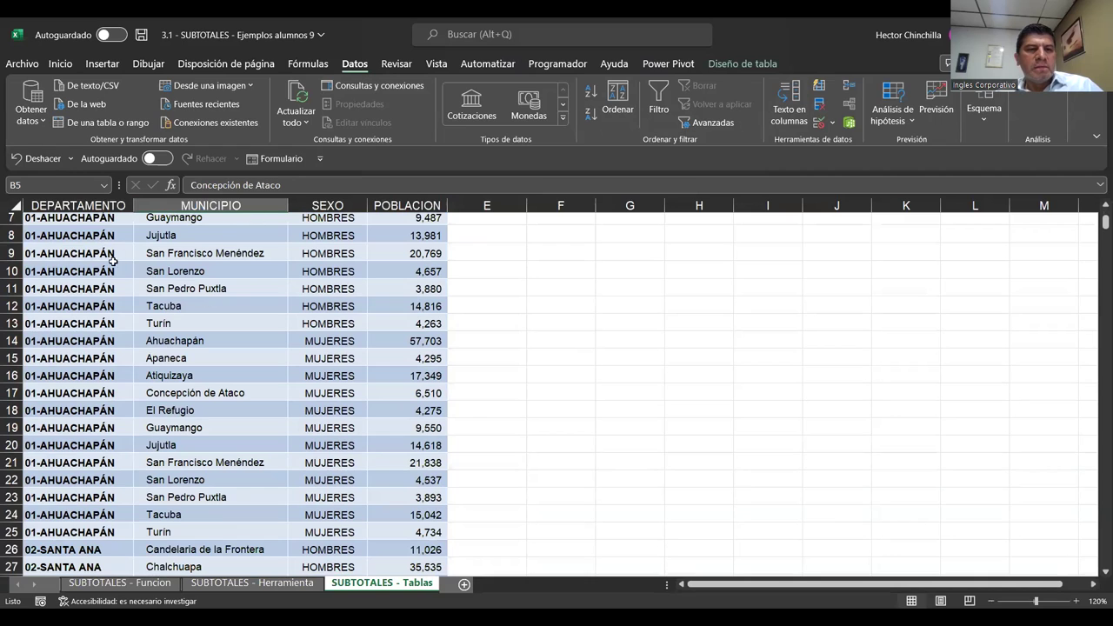
scroll(123, 341, "down", 2)
scroll(199, 309, "up", 2)
scroll(258, 293, "up", 2)
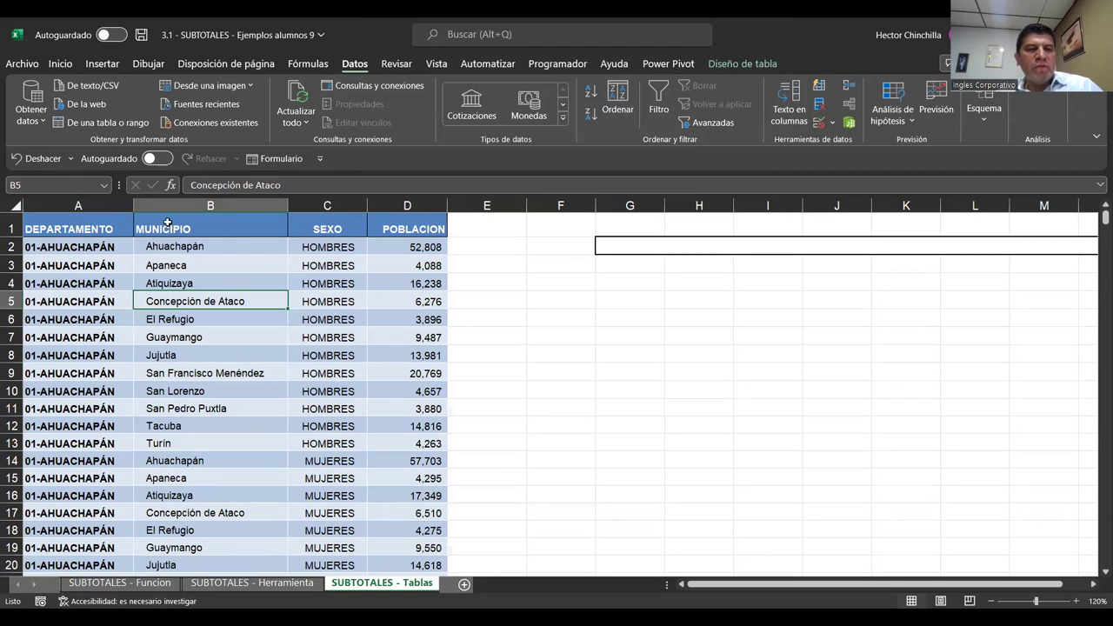
scroll(220, 354, "down", 2)
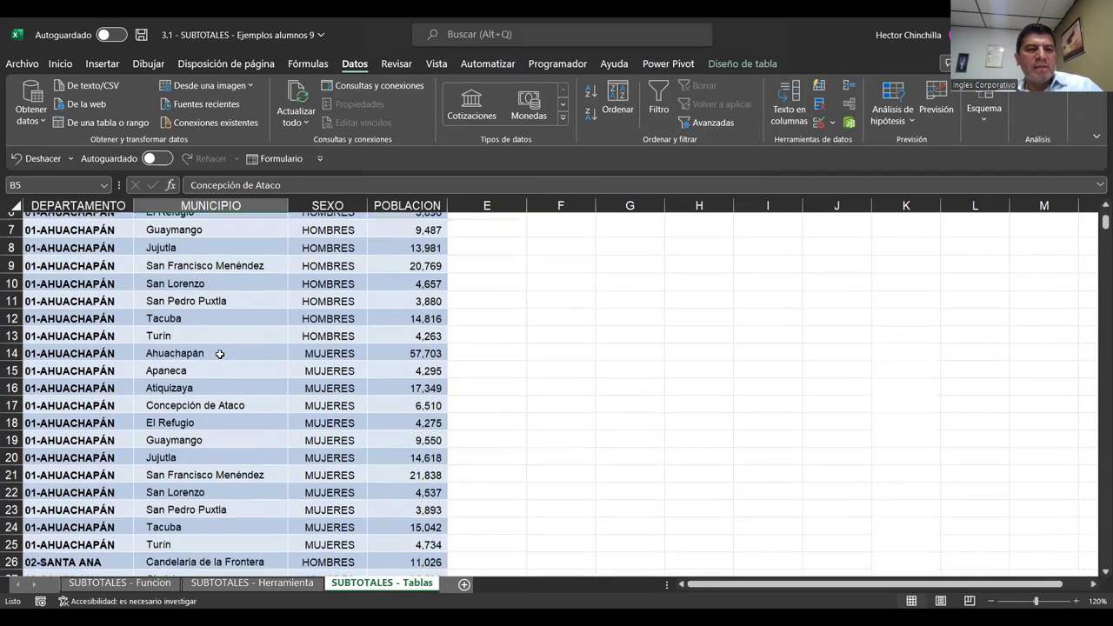
left_click(218, 276)
left_click(295, 372)
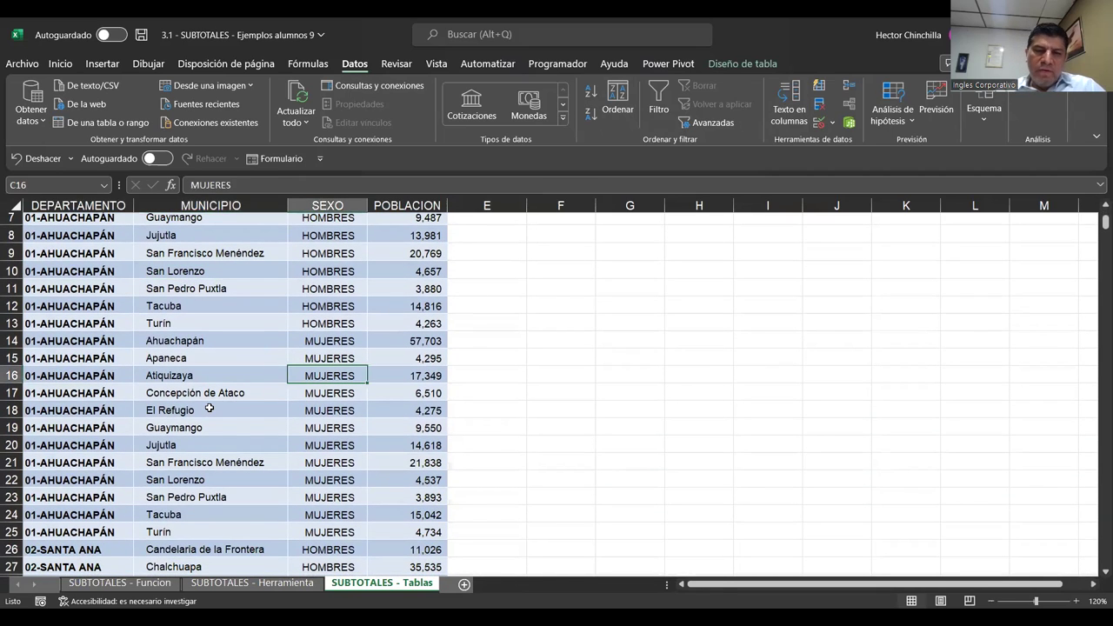
key("ctrl+End")
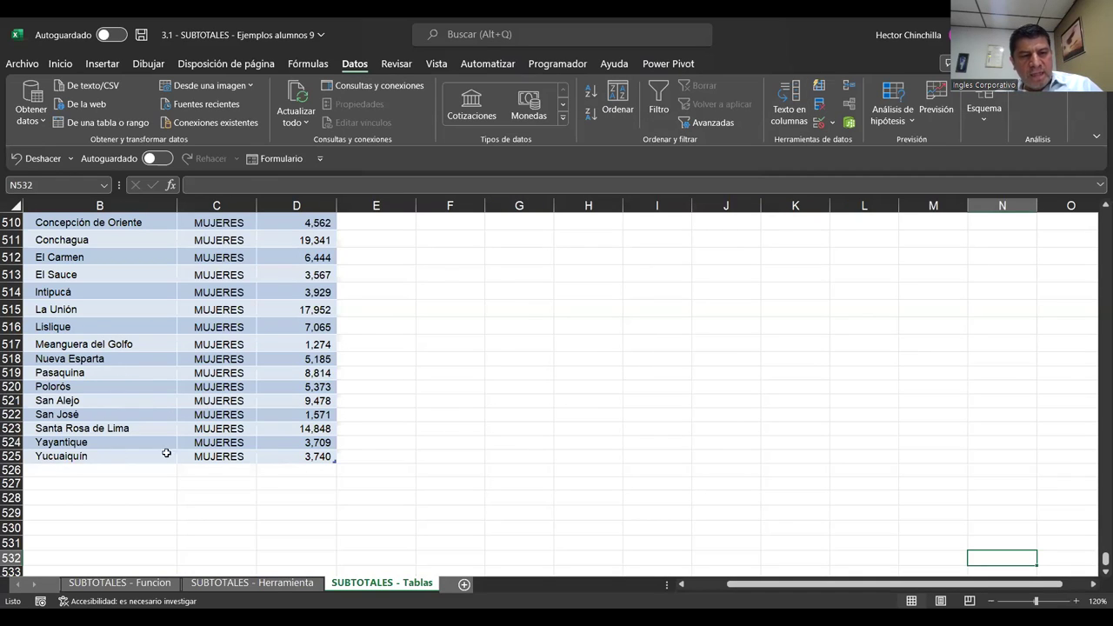
left_click(1077, 601)
left_click(1077, 601)
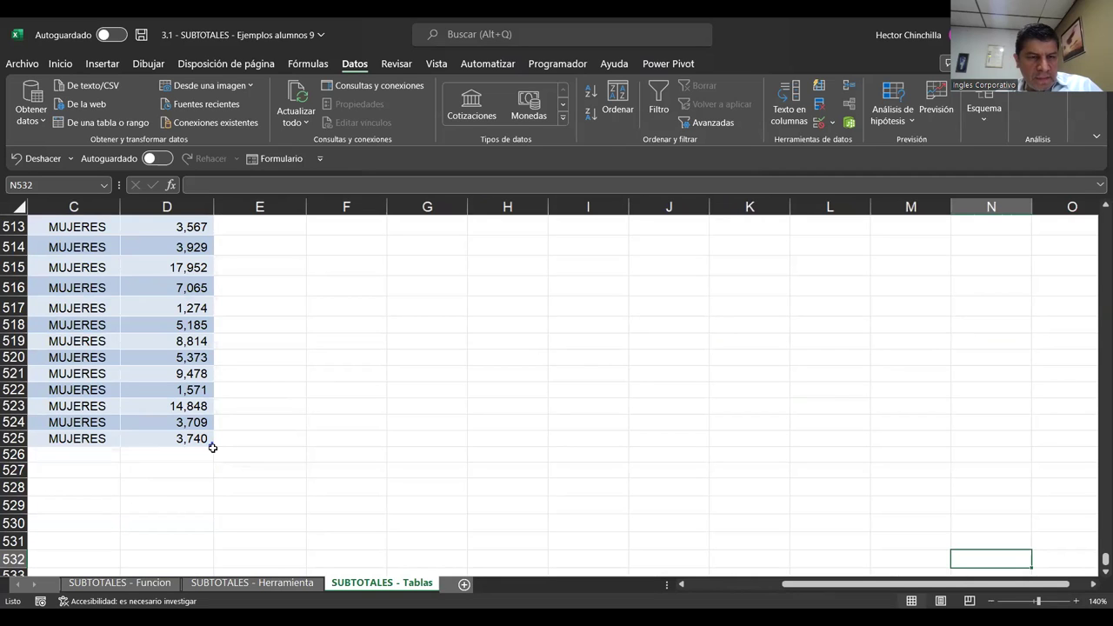
left_click(143, 407)
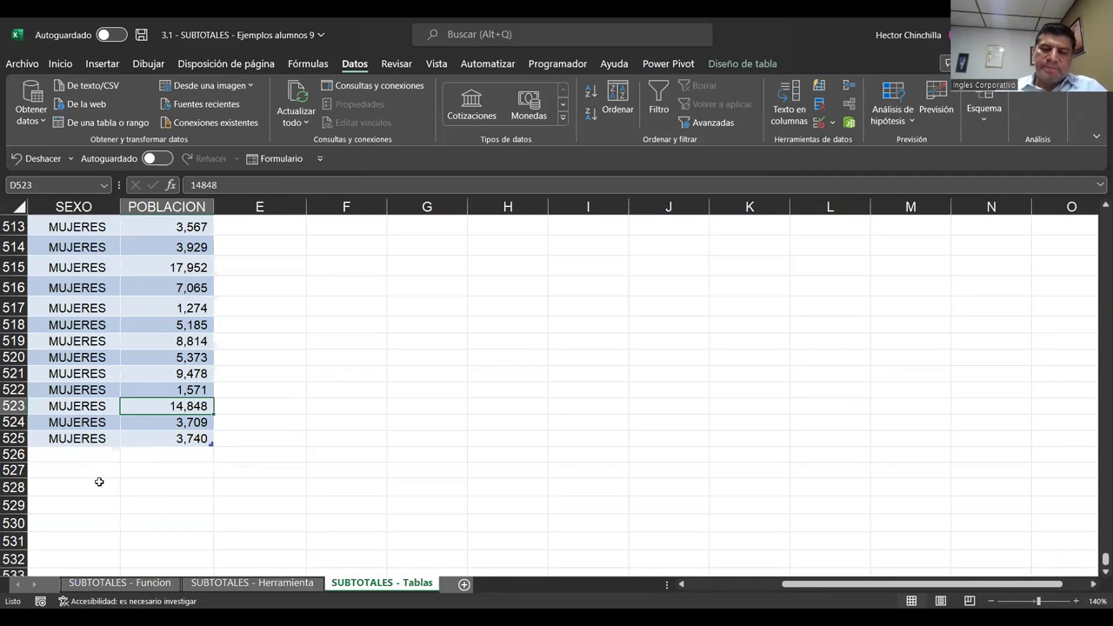
key("ctrl+Home")
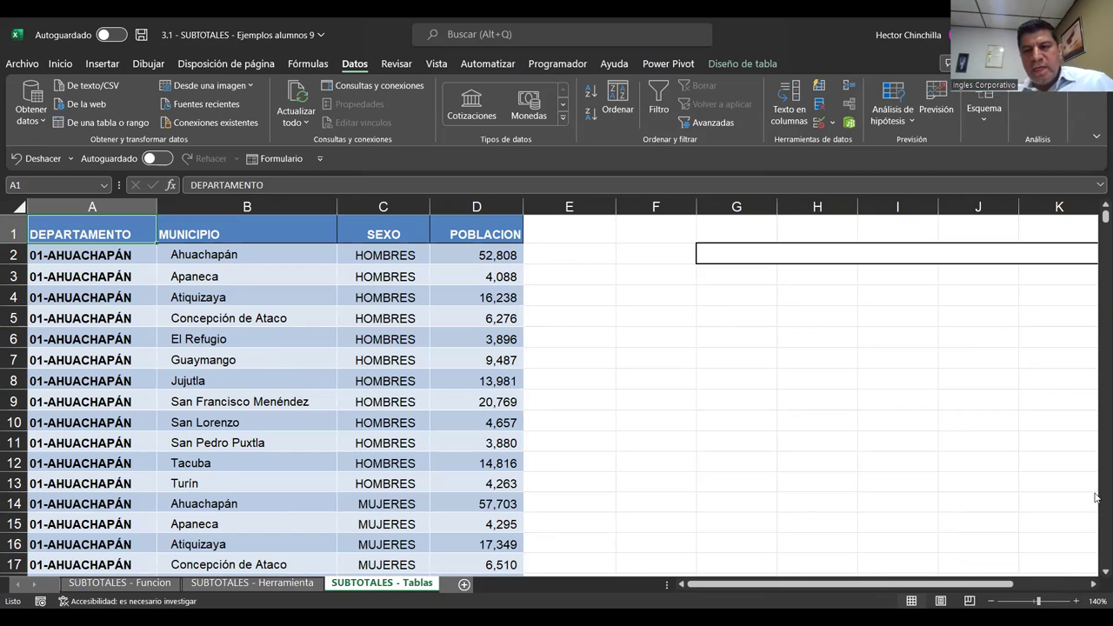
Zoom the sheet back out to 120%.
left_click(990, 601)
left_click(990, 600)
left_click(251, 376)
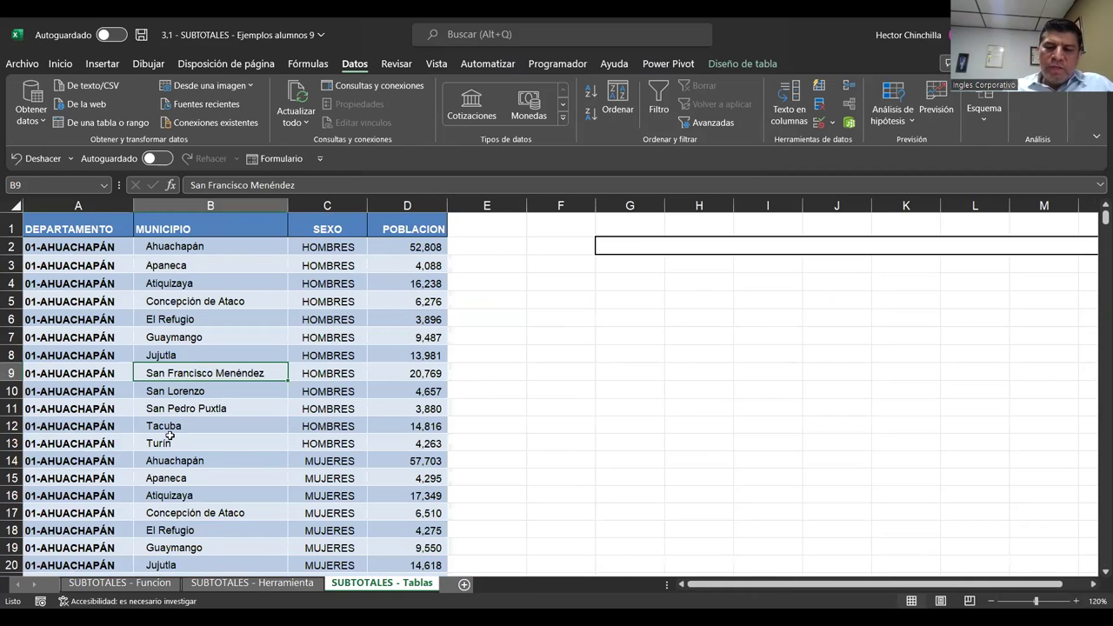
Go to the last record (Yucuaiquín, 3,740) and step down to empty cell D526.
key("ctrl+End")
left_click(219, 445)
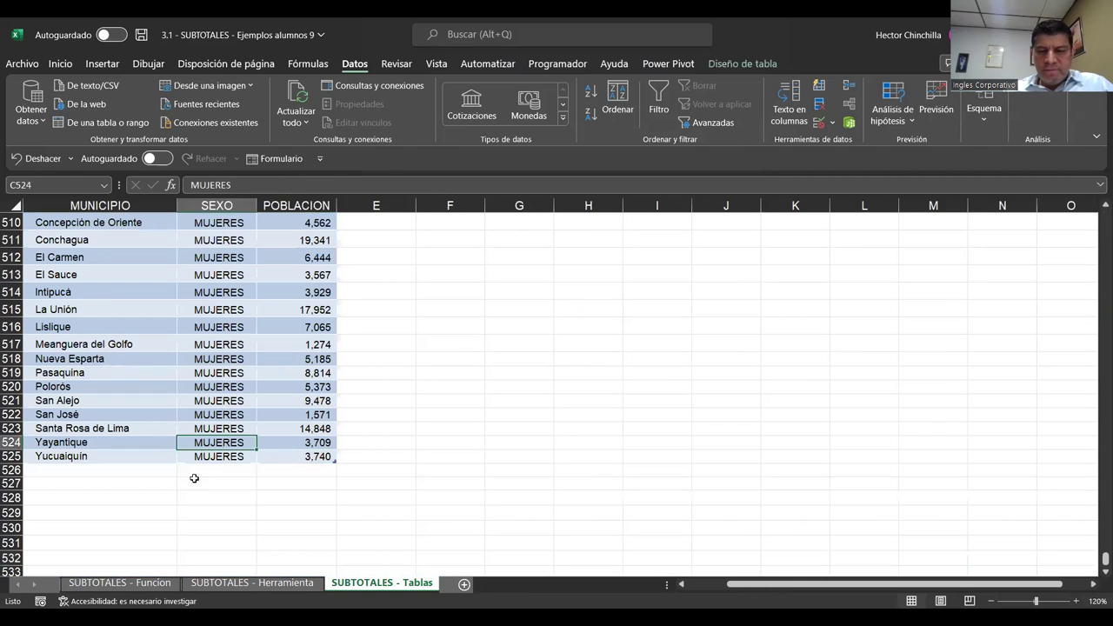
key("Left")
key("Left")
key("Down")
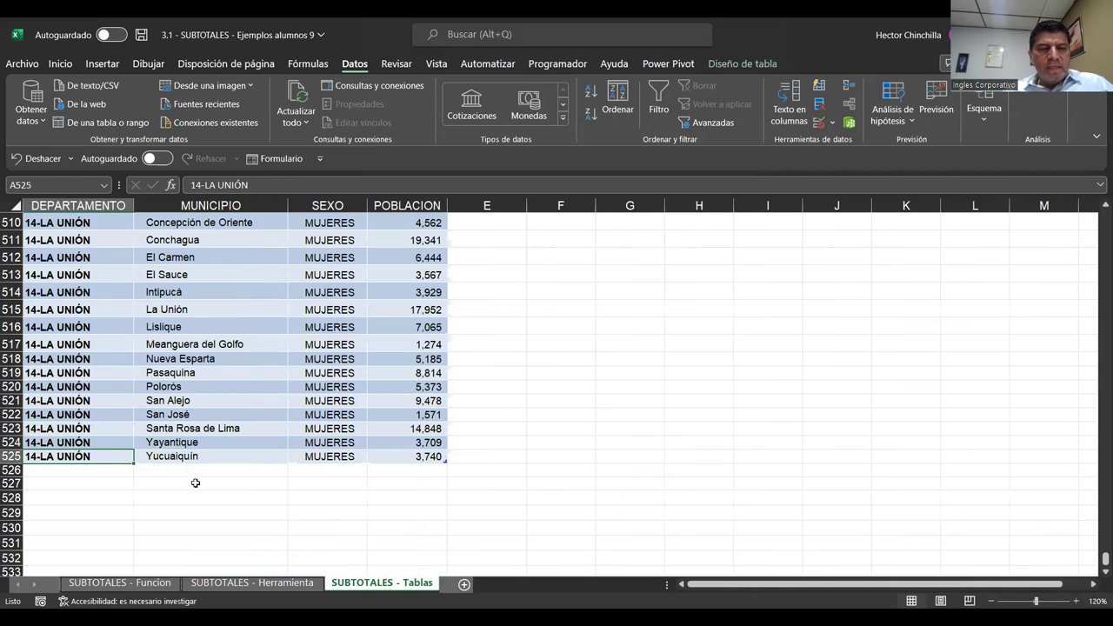
key("Right")
key("Right")
key("Right")
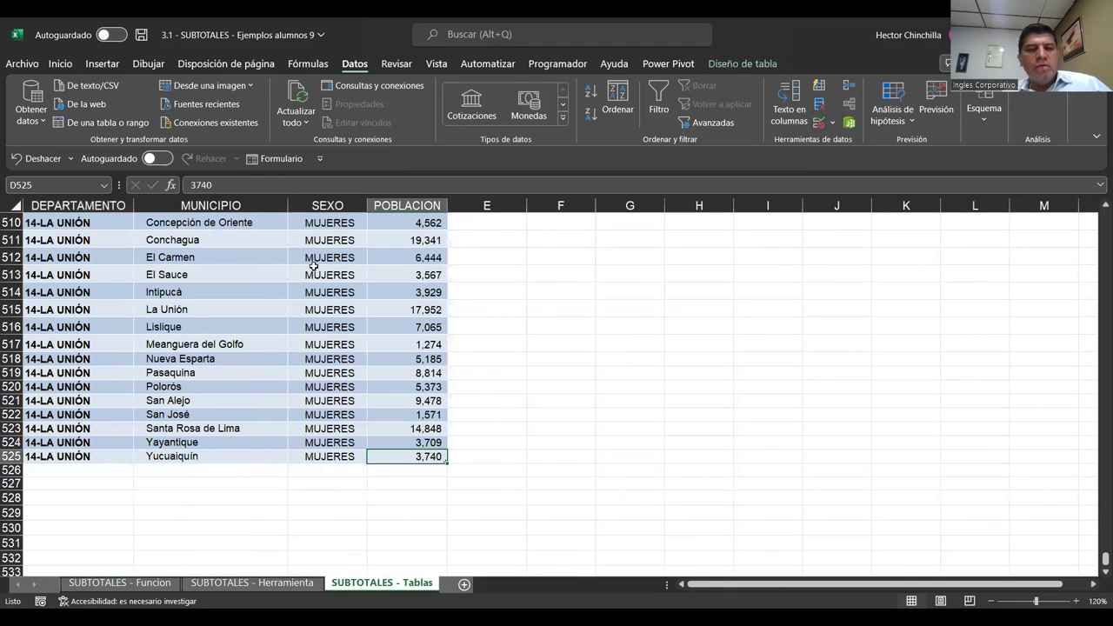
key("Down")
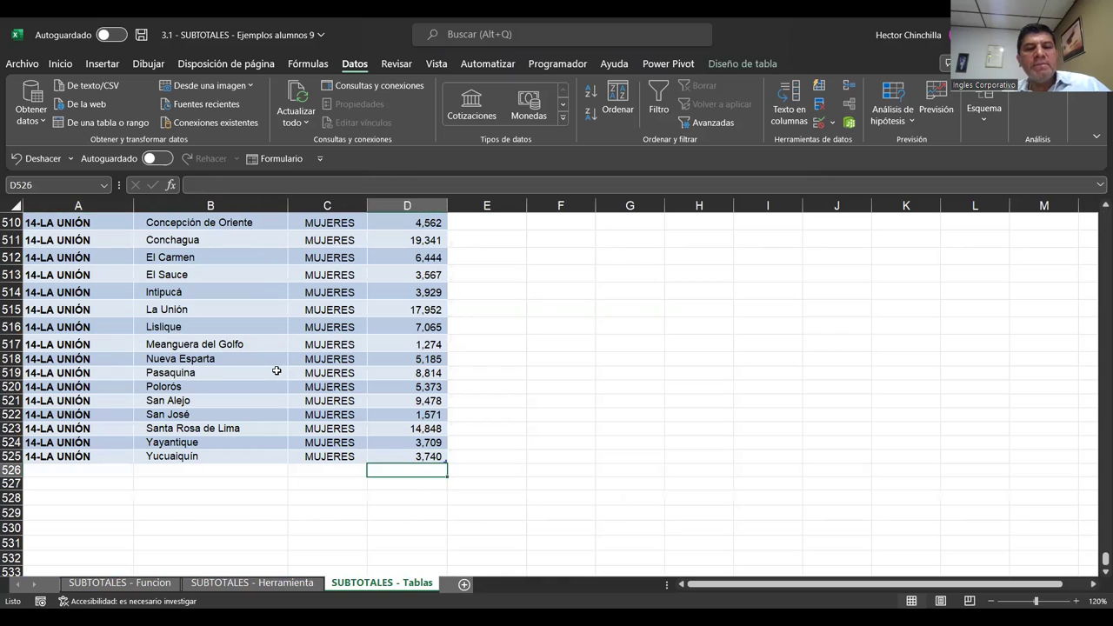
left_click(66, 69)
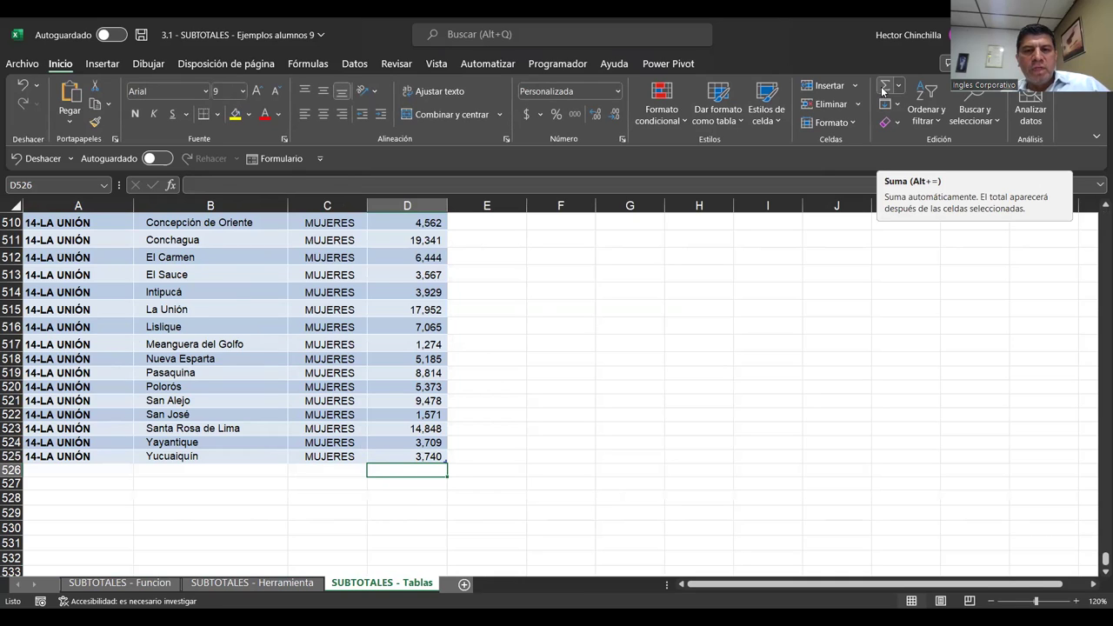
Add a total row summing POBLACION to 5,744,113 and select its total cell D526.
left_click(883, 89)
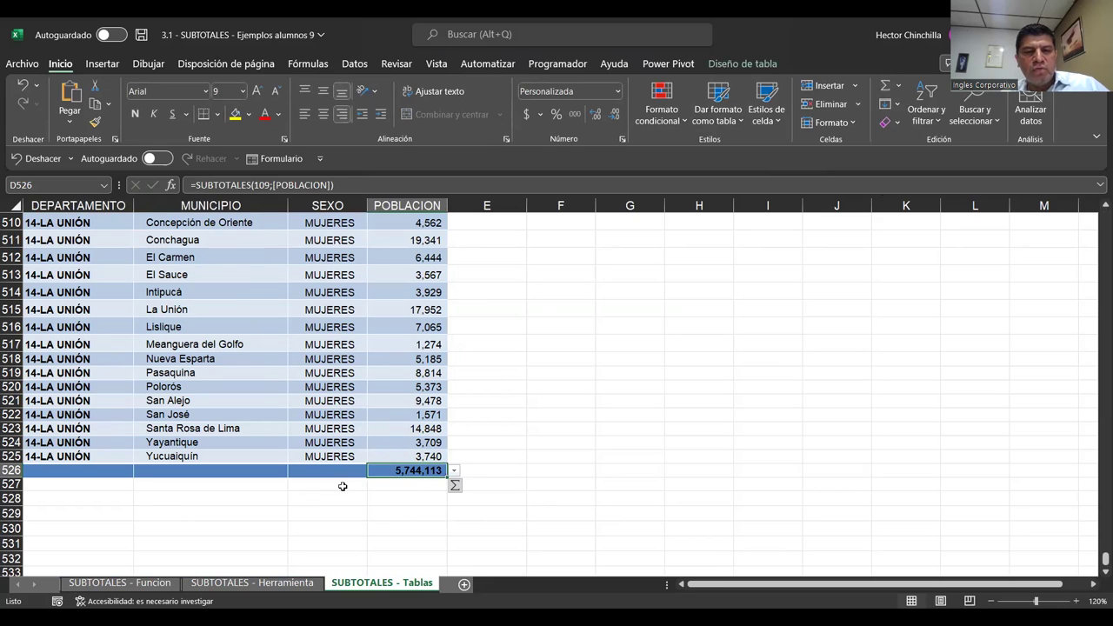
left_click(330, 471)
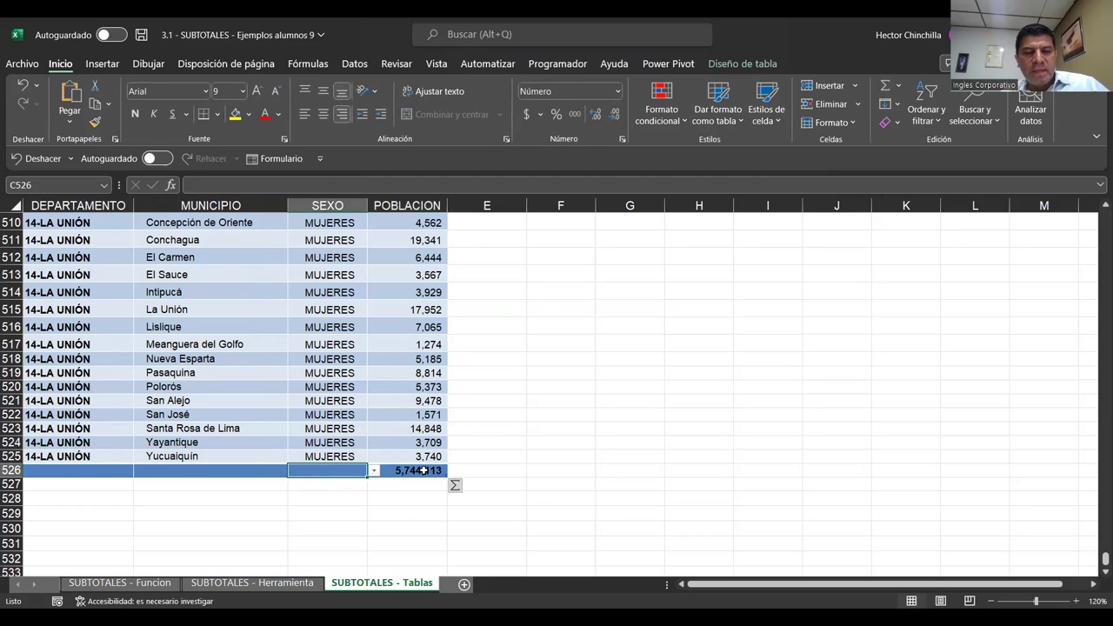
left_click(263, 471)
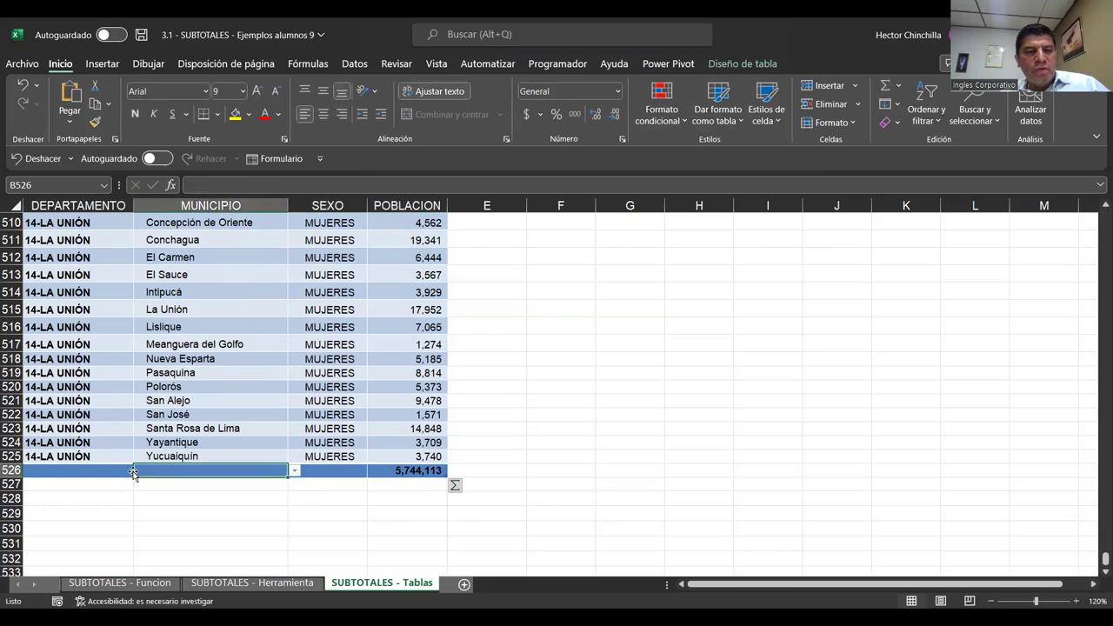
left_click(108, 471)
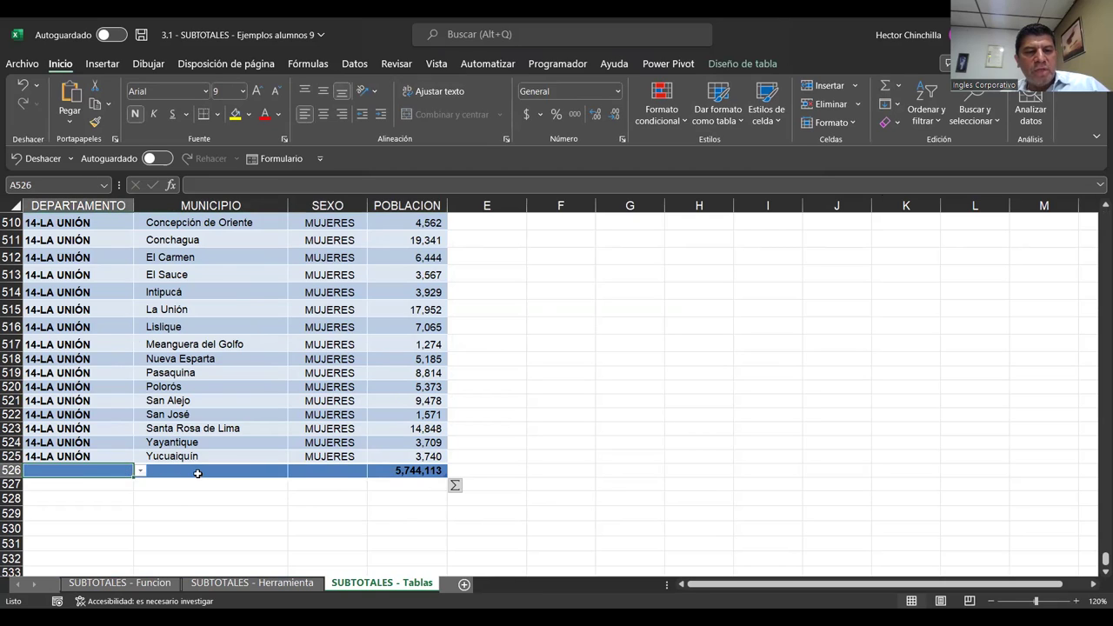
left_click(197, 472)
left_click(319, 472)
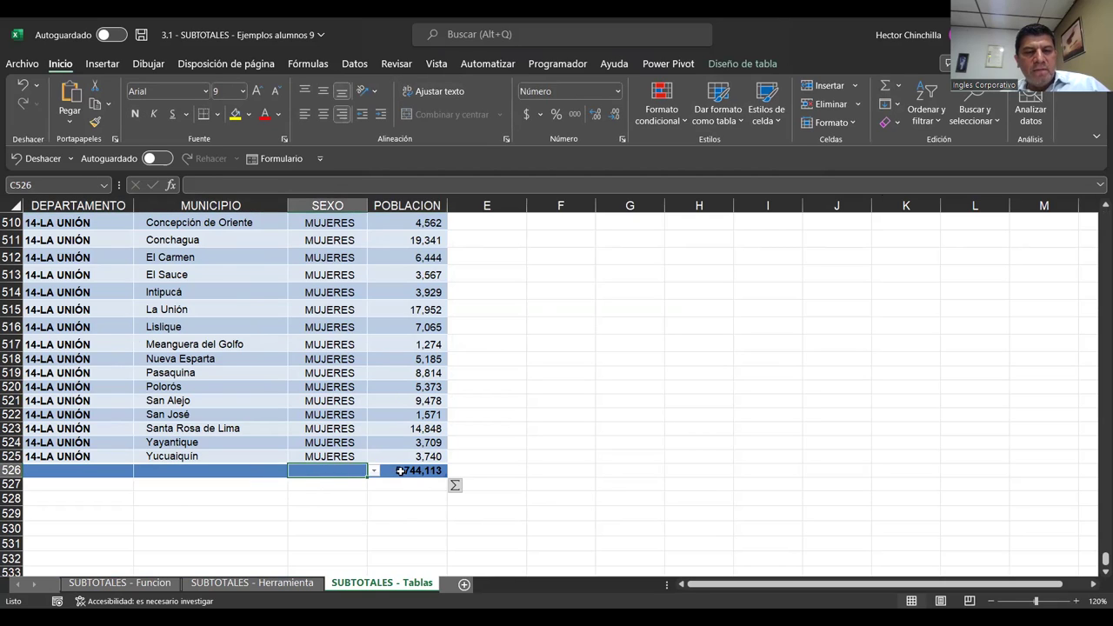
left_click(402, 471)
left_click(344, 472)
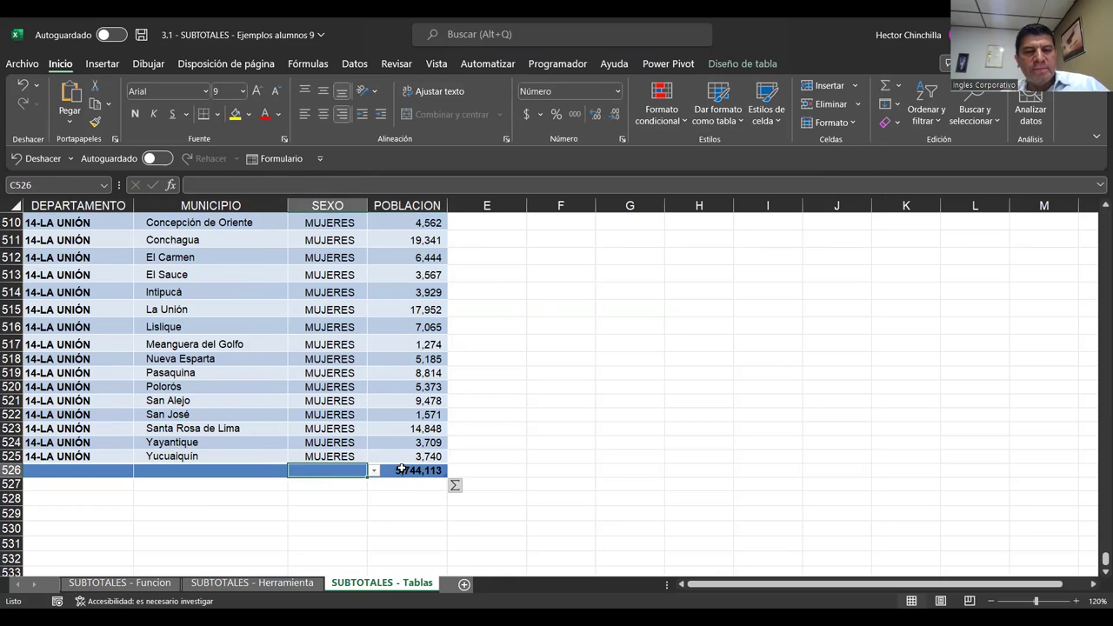
left_click(387, 471)
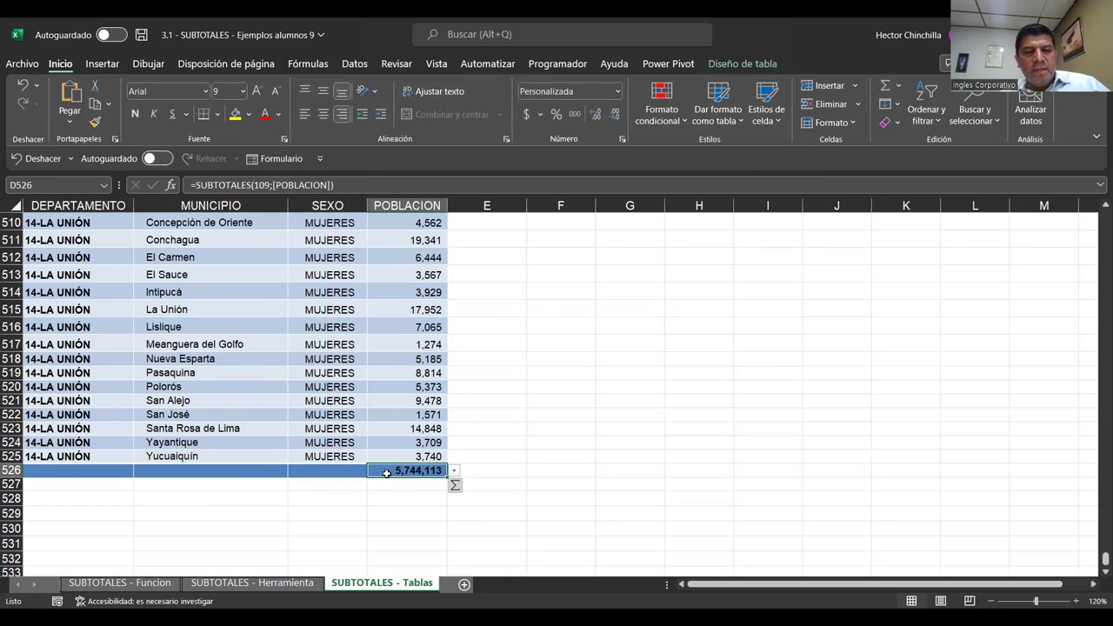
Try Promedio and Máx. for the POBLACION total in D526, then set it back to Suma.
left_click(453, 472)
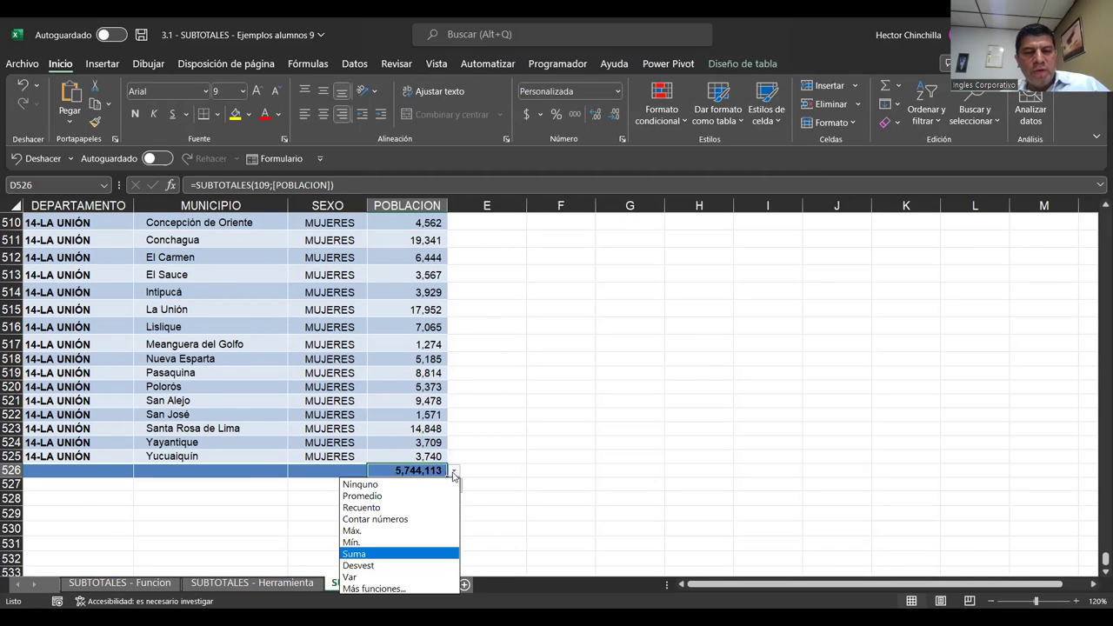
left_click(399, 496)
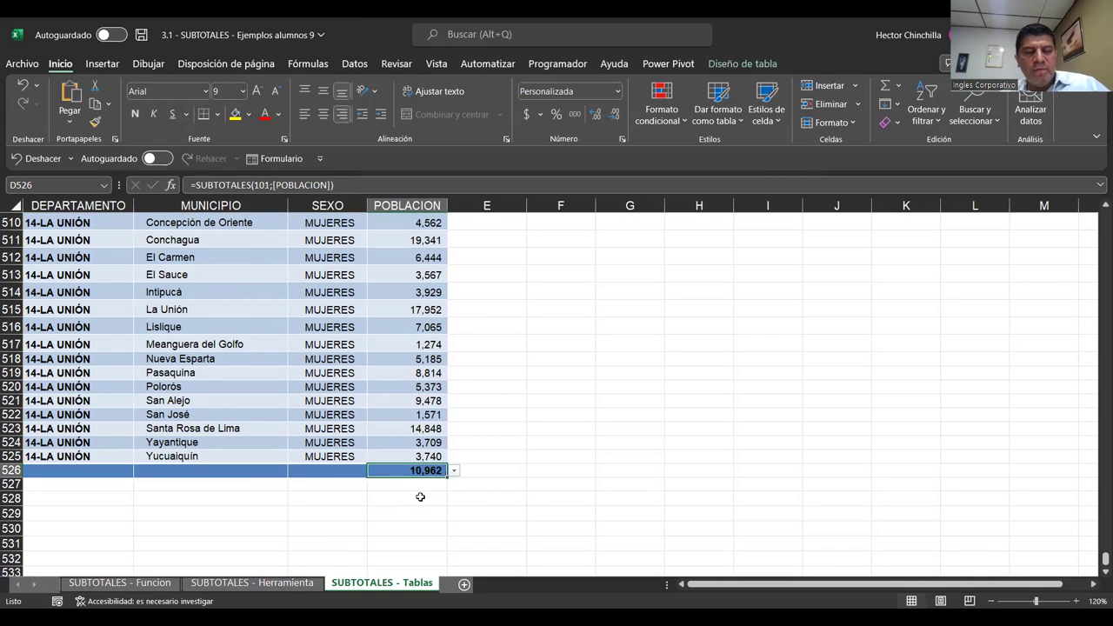
left_click(452, 472)
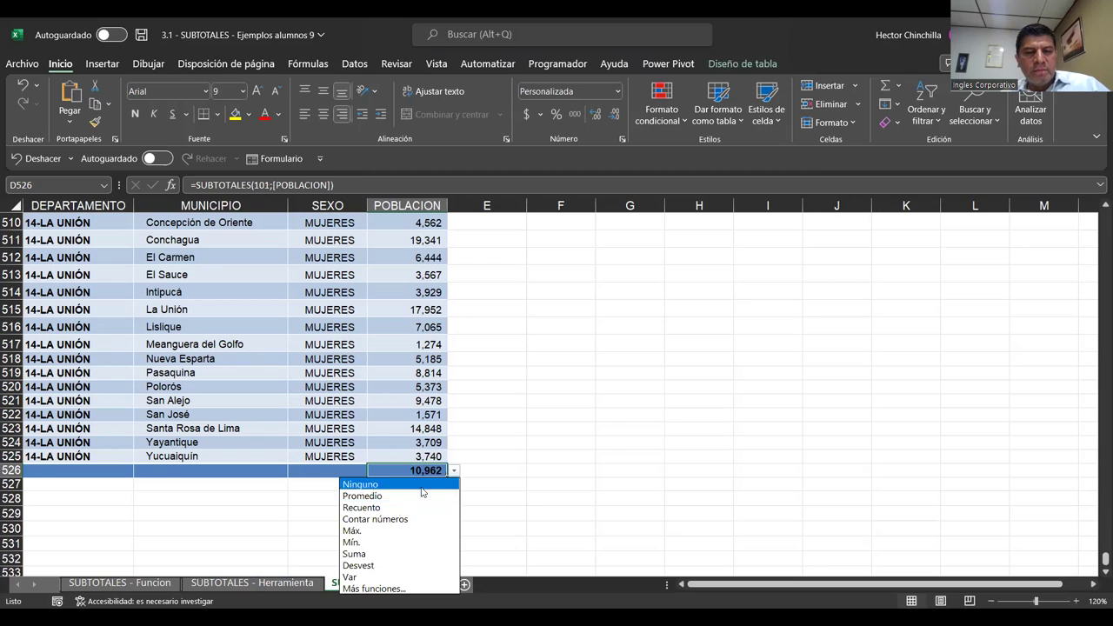
left_click(388, 528)
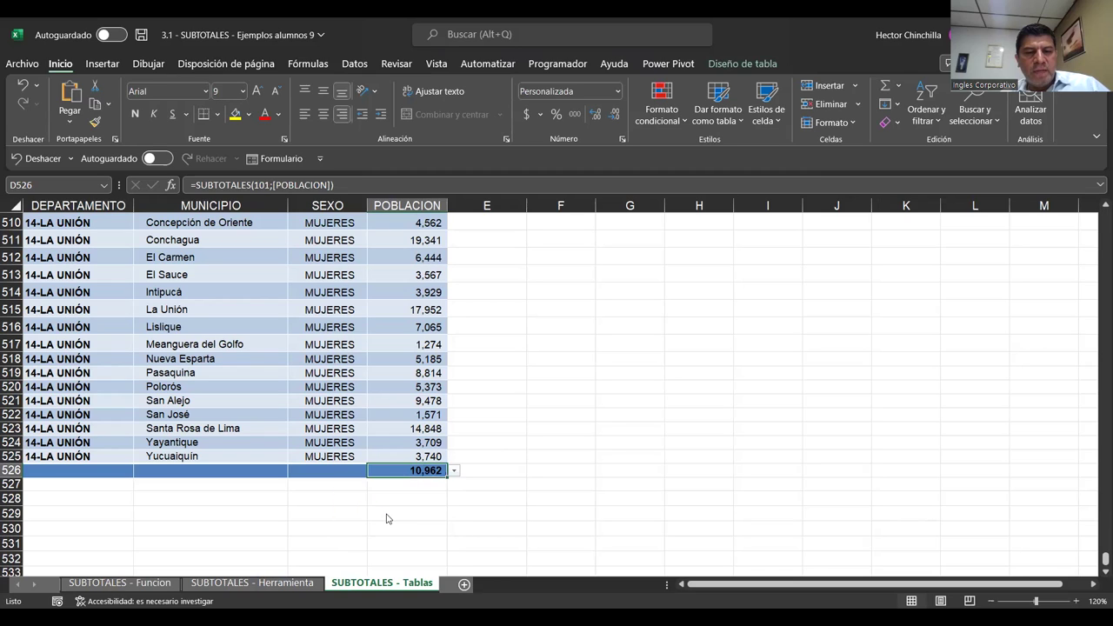
left_click(453, 474)
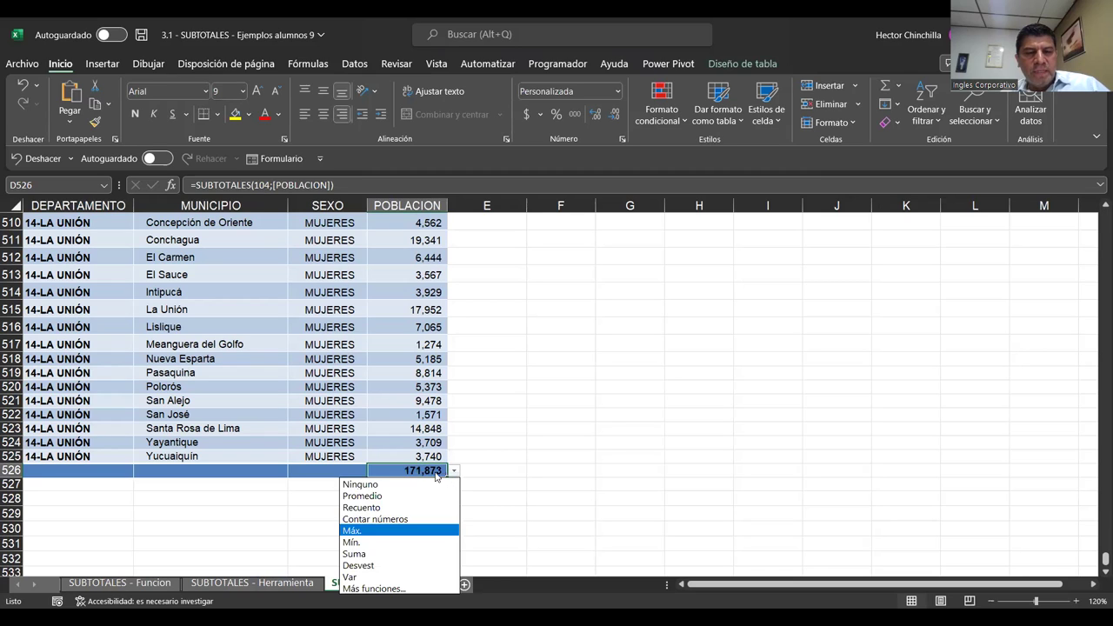
key("Down")
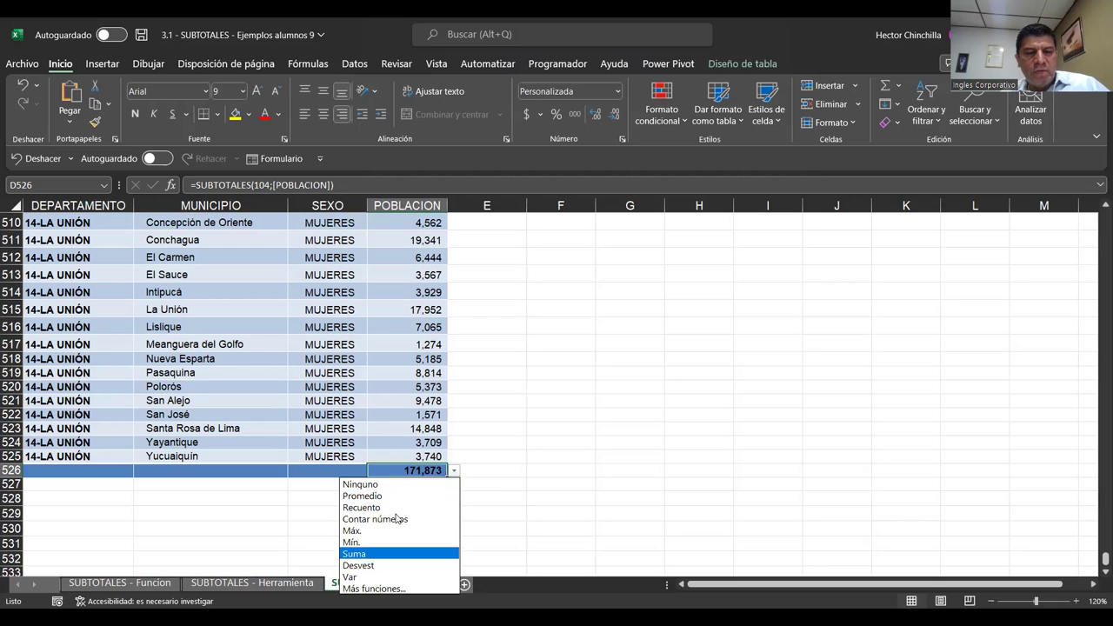
key("Return")
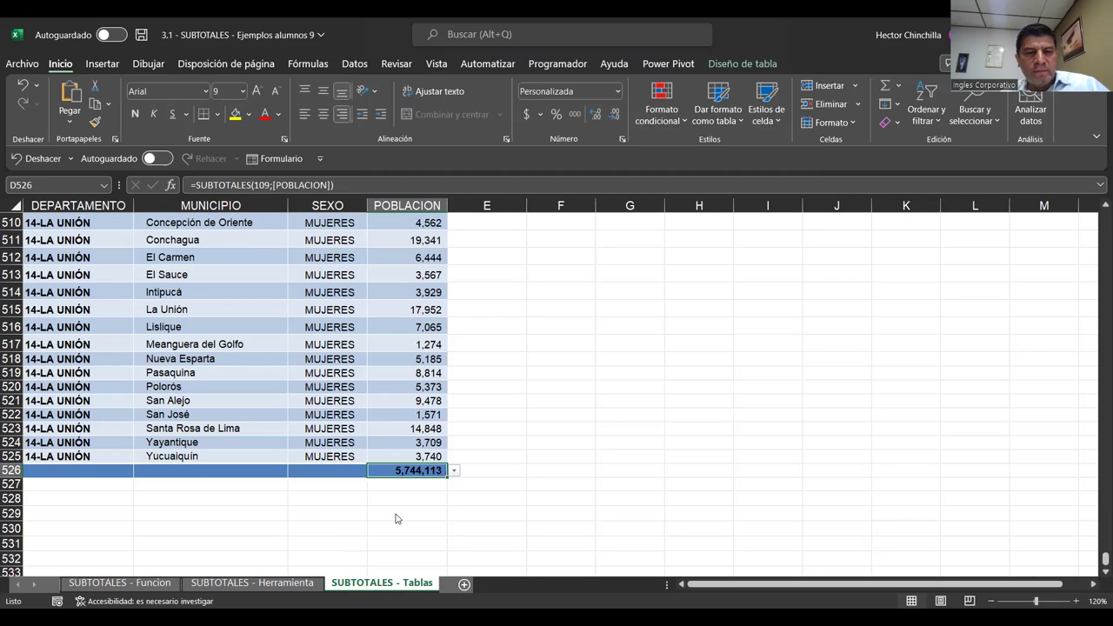
Set the SEXO and MUNICIPIO totals to Recuento, each counting 524 entries.
left_click(330, 470)
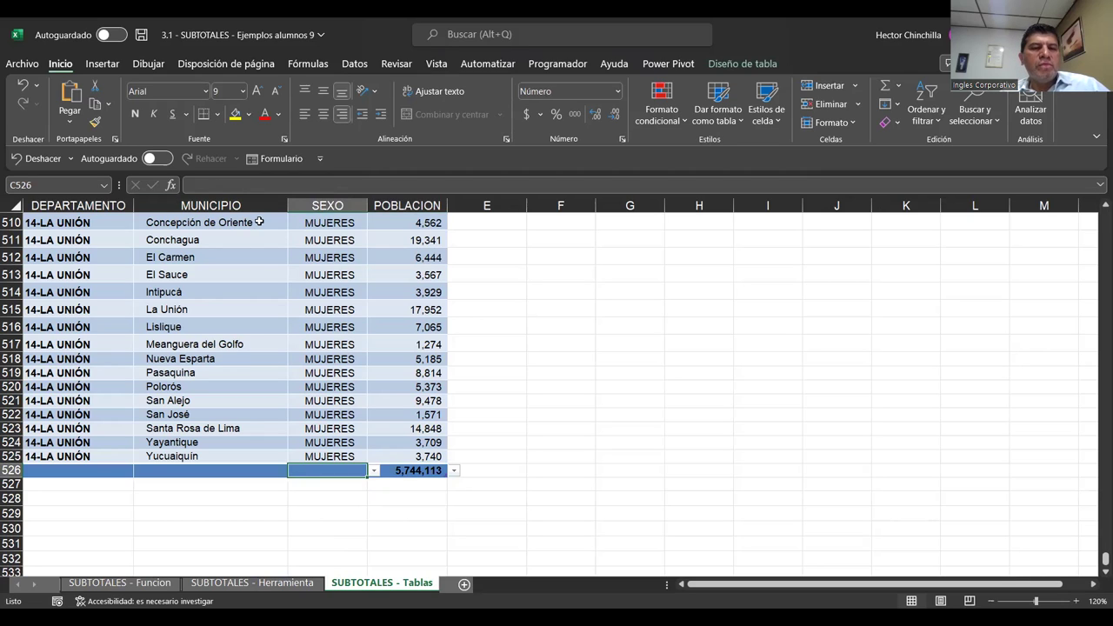
left_click(374, 471)
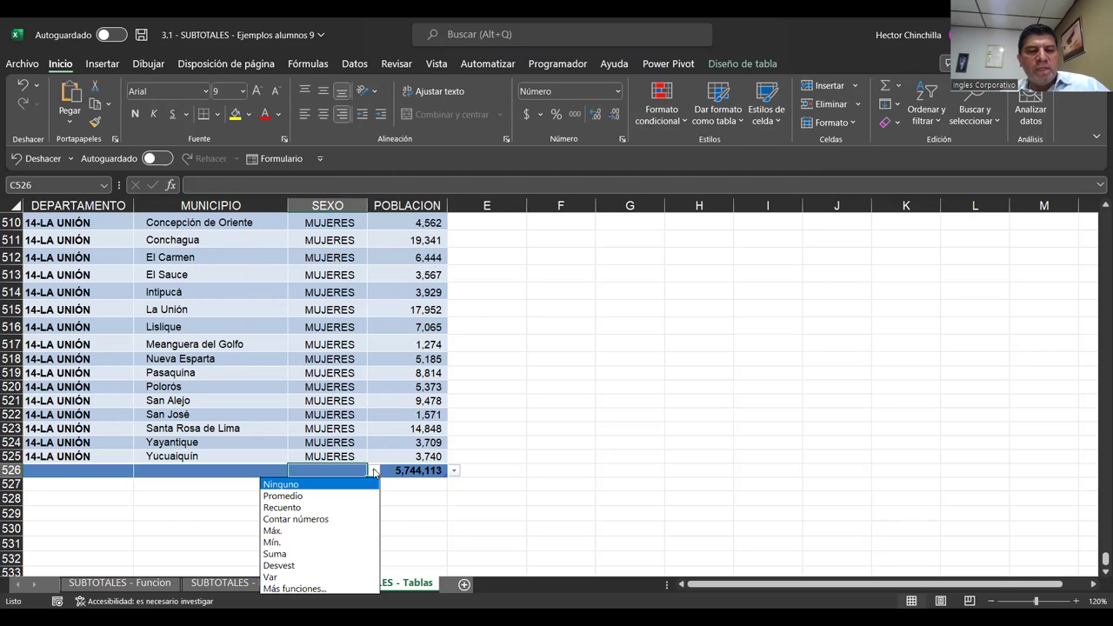
left_click(290, 510)
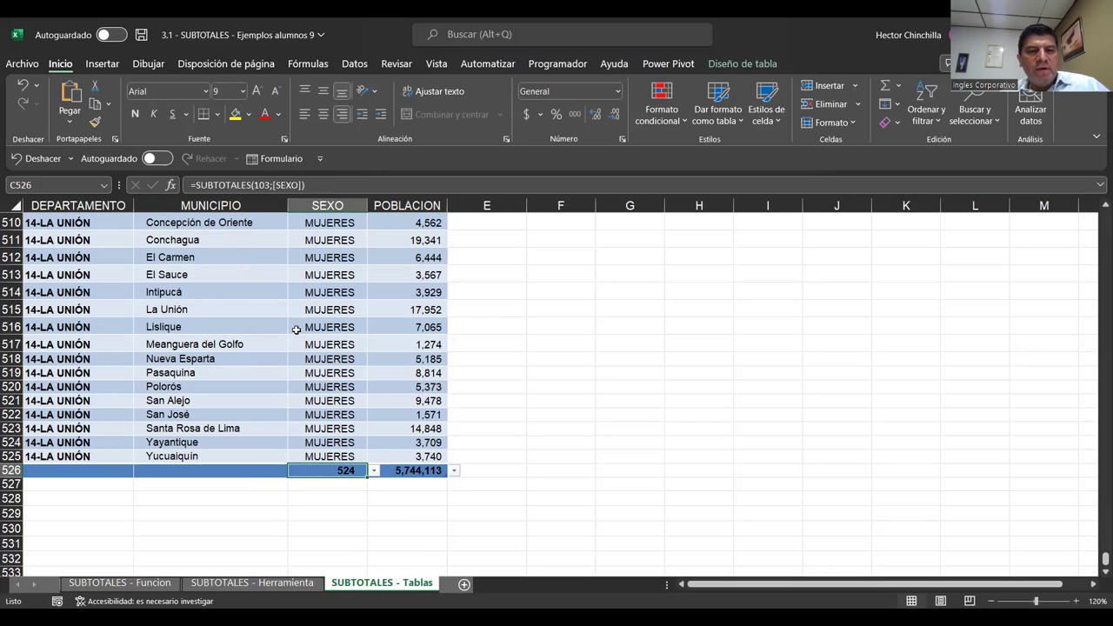
left_click(304, 251)
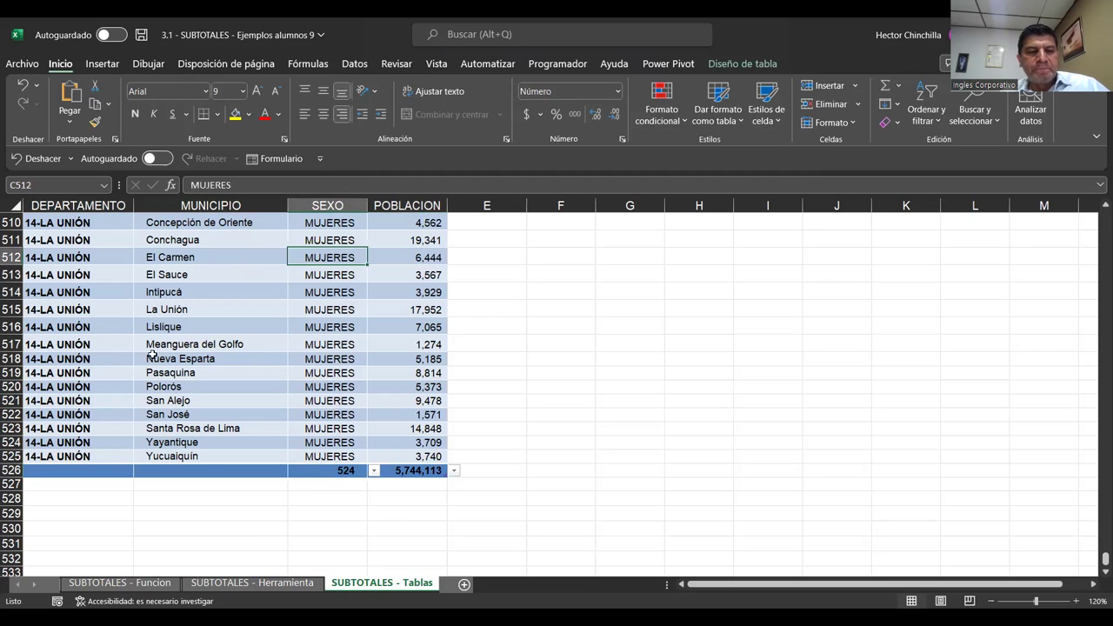
left_click(210, 469)
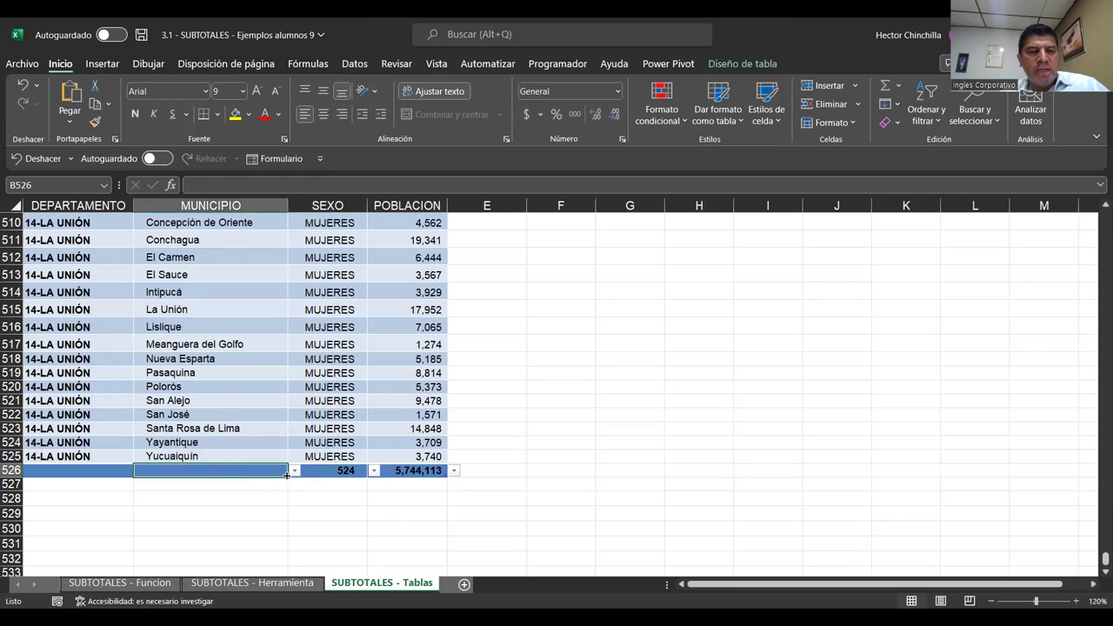
left_click(294, 471)
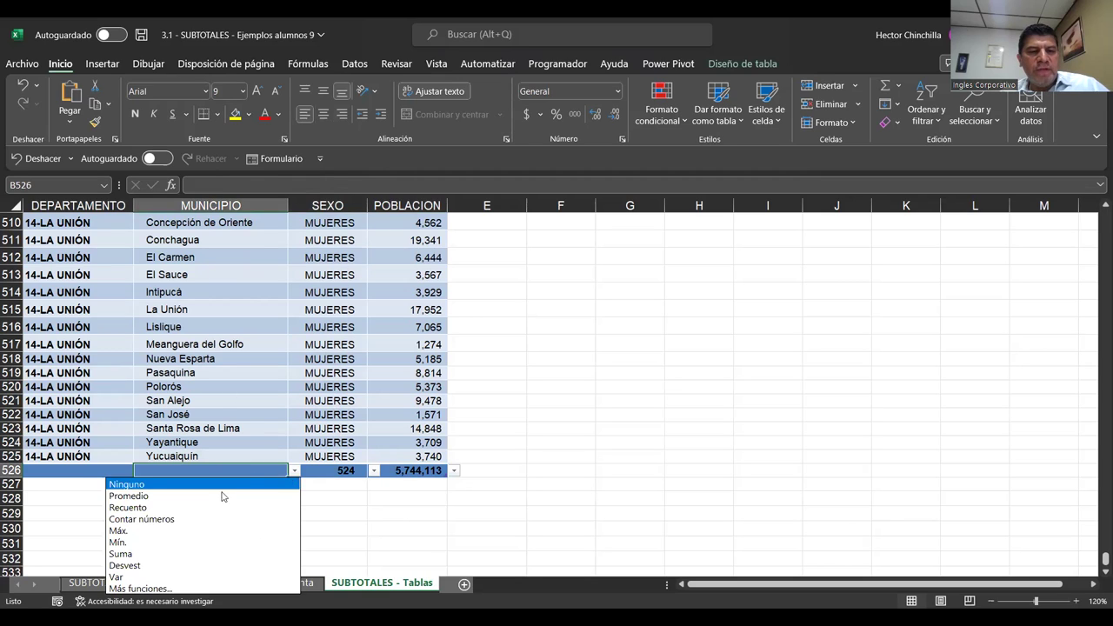
left_click(179, 508)
left_click(203, 509)
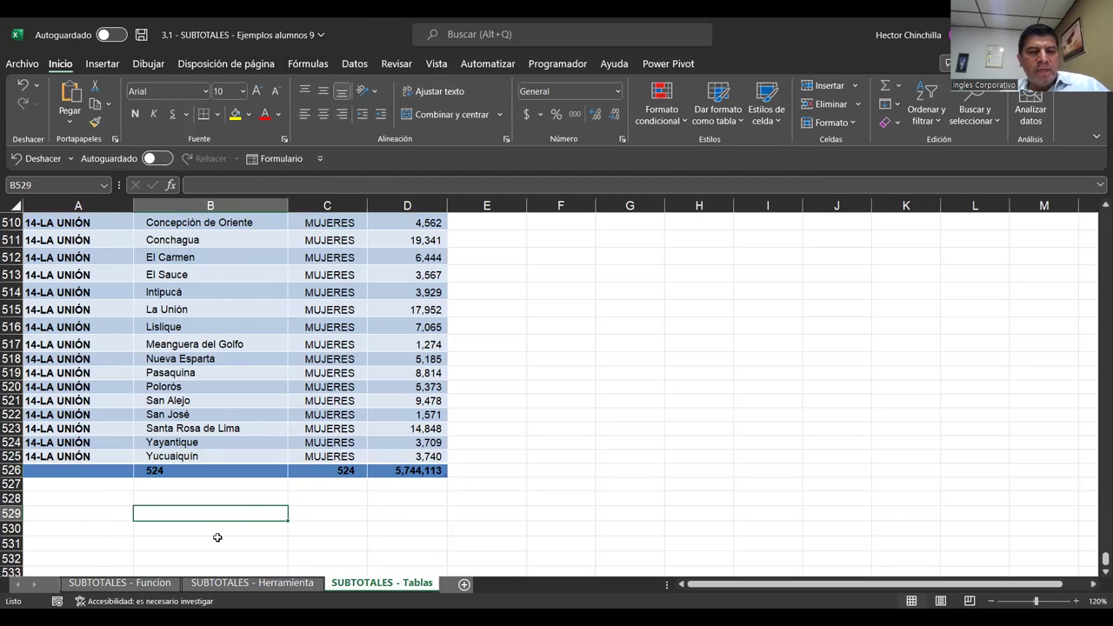
left_click(250, 472)
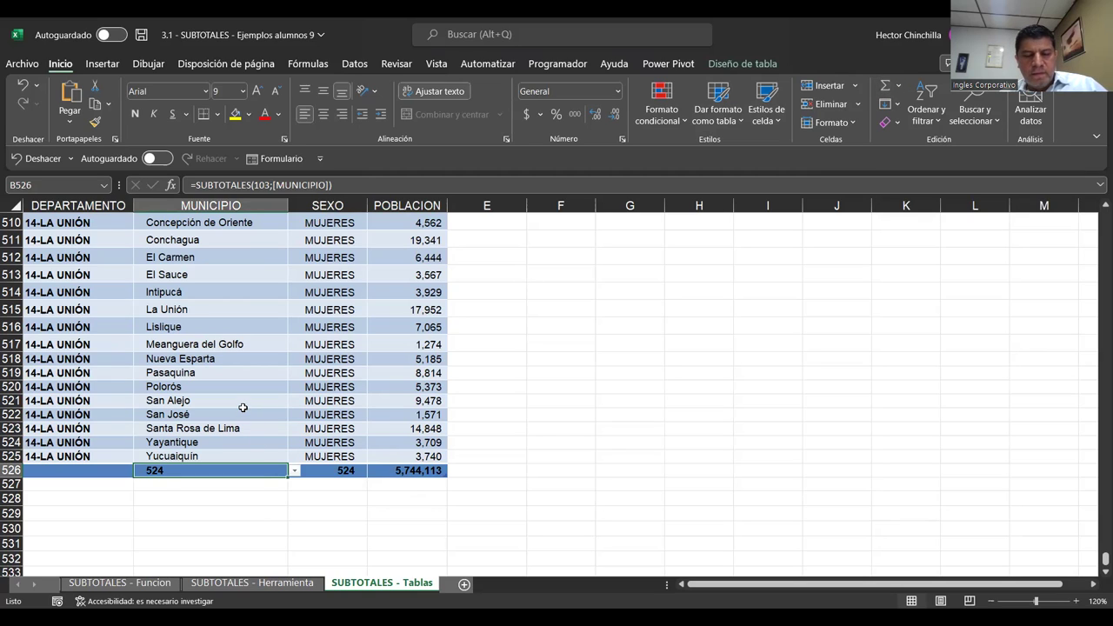
Undo the Recuento totals, the POBLACION total changes and the total row itself.
key("ctrl+z")
key("ctrl+z")
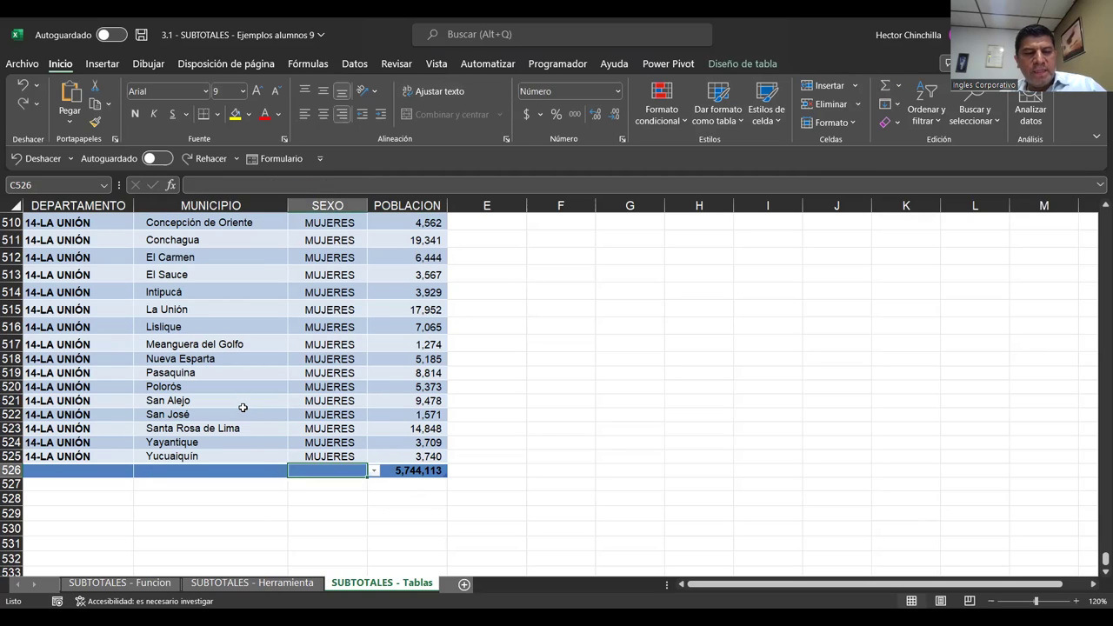
key("ctrl+z")
key("ctrl+z")
key("ctrl+z")
key("ctrl+z")
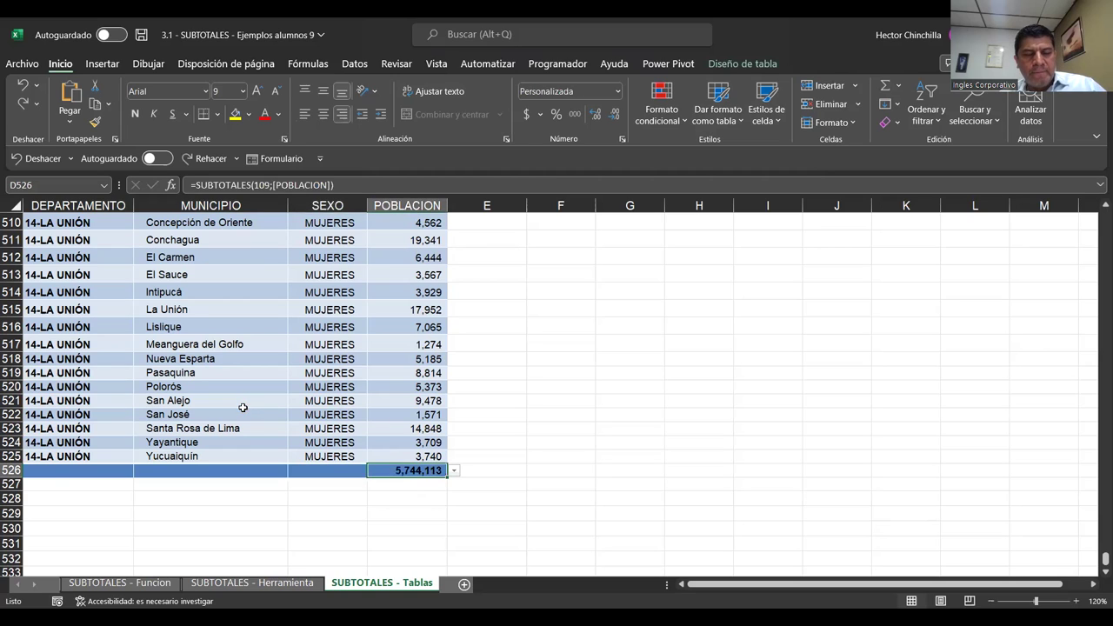
key("ctrl+z")
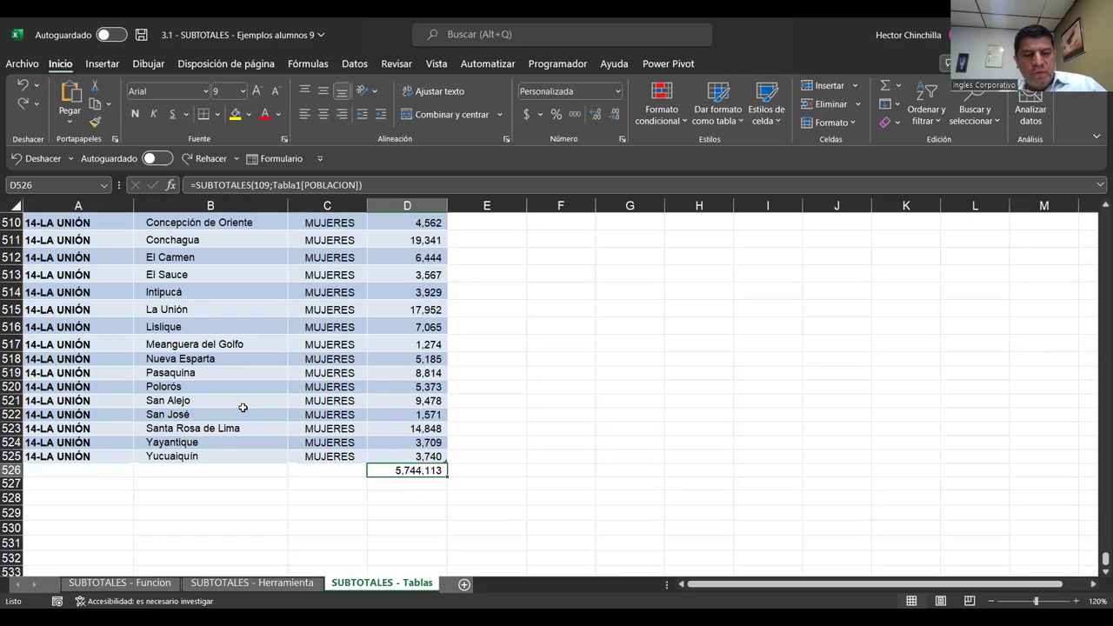
key("ctrl+z")
key("ctrl+z")
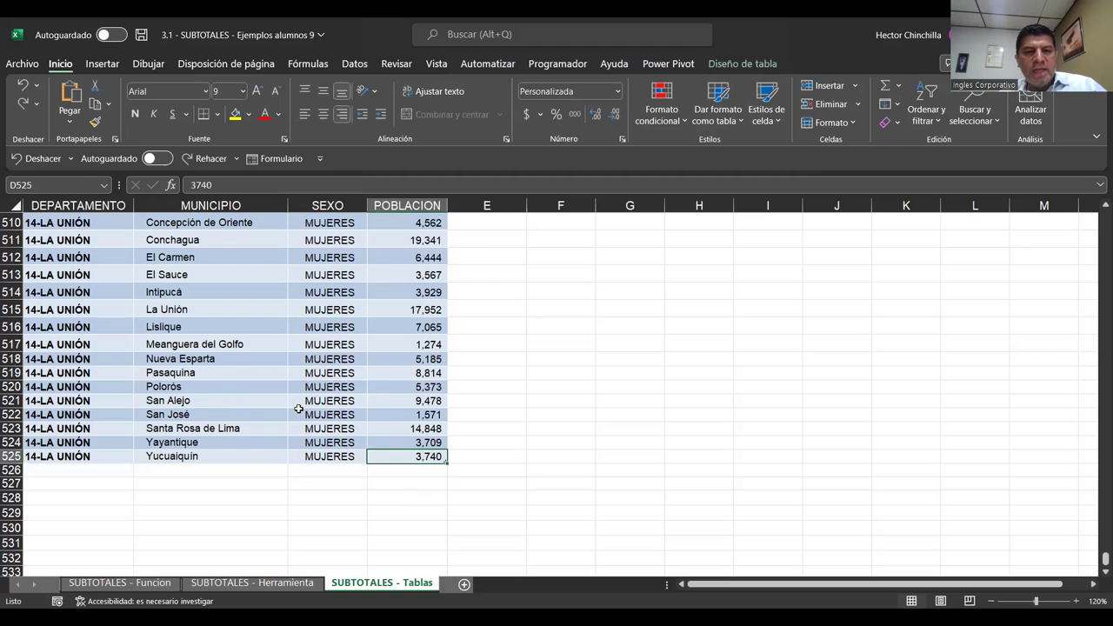
Check that the table now ends at row 525 with Yucuaiquín's 3,740.
left_click(298, 408)
key("Left")
key("Left")
key("Down")
key("Up")
key("Down")
key("Down")
key("Right")
key("Right")
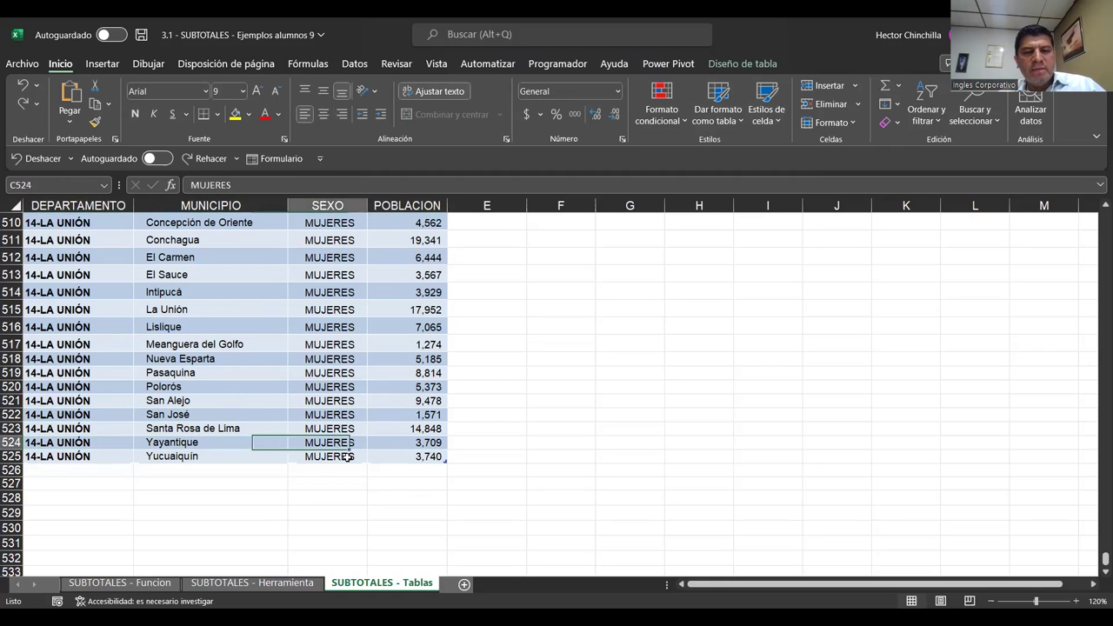
key("Right")
key("Down")
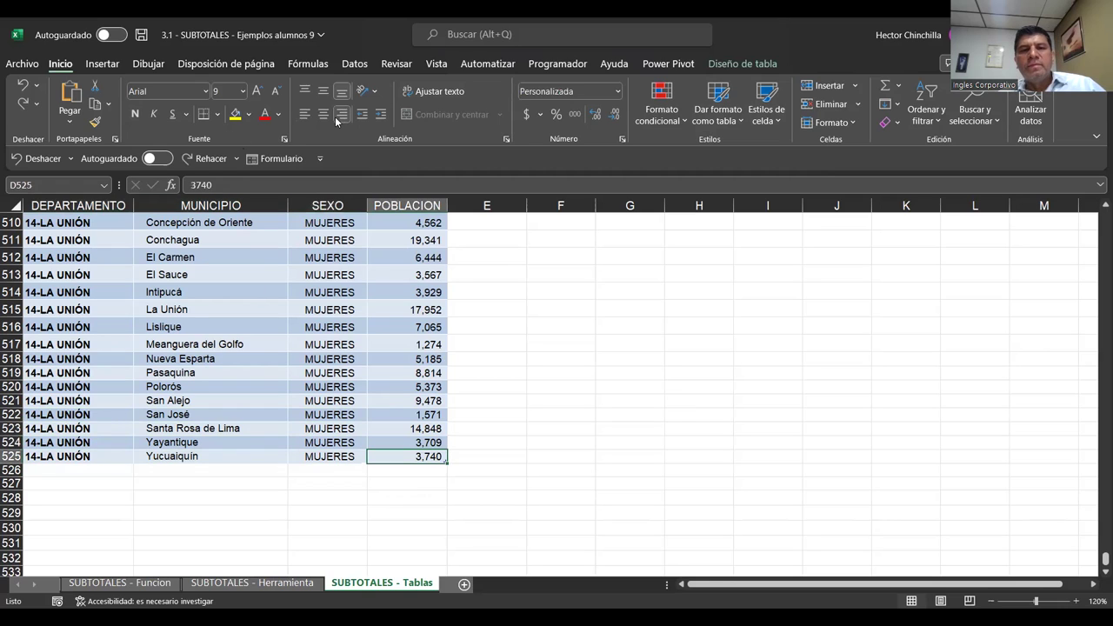
left_click(549, 389)
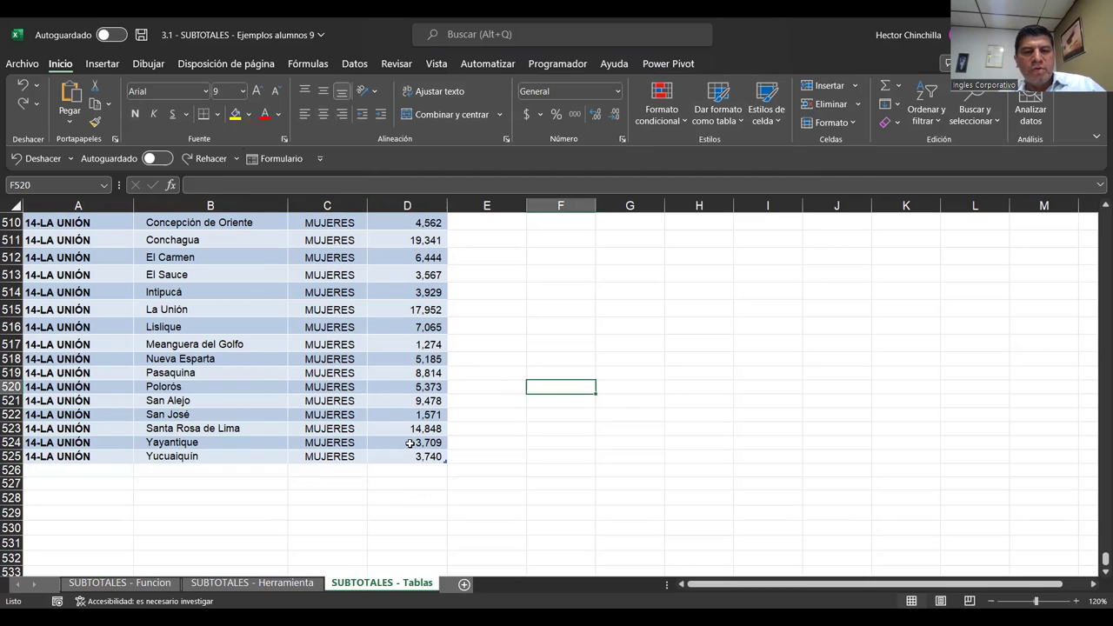
left_click(409, 443)
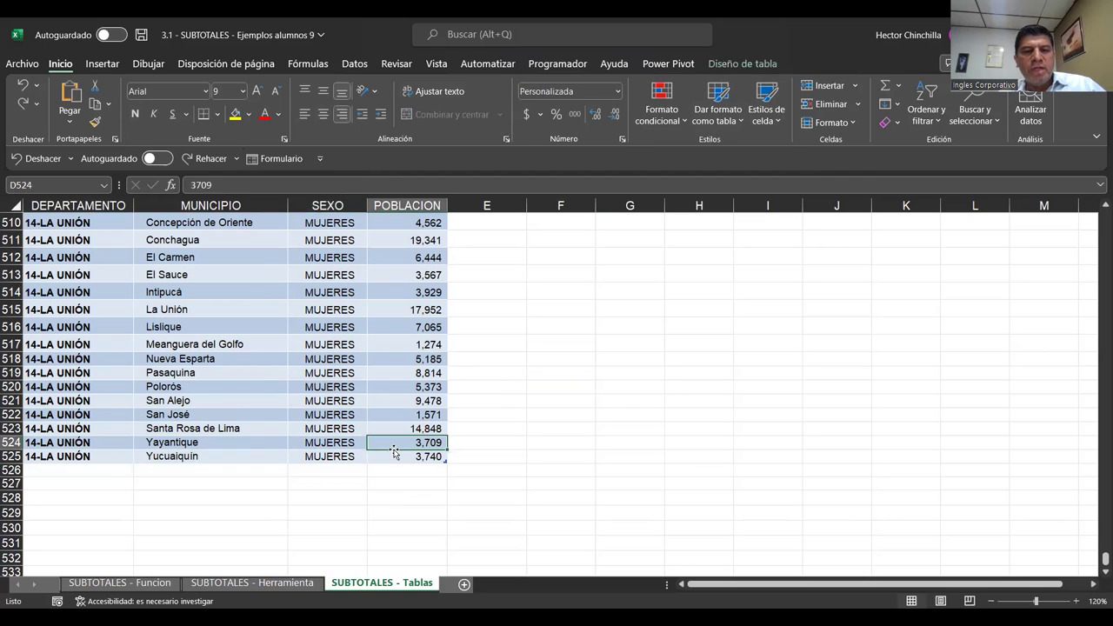
Turn on the table's total row and try Promedio for the POBLACION total.
left_click(726, 64)
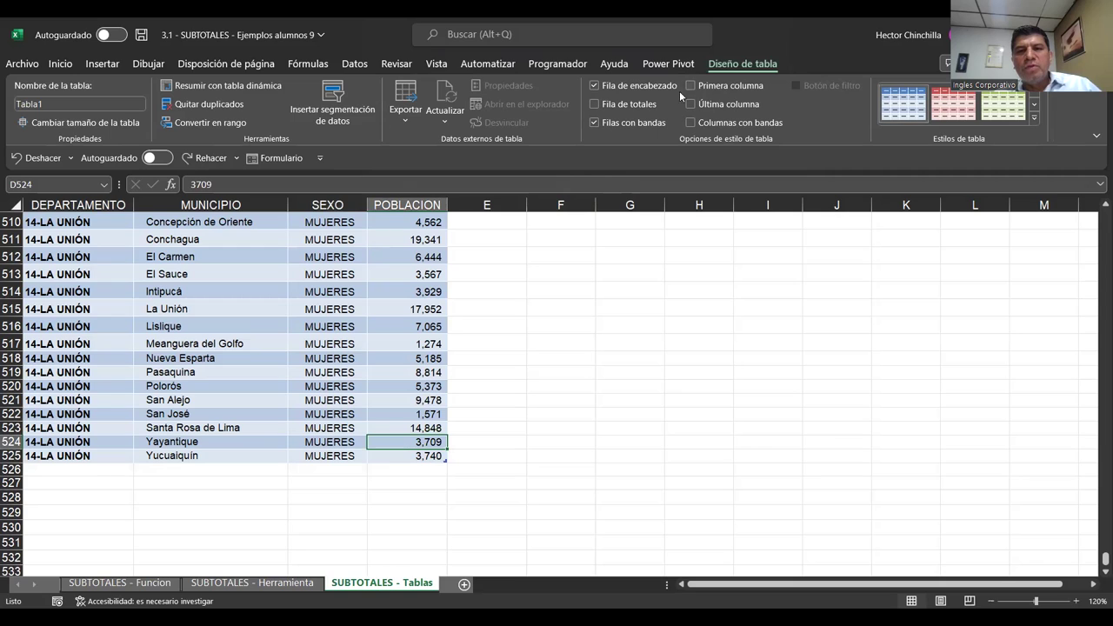
left_click(594, 104)
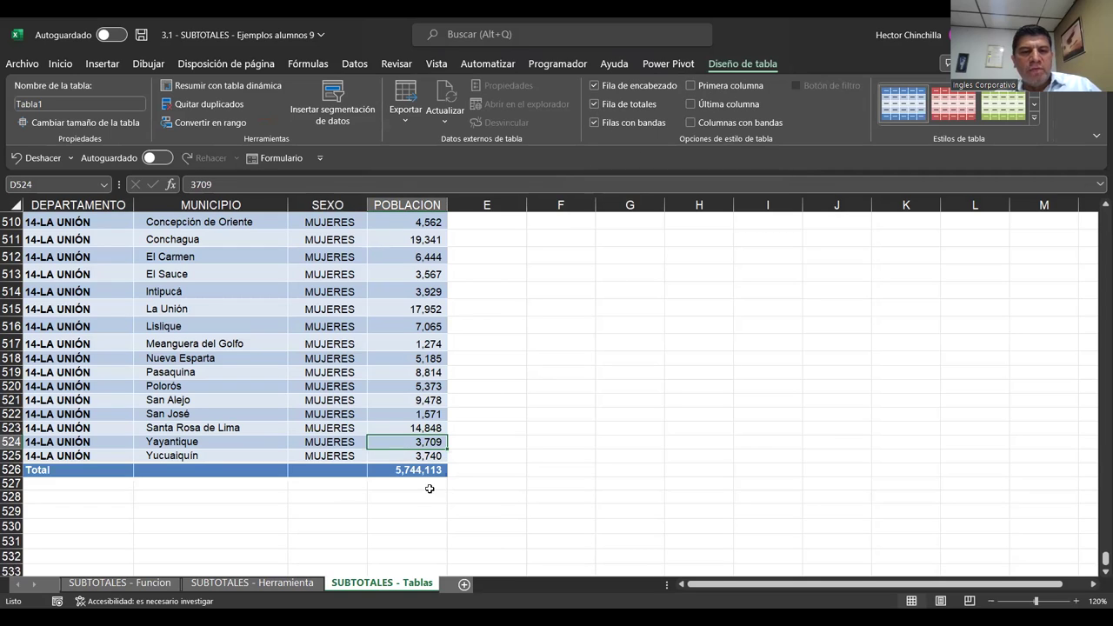
left_click(399, 507)
left_click(400, 470)
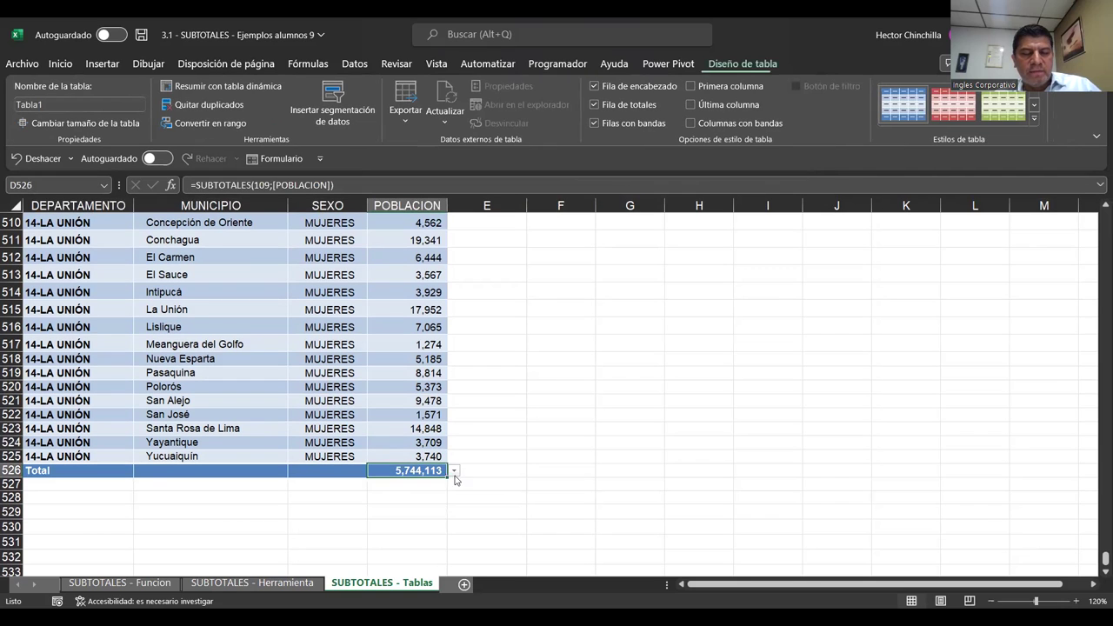
left_click(454, 470)
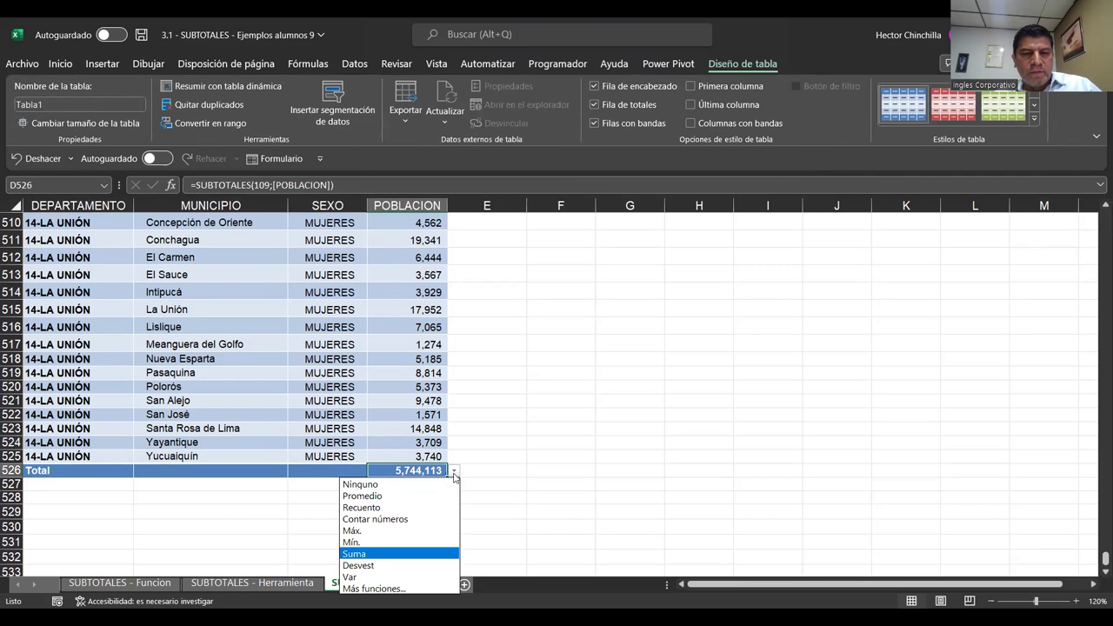
left_click(413, 495)
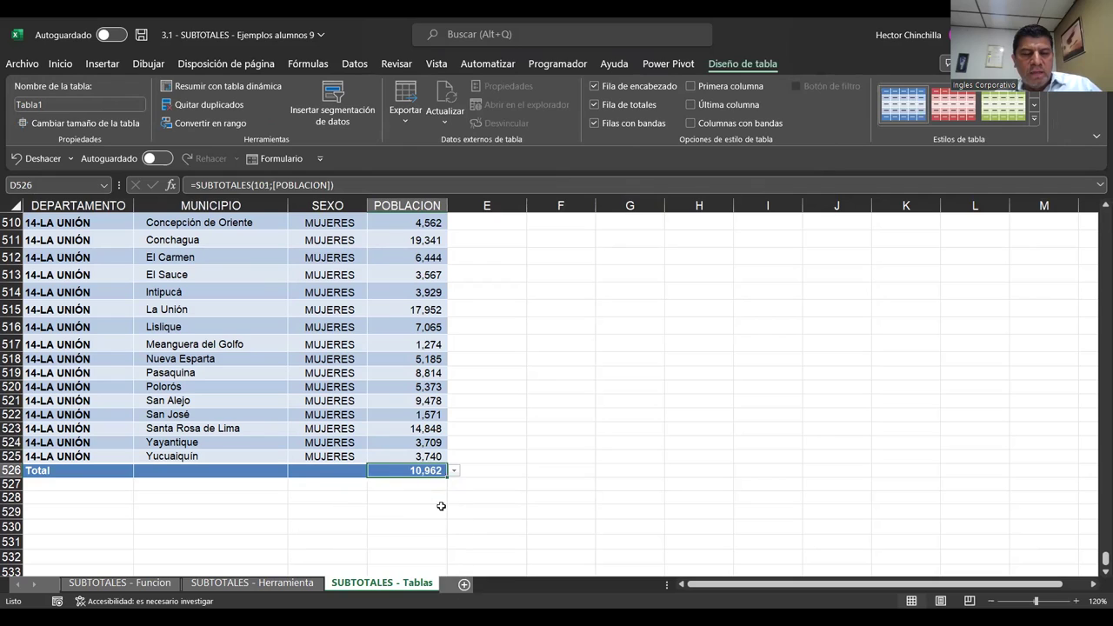
Switch the POBLACION total back to Suma and count the SEXO entries with Recuento.
left_click(342, 475)
left_click(223, 475)
left_click(422, 471)
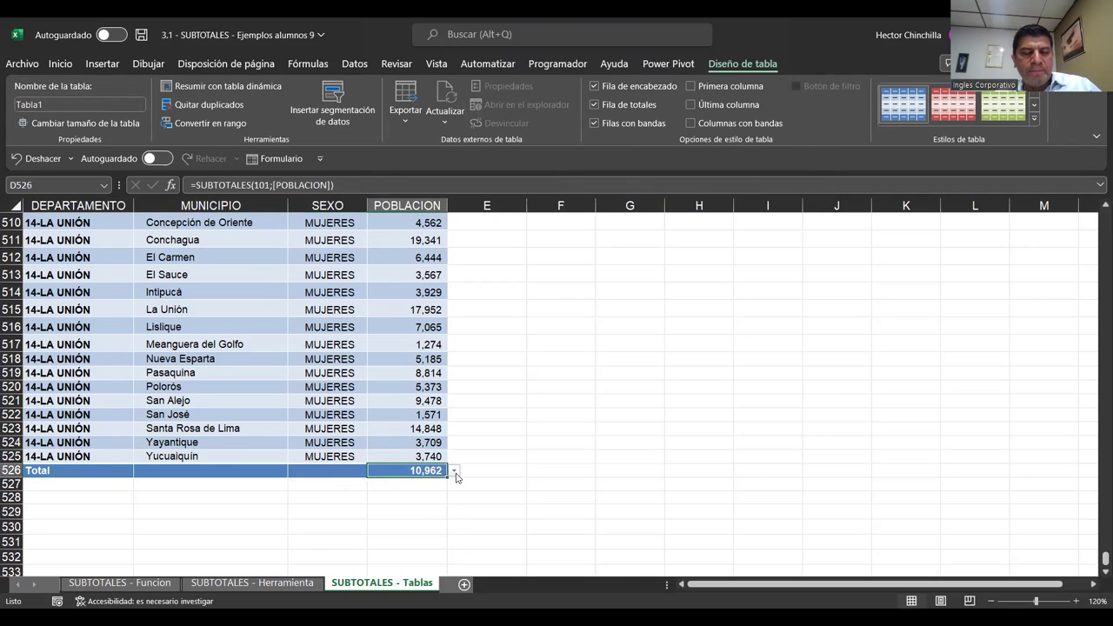
left_click(454, 471)
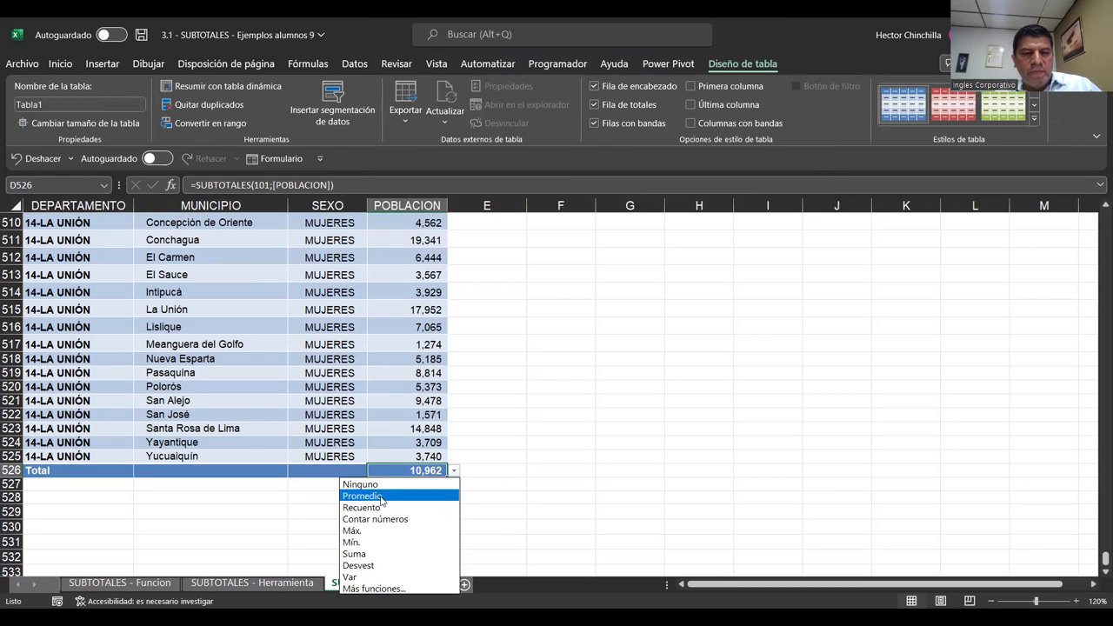
key("Down")
key("Down")
key("Down")
key("Down")
key("Down")
key("Return")
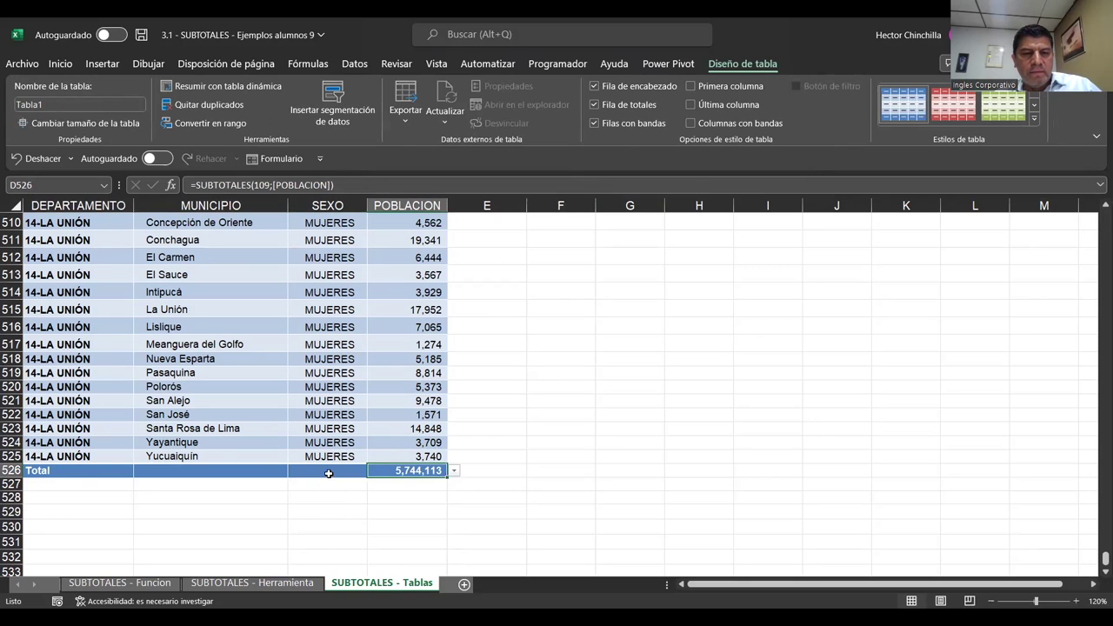
left_click(329, 474)
left_click(373, 470)
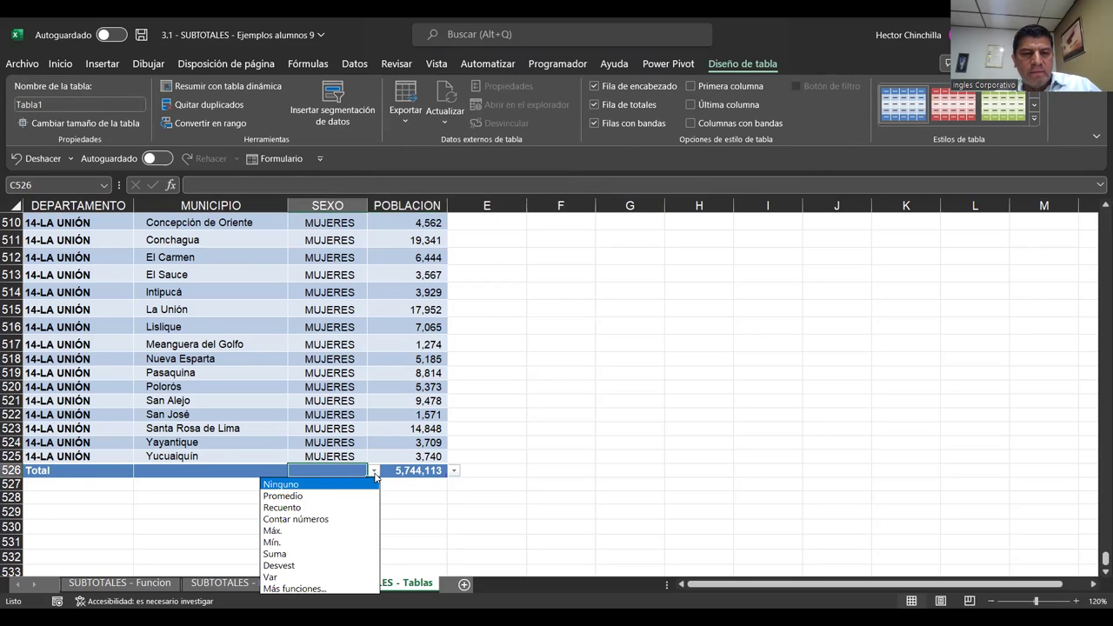
left_click(307, 506)
Undo the total row changes, removing the totals row again.
key("ctrl+a")
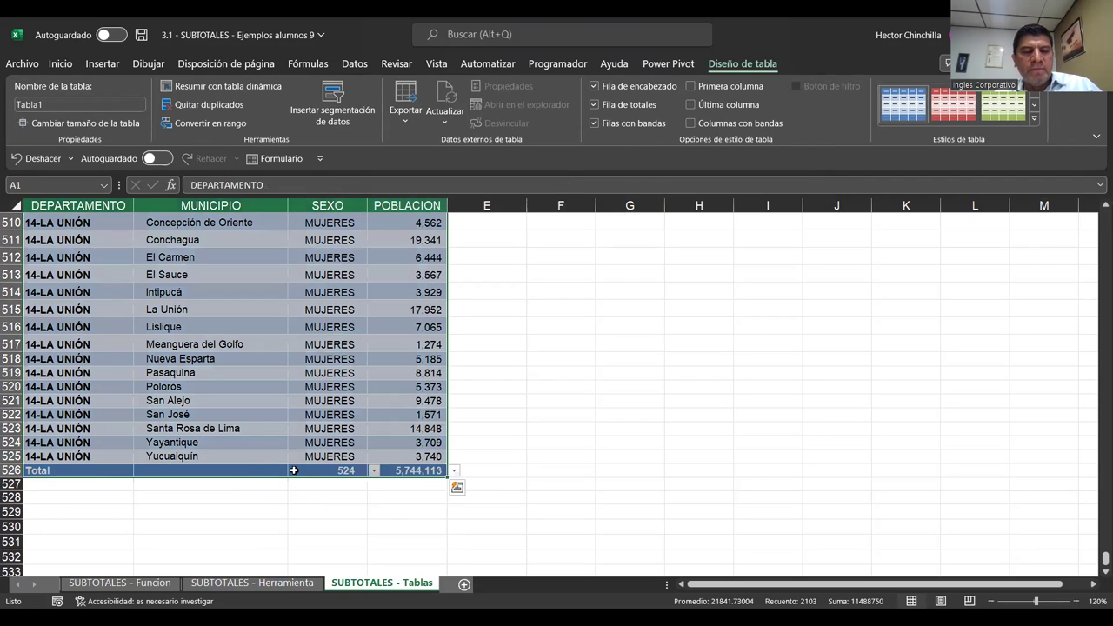
left_click(339, 443)
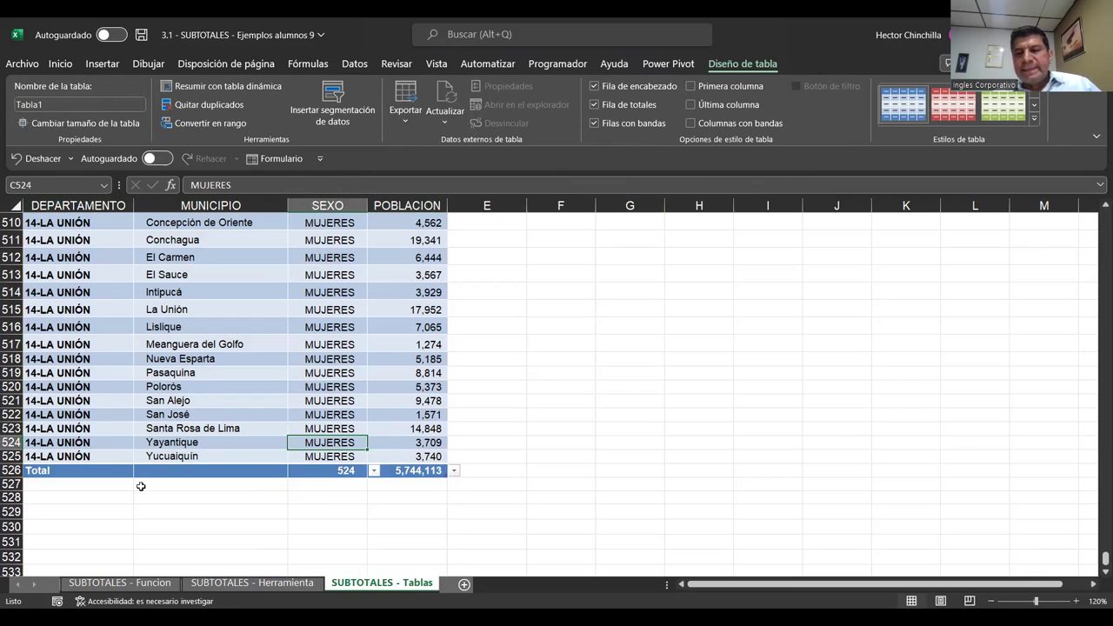
key("ctrl+z")
key("ctrl+z")
key("ctrl+z")
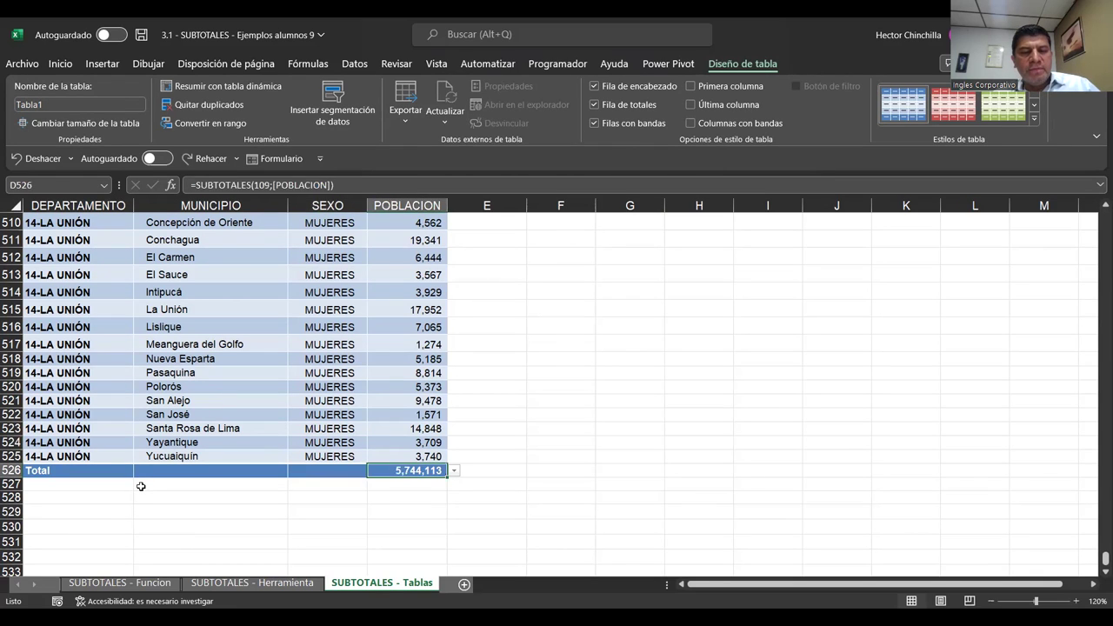
key("ctrl+z")
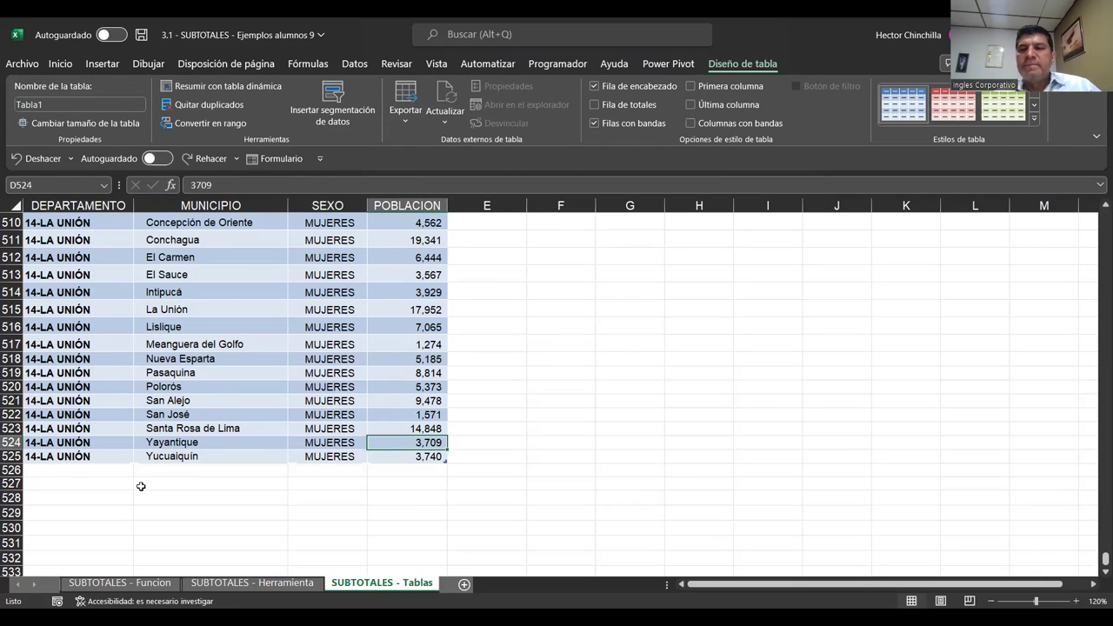
Jump to cell A1, compare with the SUBTOTALES - Herramienta sheet, and return to SUBTOTALES - Tablas.
key("Left")
key("Left")
key("Left")
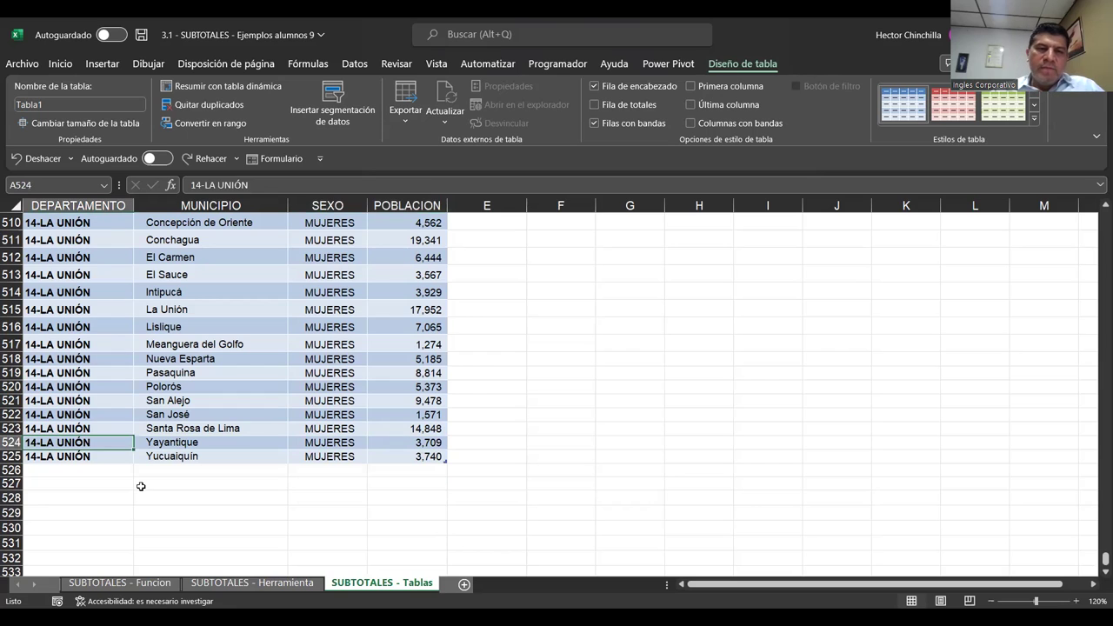
key("ctrl+Home")
left_click(140, 263)
left_click(126, 330)
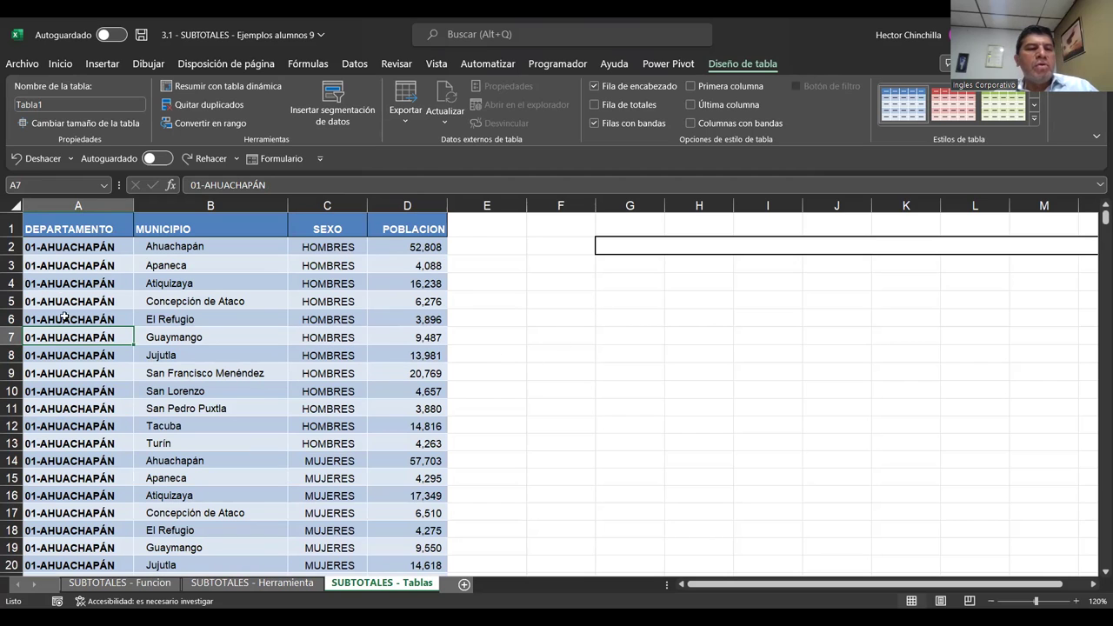
left_click(265, 584)
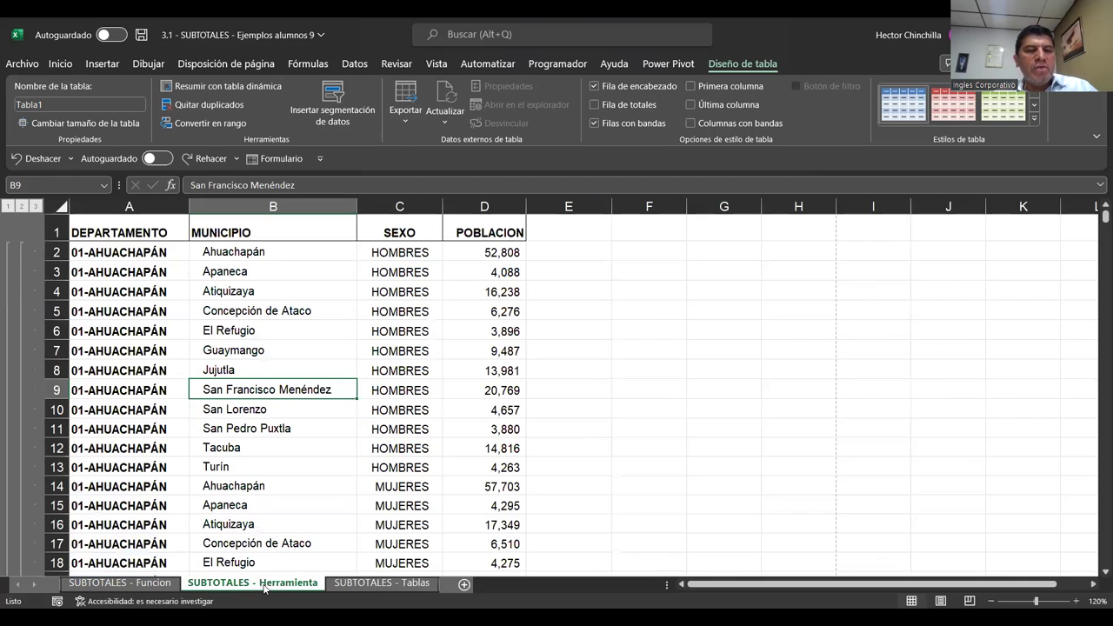
left_click(353, 584)
left_click(167, 336)
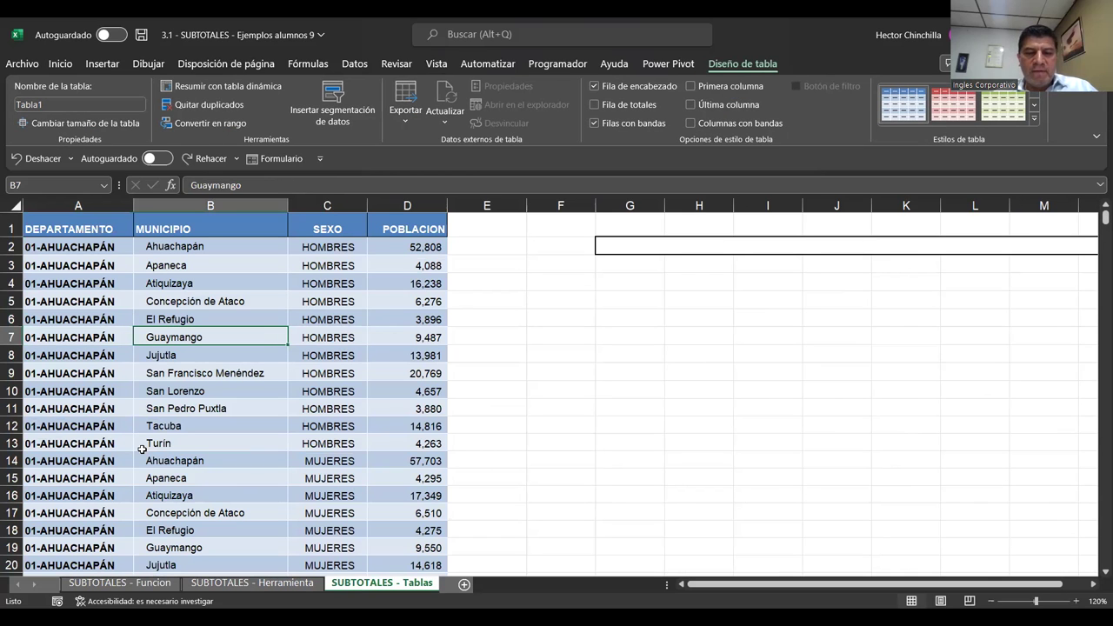
key("ctrl+Home")
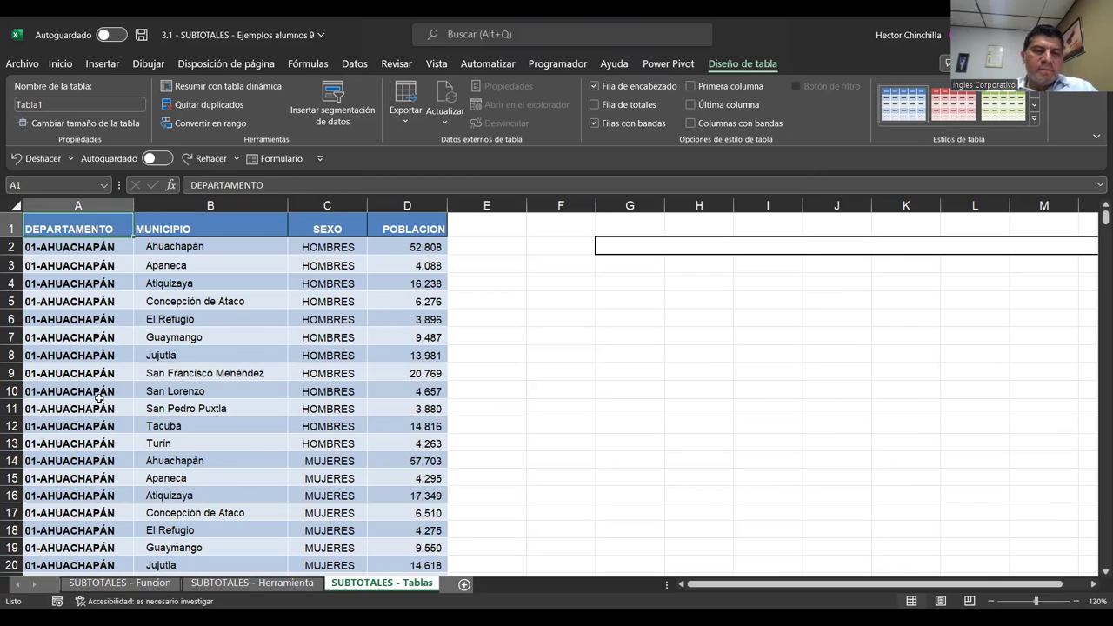
left_click(348, 584)
left_click(105, 265)
key("ctrl+Home")
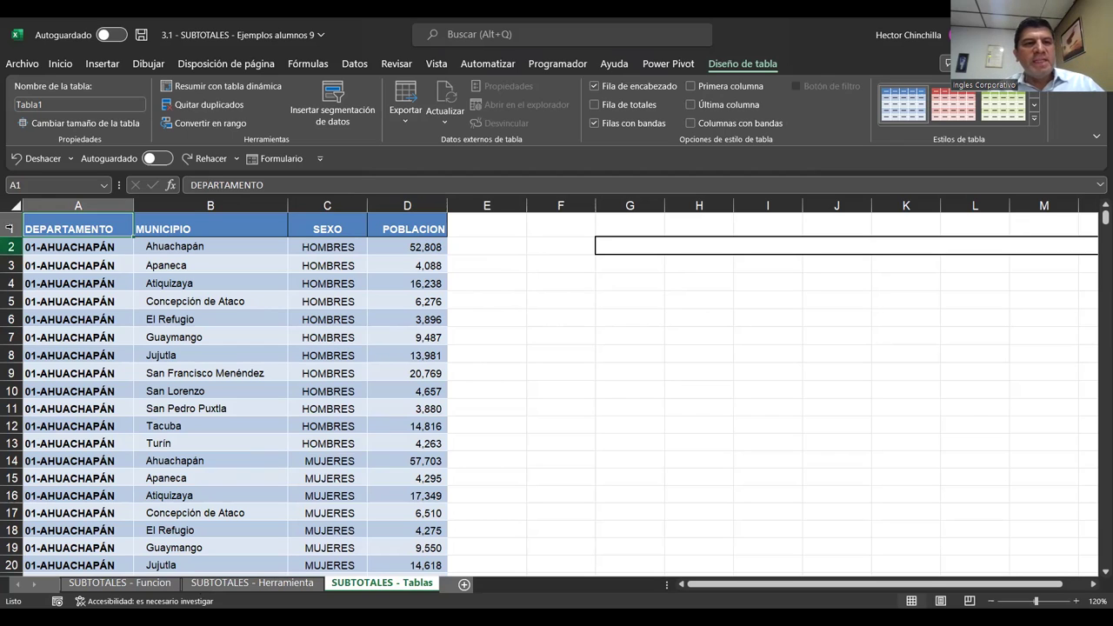
left_click(60, 64)
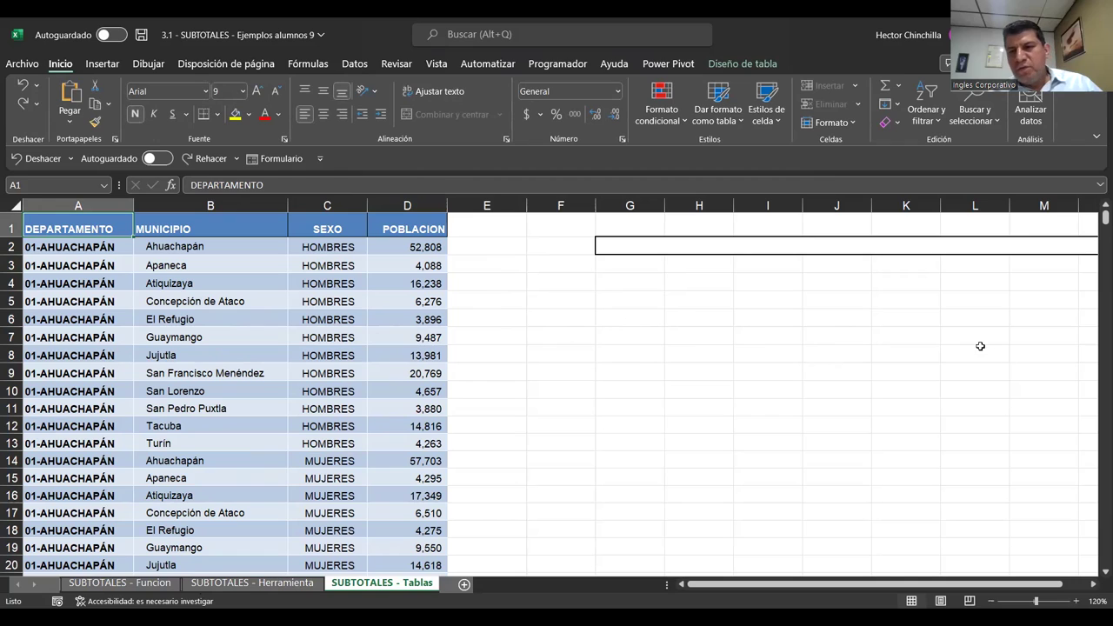
left_click(87, 250)
left_click(84, 298)
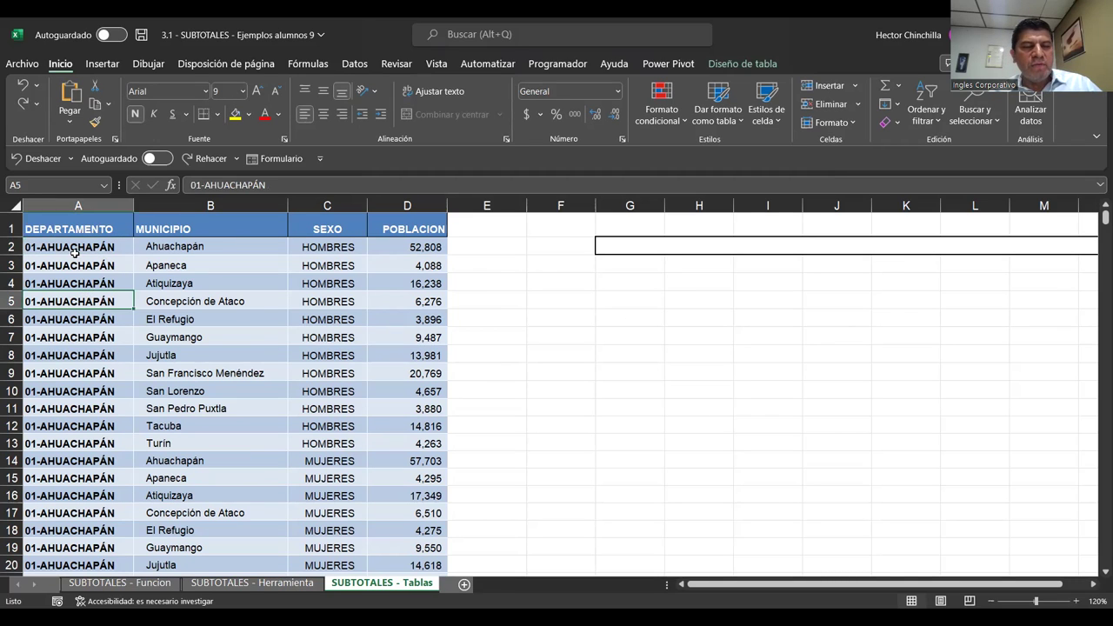
left_click(75, 250)
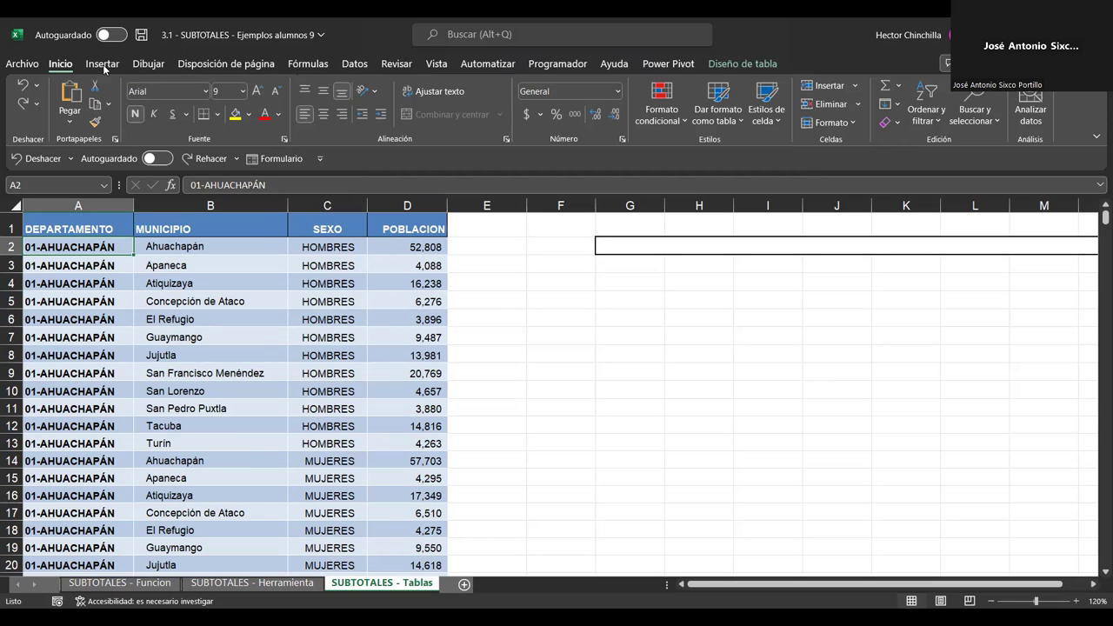
Open the Datos tab's Esquema options, showing Subtotal greyed out for the table.
left_click(351, 64)
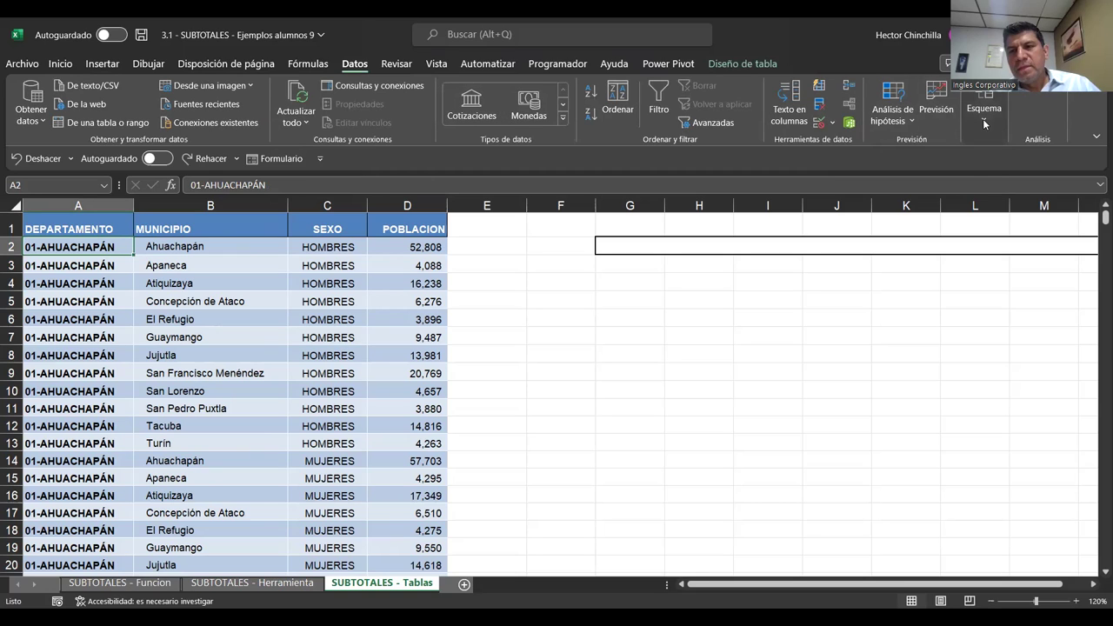
left_click(984, 122)
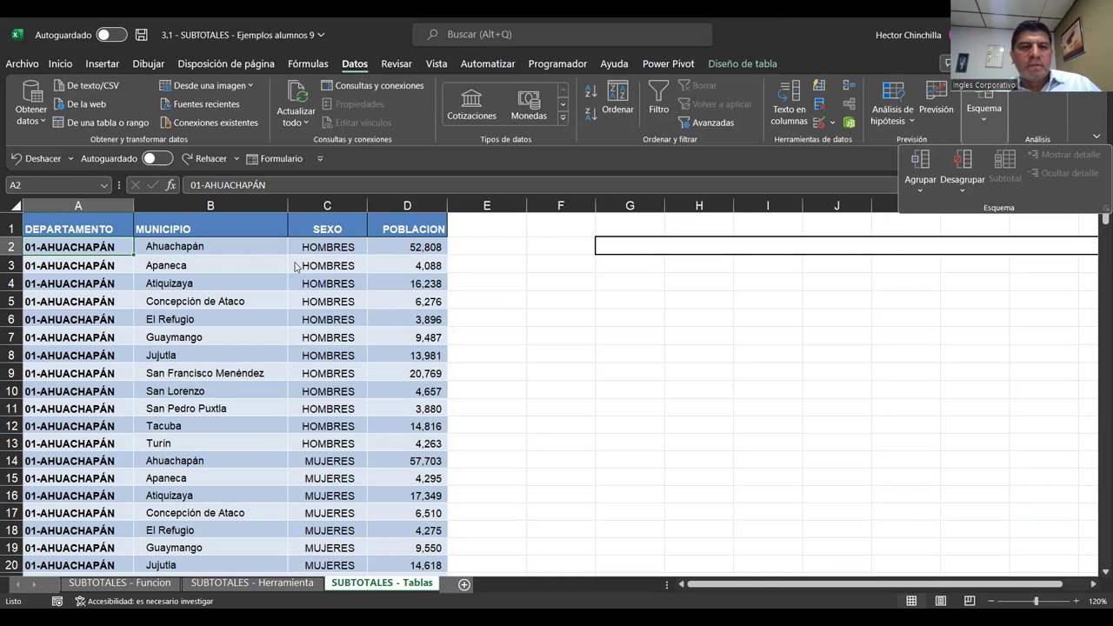
left_click(228, 267)
left_click(229, 268)
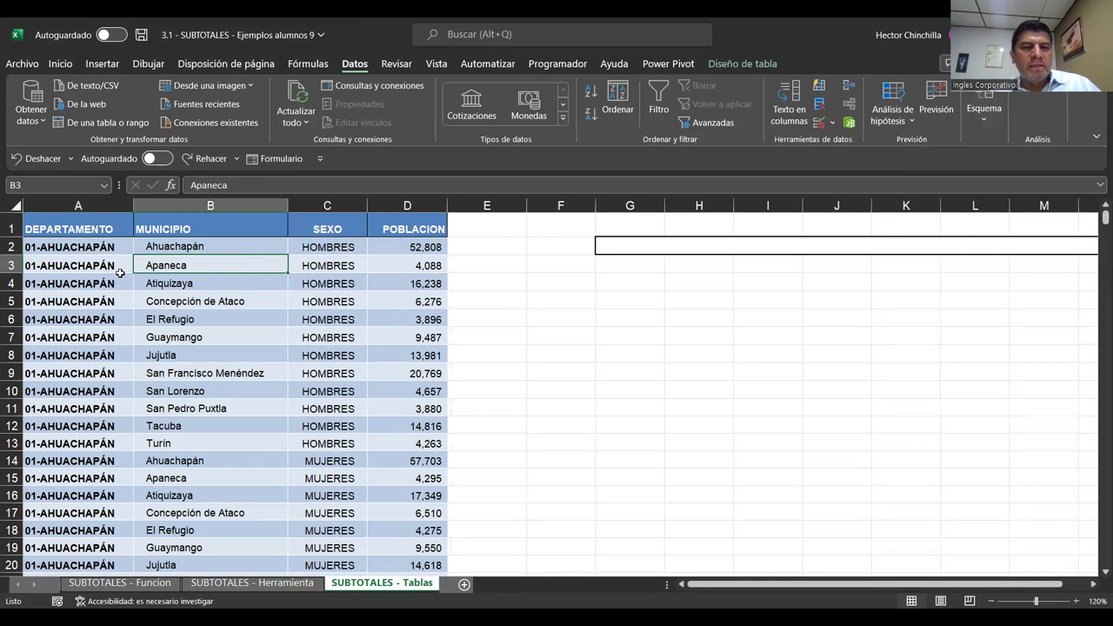
left_click(96, 236)
left_click(111, 295)
left_click(103, 233)
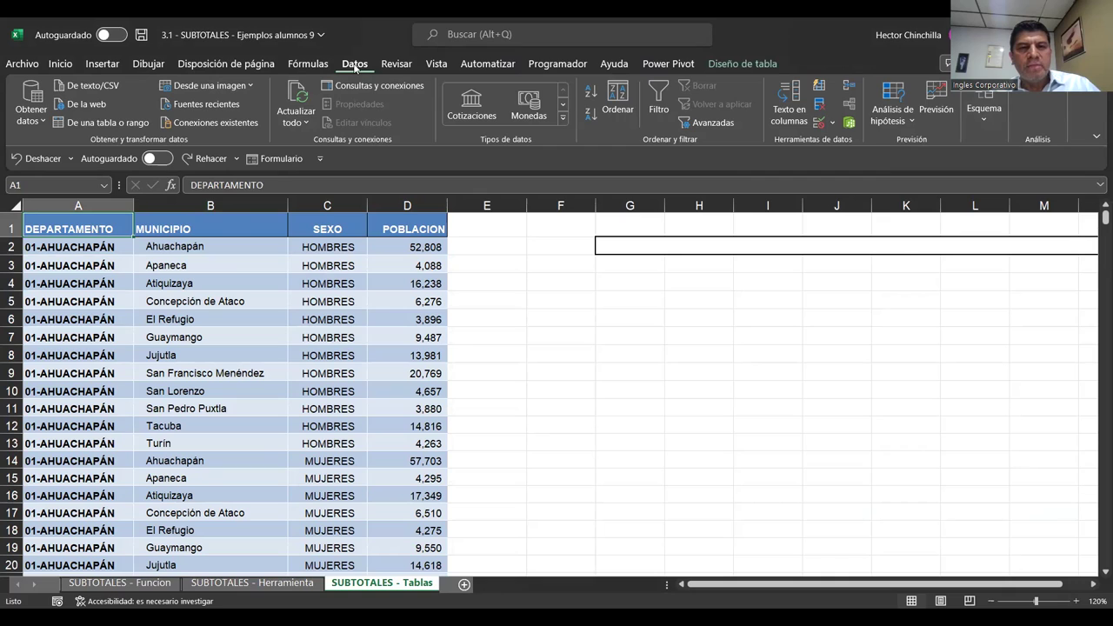
Reopen the Esquema options again, then click through the Guaymango, San Lorenzo and San Francisco Menéndez cells.
left_click(981, 128)
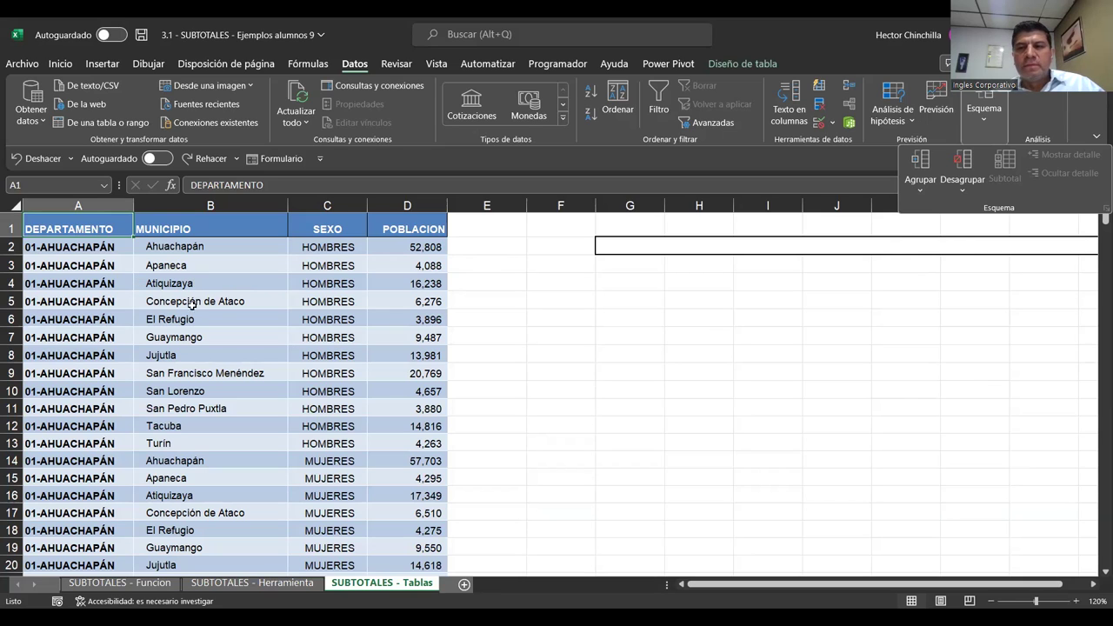
left_click(885, 165)
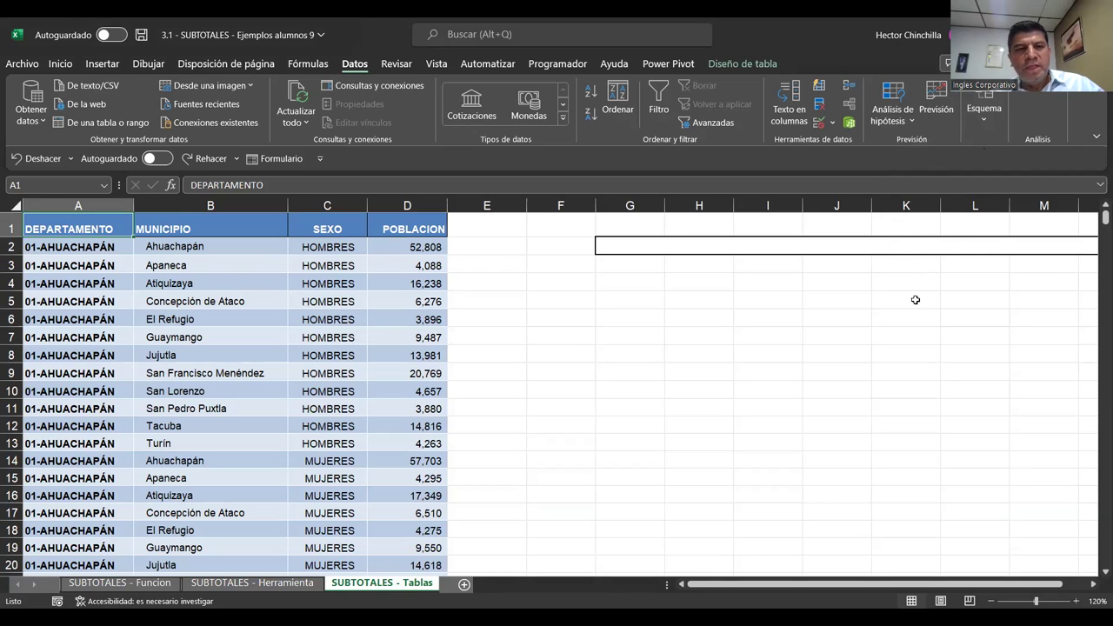
left_click(149, 264)
left_click(121, 225)
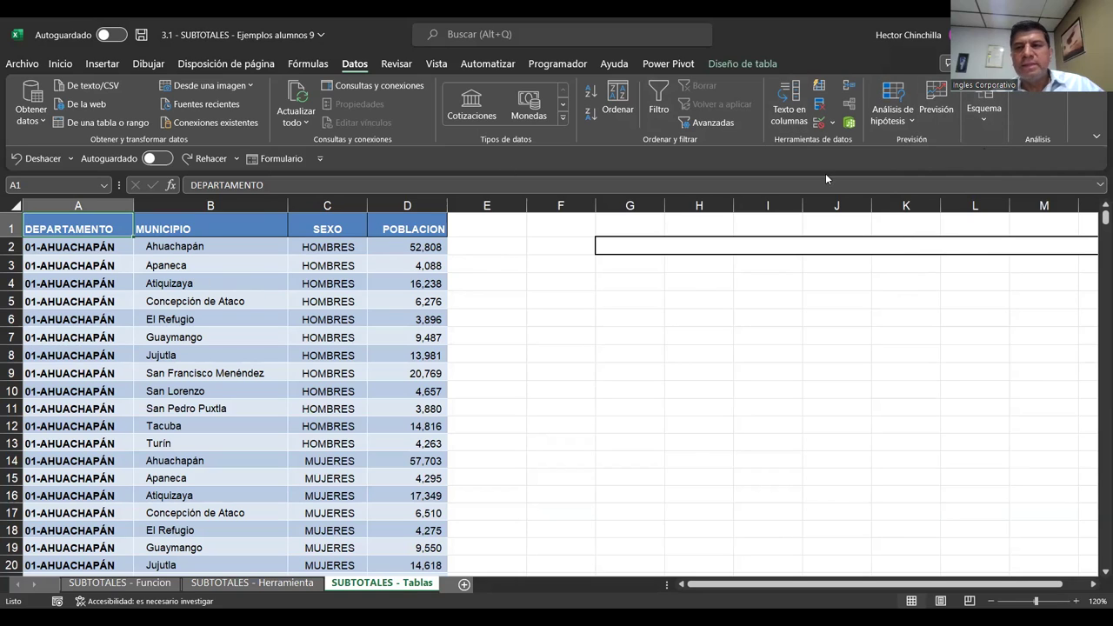
left_click(981, 120)
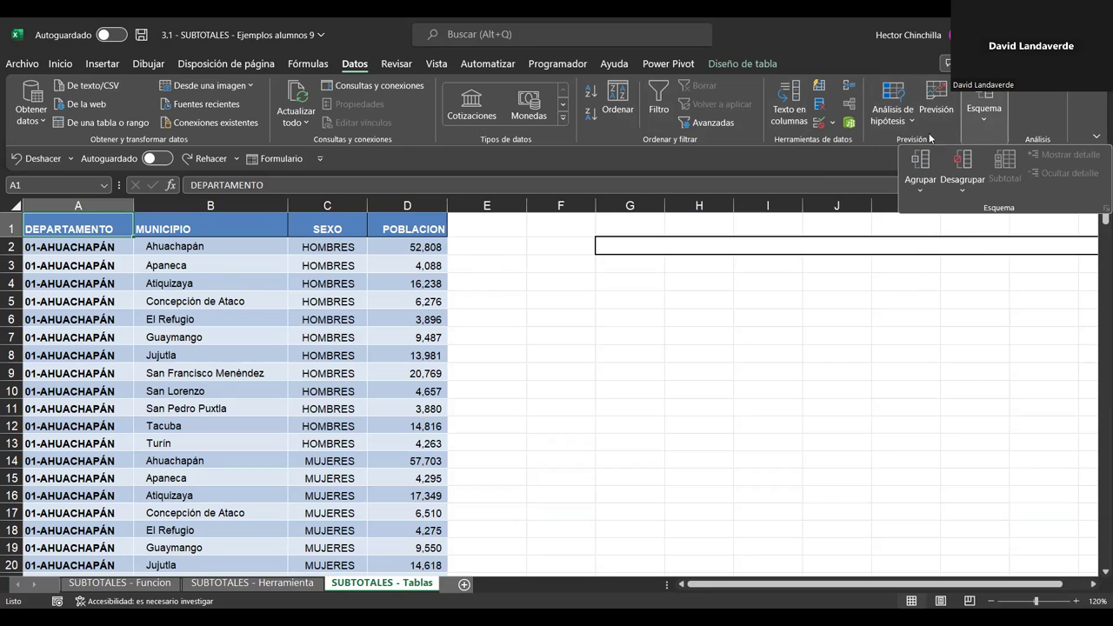
left_click(208, 285)
left_click(160, 334)
left_click(113, 277)
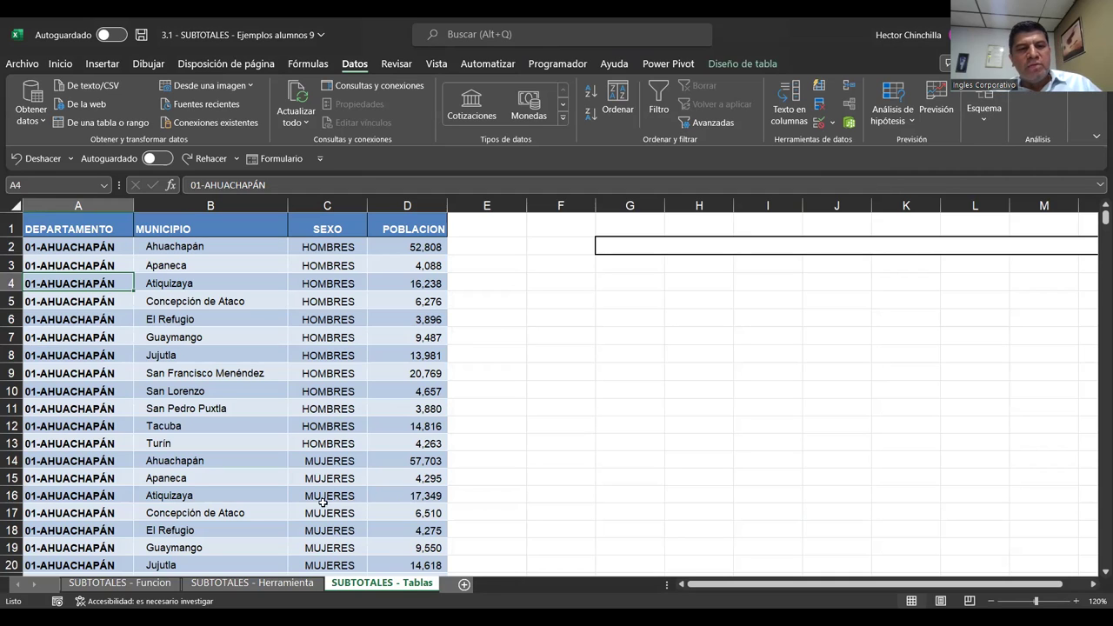
left_click(252, 340)
left_click(225, 392)
left_click(207, 343)
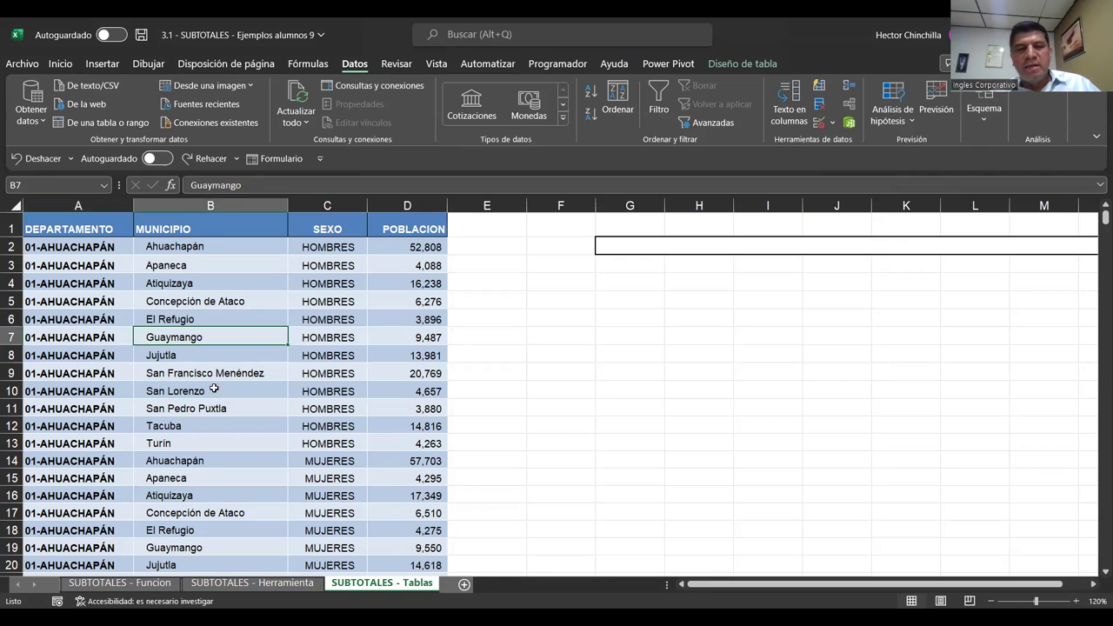
left_click(216, 369)
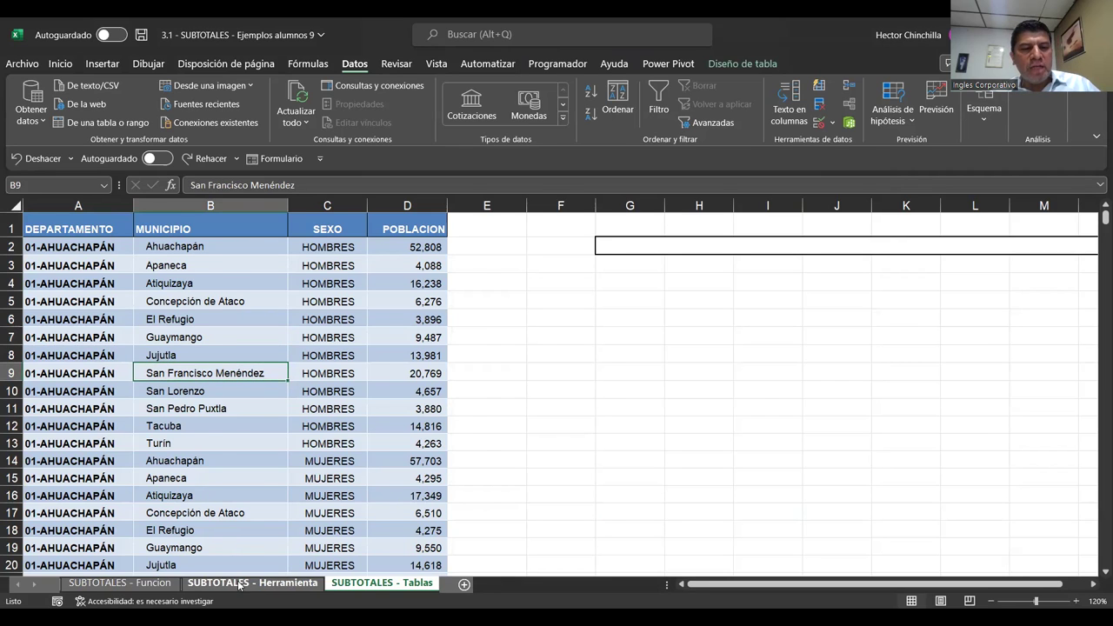
Return SUBTOTALES - Funcion to cell A1, then switch to the SUBTOTALES - Tablas sheet.
left_click(239, 583)
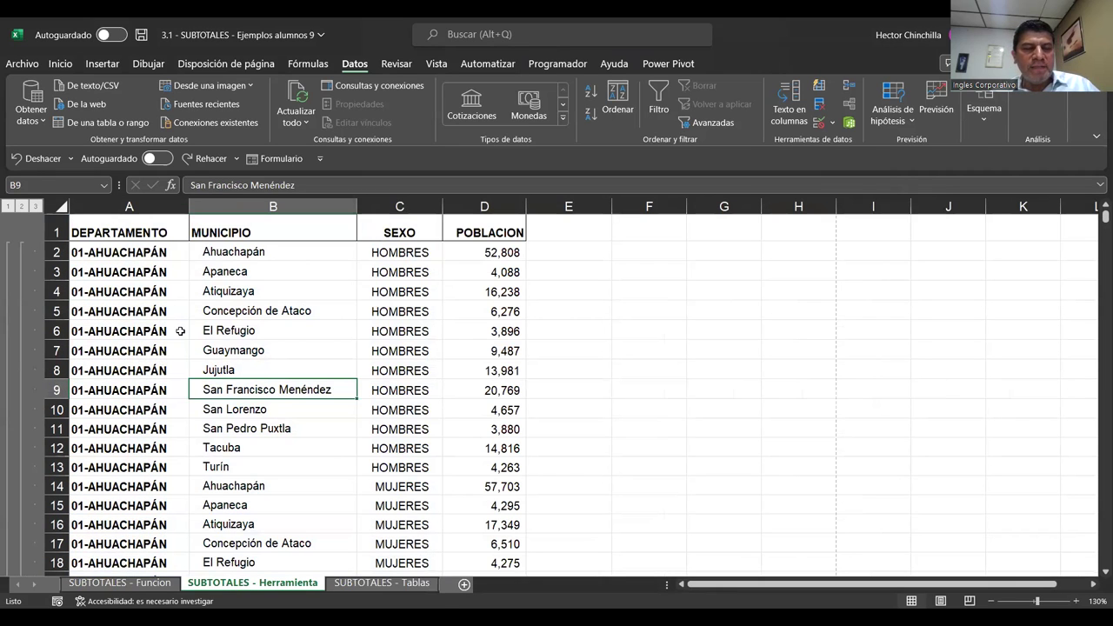
left_click(120, 582)
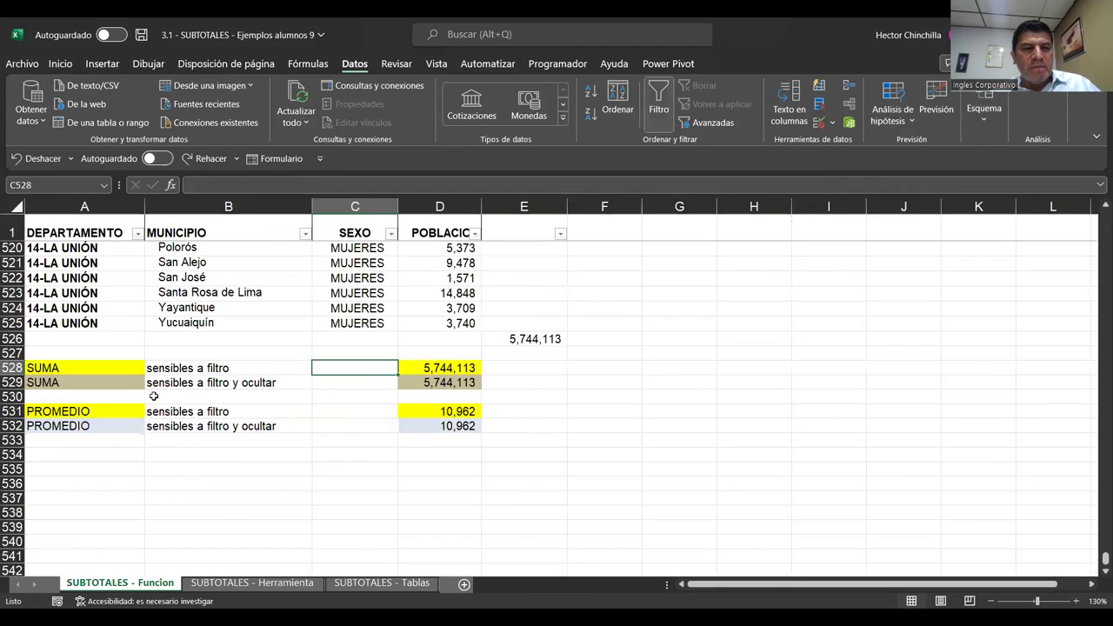
scroll(171, 357, "up", 7)
left_click(184, 342)
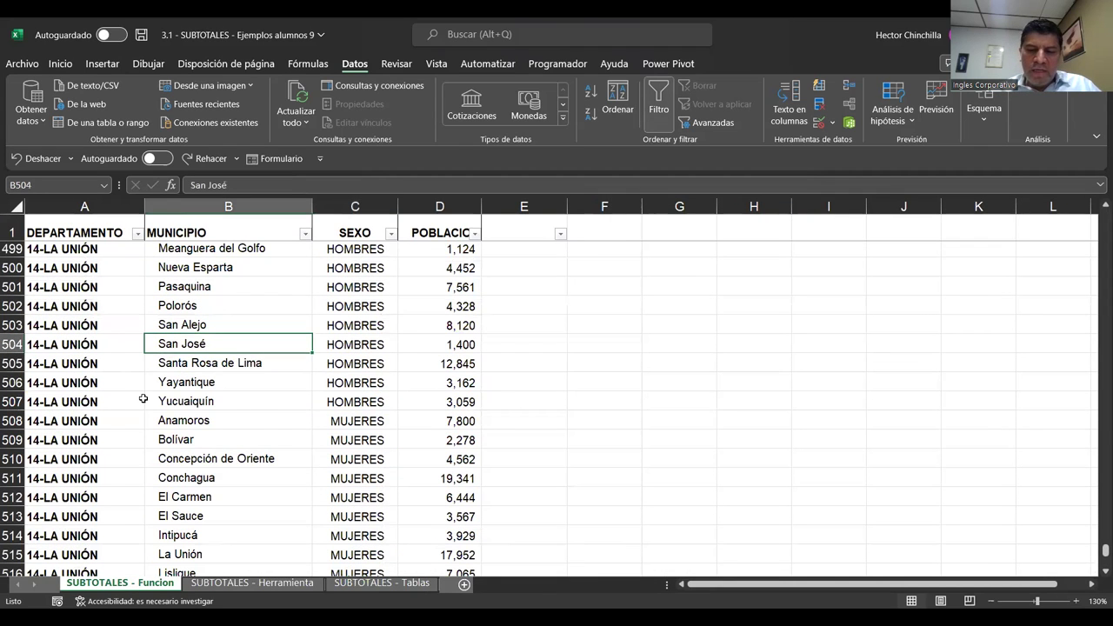
key("ctrl+Home")
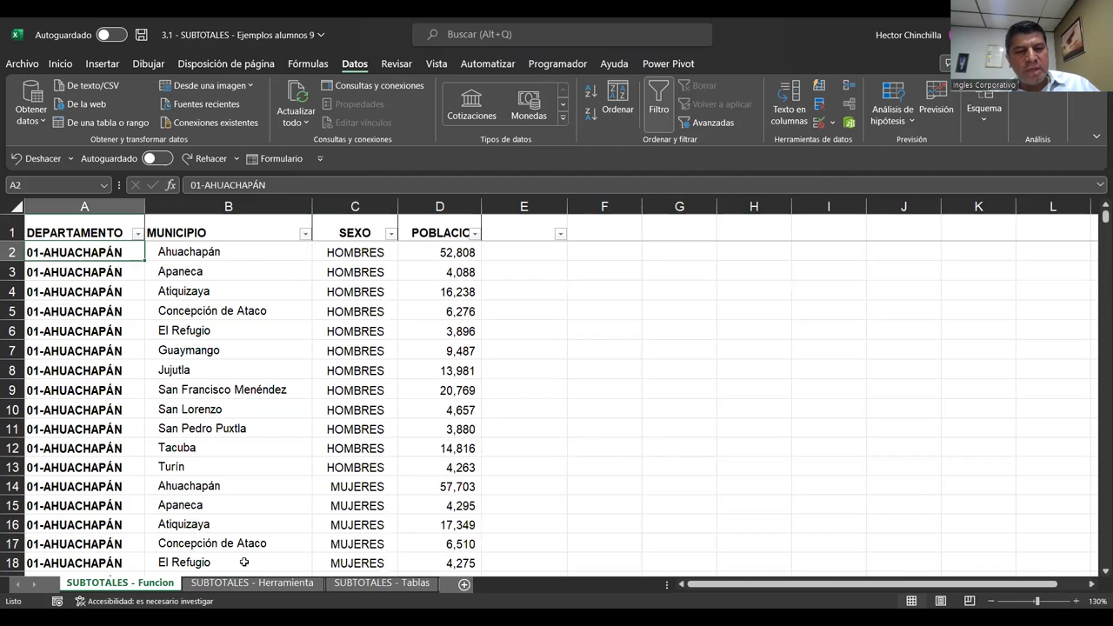
left_click(350, 584)
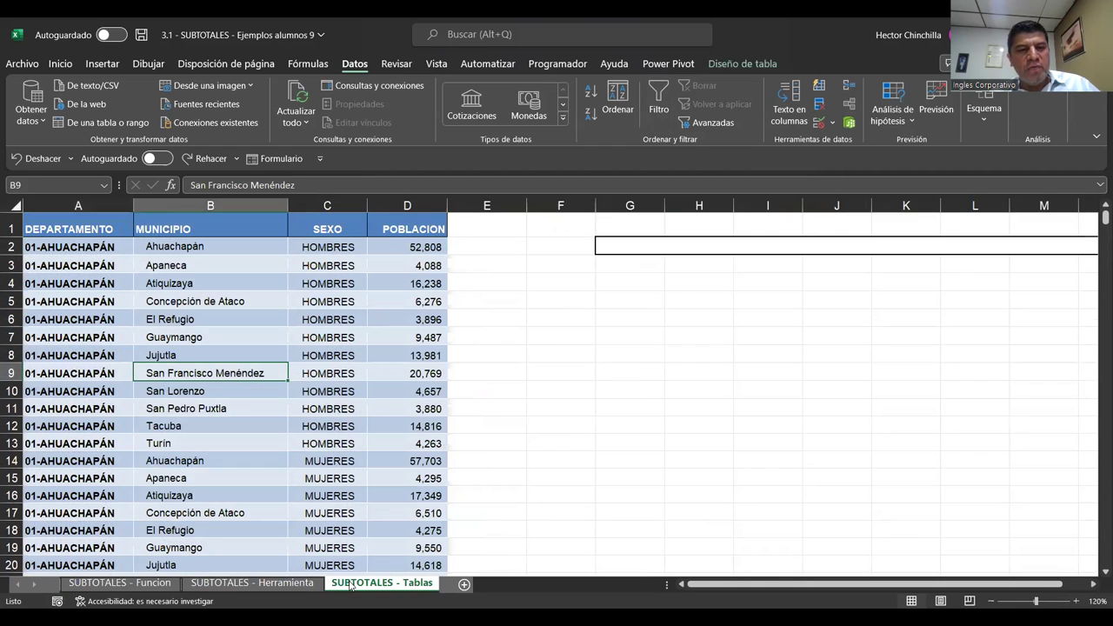
Review the table's DEPARTAMENTO, SEXO and POBLACION headings and the first municipality entries.
left_click(203, 335)
left_click(165, 283)
left_click(101, 263)
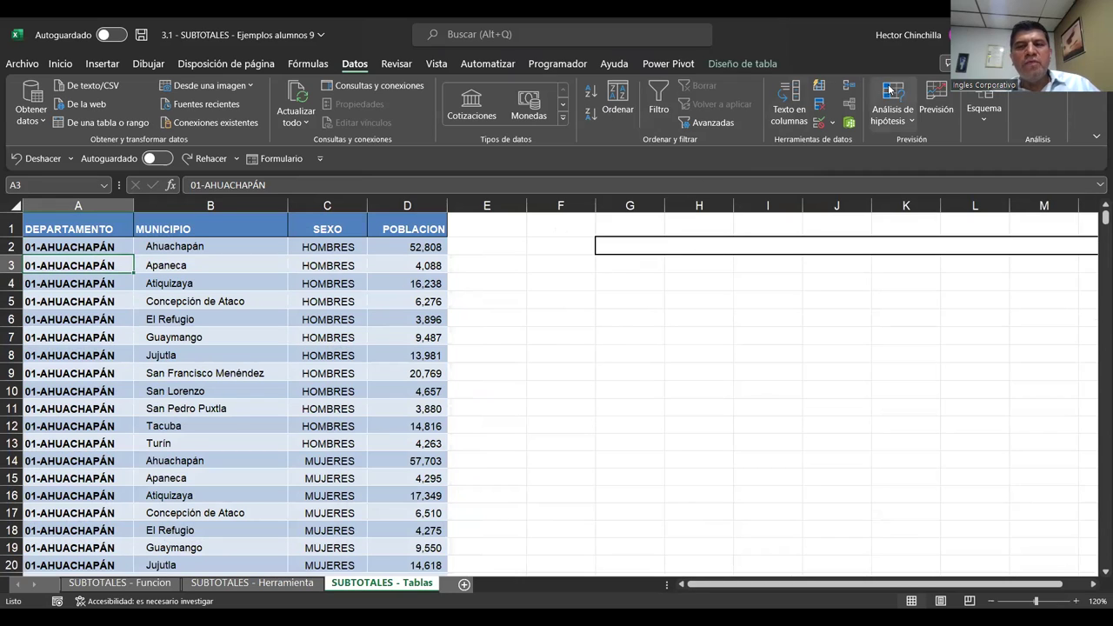
left_click(104, 229)
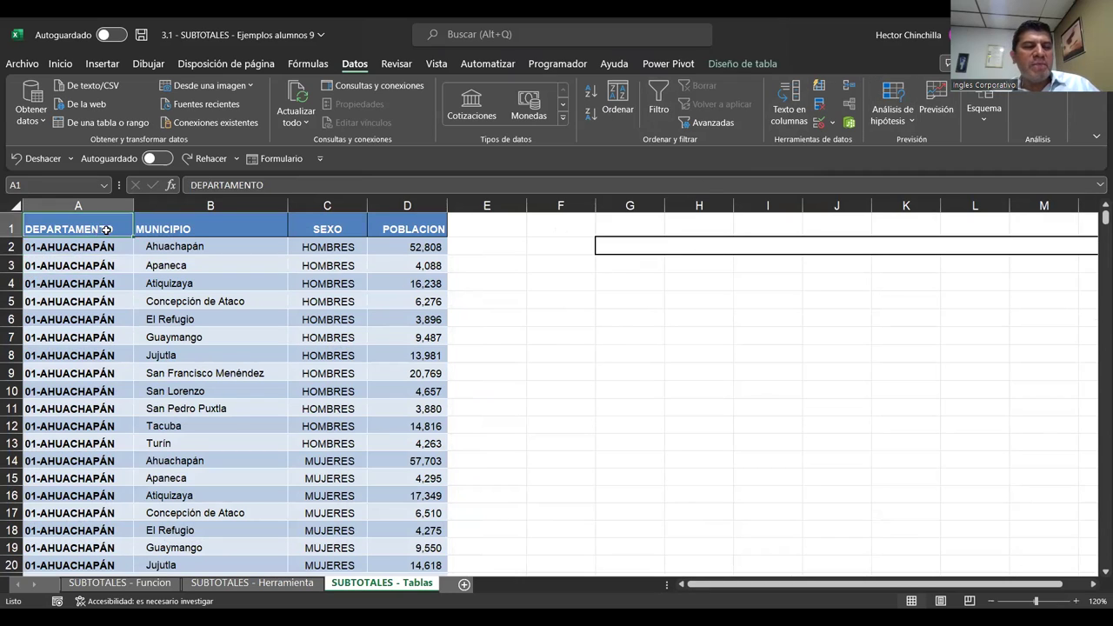
left_click(395, 228)
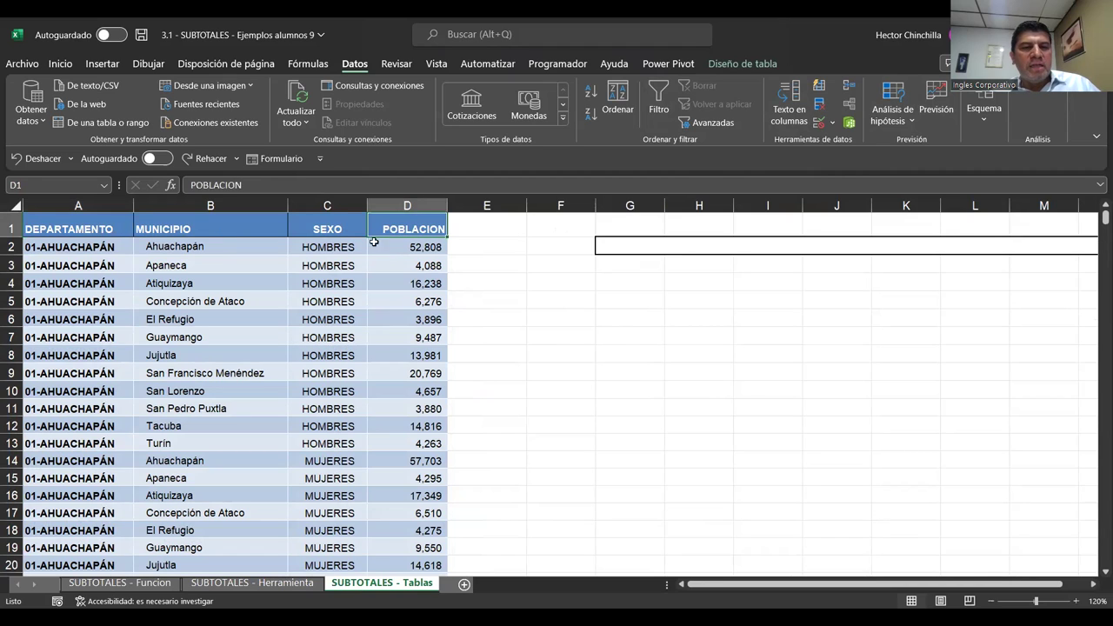
left_click(347, 235)
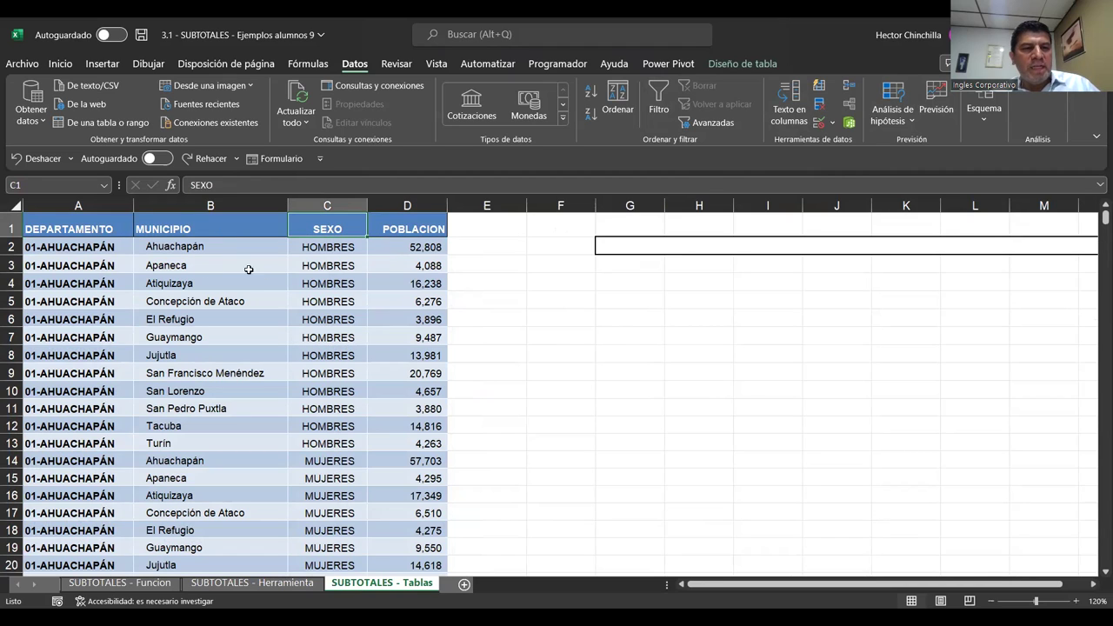
left_click(152, 319)
left_click(143, 356)
left_click(87, 335)
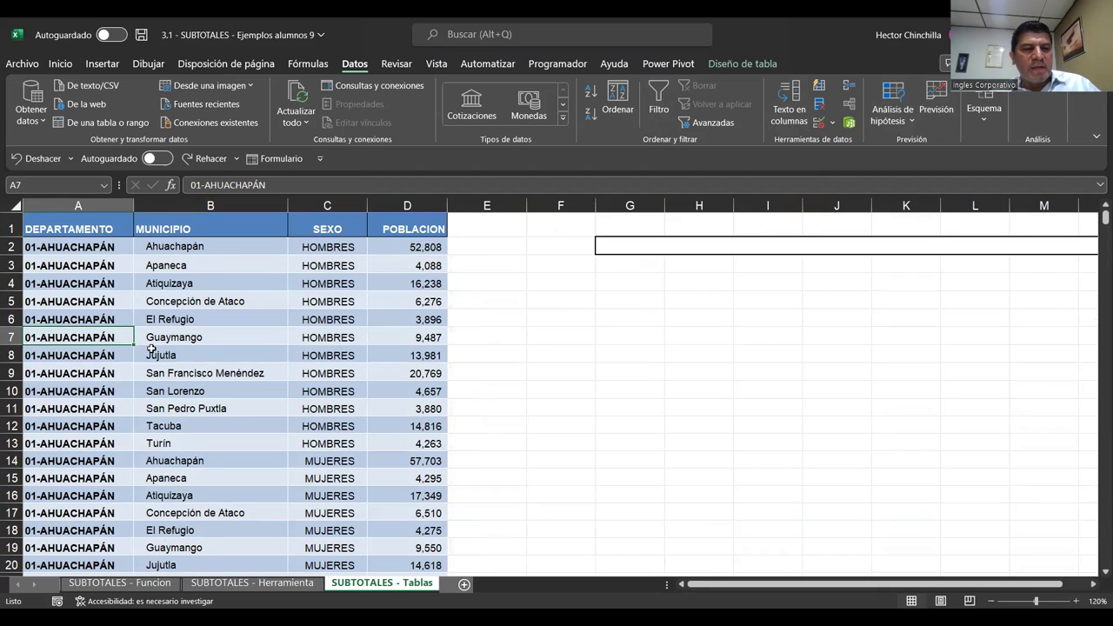
left_click(187, 339)
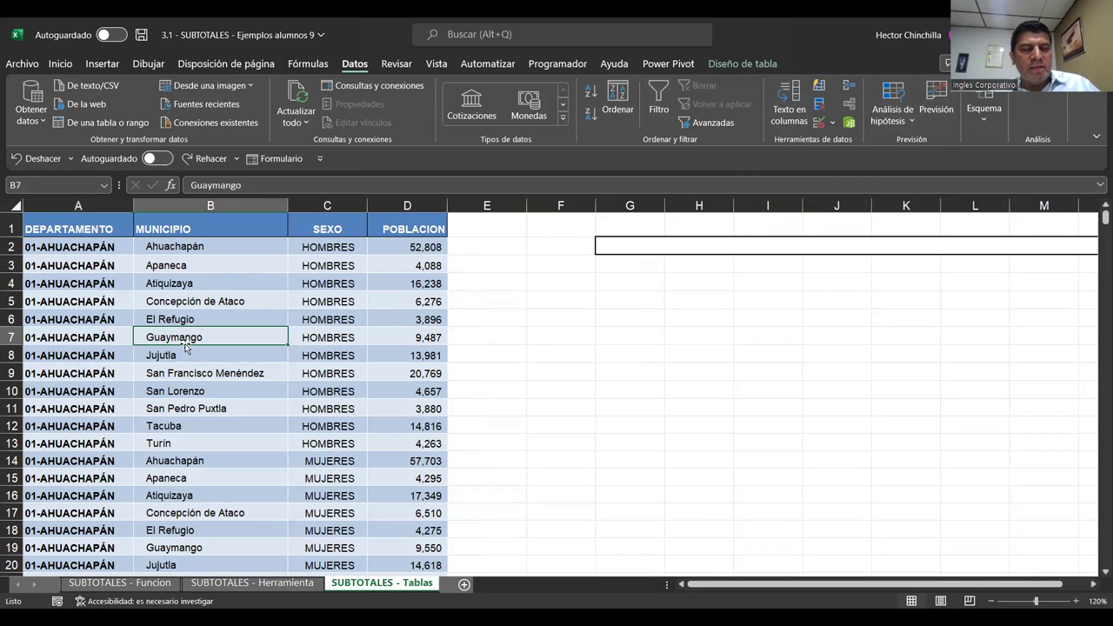
scroll(251, 444, "down", 2)
scroll(251, 444, "up", 2)
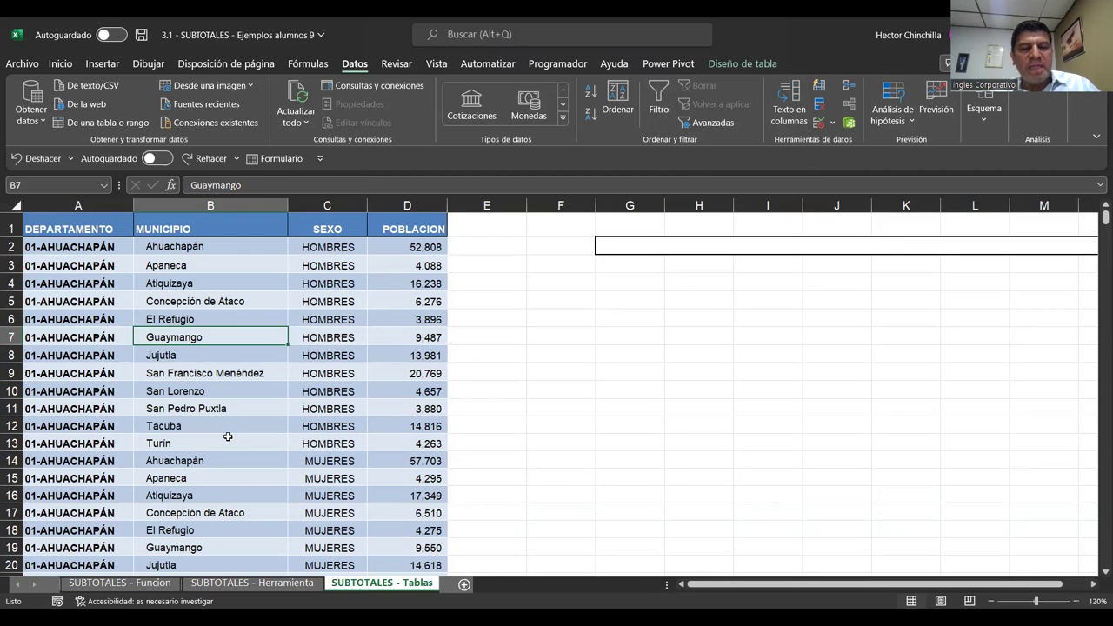
Check department rows 4–10 around El Refugio, Jujutla and Guaymango, then go to SUBTOTALES - Herramienta.
left_click(205, 318)
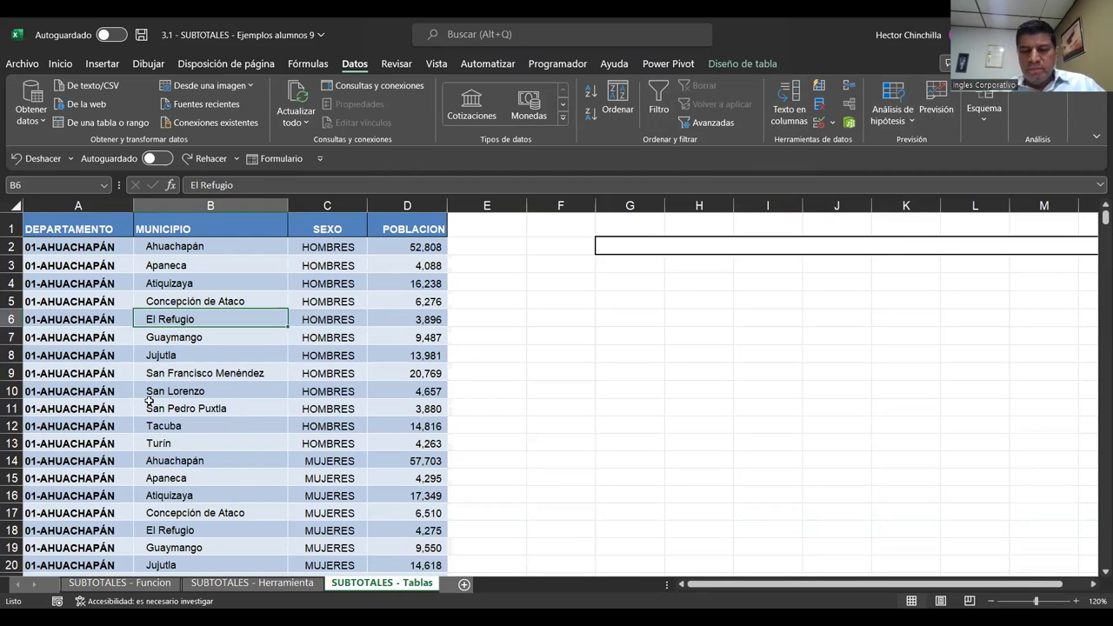
key("Left")
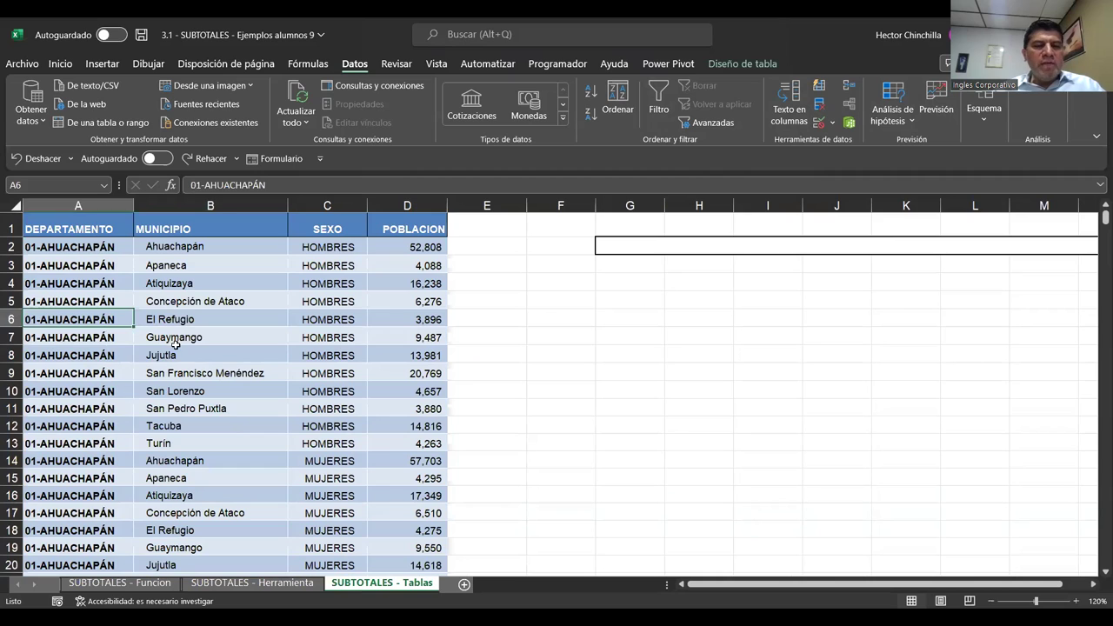
left_click(176, 347)
left_click(155, 337)
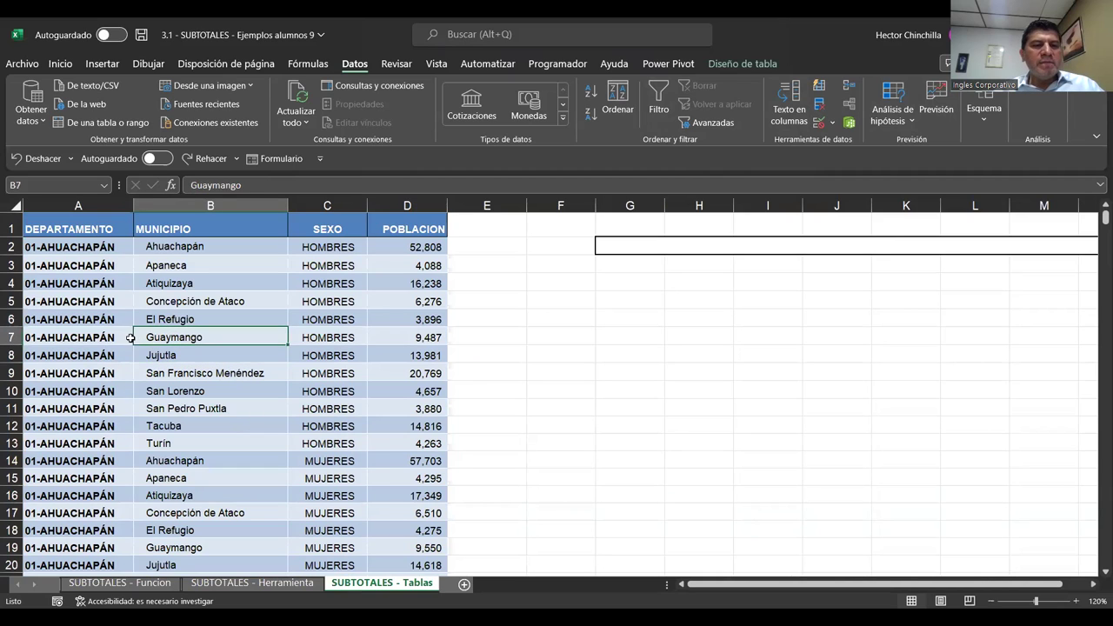
left_click(128, 338)
left_click(113, 395)
left_click(116, 372)
left_click(101, 336)
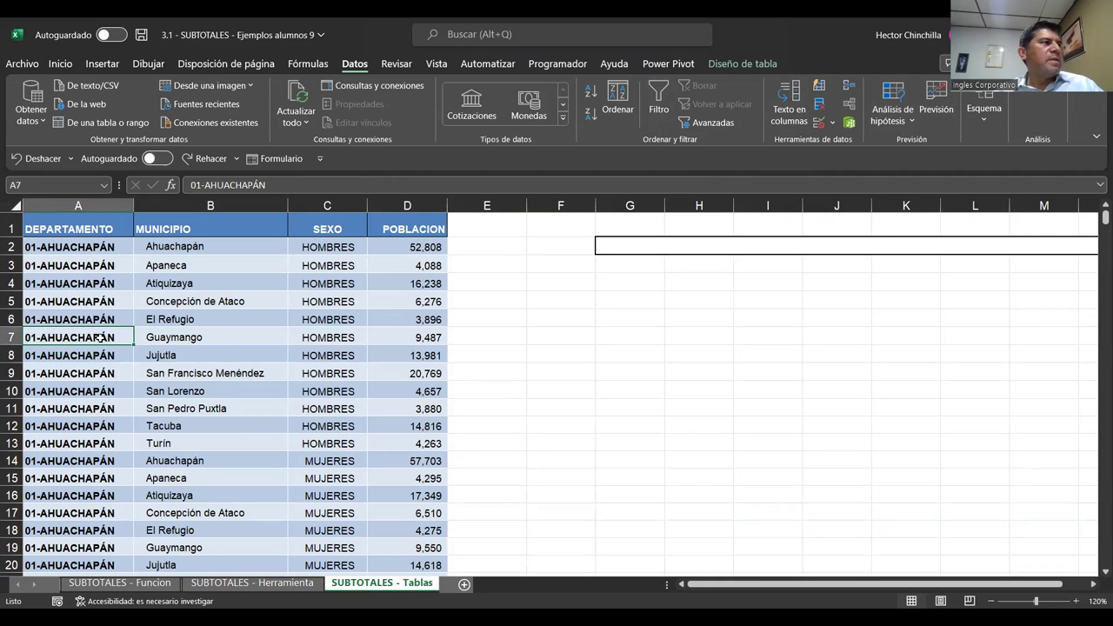
left_click(104, 387)
left_click(97, 342)
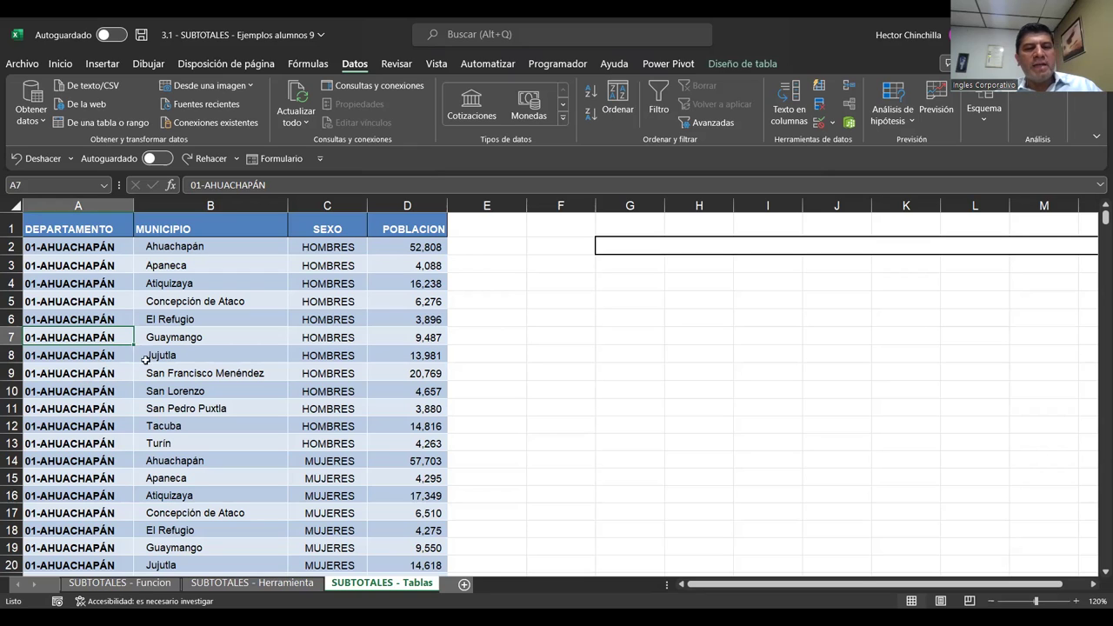
left_click(184, 337)
left_click(122, 372)
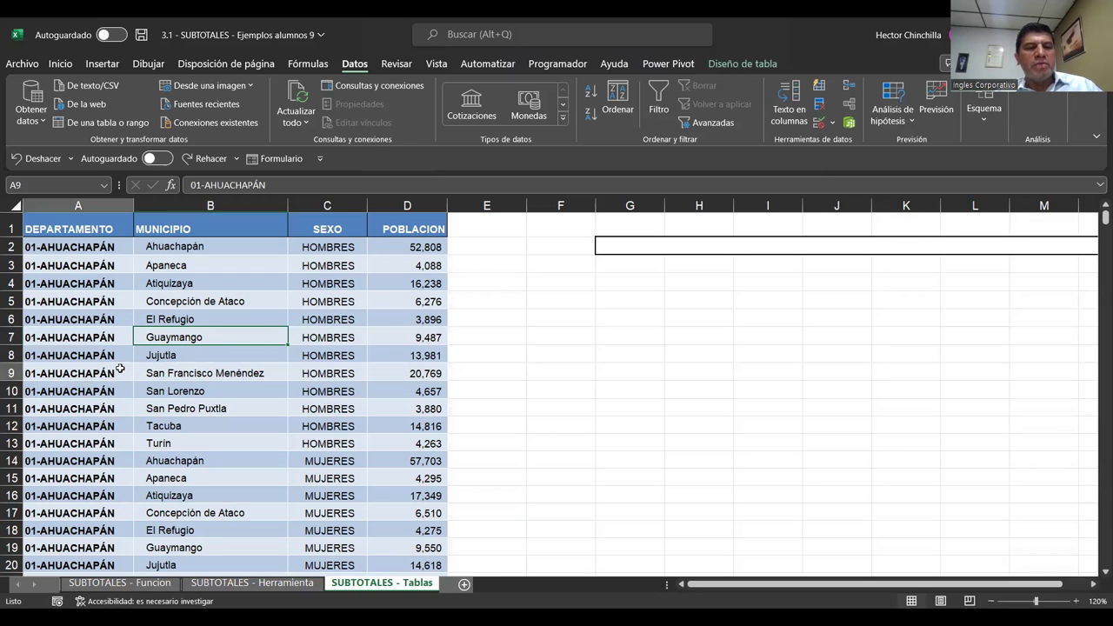
left_click(102, 318)
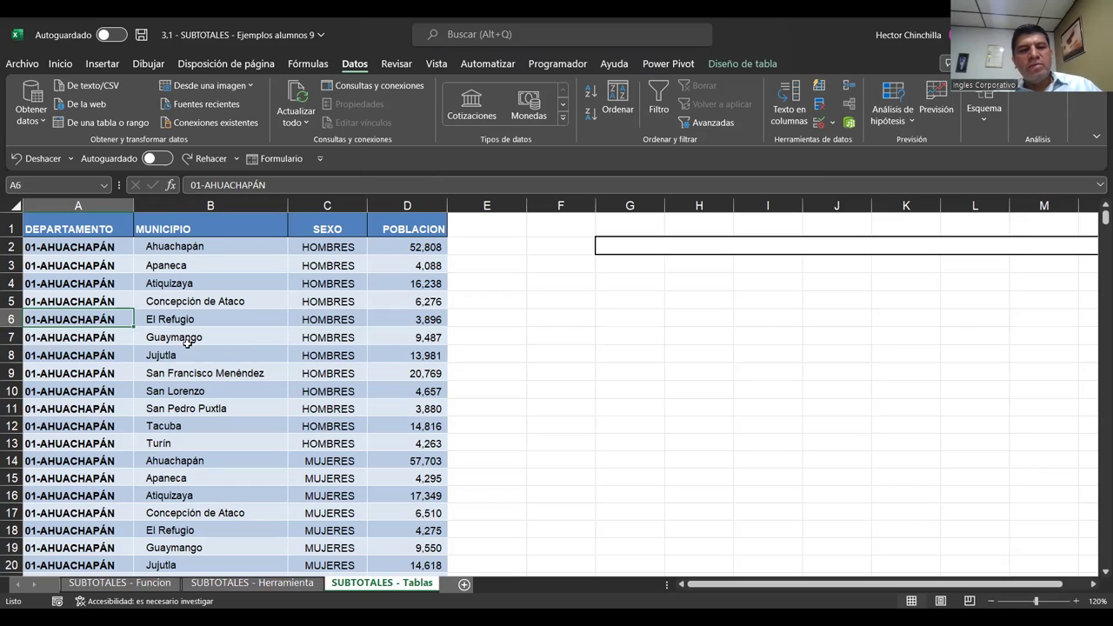
left_click(178, 344)
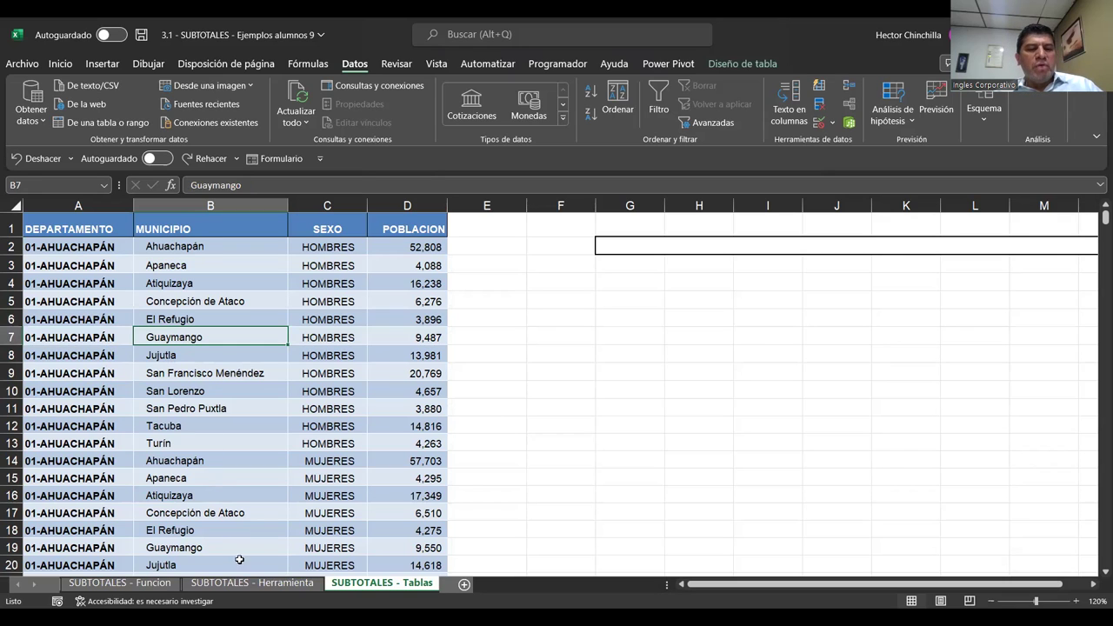
left_click(113, 284)
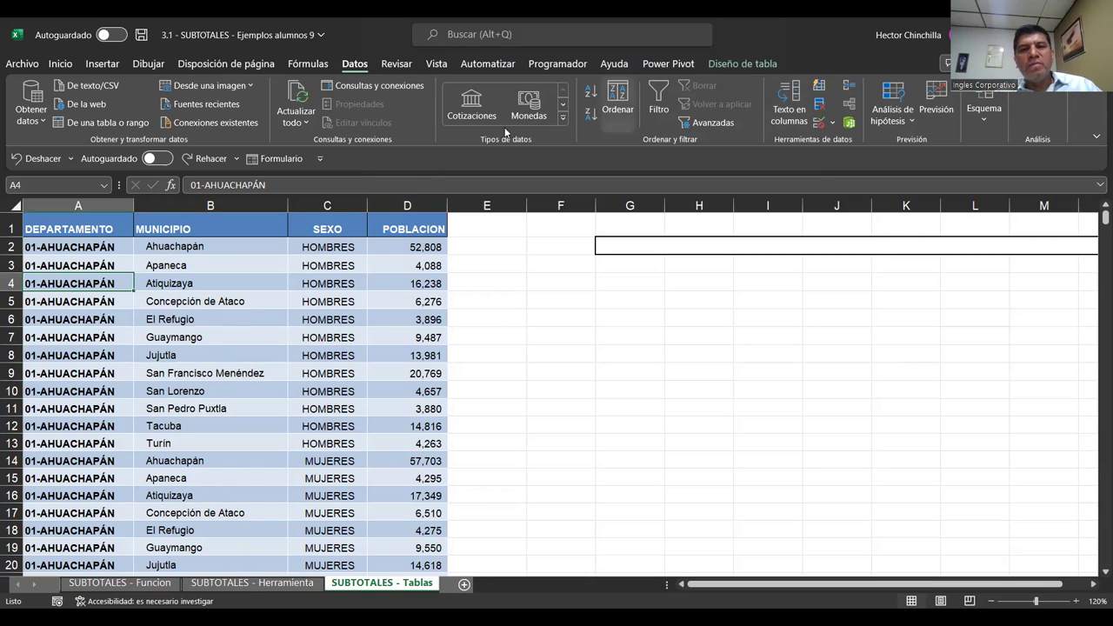
left_click(108, 338)
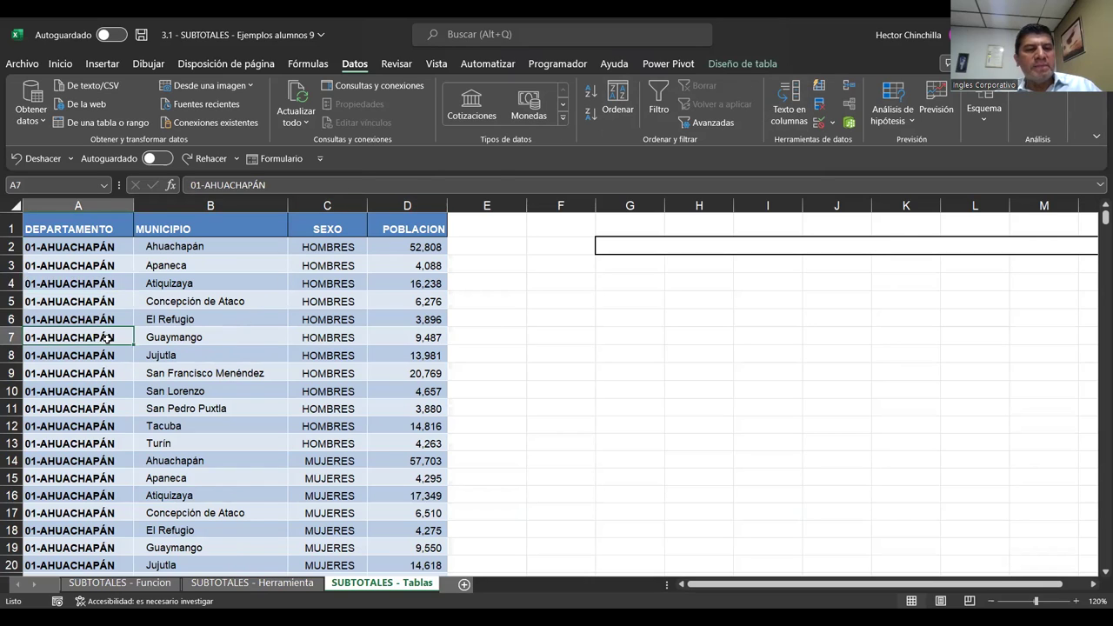
left_click(92, 305)
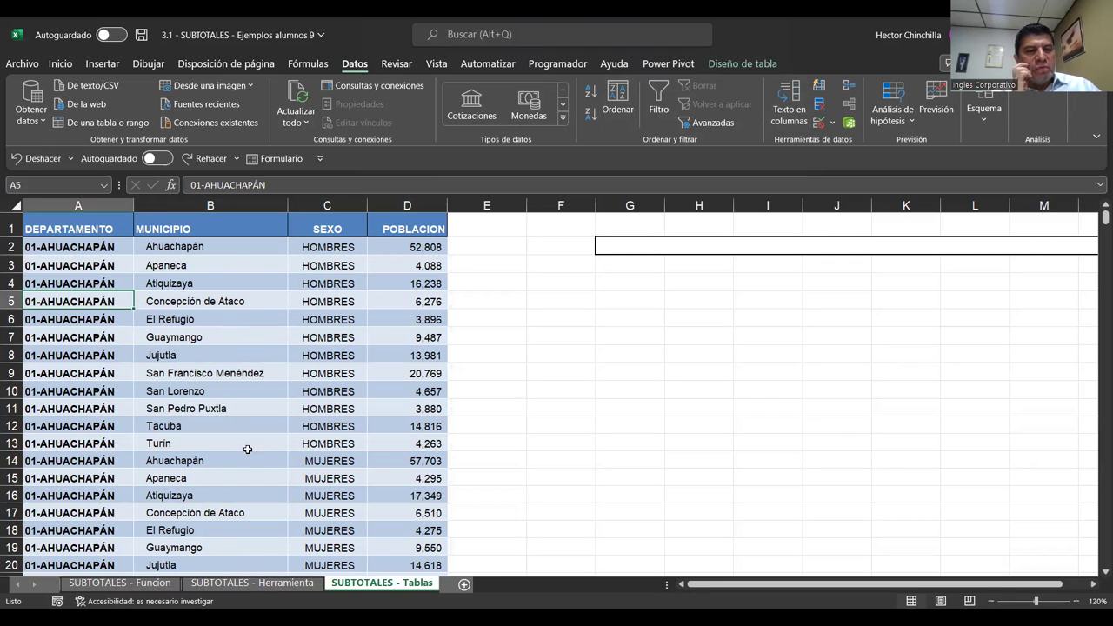
left_click(225, 582)
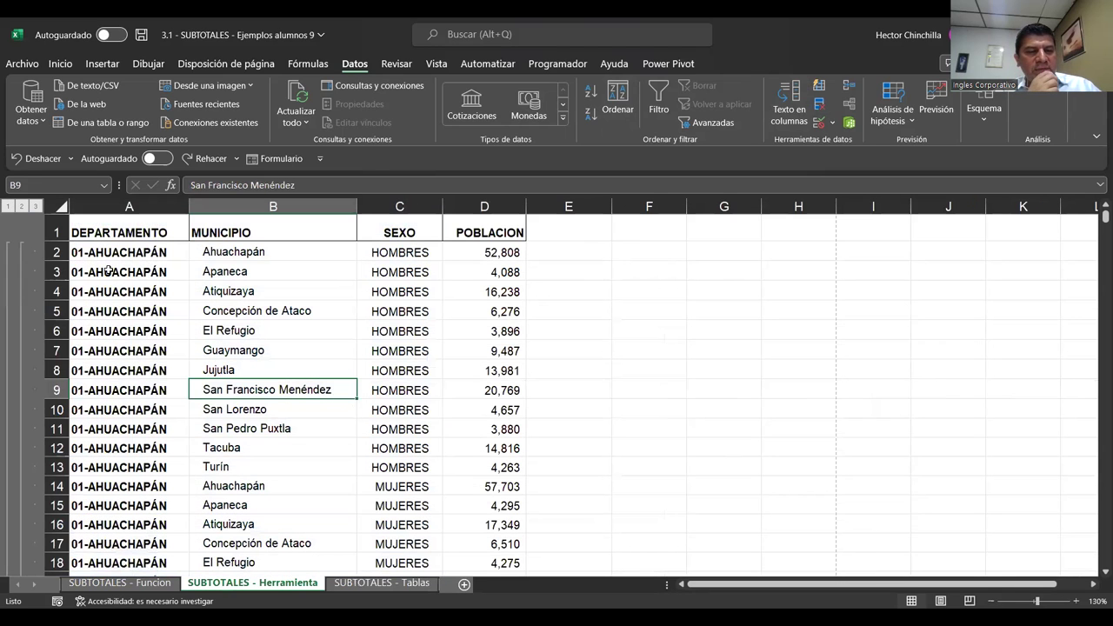
left_click(365, 582)
left_click(208, 296)
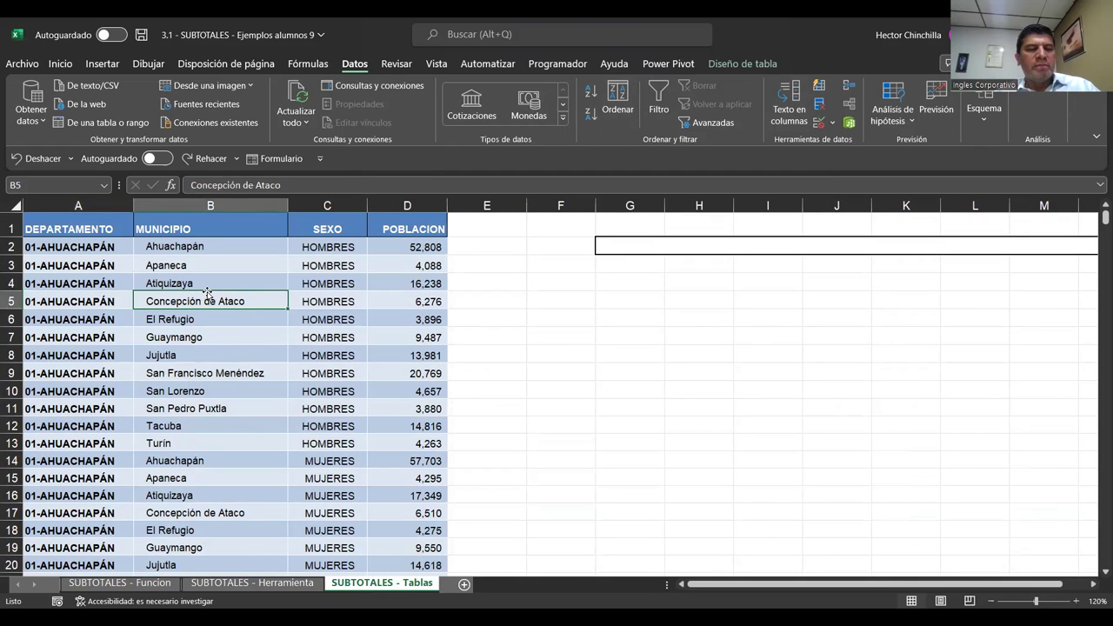
left_click(104, 232)
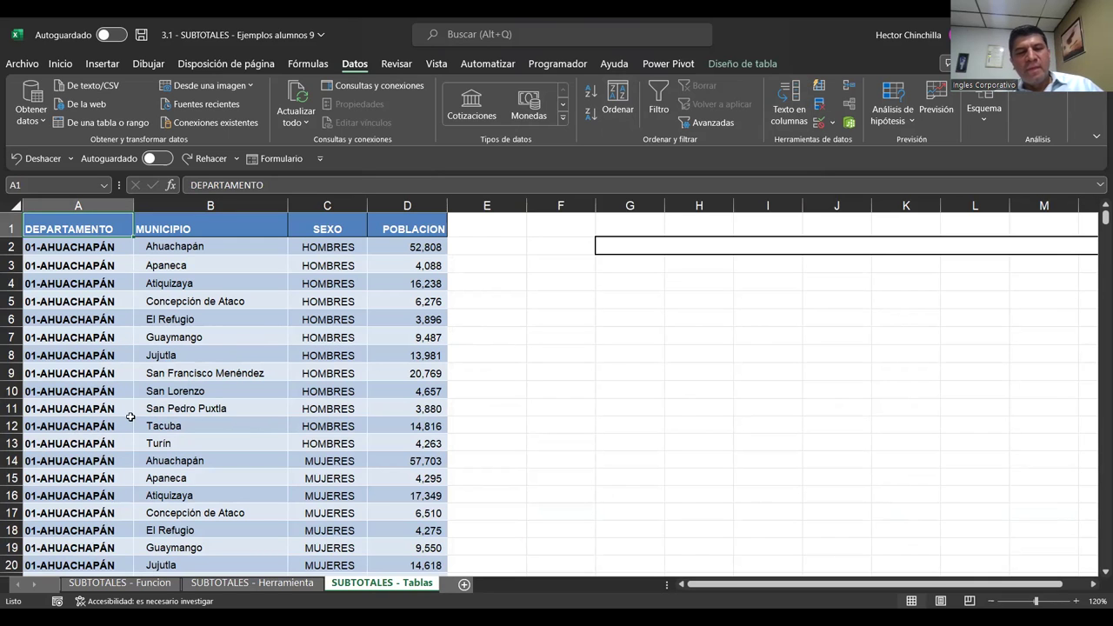
scroll(189, 342, "down", 1)
scroll(189, 345, "up", 1)
scroll(190, 346, "down", 1)
scroll(191, 350, "up", 1)
scroll(191, 350, "down", 1)
scroll(191, 350, "up", 1)
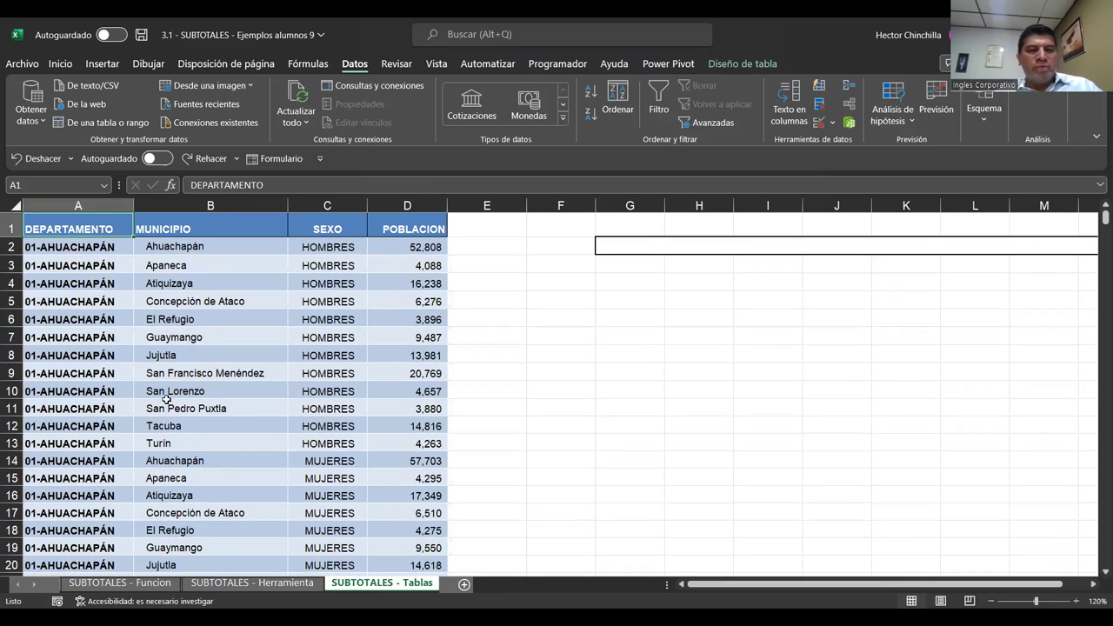
left_click(208, 313)
key("Left")
key("Right")
key("Right")
key("Right")
key("Home")
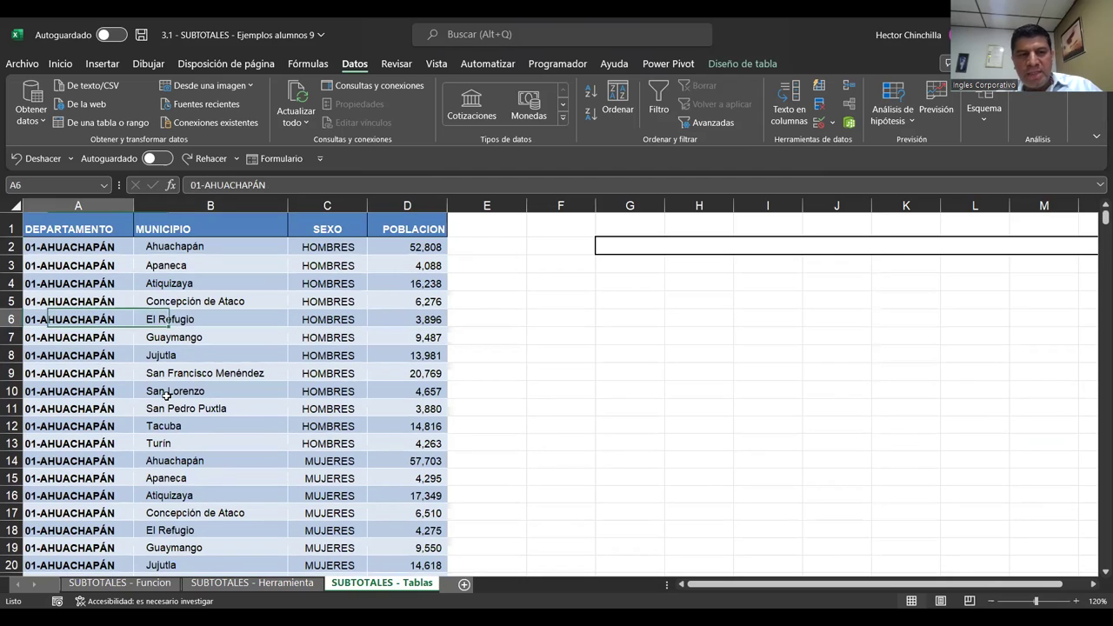
left_click(166, 338)
left_click(89, 322)
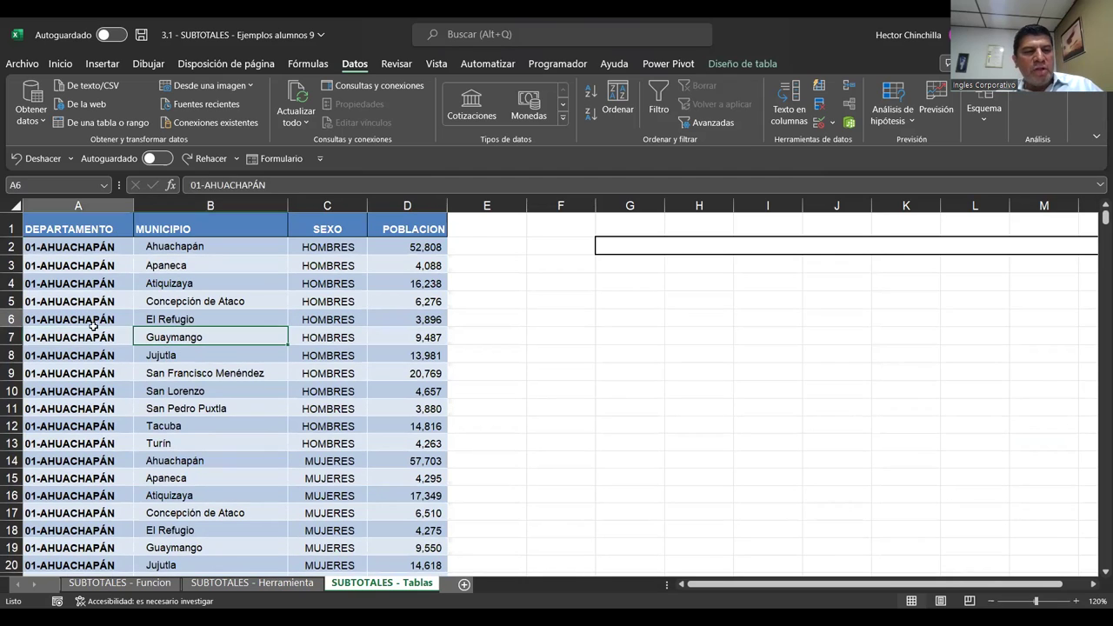
left_click(281, 335)
left_click(256, 370)
left_click(218, 331)
left_click(220, 301)
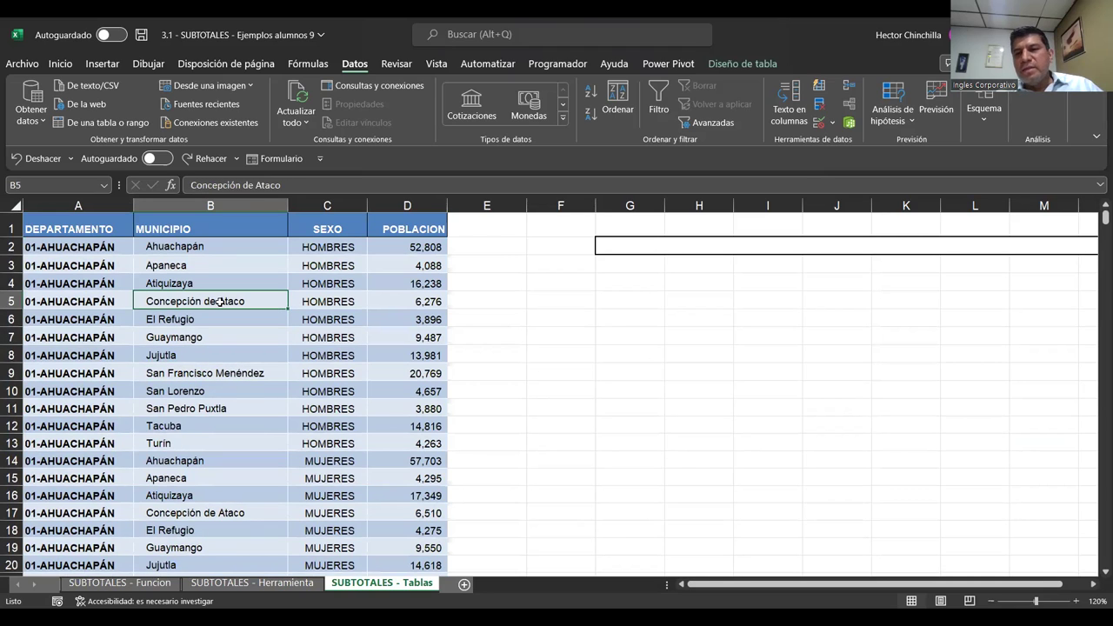
left_click(225, 372)
left_click(213, 320)
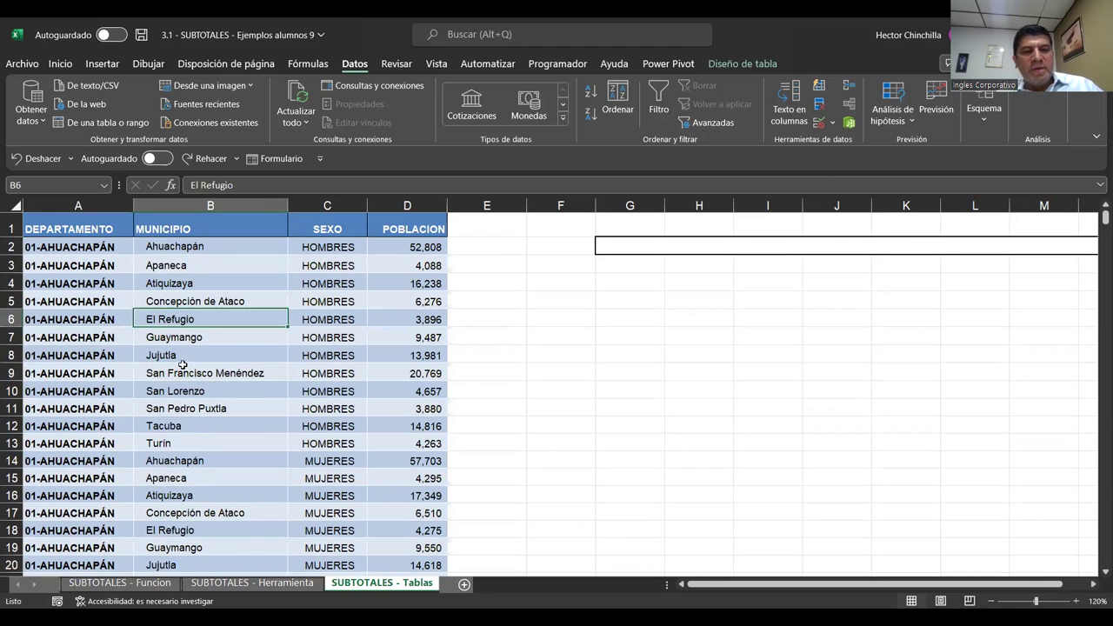
left_click(202, 372)
left_click(120, 342)
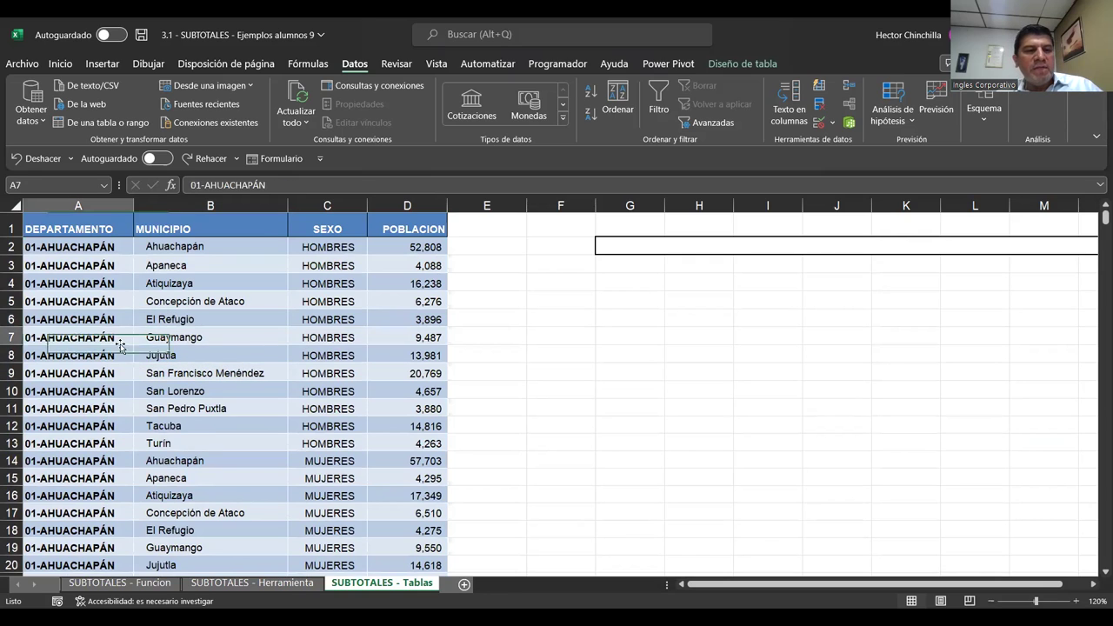
left_click(174, 391)
left_click(82, 391)
left_click(174, 391)
left_click(83, 392)
scroll(220, 408, "down", 2)
scroll(220, 405, "up", 2)
scroll(220, 392, "down", 2)
scroll(219, 389, "up", 2)
left_click(220, 338)
key("Left")
key("Up")
key("Up")
key("Up")
key("Up")
key("Up")
key("Up")
key("Right")
key("Right")
key("Right")
key("Left")
key("Left")
key("Left")
key("Right")
key("Right")
key("Right")
key("Left")
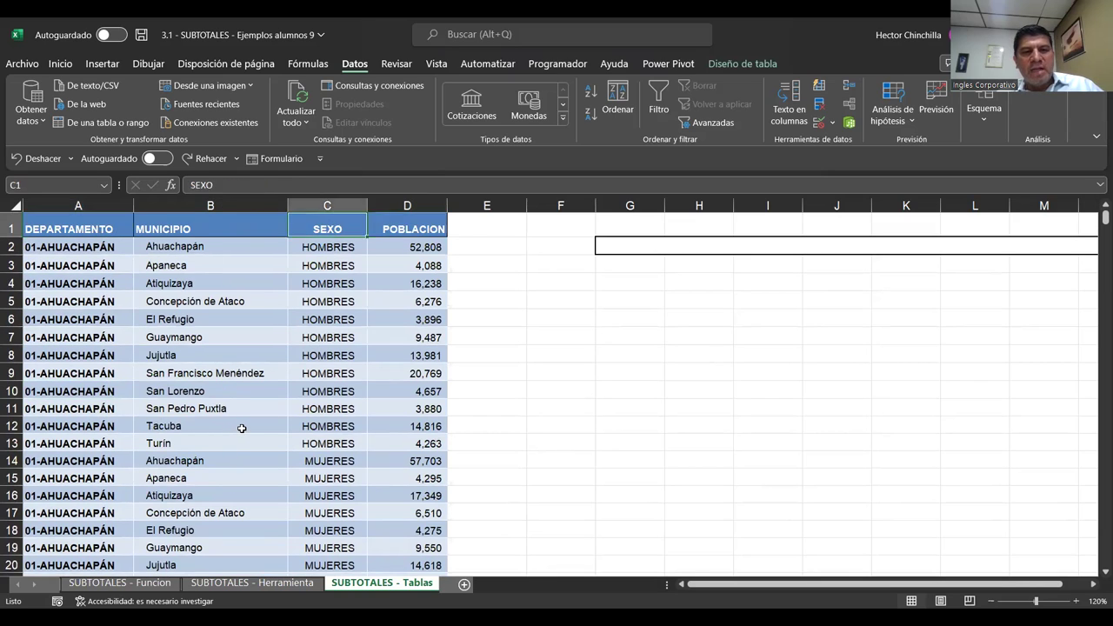
key("Left")
key("Left")
key("Right")
key("Right")
key("Right")
key("Left")
key("Left")
key("Left")
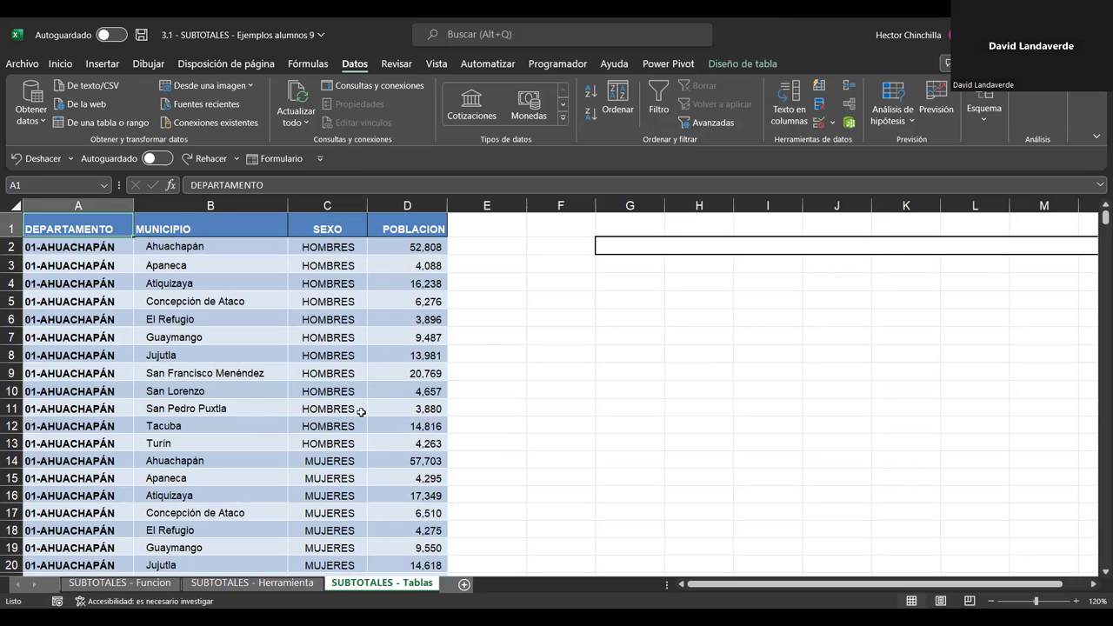
left_click(298, 395)
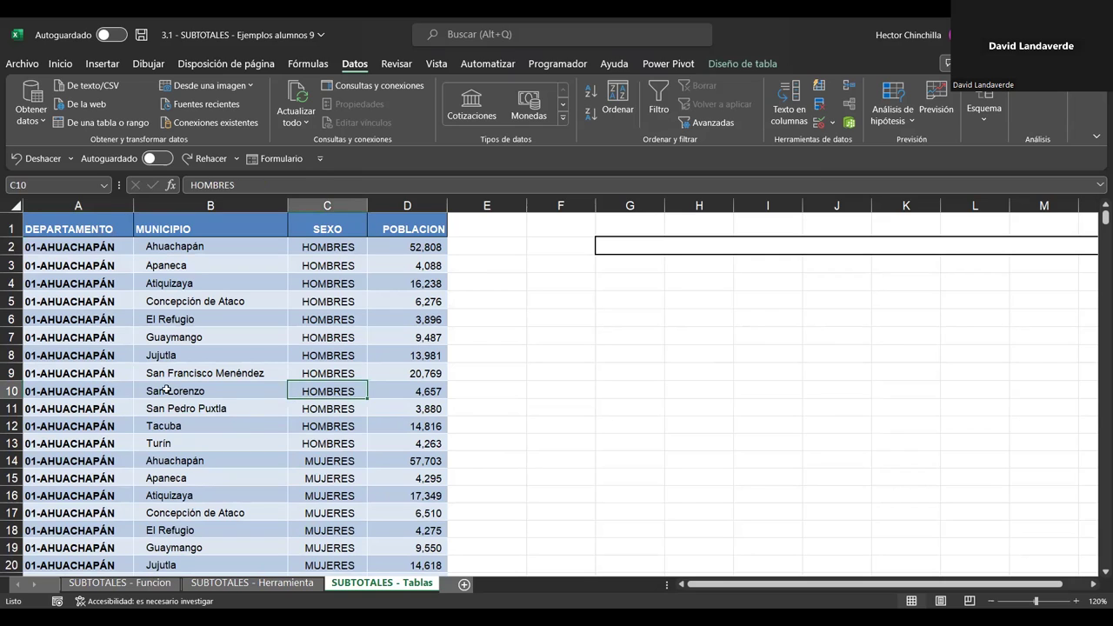
left_click(167, 390)
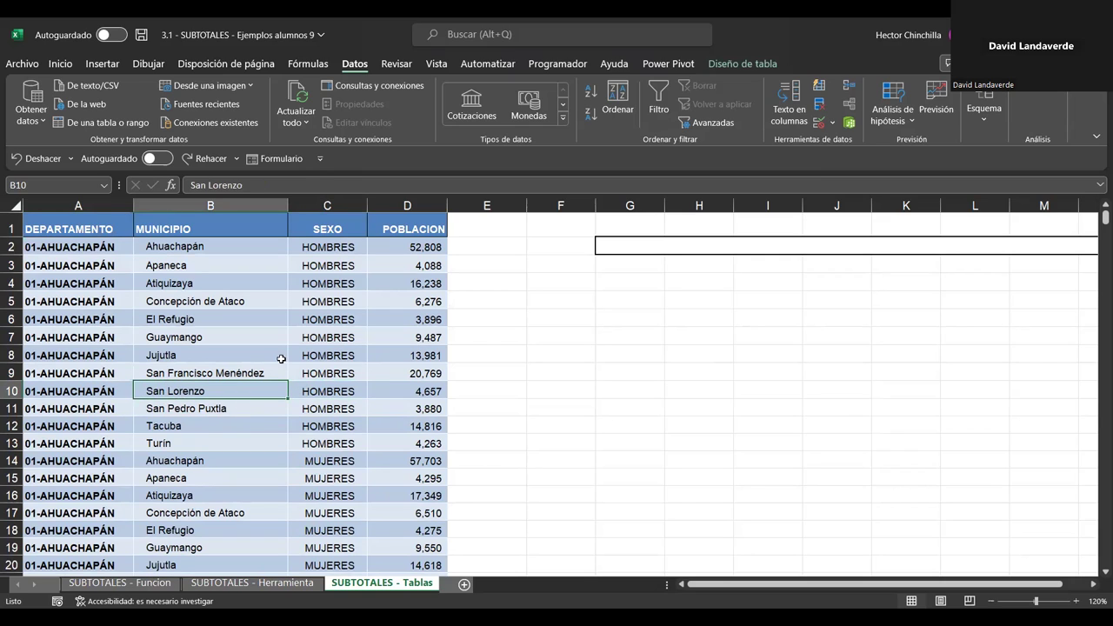
left_click(281, 357)
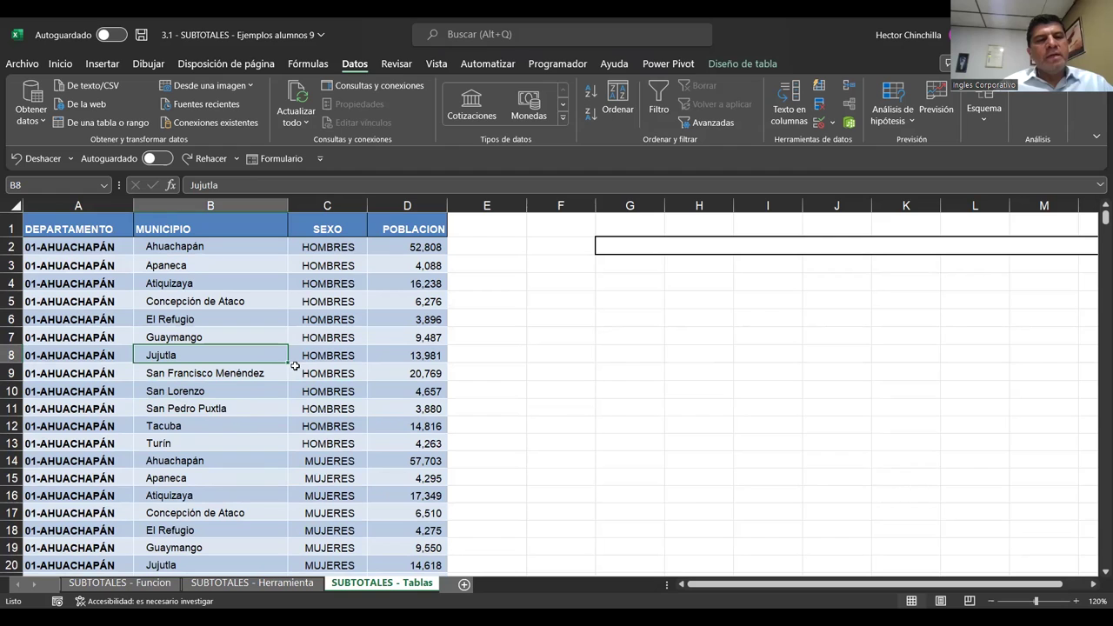
left_click(252, 583)
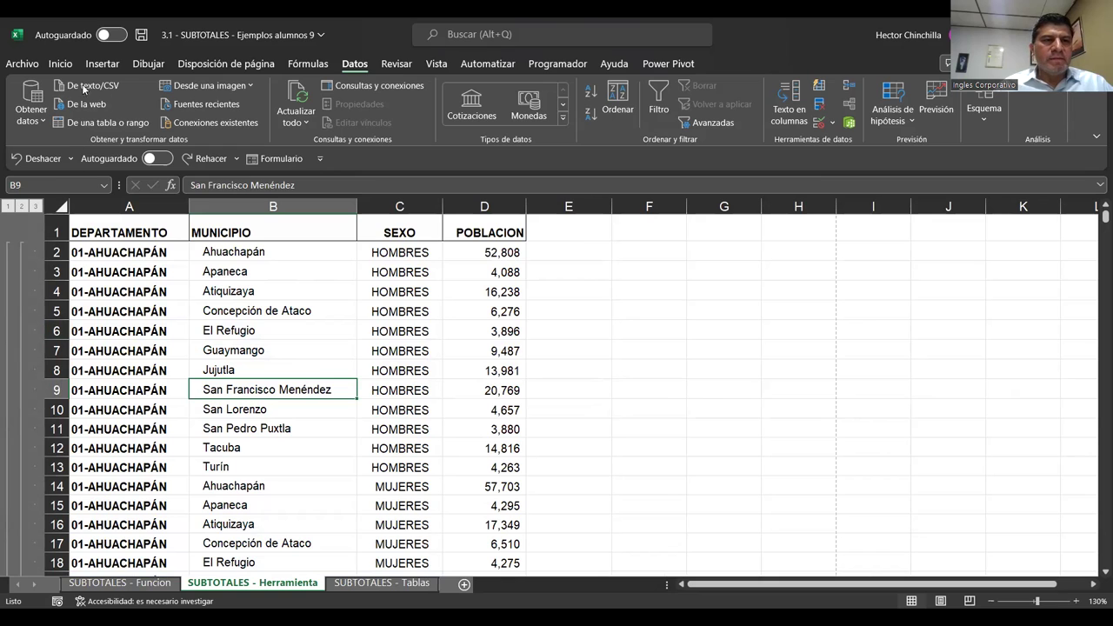
left_click(100, 65)
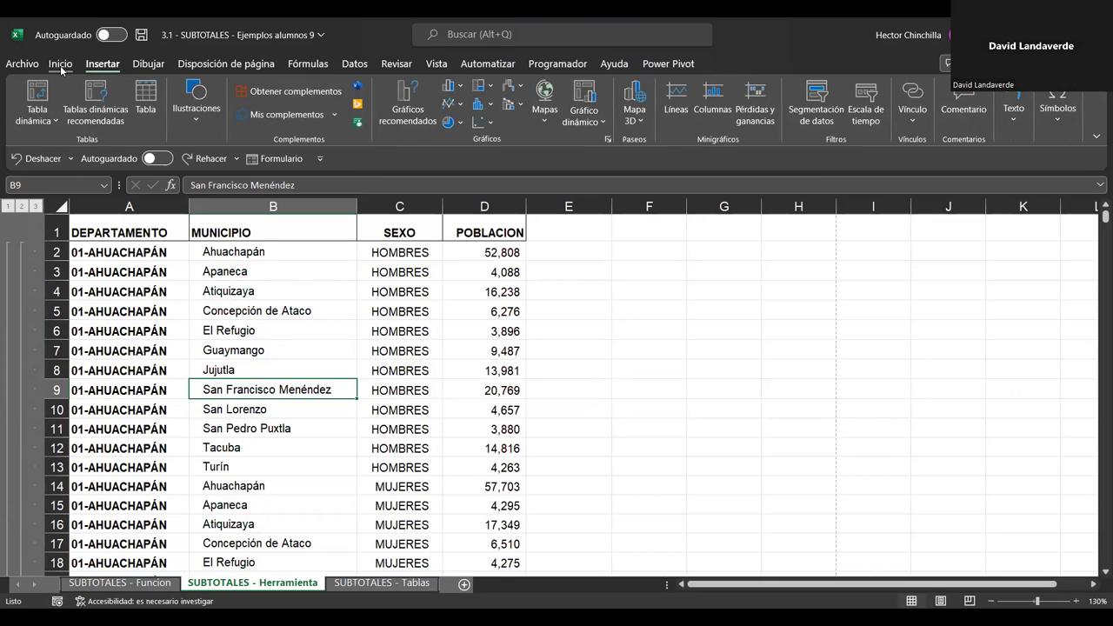
left_click(60, 66)
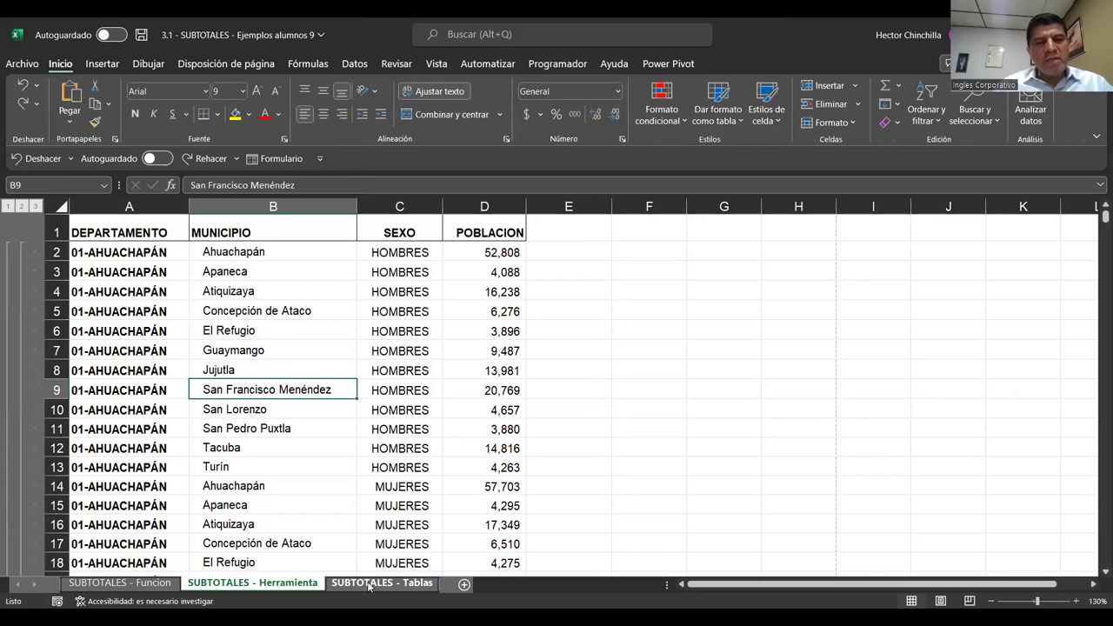
left_click(369, 584)
Click through the first department and municipality cells of the table.
left_click(305, 318)
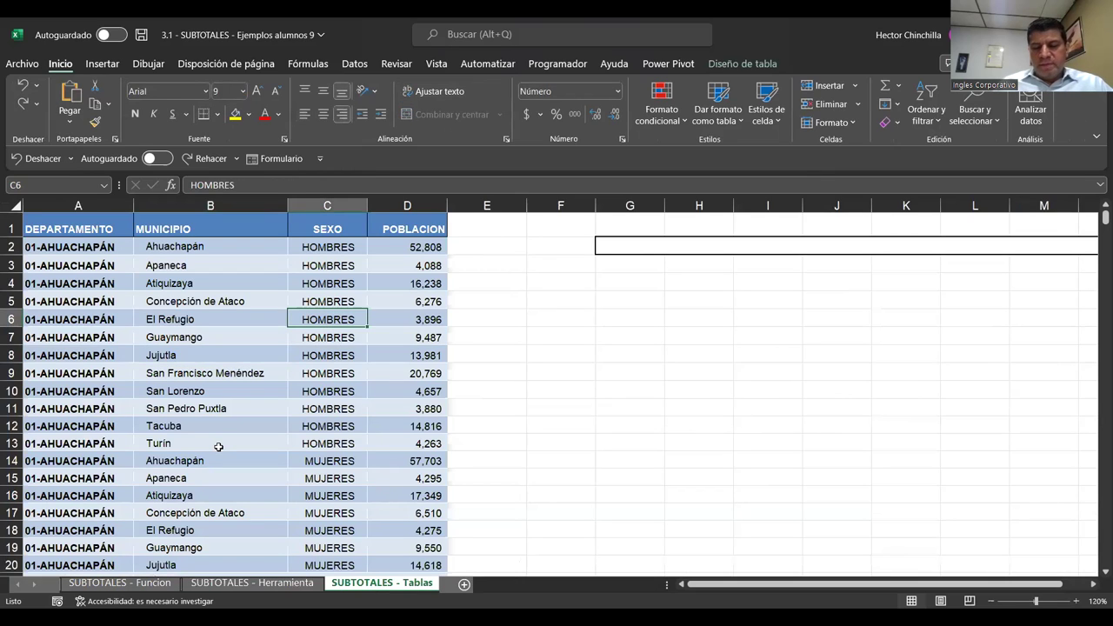
key("ctrl+Home")
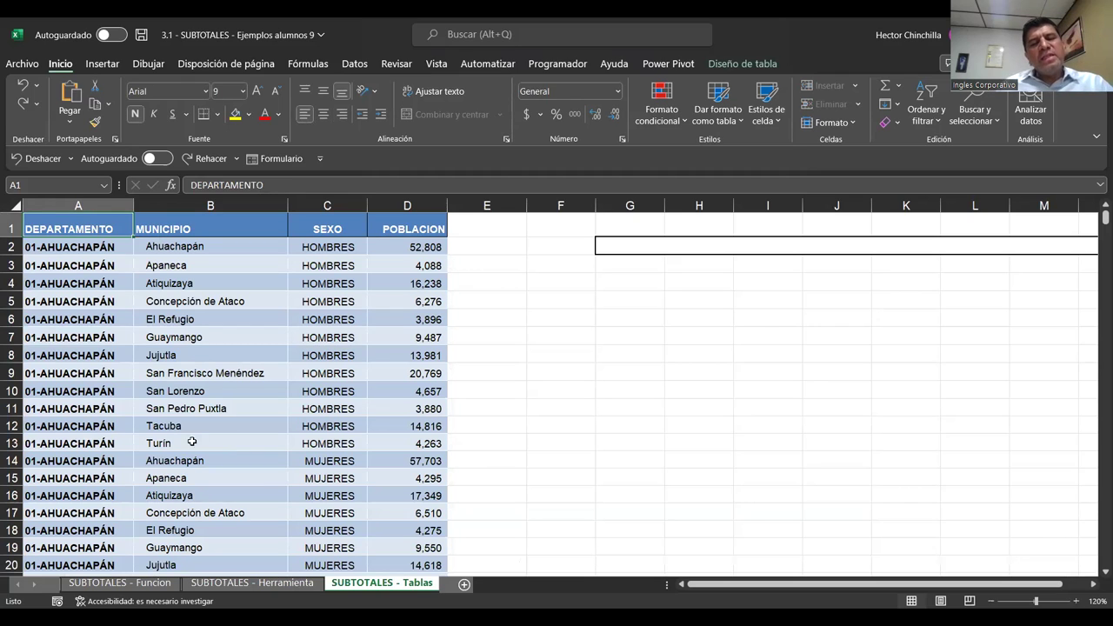
left_click(219, 336)
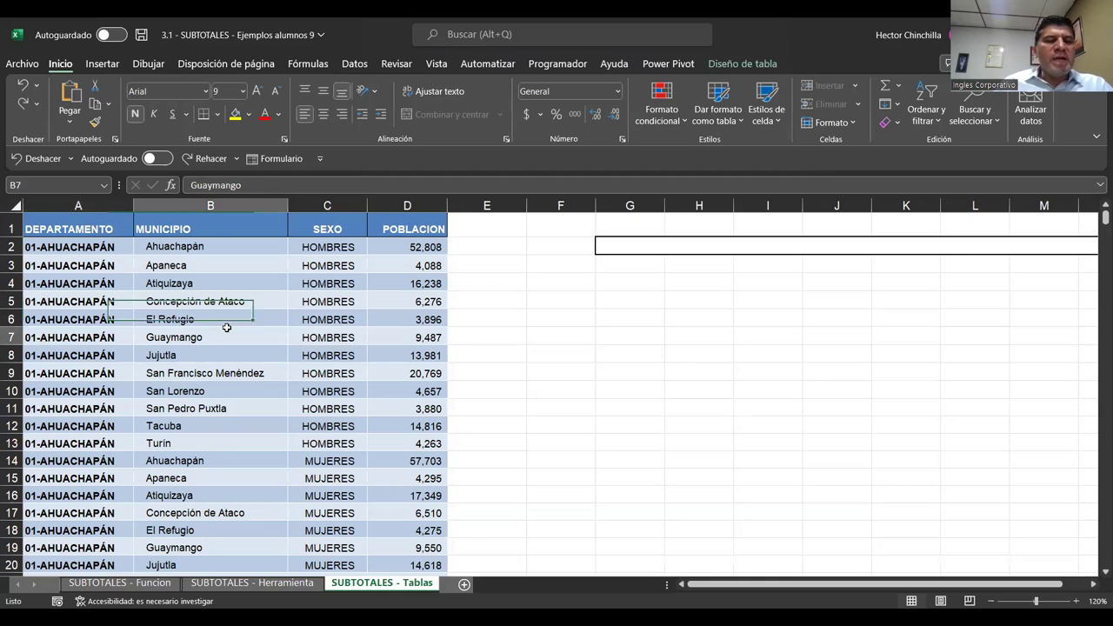
left_click(128, 265)
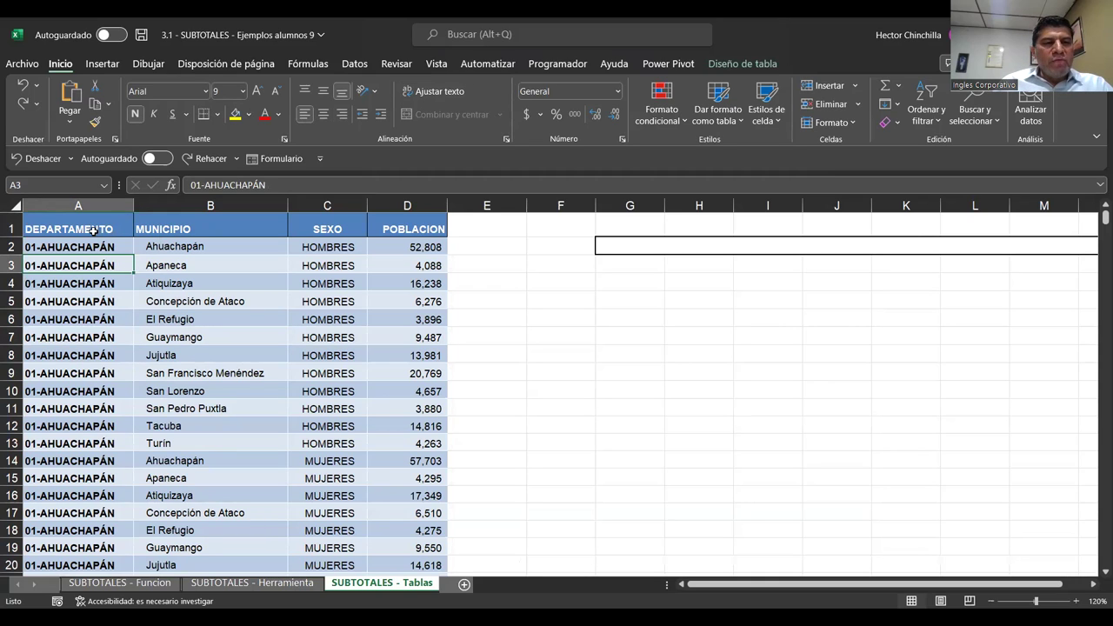
left_click(78, 304)
left_click(75, 252)
left_click(165, 246)
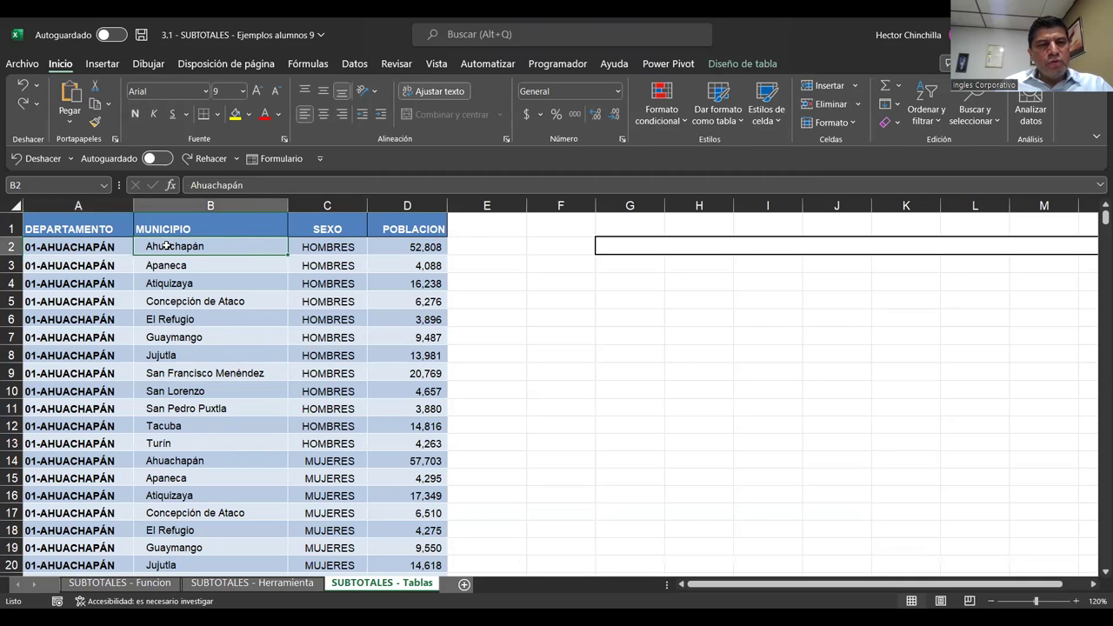
Convert the table to a normal range via Tabla > Convertir en rango, confirming with Sí.
right_click(165, 249)
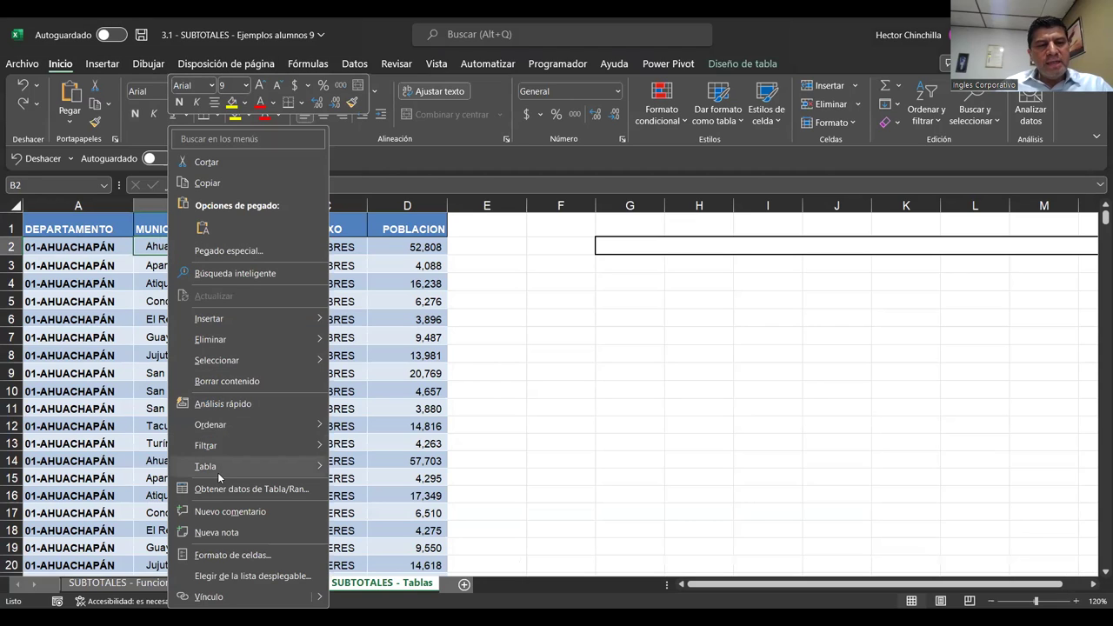
mouse_move(205, 465)
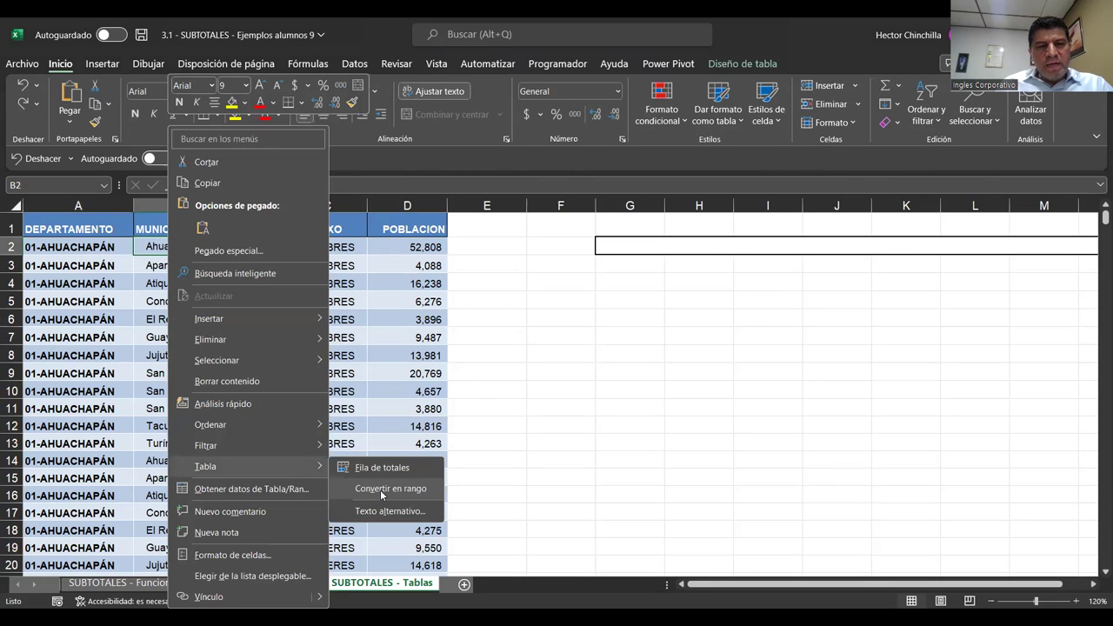
left_click(380, 490)
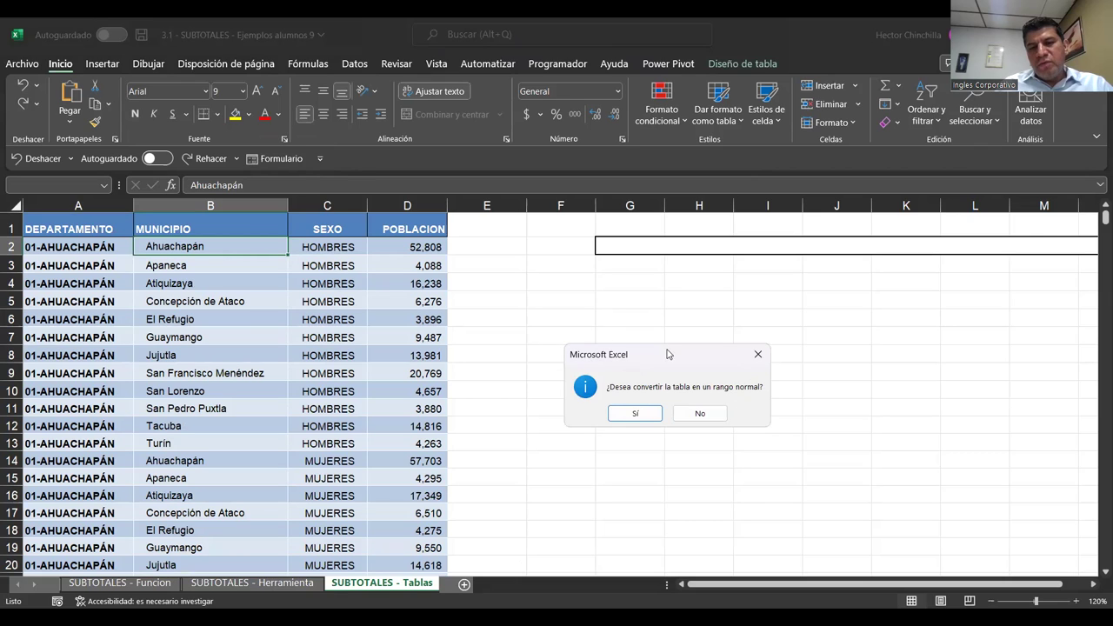
left_click(623, 413)
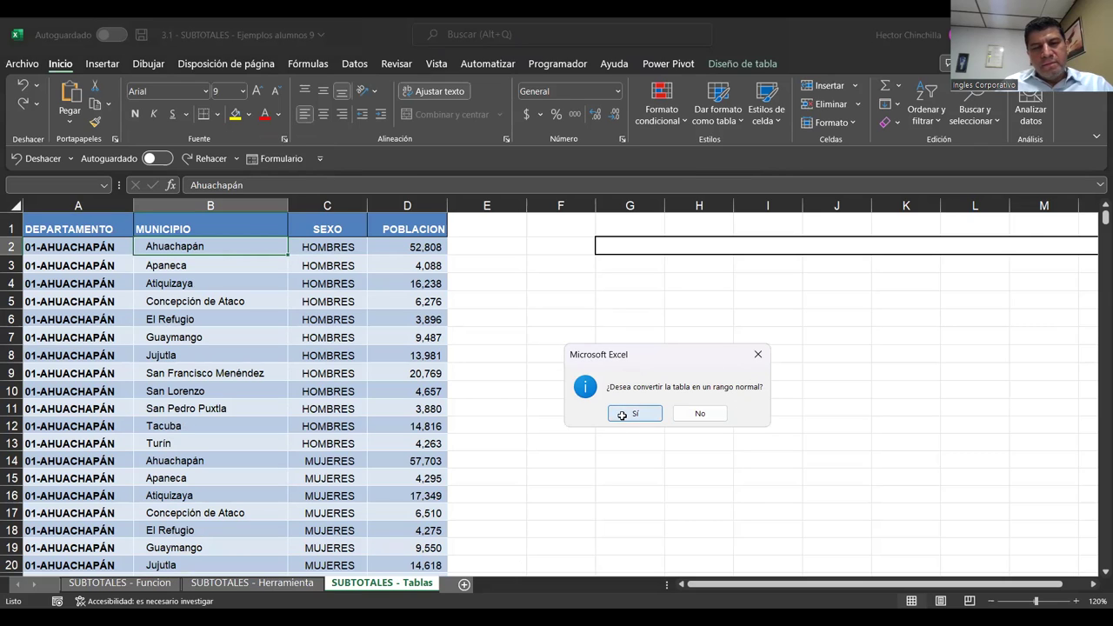
Browse the Atiquizaya, Concepción de Ataco and El Refugio rows, then return to header cell A1.
left_click(218, 283)
key("Left")
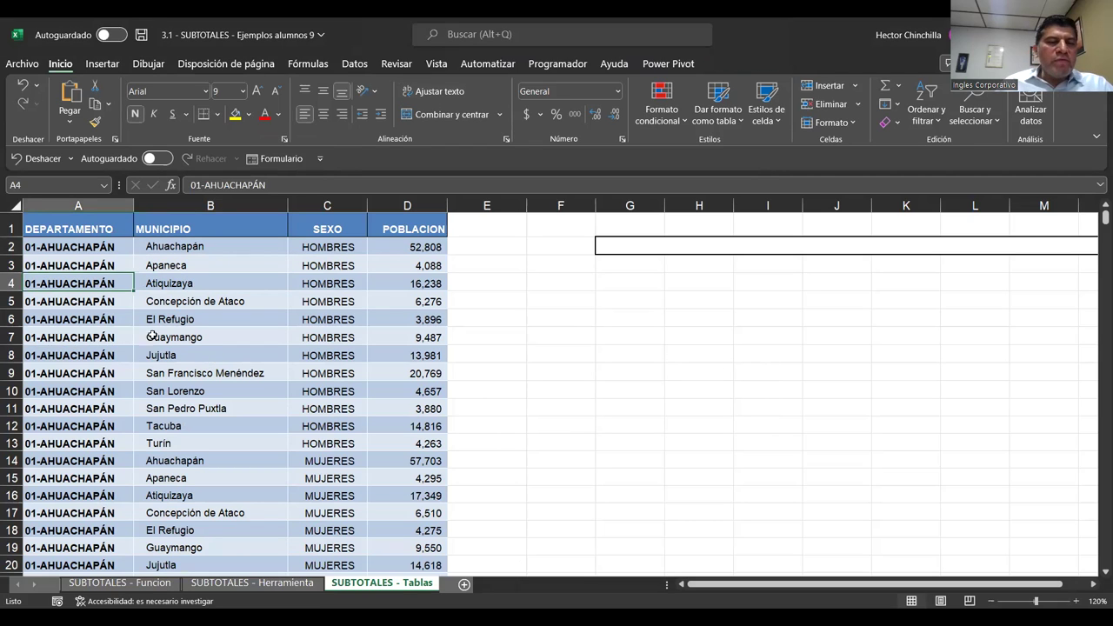
left_click(219, 302)
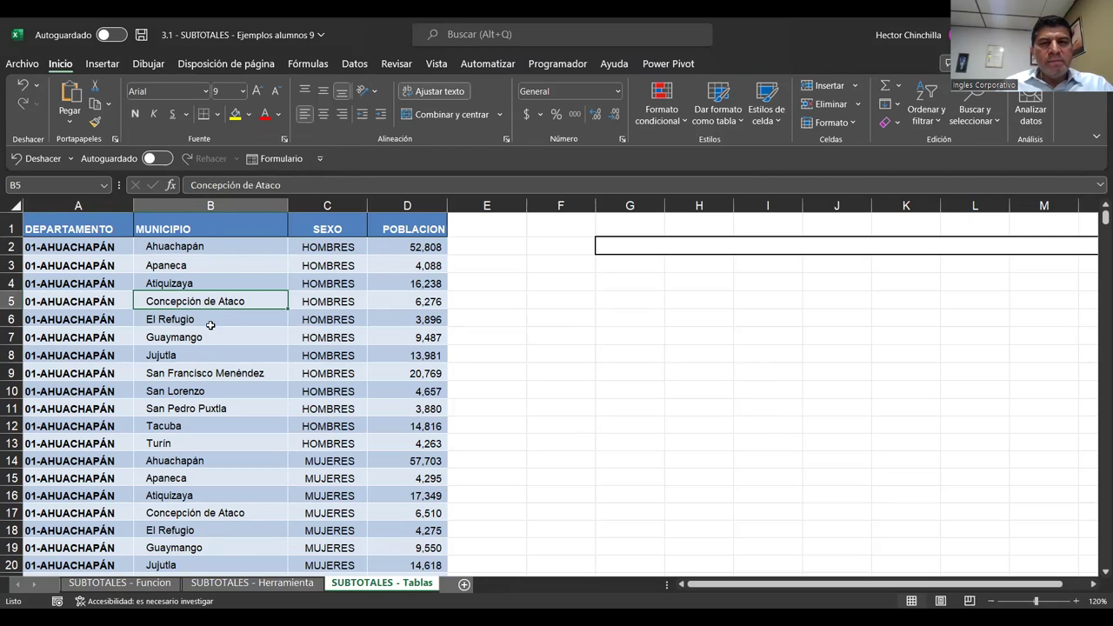
left_click(360, 280)
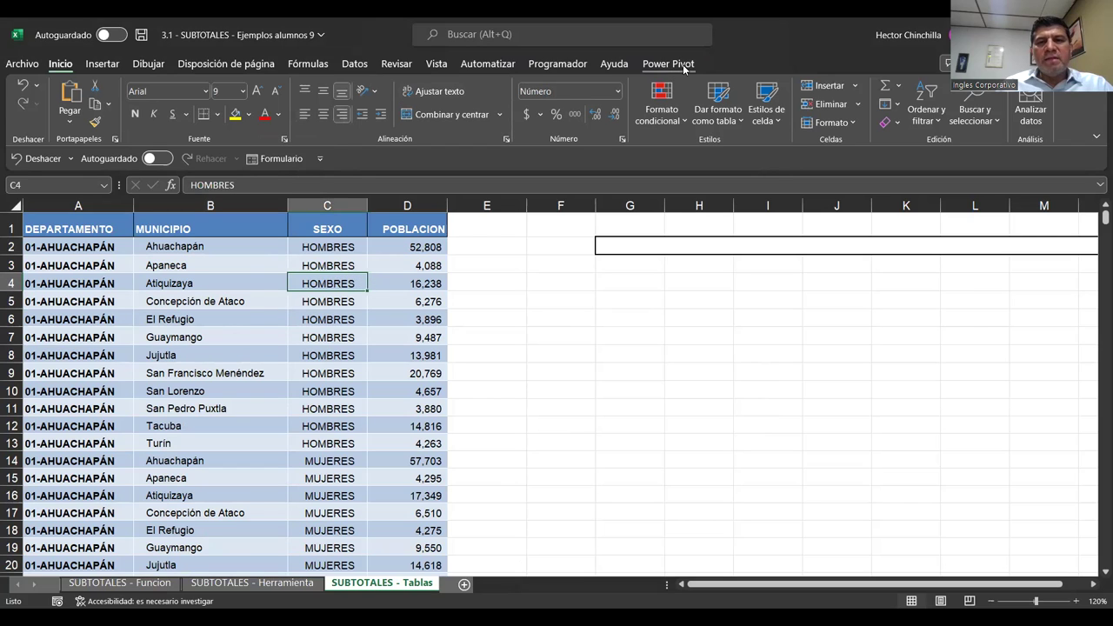
left_click(242, 313)
left_click(159, 277)
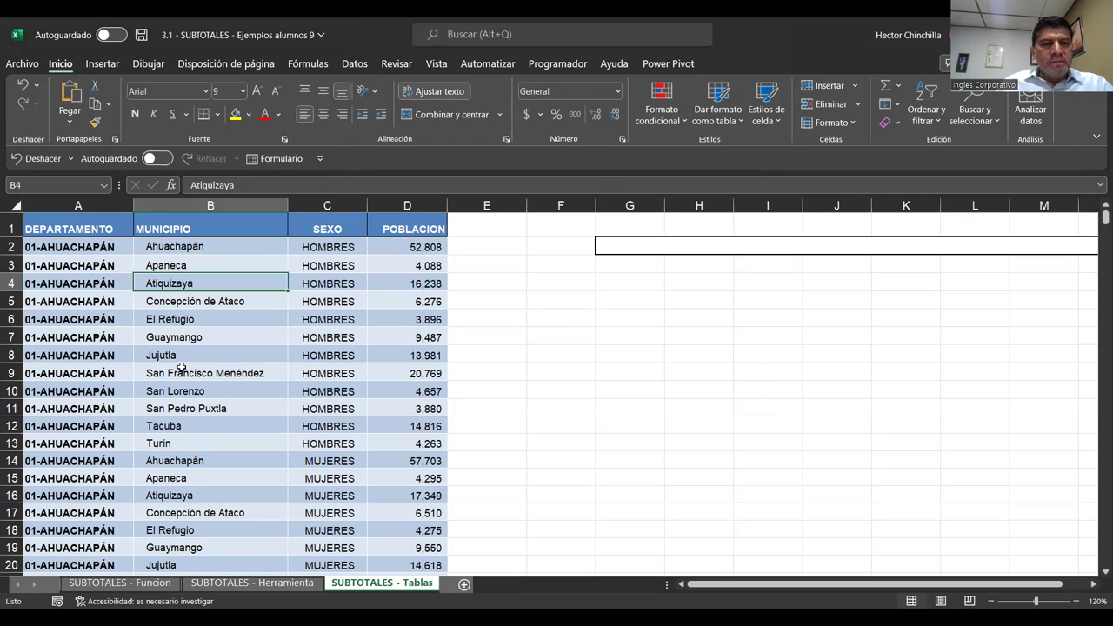
key("ctrl+Home")
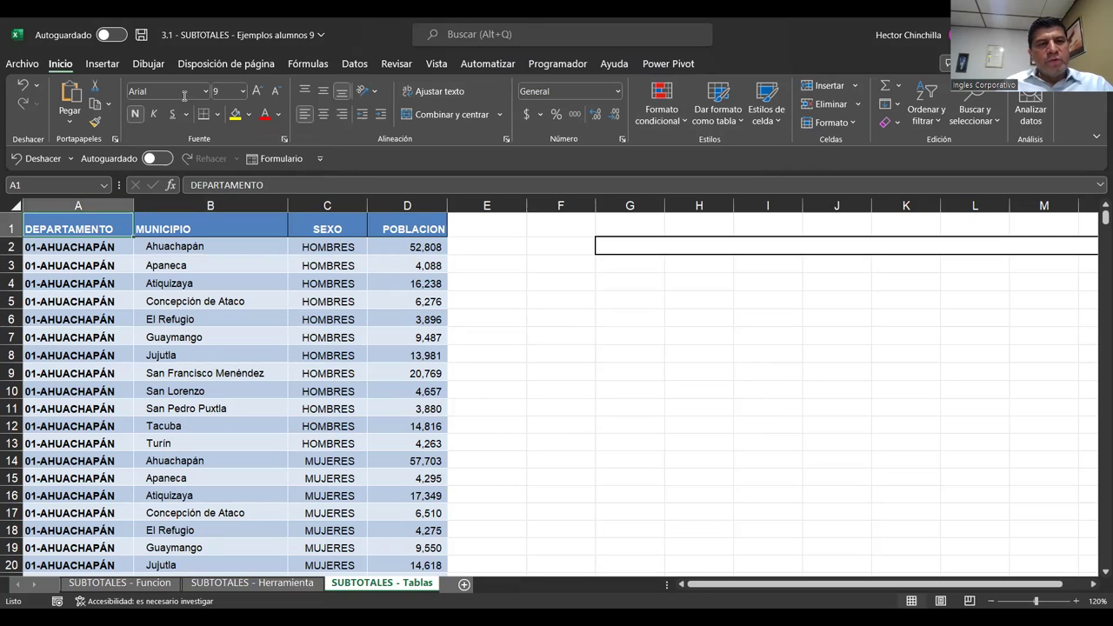
Apply Suma subtotals of POBLACION at each change in DEPARTAMENTO via Datos > Esquema > Subtotal.
left_click(353, 65)
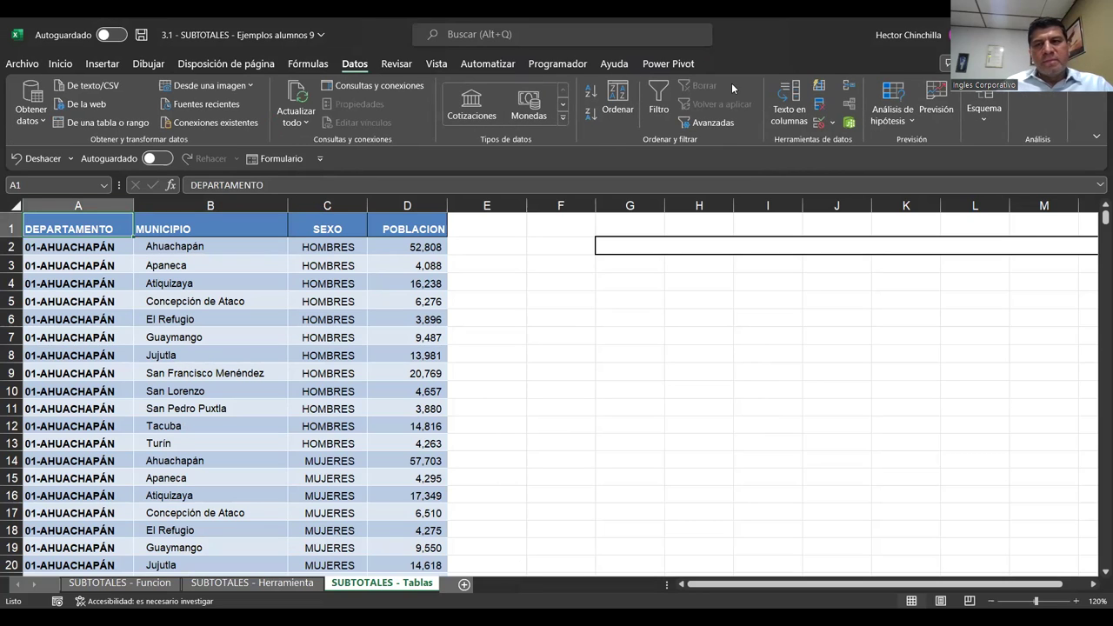
left_click(981, 111)
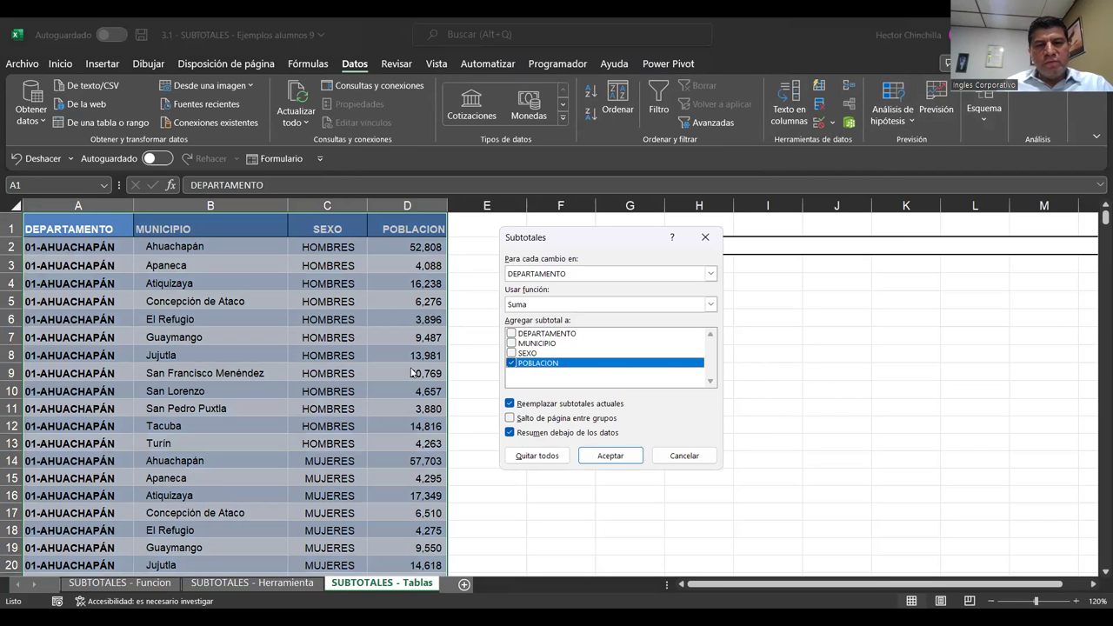
left_click(609, 456)
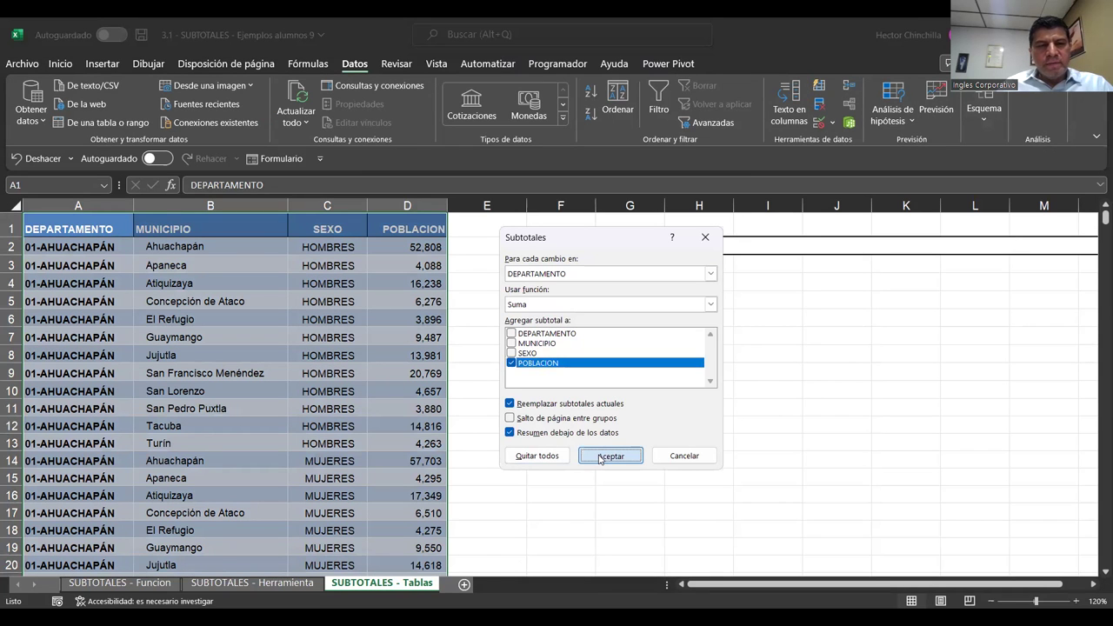
left_click(225, 367)
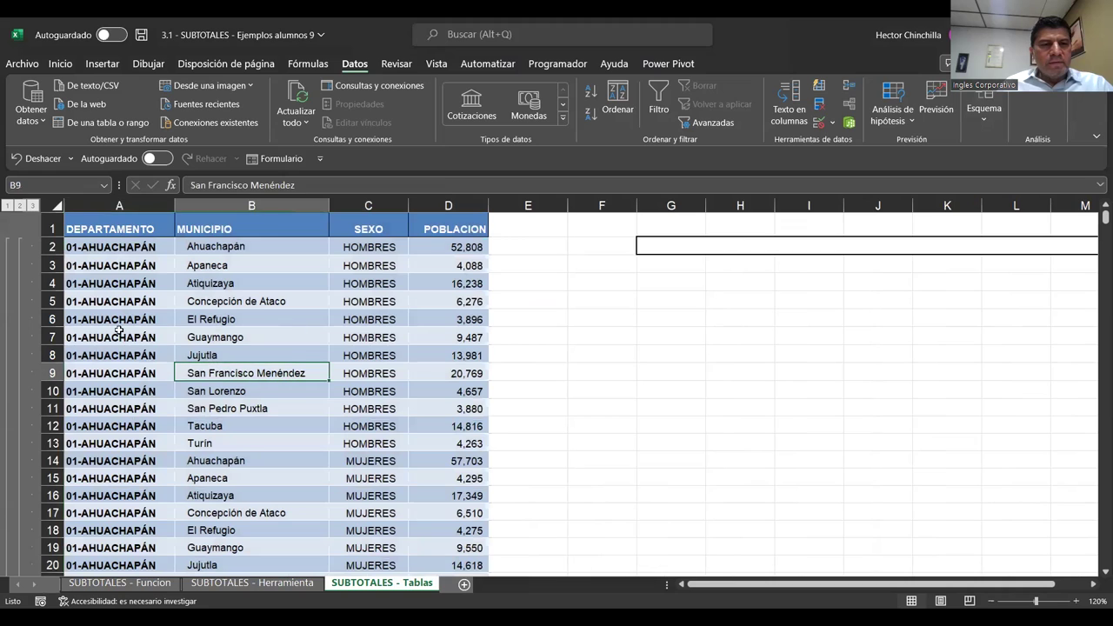
Collapse the outline to department totals, then undo both the collapse and the subtotals.
left_click(19, 206)
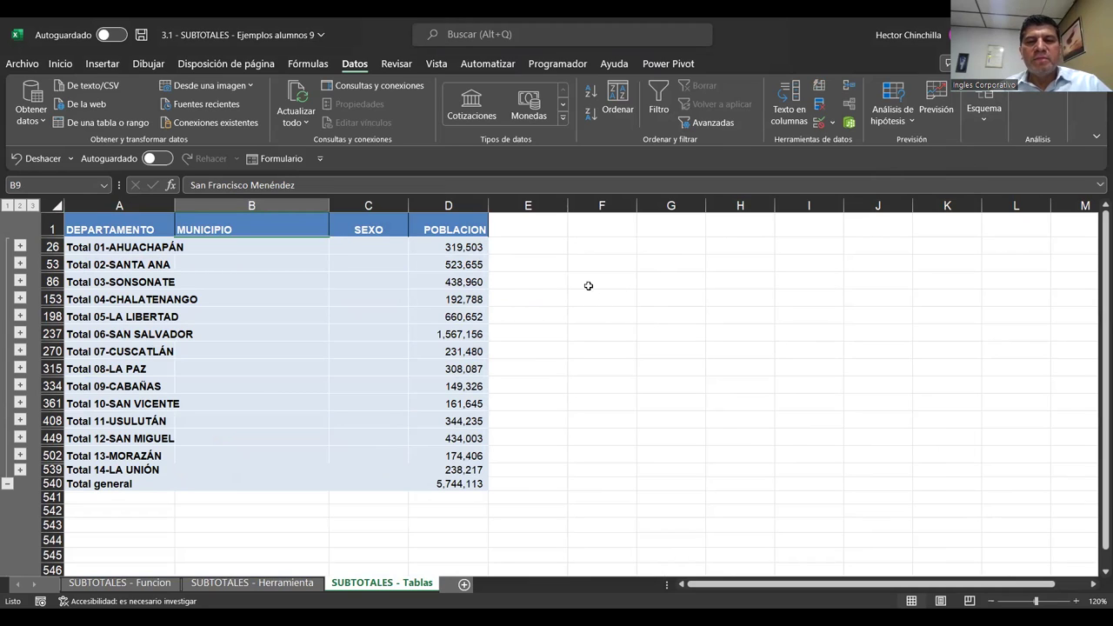
left_click(301, 303)
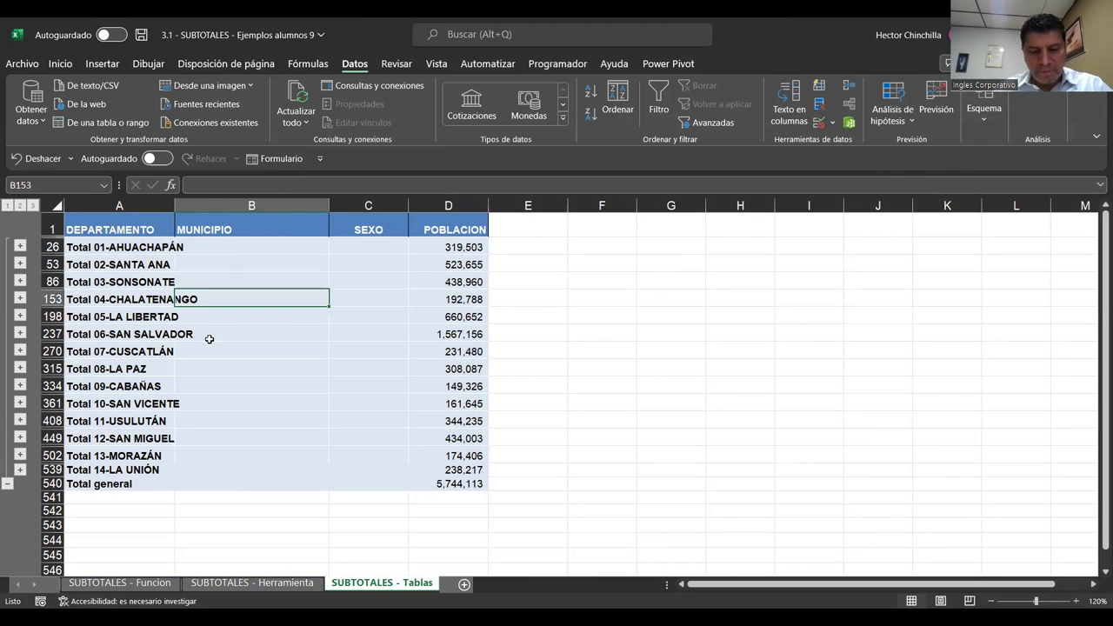
key("ctrl+z")
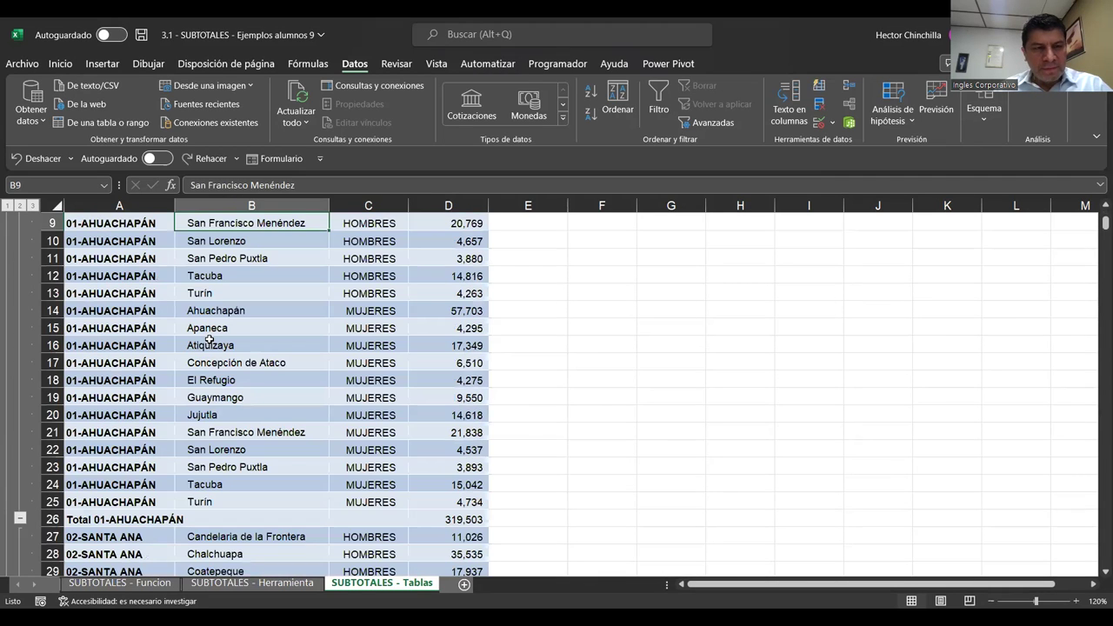
key("ctrl+z")
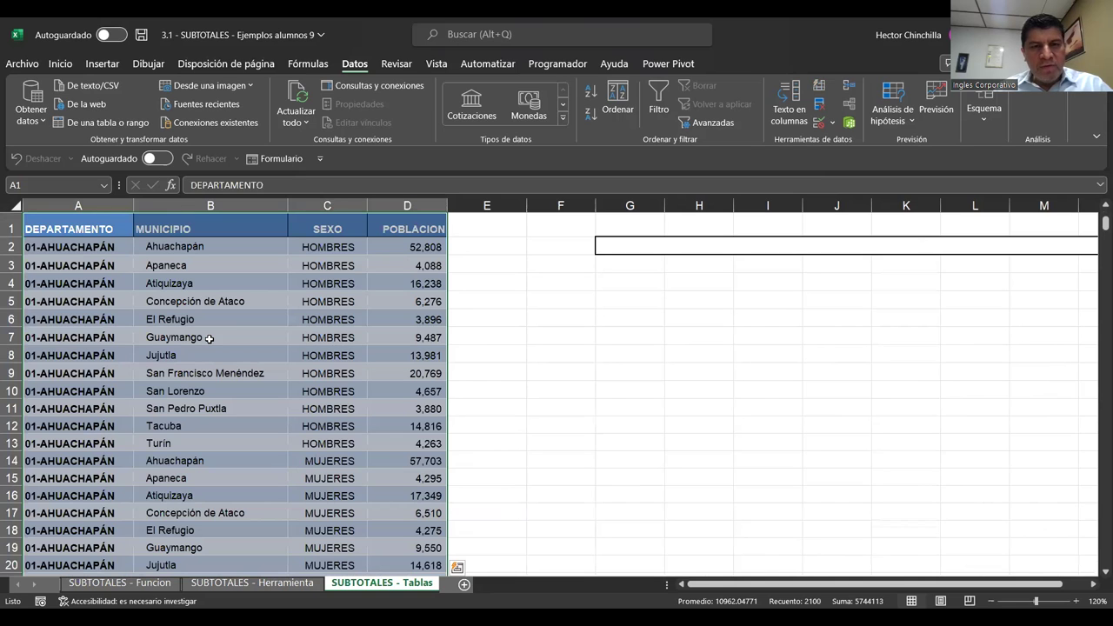
left_click(213, 373)
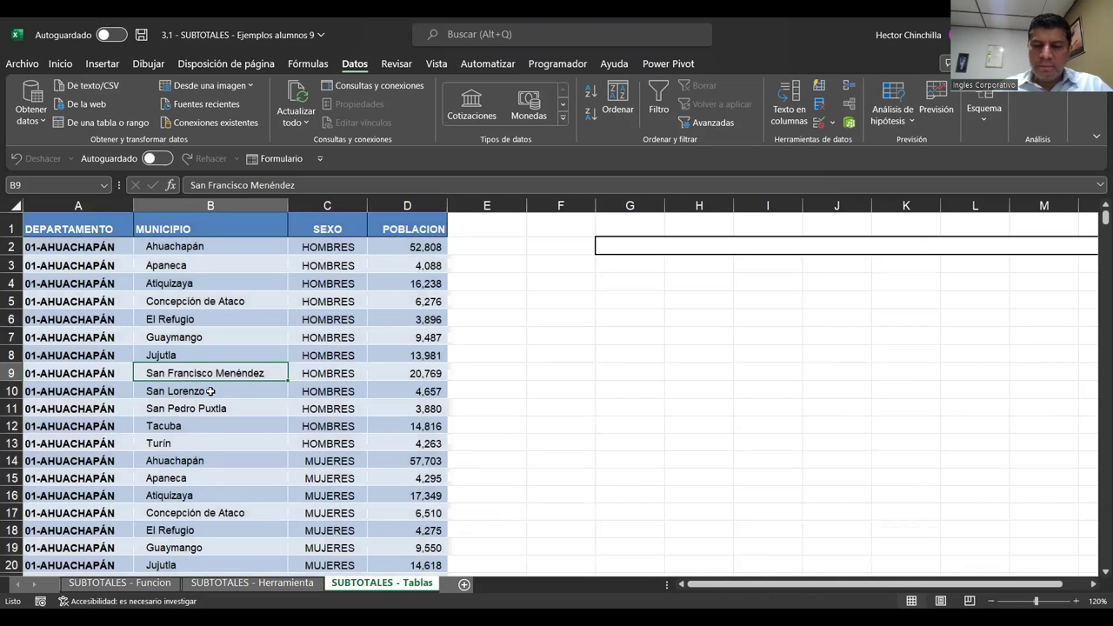
key("ctrl+End")
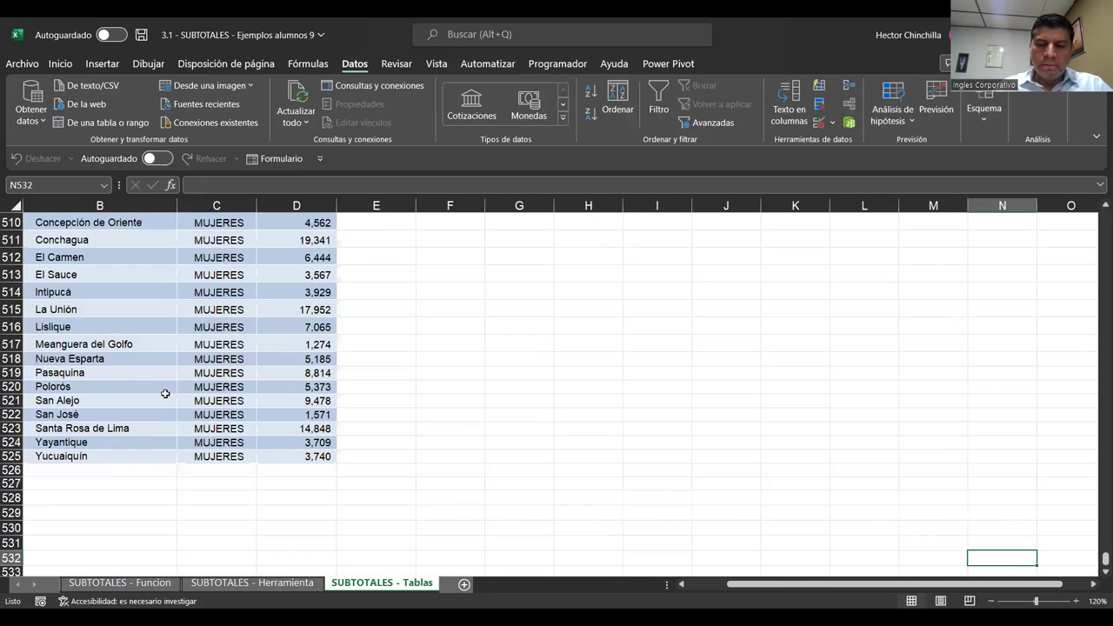
key("ctrl+Home")
left_click(162, 341)
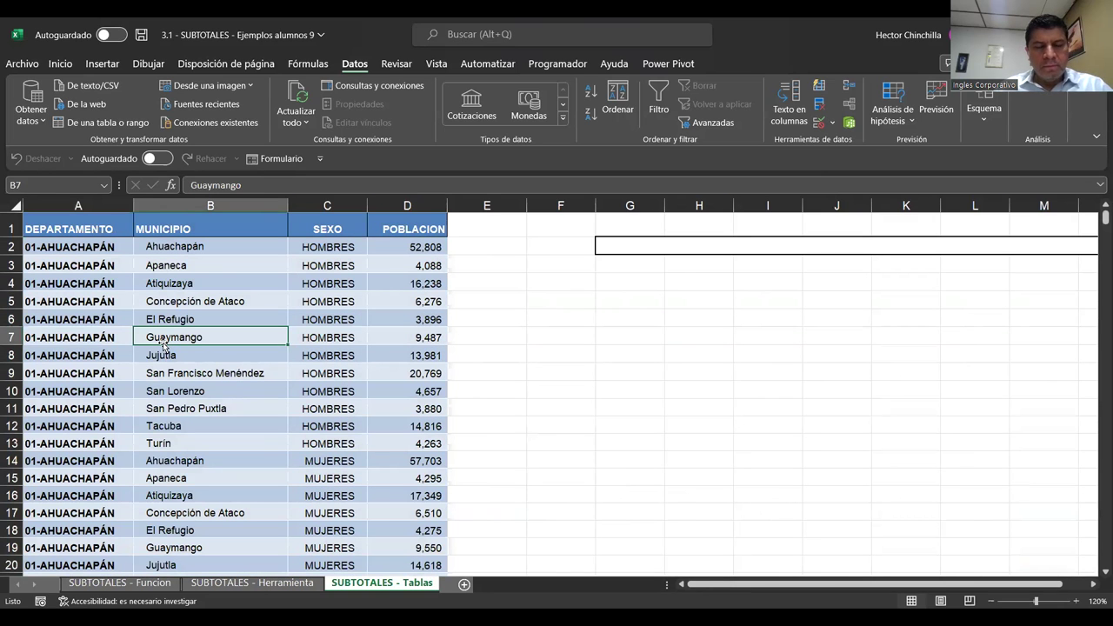
key("ctrl+End")
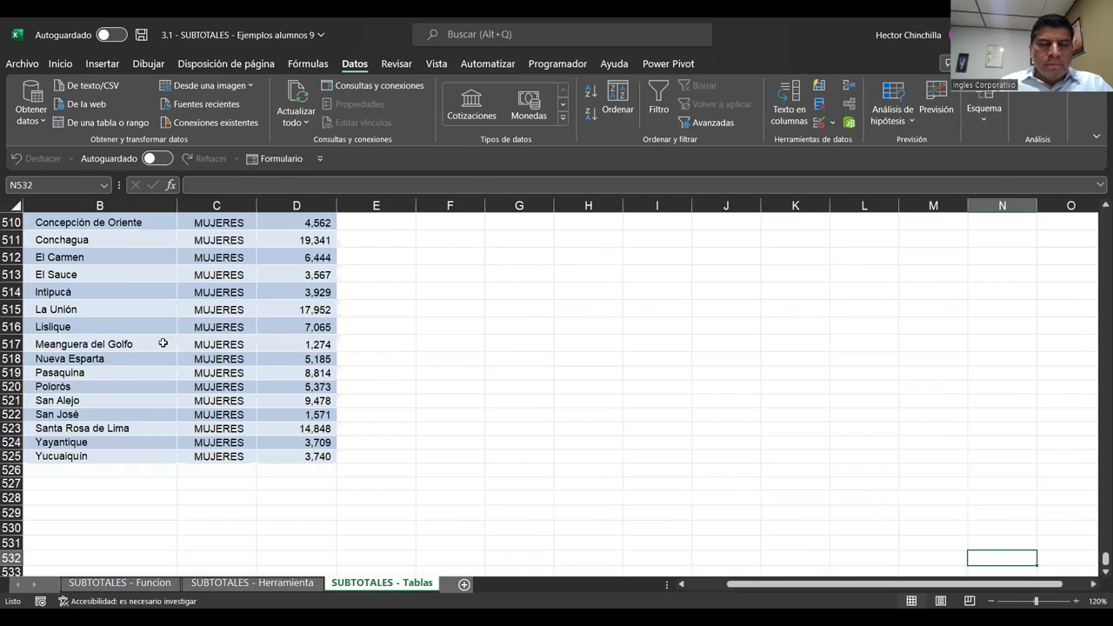
key("ctrl+Home")
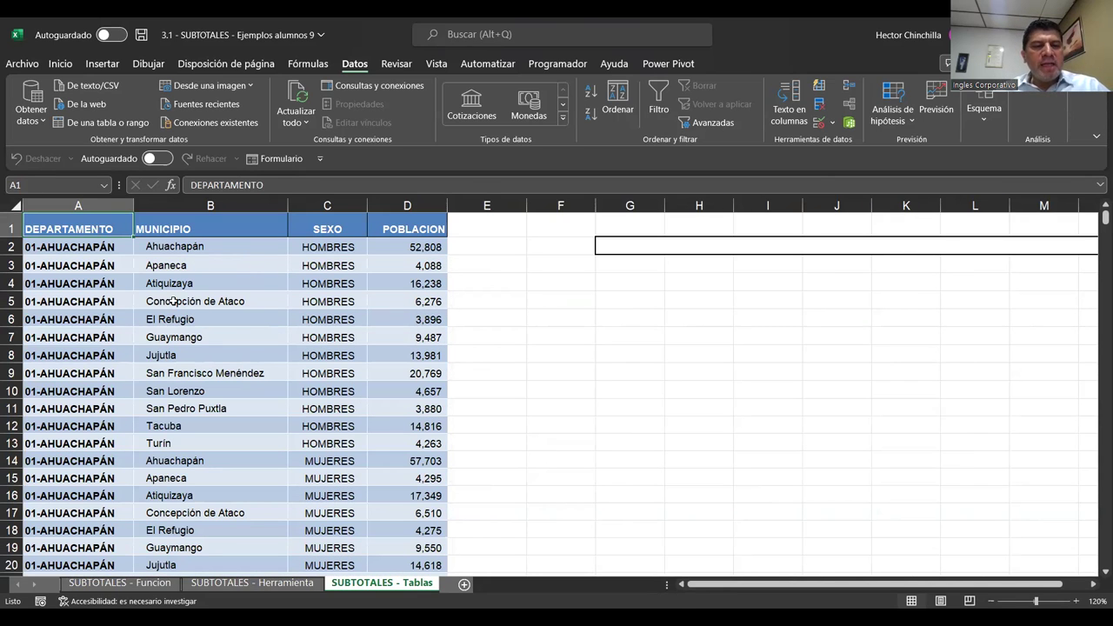
scroll(218, 319, "down", 2)
scroll(221, 324, "up", 2)
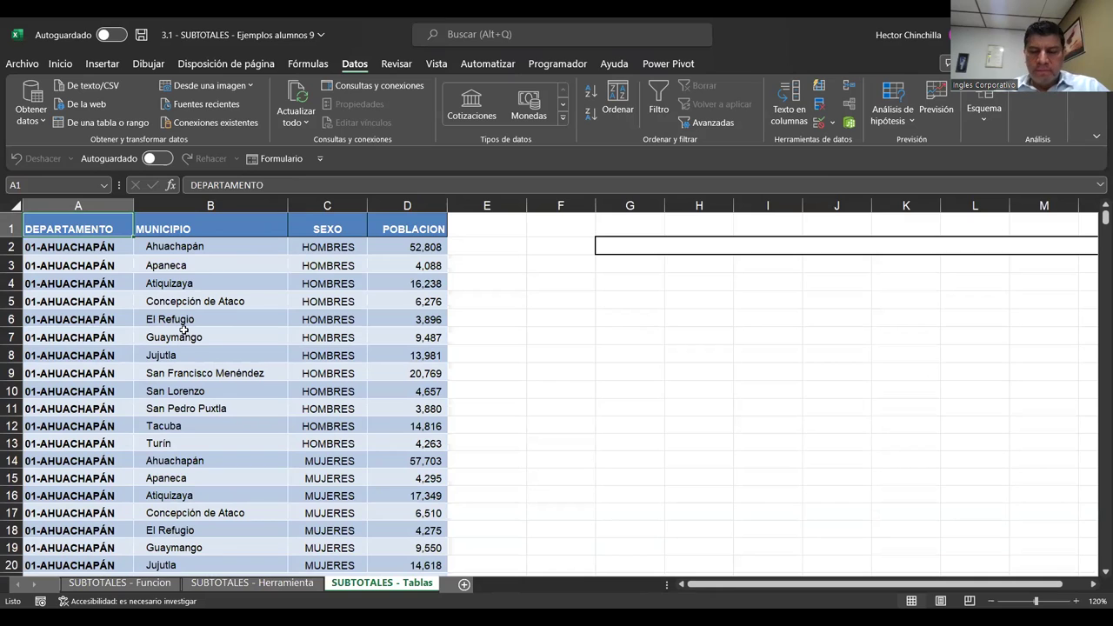
key("shift+Right")
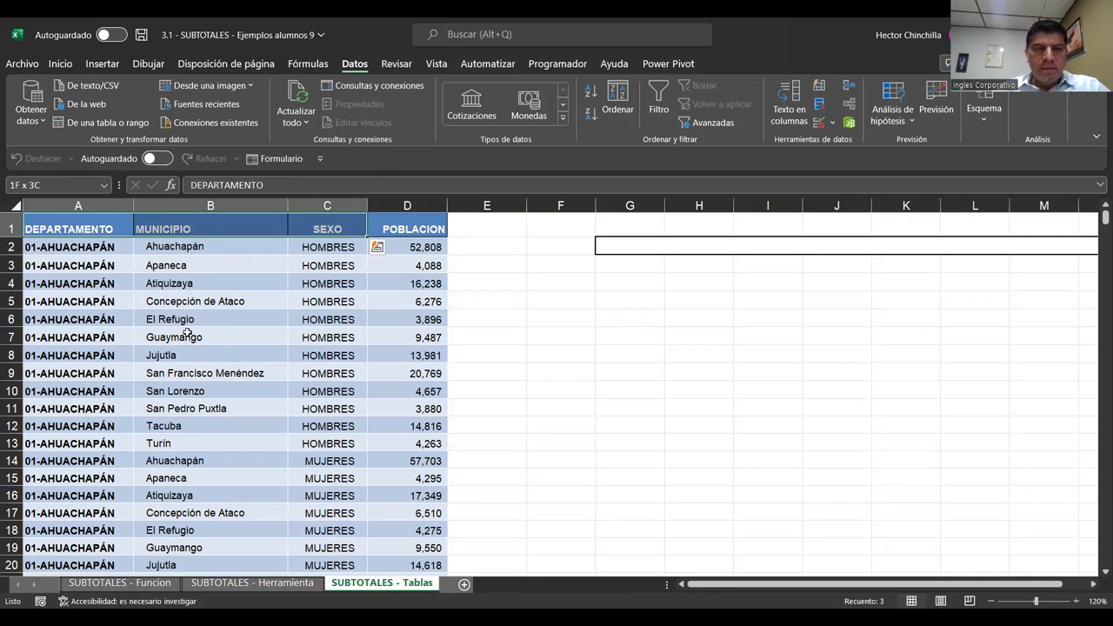
key("Down")
key("Up")
key("Down")
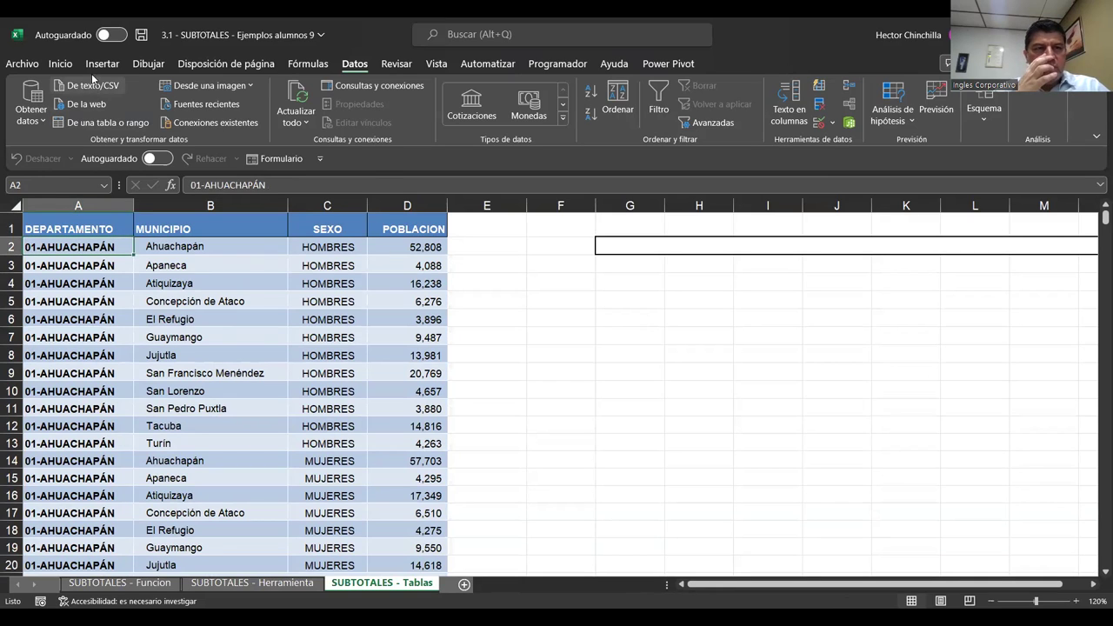
Convert the range A1:D525 into a table with headers and check its extent.
left_click(92, 66)
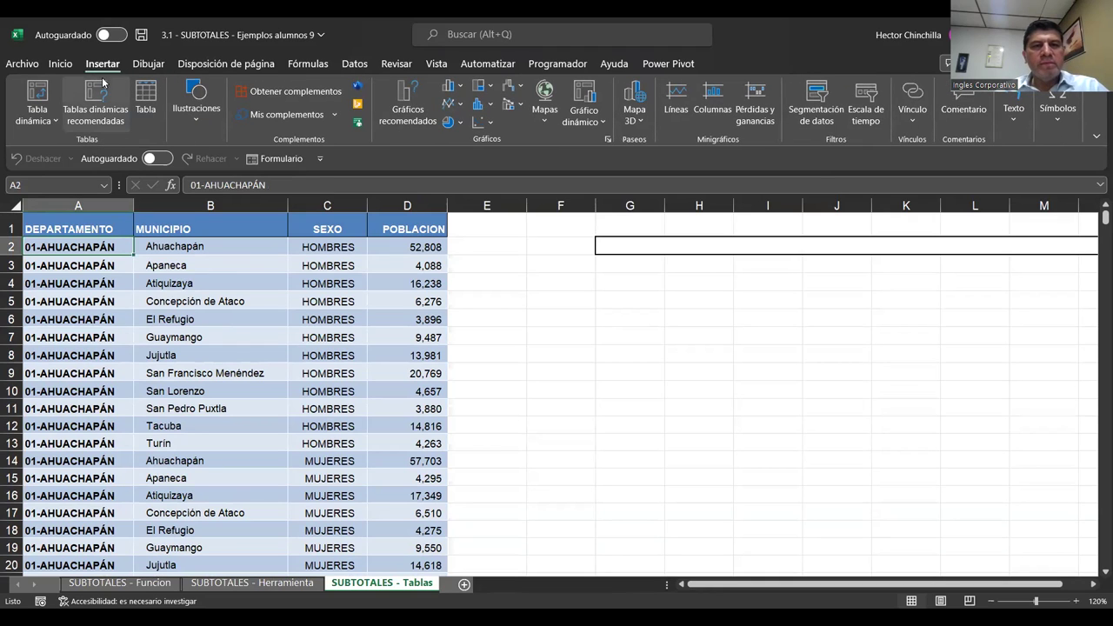
left_click(145, 104)
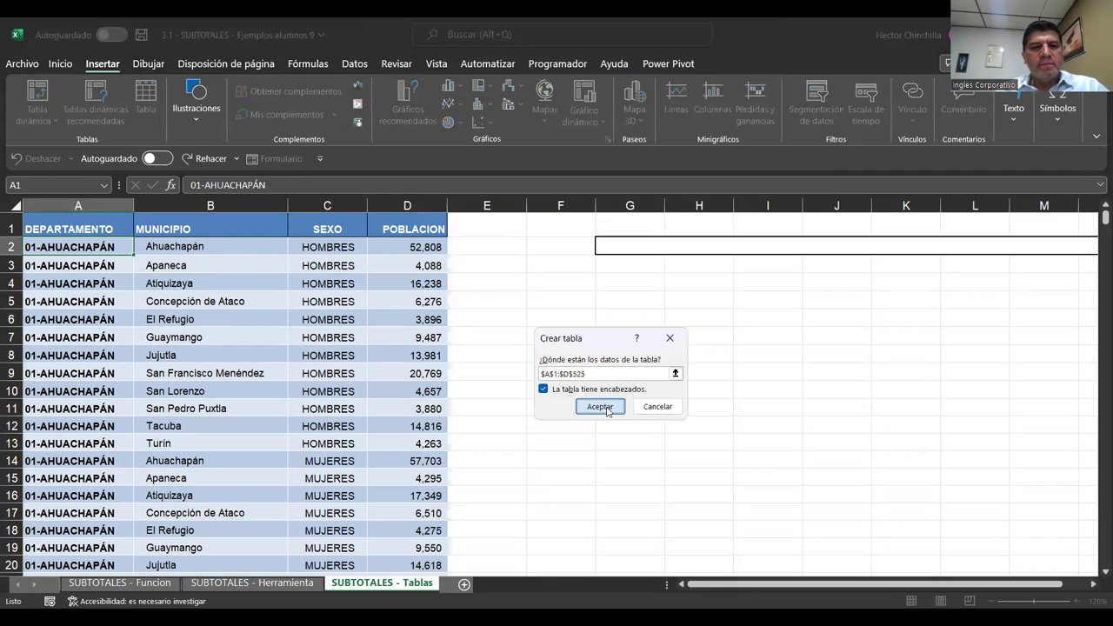
left_click(608, 407)
left_click(313, 289)
left_click(179, 339)
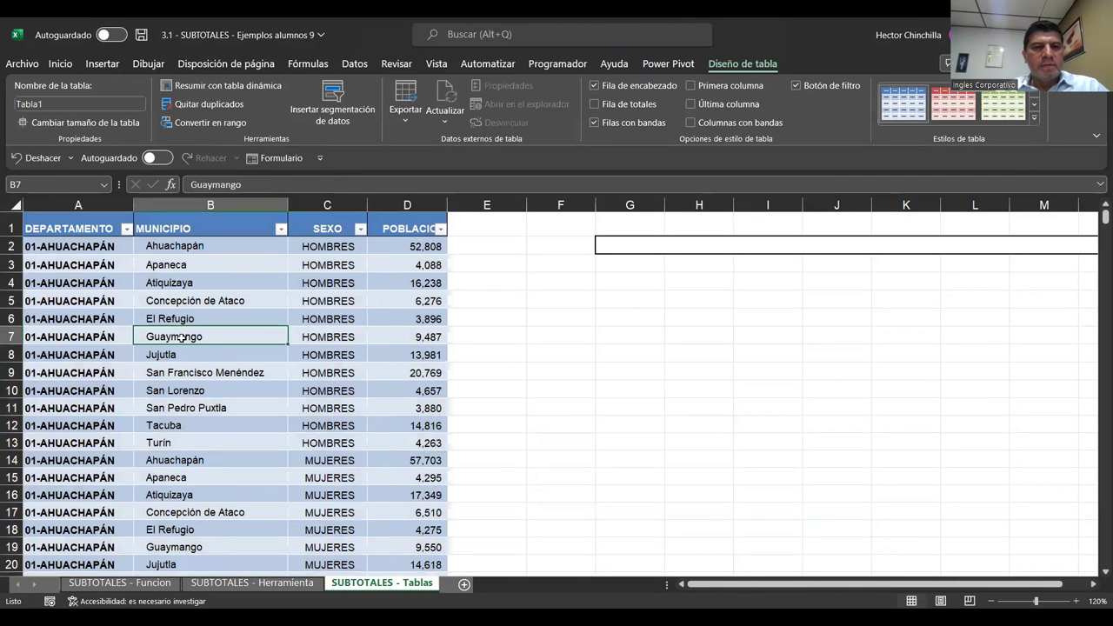
key("ctrl+End")
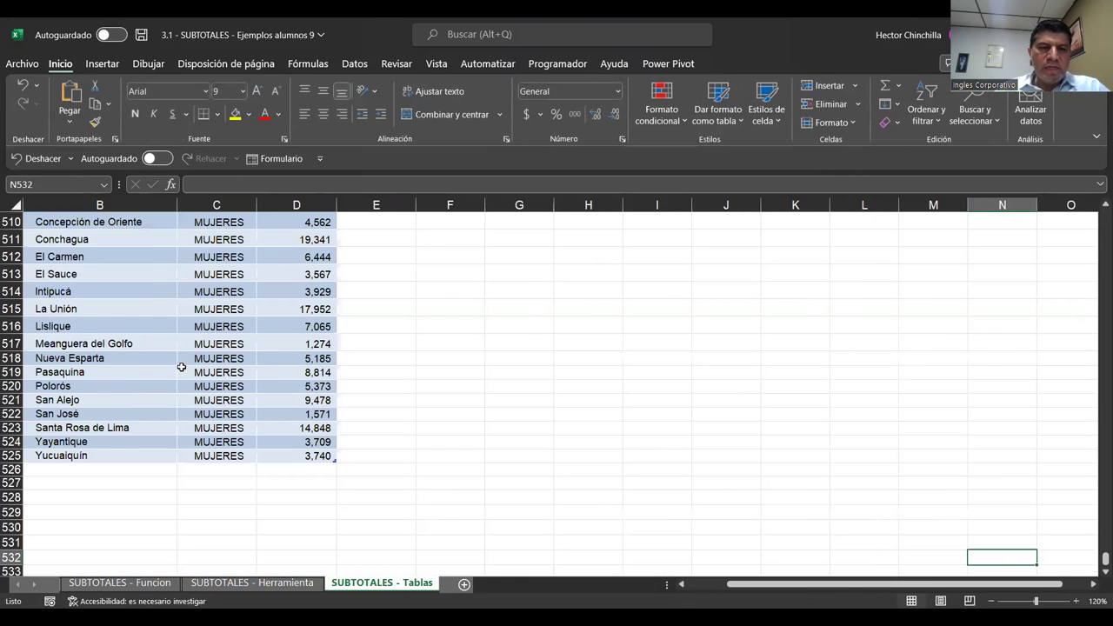
key("ctrl+Home")
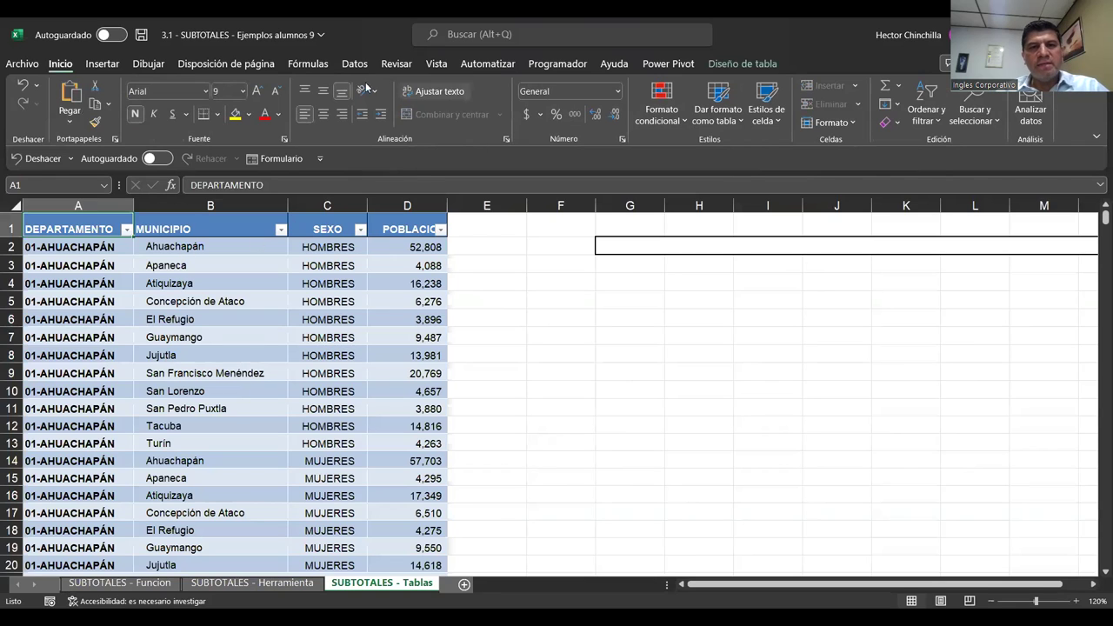
Switch off the table's header filter buttons with Datos > Filtro.
left_click(352, 66)
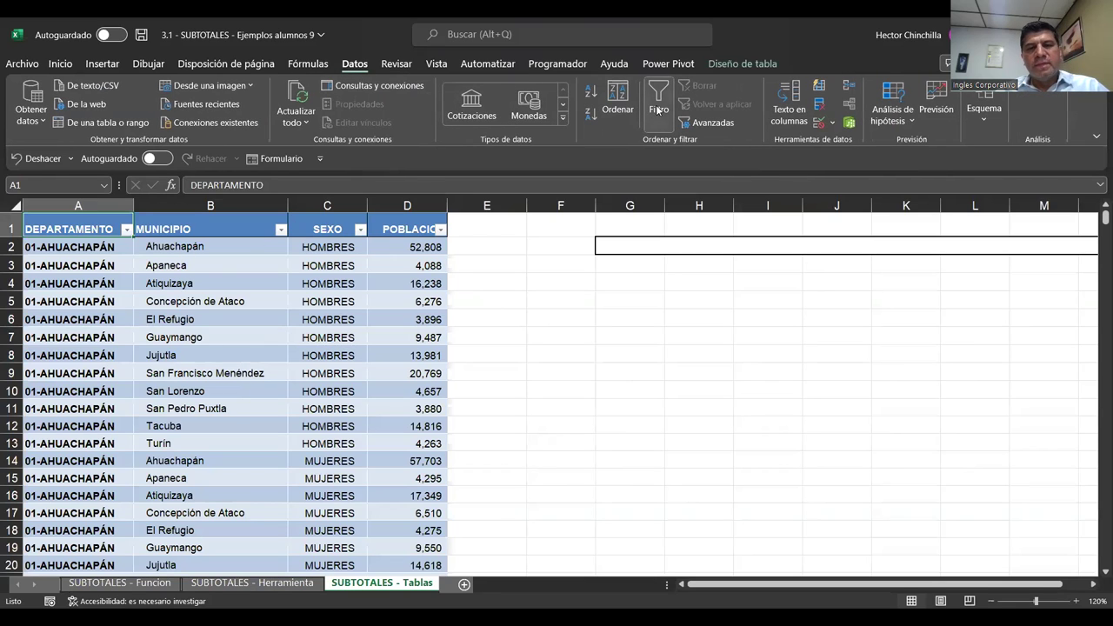
left_click(658, 111)
left_click(113, 300)
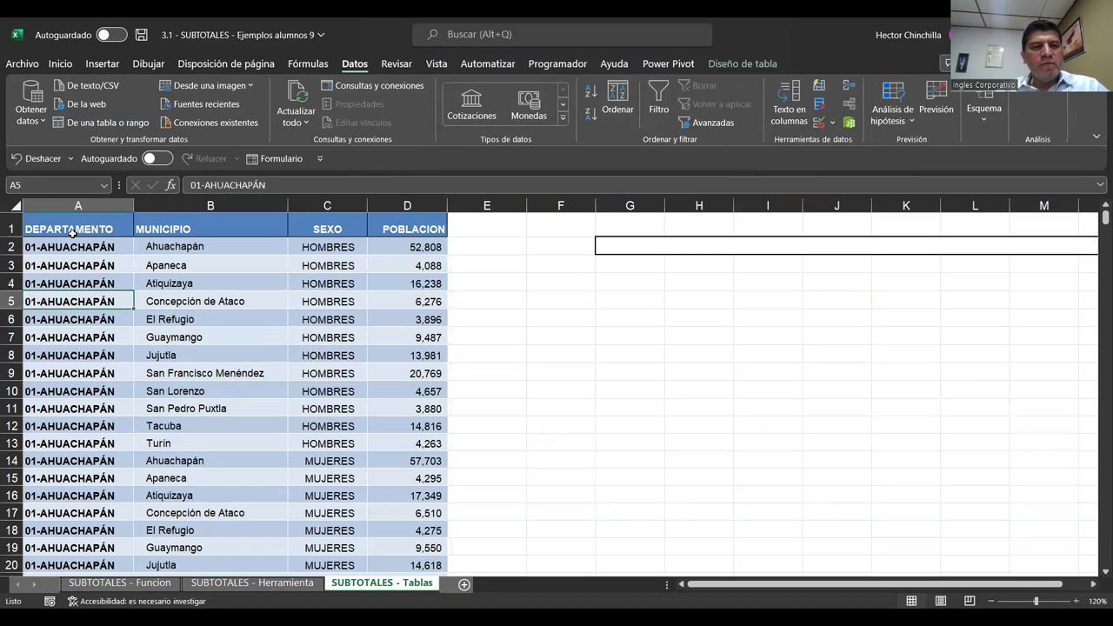
left_click(72, 233)
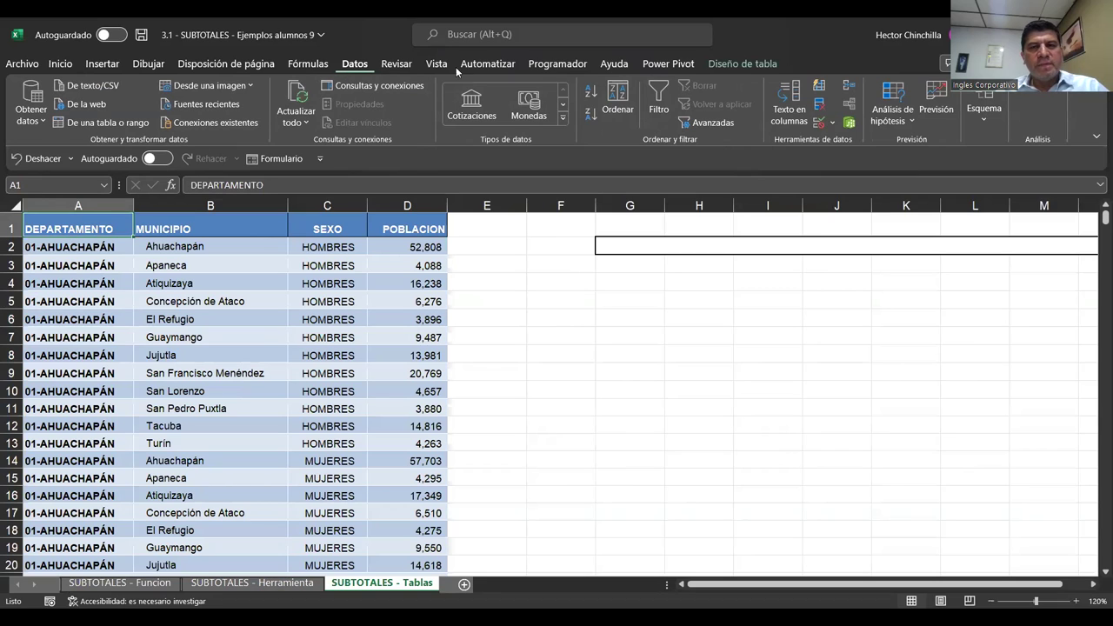
Check Datos > Esquema for Subtotal, then review the Diseño de tabla options and the table's shortcut menu.
left_click(982, 113)
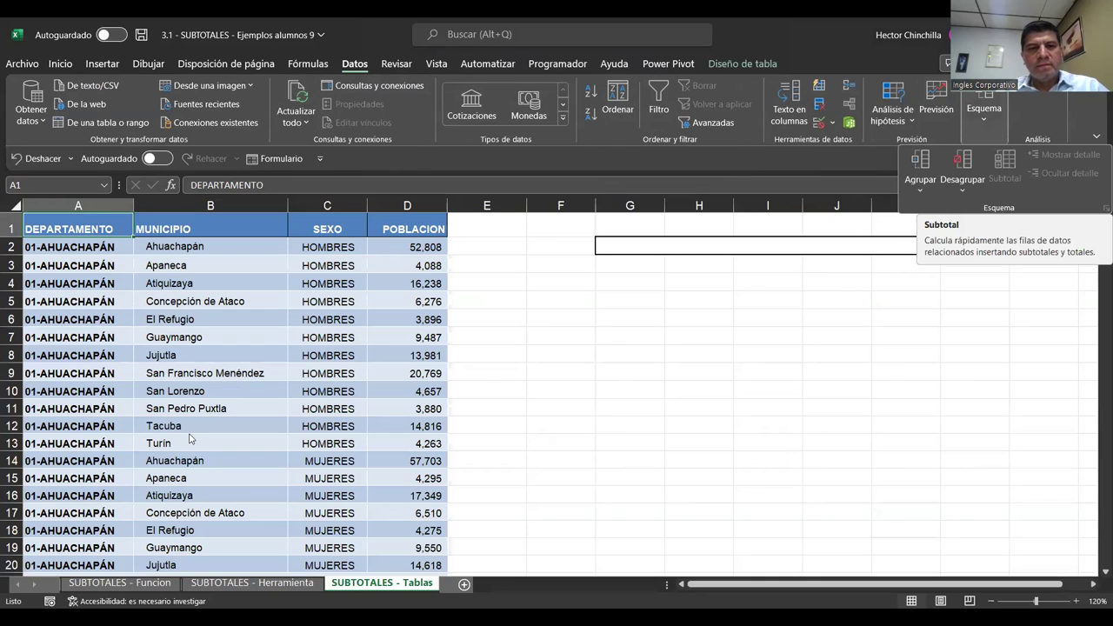
left_click(111, 300)
left_click(721, 63)
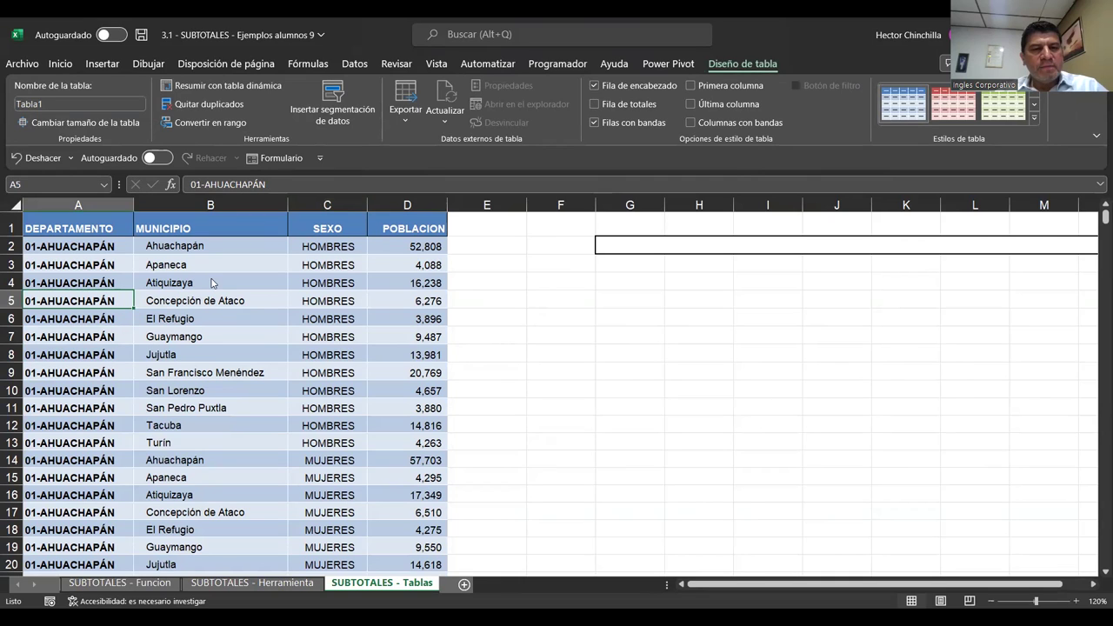
right_click(211, 283)
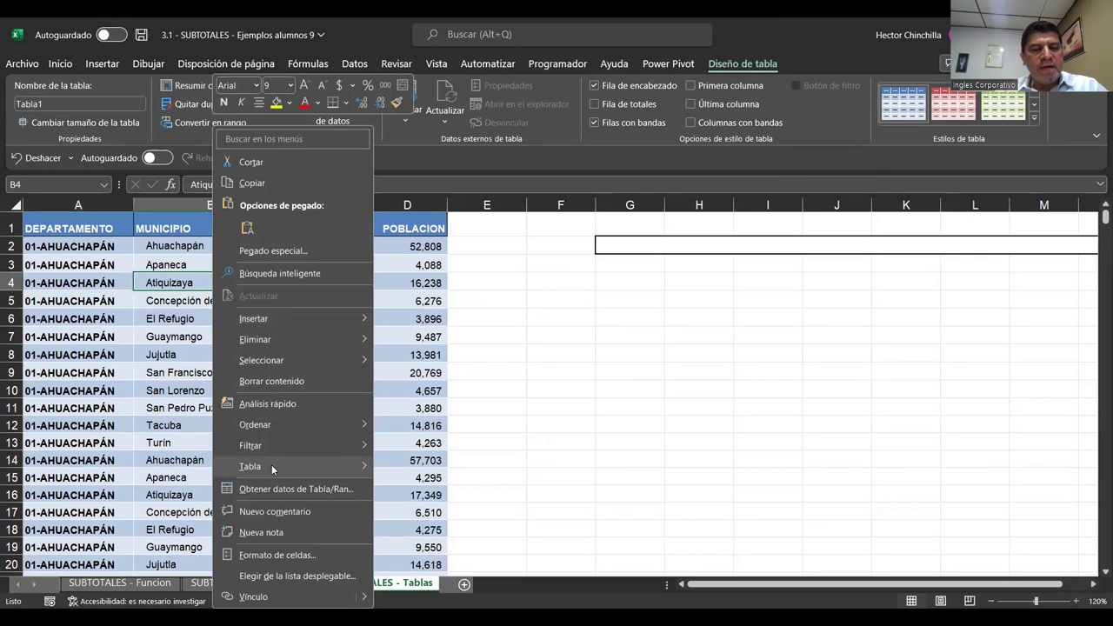
mouse_move(249, 466)
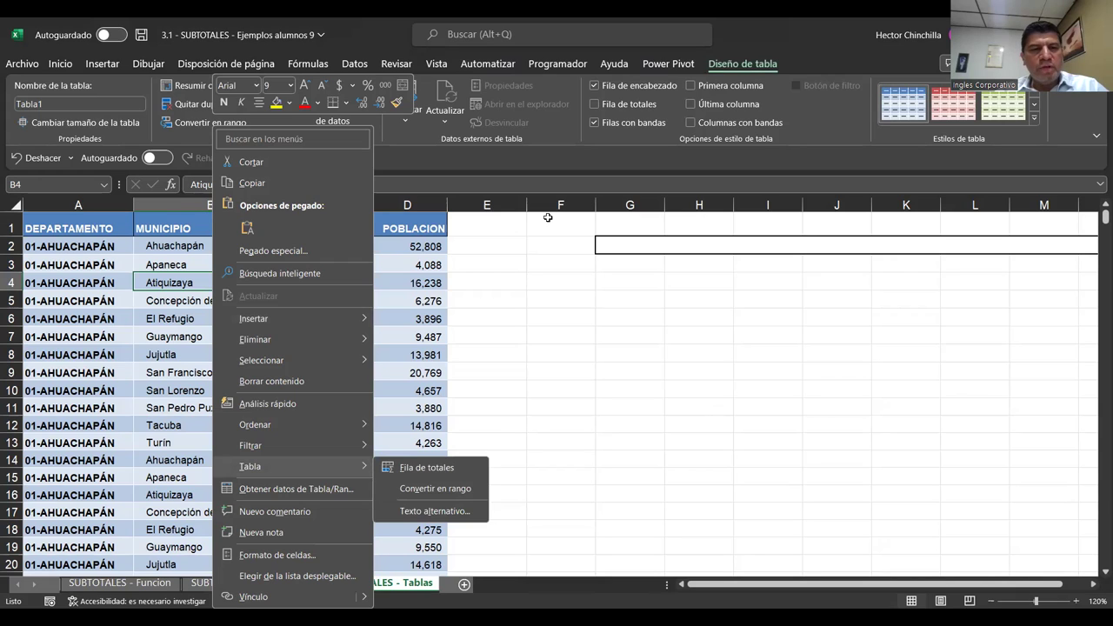
Try Diseño de tabla > Convertir en rango, then cancel the conversion.
key("Escape")
key("Down")
left_click(165, 267)
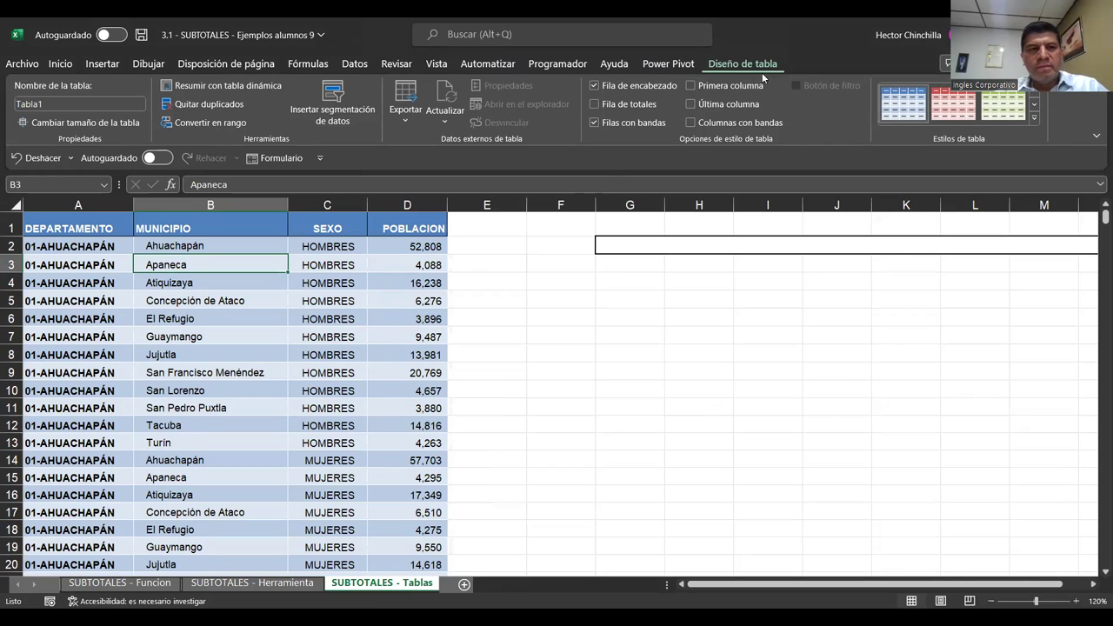
left_click(216, 126)
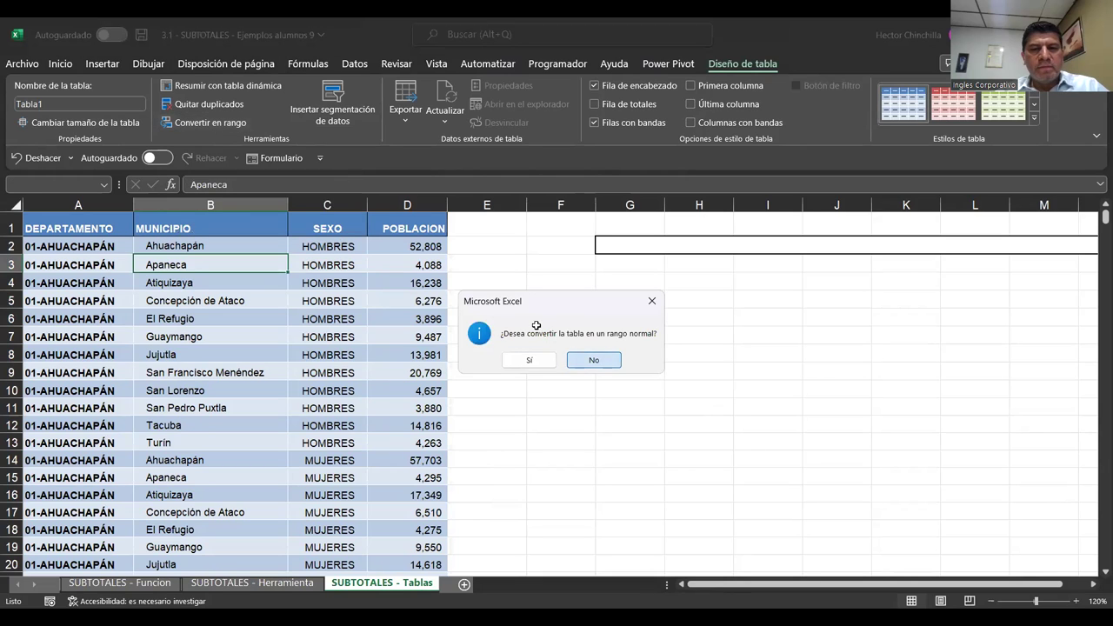
key("Escape")
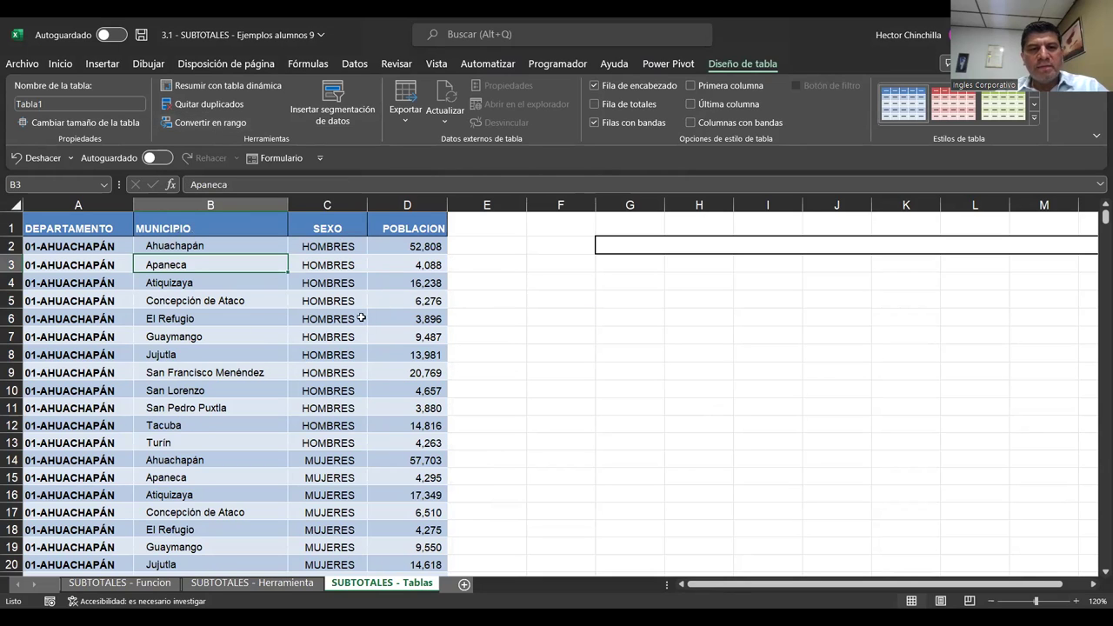
Select a table cell and choose Convertir en rango again to show the confirmation prompt.
left_click(208, 324)
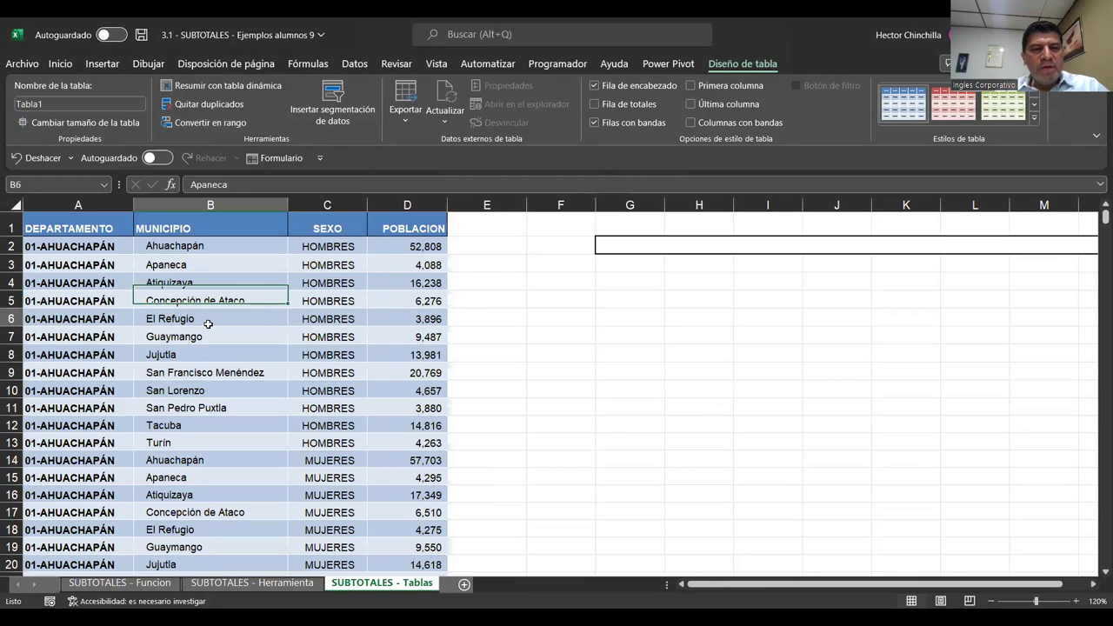
right_click(190, 318)
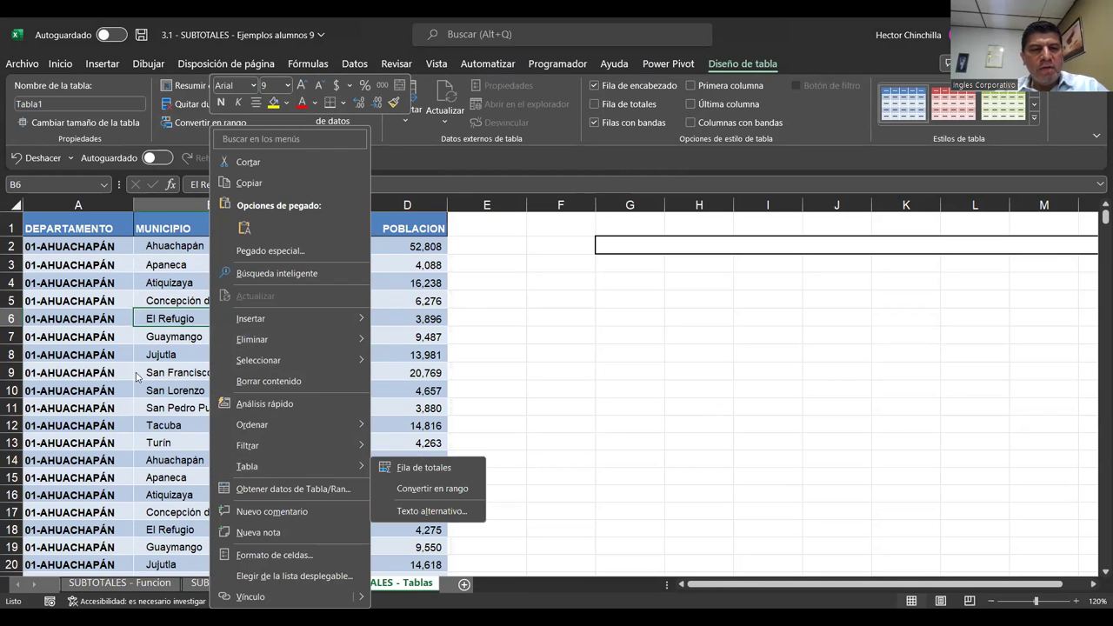
left_click(183, 308)
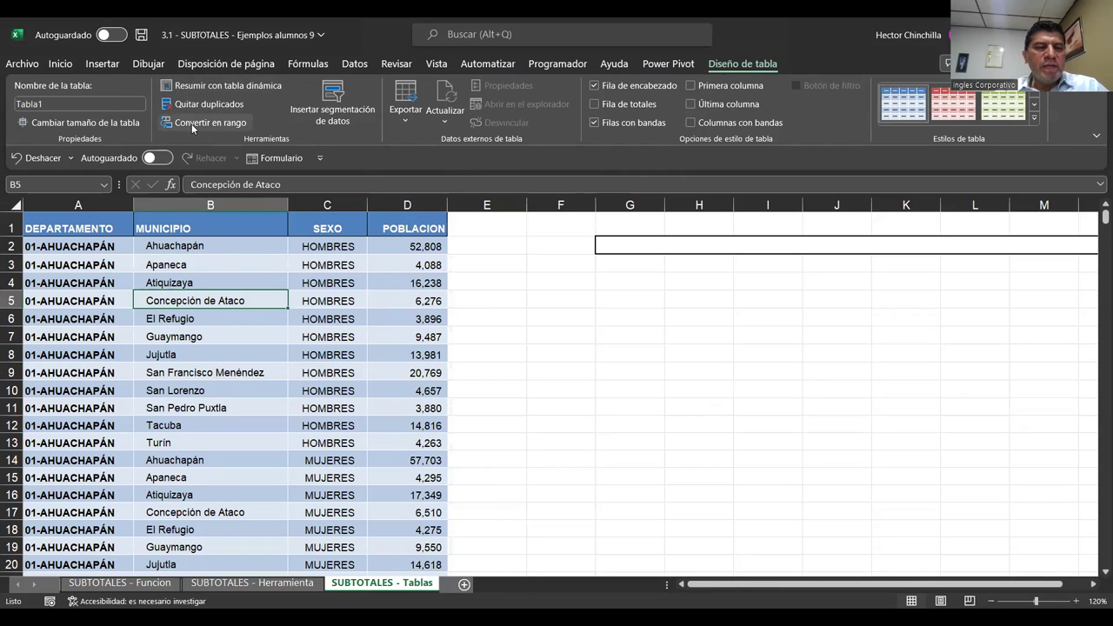
left_click(191, 123)
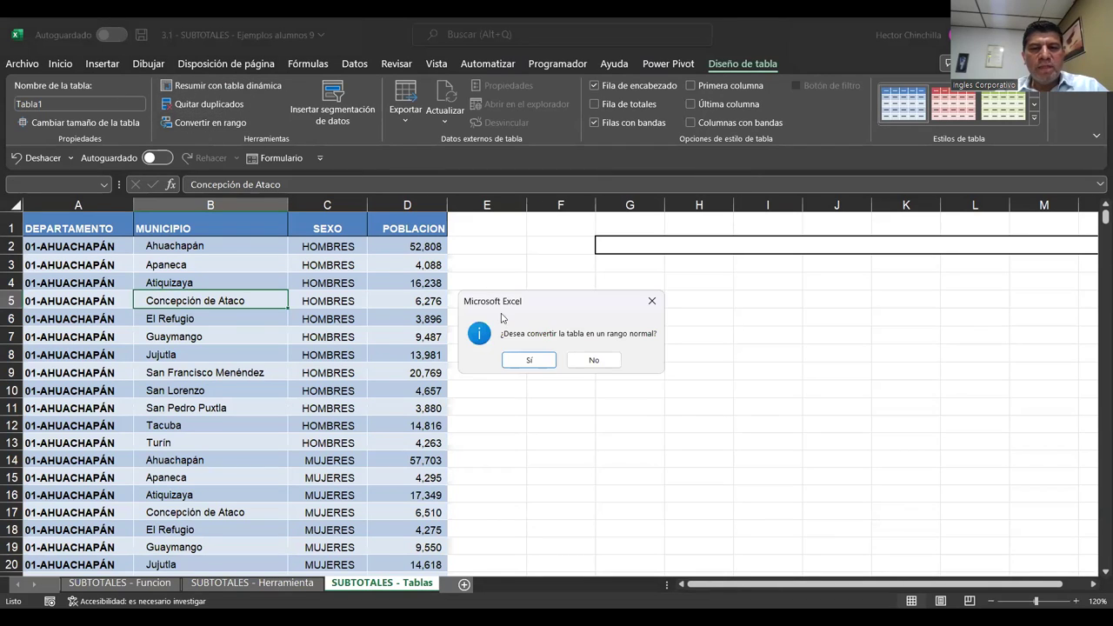
left_click(528, 362)
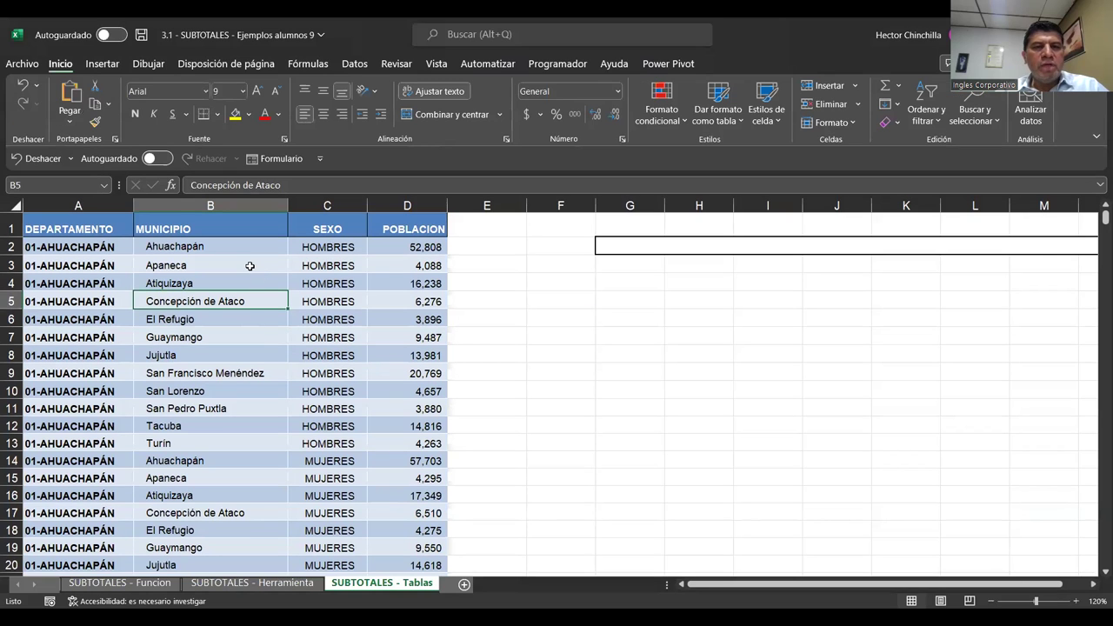
left_click(250, 265)
left_click(212, 317)
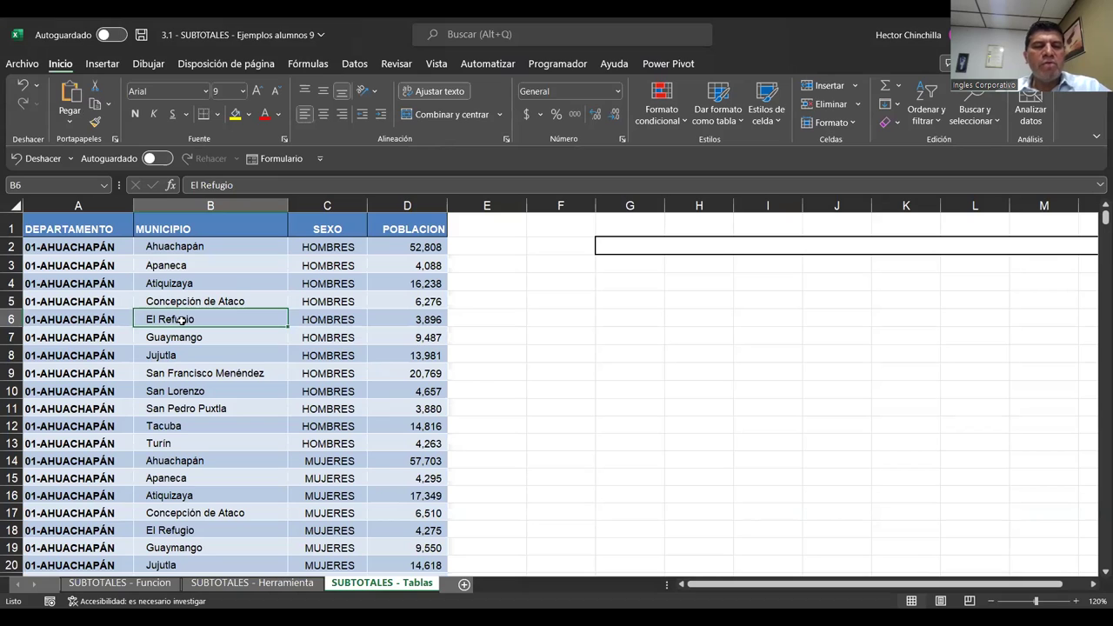
left_click(202, 276)
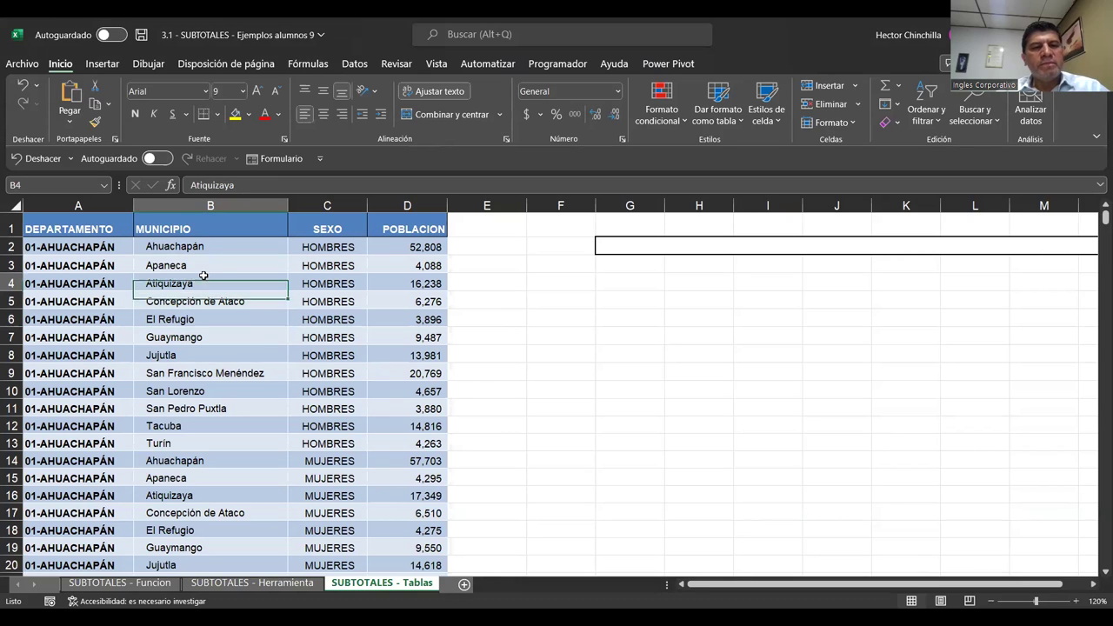
left_click(155, 263)
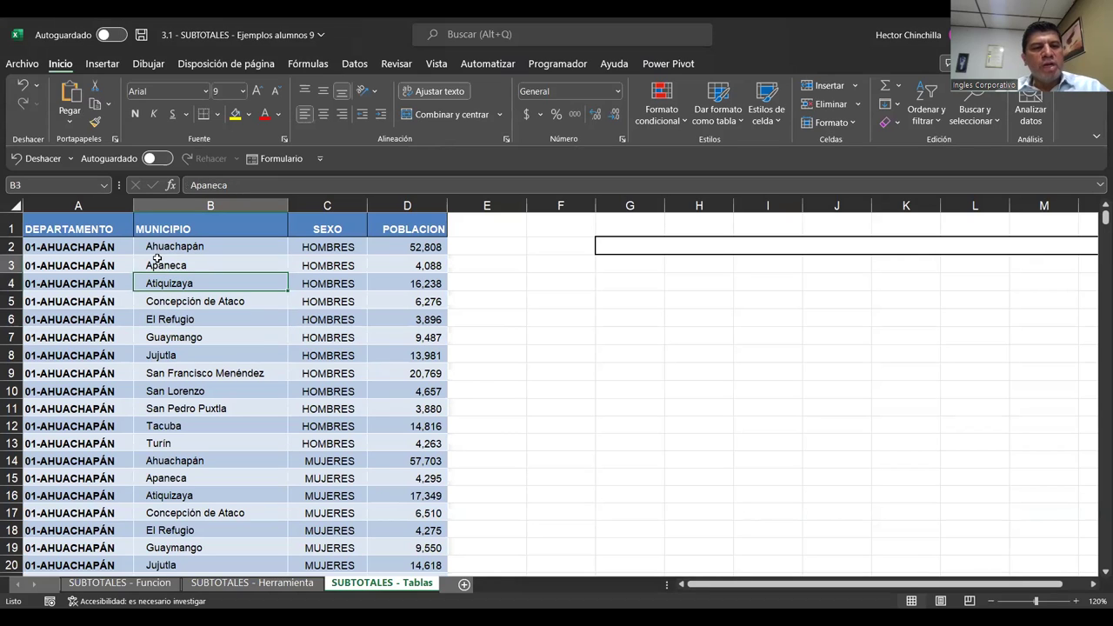
left_click(186, 313)
left_click(197, 277)
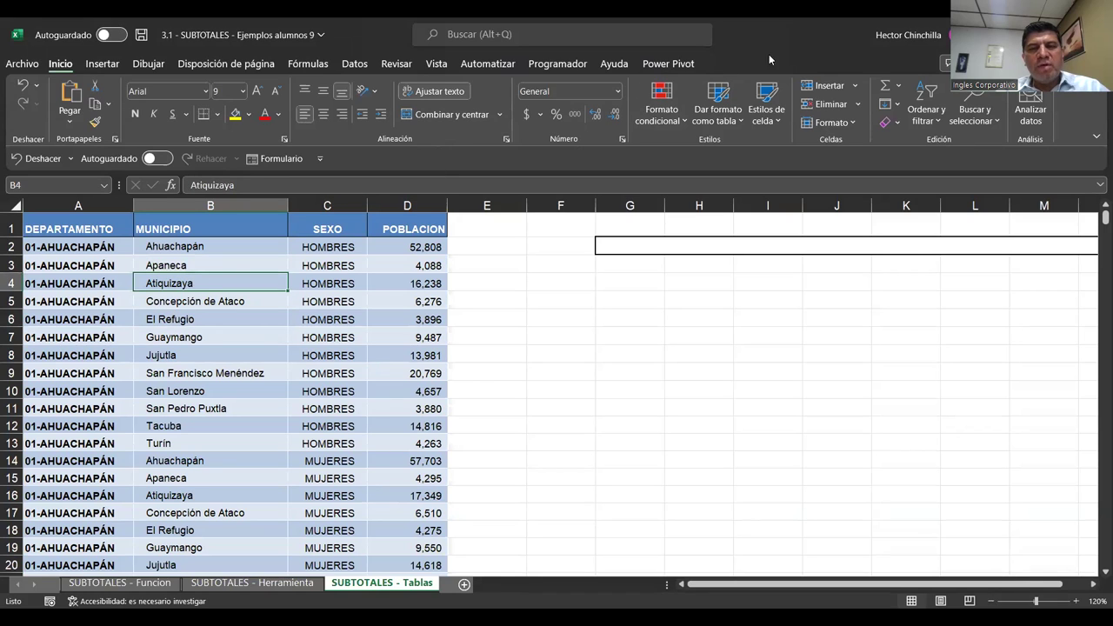
left_click(261, 319)
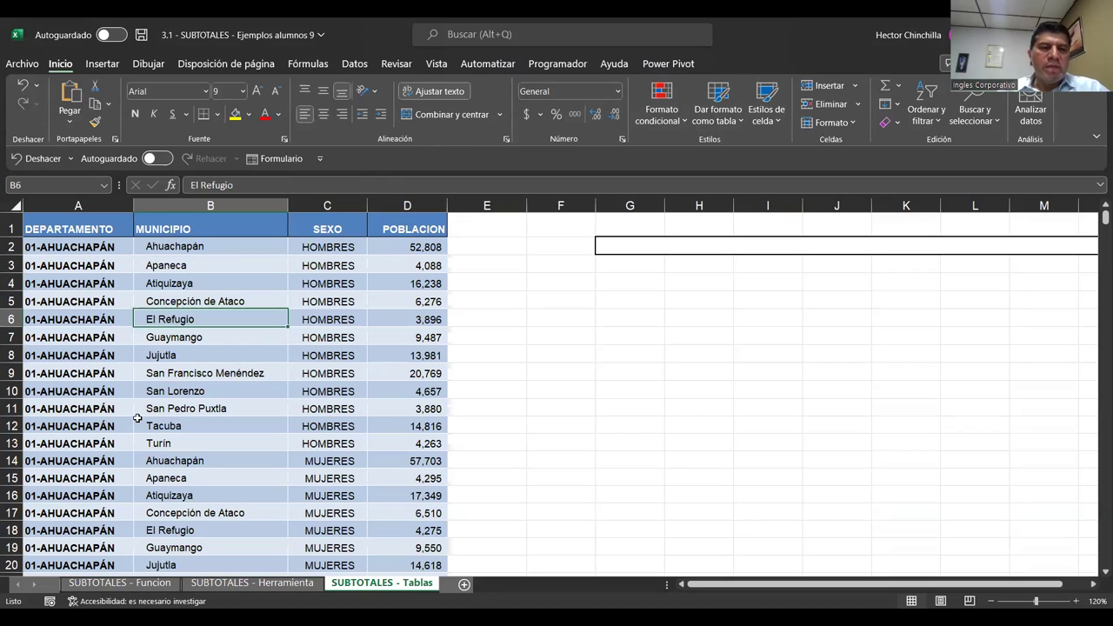
key("ctrl+End")
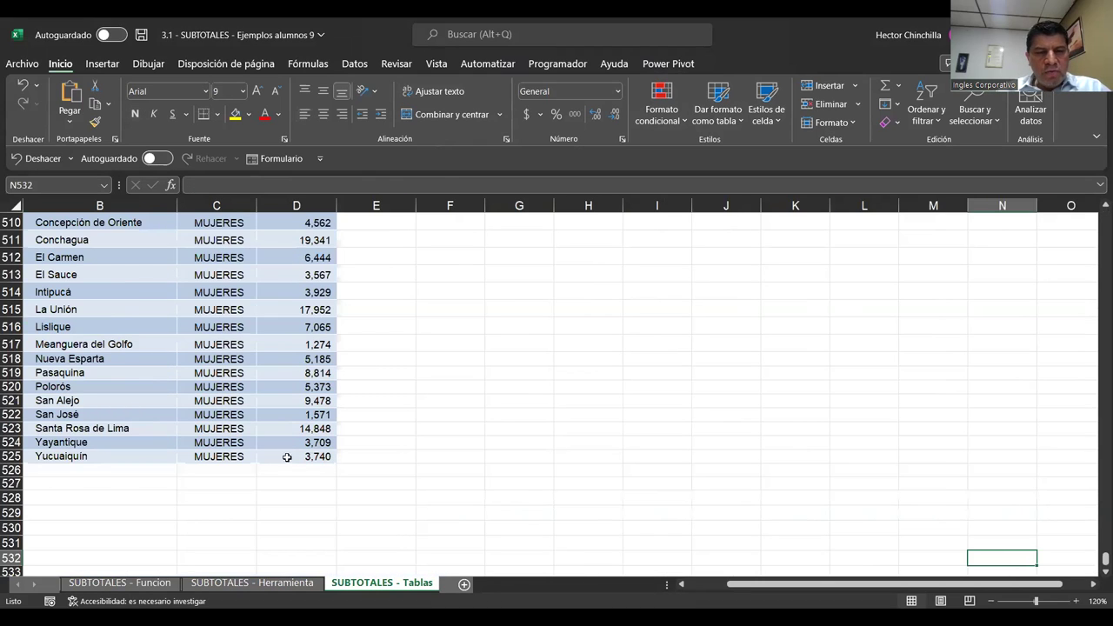
left_click(222, 426)
key("ctrl+Home")
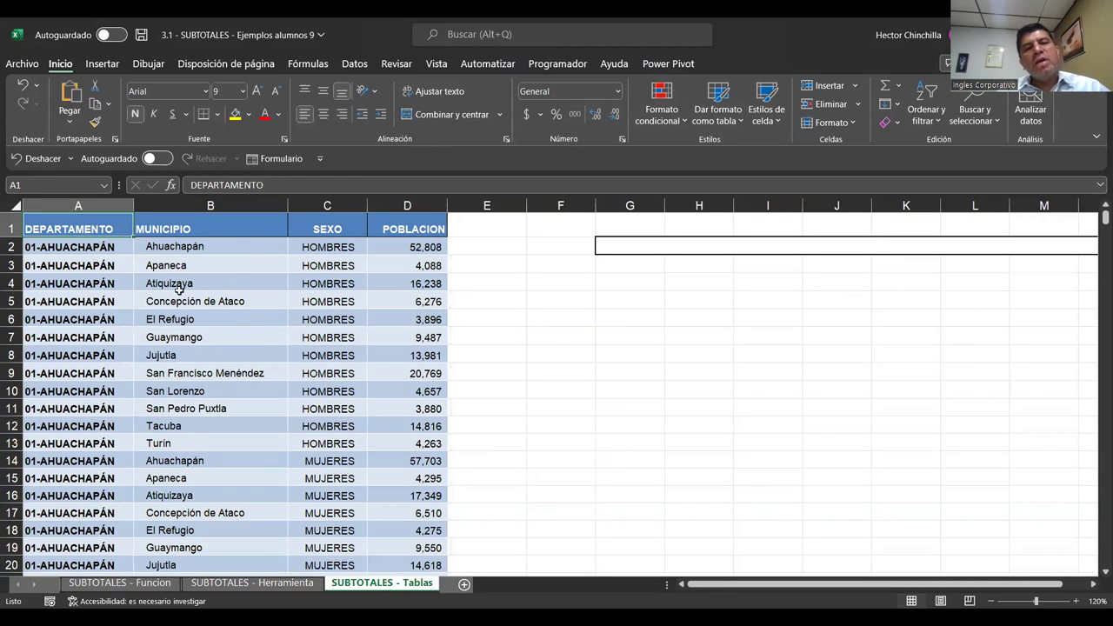
Add Suma subtotals of POBLACION at each change in DEPARTAMENTO.
left_click(354, 66)
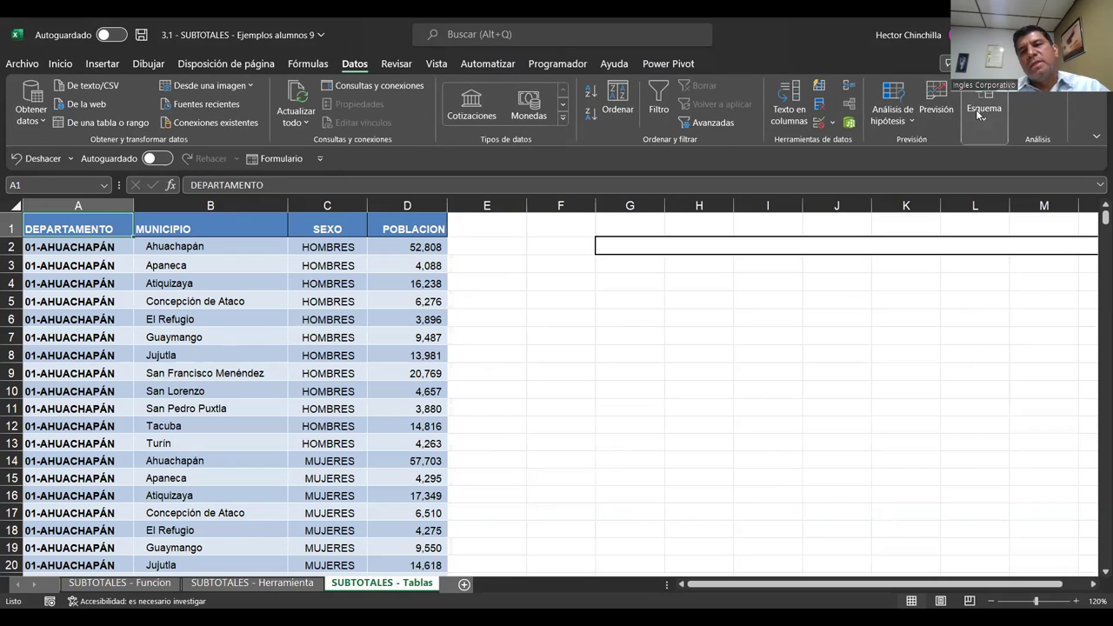
left_click(980, 113)
left_click(1006, 173)
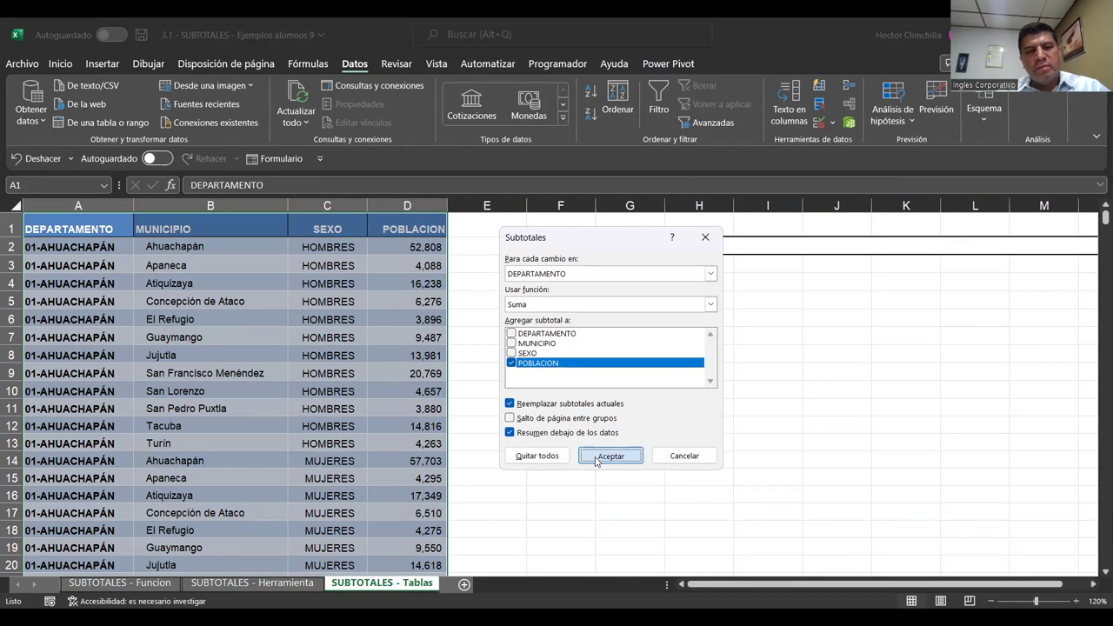
key("Return")
left_click(195, 337)
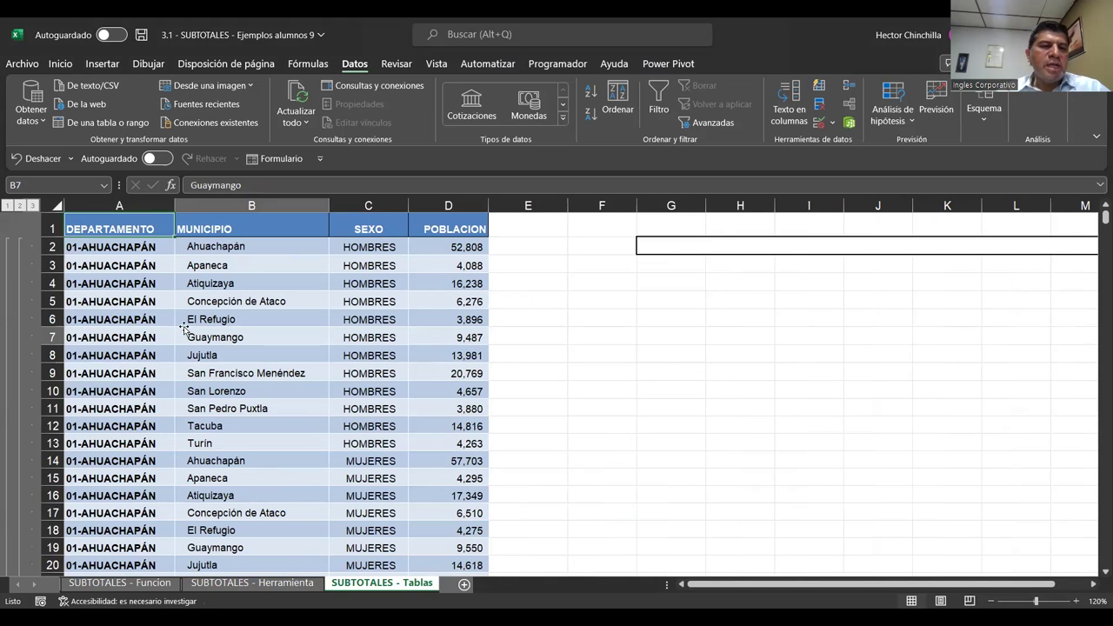
left_click(196, 373)
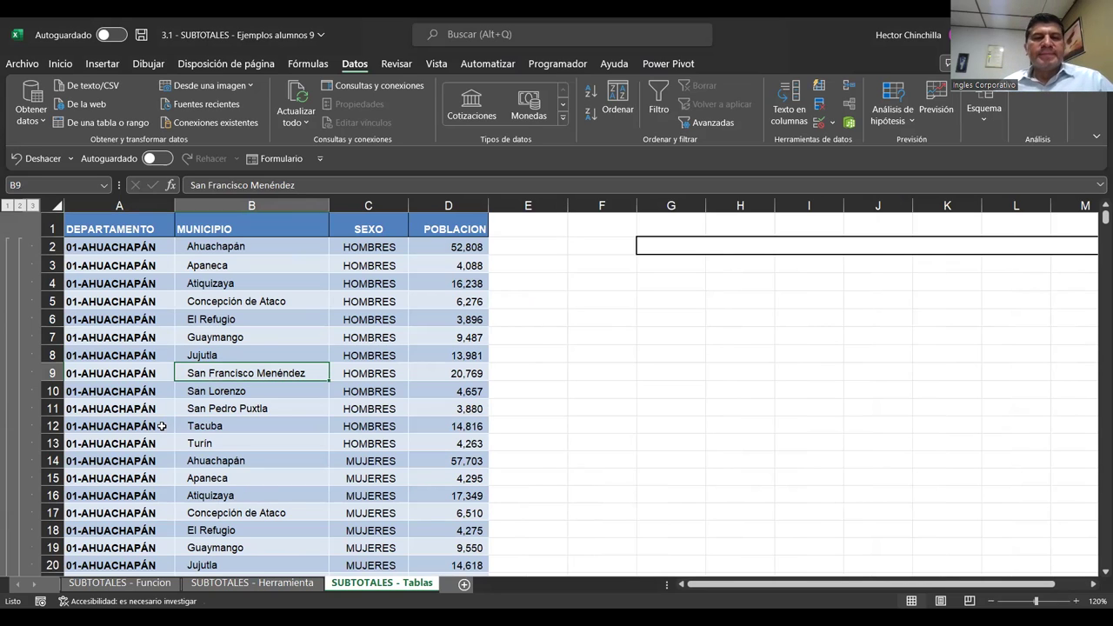
left_click(212, 297)
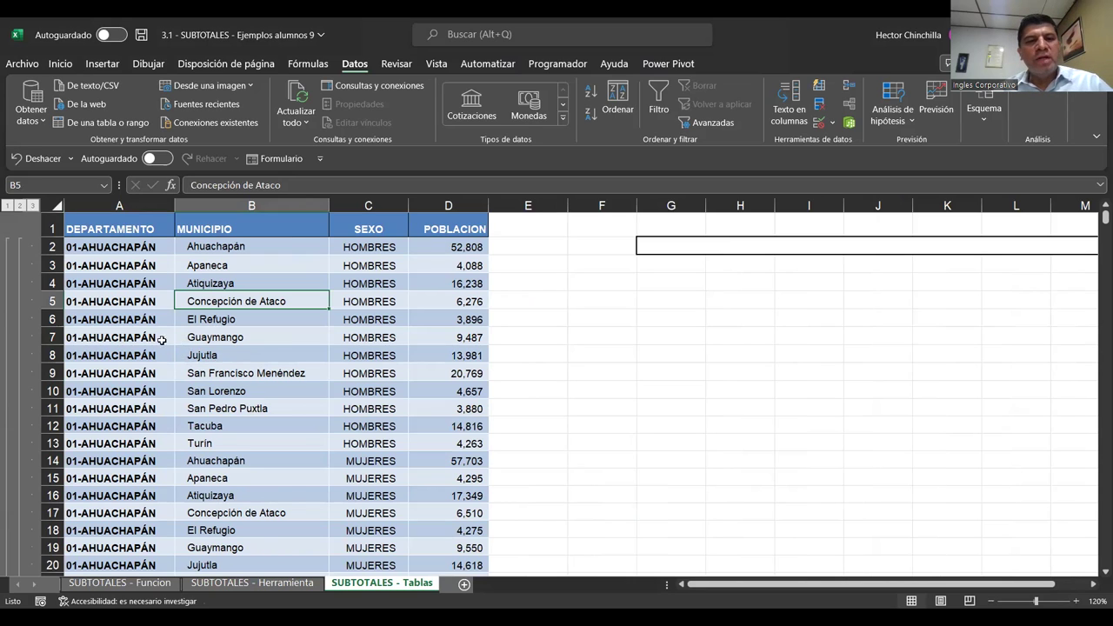
left_click(200, 352)
left_click(193, 335)
left_click(212, 298)
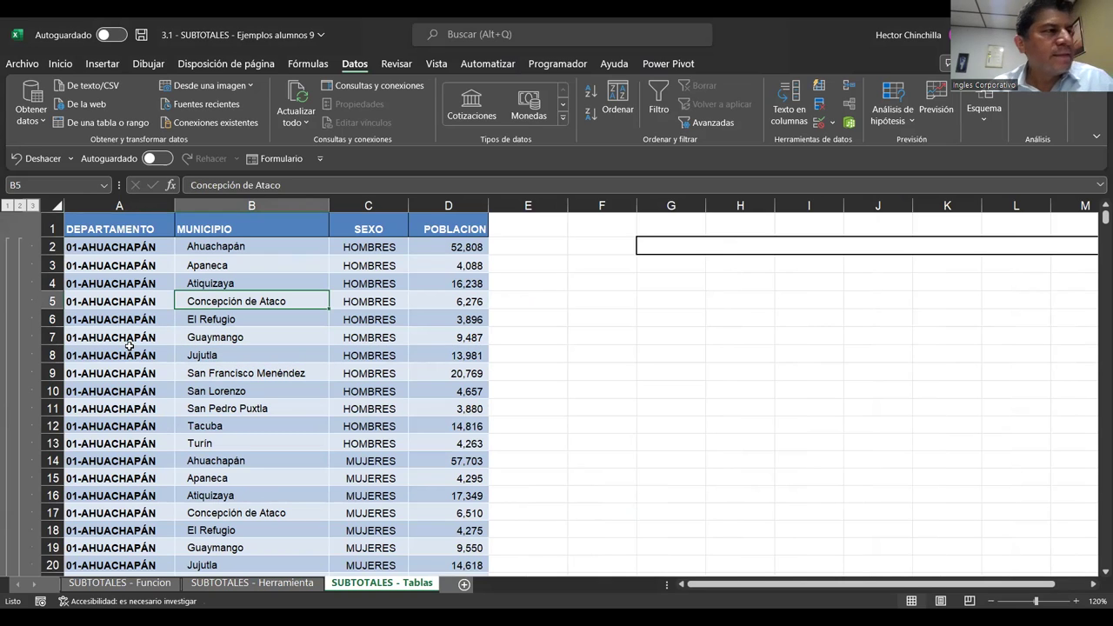
left_click(238, 348)
left_click(220, 295)
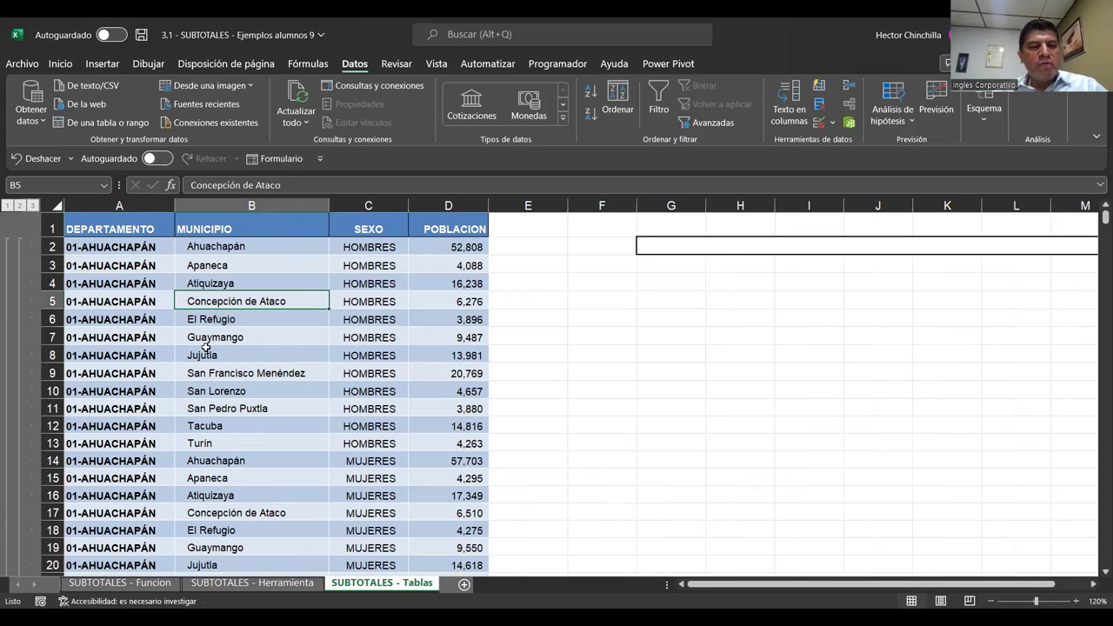
left_click(217, 393)
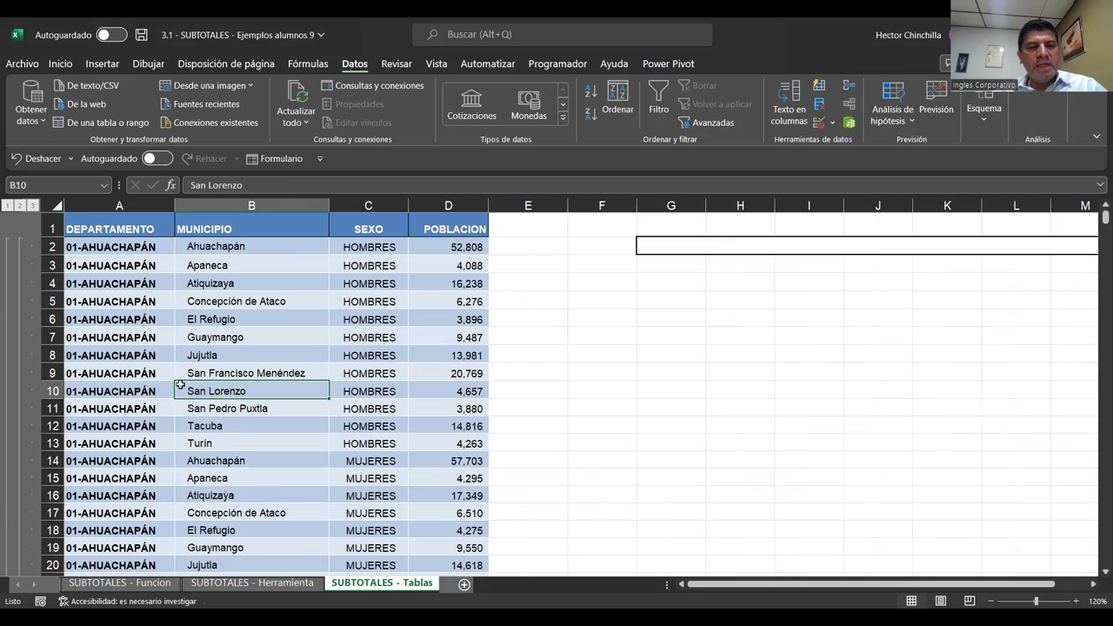
left_click(203, 323)
left_click(191, 296)
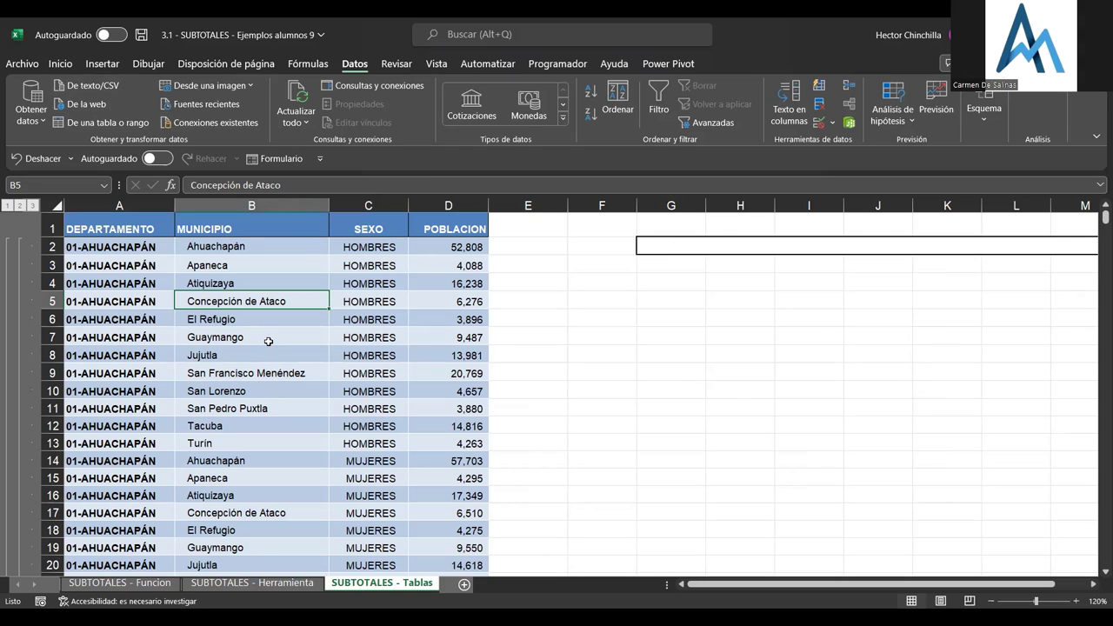
left_click(269, 341)
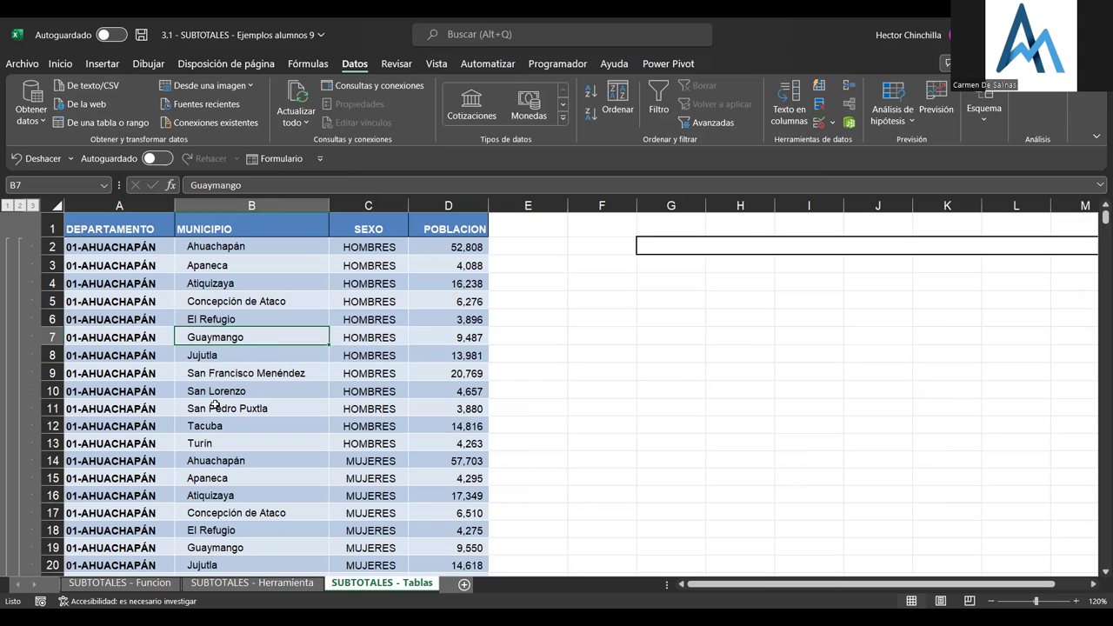
left_click(150, 235)
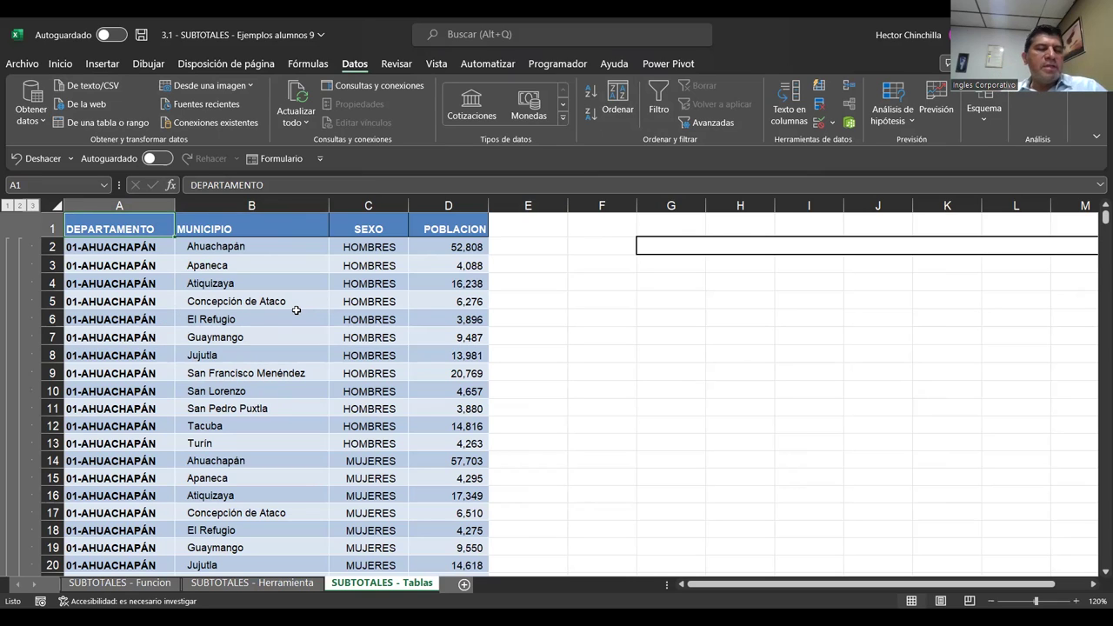
Scroll through the subtotaled list, checking the Total 01-AHUACHAPÁN row.
scroll(188, 322, "down", 3)
scroll(193, 339, "up", 2)
scroll(193, 339, "up", 1)
scroll(187, 348, "down", 4)
scroll(173, 352, "up", 1)
scroll(154, 360, "down", 2)
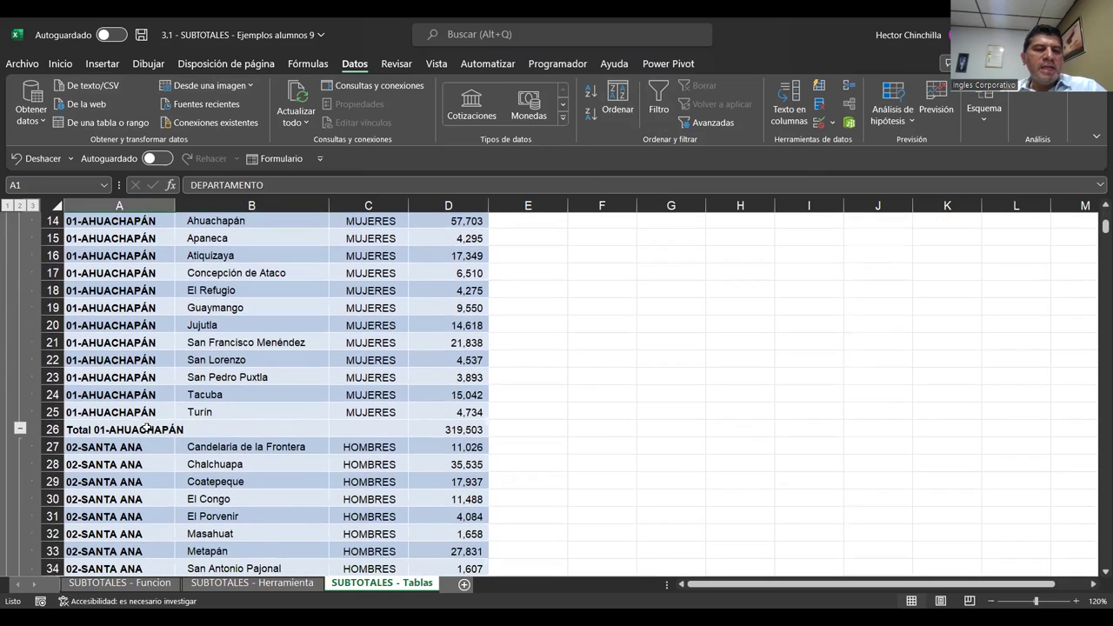
left_click(104, 428)
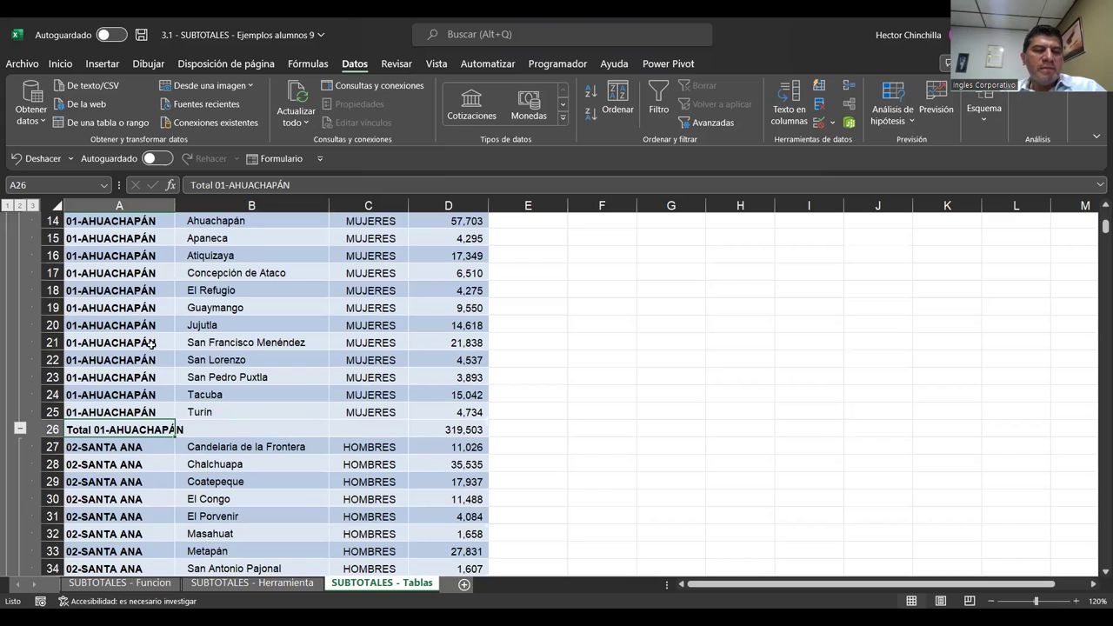
scroll(145, 343, "up", 1)
scroll(145, 342, "up", 3)
scroll(145, 343, "up", 1)
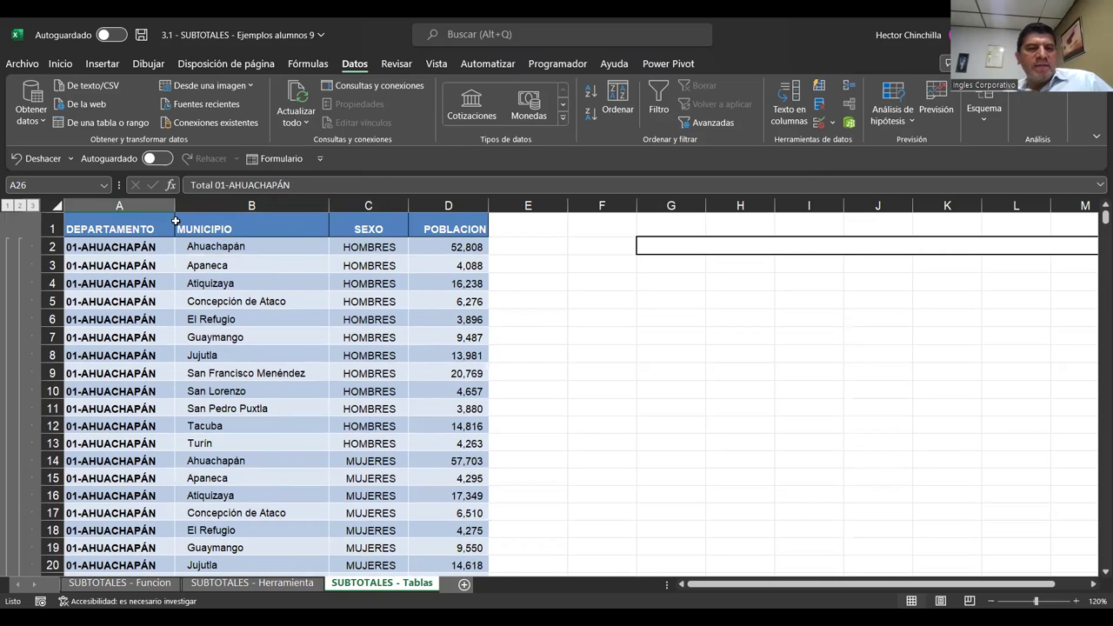
Collapse to outline level 2 showing only department totals, then save the workbook.
left_click(19, 206)
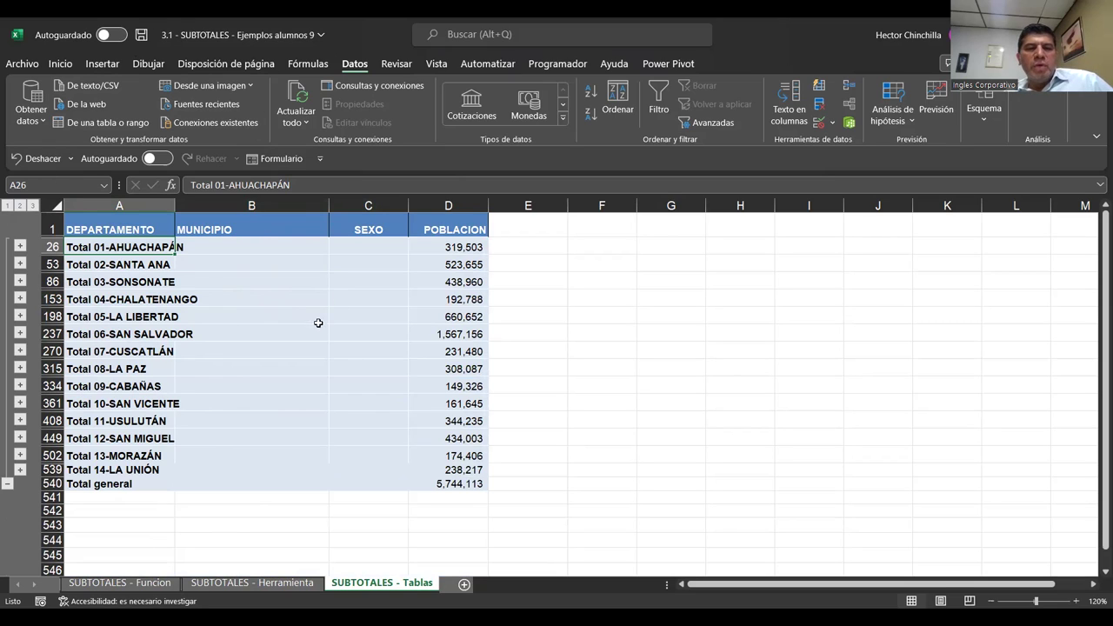
left_click(254, 319)
left_click(111, 318)
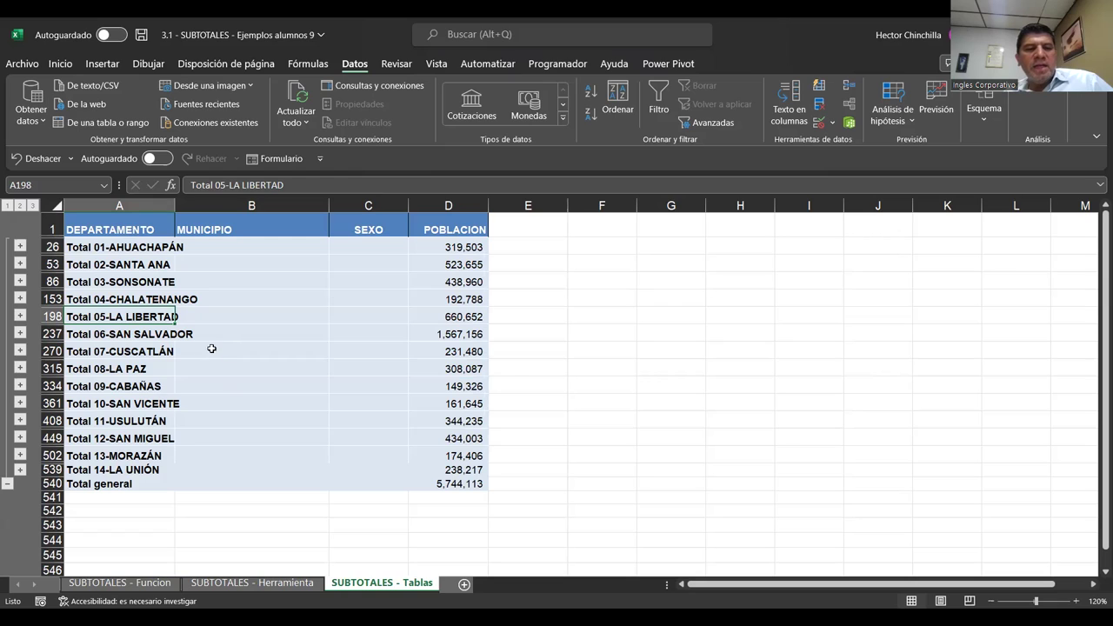
left_click(140, 36)
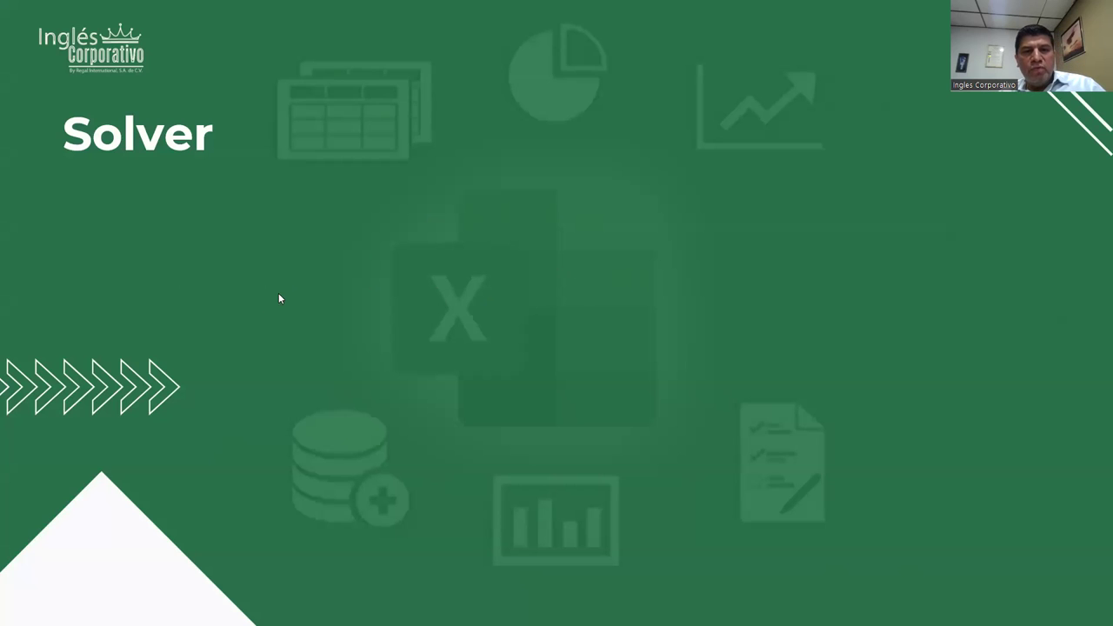
Reveal the Solver bullets defining Solver and its use for finding a formula's optimal minimum or maximum.
left_click(370, 306)
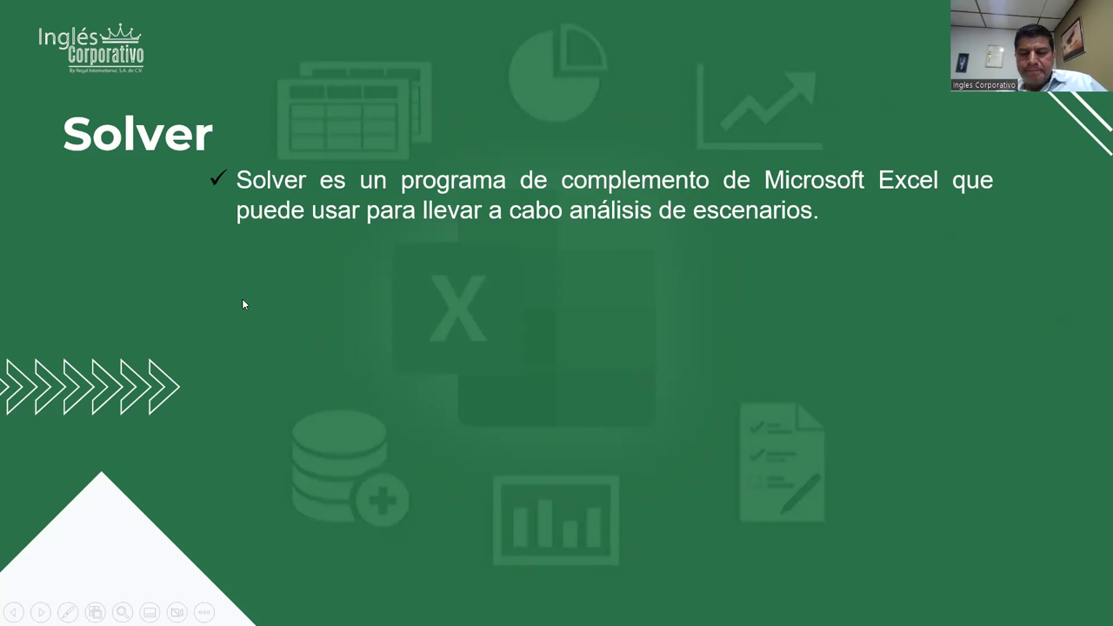
left_click(288, 348)
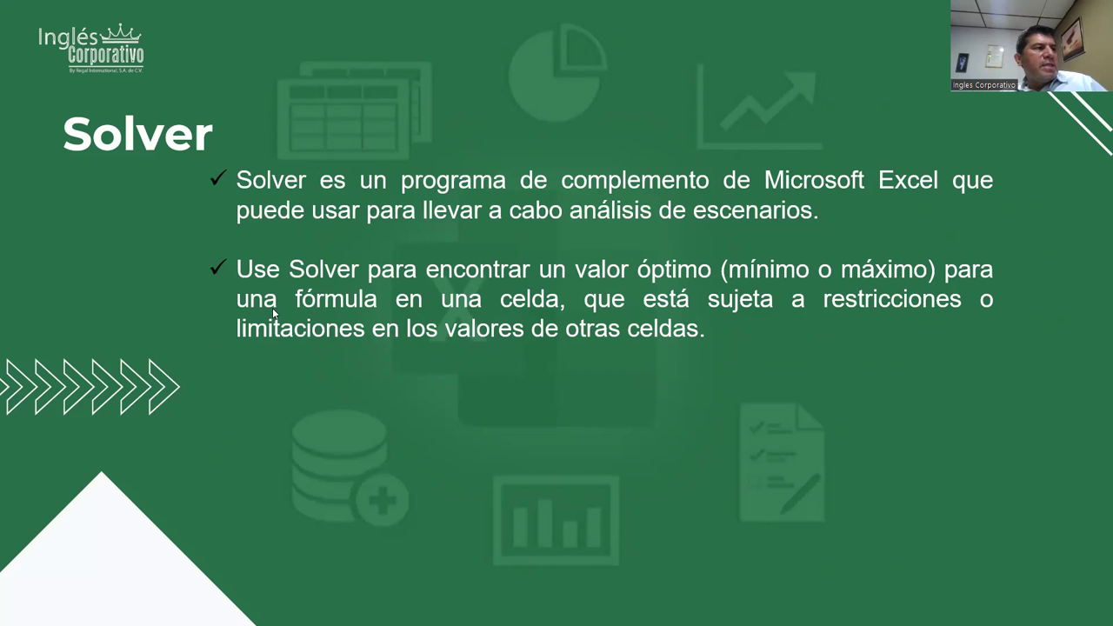
left_click(238, 398)
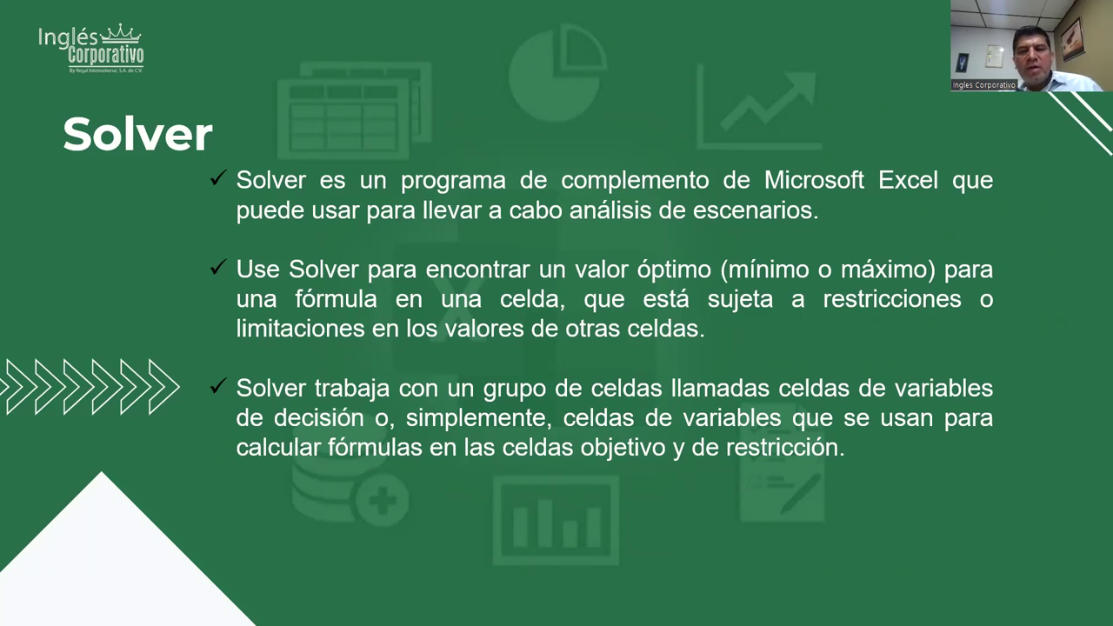
mouse_move(215, 505)
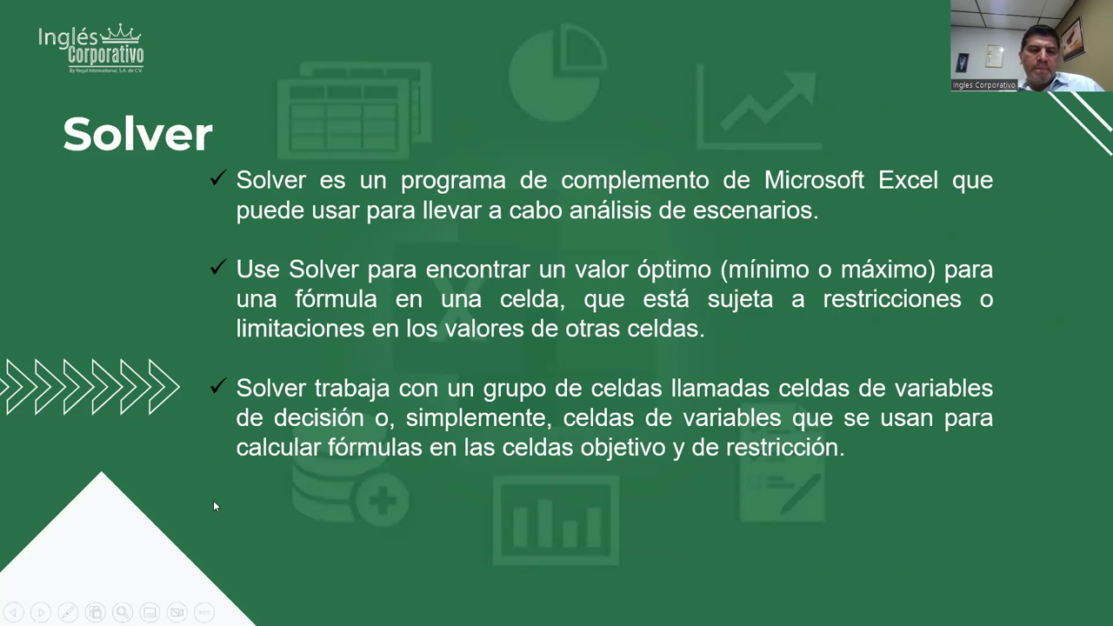
Show the fourth Solver bullet, then advance to the 'Habilitando el complemento Solver' slide.
left_click(270, 500)
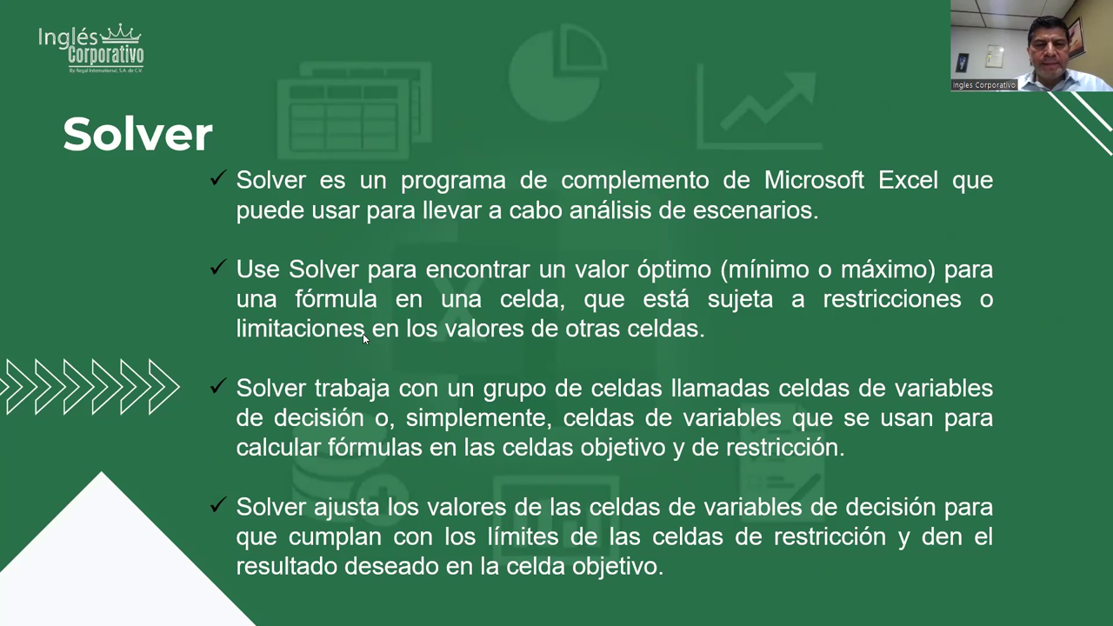
left_click(401, 352)
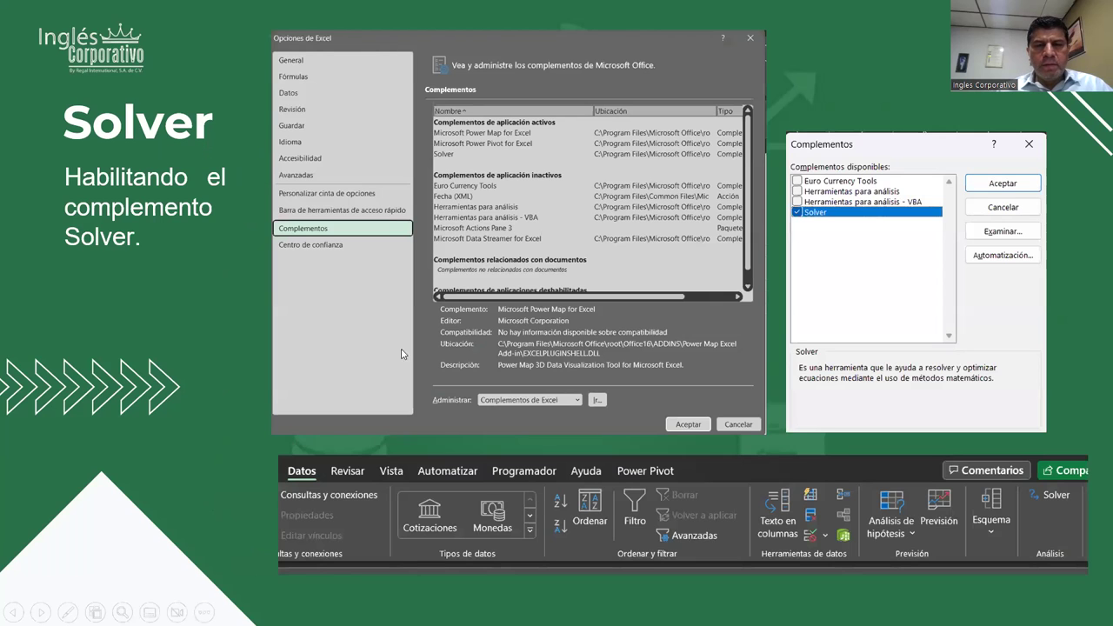
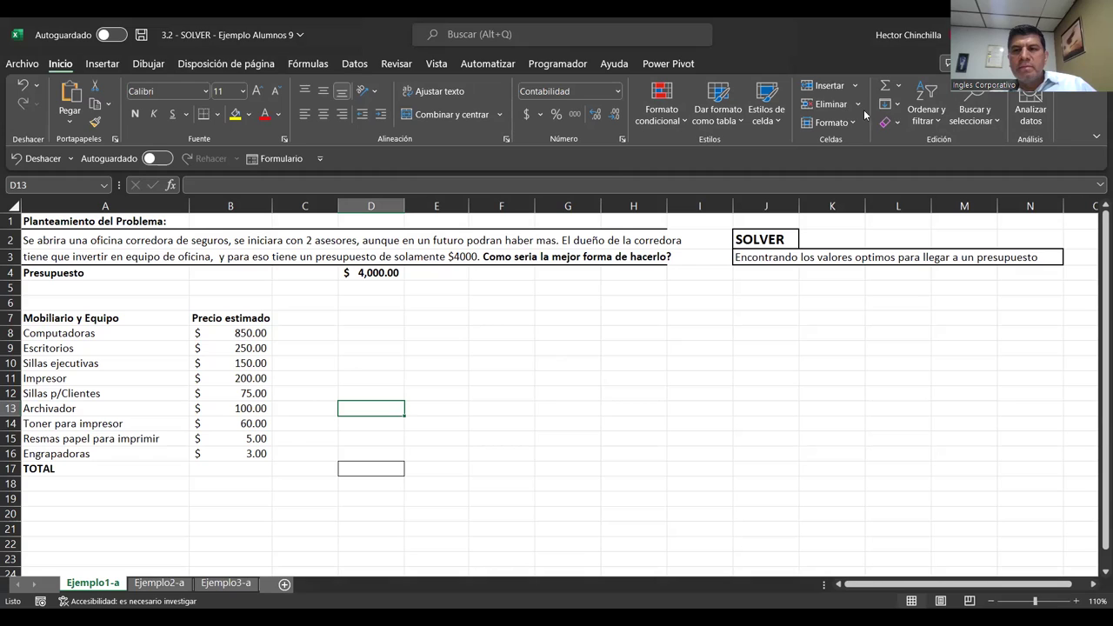
Switch to the Datos ribbon tab to reach the data and what-if tools.
left_click(354, 66)
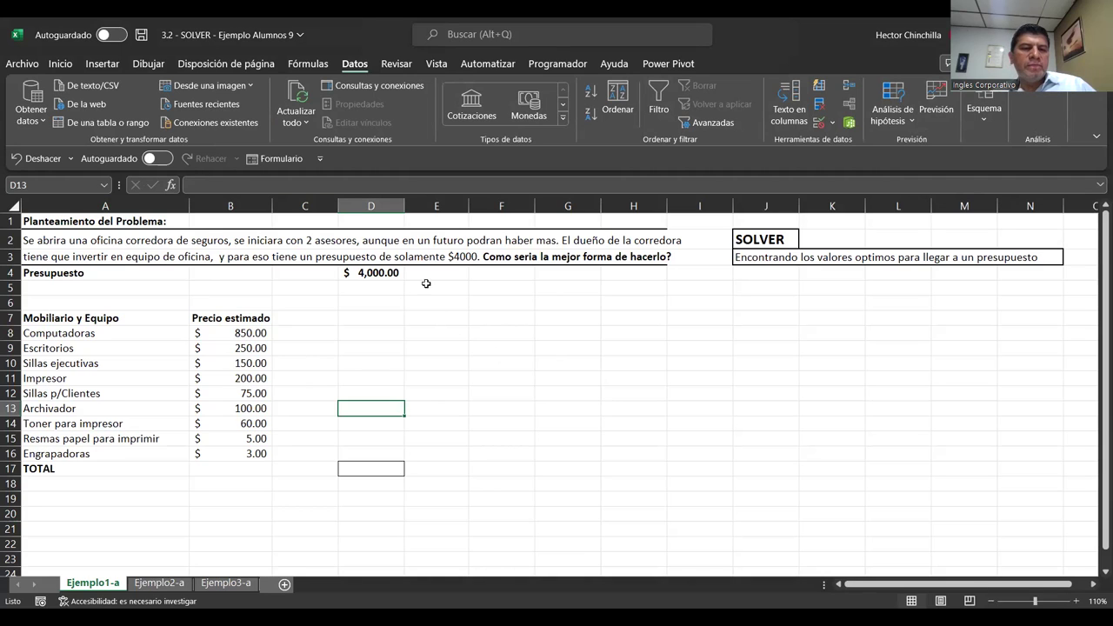
Open the Archivo backstage page, return to the sheet, then open Archivo again.
left_click(22, 65)
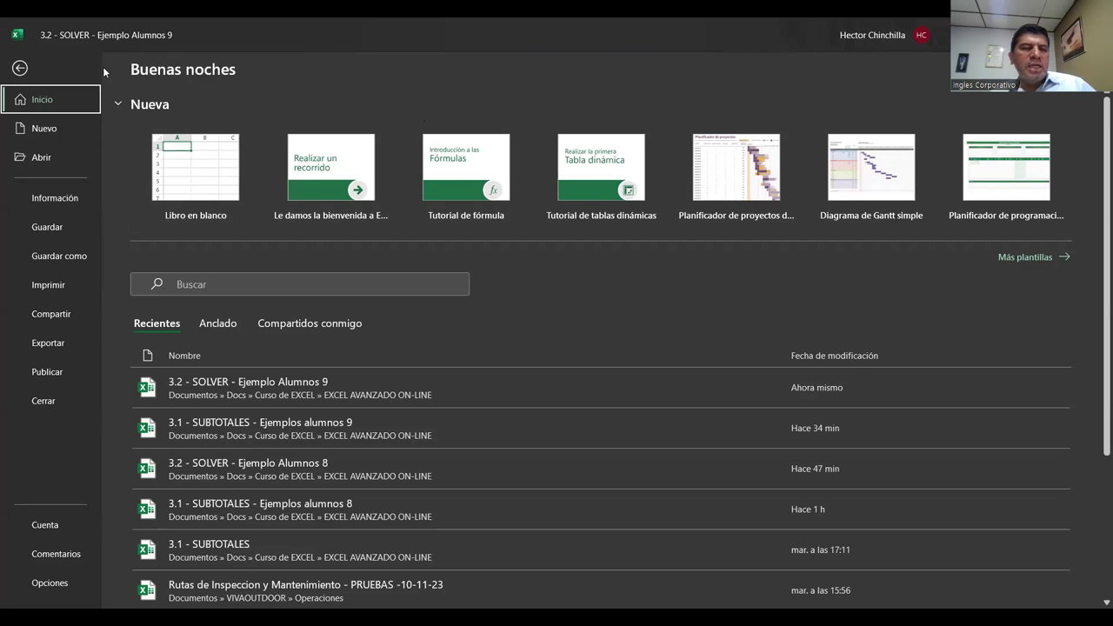
left_click(20, 68)
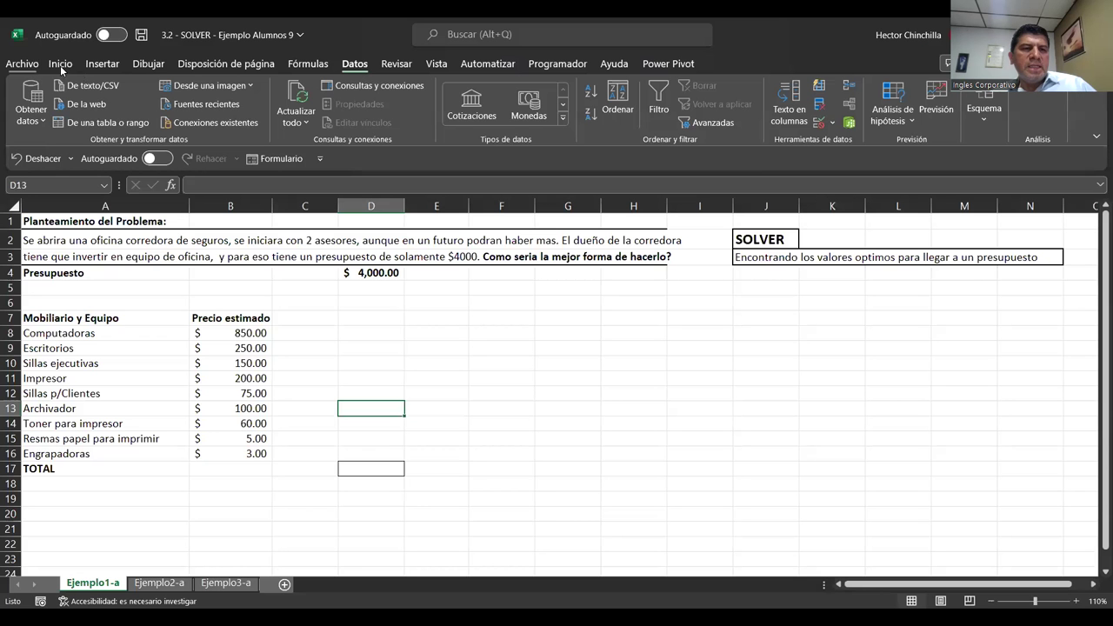
left_click(24, 66)
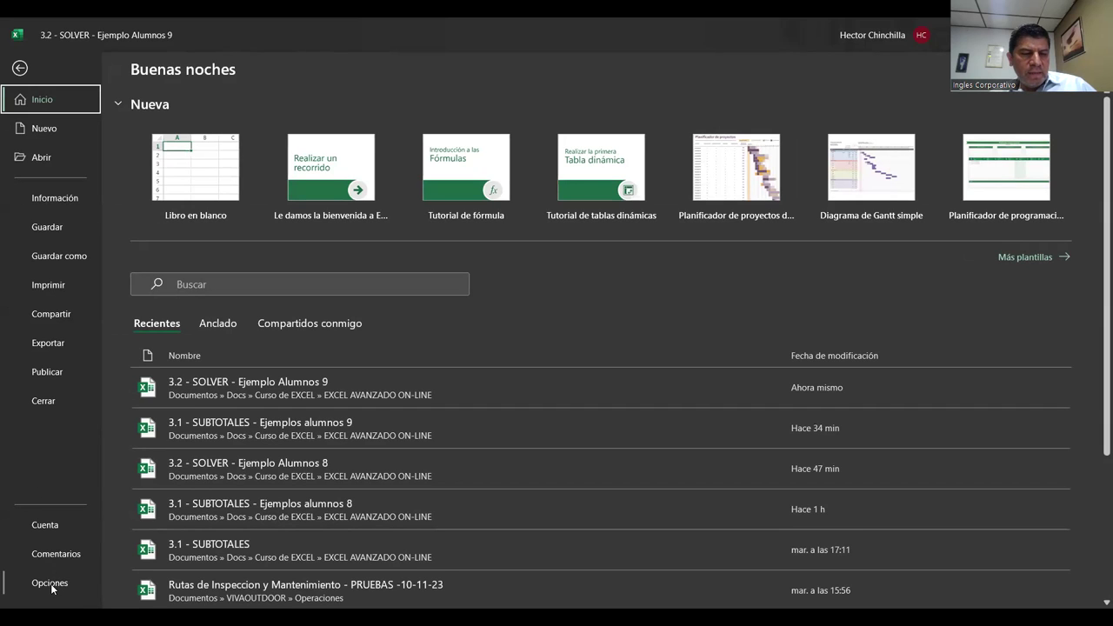
In Opciones de Excel, go to Complementos and manage Complementos de Excel with Ir...
left_click(51, 583)
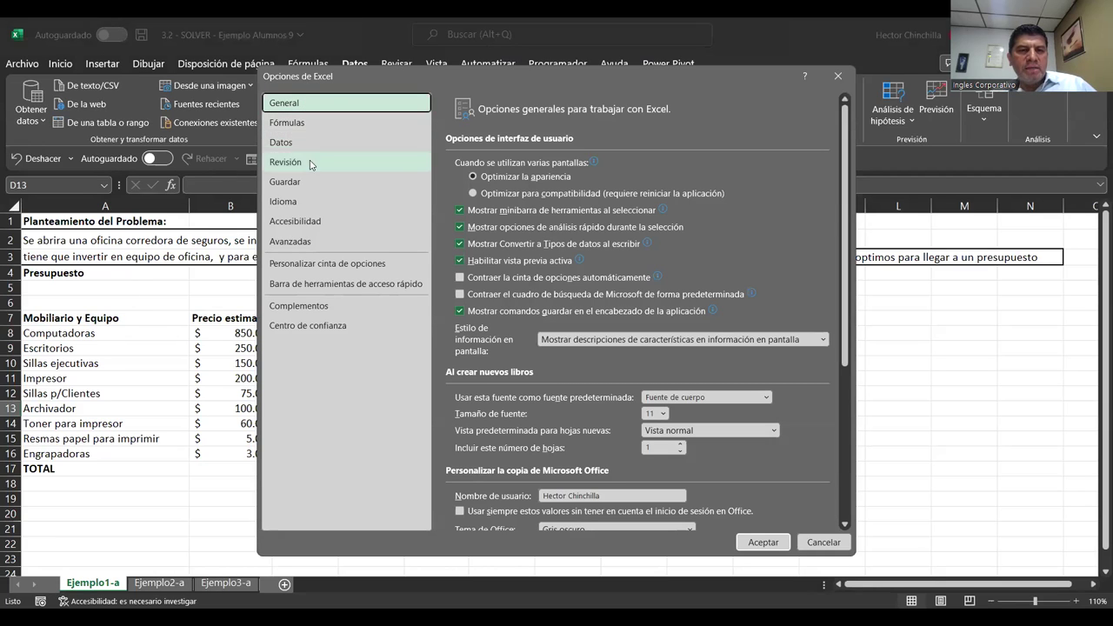
left_click(314, 307)
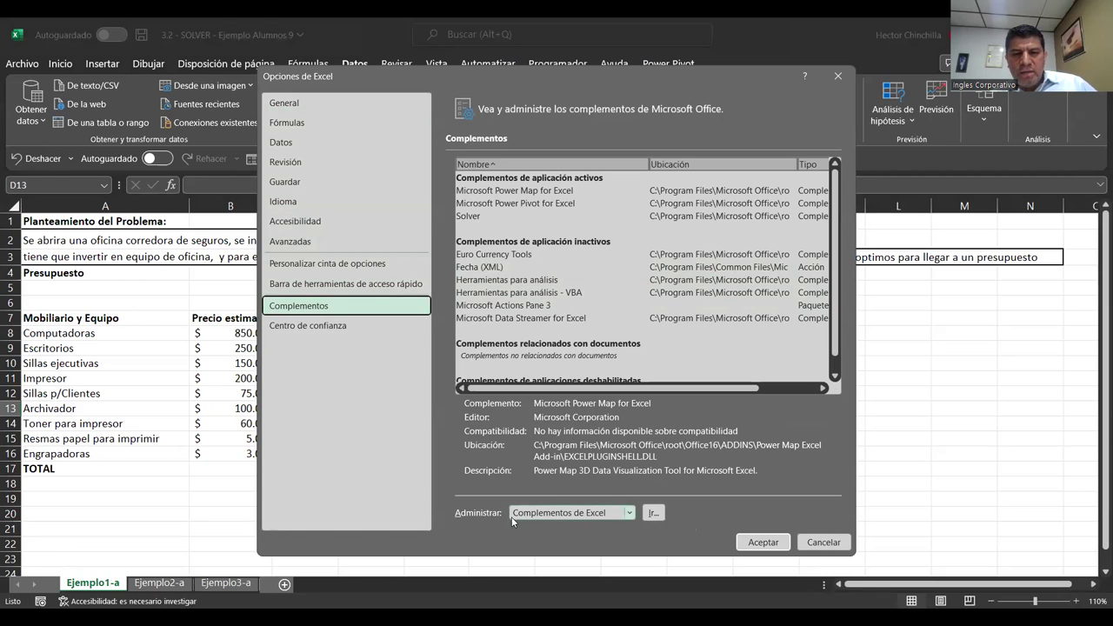
left_click(629, 515)
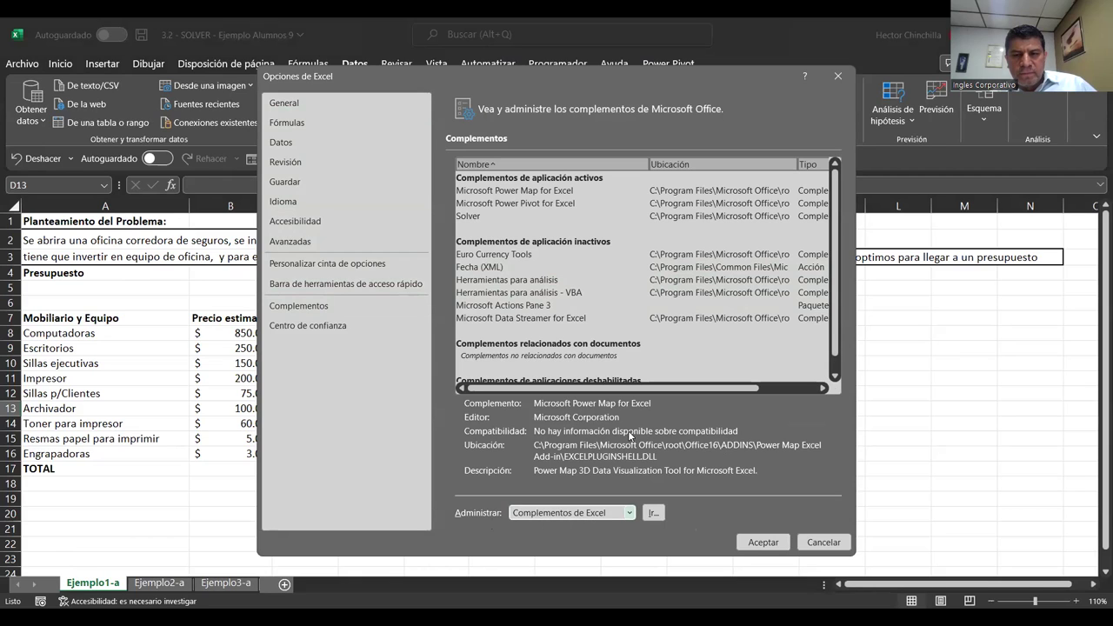
left_click(652, 514)
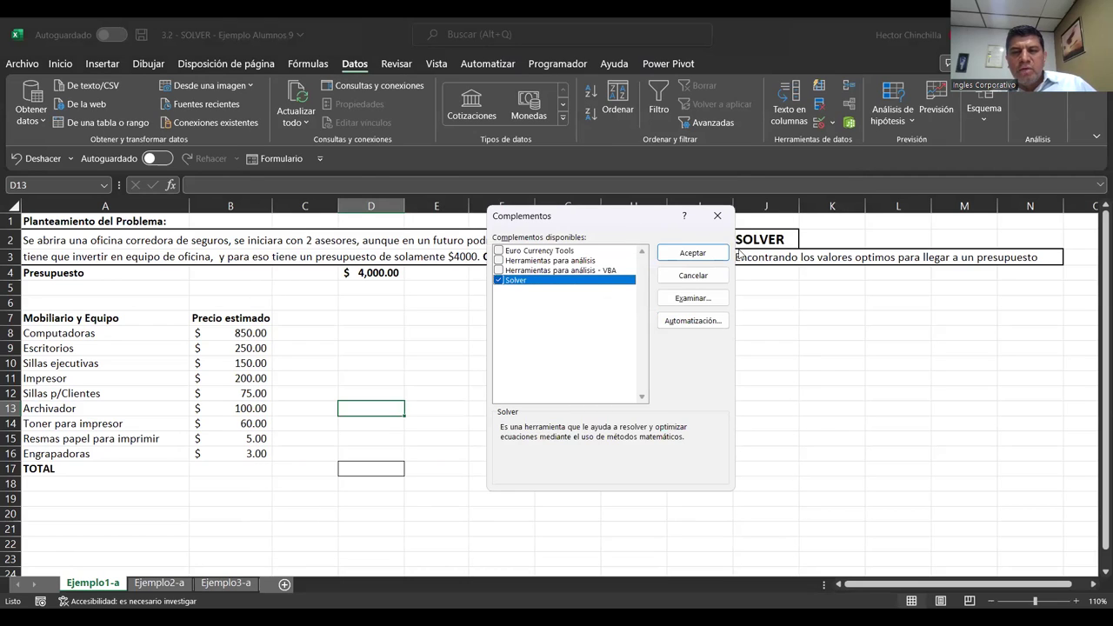
Reposition the Complementos dialog, keep Solver checked and confirm with Aceptar.
left_click_drag(617, 215, 751, 172)
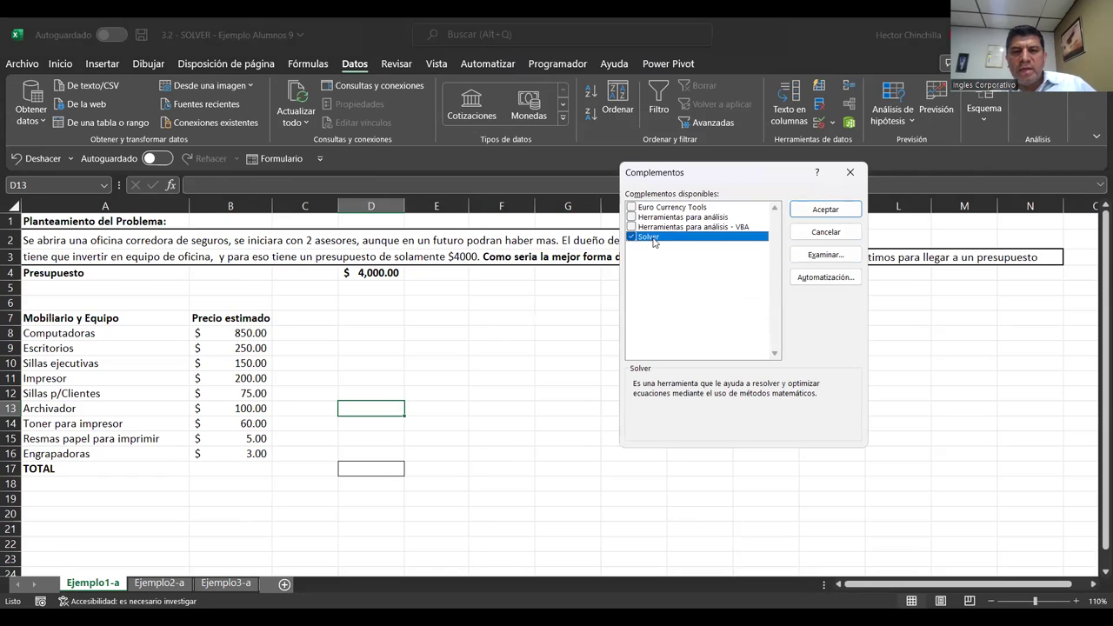
left_click(810, 209)
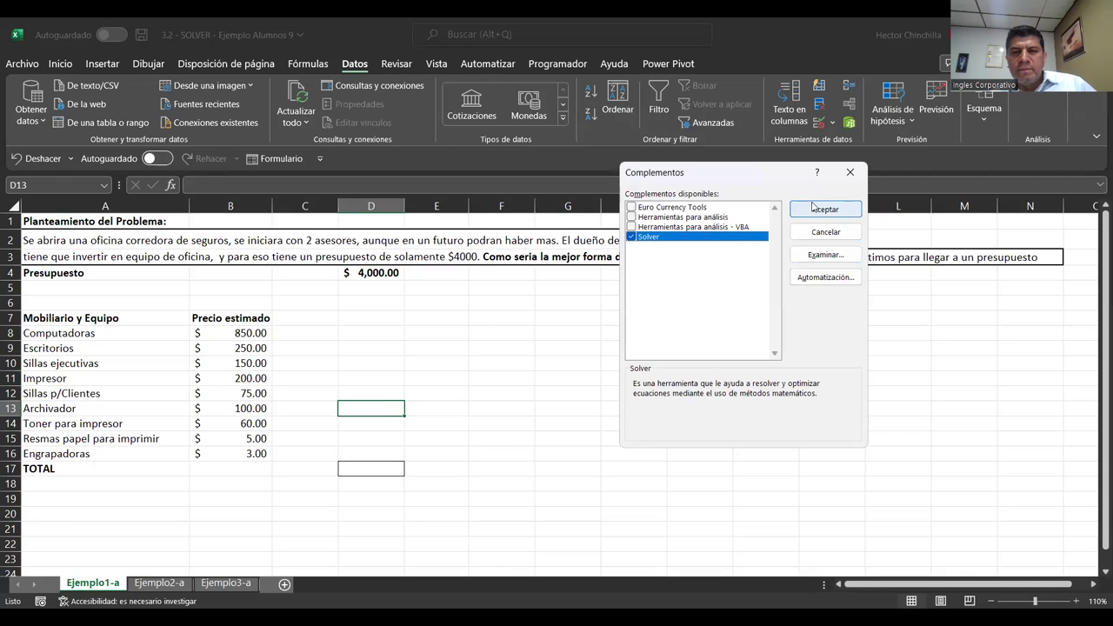
left_click(452, 317)
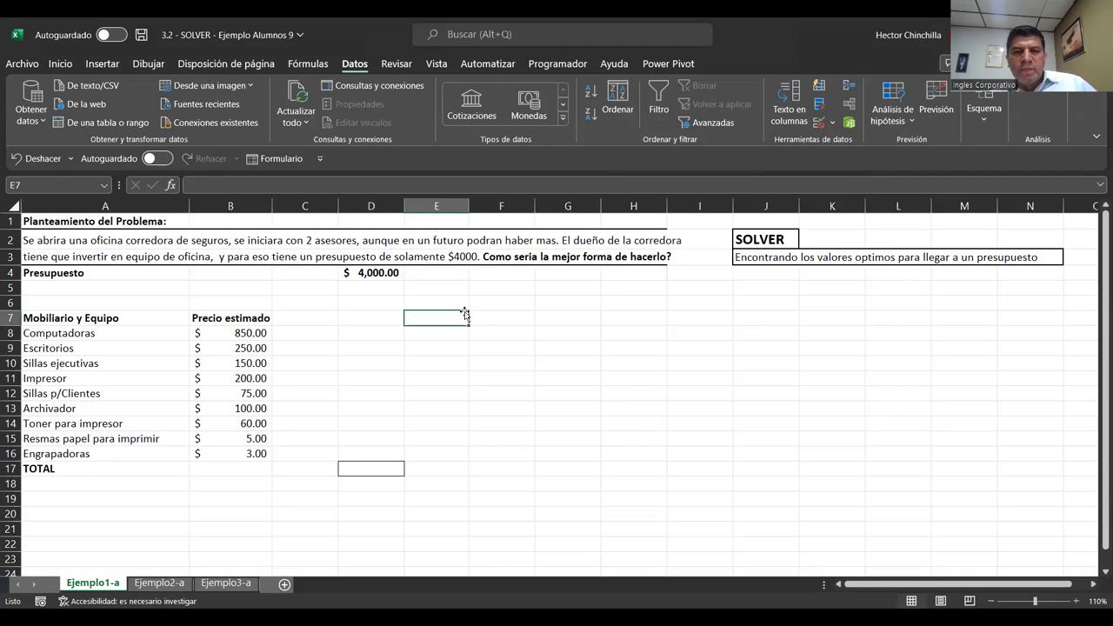
Widen column H slightly, then select the problem heading in A1 and deselect it.
left_click_drag(669, 207, 684, 207)
left_click(591, 315)
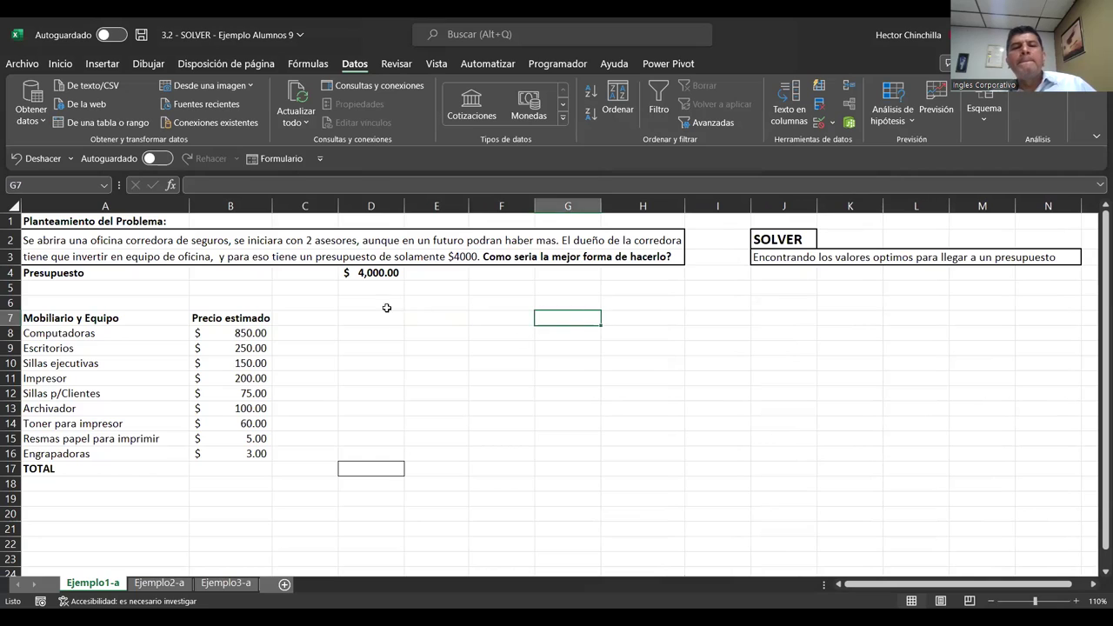
left_click(79, 224)
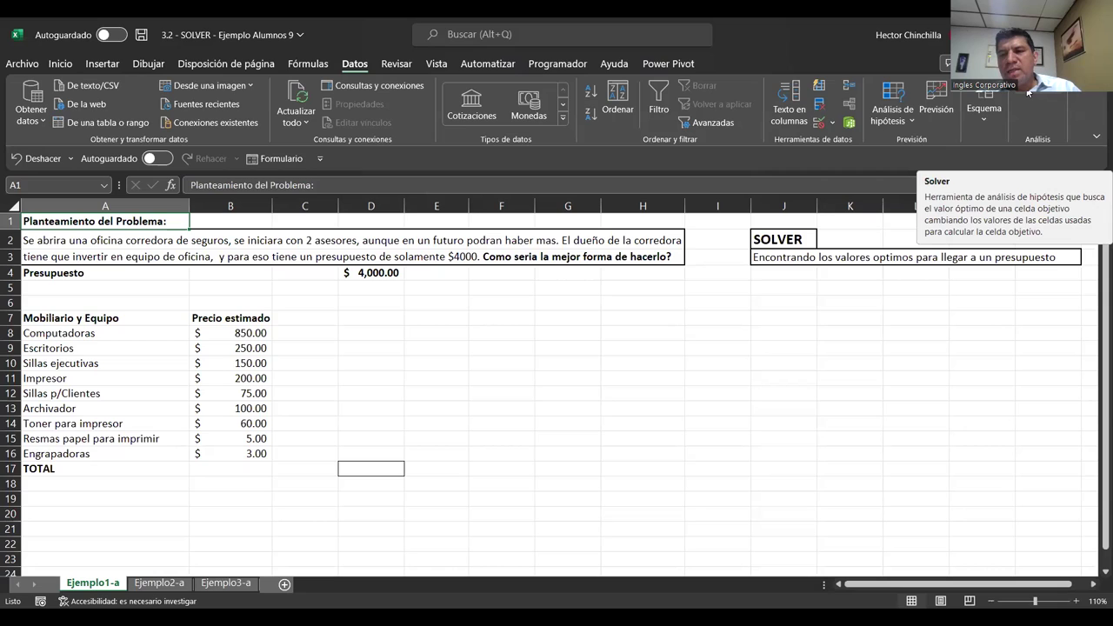
left_click(605, 302)
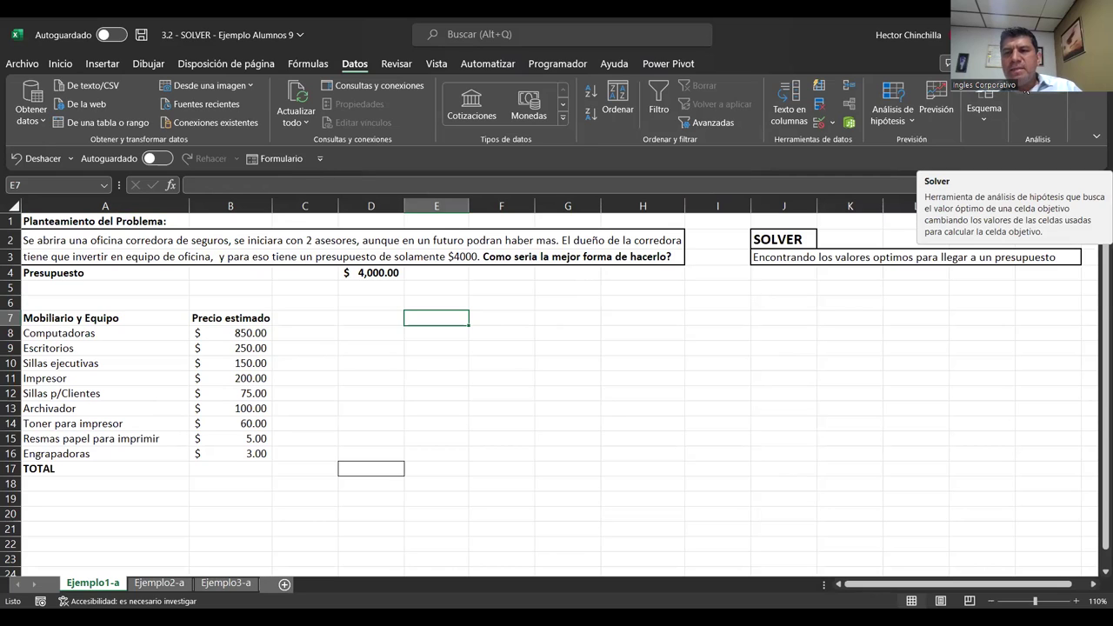
left_click(356, 363)
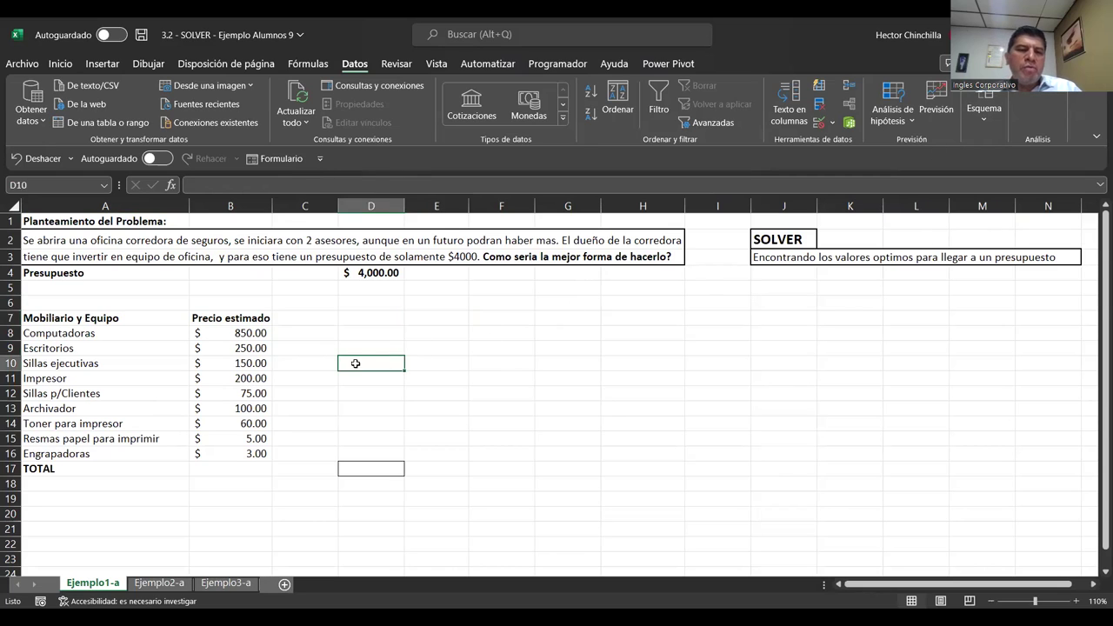
left_click(332, 332)
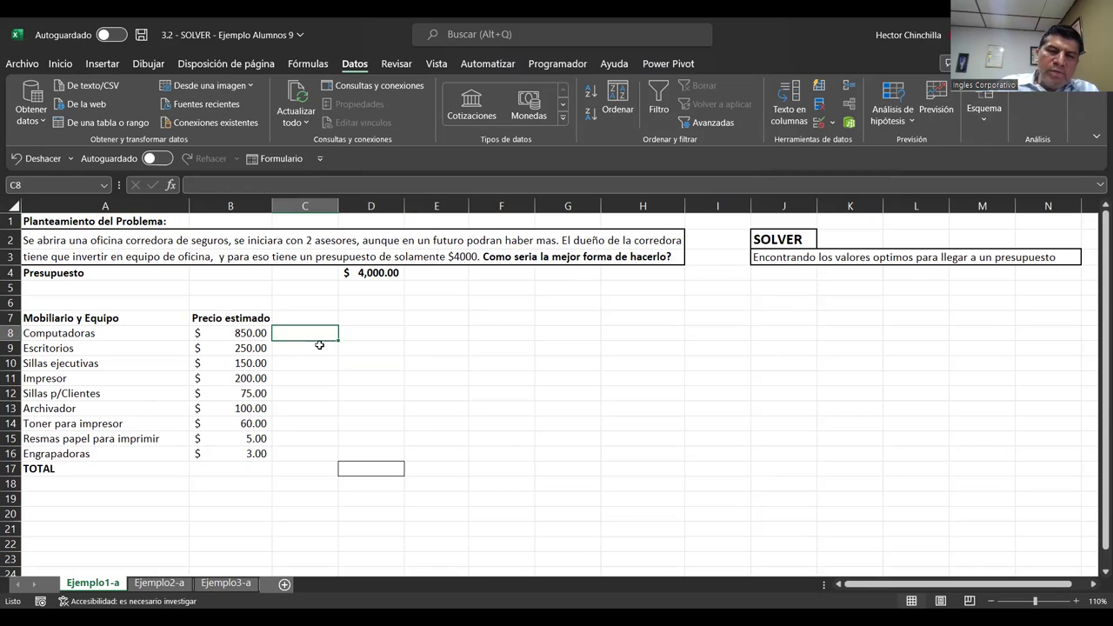
key("ctrl+Home")
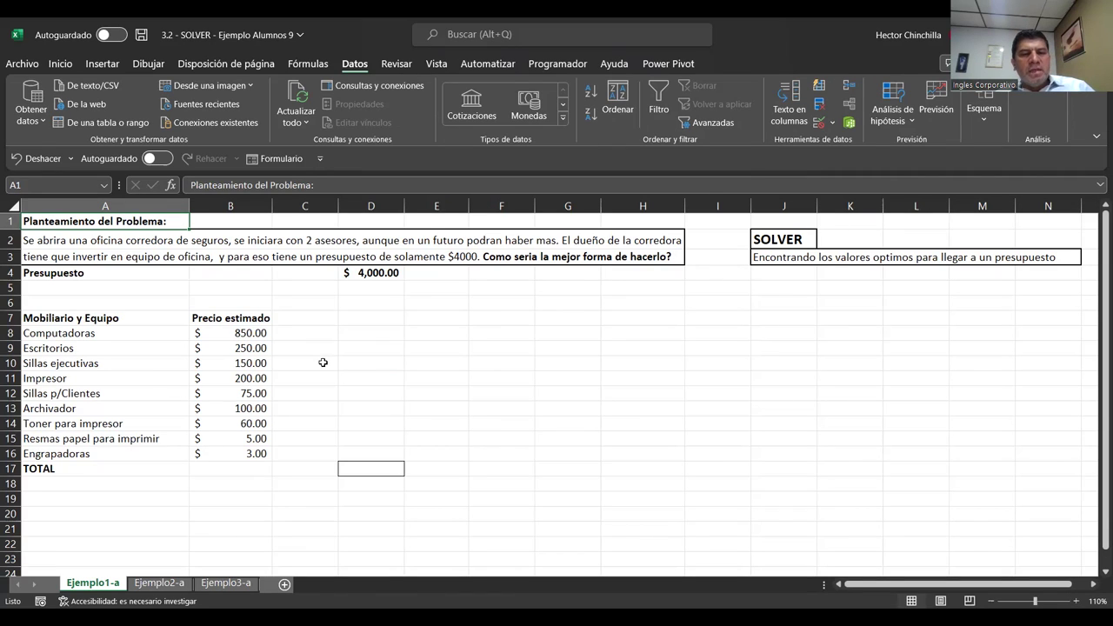
left_click(369, 351)
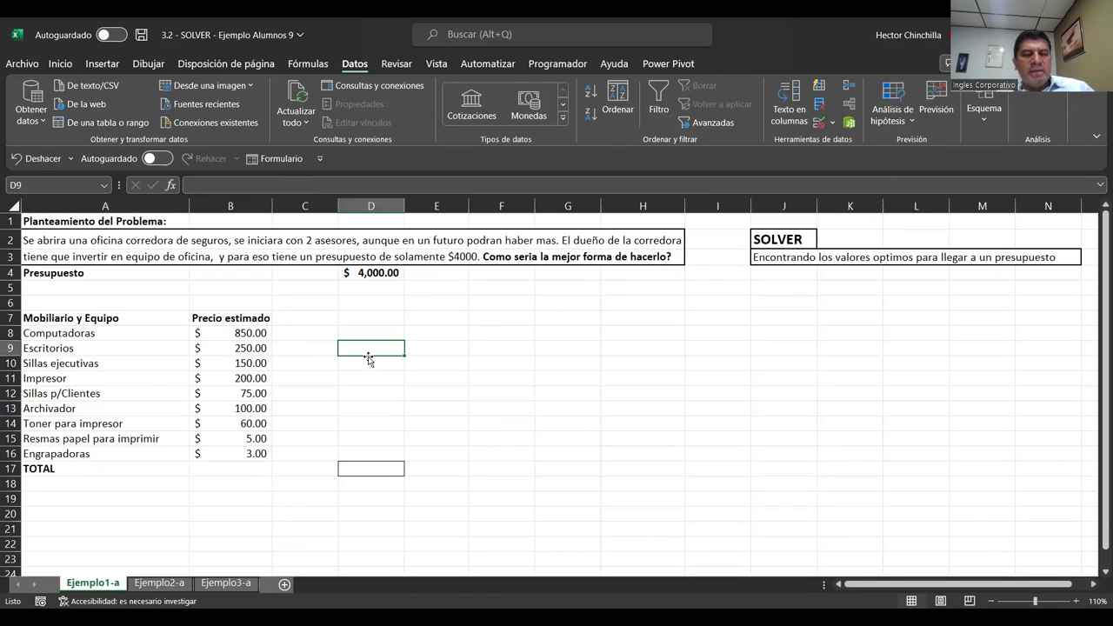
left_click(422, 318)
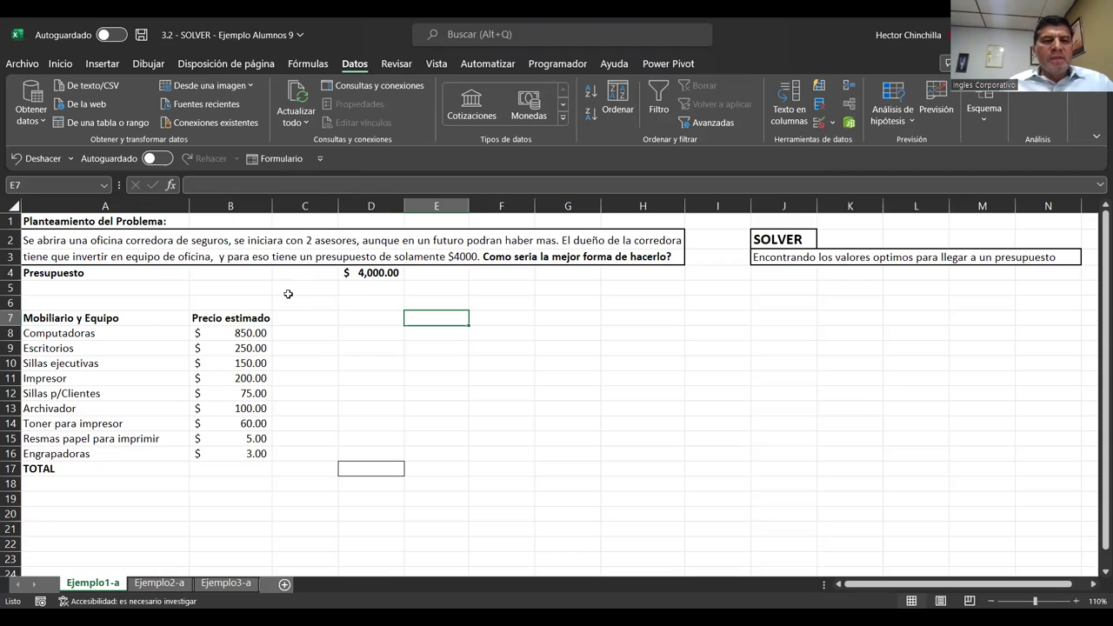
left_click(289, 290)
left_click(231, 284)
left_click(166, 254)
key("Up")
key("Down")
key("Up")
key("Down")
key("Down")
key("Down")
key("Down")
key("Down")
key("Down")
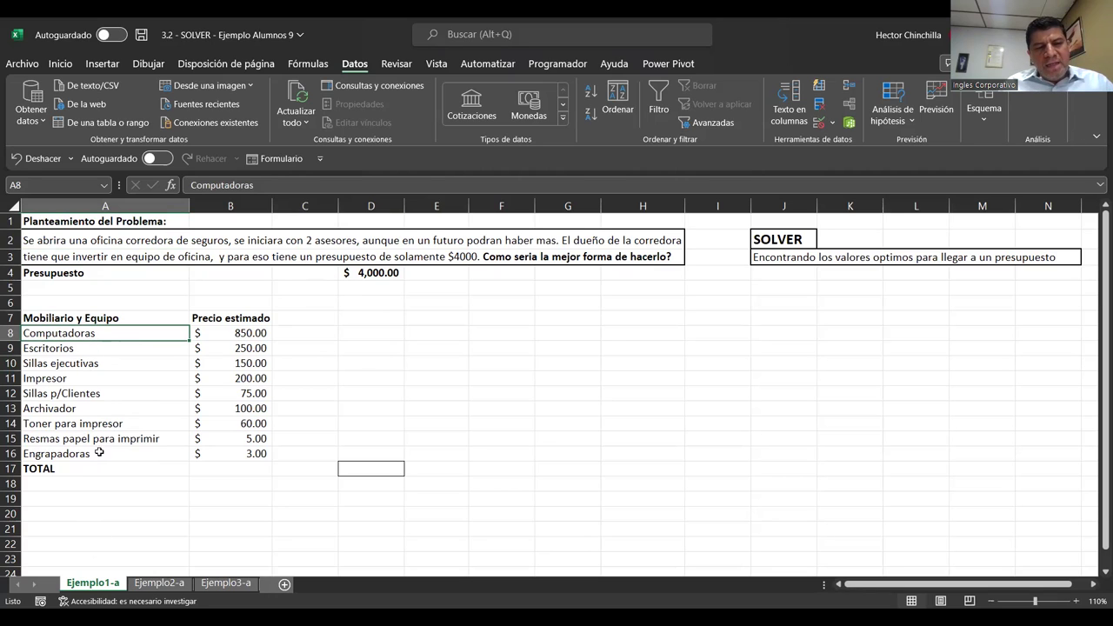
left_click_drag(78, 364, 78, 393)
left_click(80, 426)
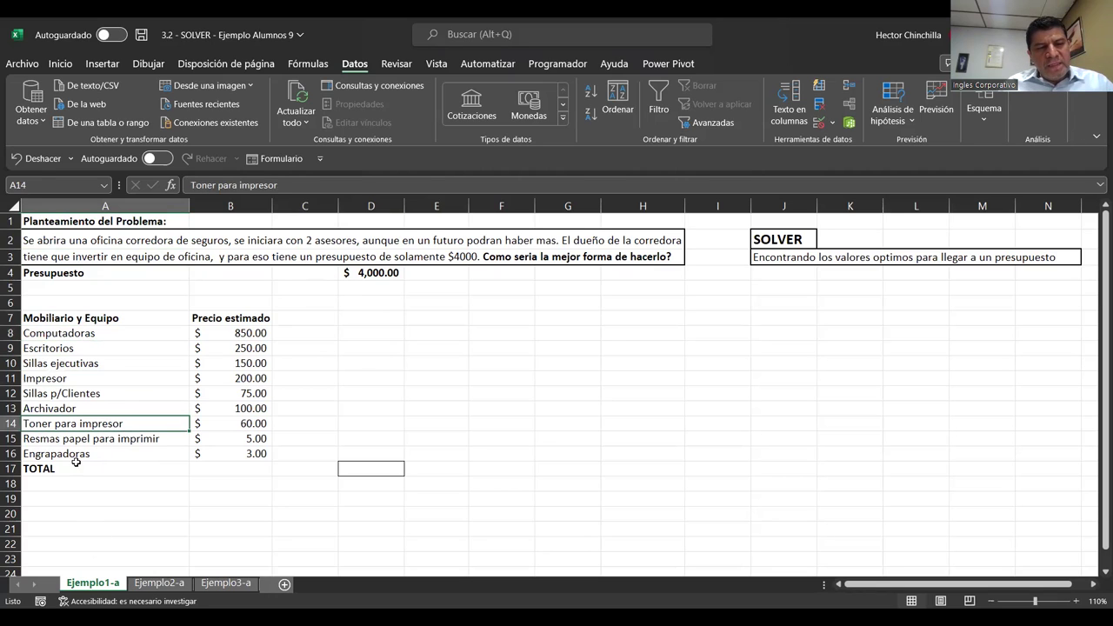
left_click(220, 336)
left_click(230, 407)
left_click(116, 385)
left_click(121, 347)
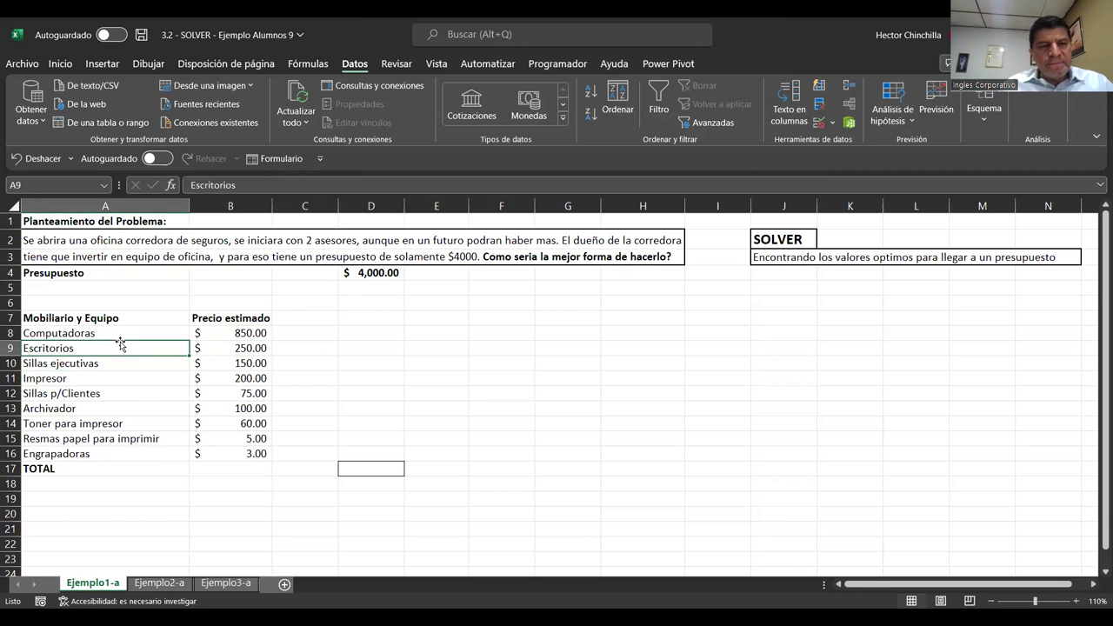
left_click(134, 244)
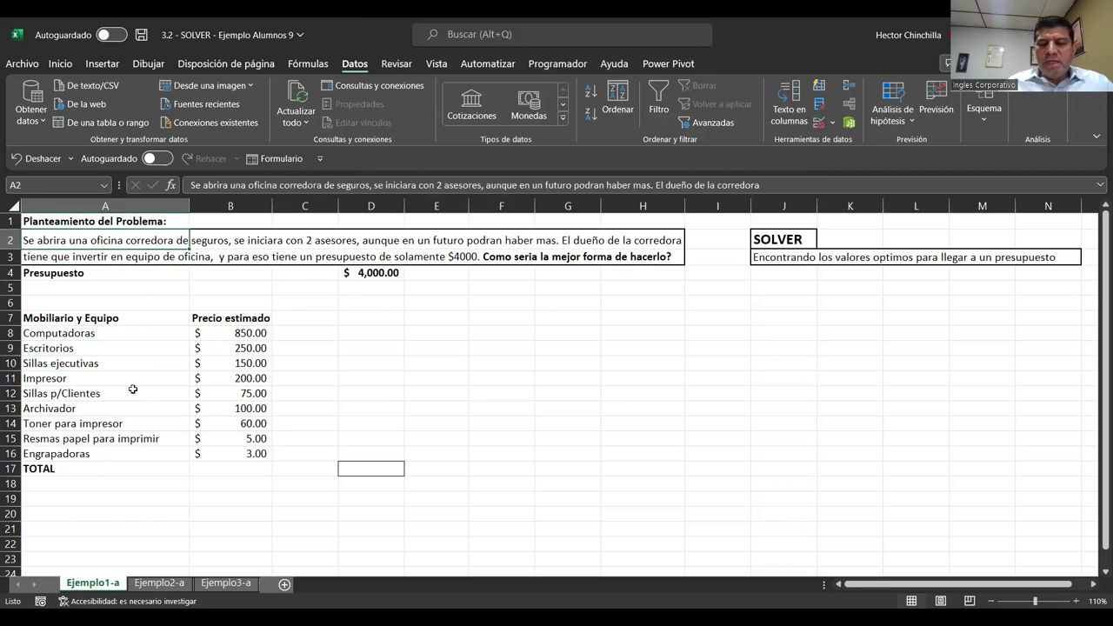
key("Down")
key("Down")
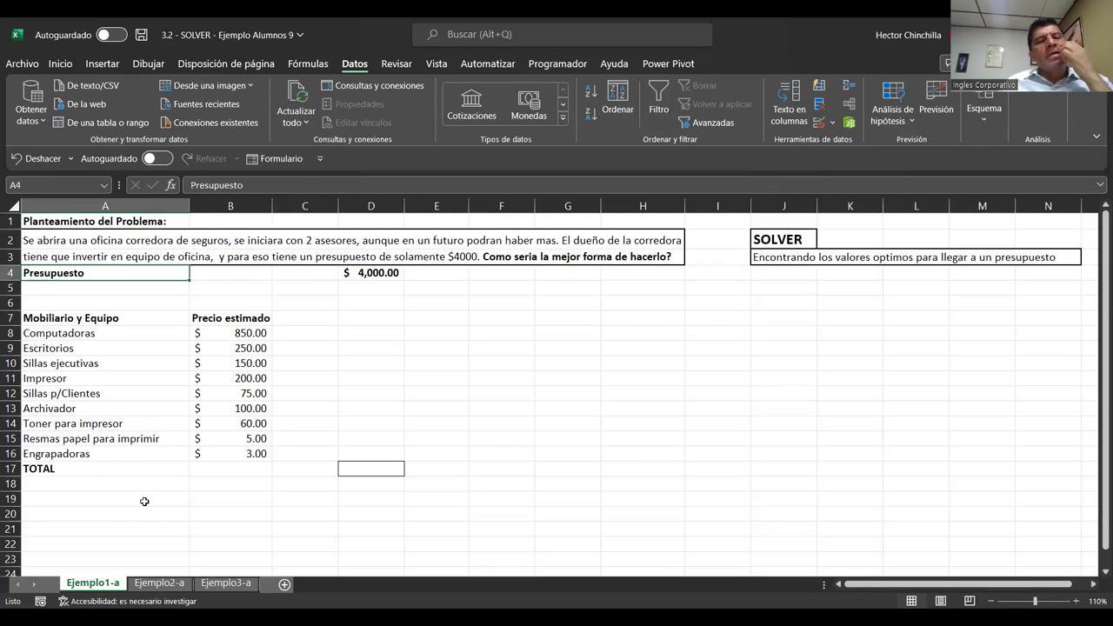
key("Up")
key("Up")
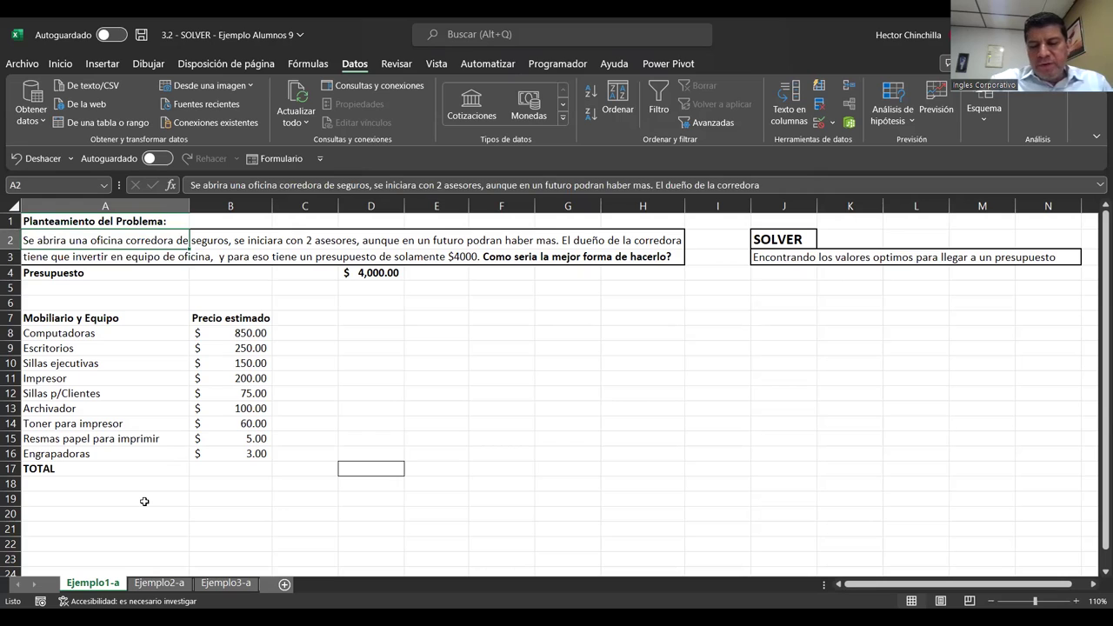
key("Down")
key("Down")
key("Down")
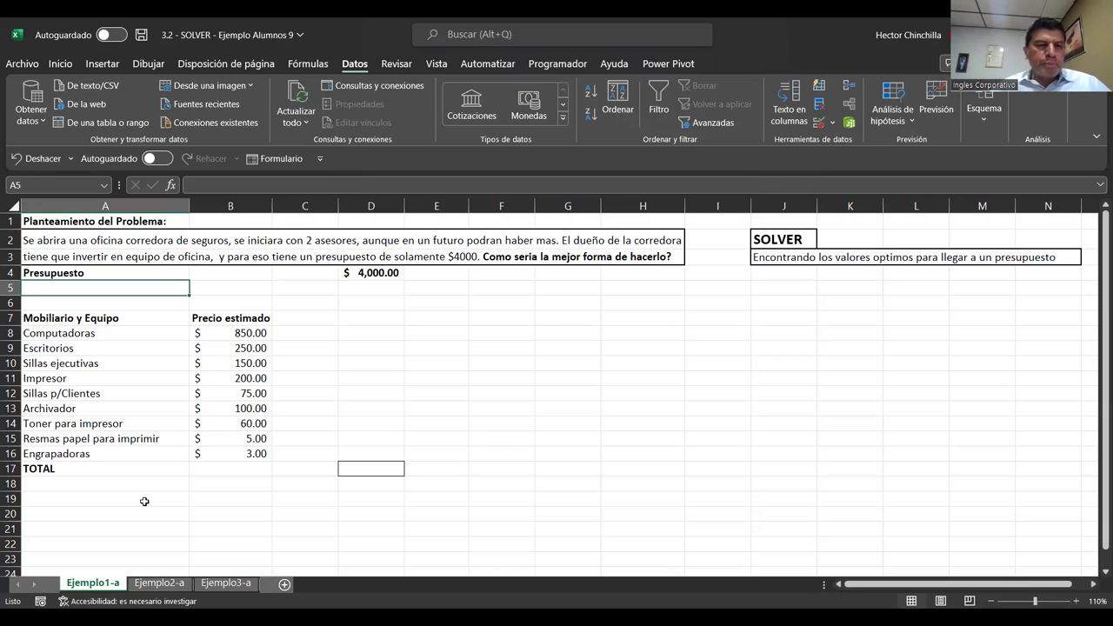
left_click(54, 238)
key("Down")
key("Up")
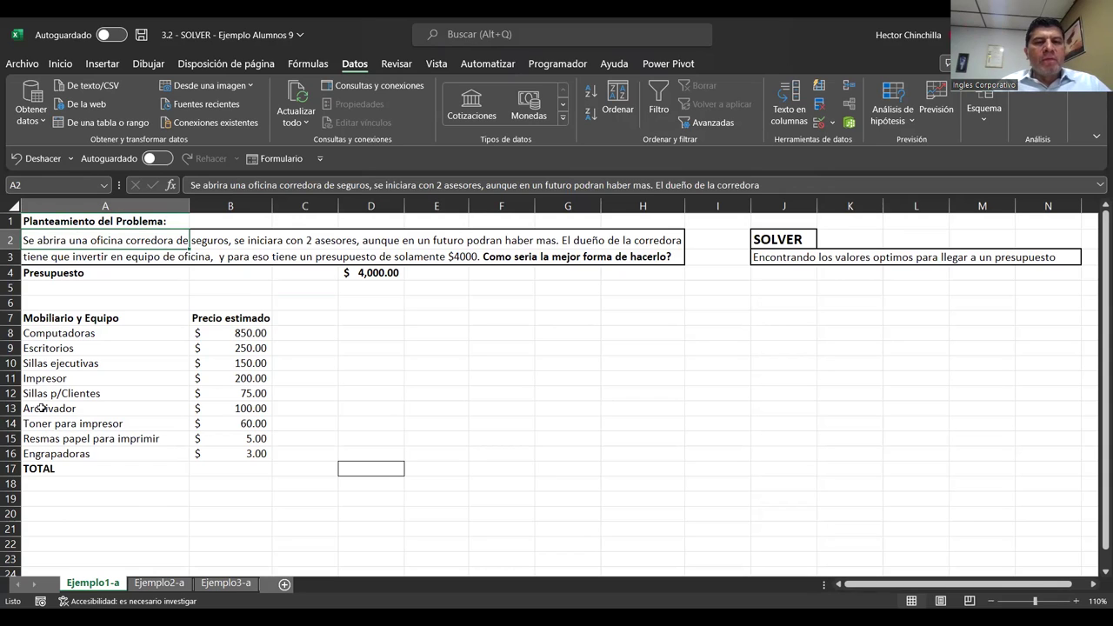
key("Down")
key("Up")
key("Up")
key("Down")
key("Down")
key("Down")
key("Down")
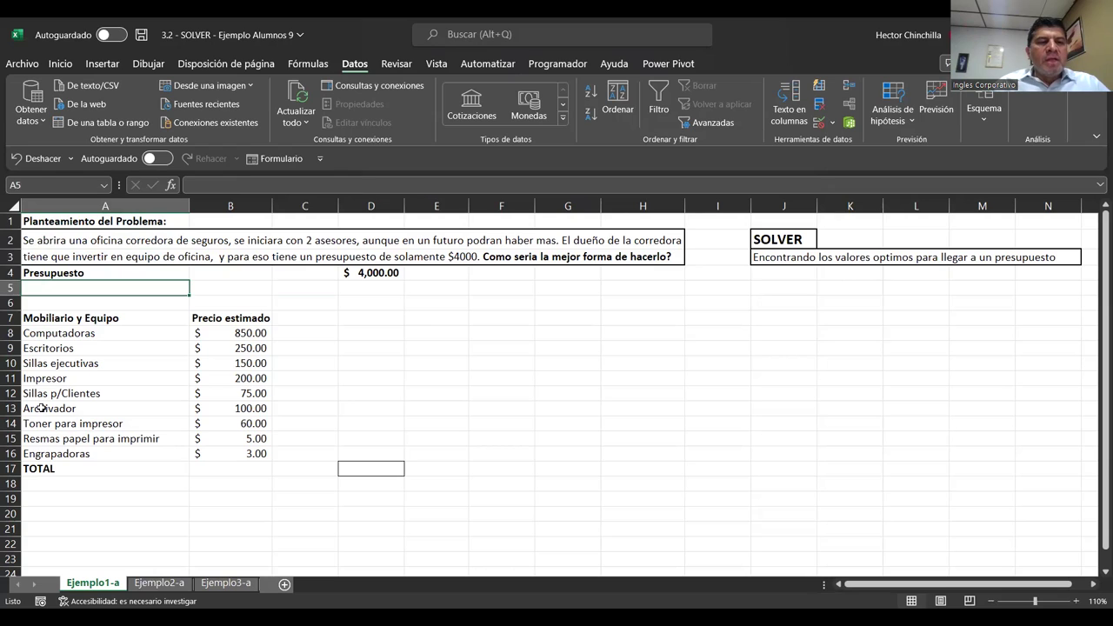
key("Up")
key("Up")
key("Up")
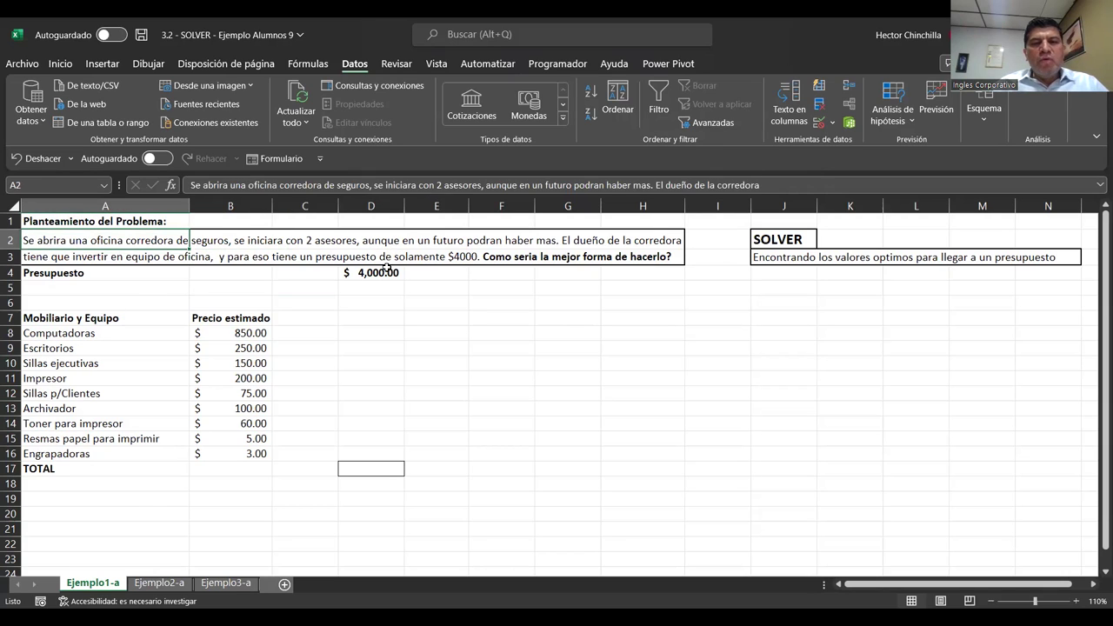
key("shift+Right")
key("shift+Right")
key("shift+Right")
key("shift+Right")
key("shift+Right")
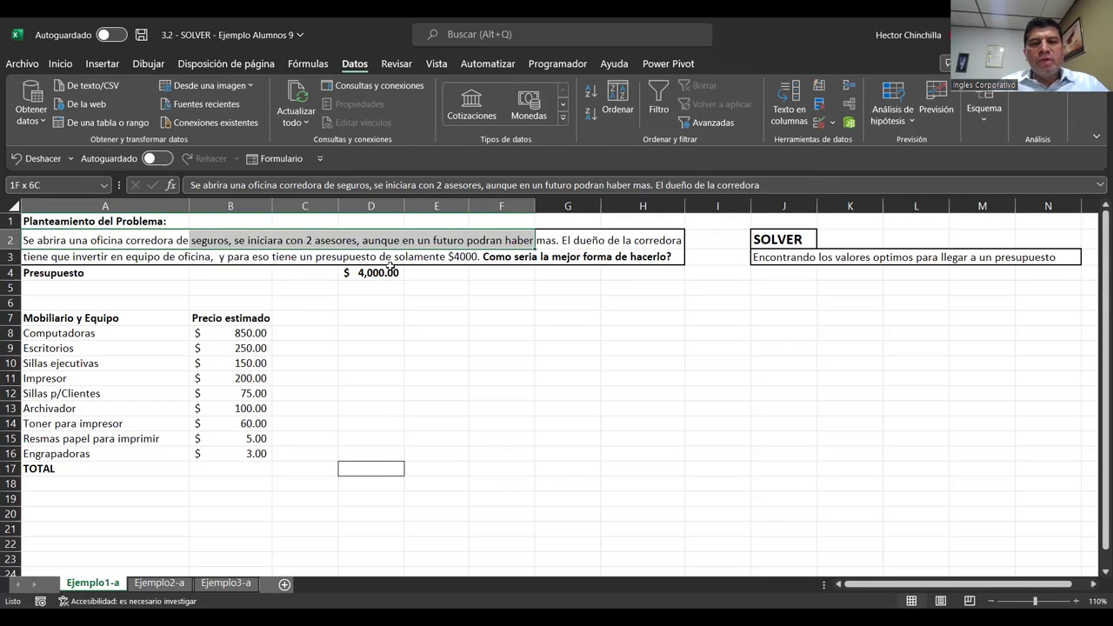
key("shift+Right")
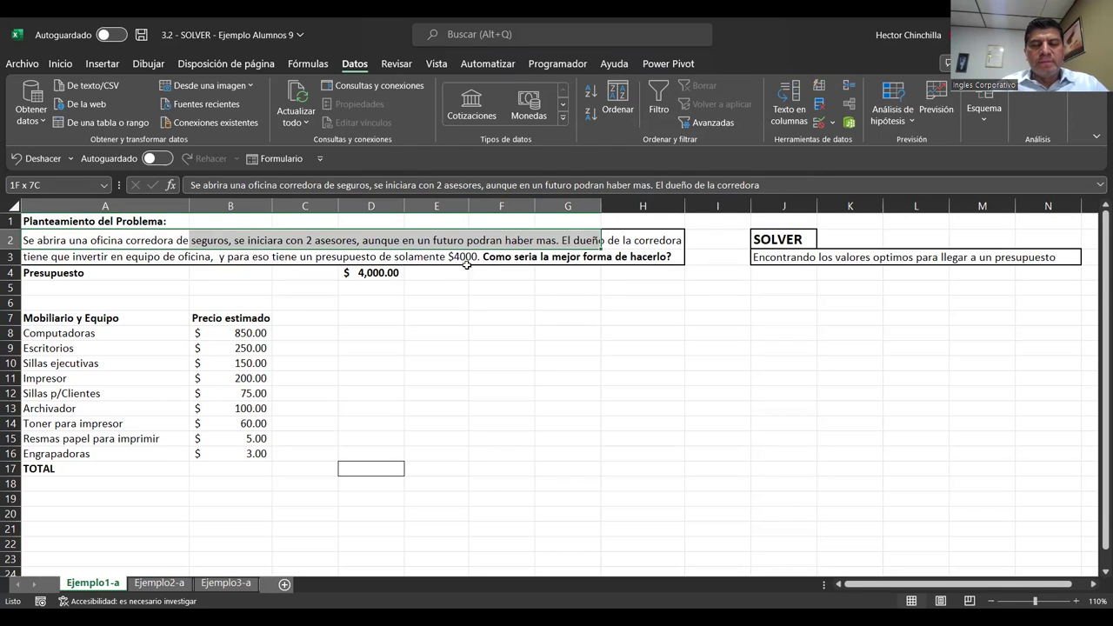
key("Right")
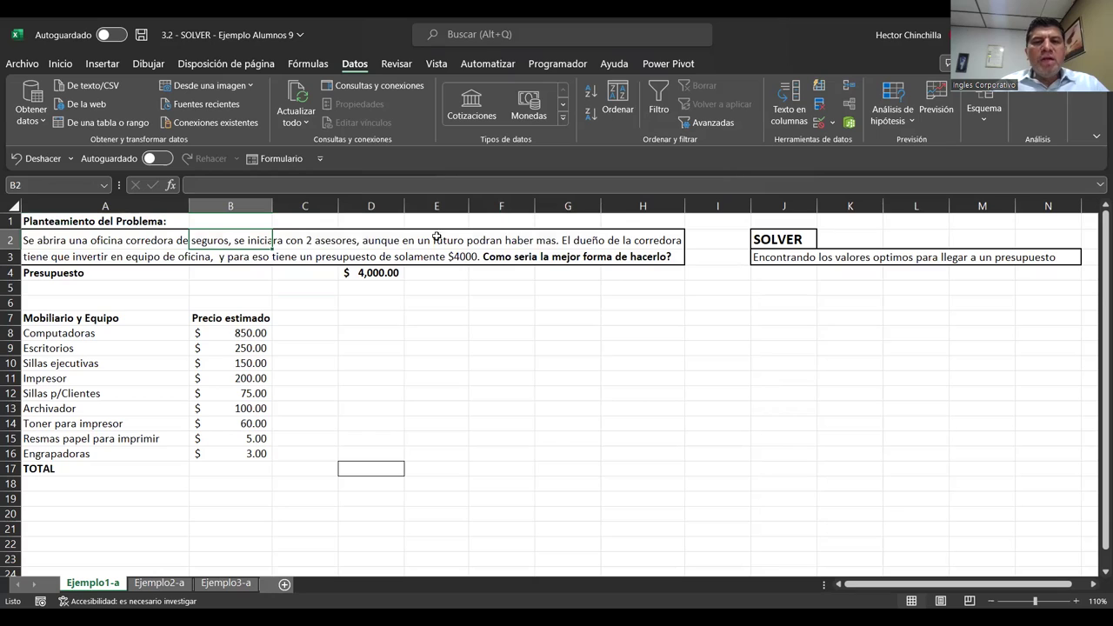
left_click(63, 259)
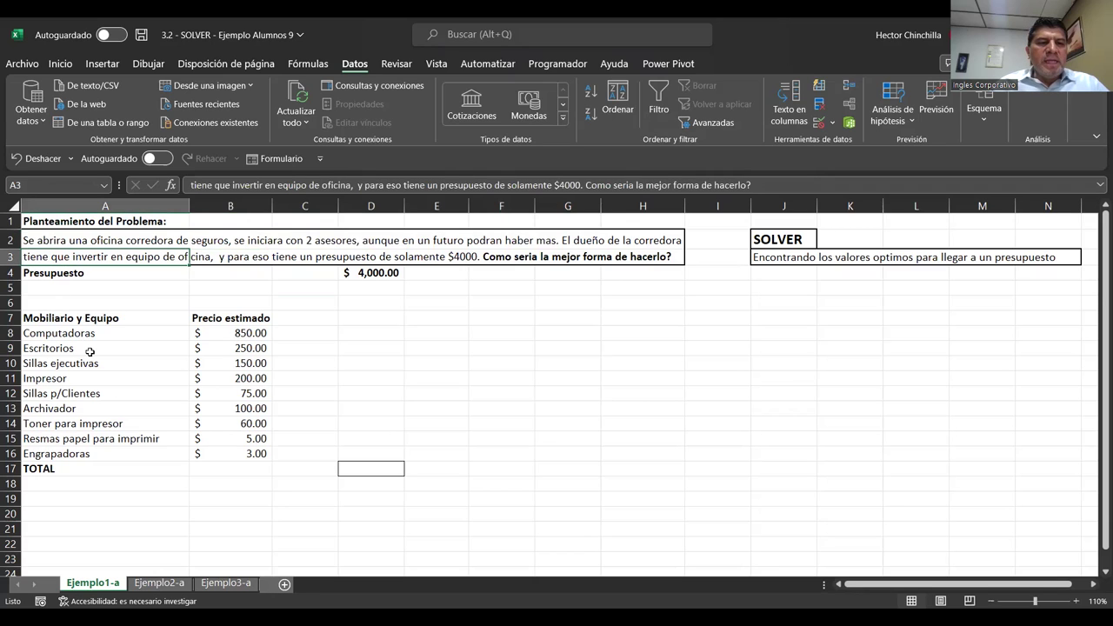
key("shift+Right")
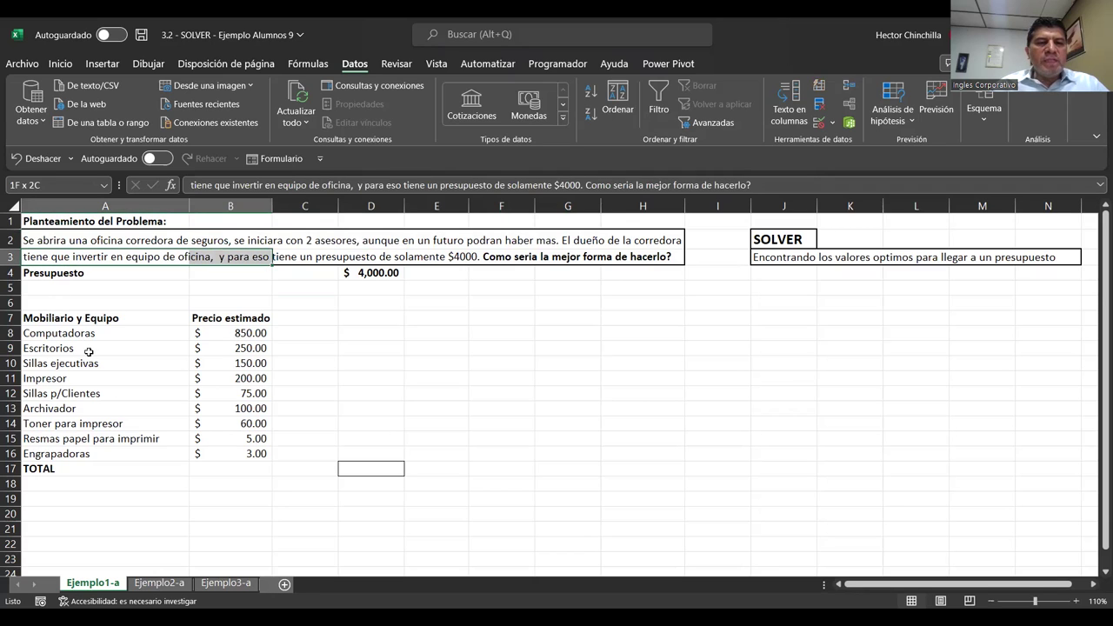
key("shift+Right")
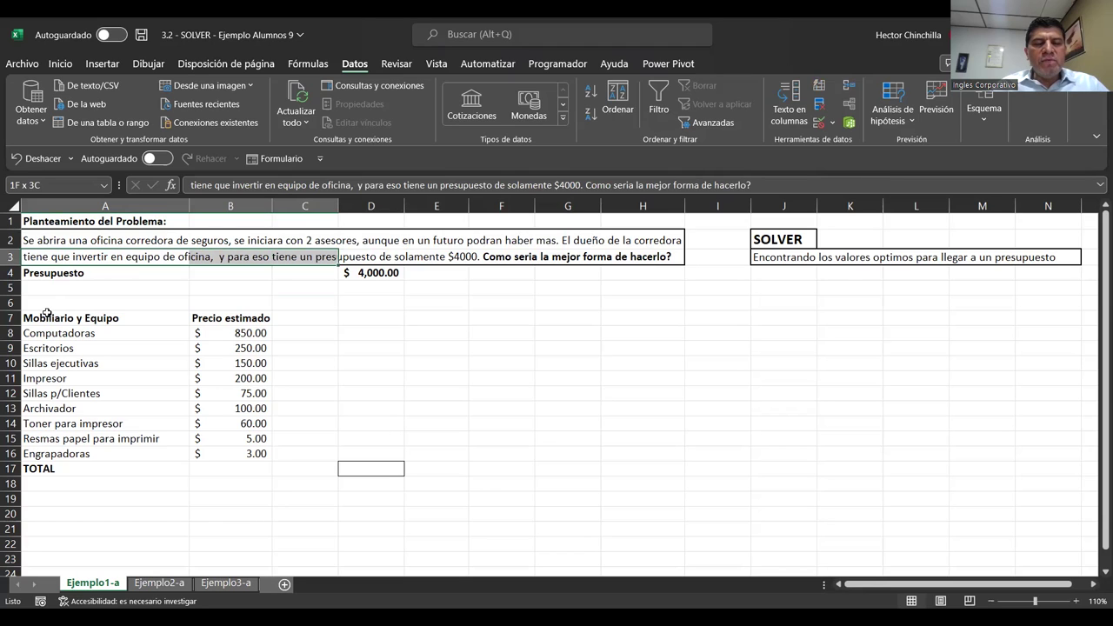
key("shift+Right")
key("shift+Right")
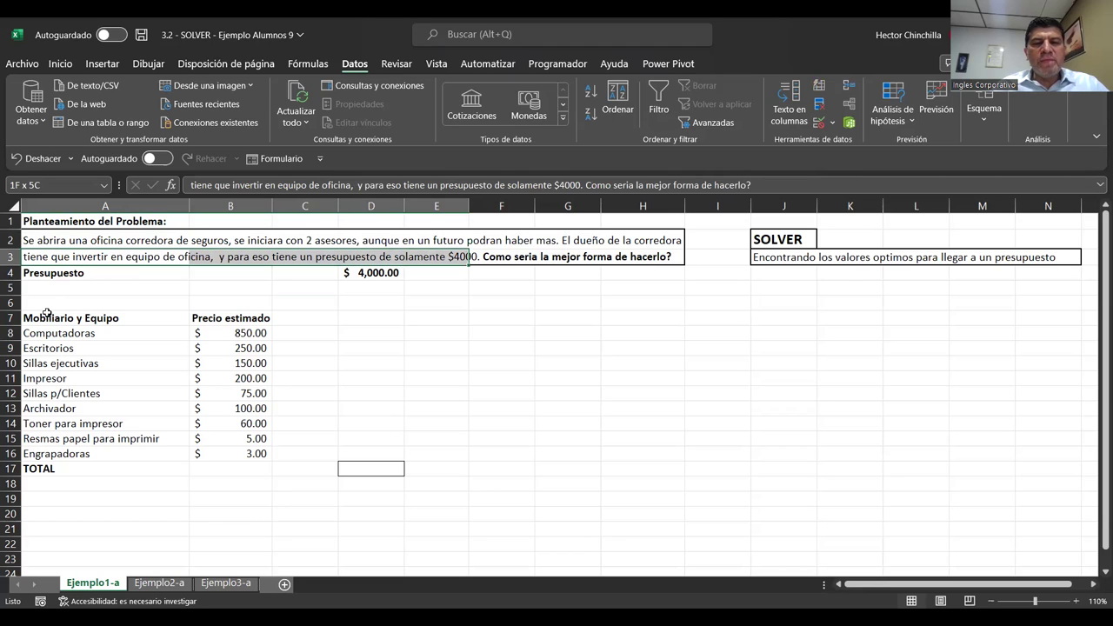
key("shift+Right")
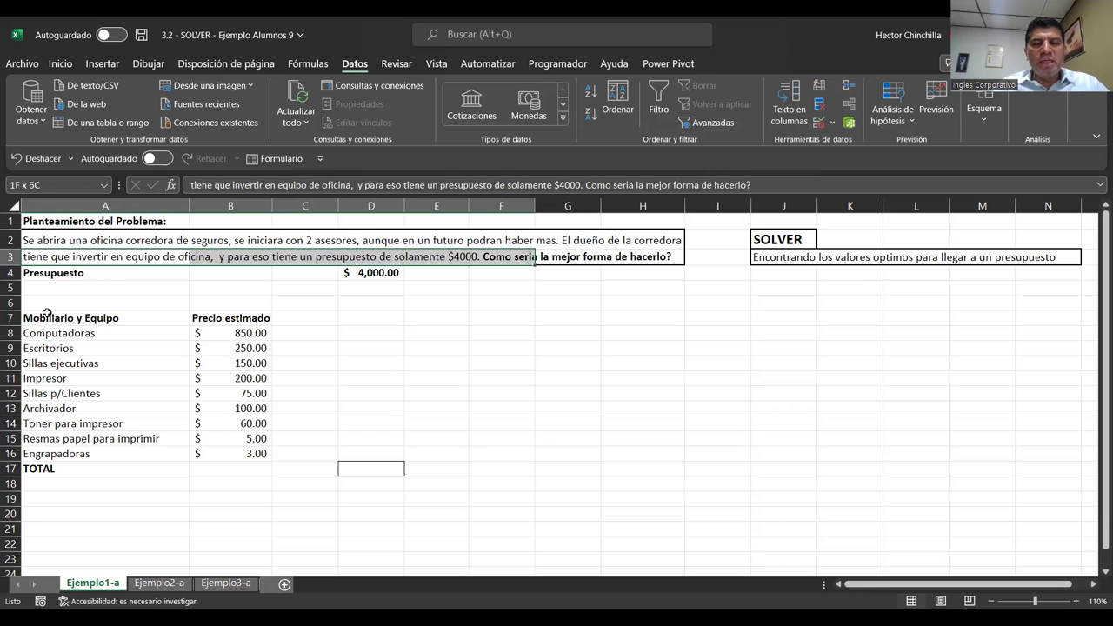
key("Left")
key("Right")
key("Right")
key("Right")
key("Right")
key("Left")
key("Down")
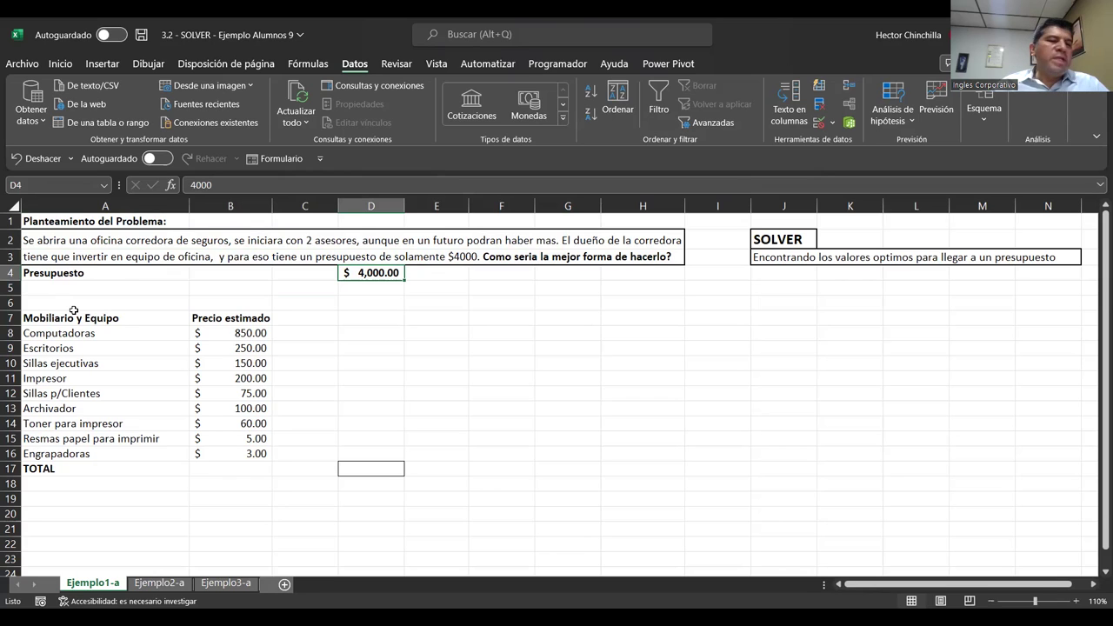
key("Up")
key("Right")
key("Right")
key("Right")
key("Left")
key("Left")
key("Right")
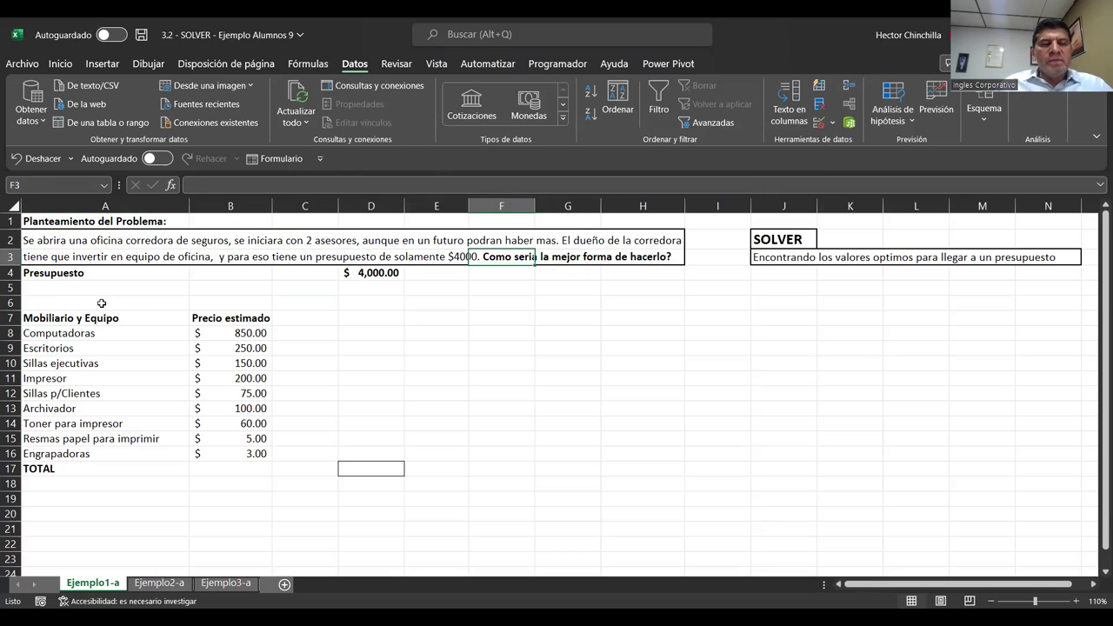
left_click(352, 275)
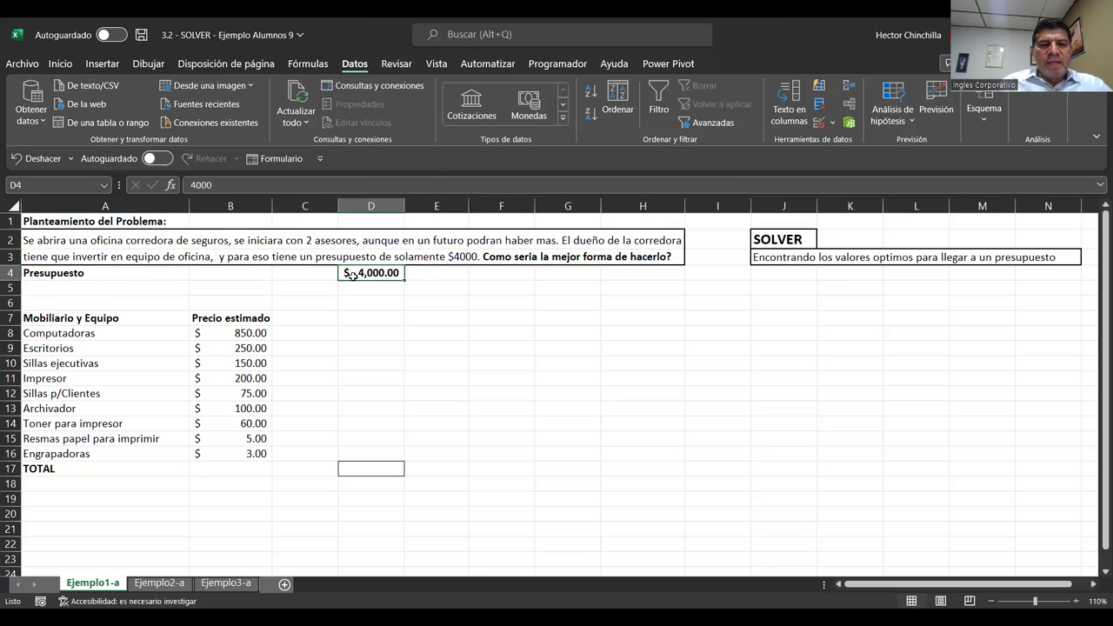
left_click(110, 276)
left_click(132, 300)
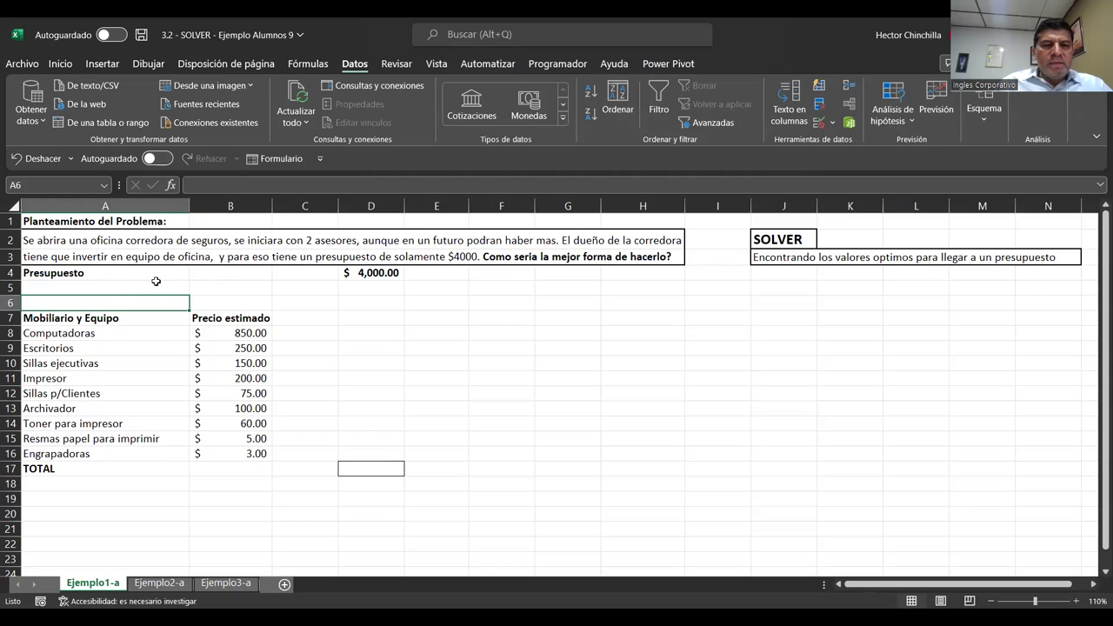
left_click(144, 276)
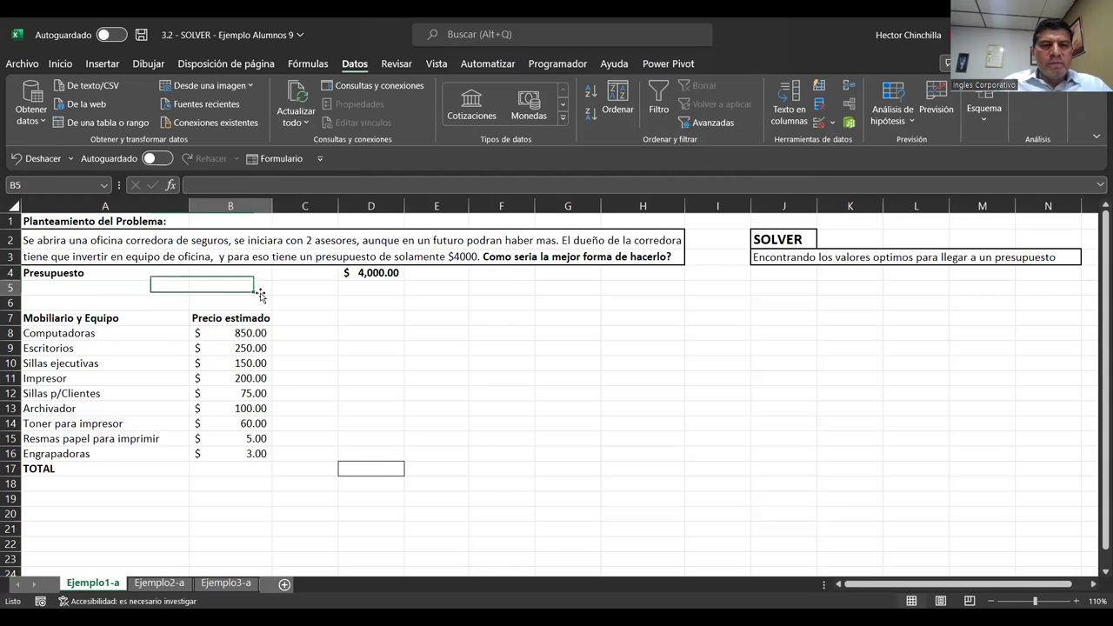
left_click(351, 276)
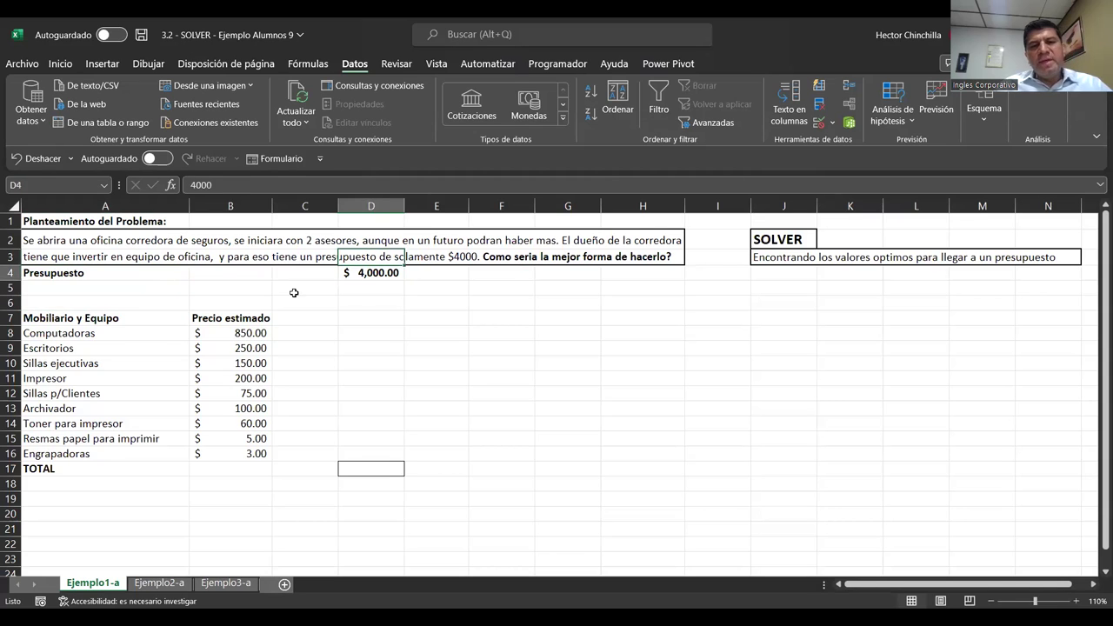
left_click(366, 315)
left_click(357, 276)
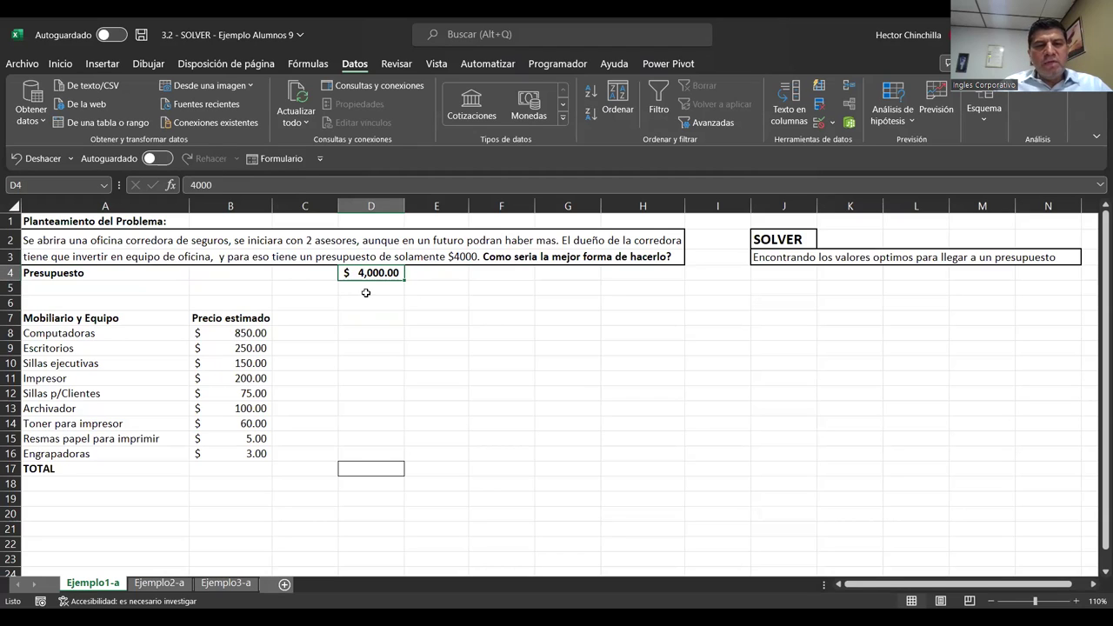
left_click(364, 288)
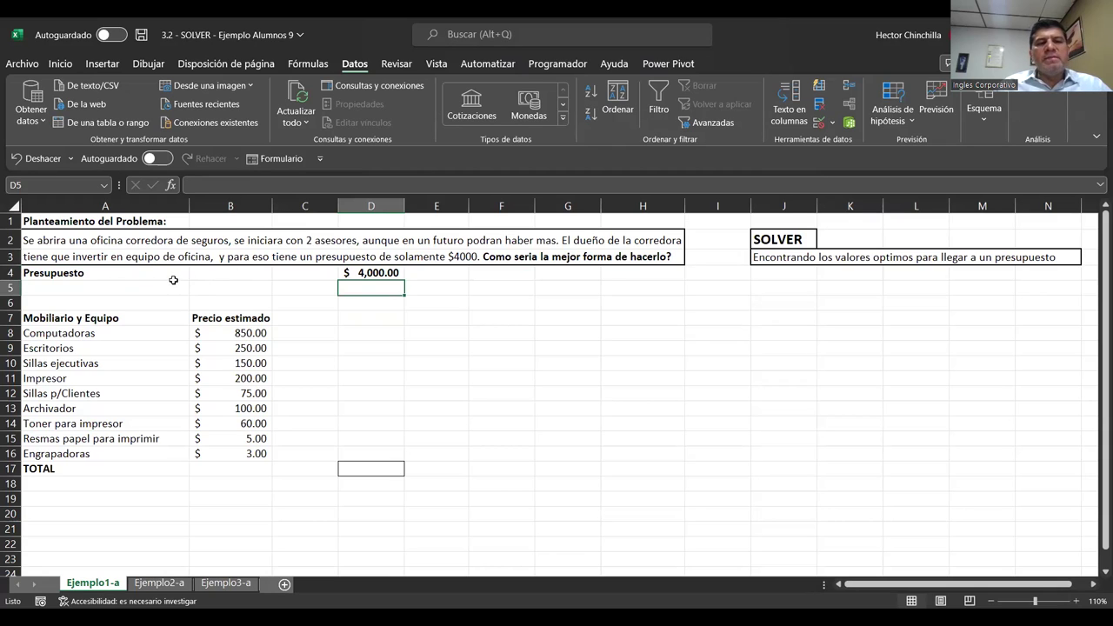
left_click(164, 283)
left_click(426, 320)
key("Up")
key("Up")
key("Up")
key("Up")
key("Up")
key("Left")
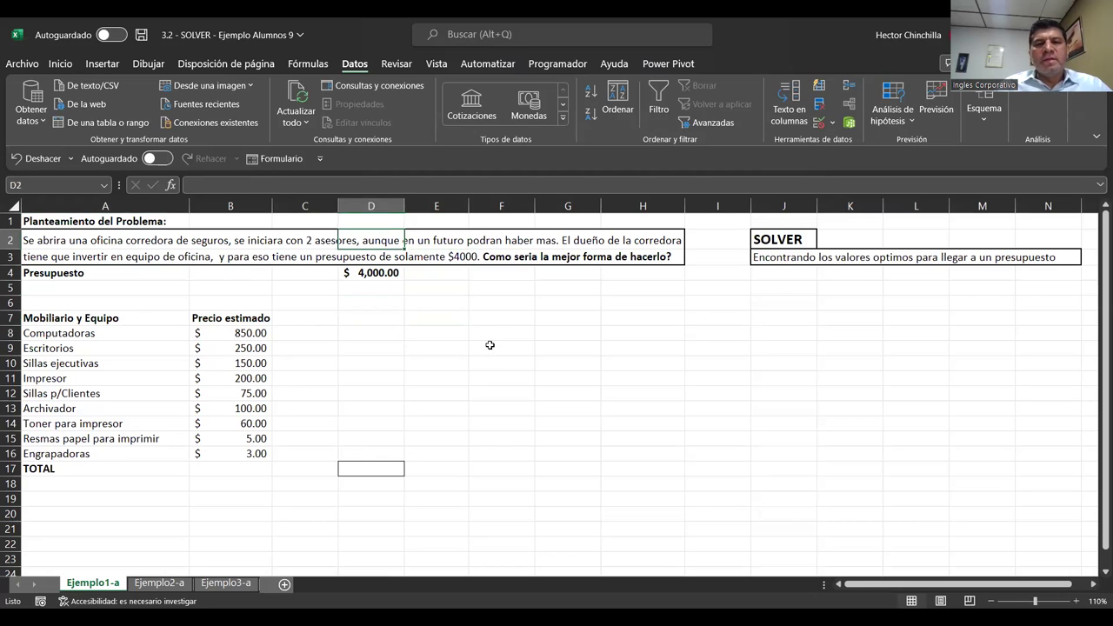
key("Left")
key("Left")
key("Left")
left_click(116, 295)
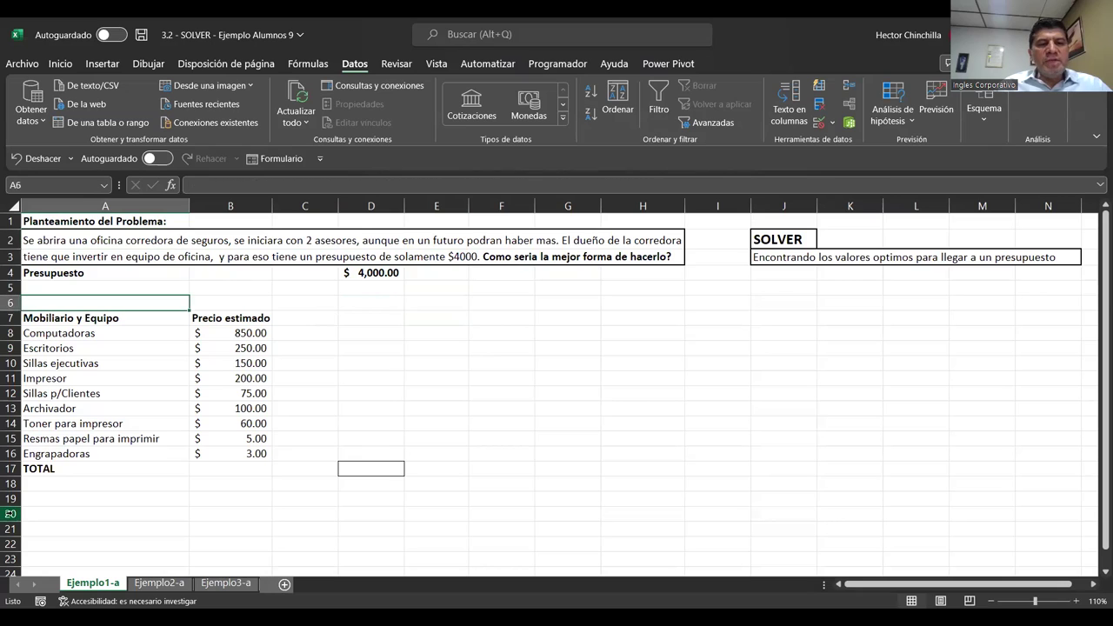
key("Up")
key("Up")
key("Up")
key("Up")
key("Up")
key("Down")
key("Up")
key("Down")
key("Down")
key("Down")
key("Down")
key("Down")
key("Down")
key("Down")
key("Up")
key("Up")
key("Up")
key("Up")
key("Up")
key("Down")
key("Down")
key("Up")
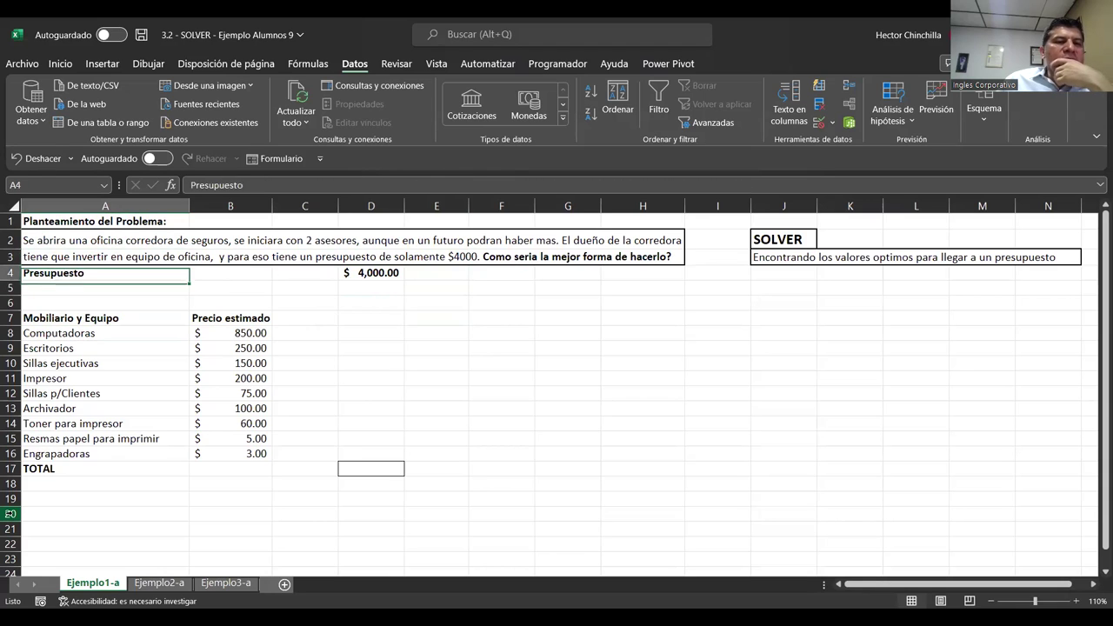
key("Up")
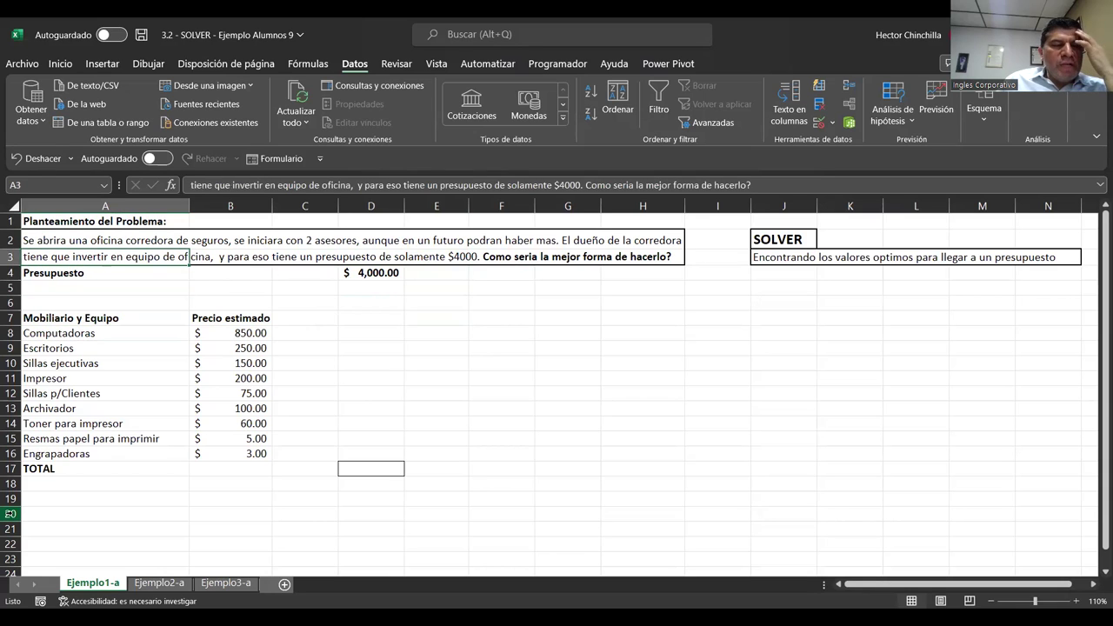
key("Down")
key("Down")
key("Down")
key("Down")
key("Down")
key("Down")
key("Down")
key("Down")
key("Down")
key("Down")
key("Down")
key("Down")
key("Down")
key("Up")
key("Up")
key("Up")
key("Up")
key("Up")
key("Up")
key("Up")
key("Up")
key("Up")
key("Up")
key("Up")
key("Up")
key("Down")
key("Right")
key("Right")
key("Right")
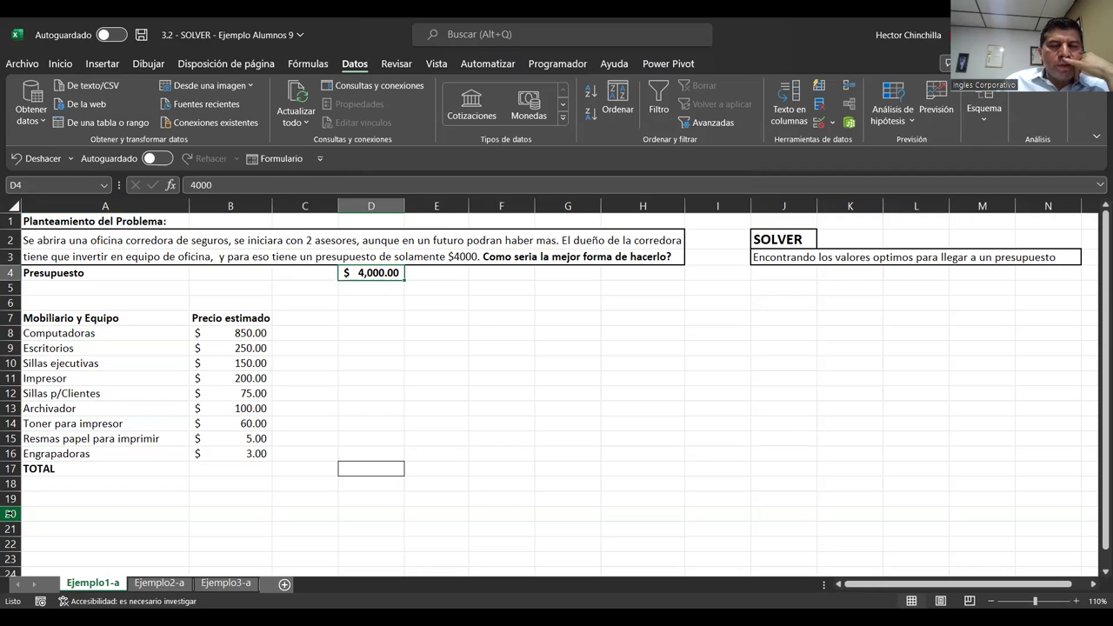
key("Left")
key("Left")
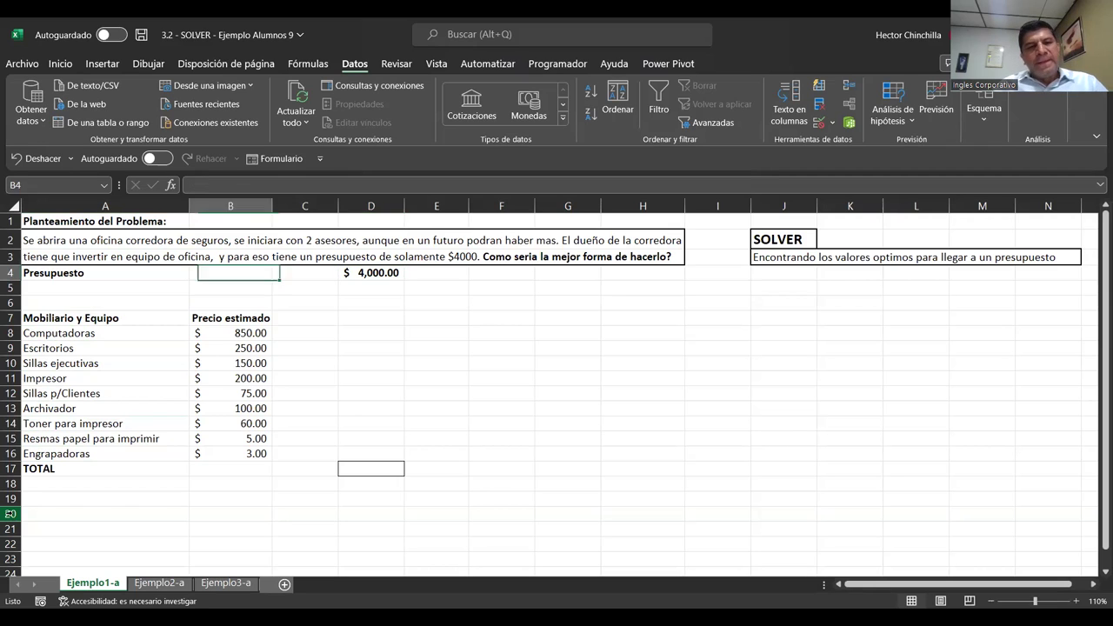
key("Left")
key("Down")
key("Down")
key("Down")
key("Down")
key("Down")
key("Down")
key("Down")
key("Down")
key("Up")
key("Up")
key("Up")
key("Up")
key("Up")
key("Up")
key("Up")
key("Up")
key("Up")
key("Down")
key("Down")
key("Down")
key("Down")
key("Down")
key("Down")
key("Down")
key("Down")
key("Down")
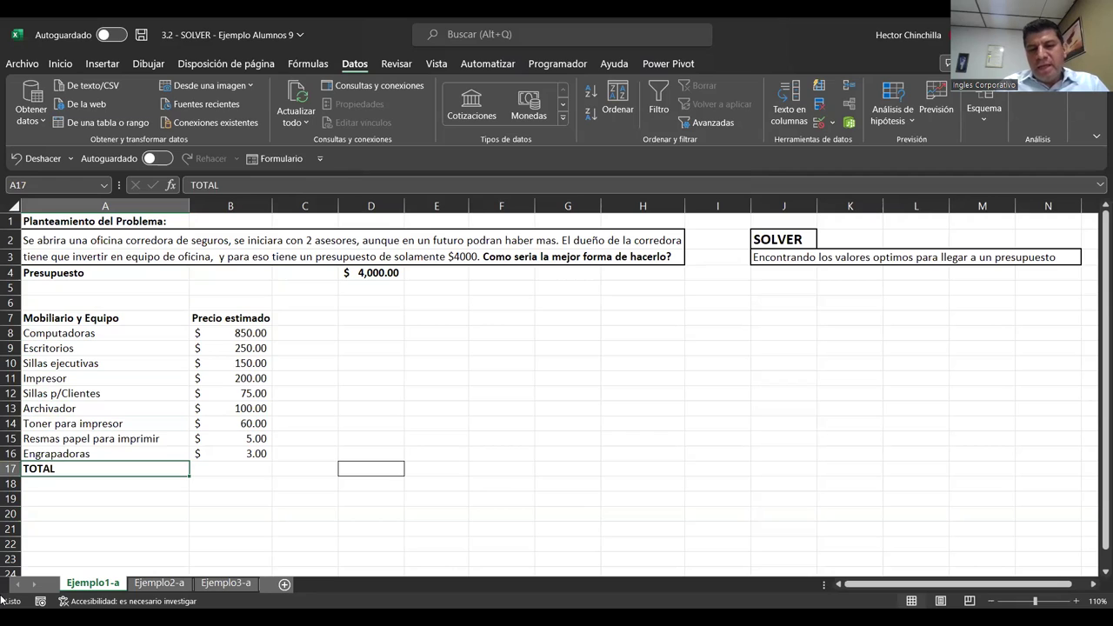
key("Right")
key("Right")
key("Right")
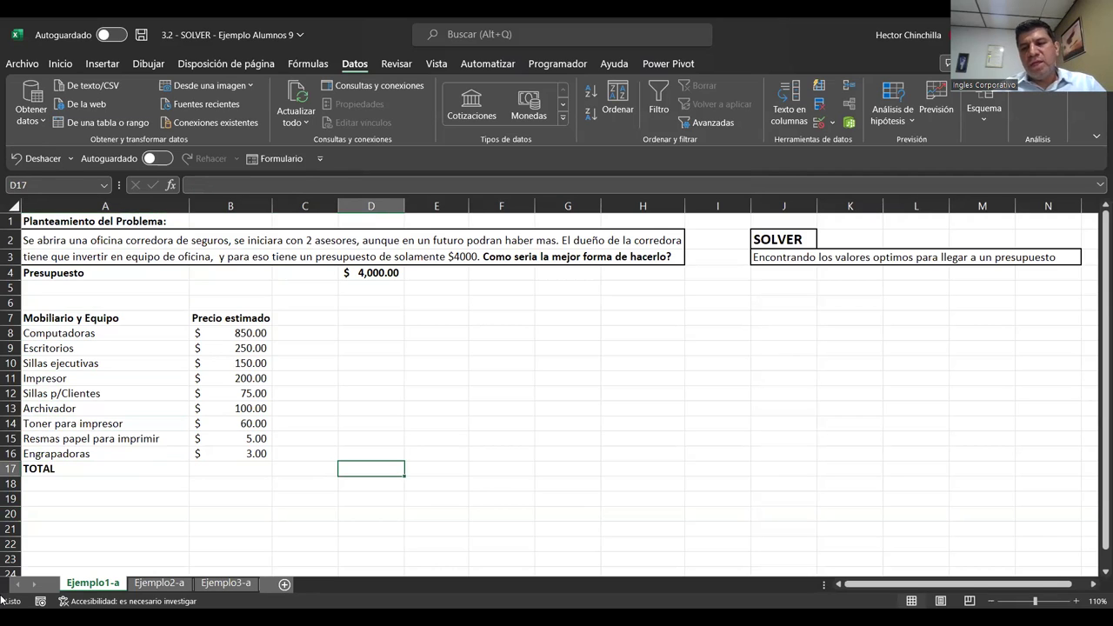
key("Left")
key("Left")
key("Left")
key("Up")
key("Down")
key("Down")
key("Down")
key("Down")
key("Down")
key("Up")
key("Up")
key("Up")
key("Up")
key("Up")
key("Up")
key("Up")
key("Up")
key("Up")
key("Up")
key("Up")
key("Up")
key("Up")
key("Up")
key("Up")
key("Up")
key("Up")
key("Right")
key("Right")
key("Right")
key("Down")
key("Down")
key("Down")
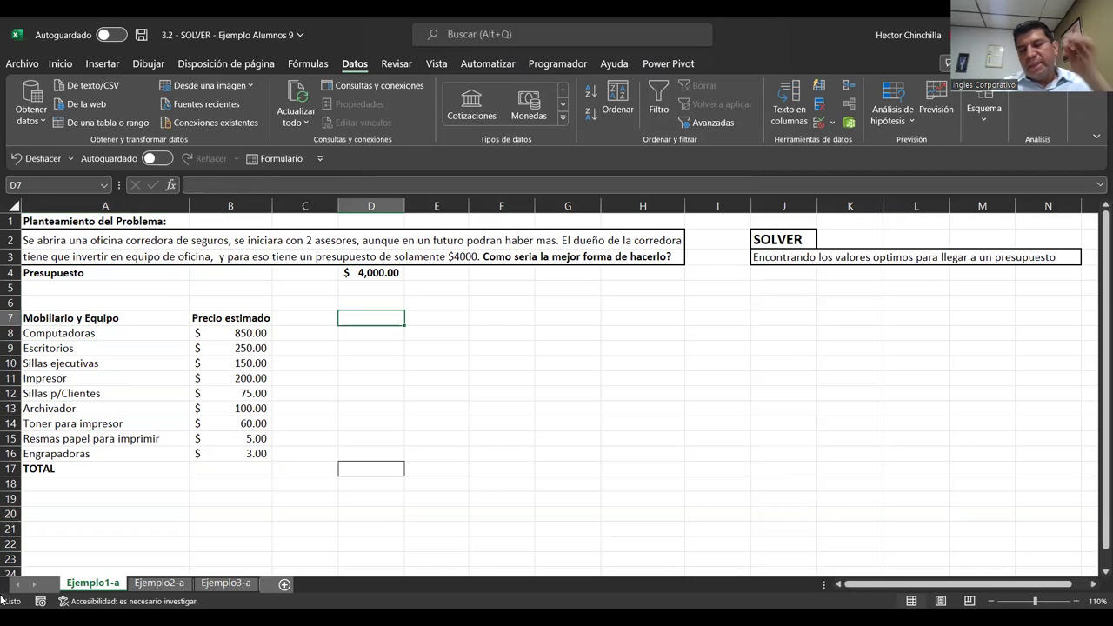
key("Left")
key("Left")
key("Left")
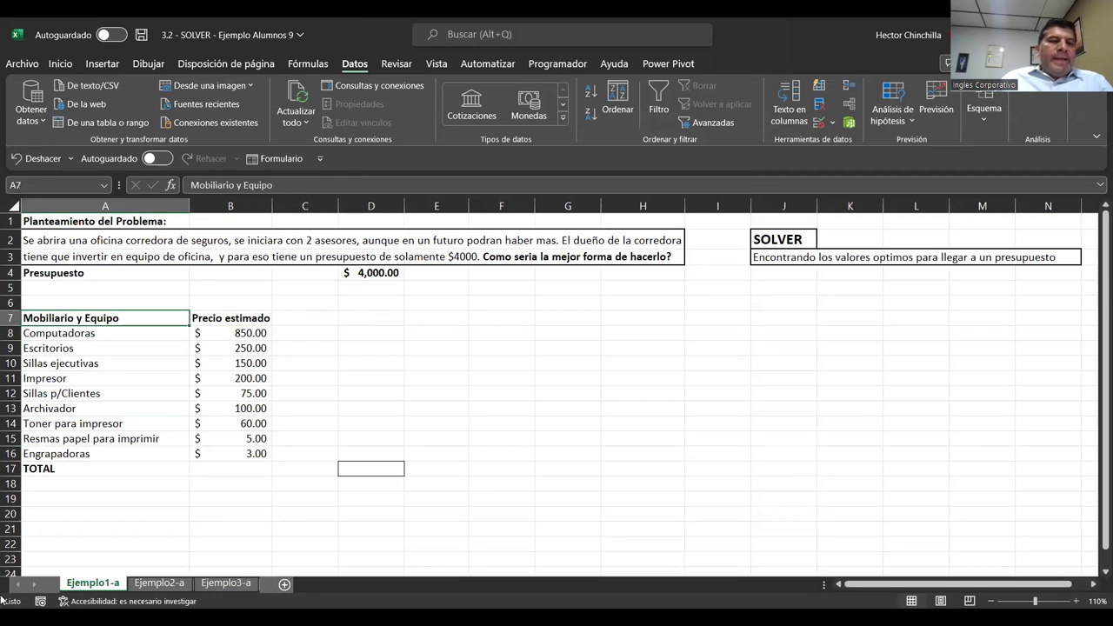
key("Up")
key("Up")
key("Up")
key("Up")
key("Up")
key("Down")
key("Down")
key("Down")
key("Down")
key("Up")
key("Up")
key("Down")
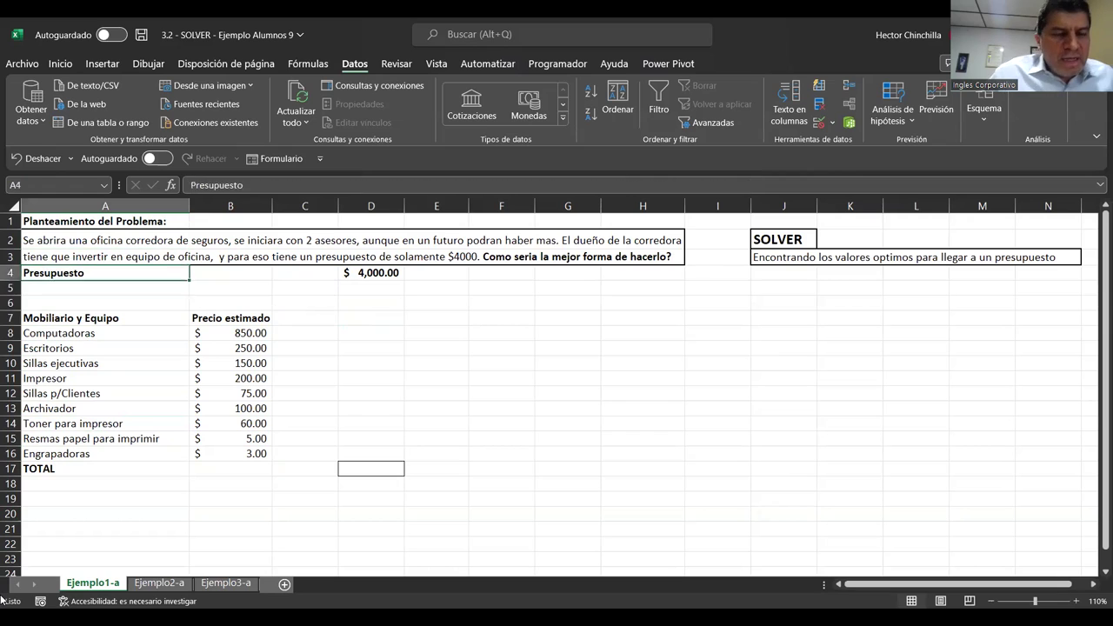
key("Down")
key("Down")
key("Down")
key("Down")
key("Up")
key("Up")
key("Up")
key("Down")
key("Down")
key("Down")
key("Up")
key("Up")
key("Down")
key("Down")
key("Up")
key("Up")
key("Up")
key("Down")
key("Down")
key("Up")
key("Up")
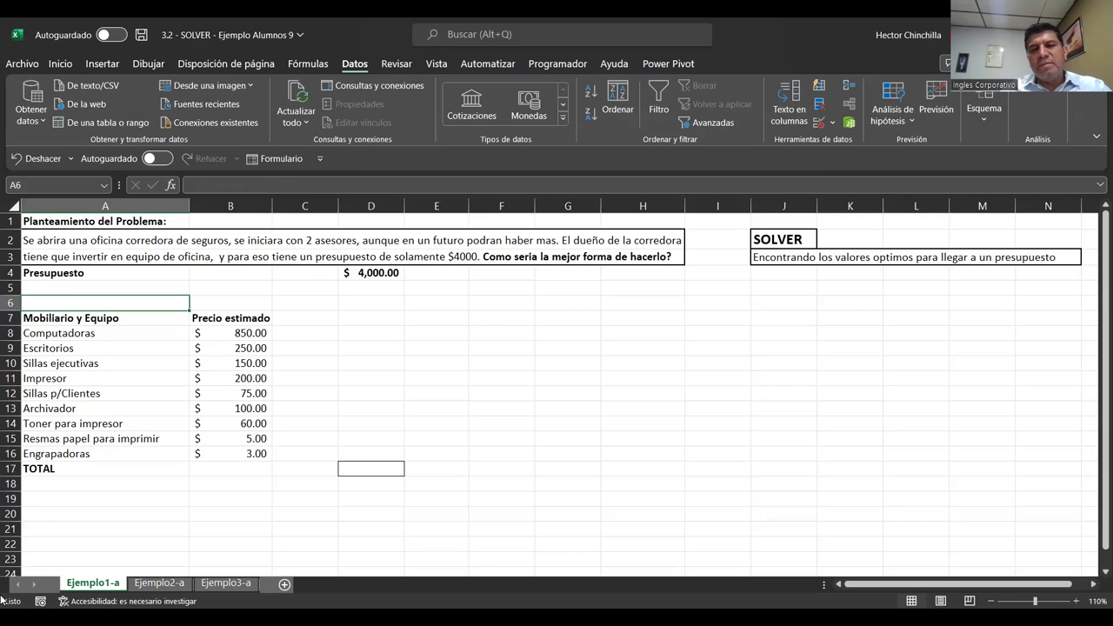
key("Right")
key("Down")
key("Left")
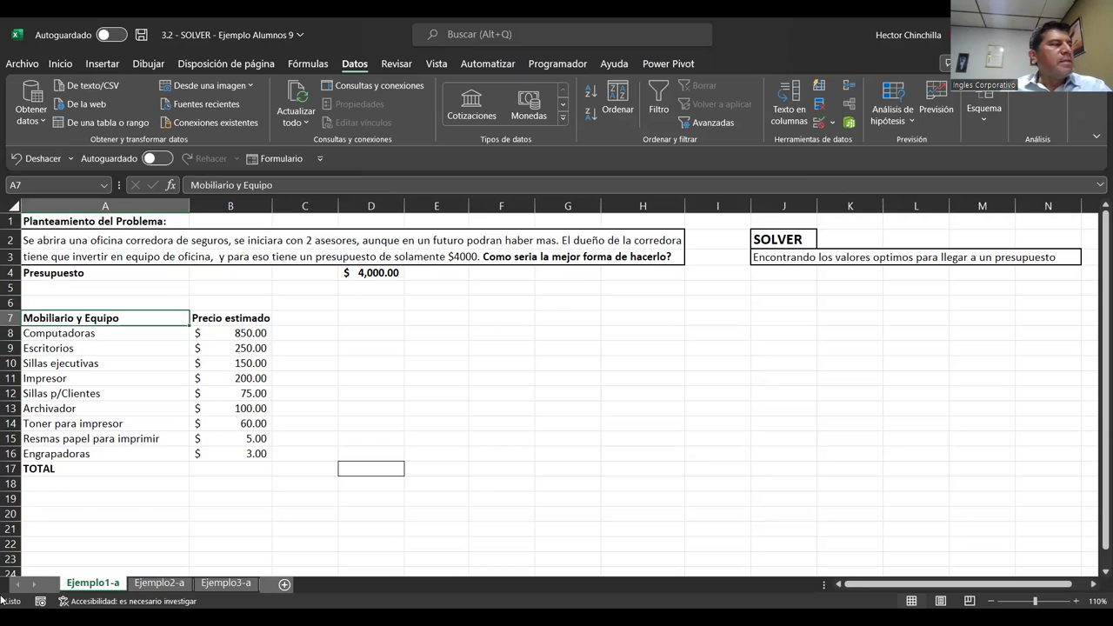
key("Up")
key("Up")
key("Right")
key("Right")
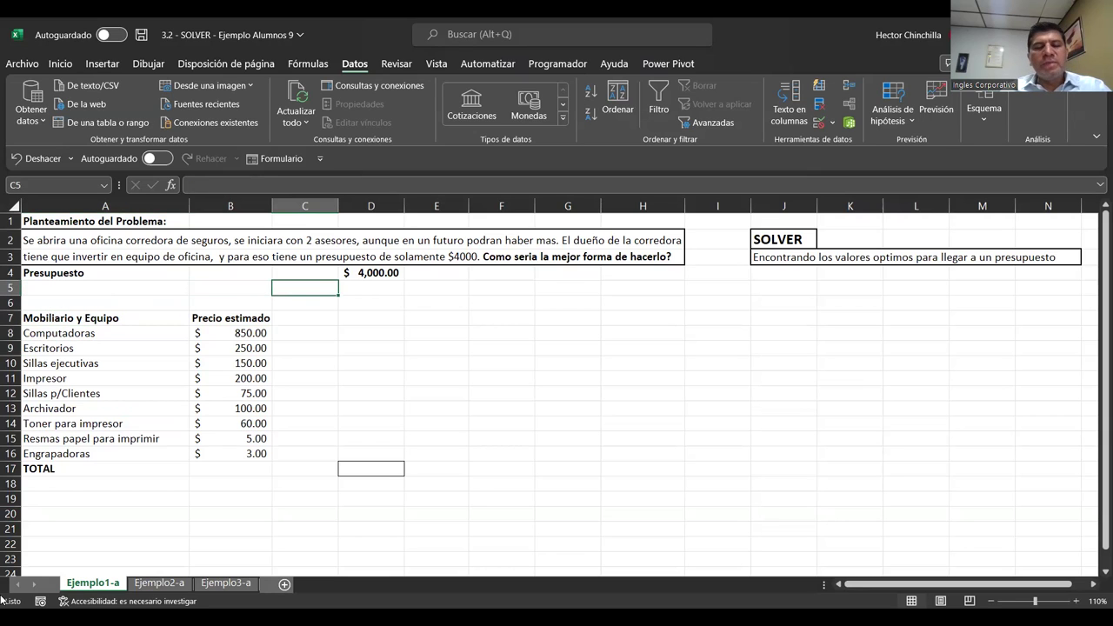
key("Left")
key("Left")
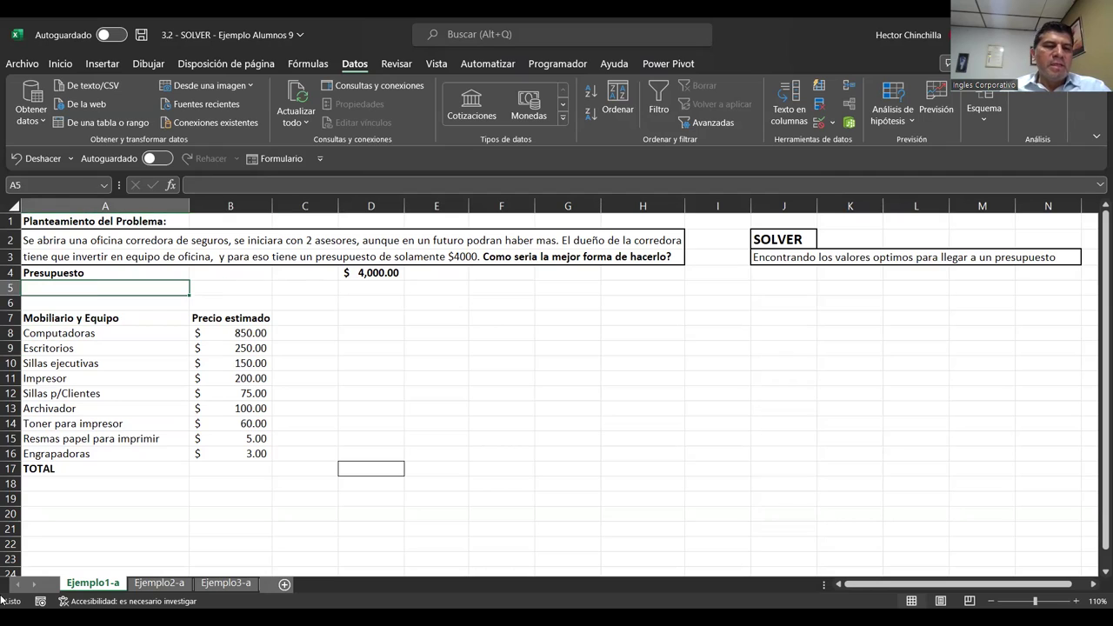
key("Down")
key("Down")
key("Down")
key("Up")
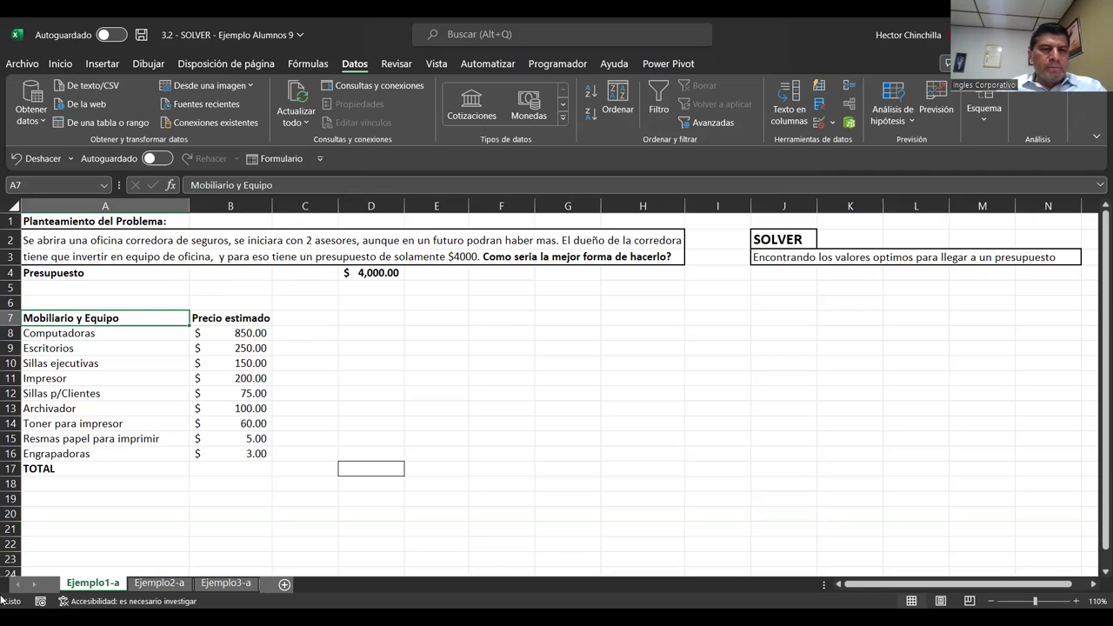
key("Up")
key("Up")
key("Up")
key("Up")
key("Down")
key("Down")
key("Down")
key("Down")
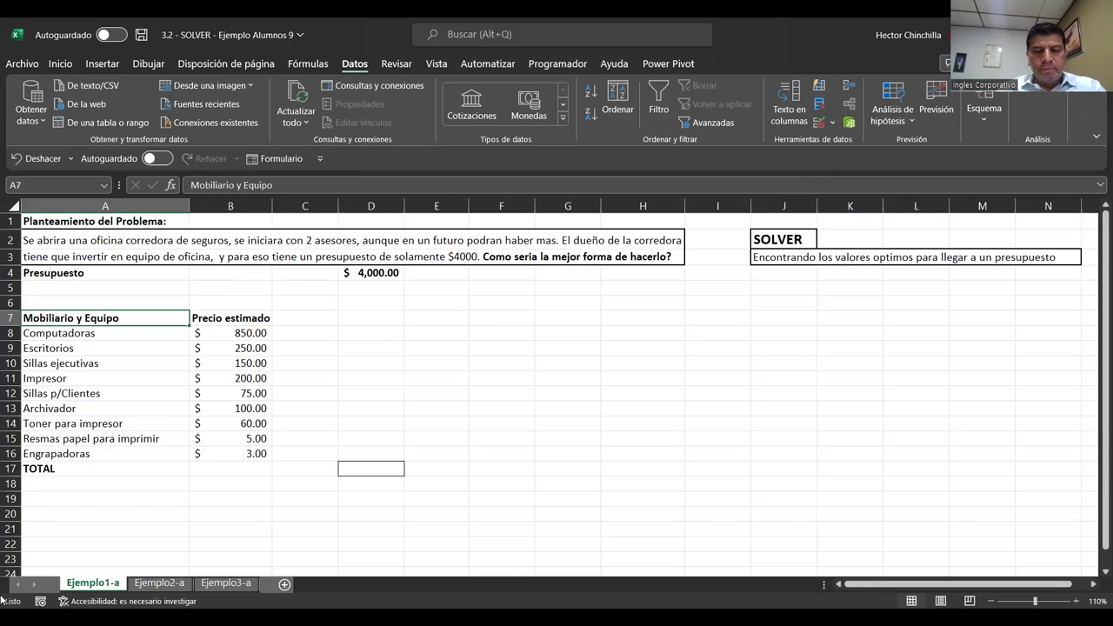
key("Down")
key("Up")
key("Up")
key("Down")
key("Down")
key("Up")
key("Down")
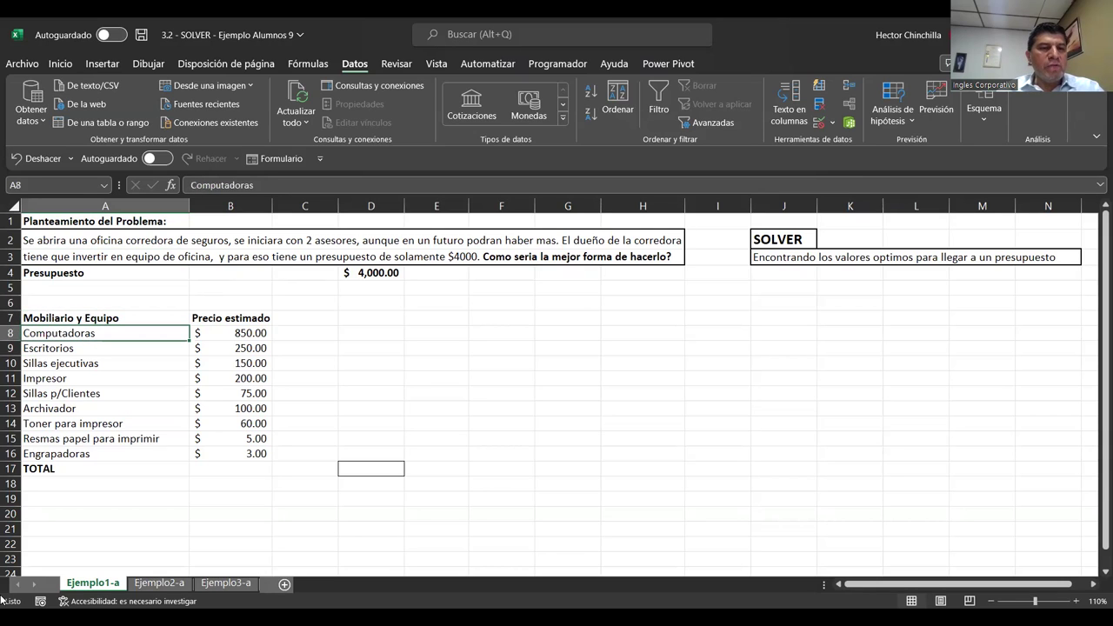
key("Right")
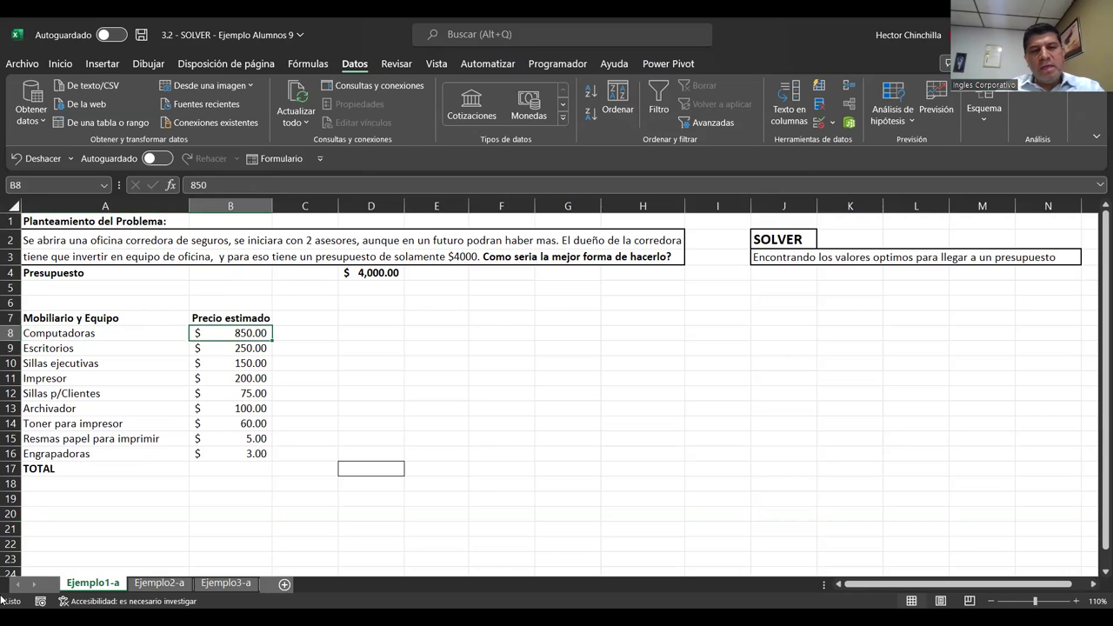
key("shift+Up")
key("shift+Down")
key("shift+Left")
key("shift+Right")
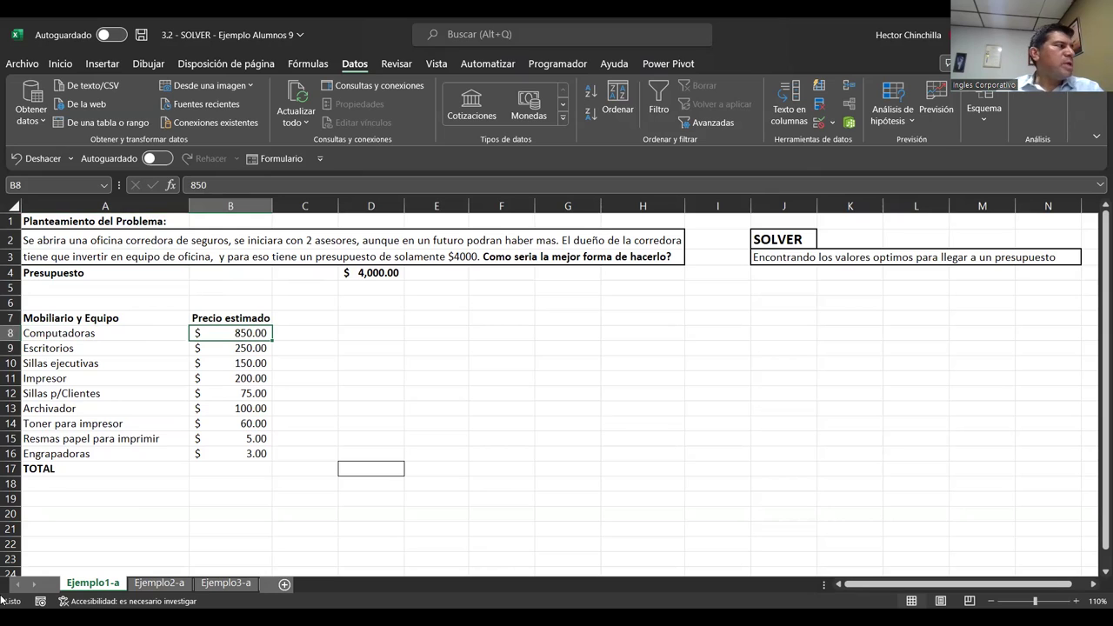
key("Left")
key("Down")
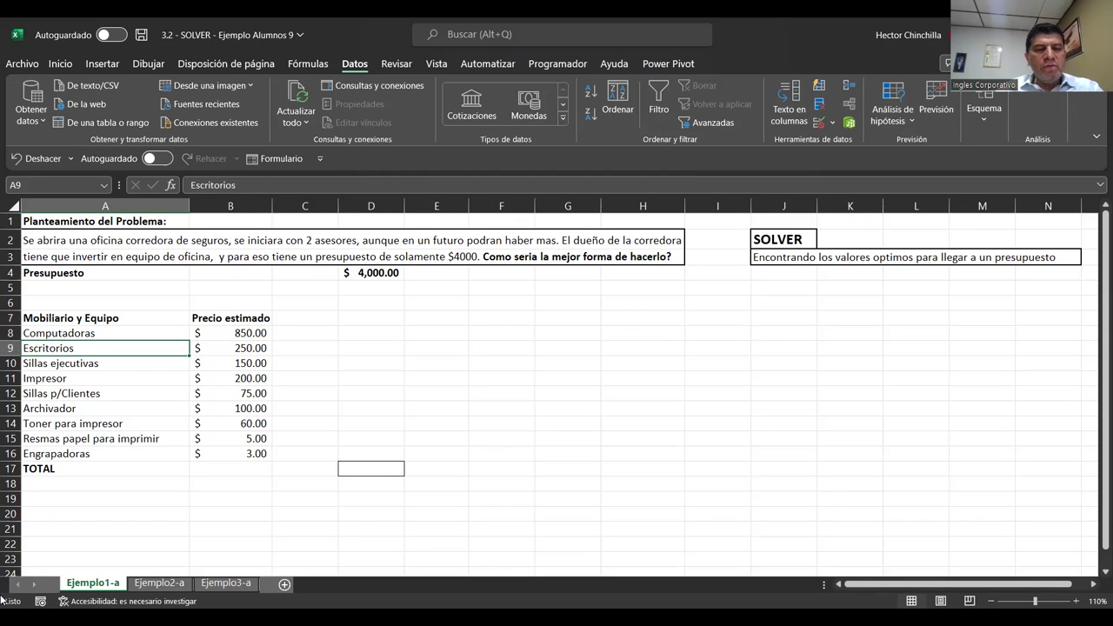
key("Up")
key("Up")
key("Up")
key("Up")
key("Up")
key("Right")
key("Right")
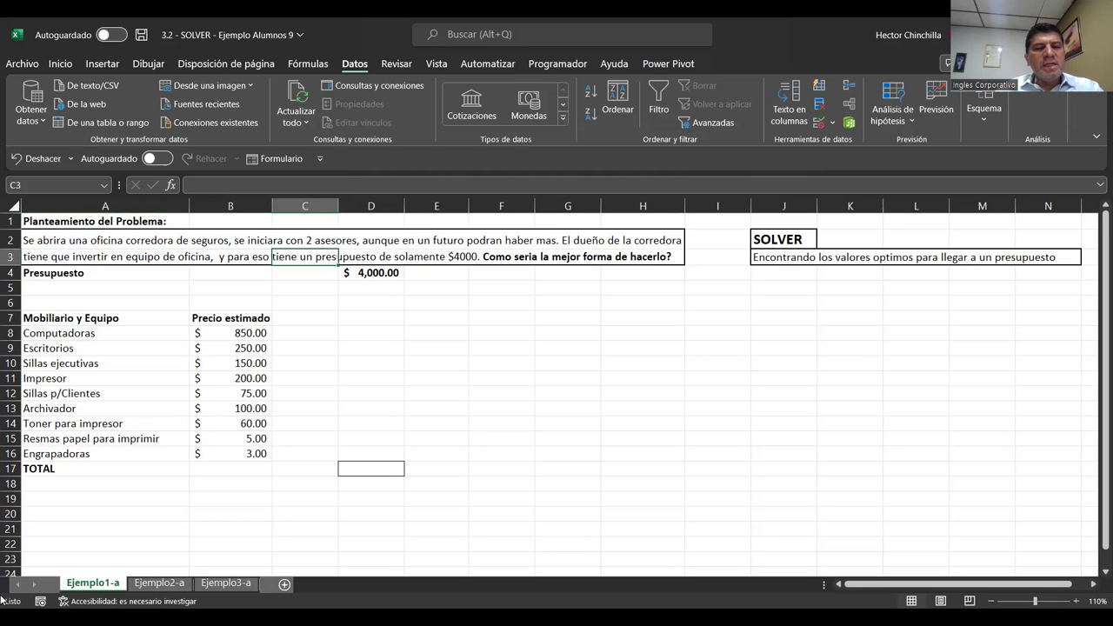
key("Up")
key("Left")
key("Left")
key("Down")
key("Down")
key("Down")
key("Down")
key("Down")
key("Down")
key("Down")
key("Right")
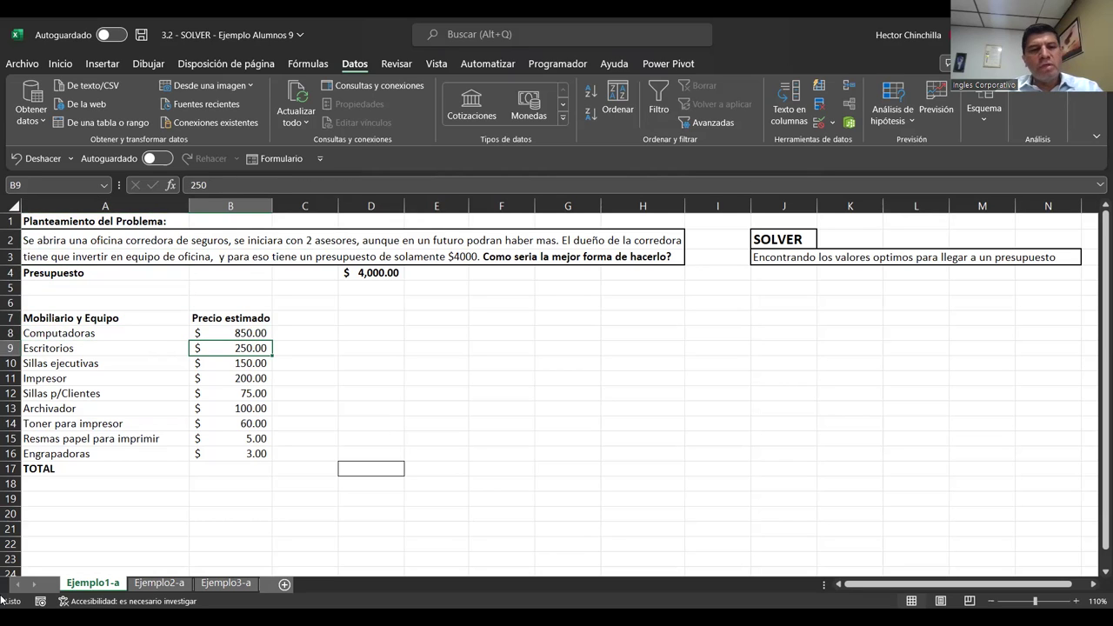
key("Left")
key("Down")
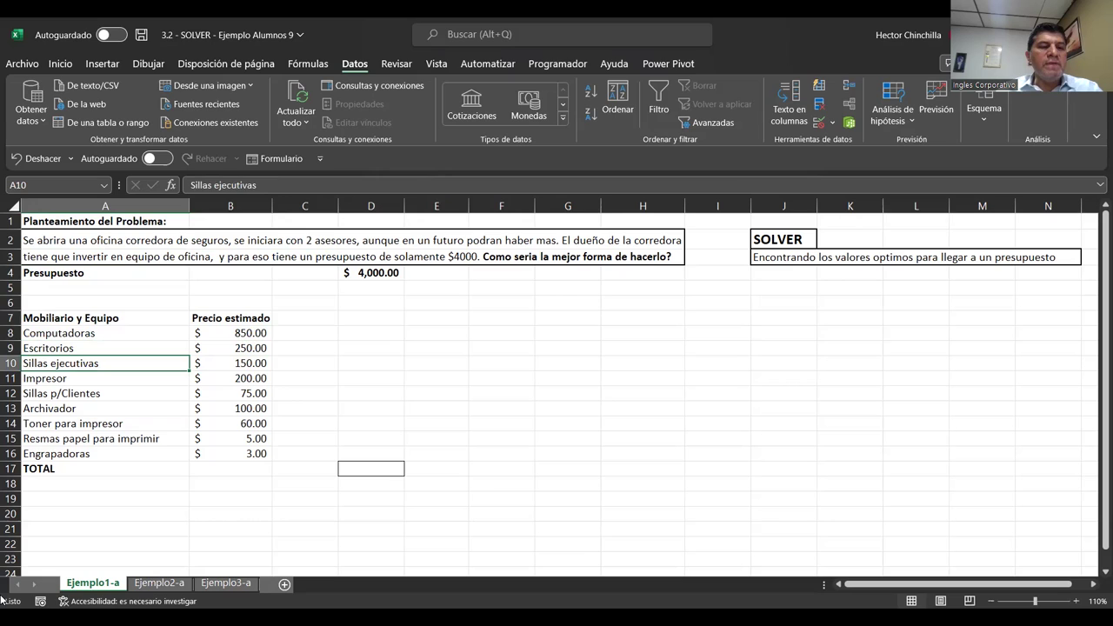
key("Right")
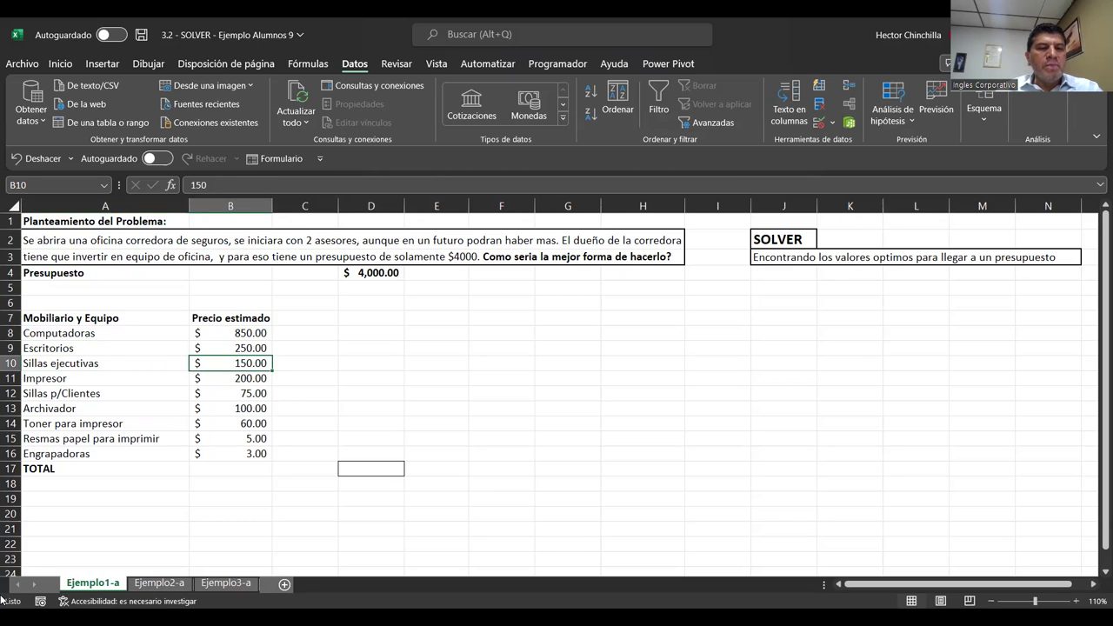
key("Left")
key("Right")
key("Left")
key("Right")
key("Down")
key("Left")
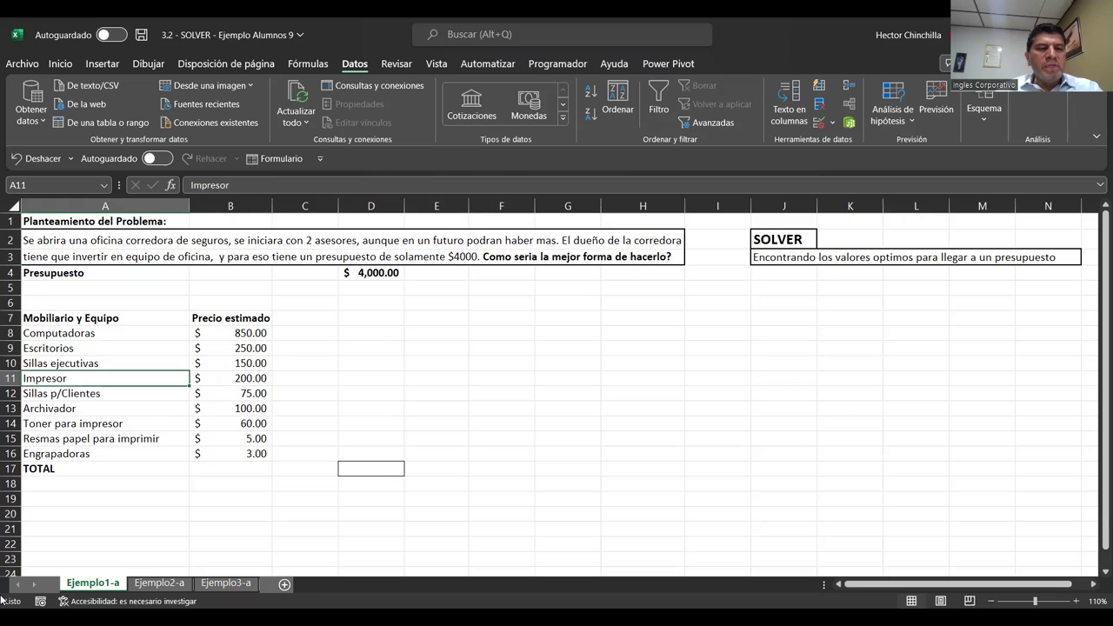
key("Right")
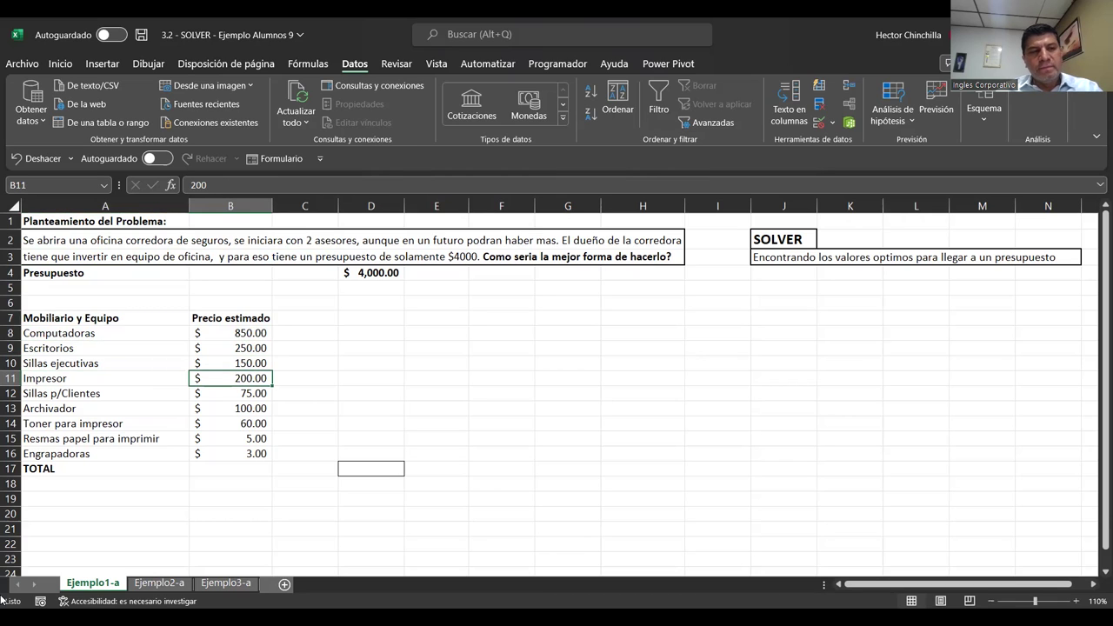
key("Down")
key("Left")
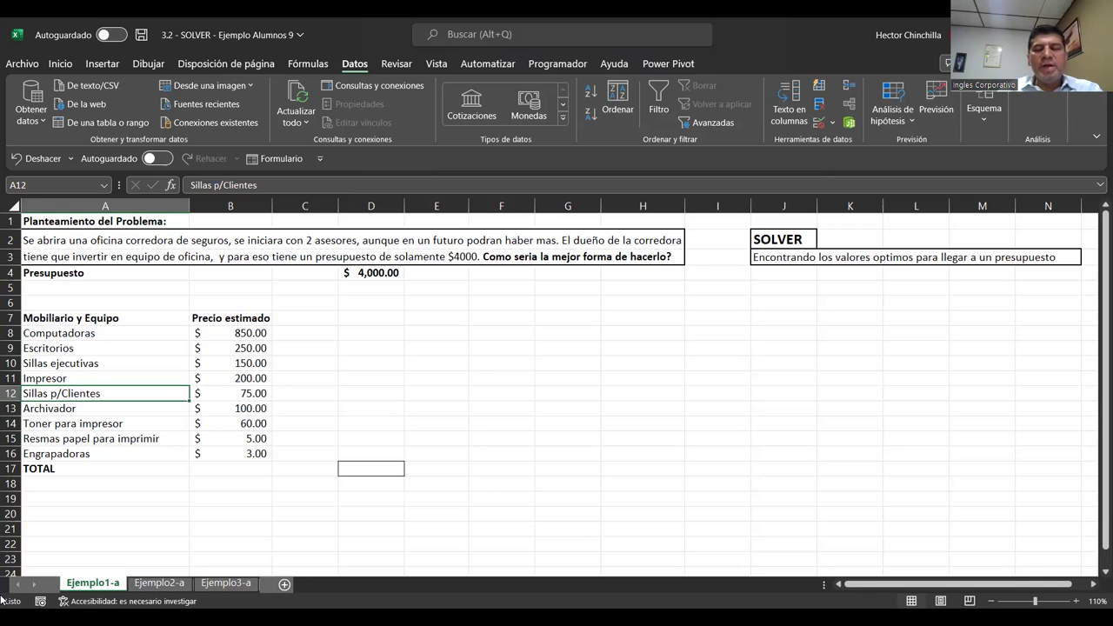
key("Right")
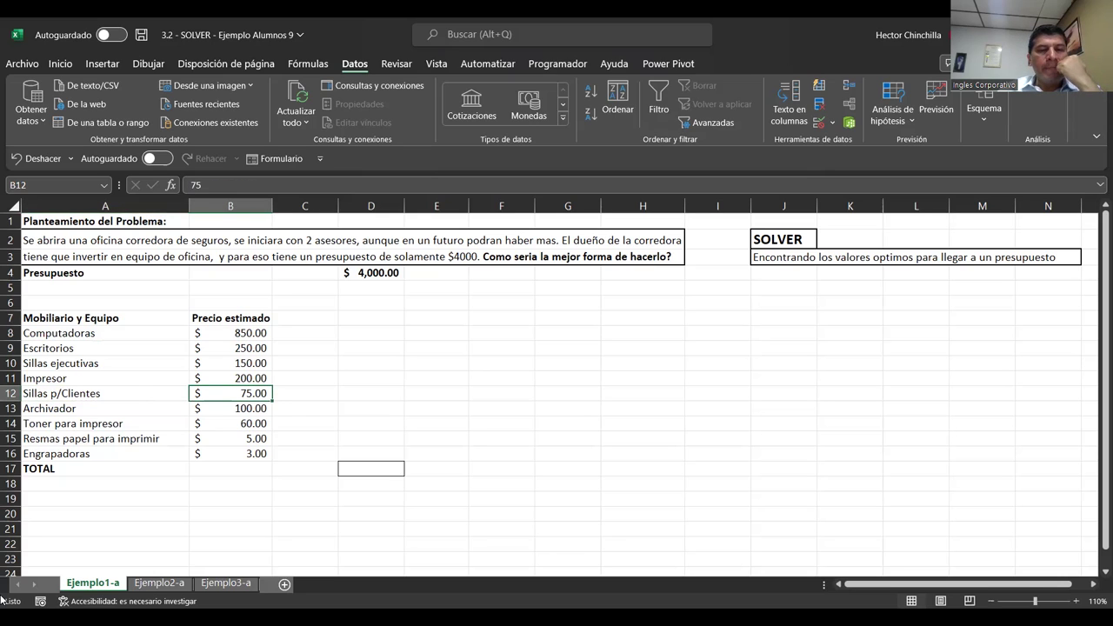
key("Down")
key("Left")
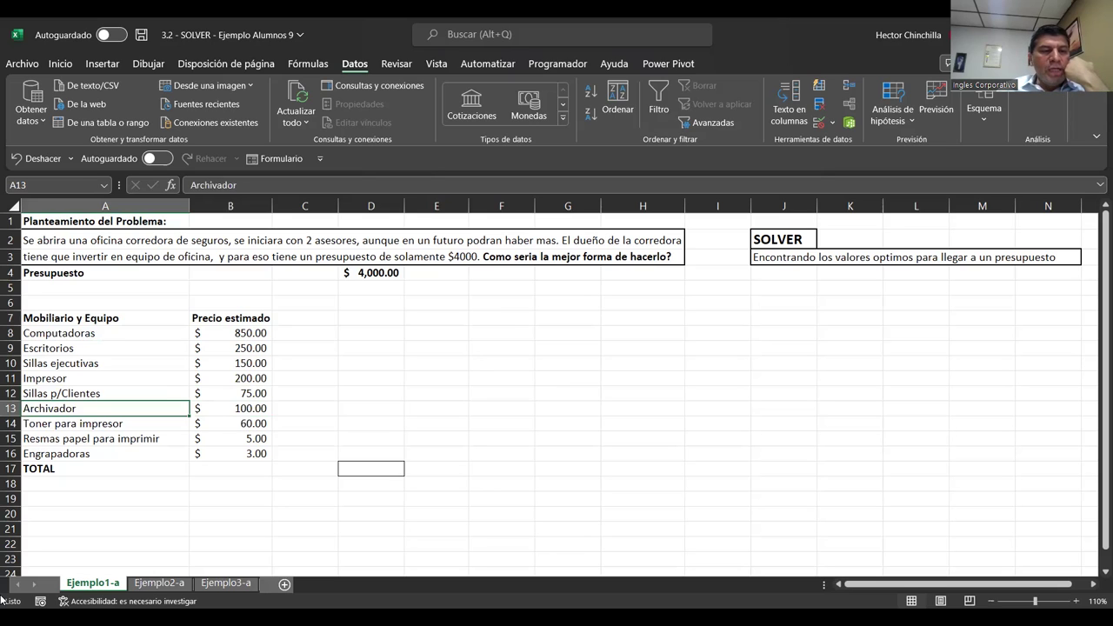
key("Right")
key("Left")
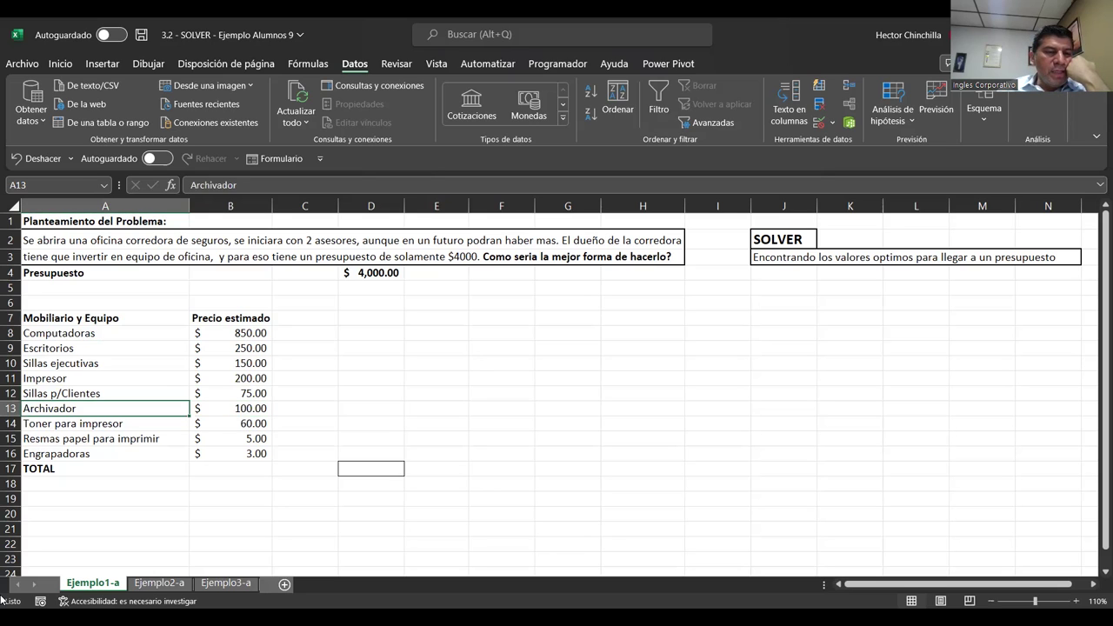
key("Down")
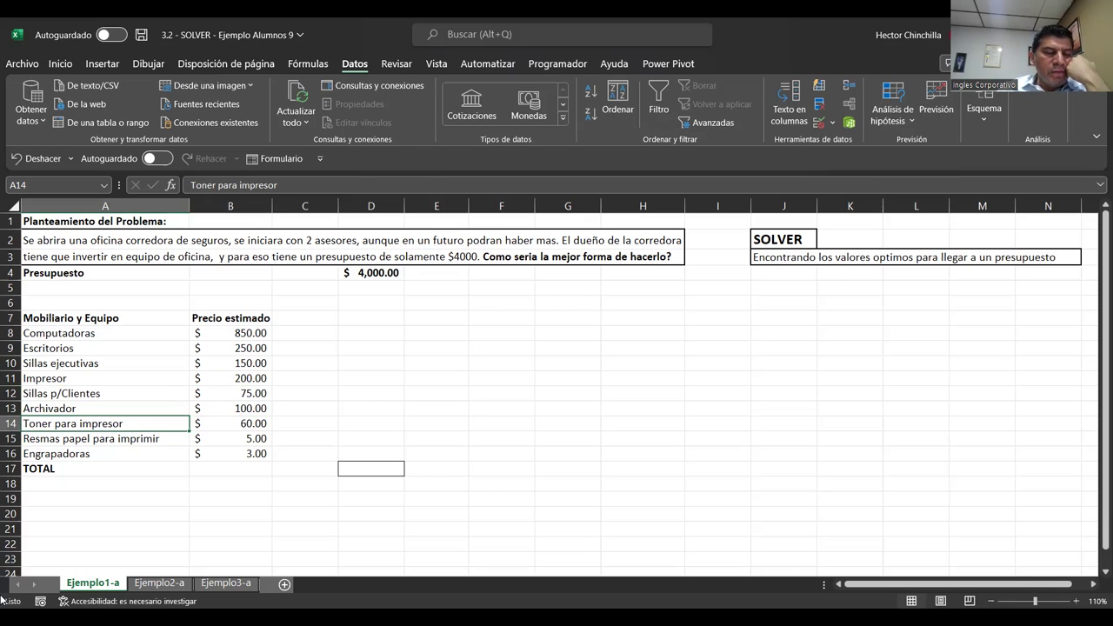
key("Right")
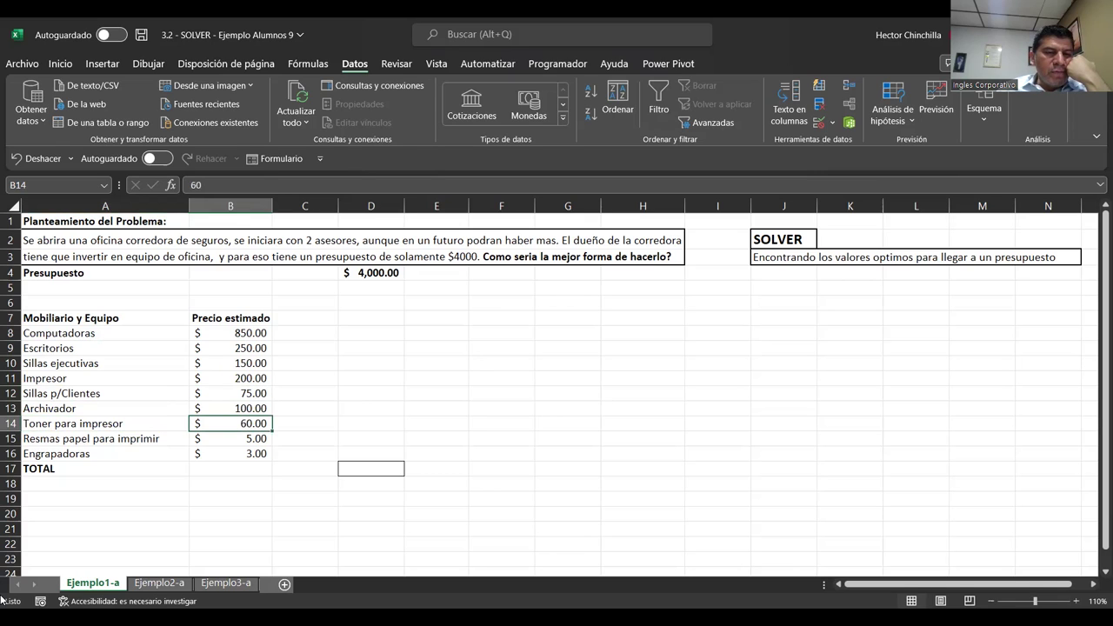
key("Left")
key("Right")
key("Left")
key("Right")
key("Left")
key("Right")
key("Left")
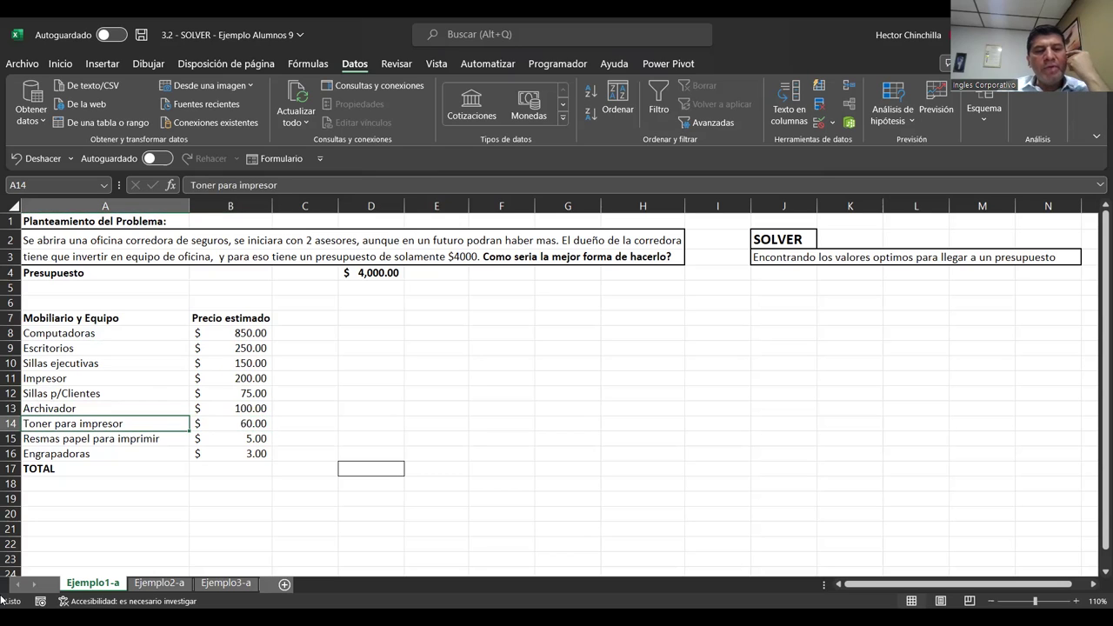
key("Right")
key("Down")
key("Left")
key("Right")
key("Left")
key("Right")
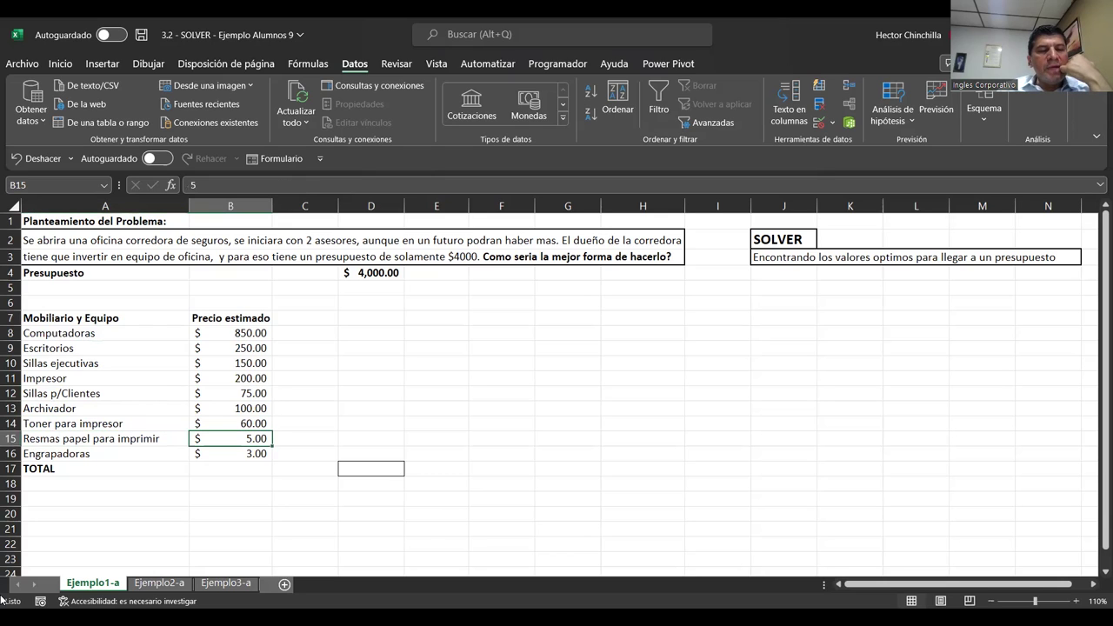
key("Left")
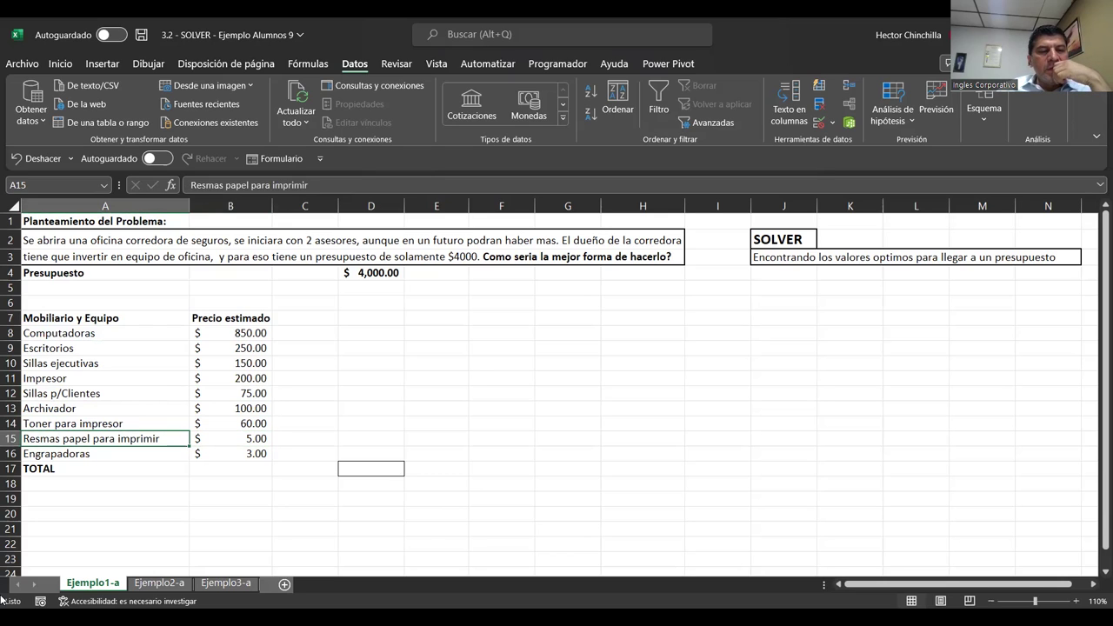
key("Down")
key("Right")
key("Left")
key("Right")
key("Up")
key("Down")
key("Left")
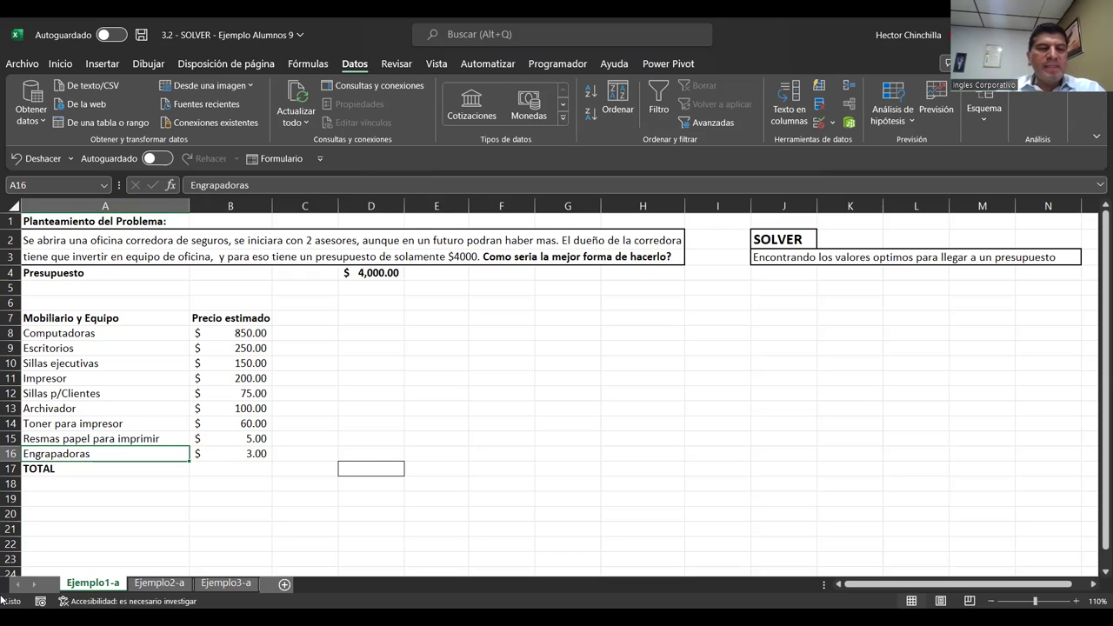
key("Down")
key("Up")
key("Up")
key("Up")
key("Up")
key("Up")
key("Up")
key("Up")
key("Up")
key("Up")
key("Up")
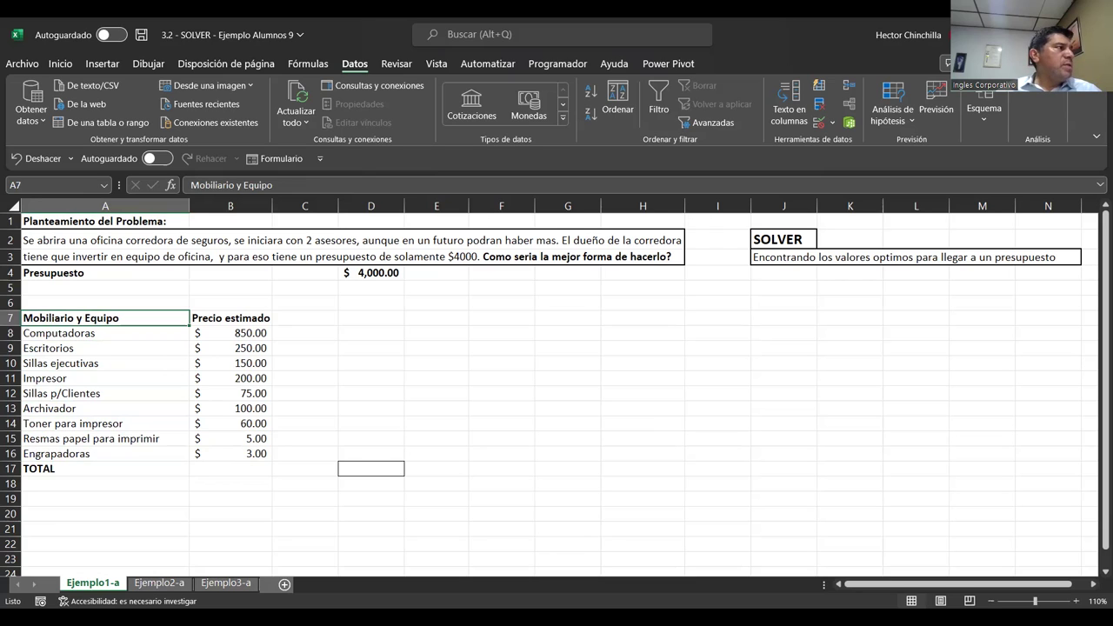
Enter the Cantidad heading in C7 beside Precio estimado.
key("Right")
key("Right")
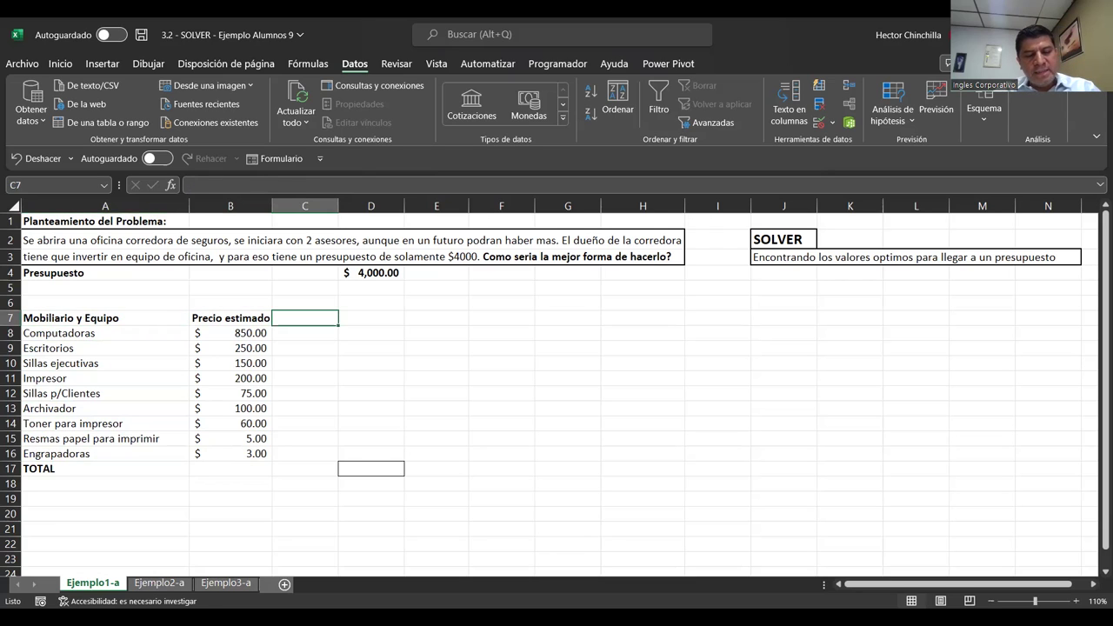
type("c")
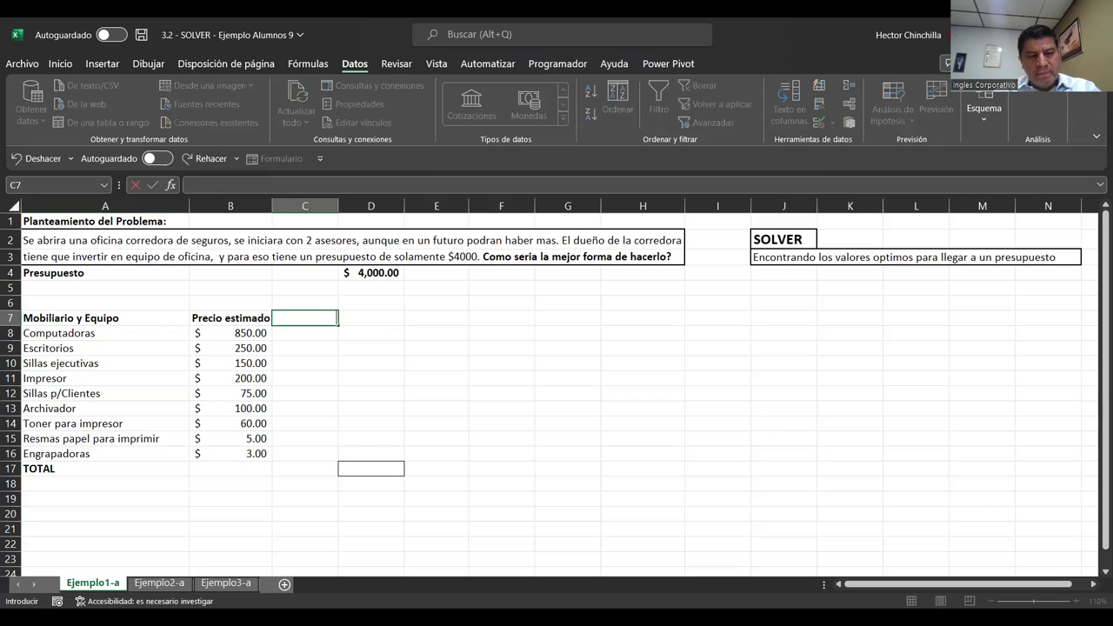
type("Cantidad")
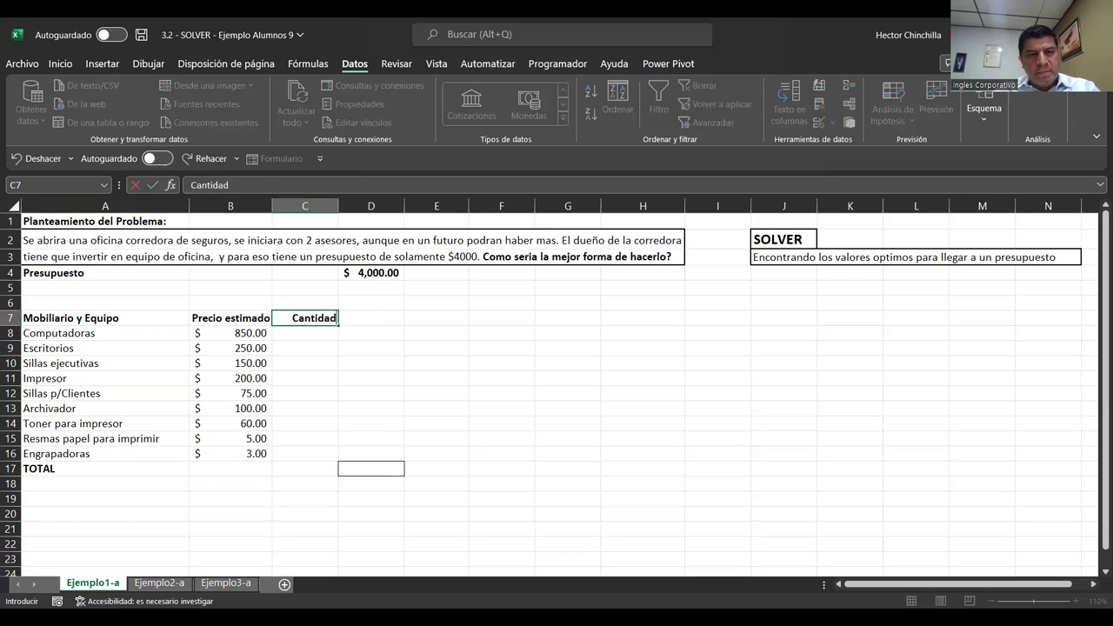
key("Return")
key("Up")
key("Left")
key("Left")
key("Down")
key("Right")
key("Right")
key("Left")
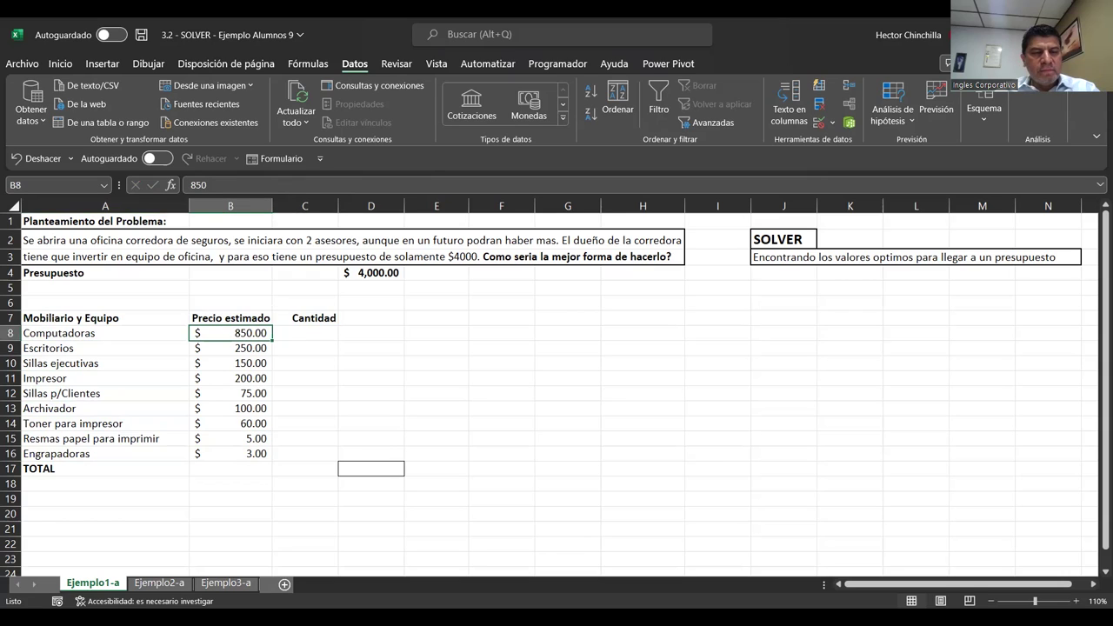
Enter the Total heading in D7, then move to the Computadoras total cell D8.
key("Right")
key("Up")
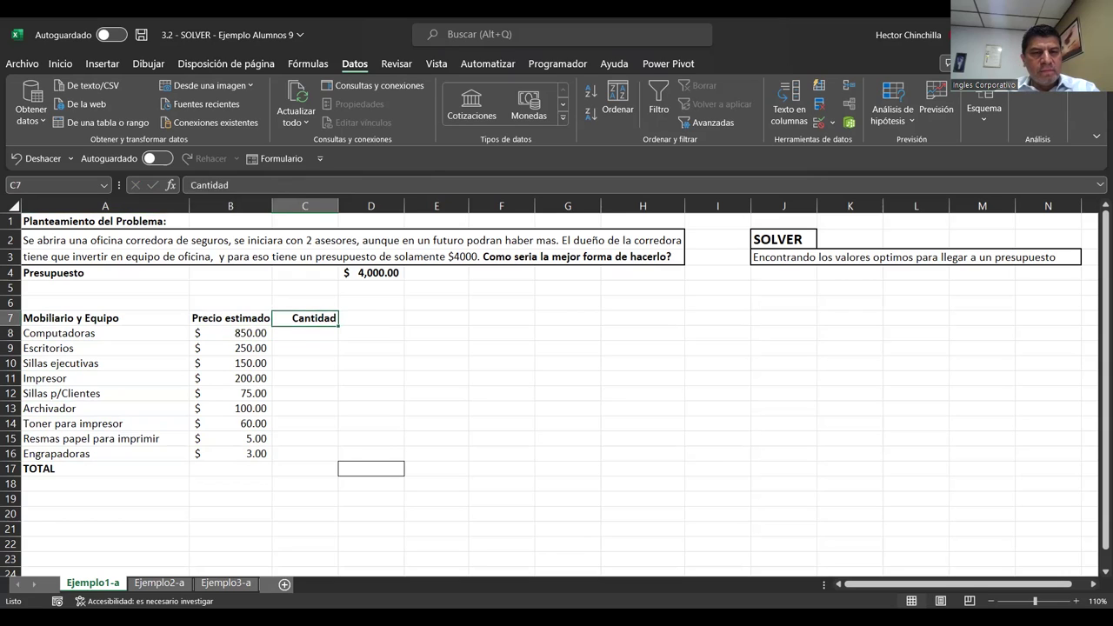
key("Right")
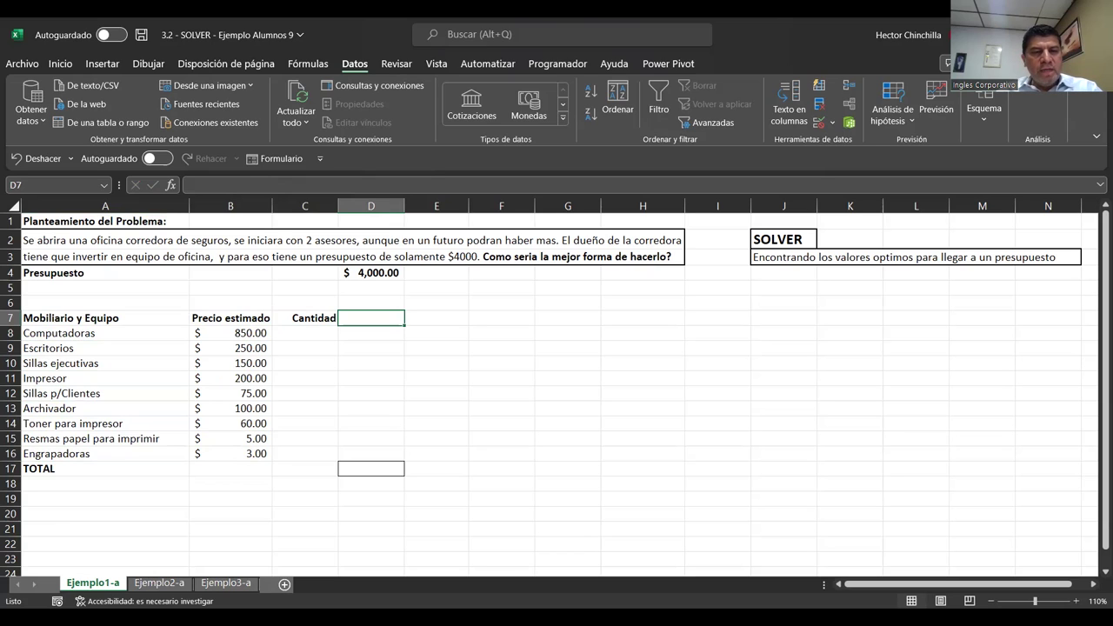
key("Up")
key("Up")
key("Up")
key("Down")
key("Down")
key("Down")
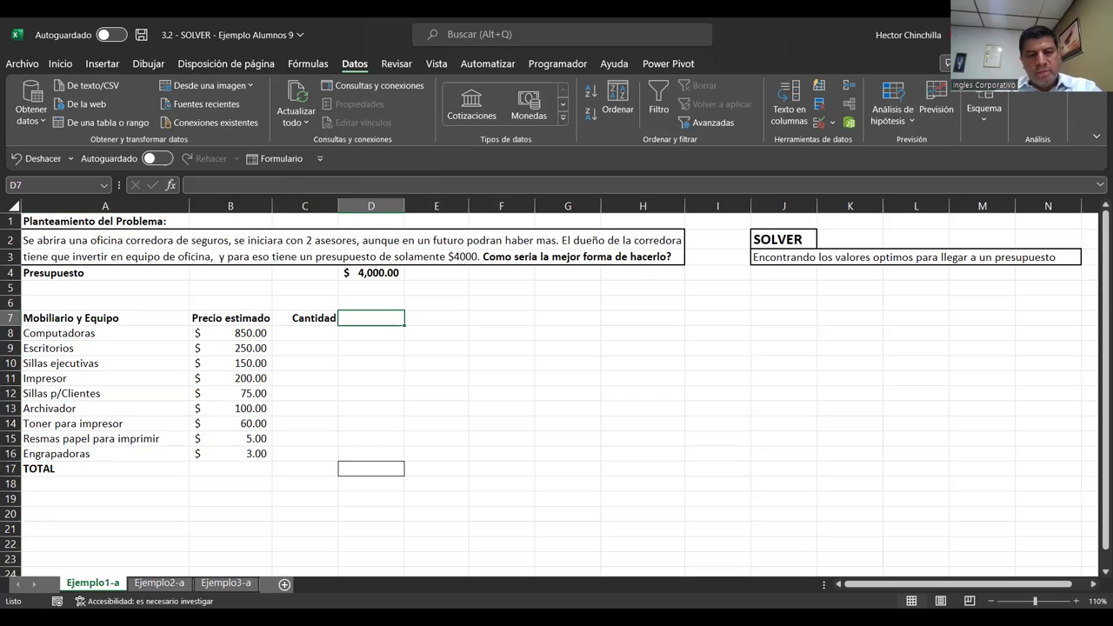
type("Total")
key("Return")
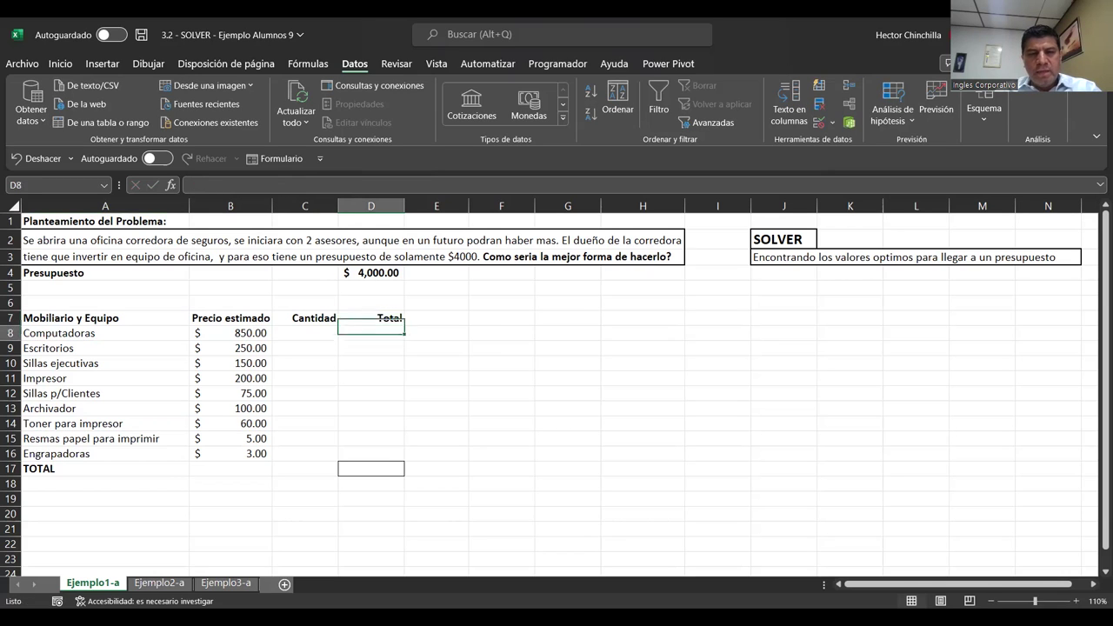
key("Left")
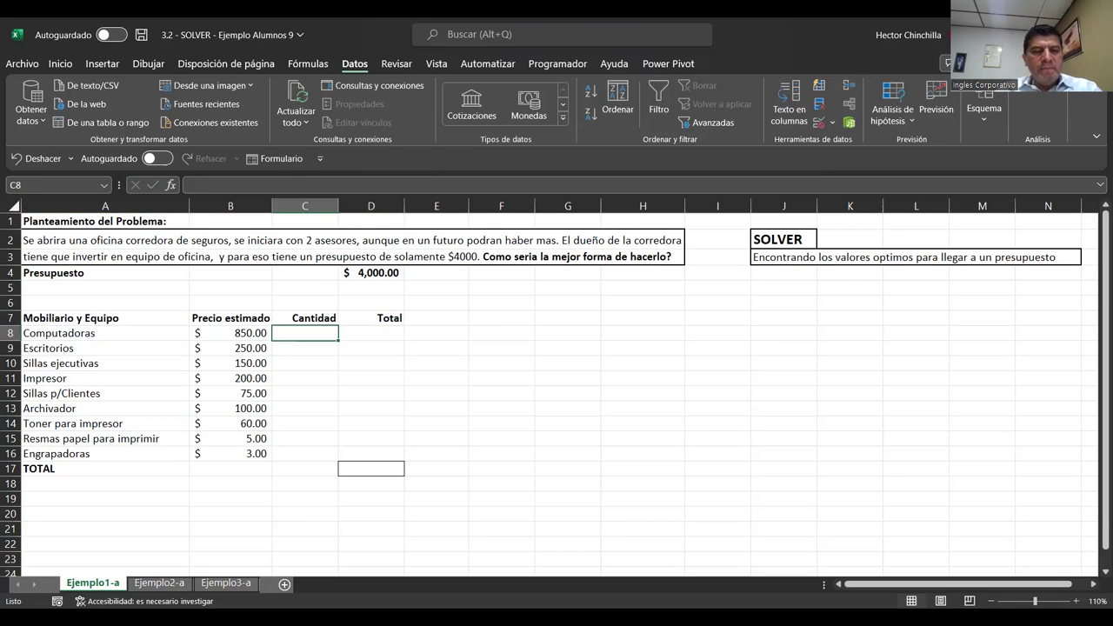
key("Left")
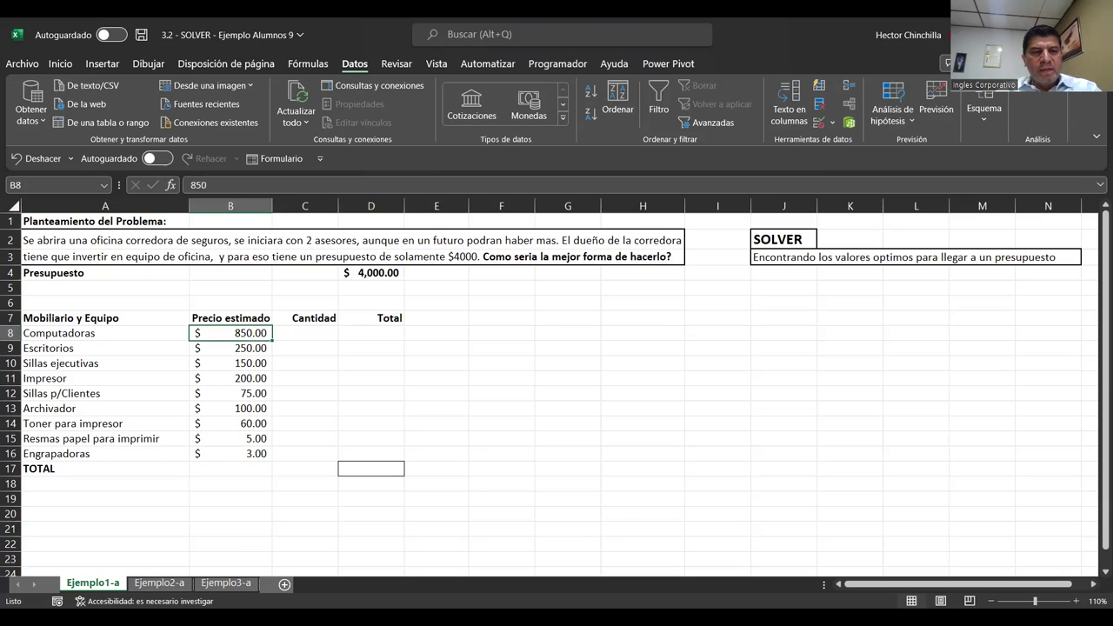
key("Left")
key("Right")
key("Right")
key("Left")
key("Right")
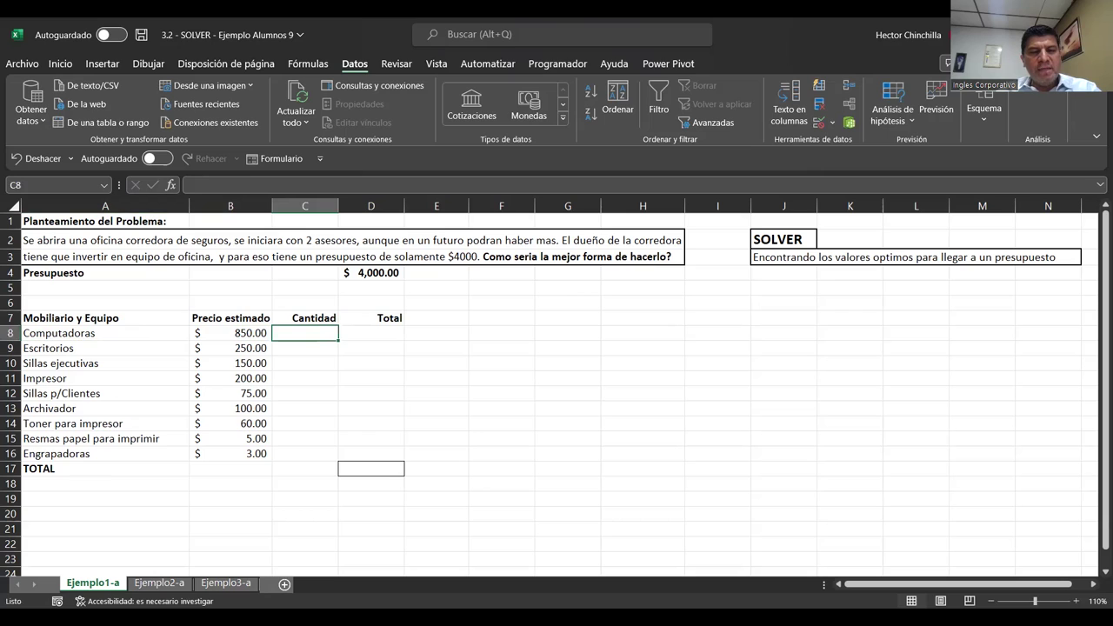
key("Right")
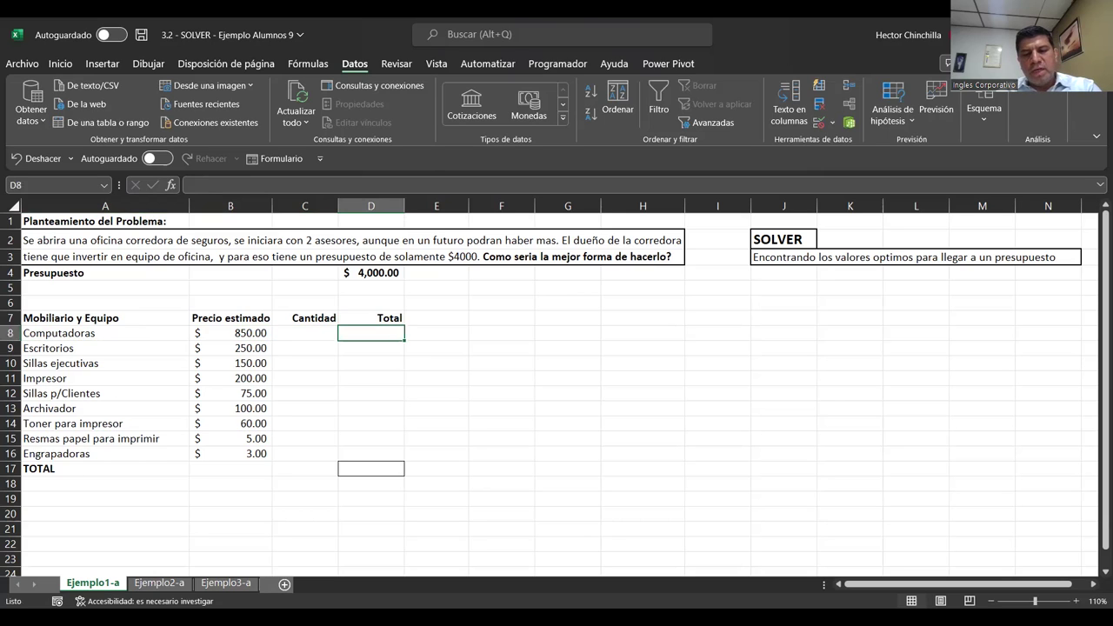
Enter the formula =B8*C8 in D8 for the Computadoras total.
type("=")
key("Left")
key("Left")
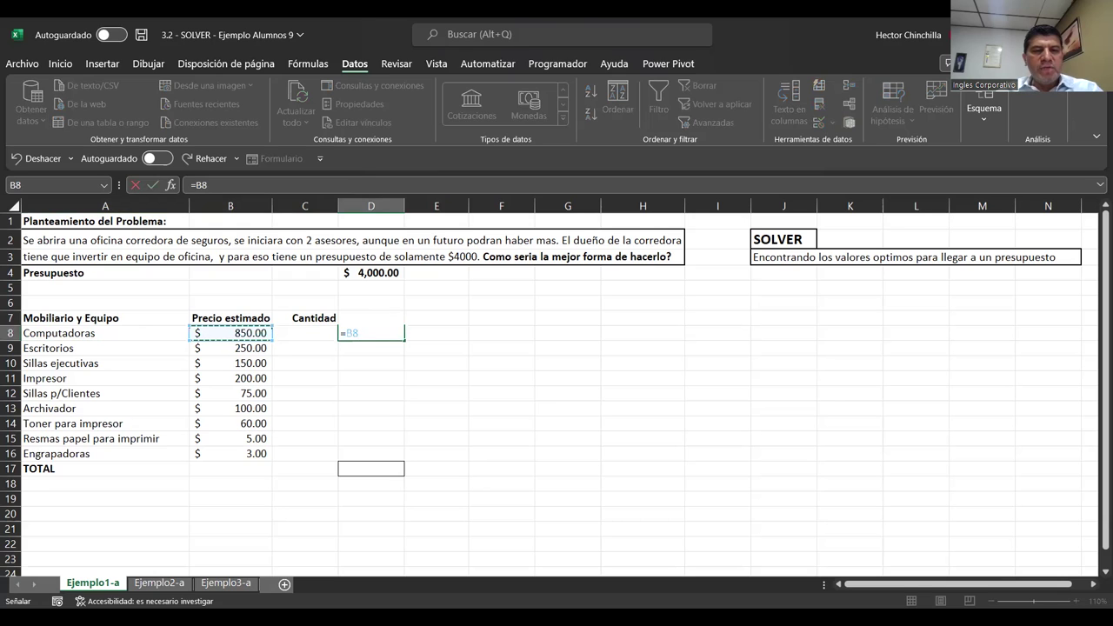
type("*")
key("Left")
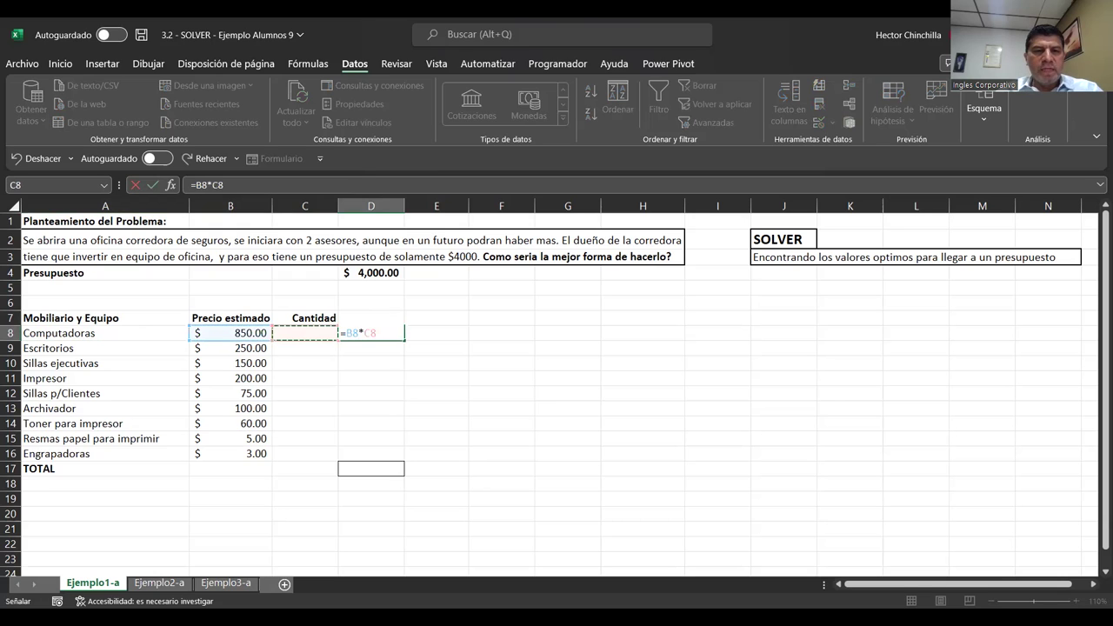
key("Return")
key("Up")
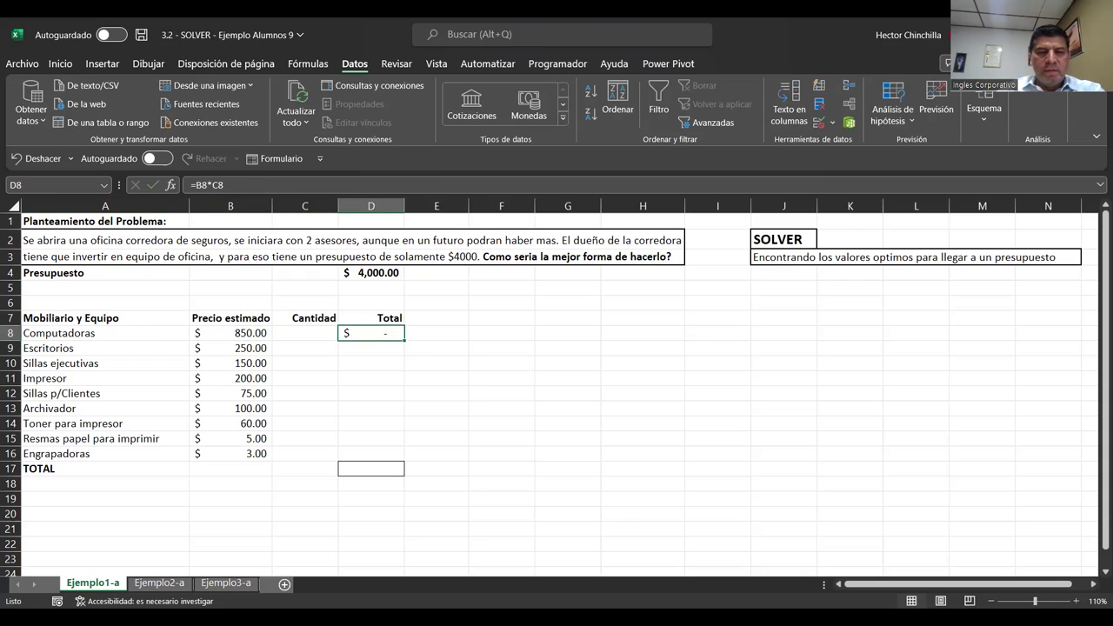
Test the formula with a quantity of 3 in C8, then clear that quantity.
left_click(305, 333)
type("3")
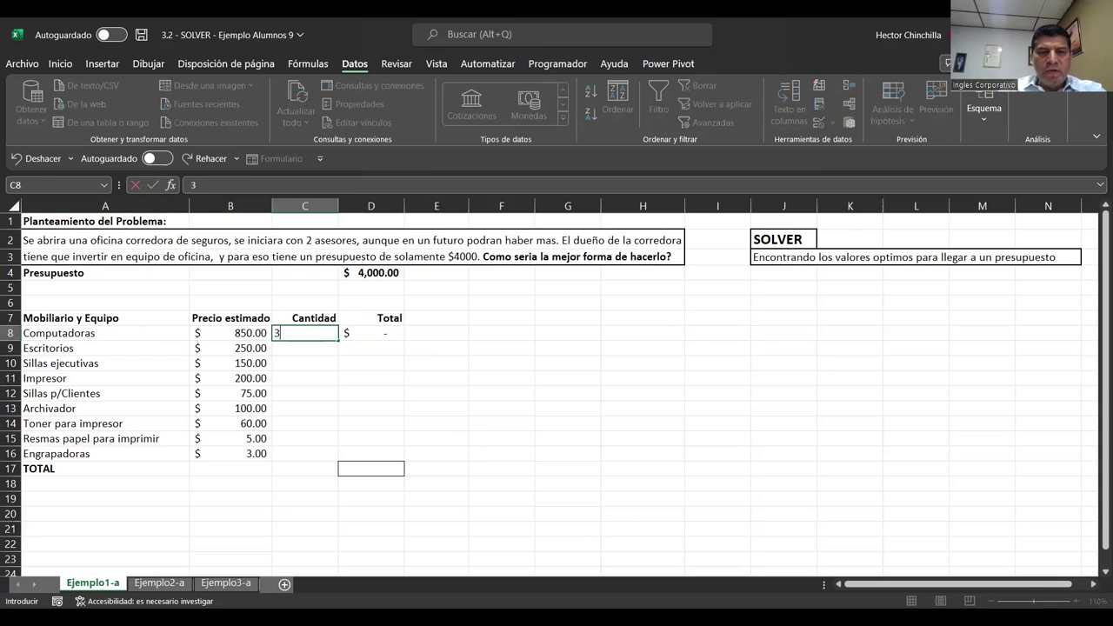
key("Return")
left_click(370, 333)
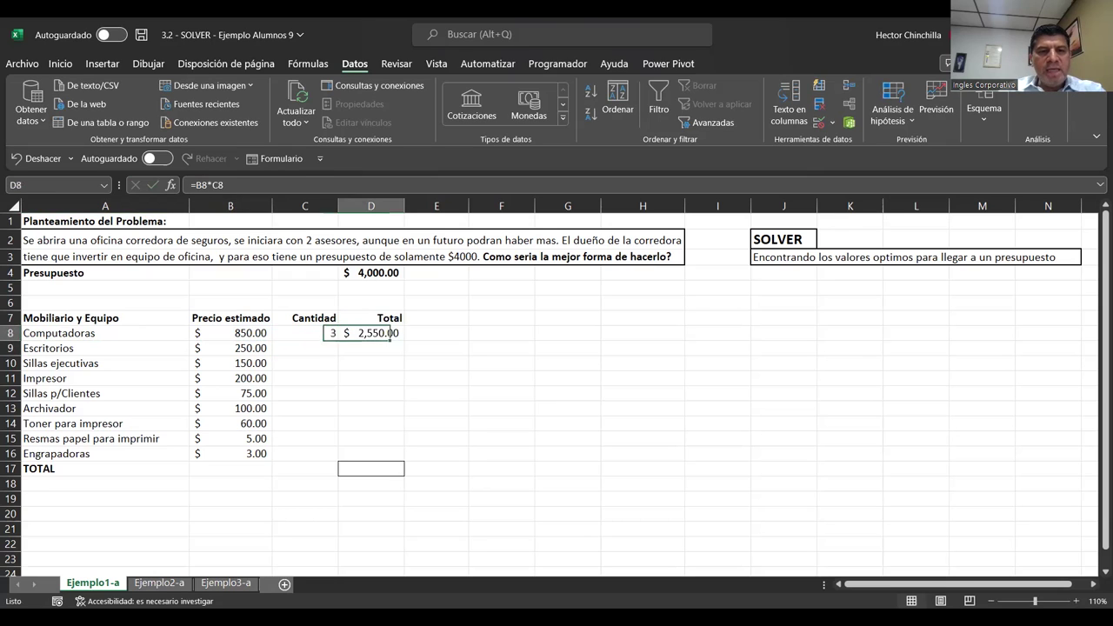
key("Up")
key("Up")
key("Up")
key("Up")
key("Down")
key("Down")
key("Down")
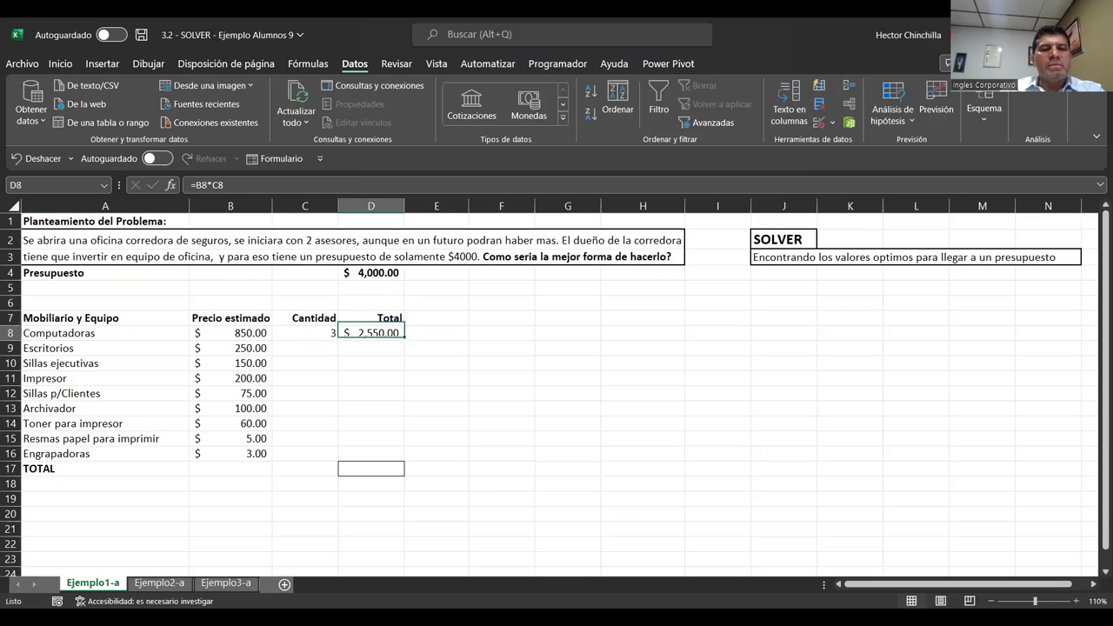
key("Left")
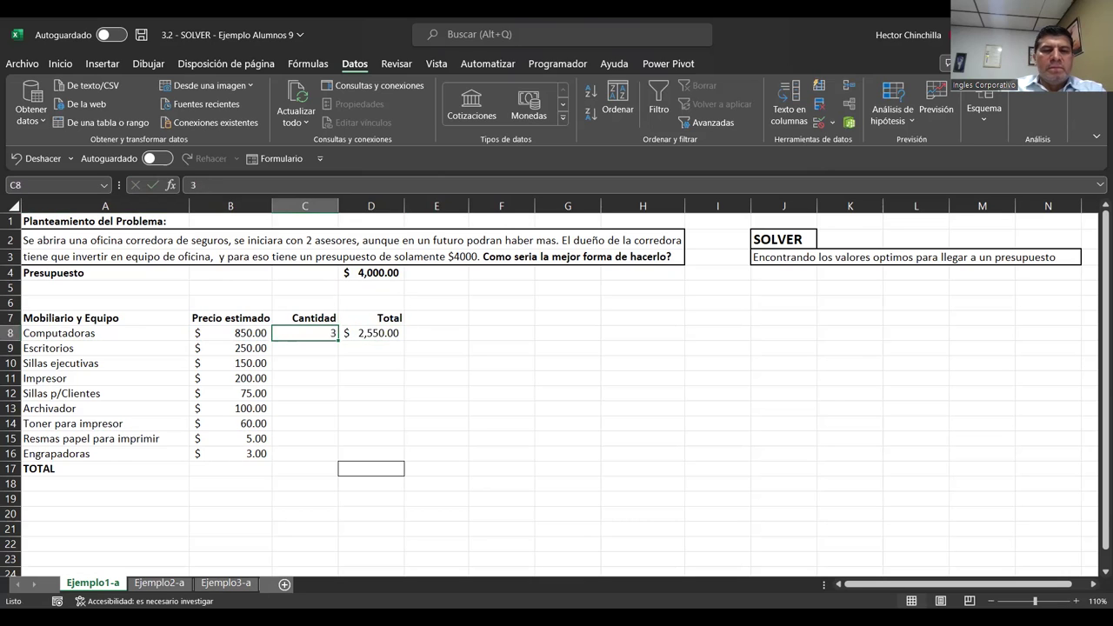
key("Delete")
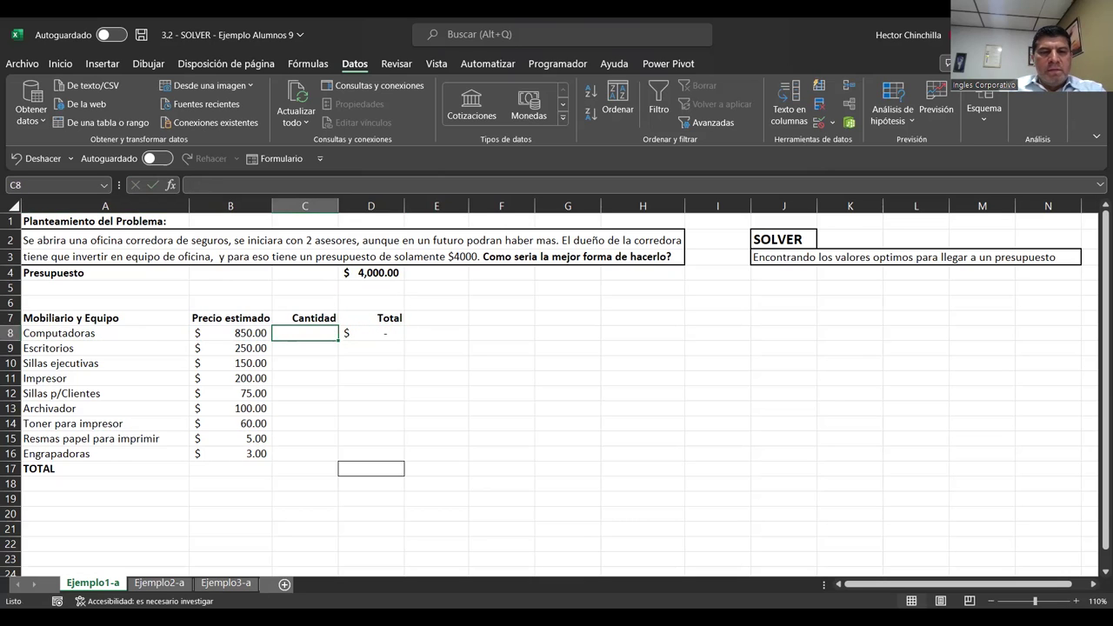
left_click(370, 333)
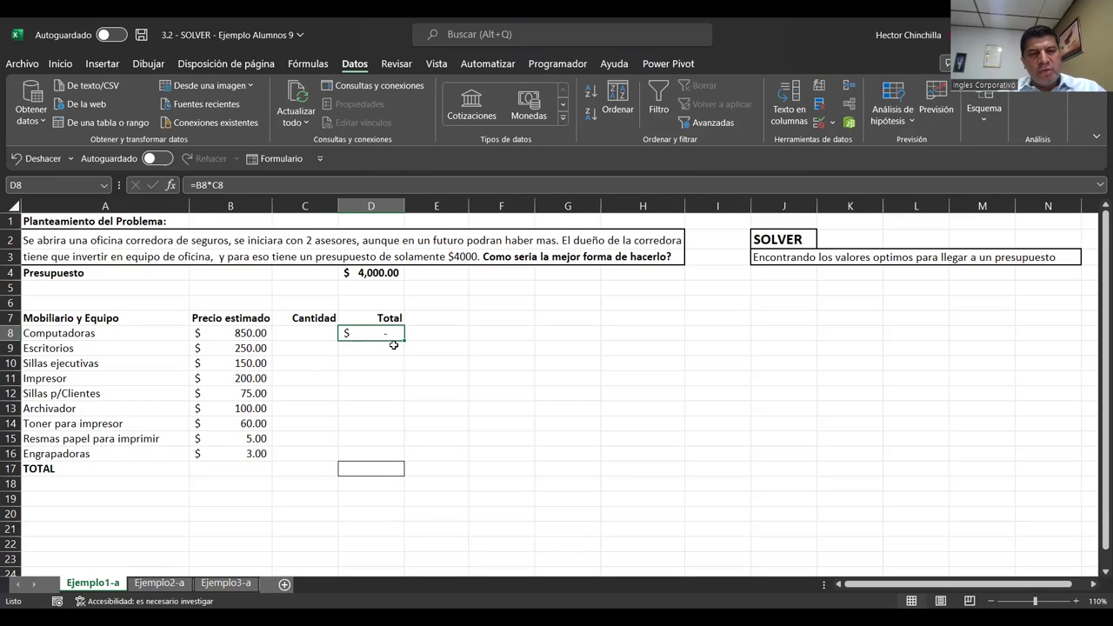
Fill the price-times-quantity formula down D8:D16 for all nine items.
left_click_drag(403, 343, 408, 368)
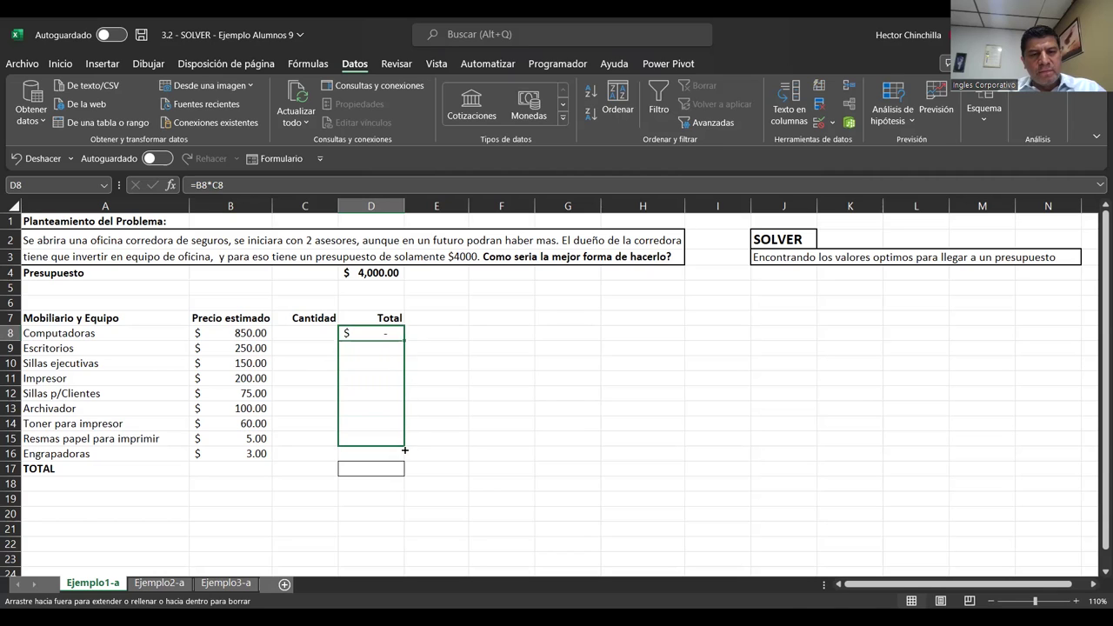
left_click_drag(407, 368, 402, 454)
left_click(365, 361)
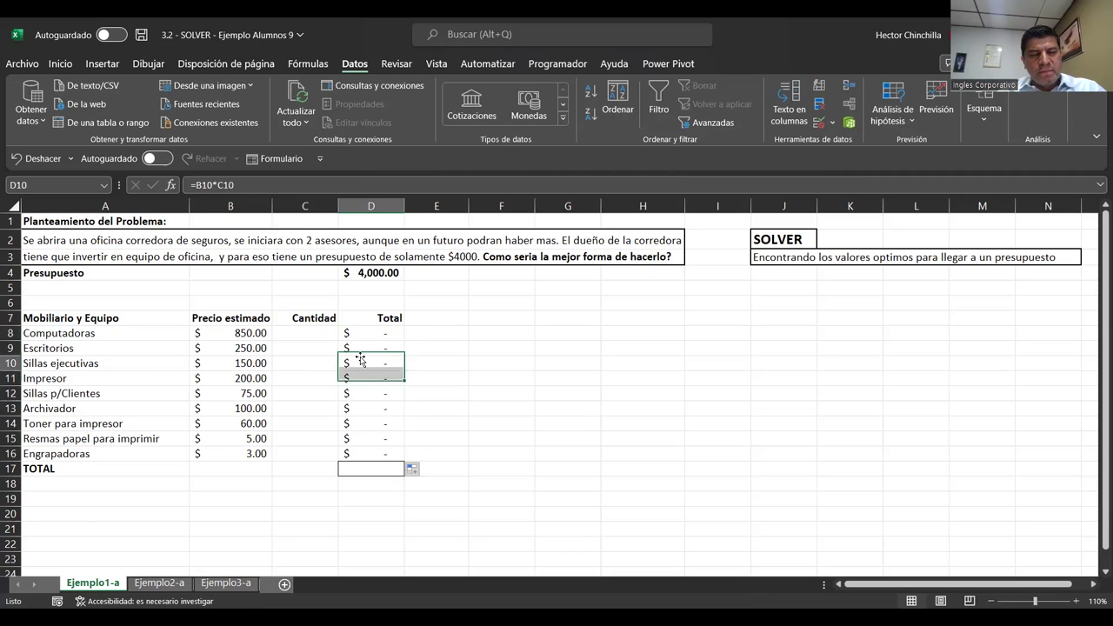
key("Up")
key("Up")
key("Left")
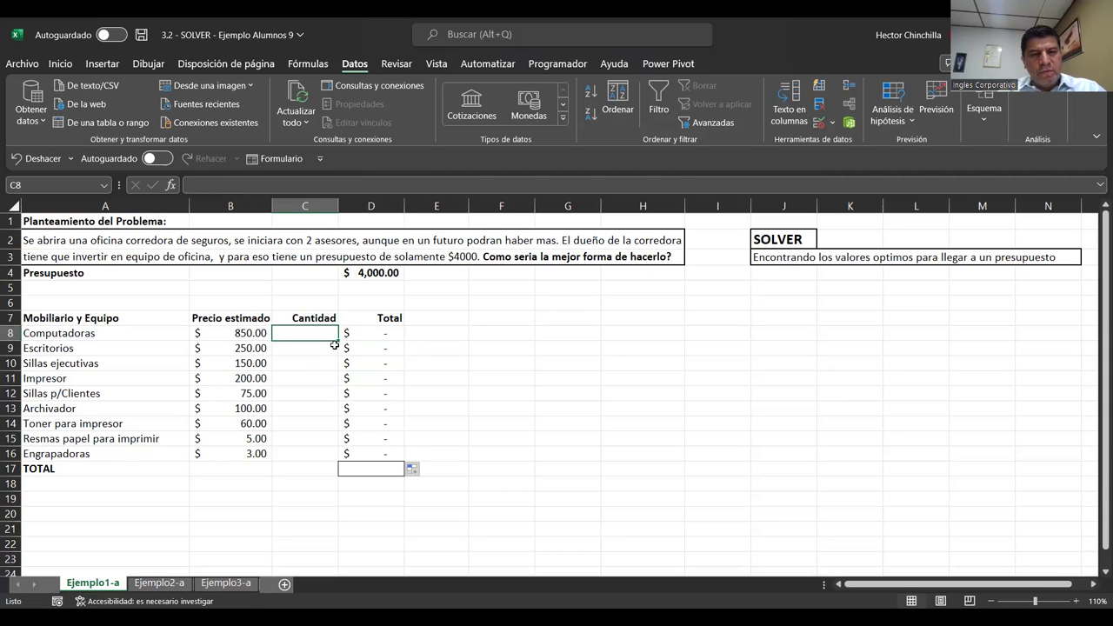
key("Right")
Test the Escritorios total with a quantity of 2, then clear it.
key("Down")
key("Down")
key("Up")
key("Left")
key("Left")
key("Right")
key("Down")
key("Down")
key("Up")
key("Down")
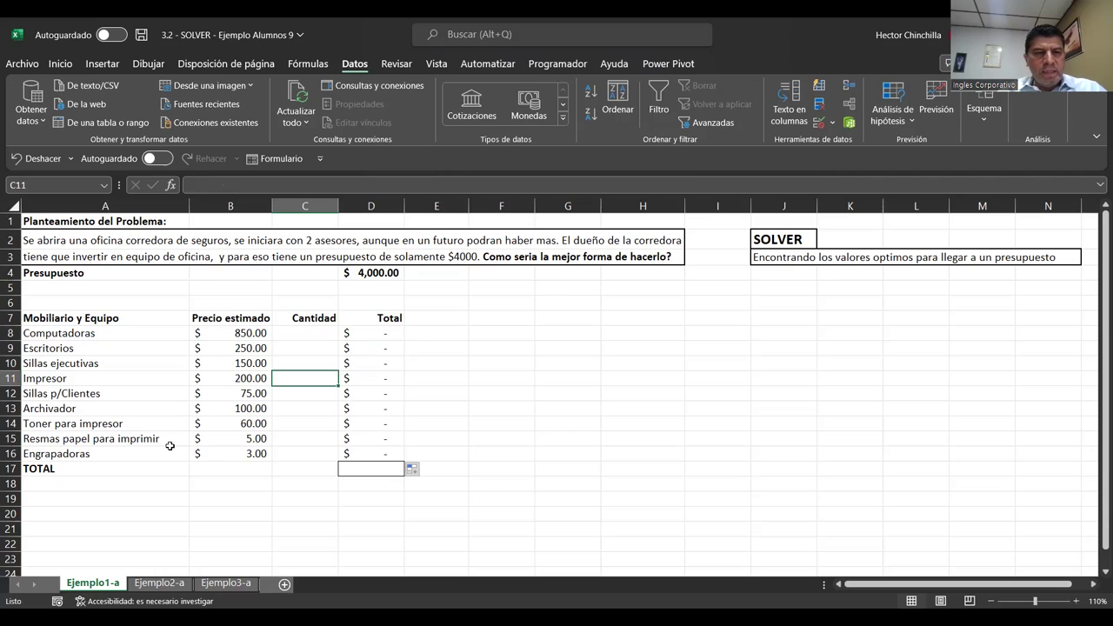
key("Up")
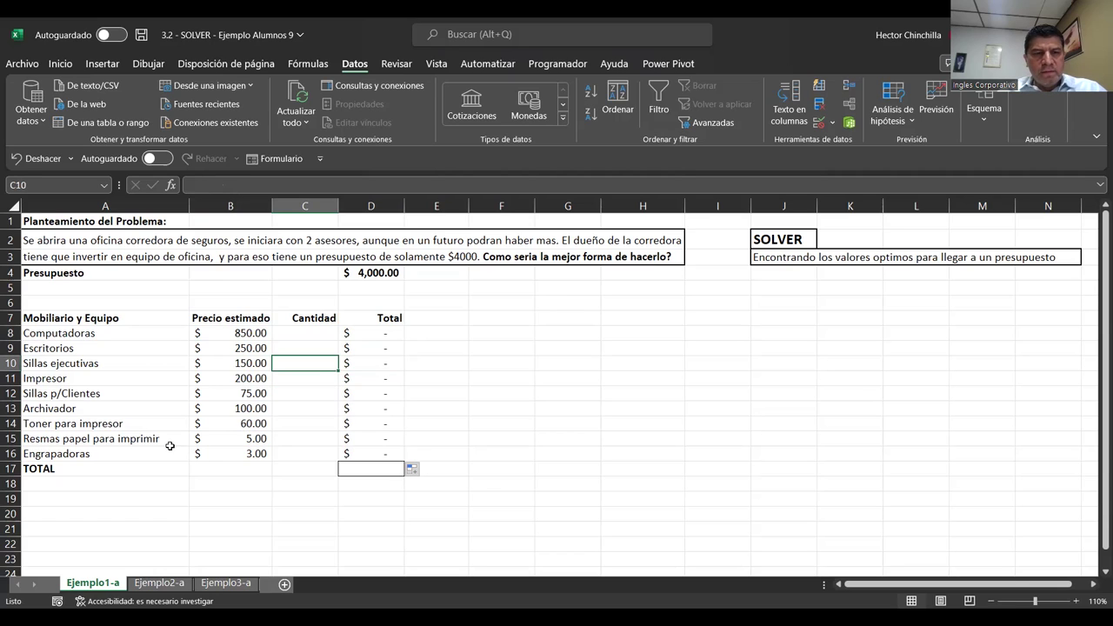
key("Up")
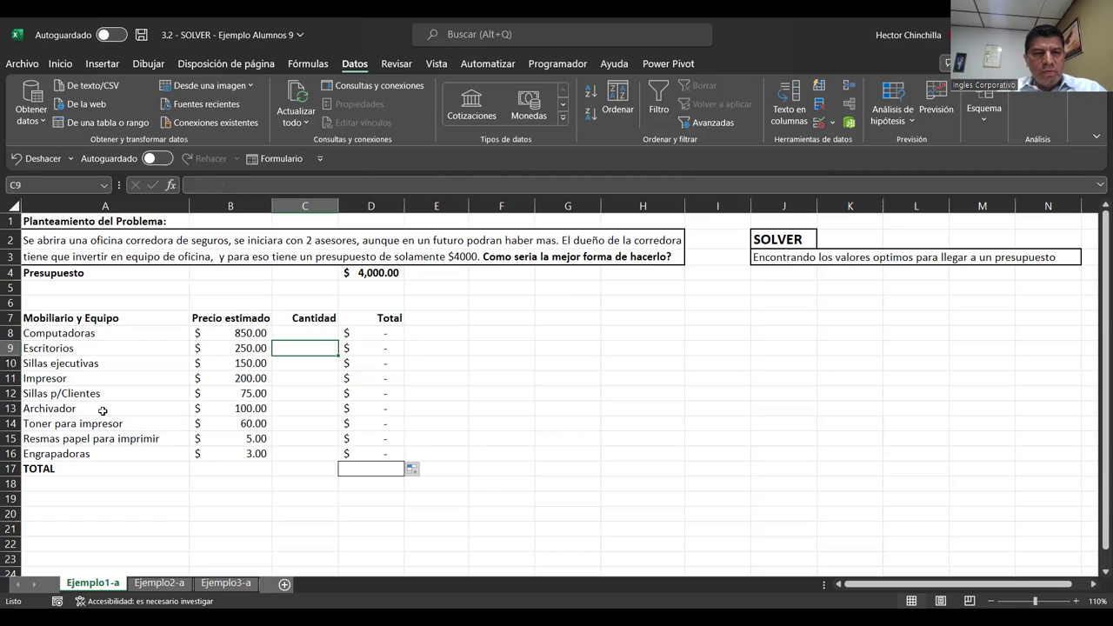
type("2")
key("Return")
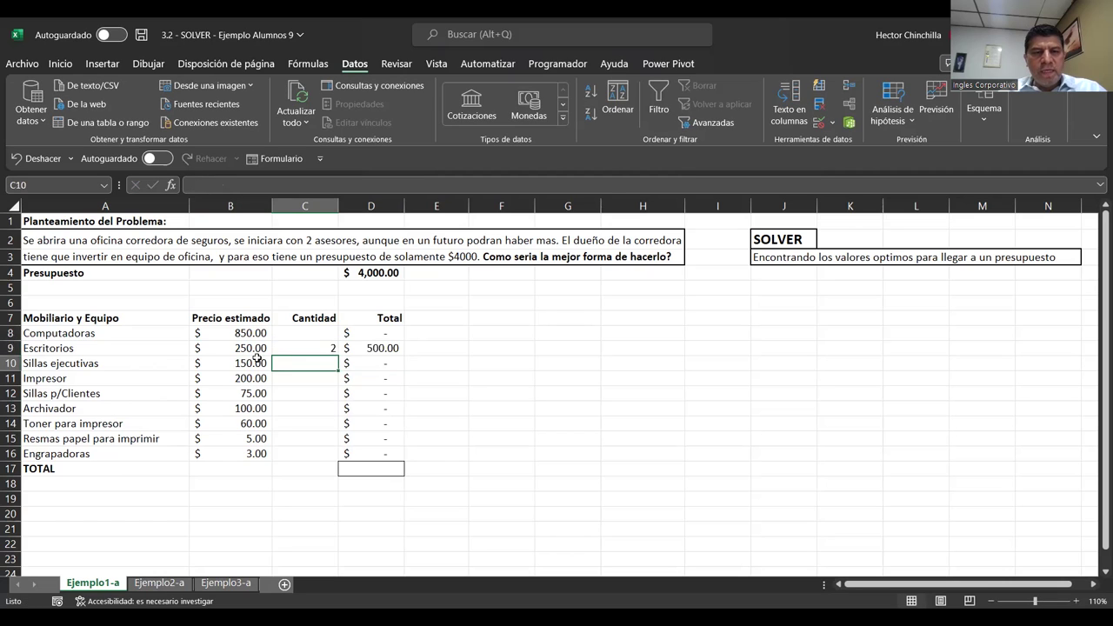
left_click(358, 348)
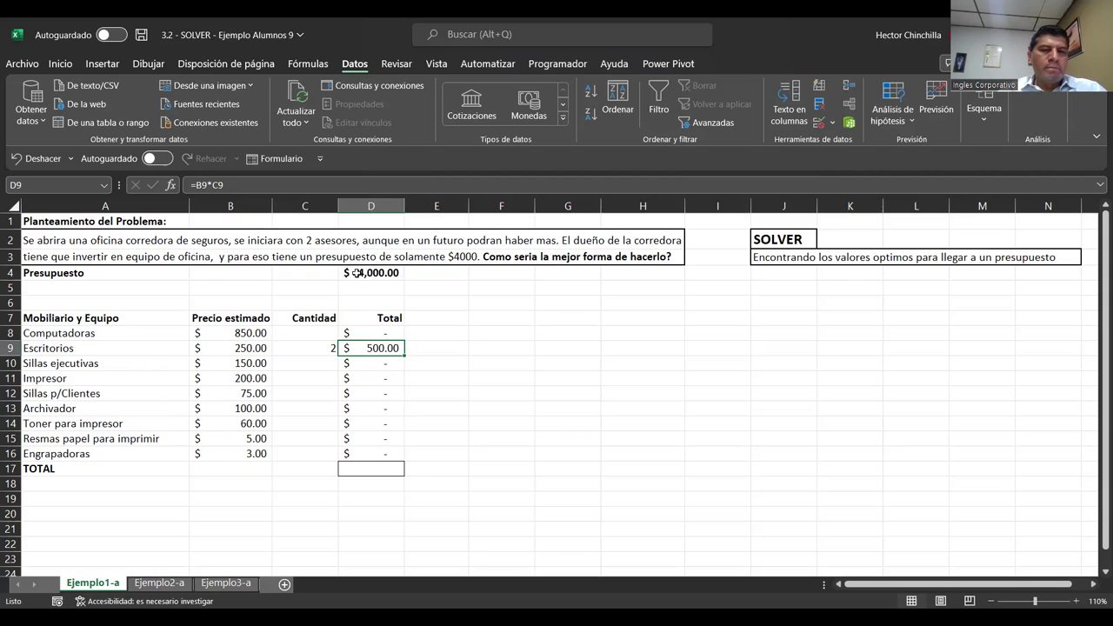
left_click(326, 346)
key("Delete")
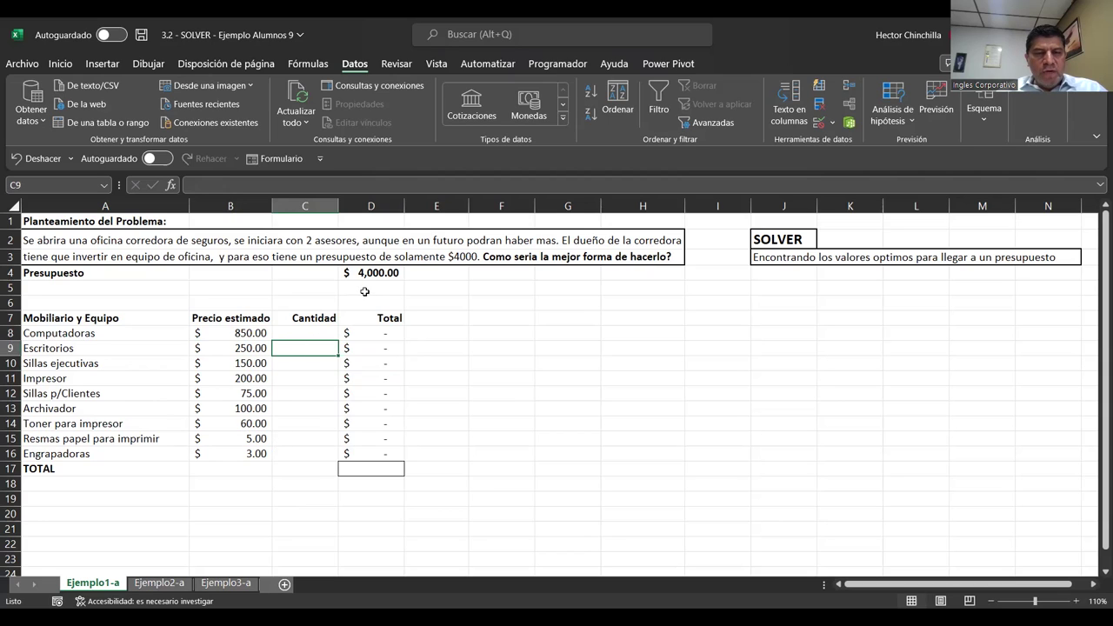
Enter trial quantities of 5 paper reams and 2 staplers.
left_click(286, 441)
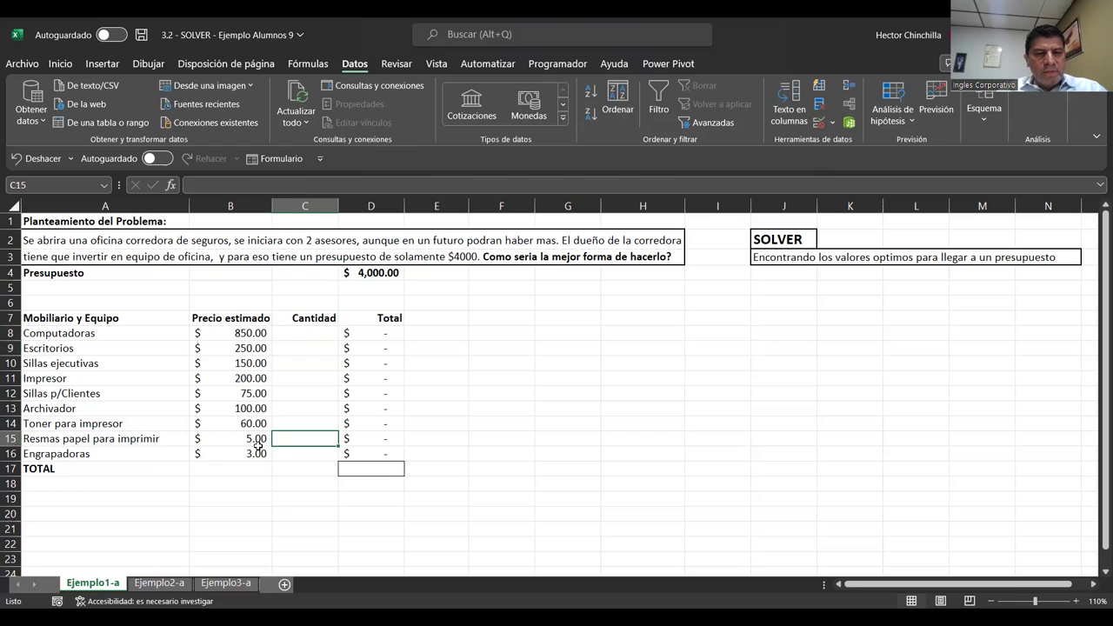
type("10")
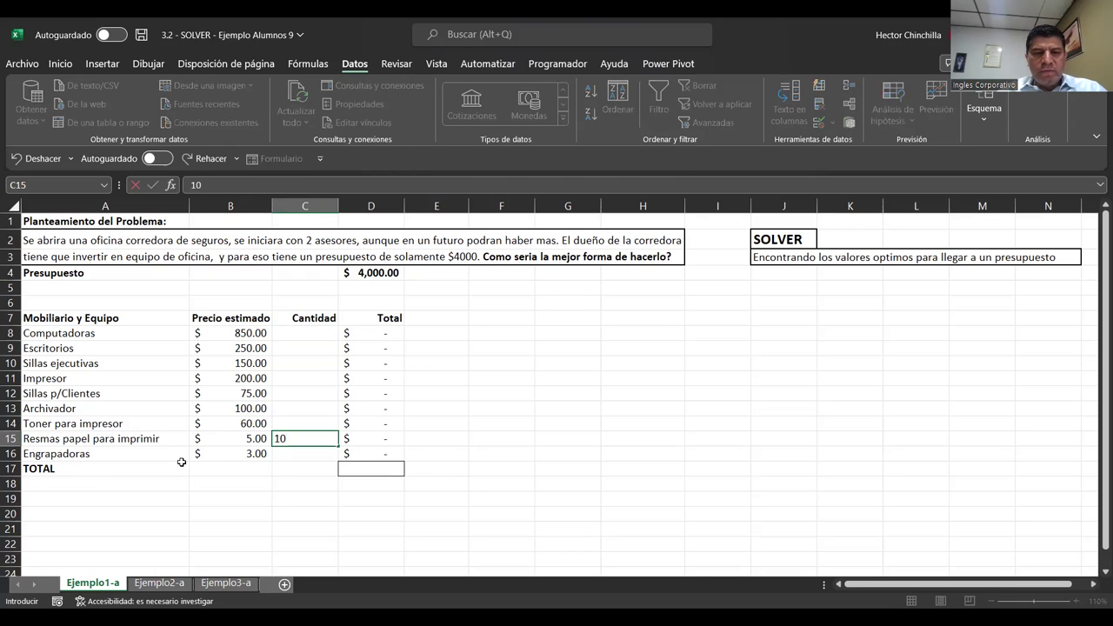
key("Return")
key("Up")
type("5")
key("Return")
key("Up")
key("Down")
key("Up")
key("Down")
key("Up")
key("Down")
type("3")
key("Return")
key("Up")
type("2")
key("Return")
Clear the trial quantities in C15 and C16, leaving the Cantidad column empty.
key("Up")
key("Up")
key("Up")
key("Right")
key("Down")
key("Left")
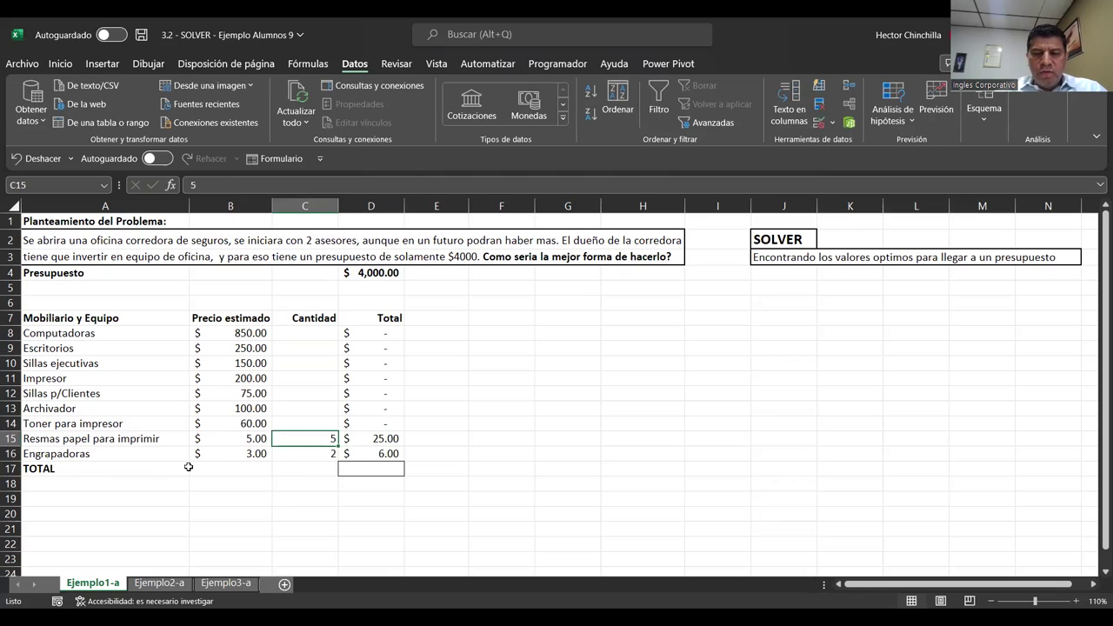
key("Delete")
key("Down")
key("Delete")
key("Up")
key("Up")
key("Up")
key("Up")
key("Up")
key("Up")
key("Up")
key("Up")
key("Up")
key("Left")
key("Down")
key("Right")
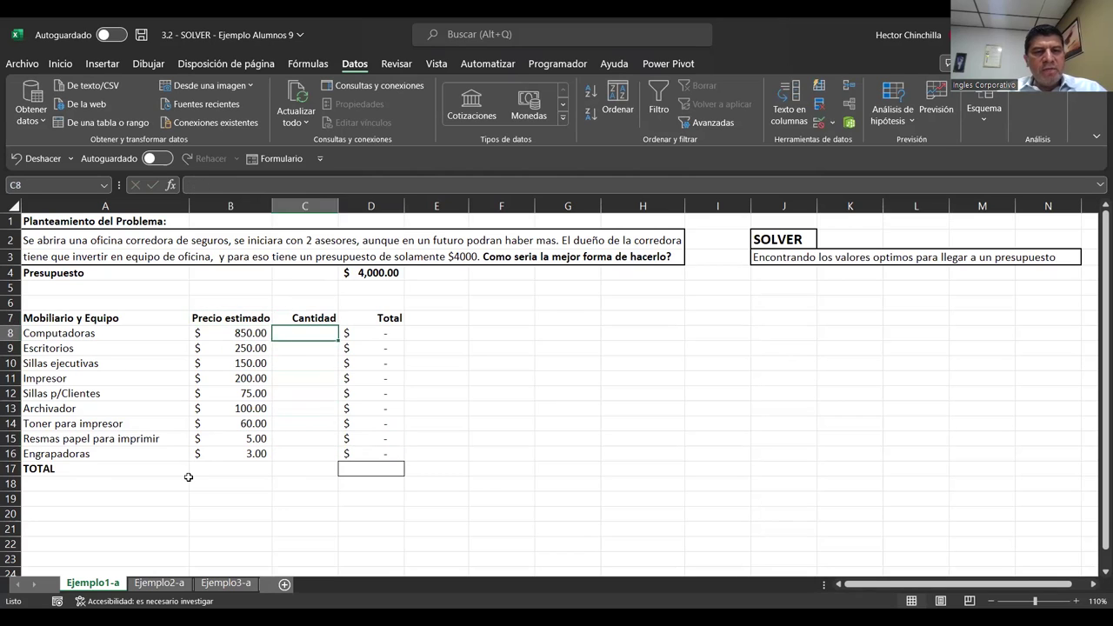
key("Right")
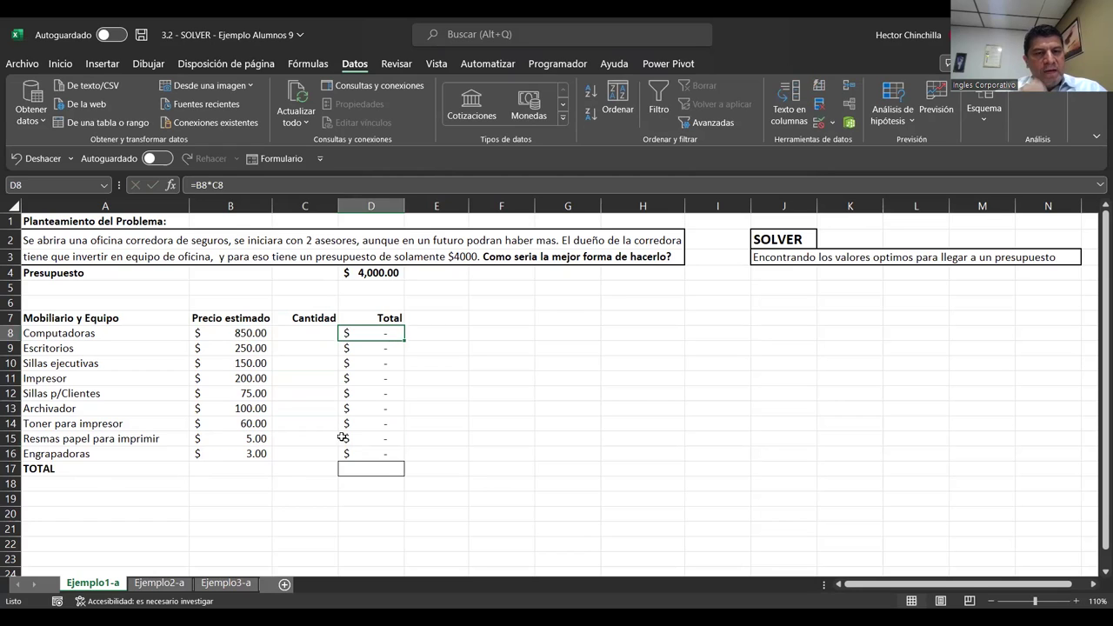
left_click(368, 466)
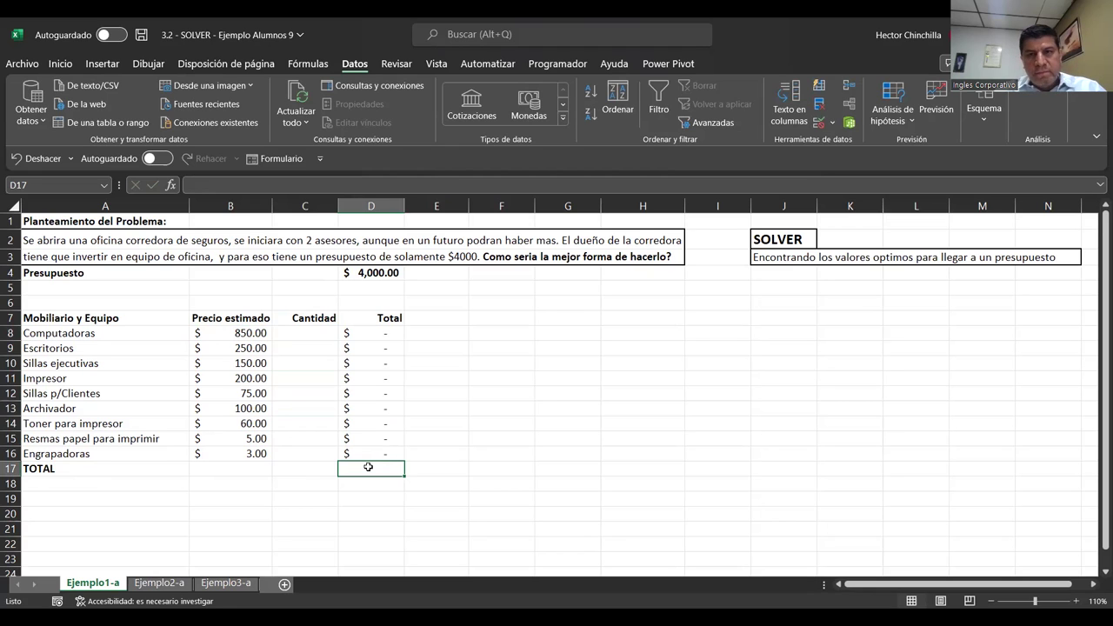
Use AutoSum on the Inicio tab to put =SUMA(D8:D16) in D17.
left_click(62, 65)
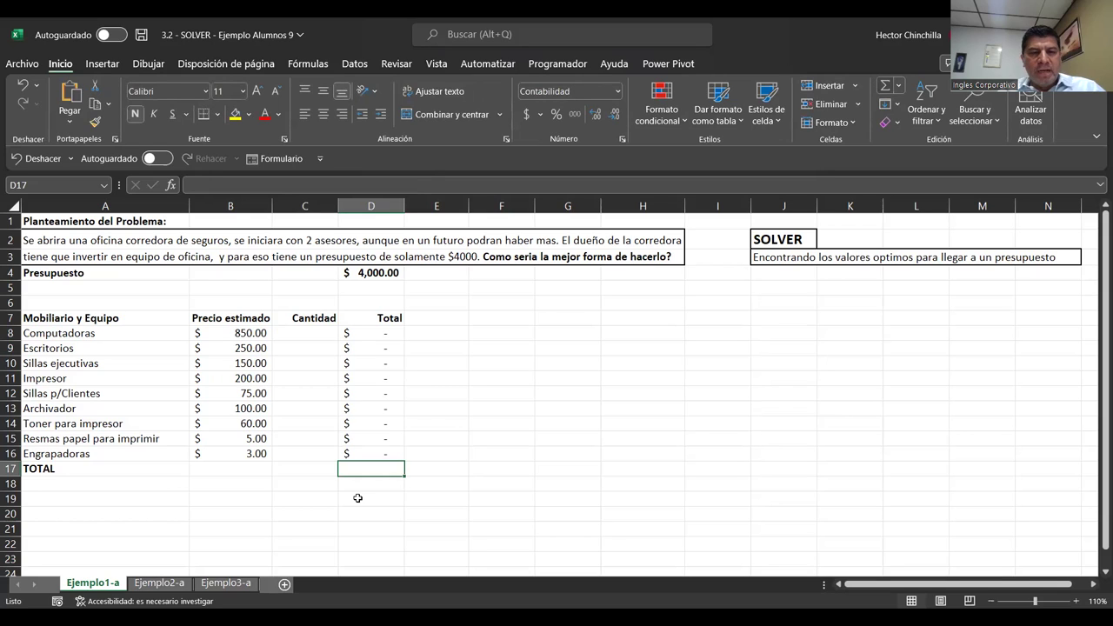
key("alt+=")
key("Return")
left_click(358, 470)
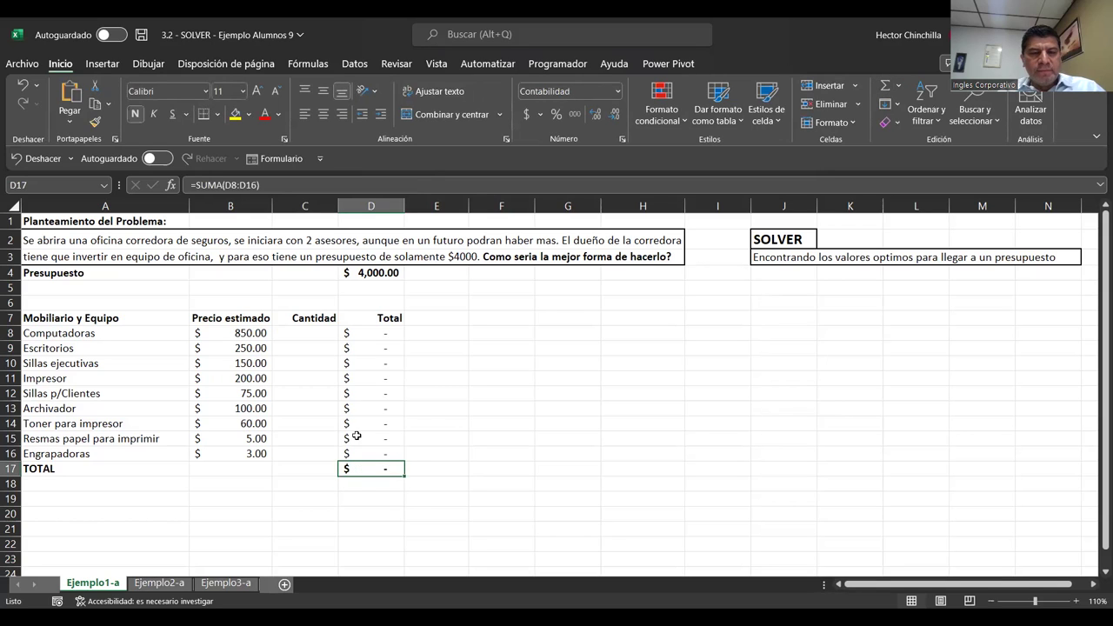
left_click_drag(362, 334, 371, 453)
left_click(362, 468)
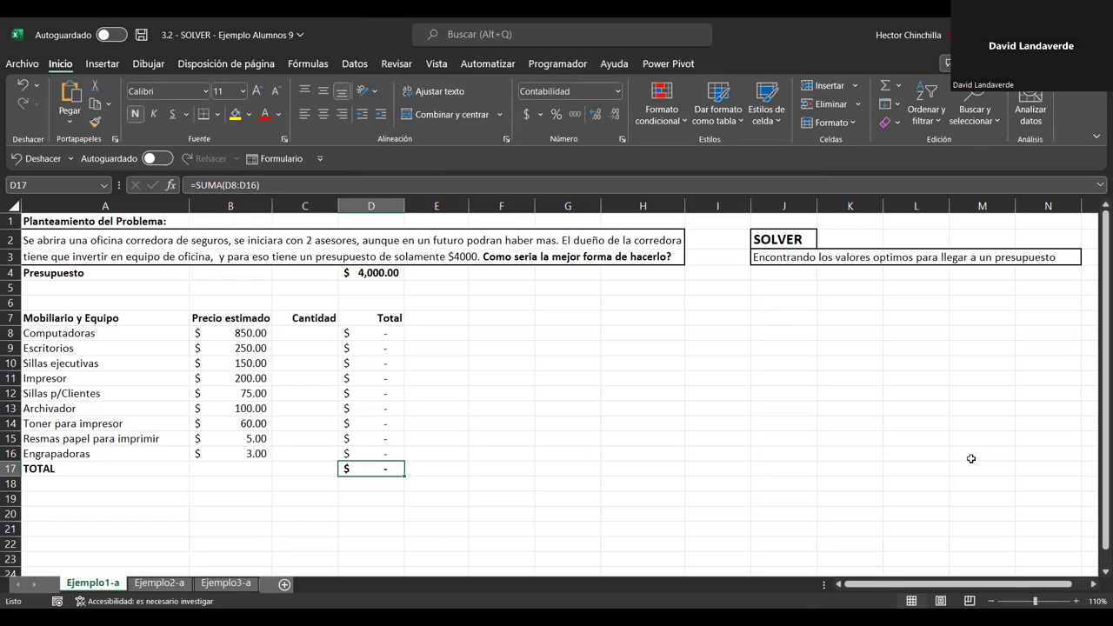
Check the $4,000 budget in D4 and the paper-ream total formula.
left_click(362, 273)
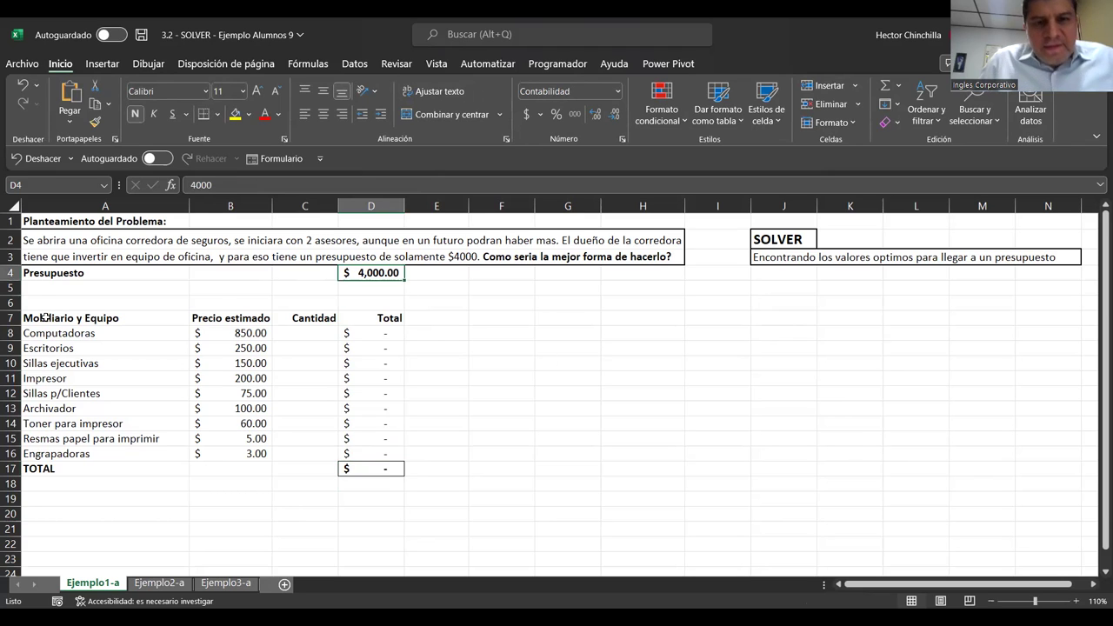
key("Down")
key("Down")
key("Down")
key("Down")
key("Down")
key("Down")
key("Down")
key("Down")
key("Down")
key("Down")
key("Left")
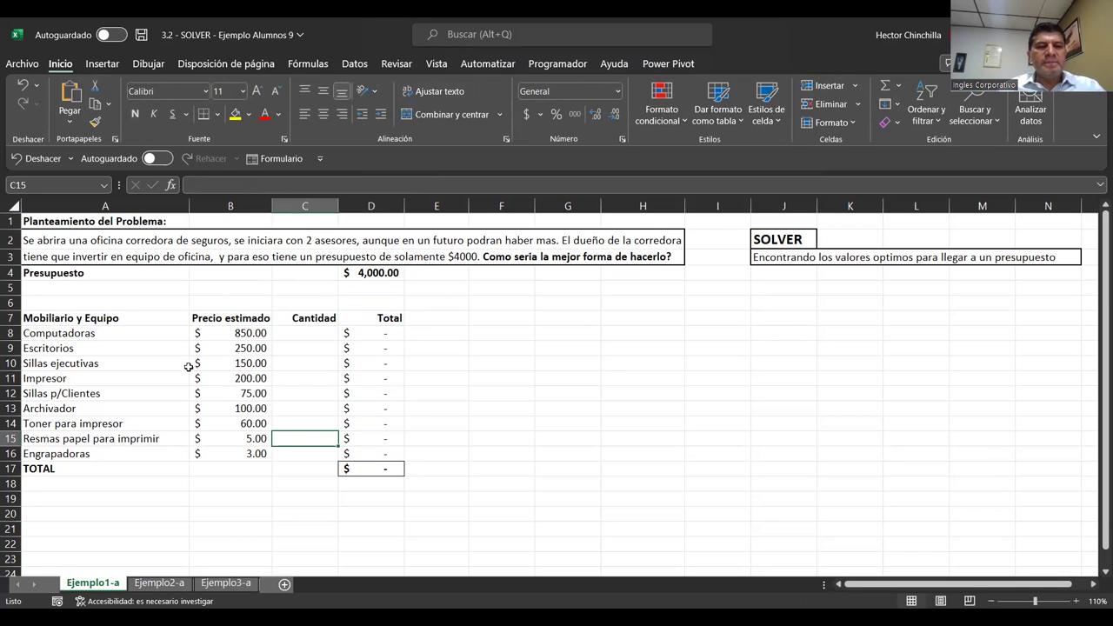
key("Left")
key("Left")
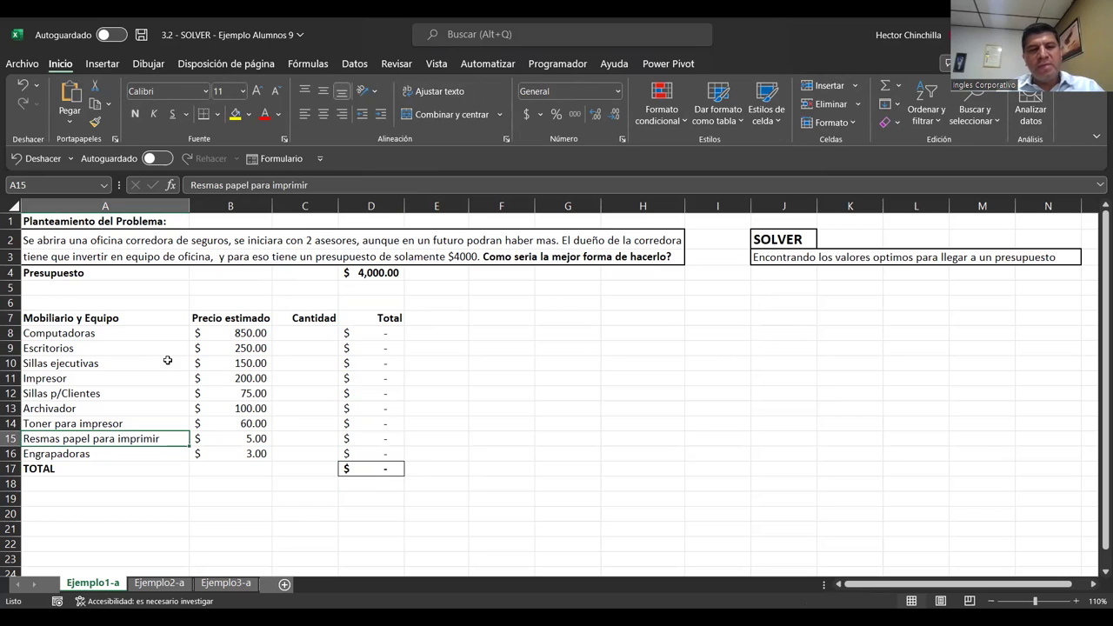
Step through the first quantity cells in column C and the Computadoras and Archivador totals.
left_click(295, 336)
key("Down")
key("Down")
key("Down")
key("Down")
key("Up")
key("Up")
key("Up")
key("Up")
key("Down")
key("Down")
key("Up")
key("Up")
key("Down")
key("Down")
key("Up")
key("Up")
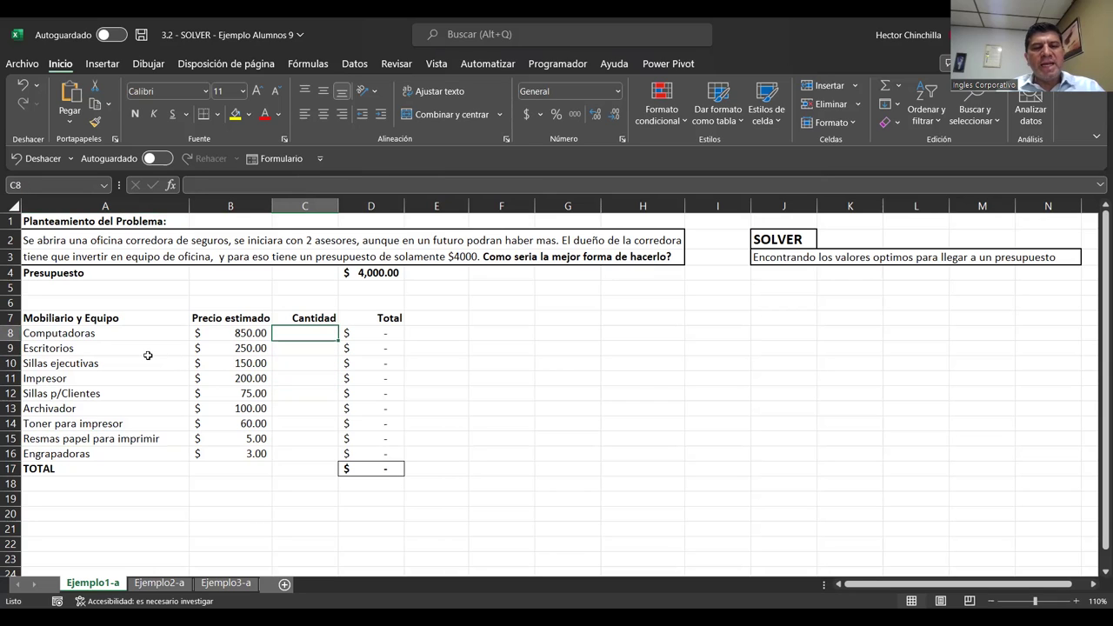
key("Down")
key("Up")
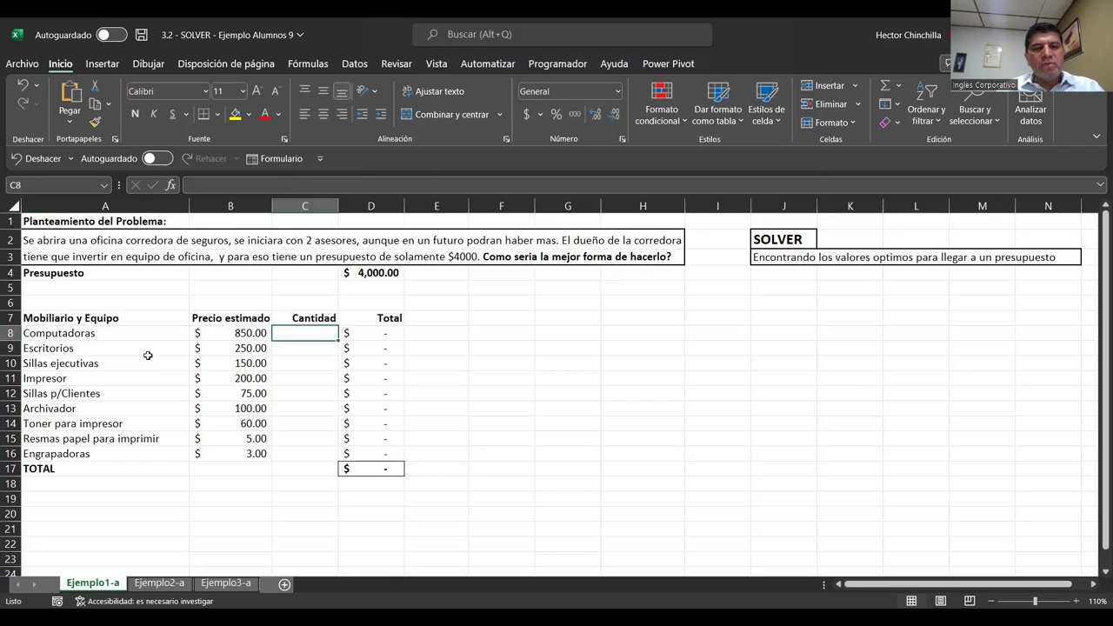
key("Down")
key("Down")
key("Down")
key("Down")
key("Down")
key("Right")
key("Up")
key("Up")
key("Up")
key("Up")
key("Up")
key("Down")
key("Down")
key("Down")
key("Down")
key("Down")
key("Down")
key("Down")
key("Down")
key("Up")
key("Up")
key("Up")
key("Up")
key("Up")
key("Up")
key("Up")
key("Down")
key("Down")
key("Down")
key("Down")
key("Down")
key("Down")
key("Down")
key("Down")
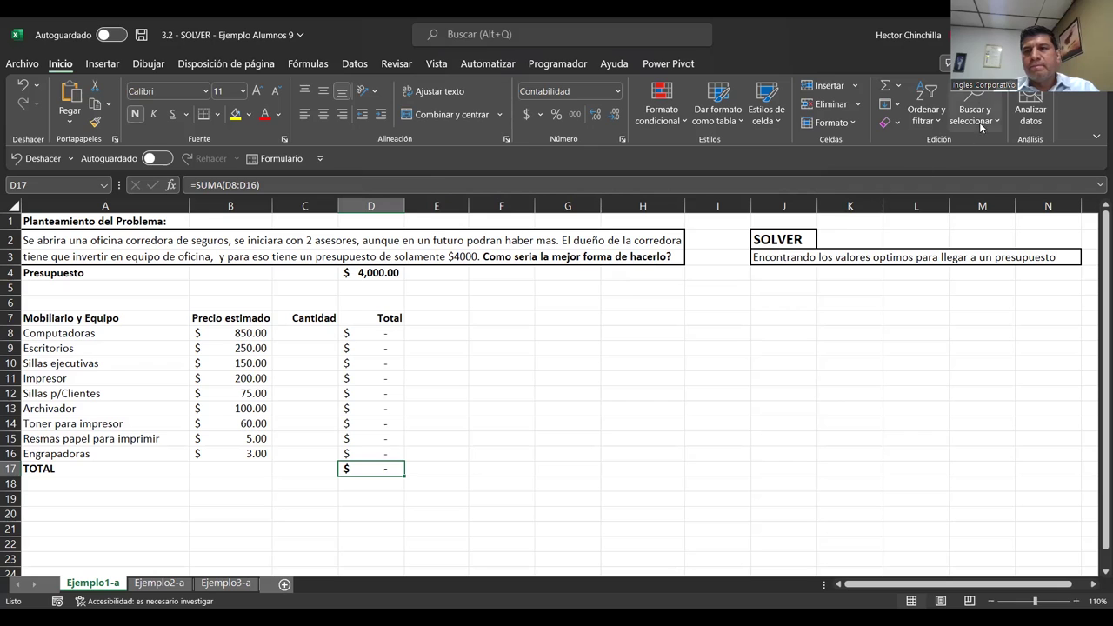
Open Solver from the Datos tab and set its objective to the TOTAL cell $D$17.
left_click(352, 68)
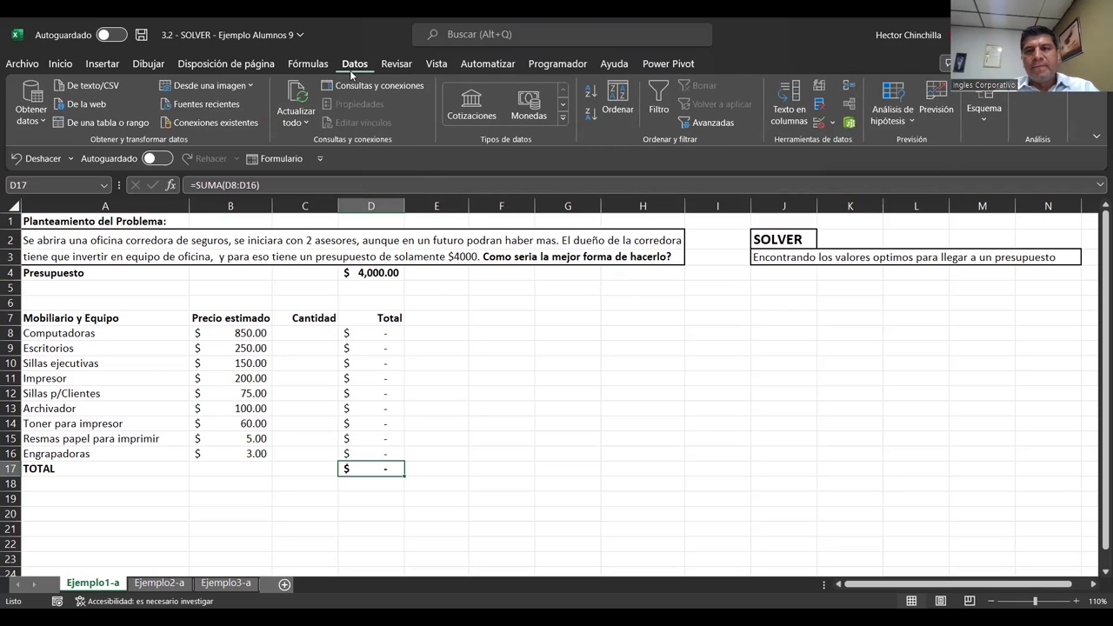
left_click(1030, 95)
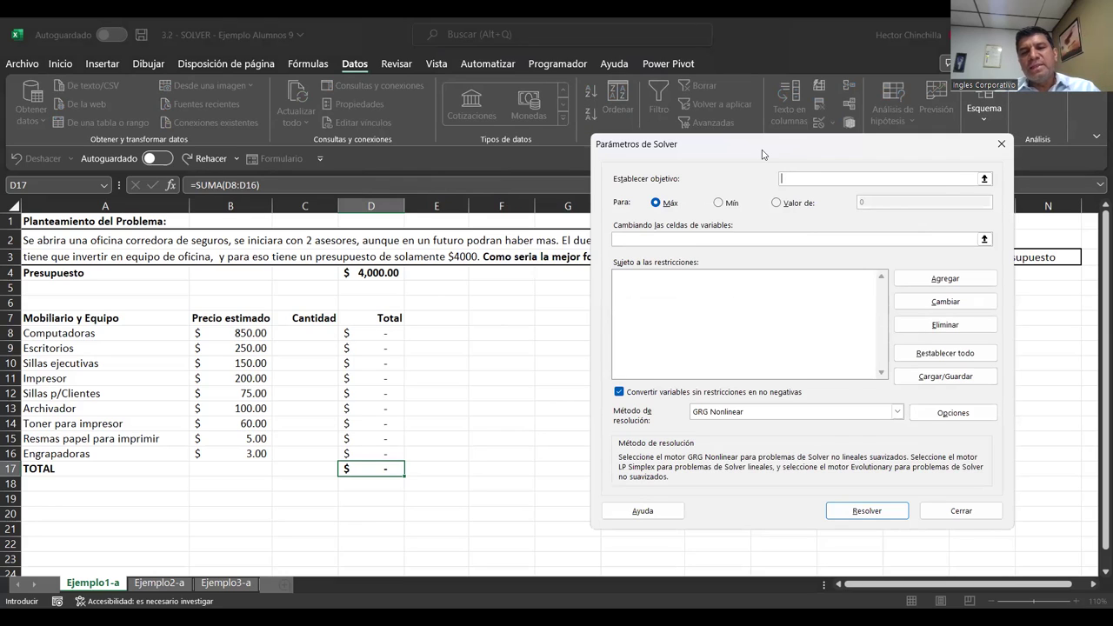
left_click_drag(762, 153, 722, 154)
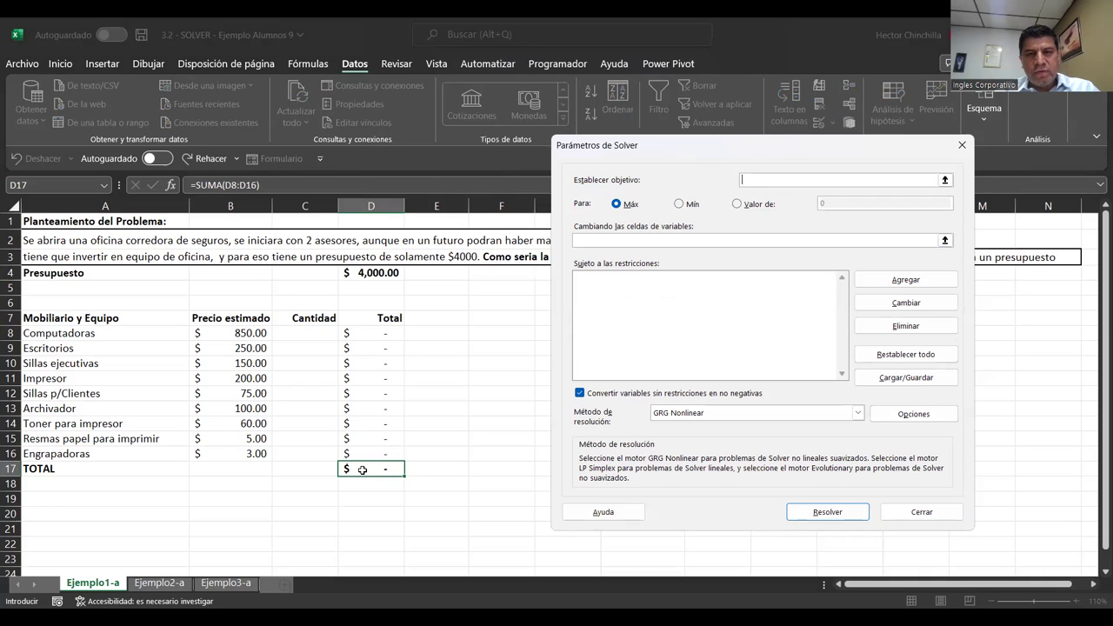
left_click(361, 469)
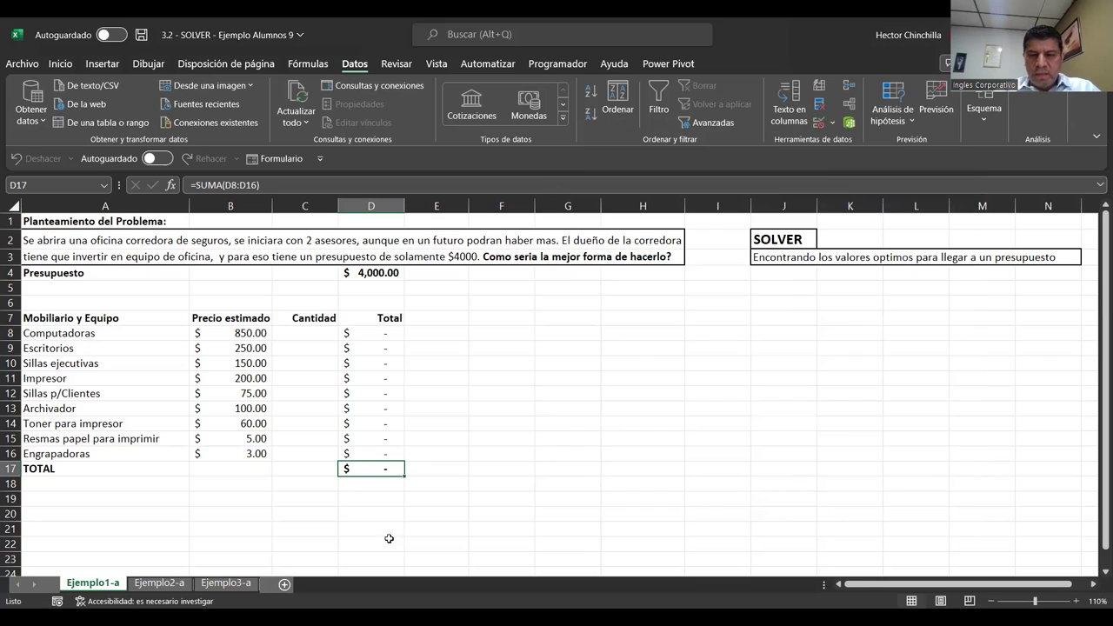
Enter the fixed value 4000 in D17 and reopen Solver with objective $D$17.
type("4000")
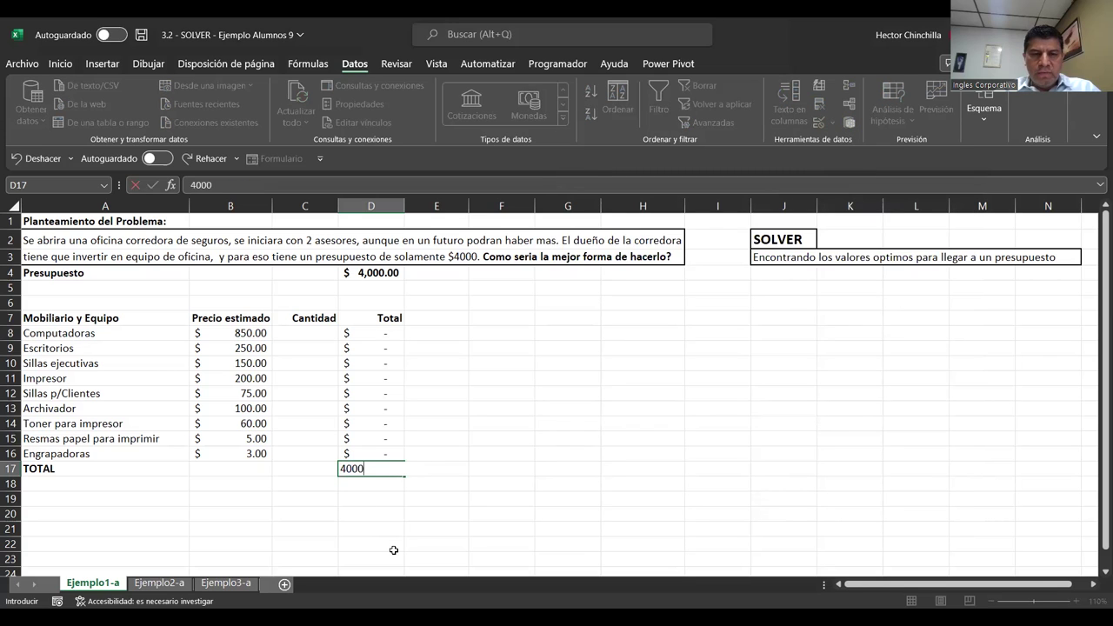
key("Return")
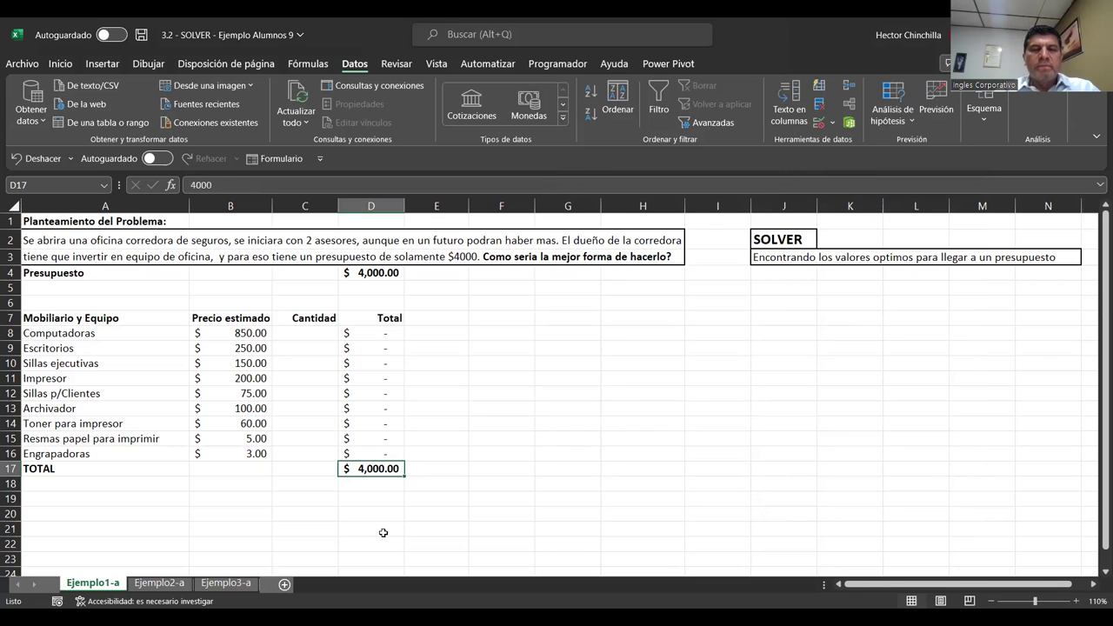
left_click(1023, 87)
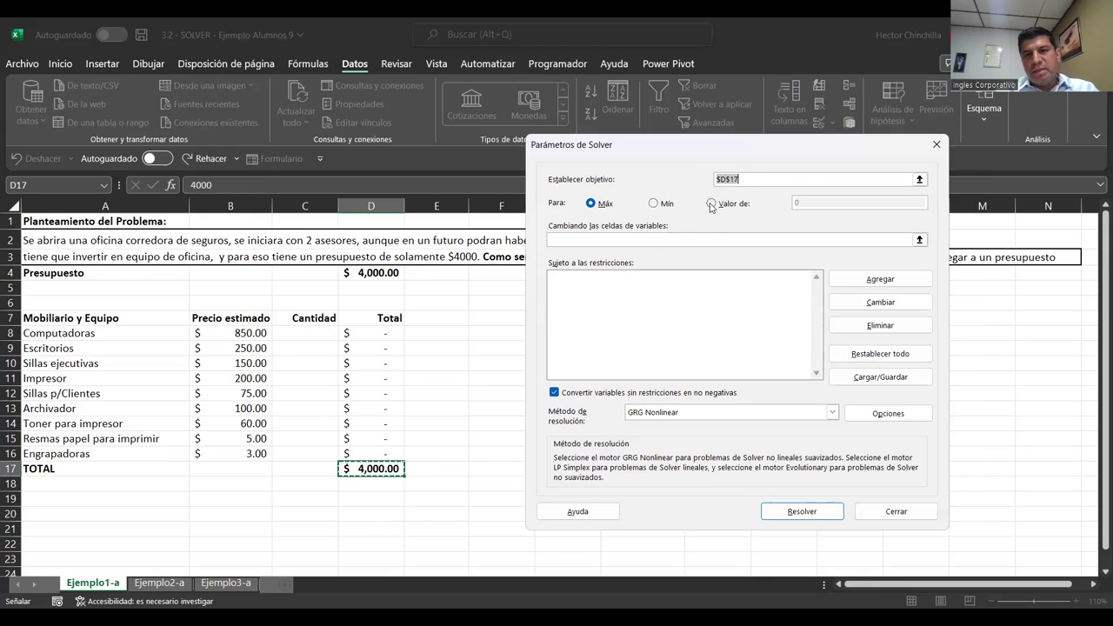
Switch Solver's objective from Max to Valor de 4000, then close the dialog.
left_click(711, 204)
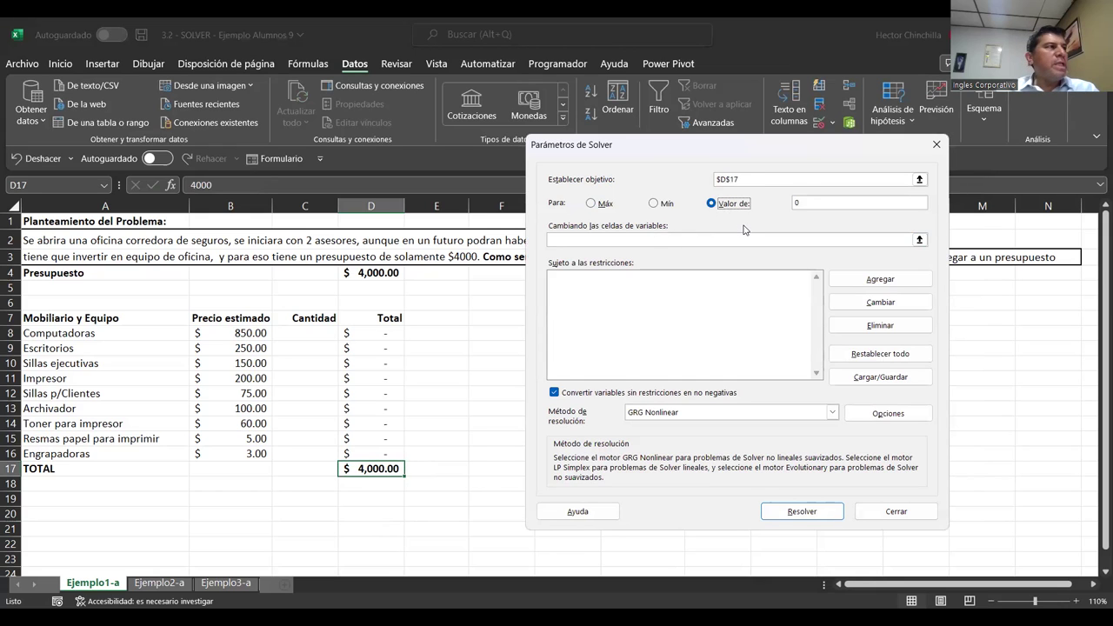
left_click(804, 202)
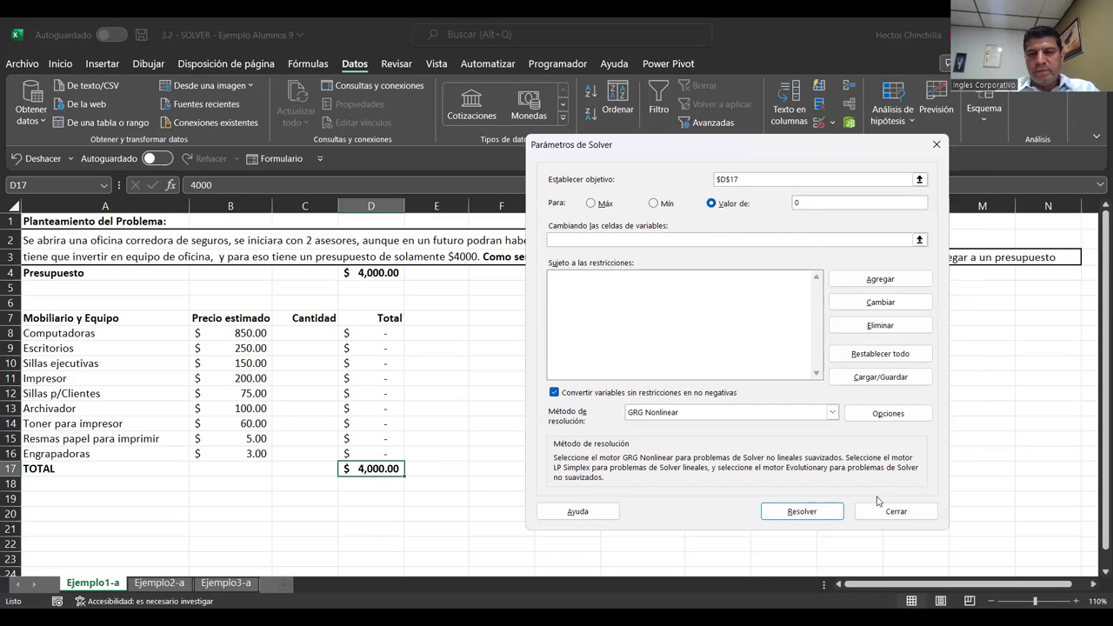
key("BackSpace")
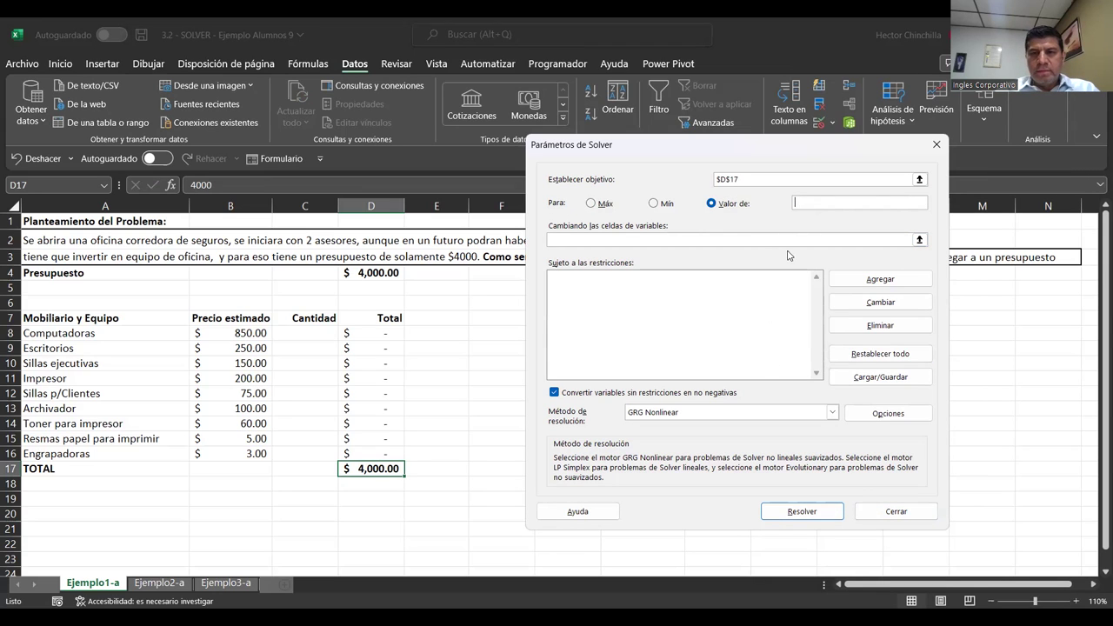
type("4000")
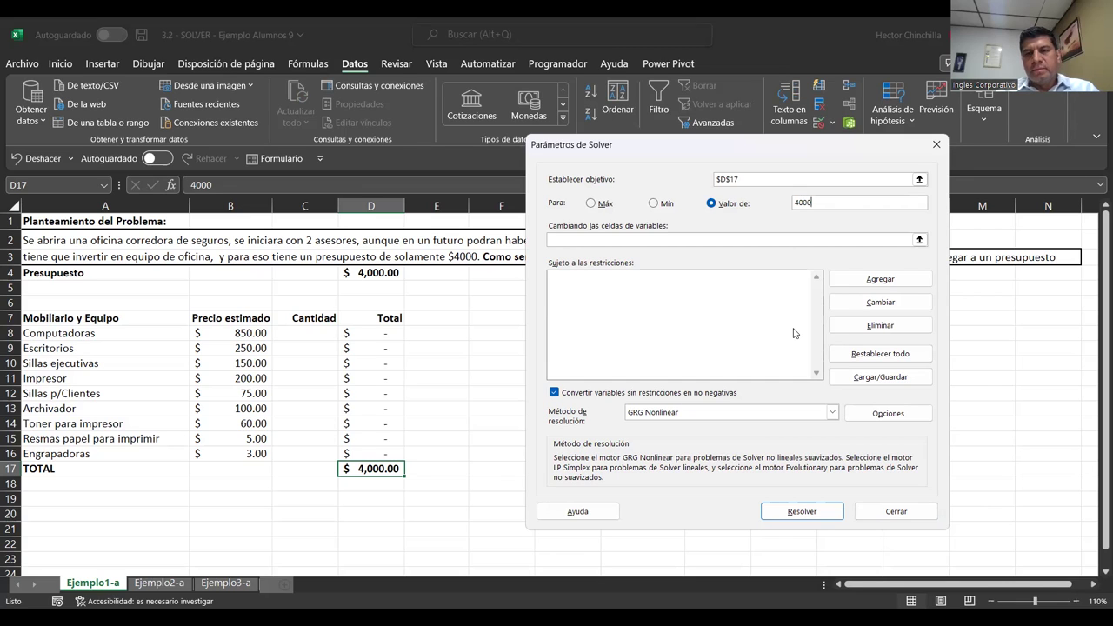
left_click(872, 511)
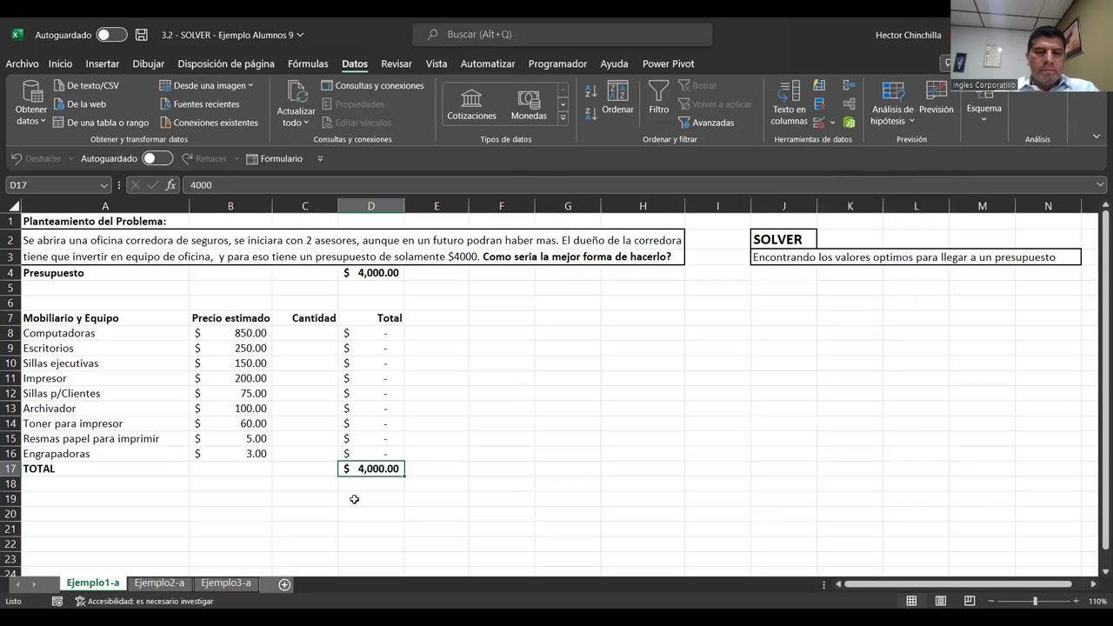
Blank out D17 and reopen Solver, which still aims $D$17 at 4000.
left_click(357, 498)
left_click(363, 288)
left_click(364, 273)
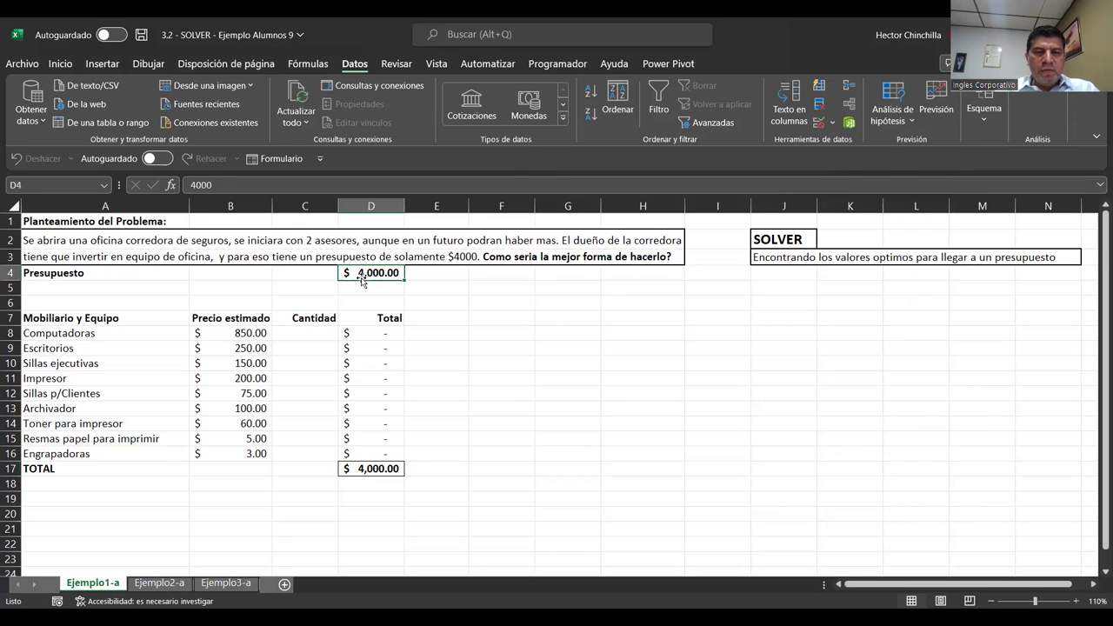
left_click(381, 468)
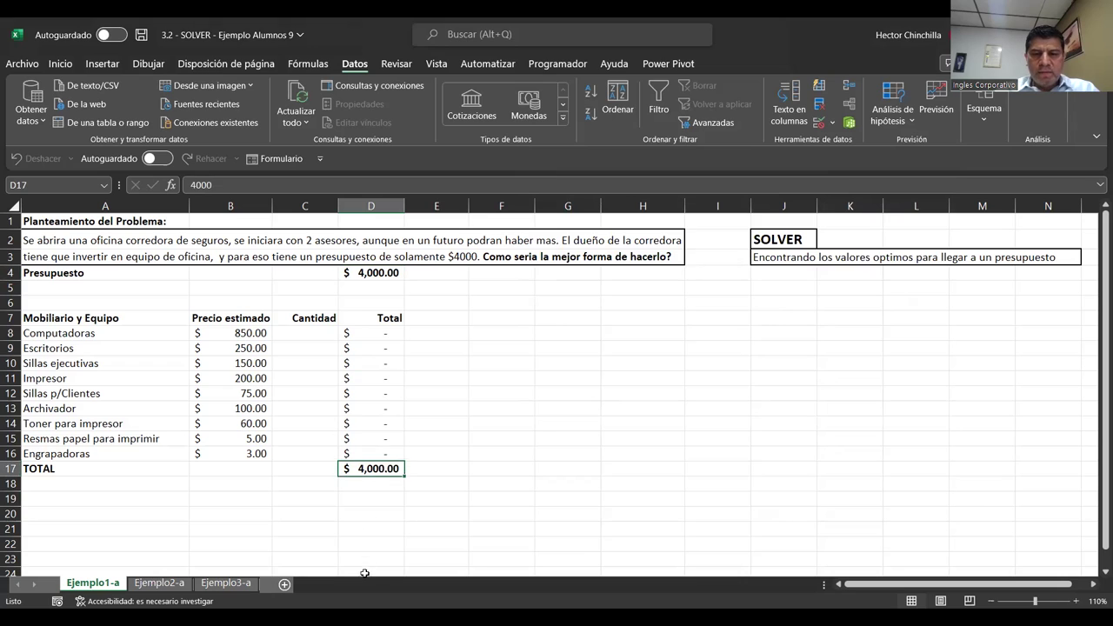
key("Delete")
key("ctrl+z")
key("ctrl+y")
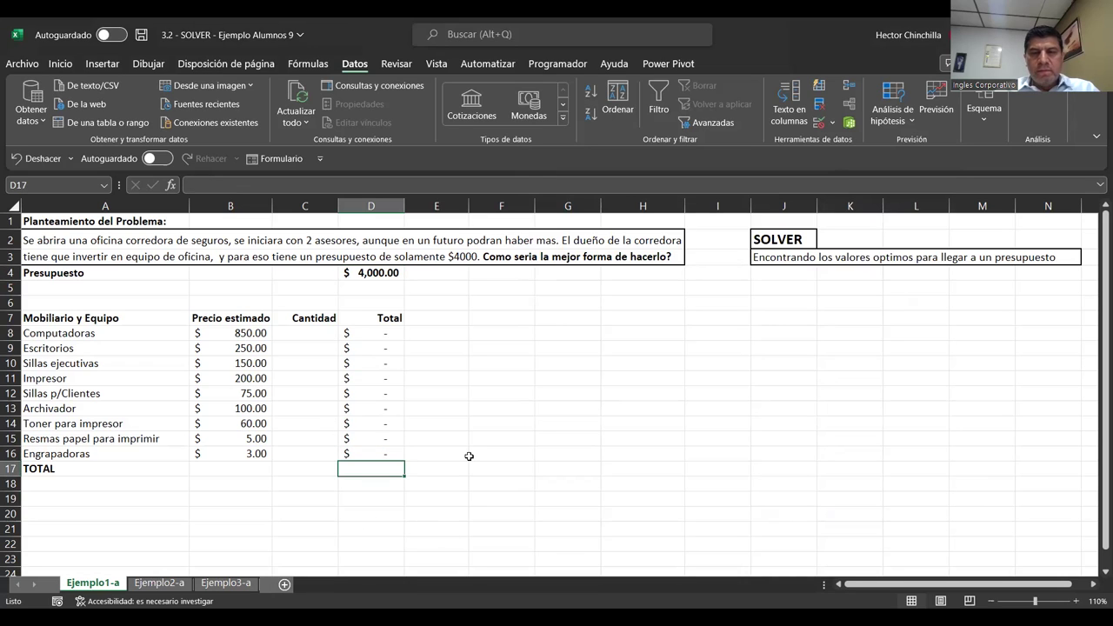
left_click(1034, 90)
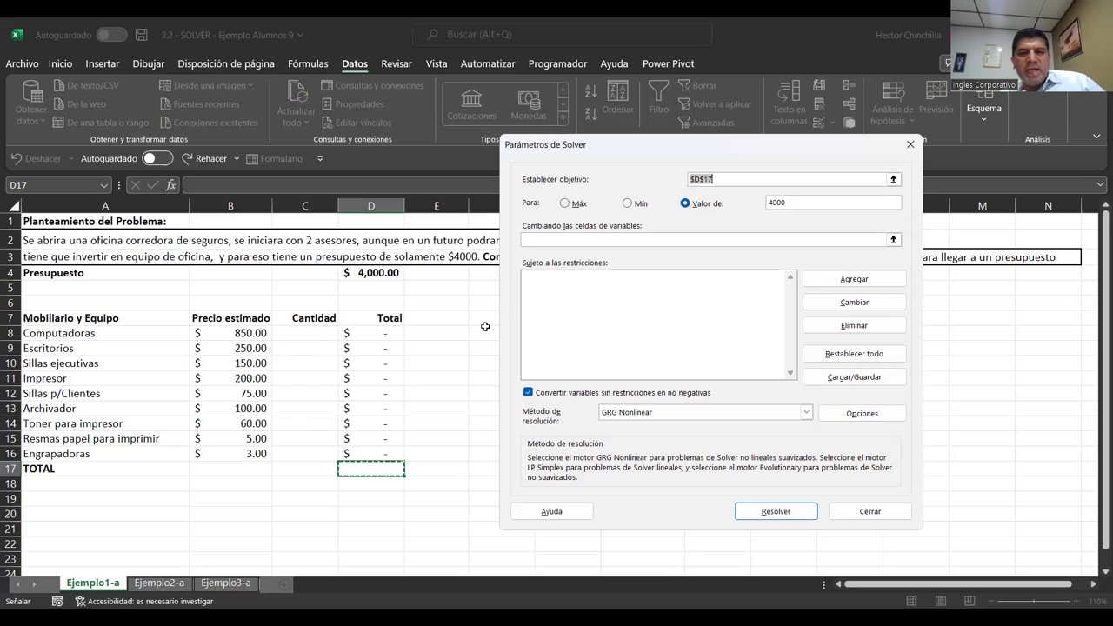
Set the Cantidad cells C8:C16 as Solver's variable cells.
left_click(532, 238)
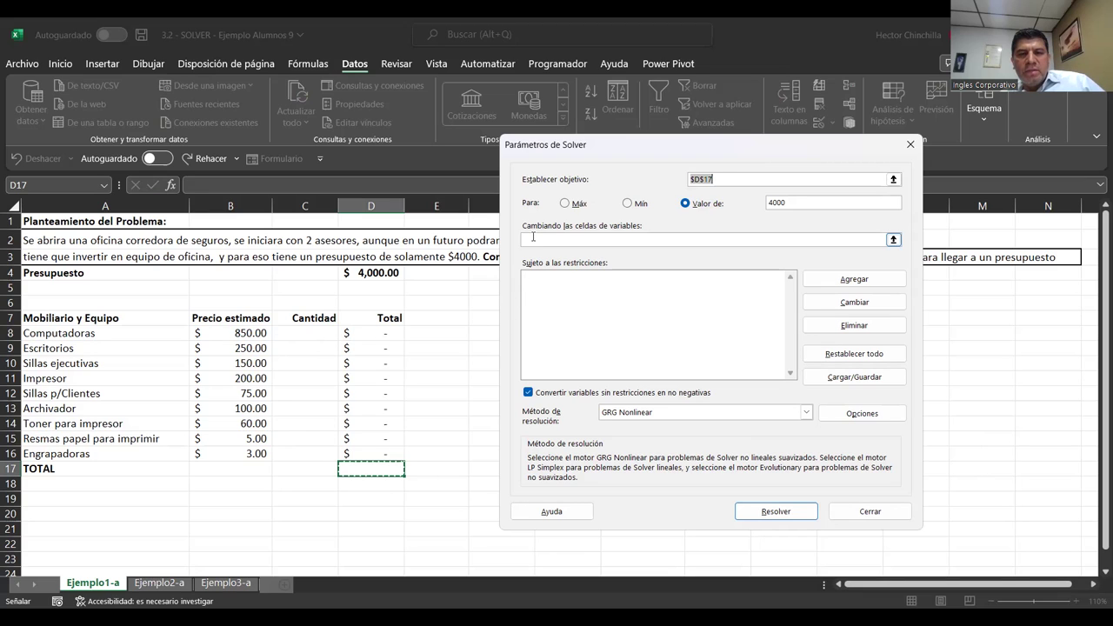
left_click(540, 238)
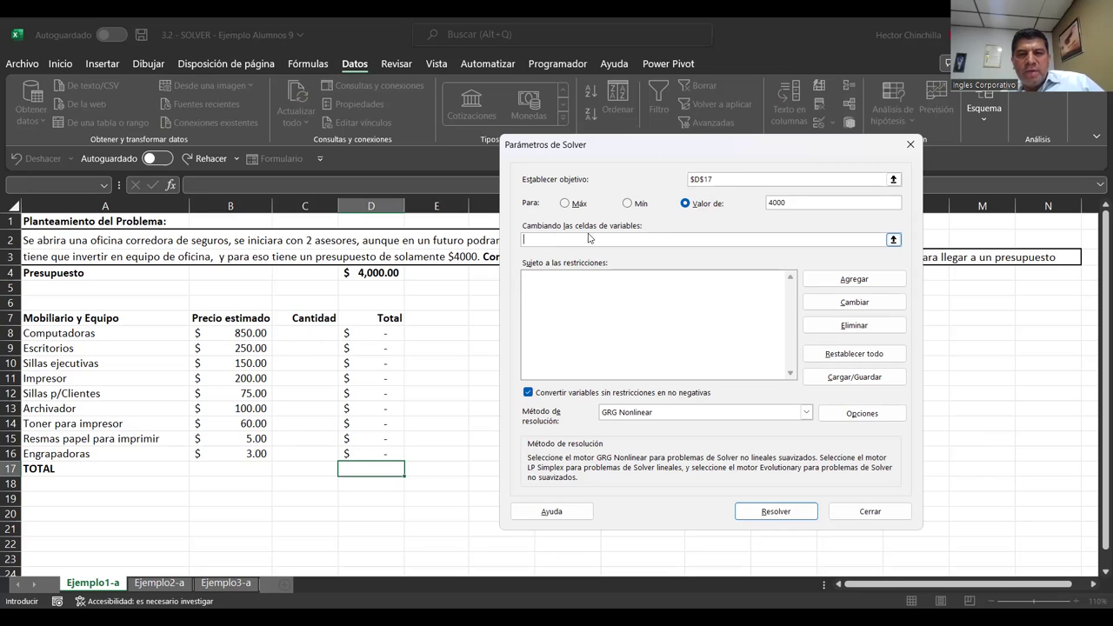
left_click(298, 334)
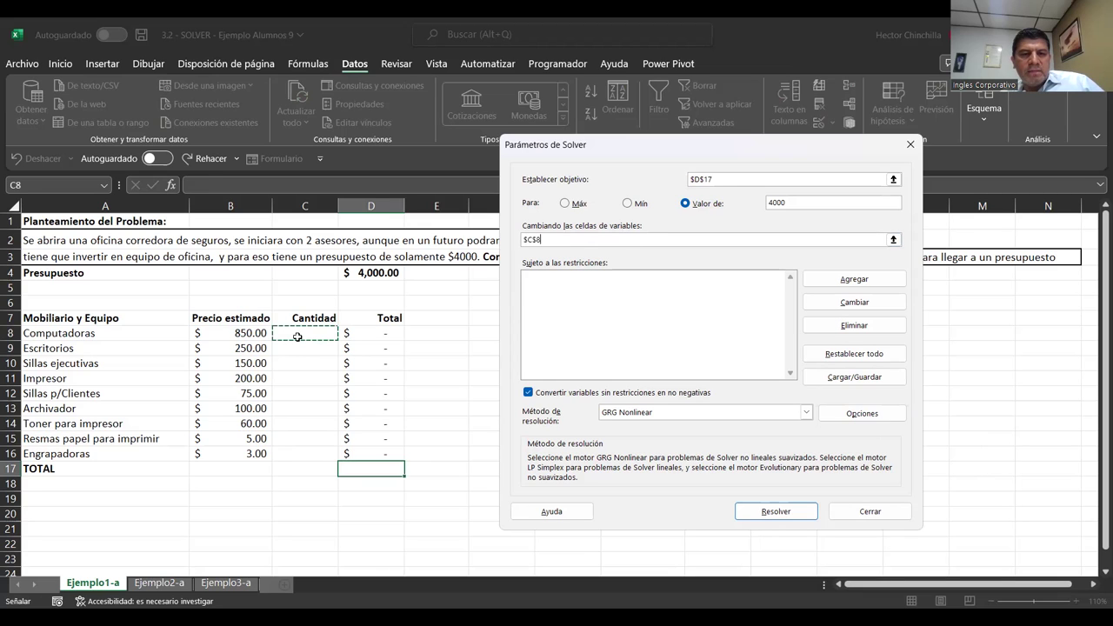
left_click(315, 450, "shift")
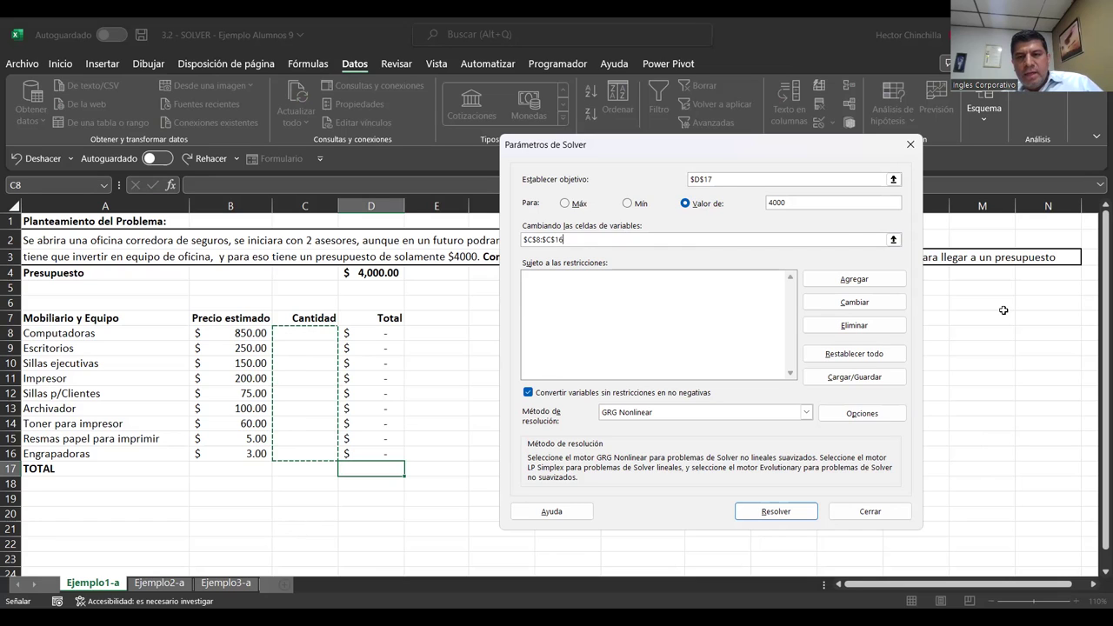
Try solving, dismiss the objective-must-be-a-formula error, and close Solver.
left_click(766, 513)
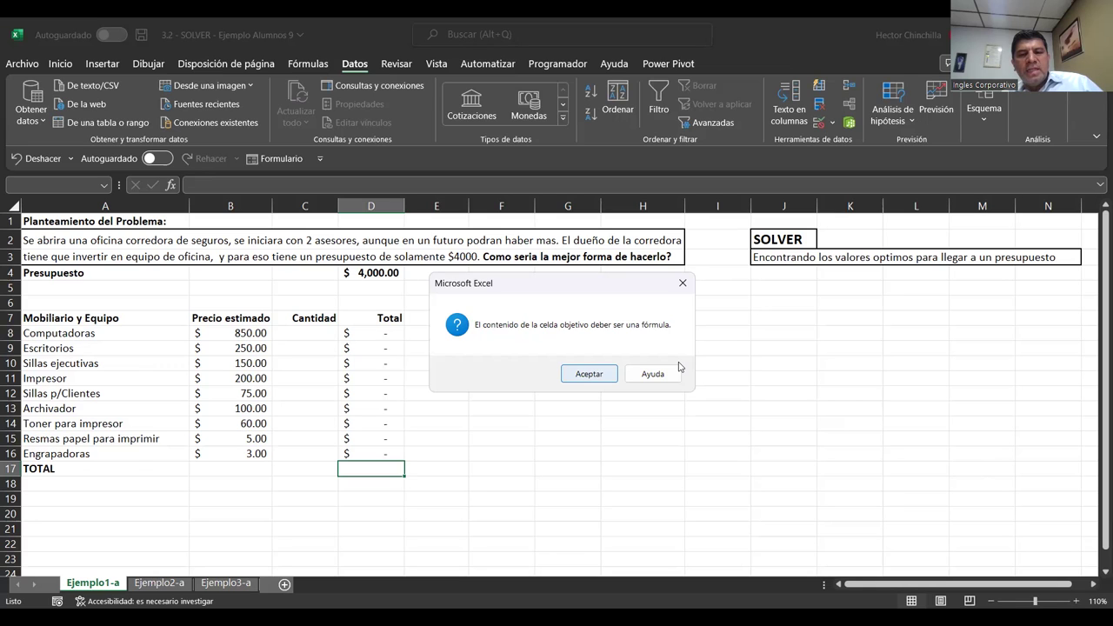
key("Return")
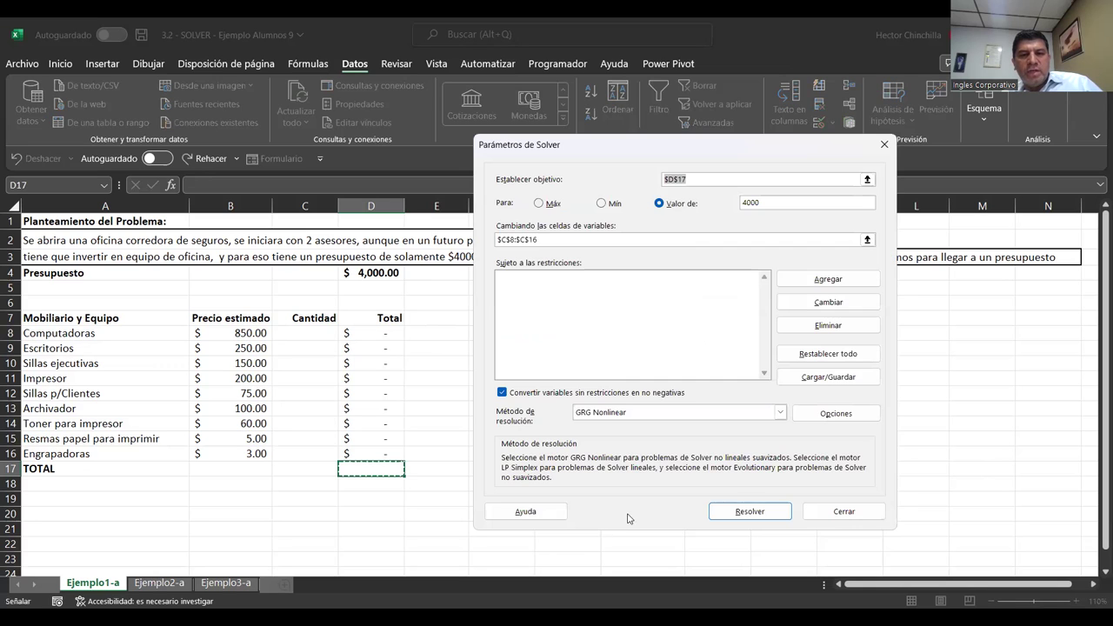
left_click(836, 513)
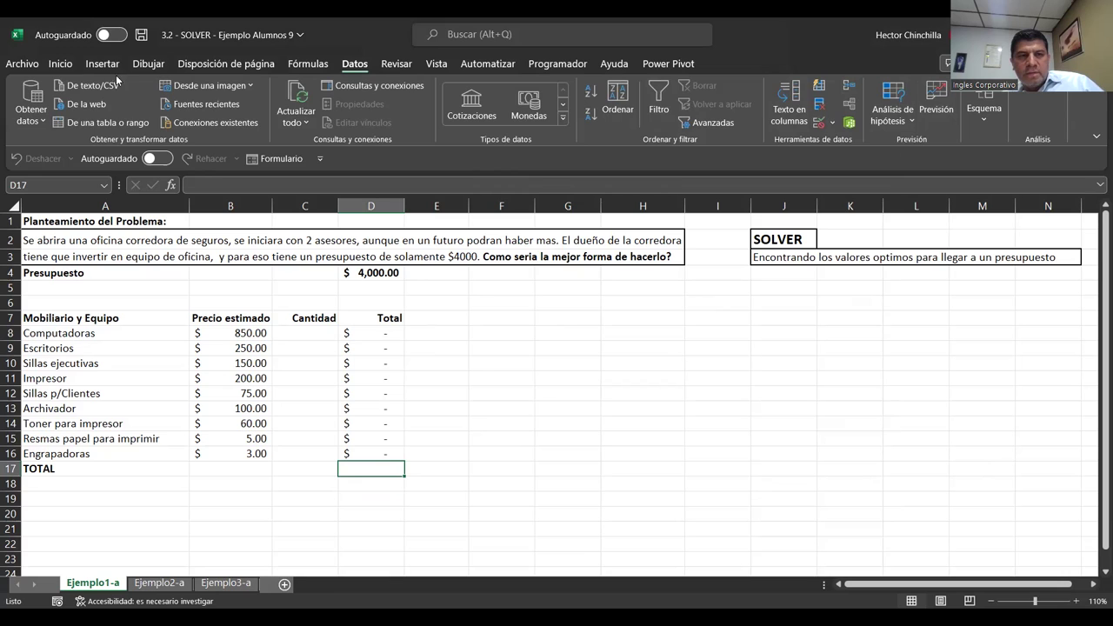
Put =SUMA(D8:D16) back in D17 with AutoSum and reopen Solver.
left_click(60, 64)
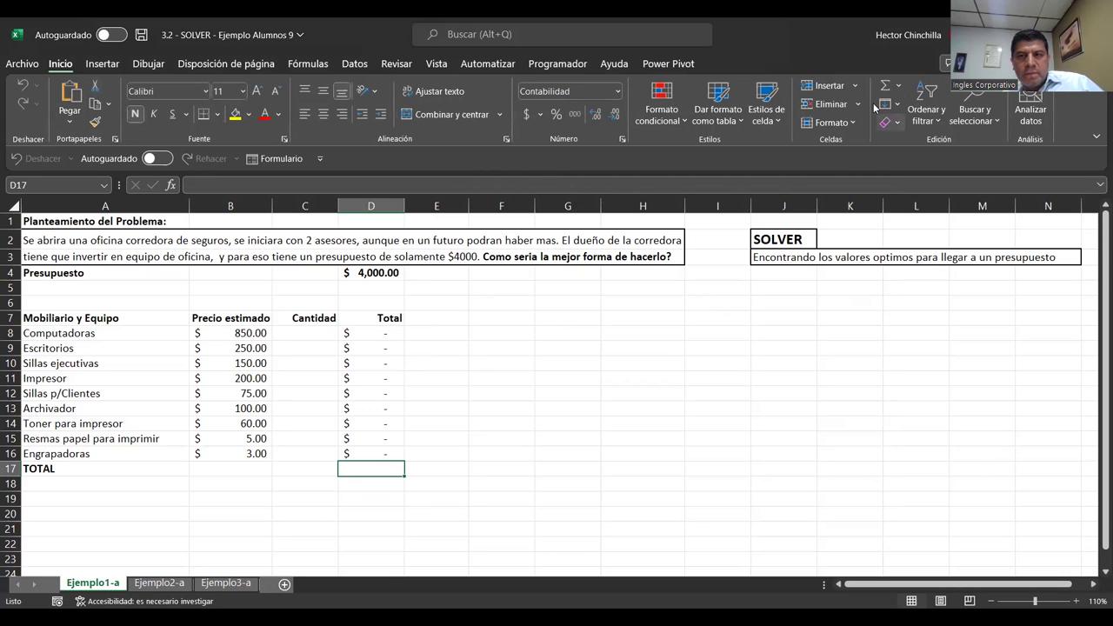
left_click(883, 86)
left_click(883, 86)
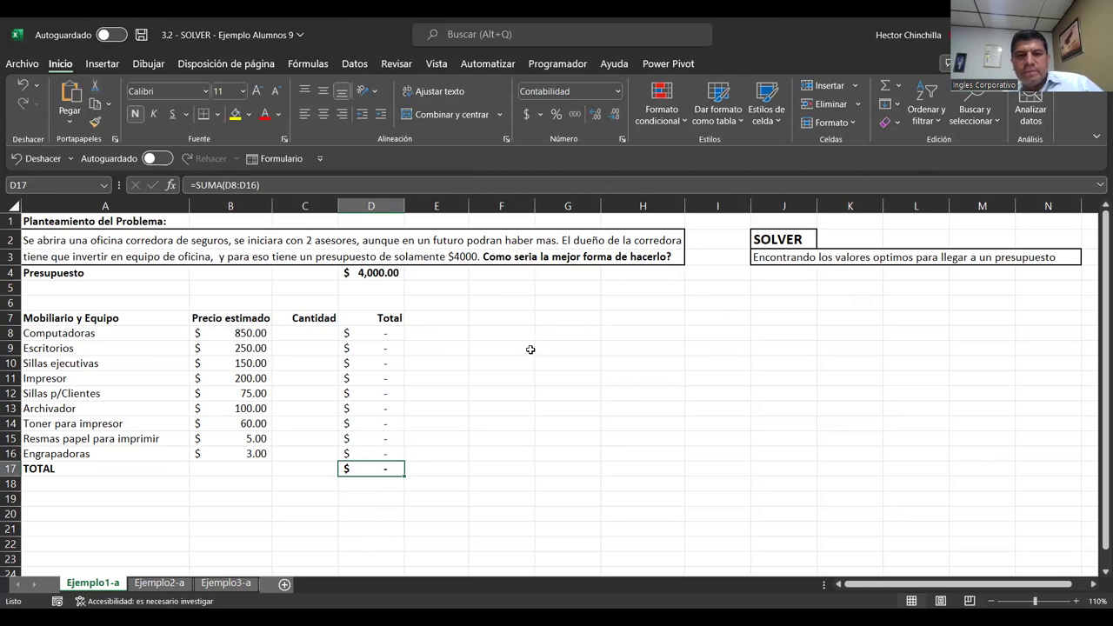
left_click(354, 65)
left_click(1030, 87)
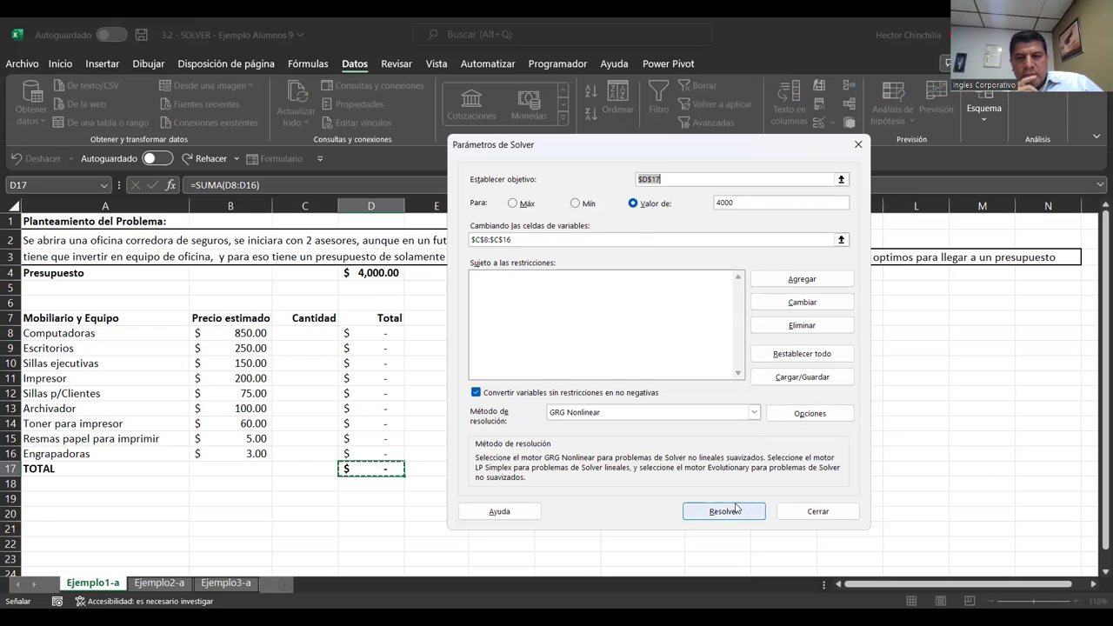
Solve and keep the result, giving fractional quantities such as 3.92265901 computers.
left_click(733, 513)
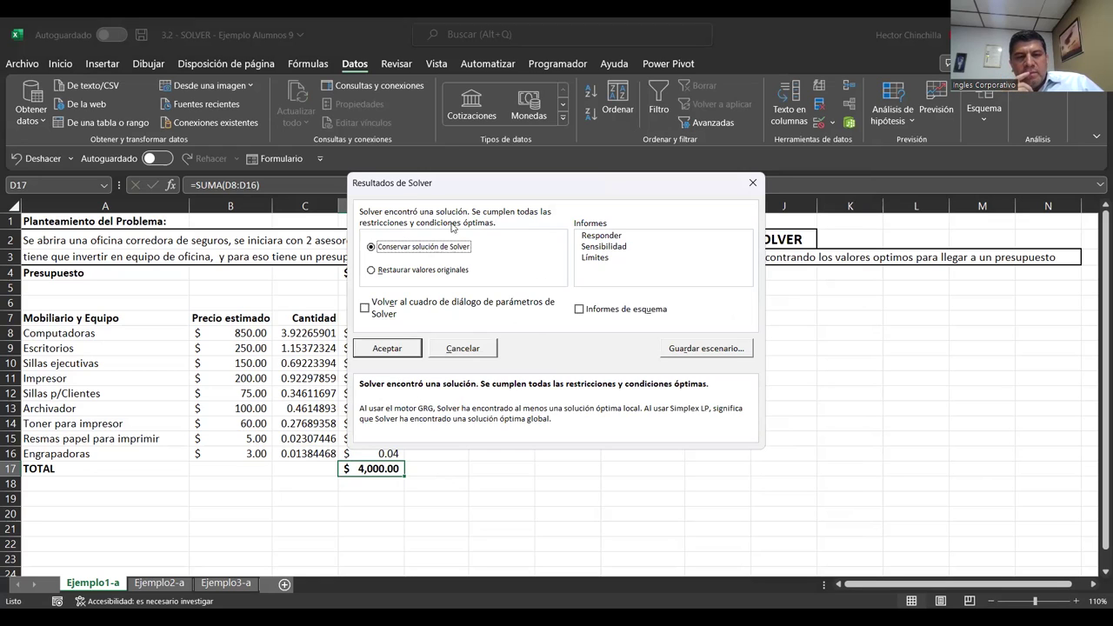
left_click(387, 348)
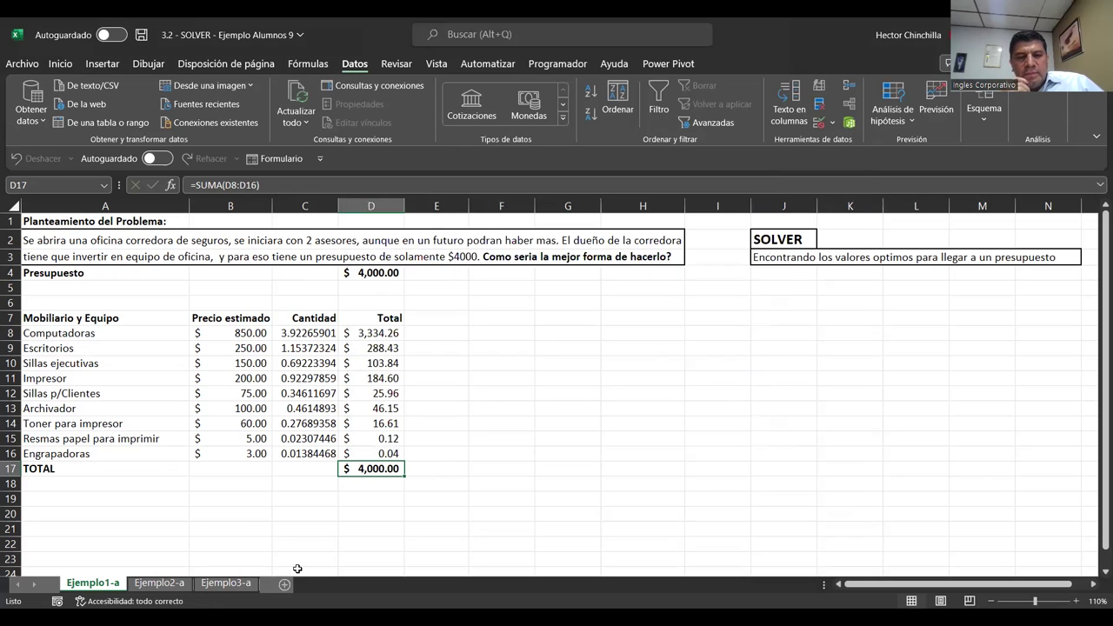
left_click(305, 512)
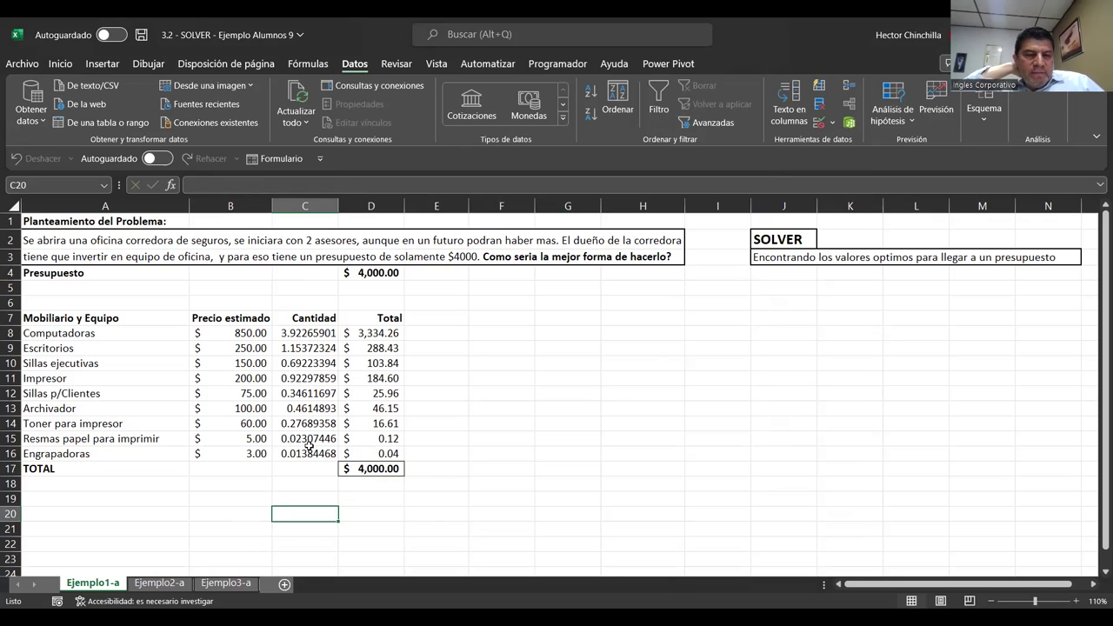
left_click(303, 338)
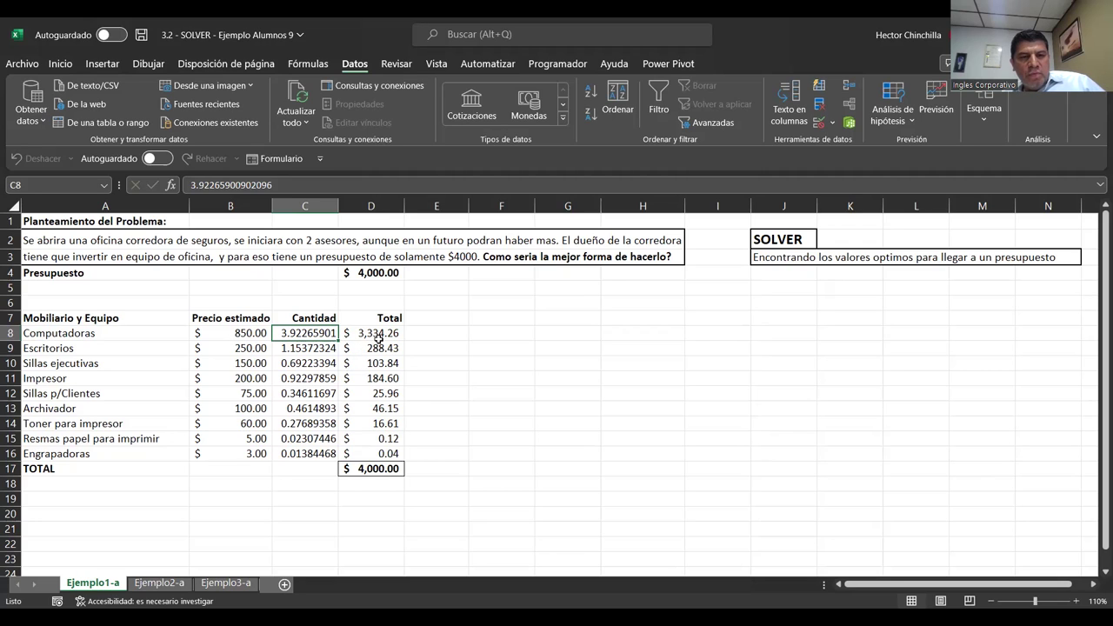
left_click(367, 504)
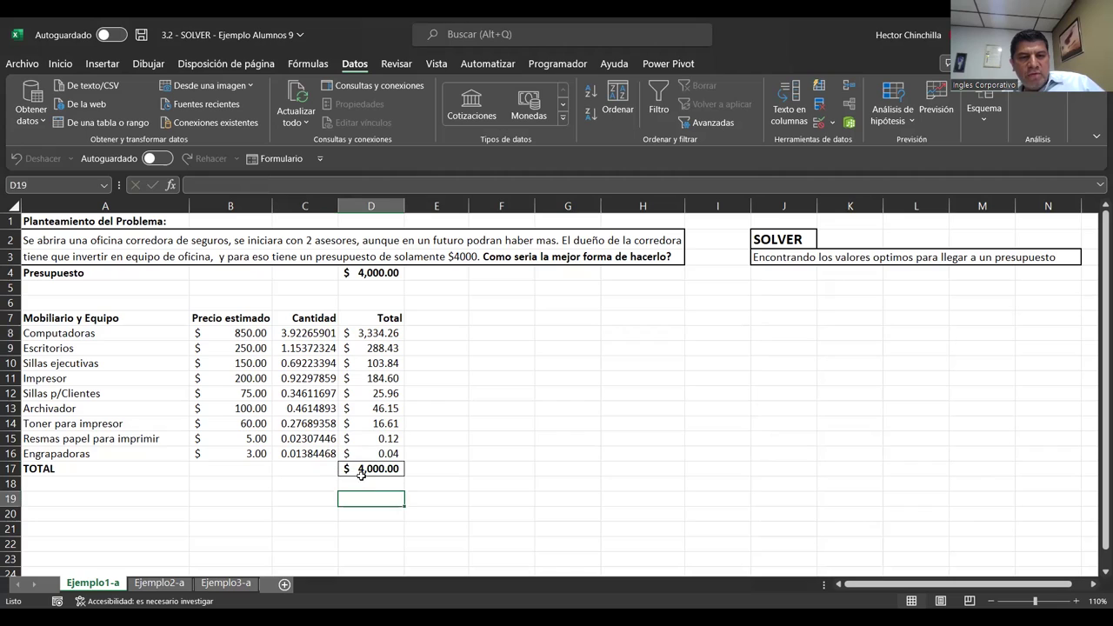
left_click(361, 470)
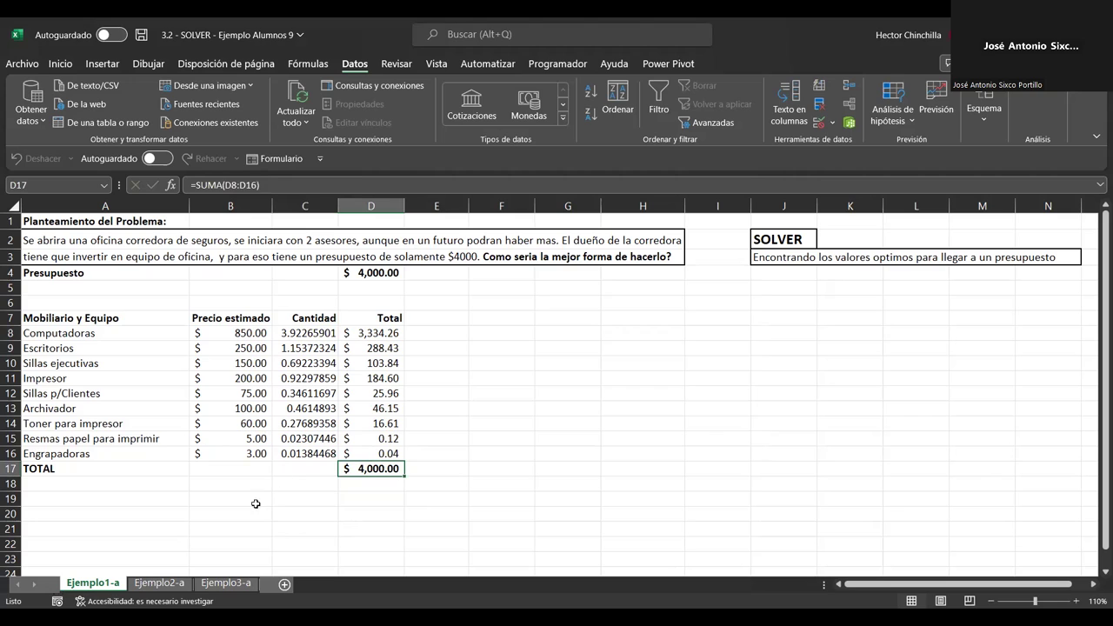
left_click(225, 496)
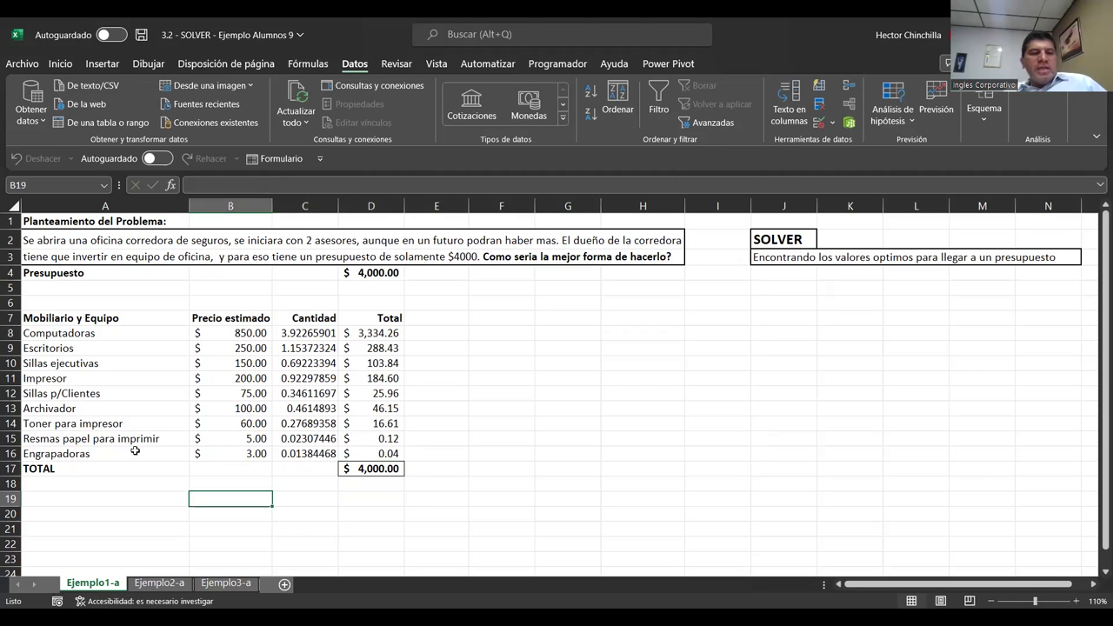
left_click(293, 335)
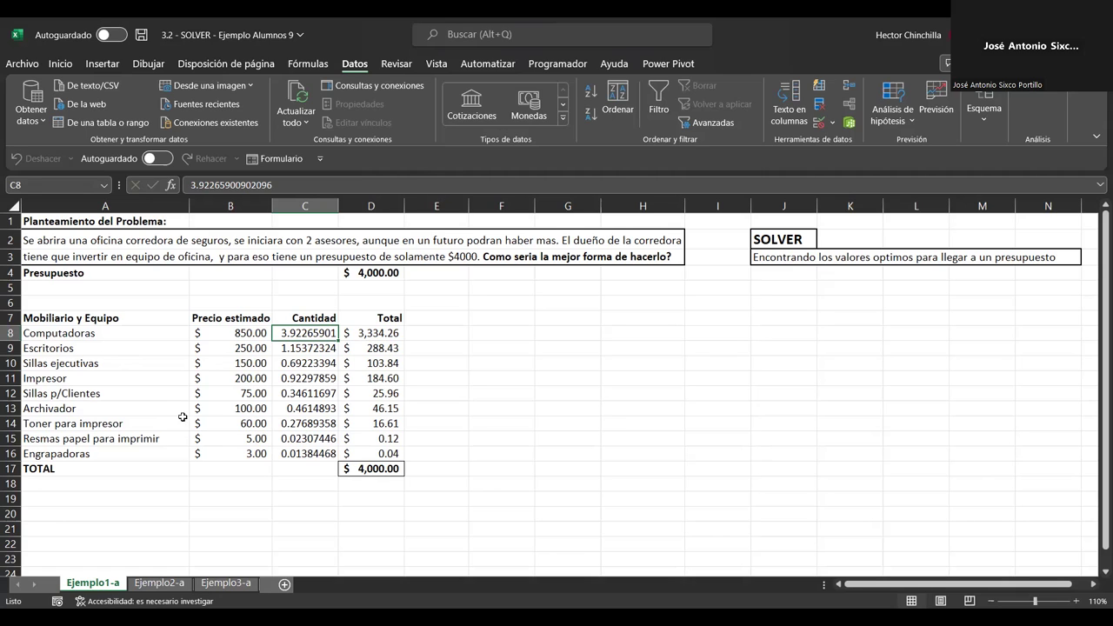
left_click(277, 454)
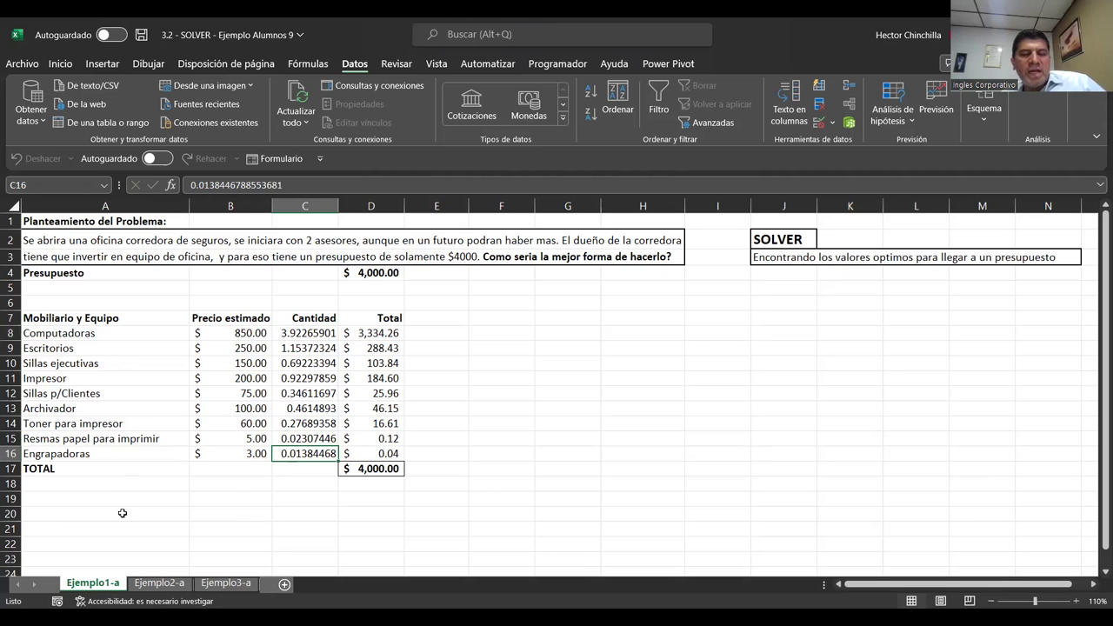
left_click(298, 335)
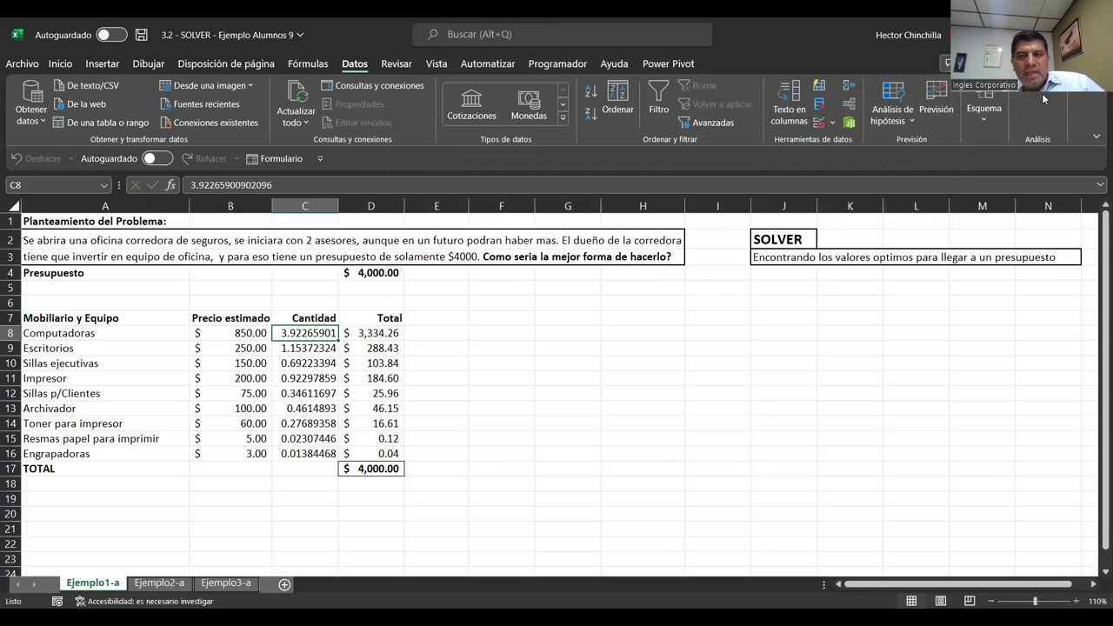
left_click(105, 499)
left_click(105, 514)
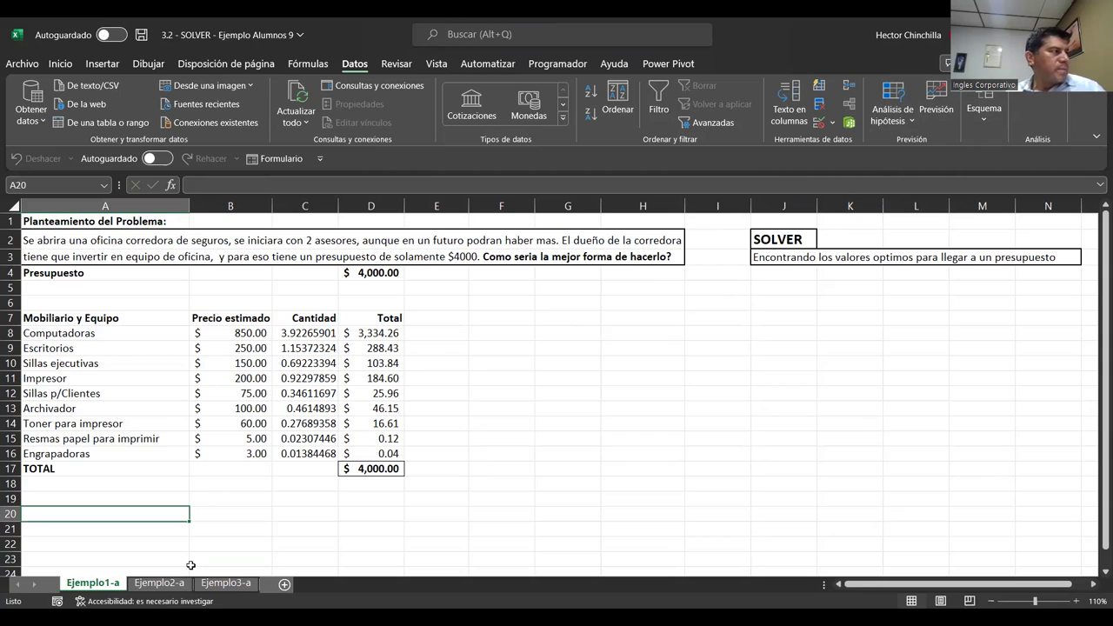
Add a yellow 'Restricciones o Reglas' heading in A21 with a thick outside border.
key("Down")
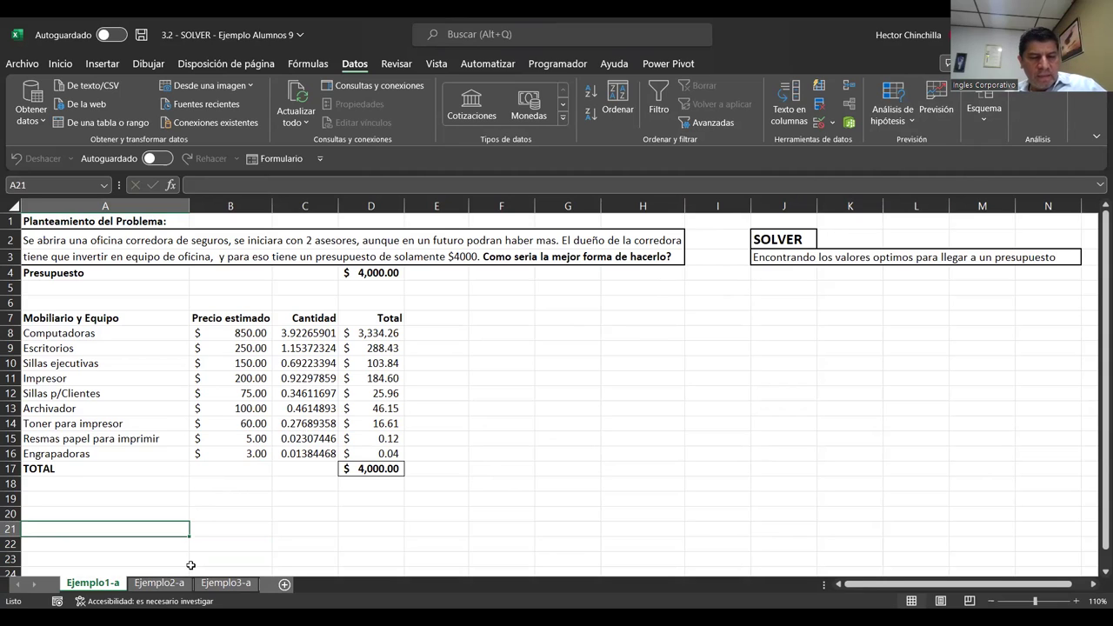
type("Restricciones o Reglas")
key("Return")
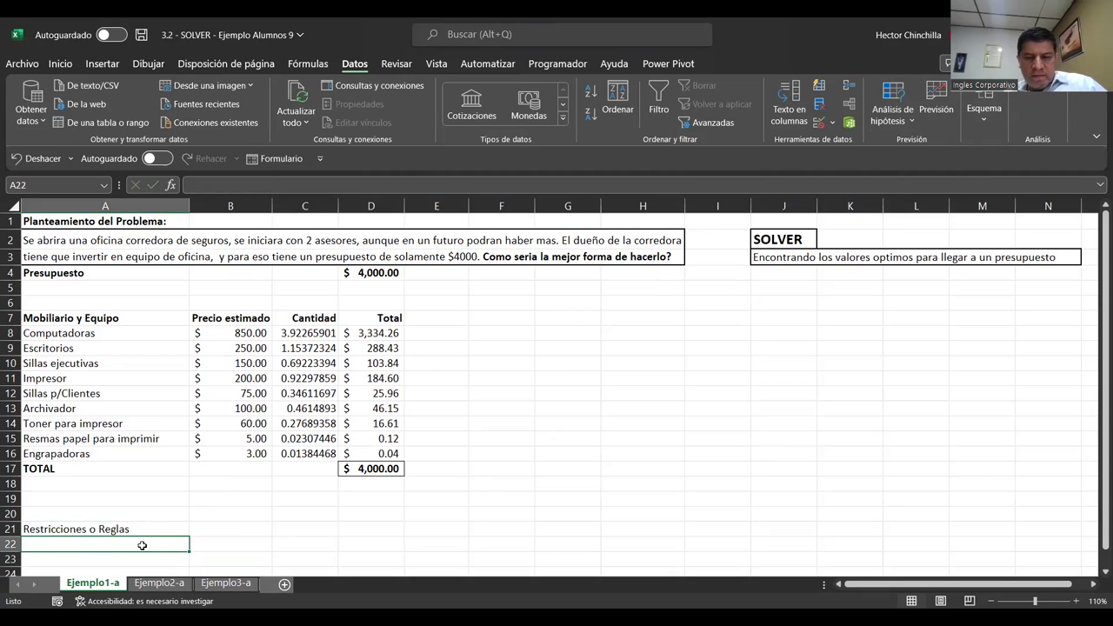
key("Up")
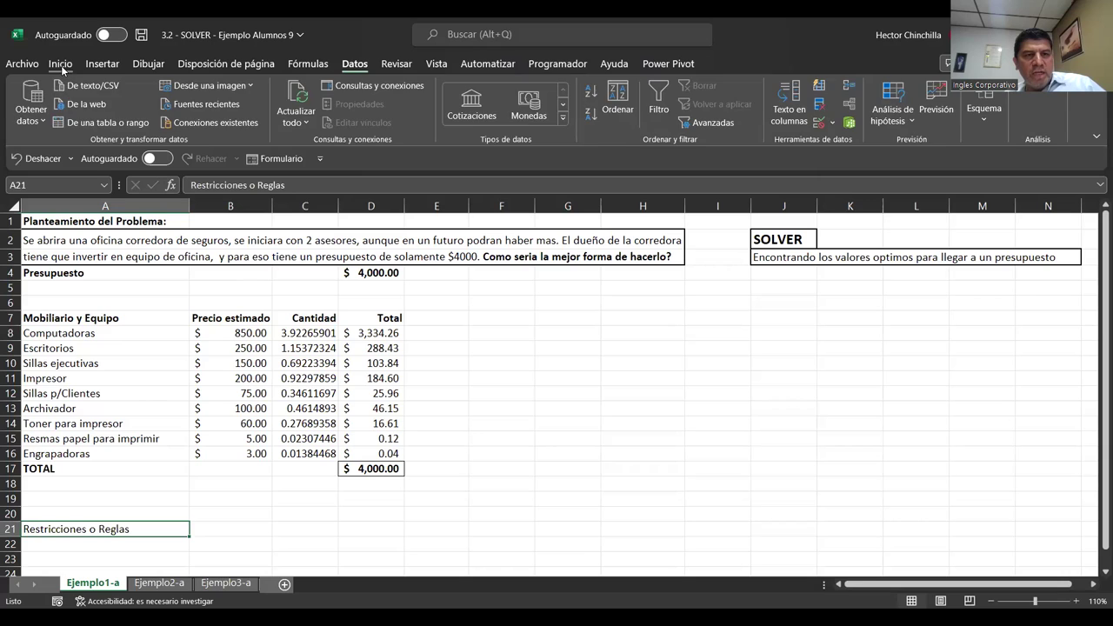
left_click(61, 65)
left_click(233, 114)
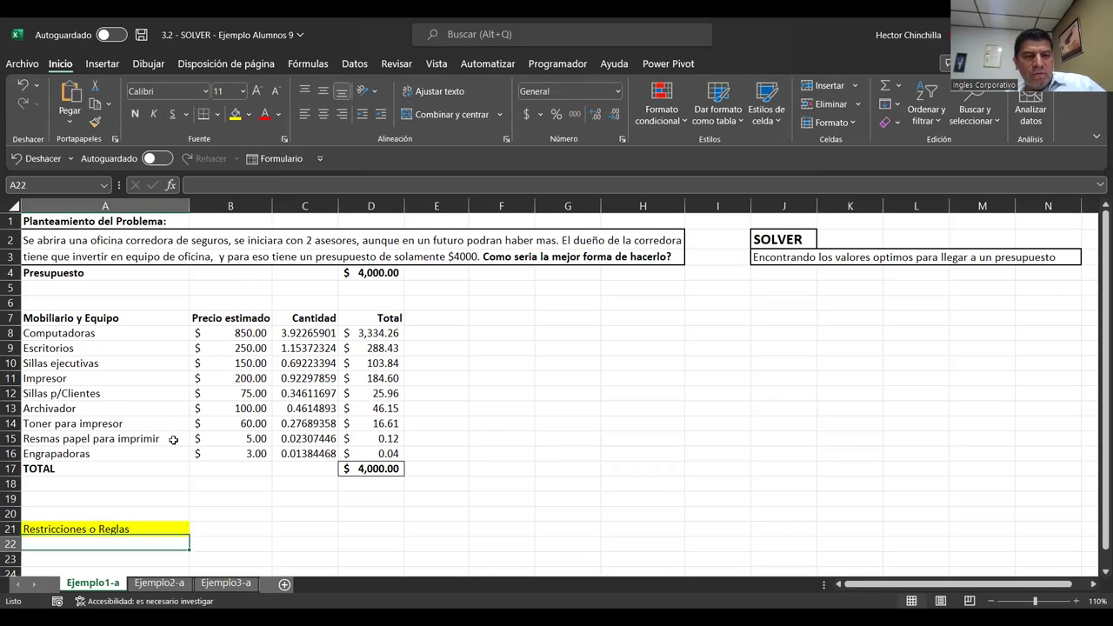
left_click(217, 114)
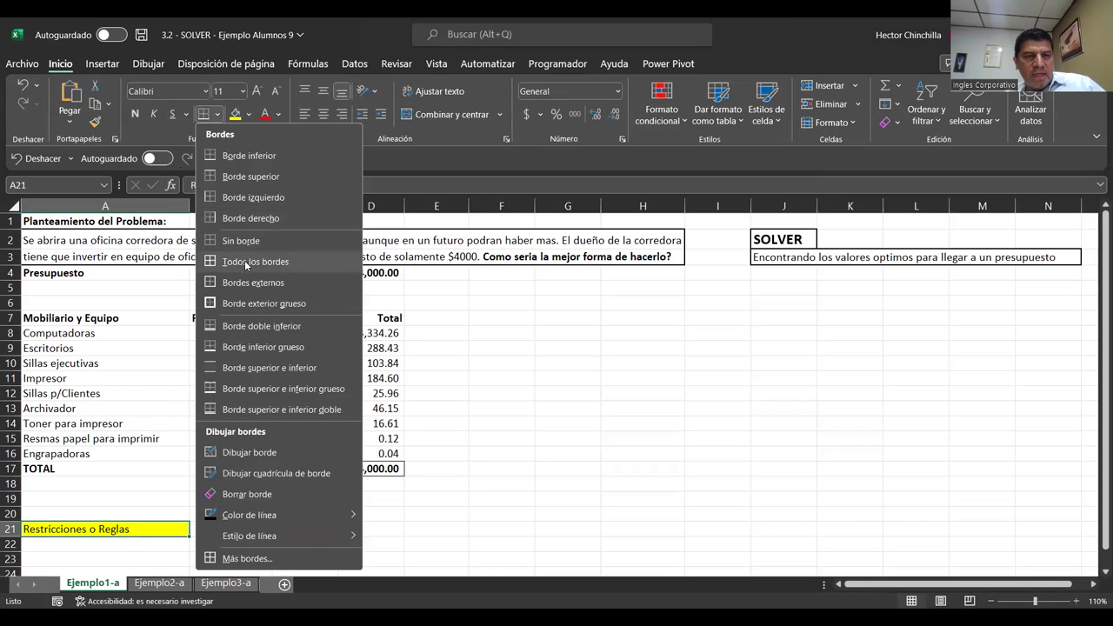
left_click(246, 304)
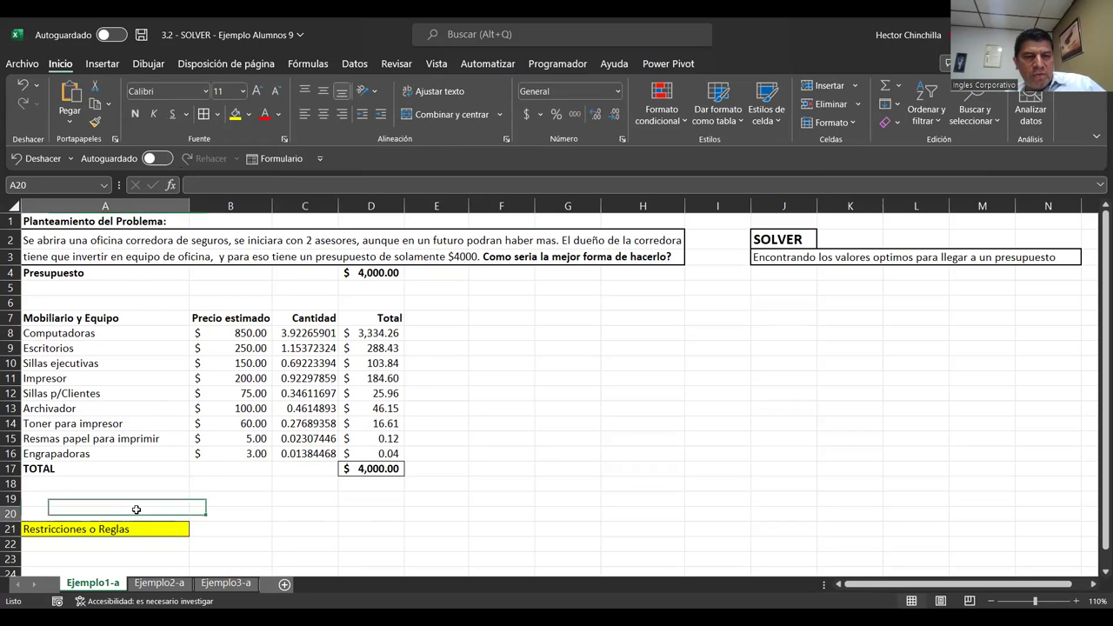
Enter 'Valores enteros' as the first rule in A22.
key("Return")
scroll(261, 513, "down", 1)
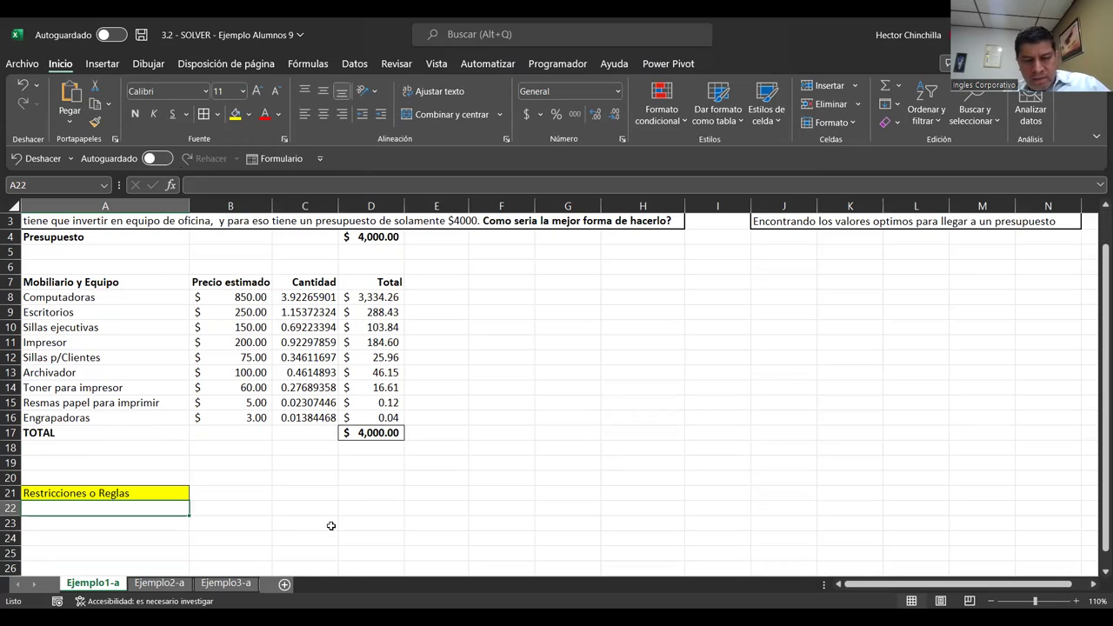
type("Valores ")
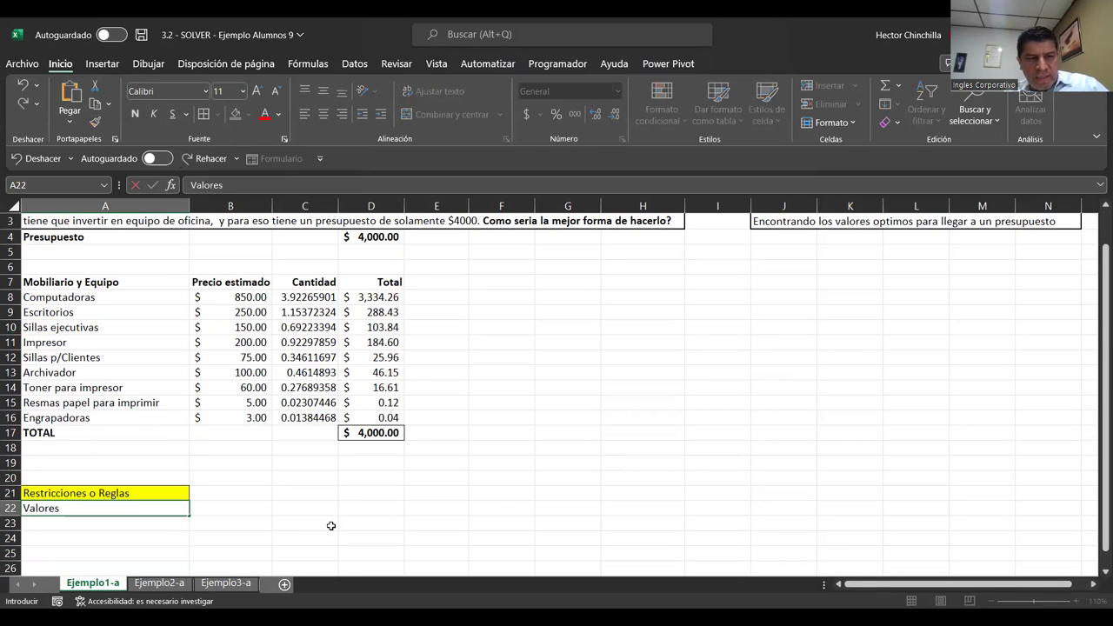
type("enter")
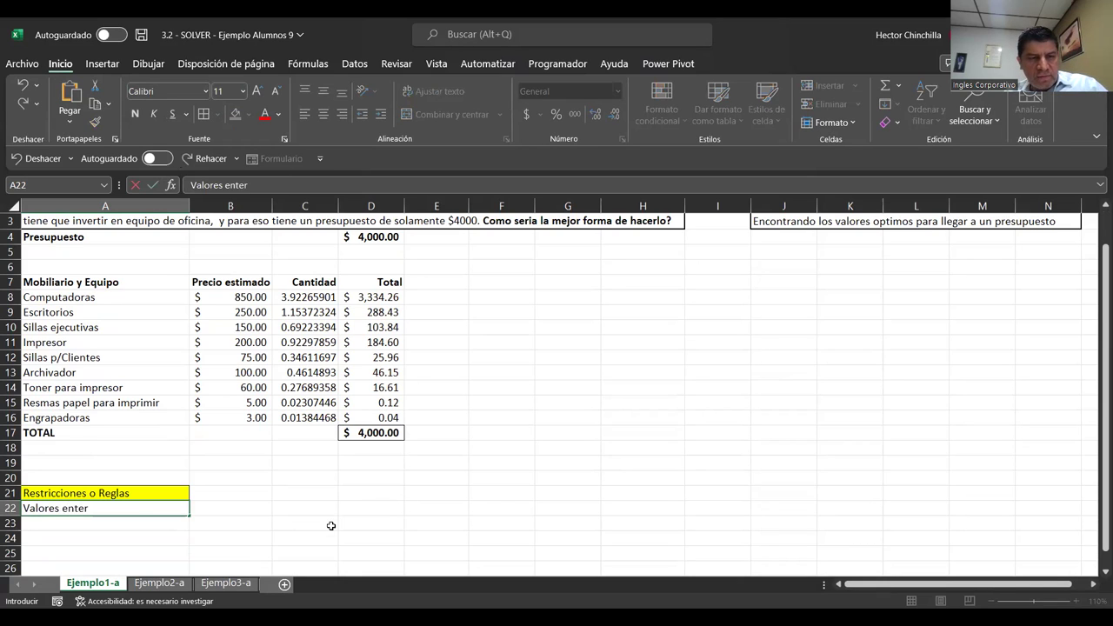
type("os")
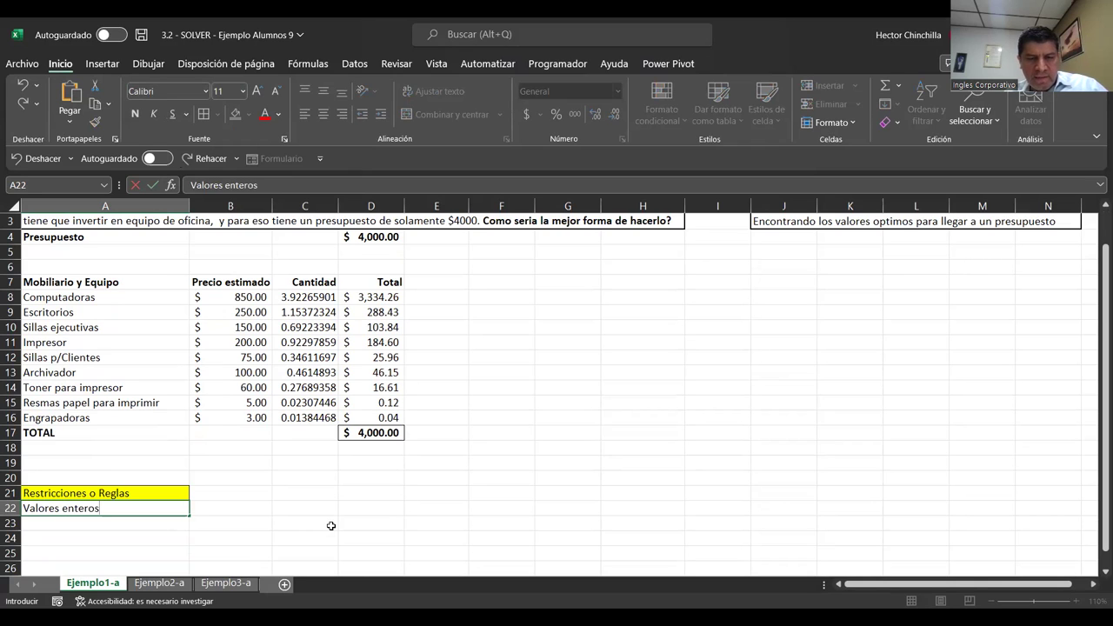
key("Return")
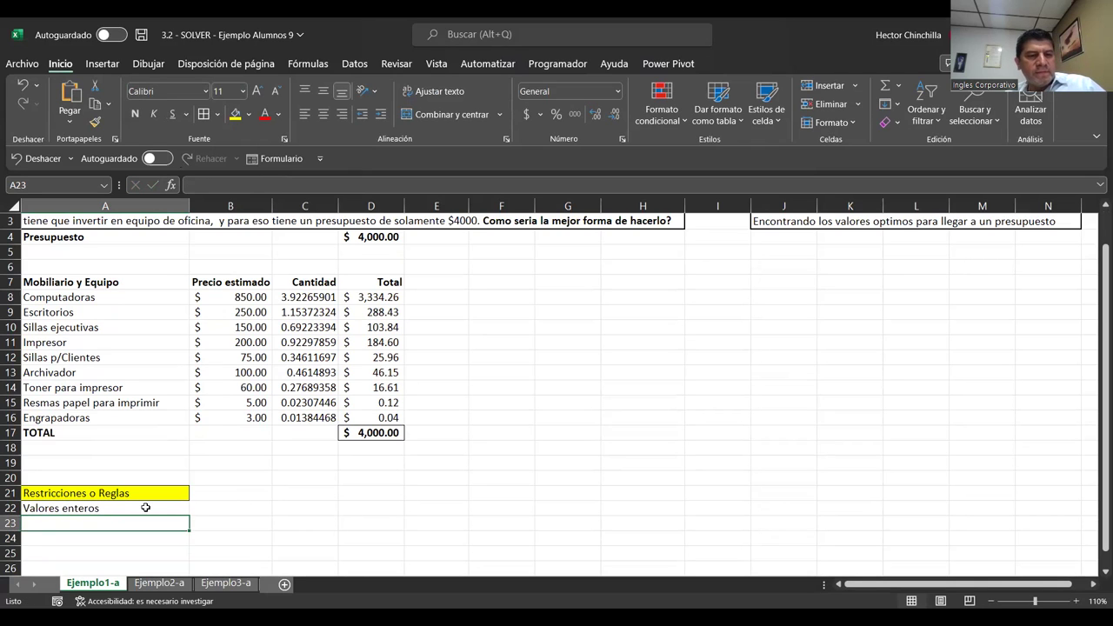
left_click(145, 508)
Apply All Borders to A21:A28 and centre the Valores enteros entry.
left_click_drag(113, 493, 113, 512)
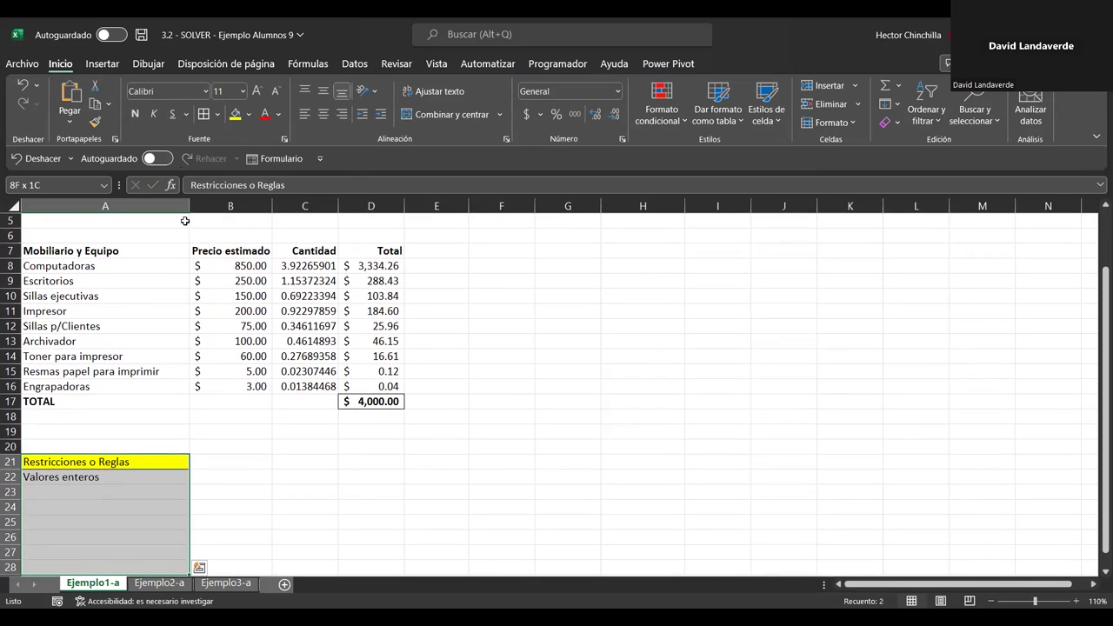
left_click(203, 114)
left_click(87, 476)
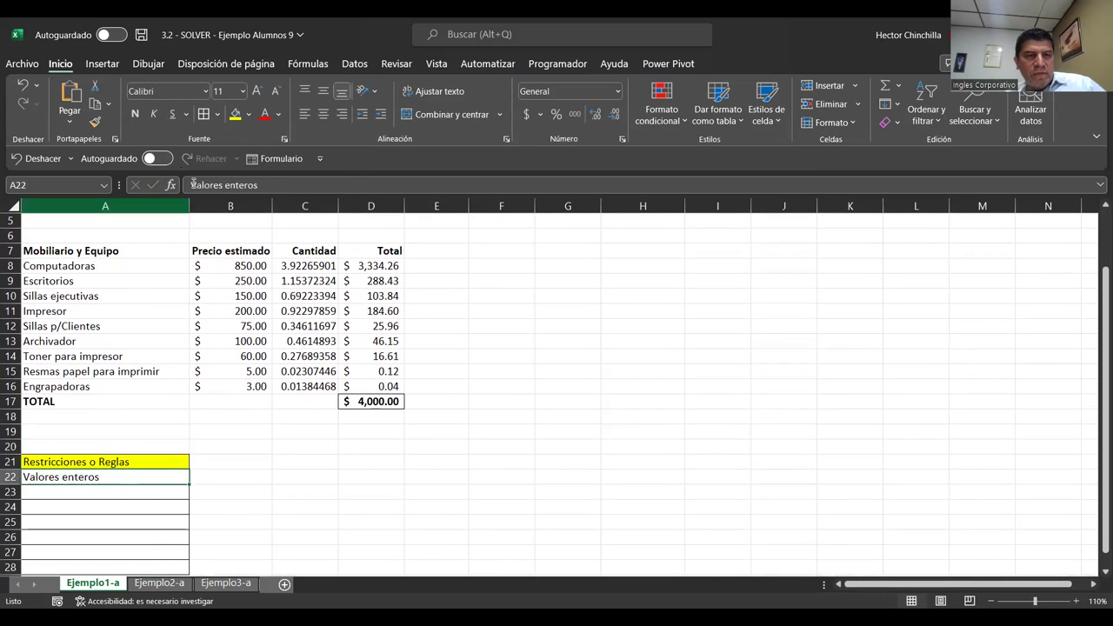
left_click(322, 113)
key("Up")
key("Down")
key("Down")
key("Up")
key("Up")
key("Down")
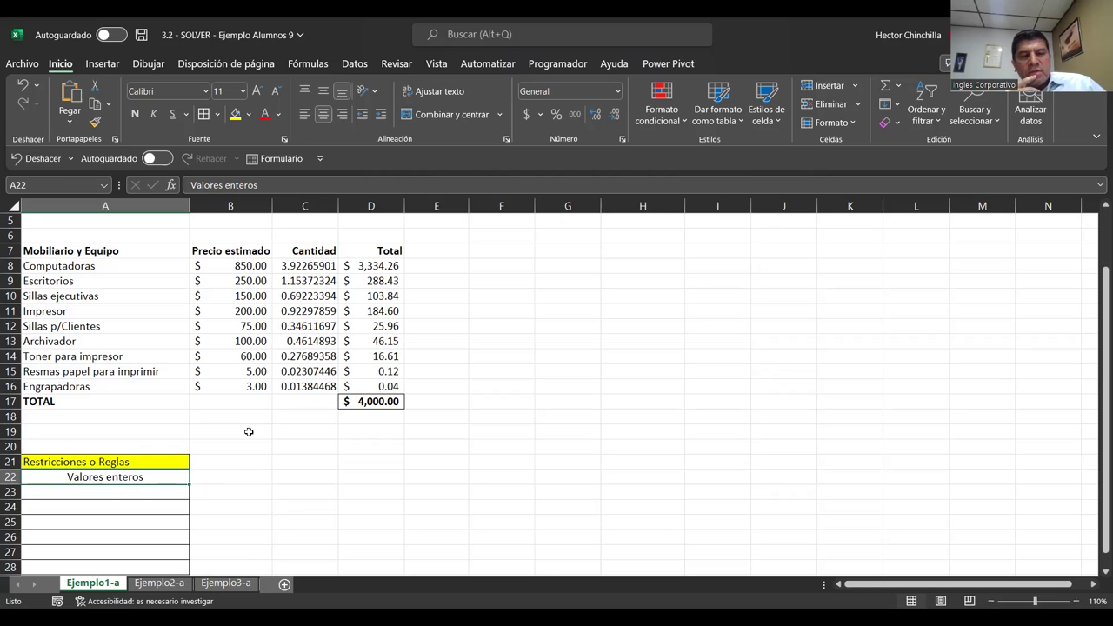
left_click(296, 269)
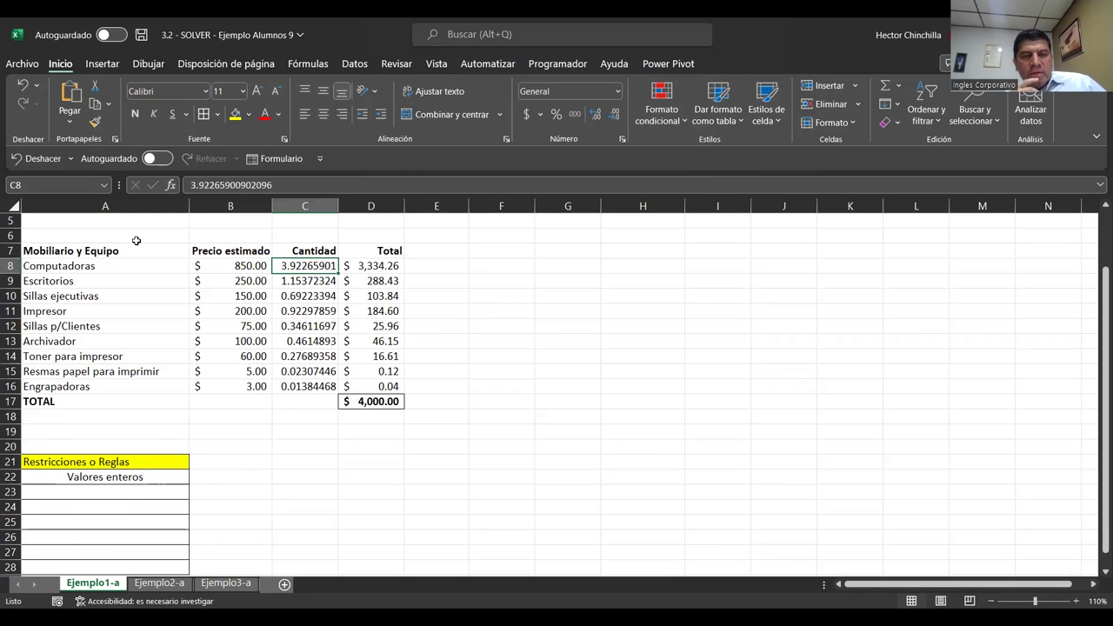
Reopen Solver Parameters, showing $D$17 set to 4000 with variables $C$8:$C$16.
left_click(351, 65)
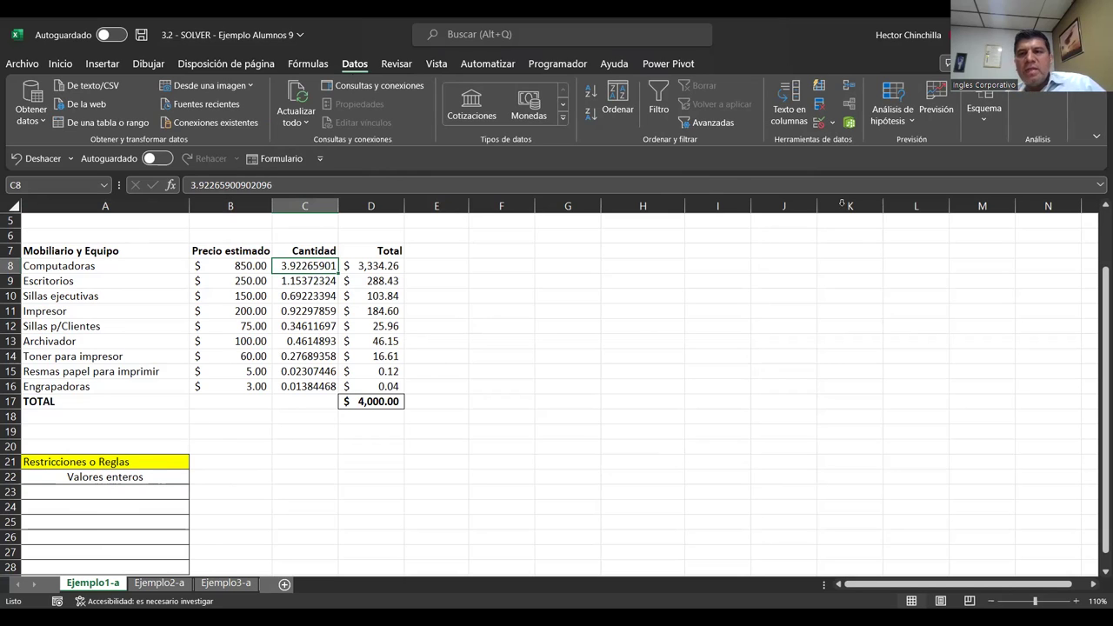
left_click(1030, 94)
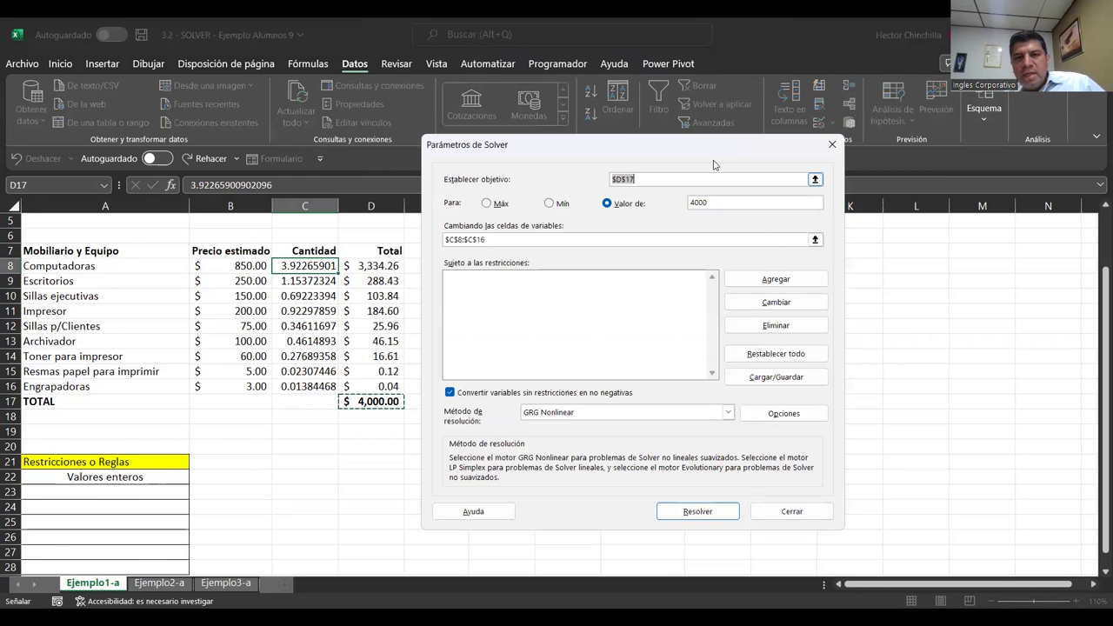
left_click_drag(828, 148, 961, 145)
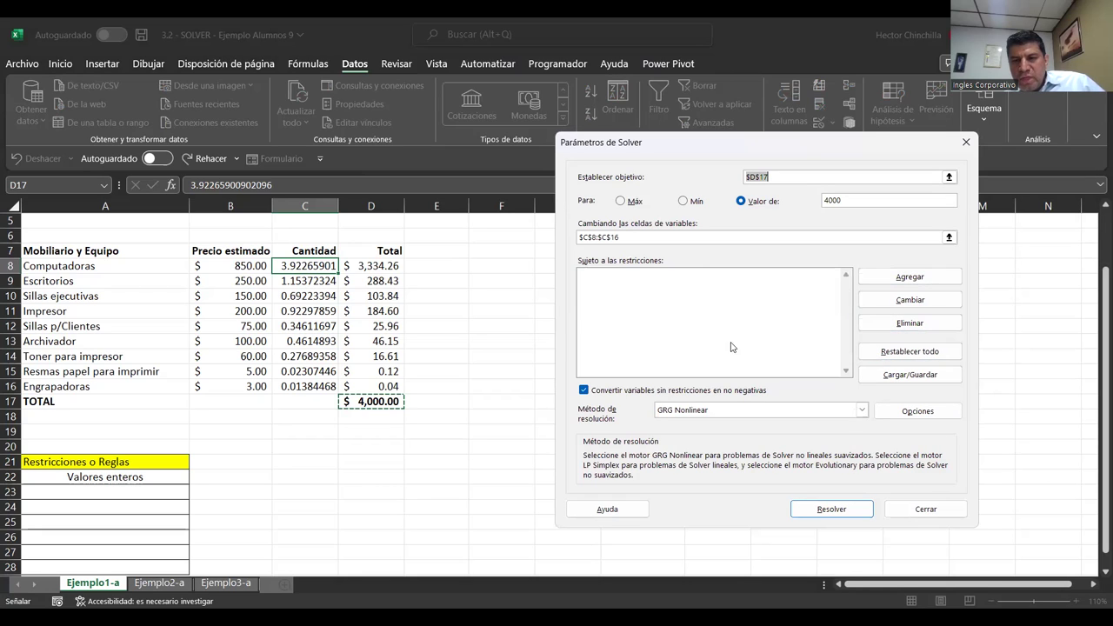
Add a constraint with cell reference $C$8:$C$16 and open its relation list.
left_click(909, 278)
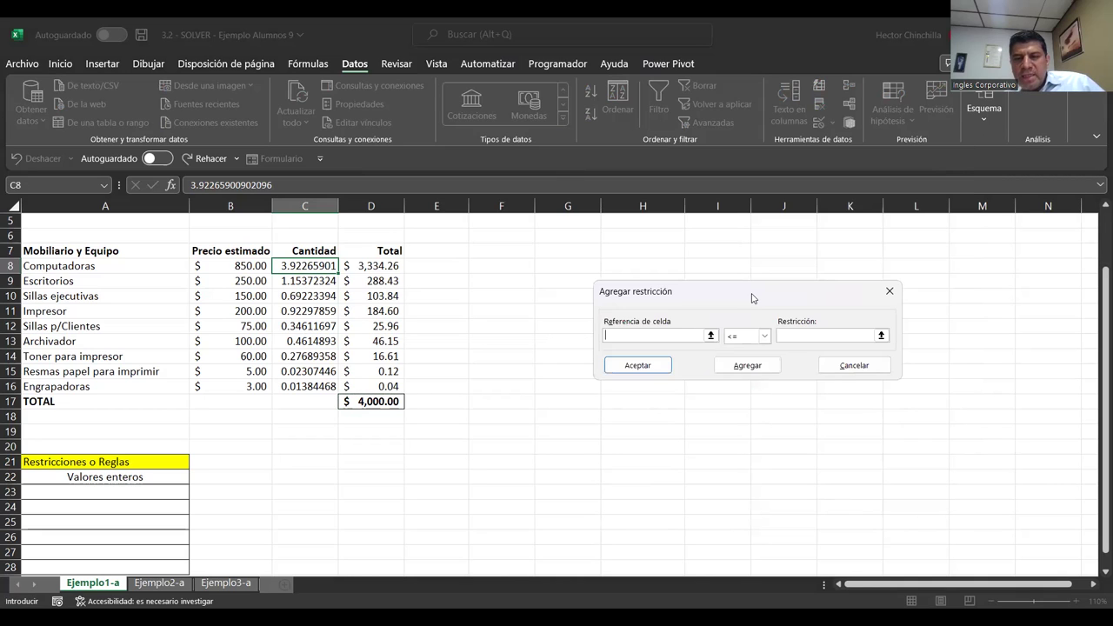
left_click_drag(755, 294, 793, 271)
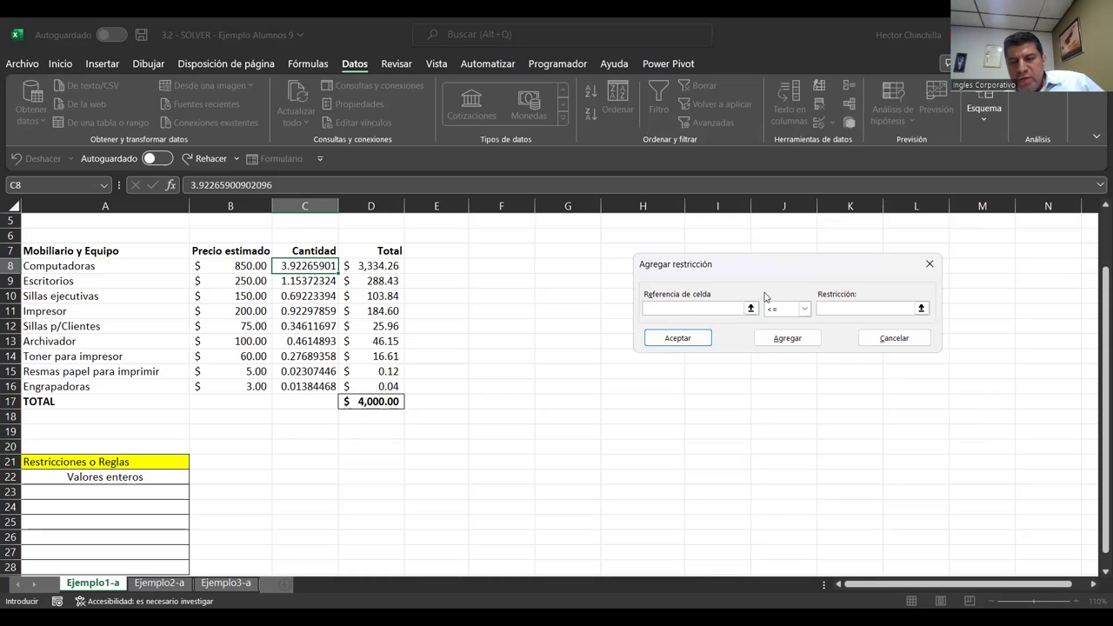
left_click_drag(765, 297, 767, 273)
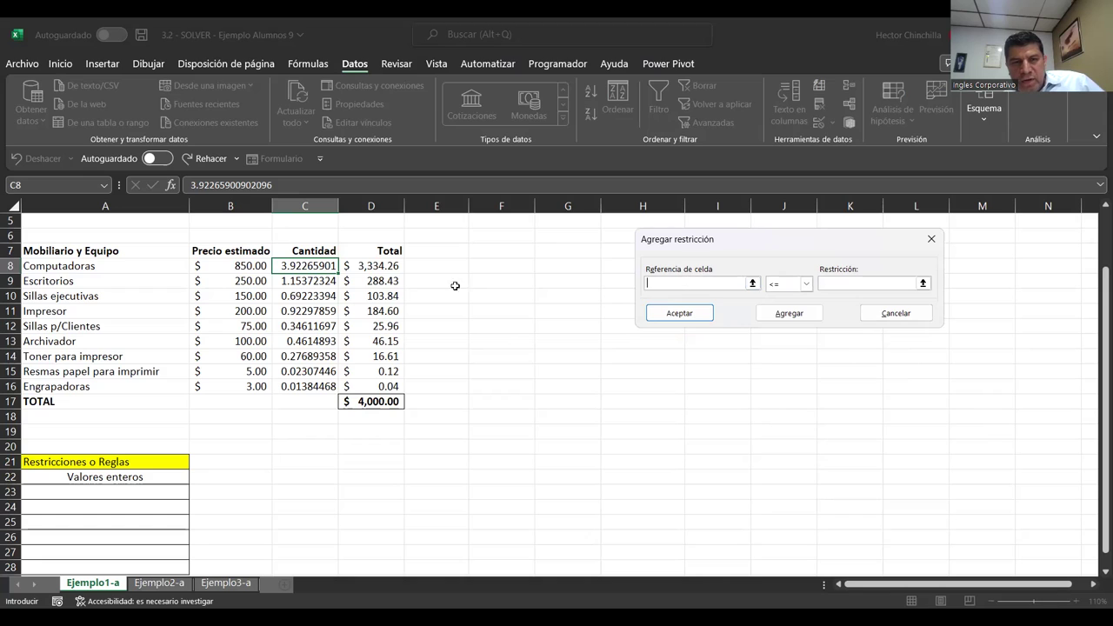
left_click(317, 266)
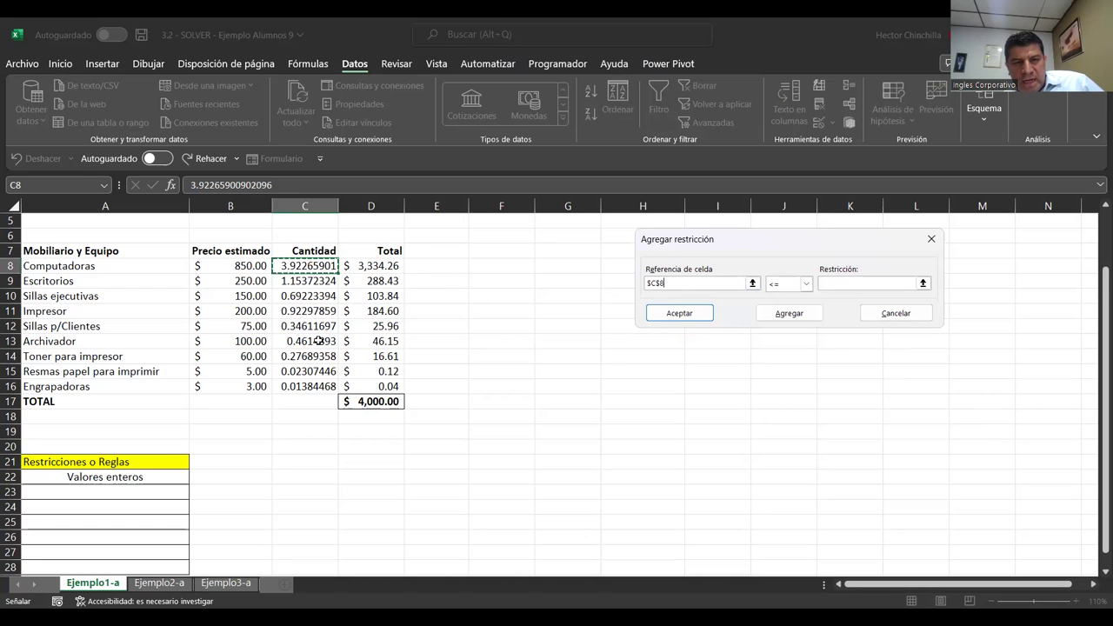
left_click_drag(316, 266, 331, 389)
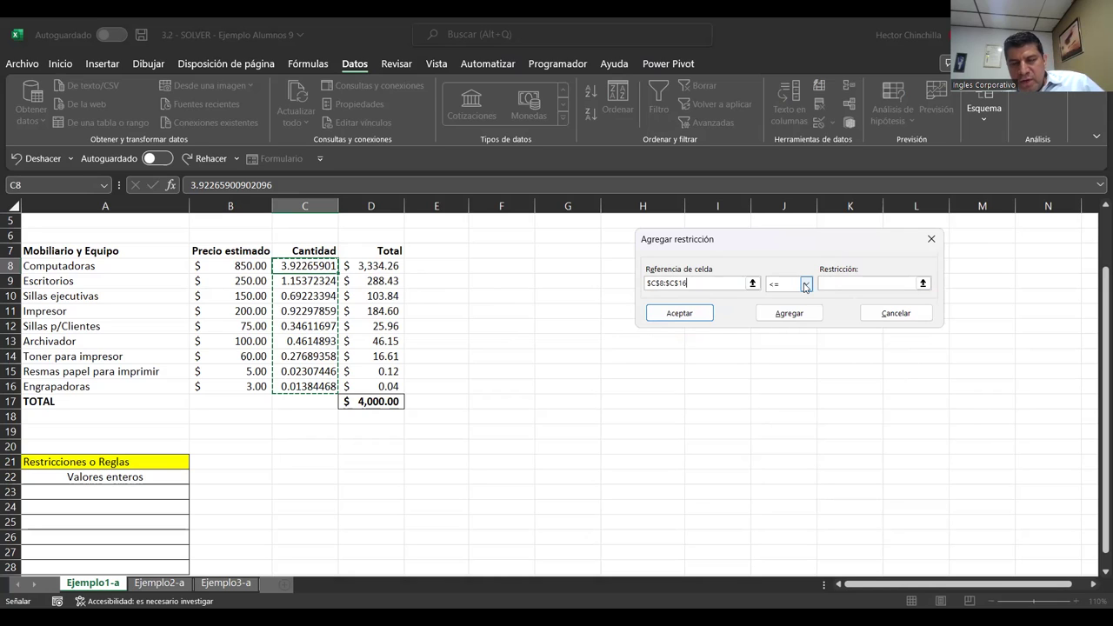
left_click(806, 284)
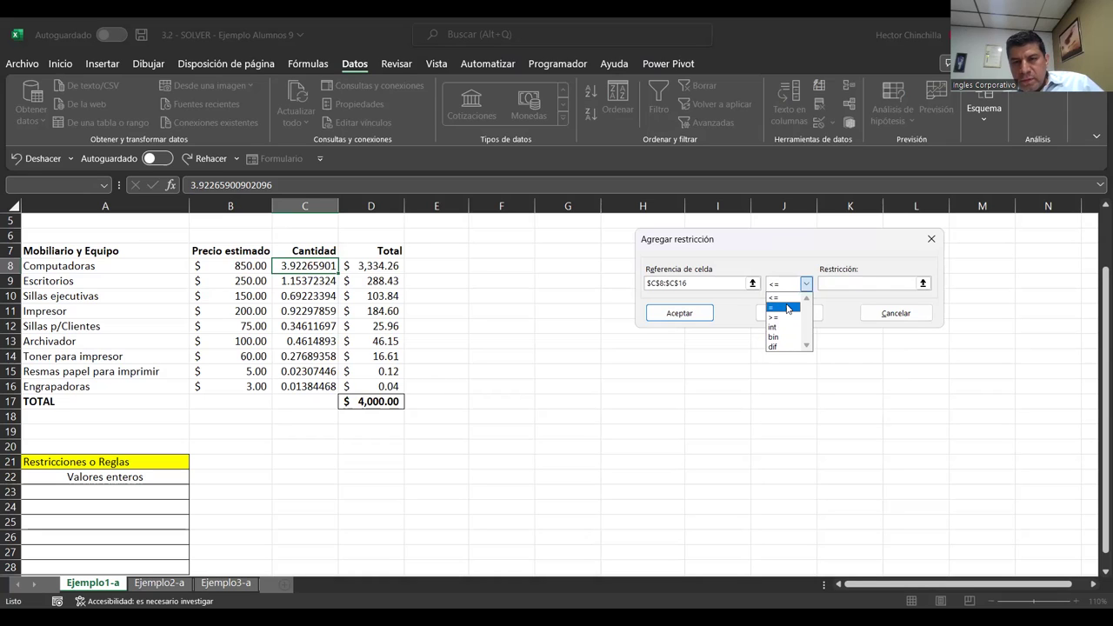
Add an 'int' constraint on $C$8:$C$16 and return to Parámetros de Solver.
left_click(786, 309)
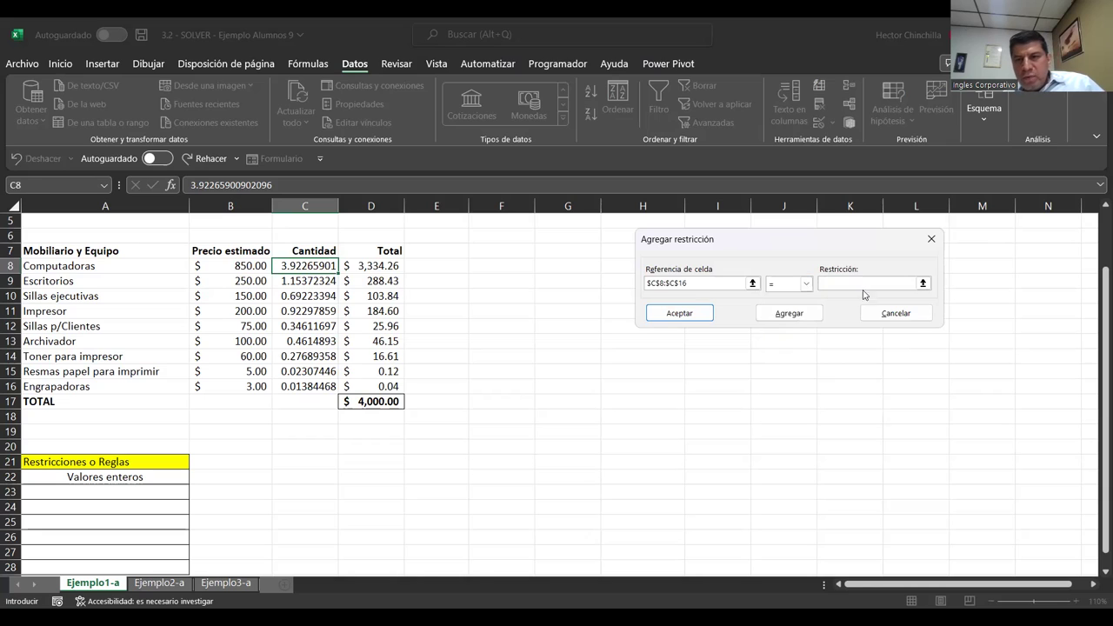
left_click(921, 284)
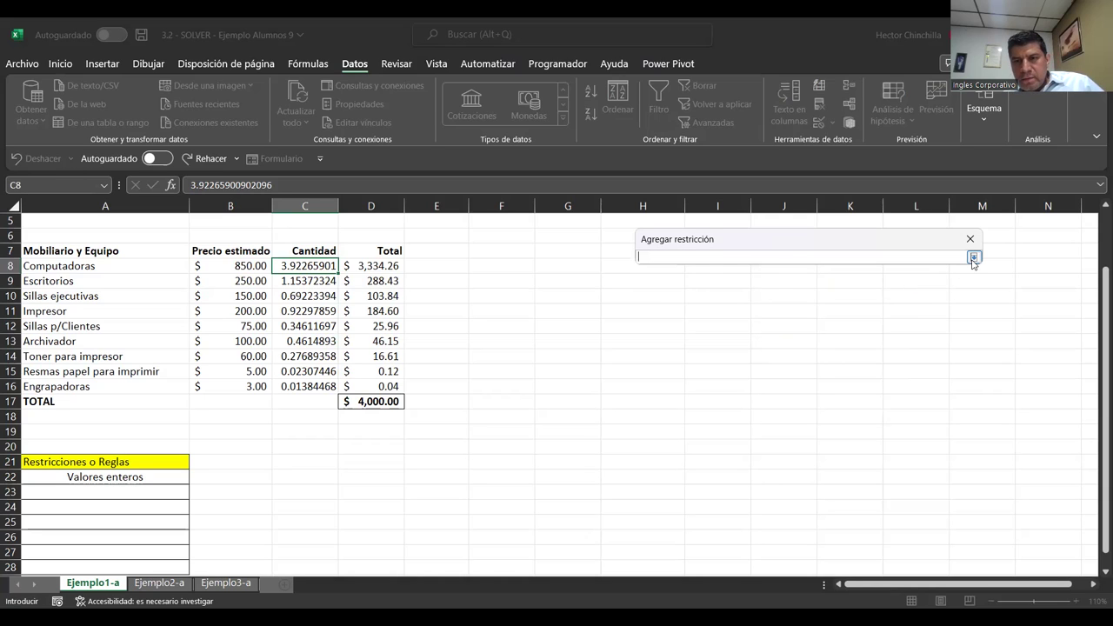
left_click(973, 259)
left_click(806, 284)
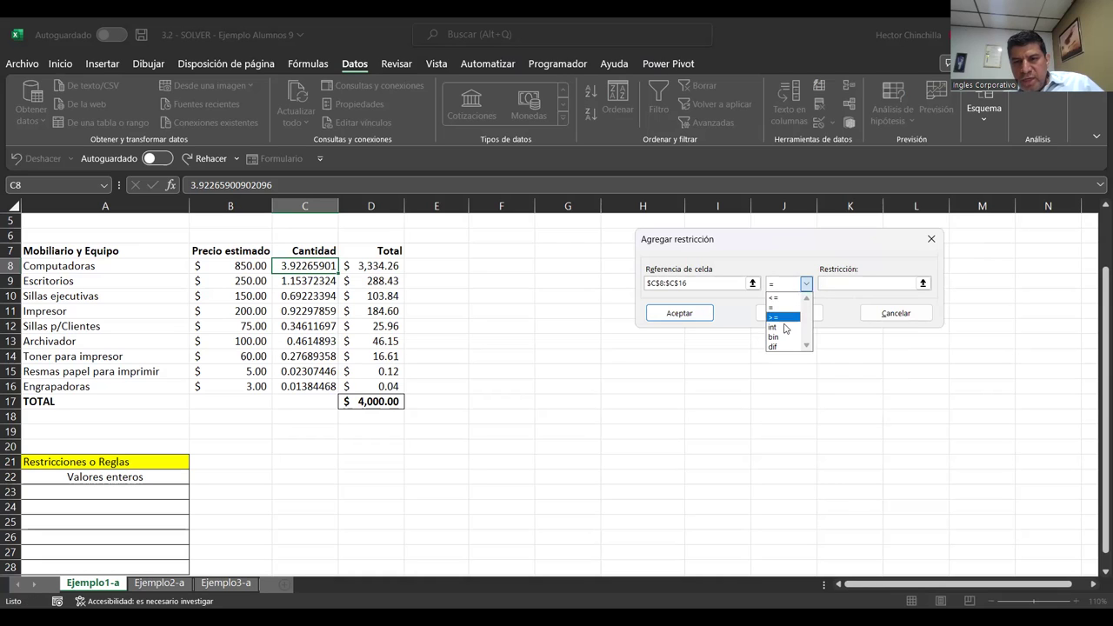
left_click(784, 321)
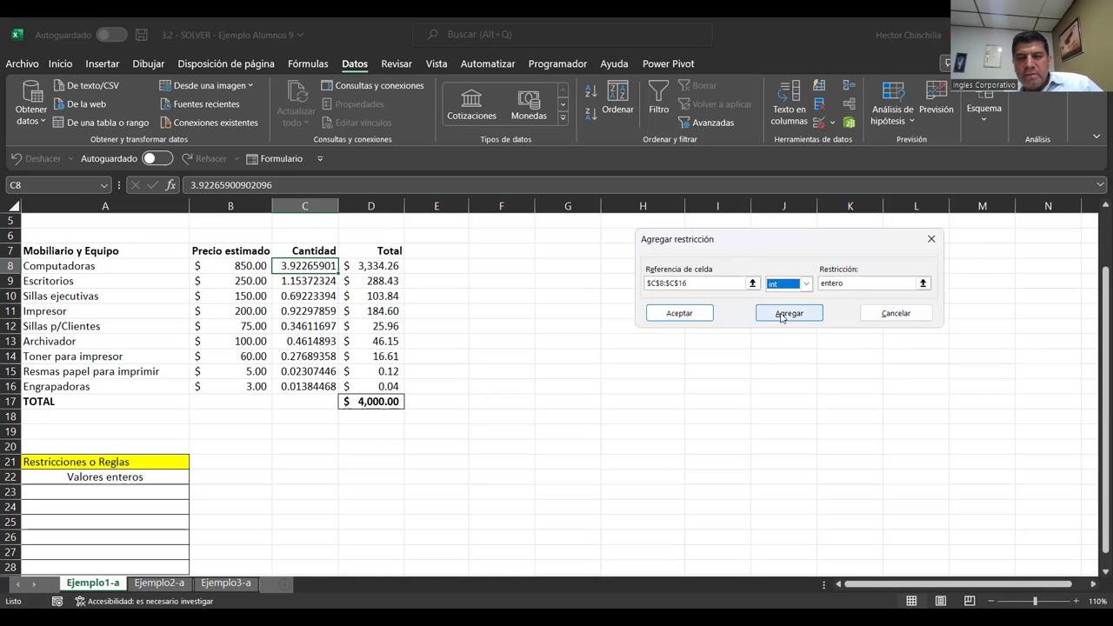
left_click(780, 317)
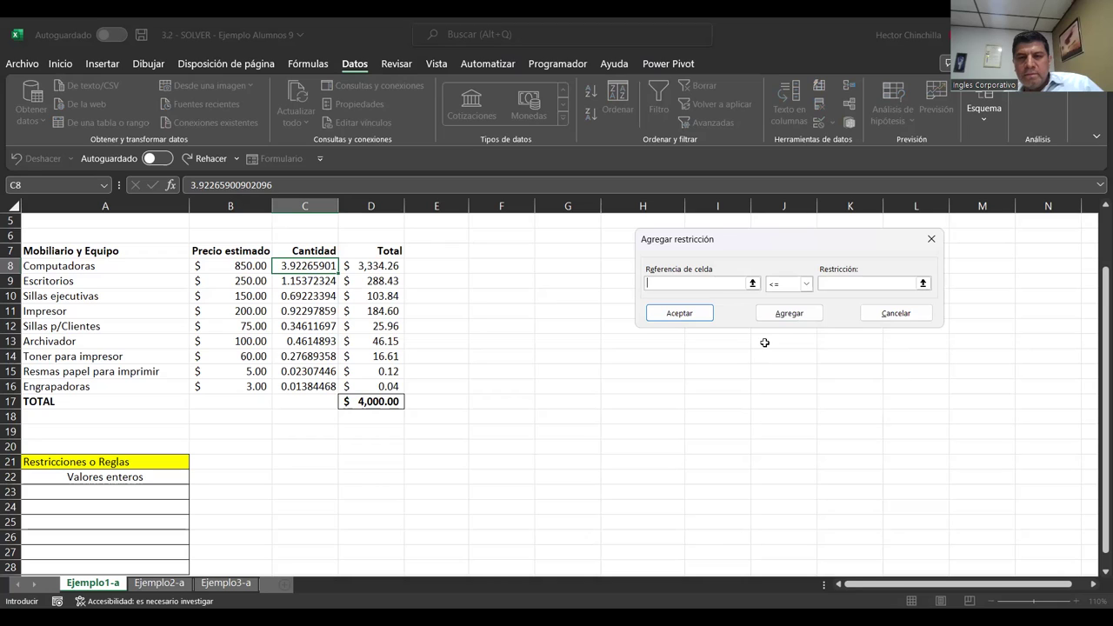
left_click(898, 317)
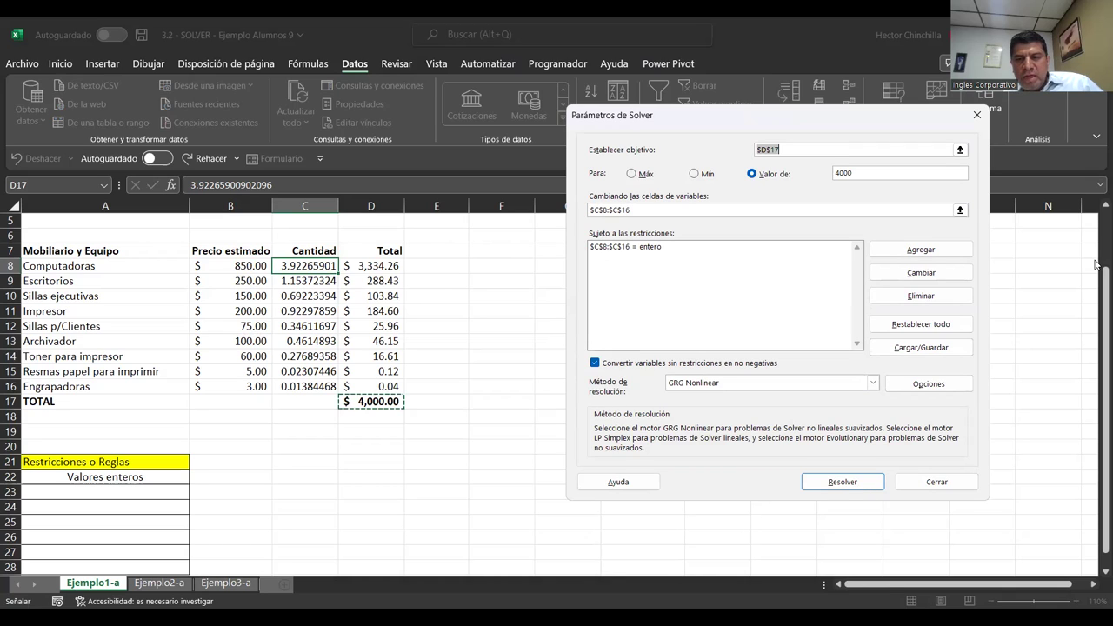
Run Solver and keep the whole-number quantities, such as 3 Computadoras and 85 Engrapadoras.
left_click(836, 485)
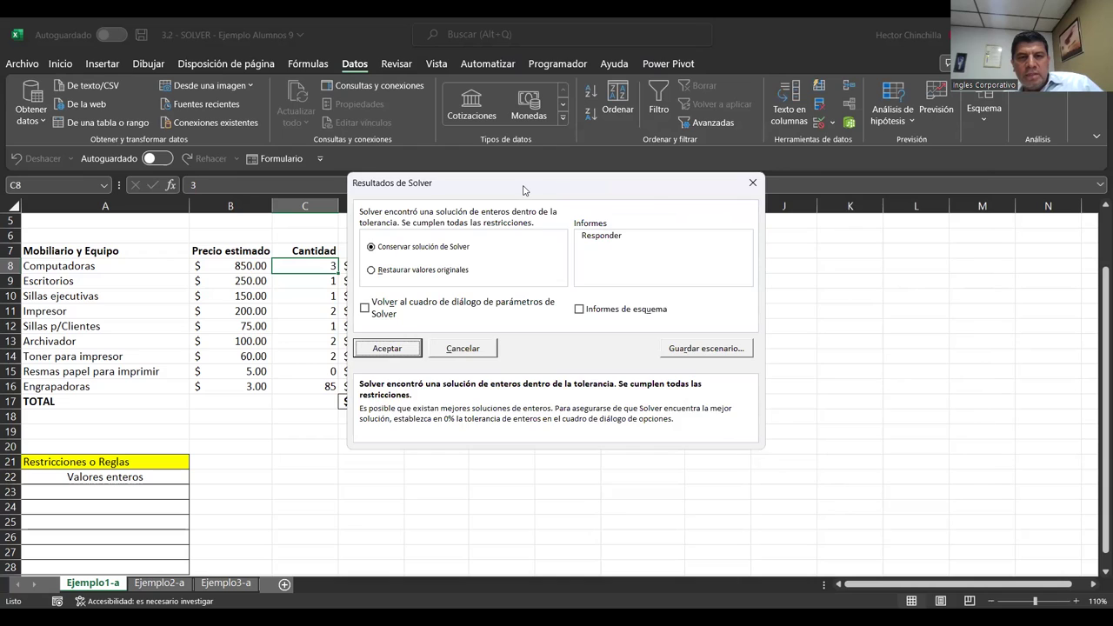
left_click_drag(524, 190, 625, 186)
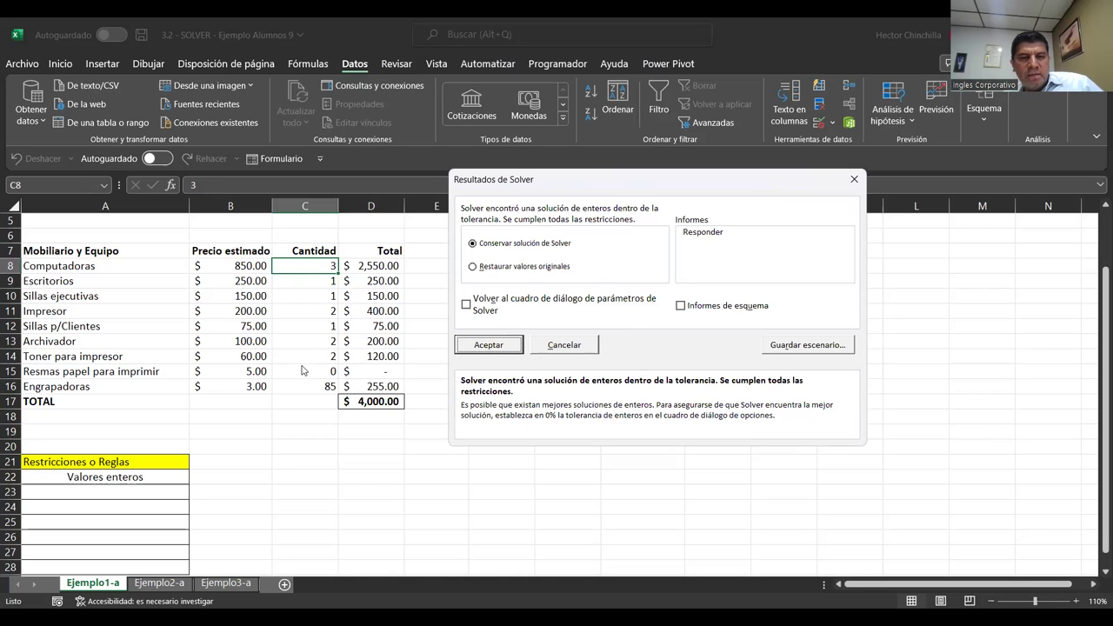
left_click(495, 348)
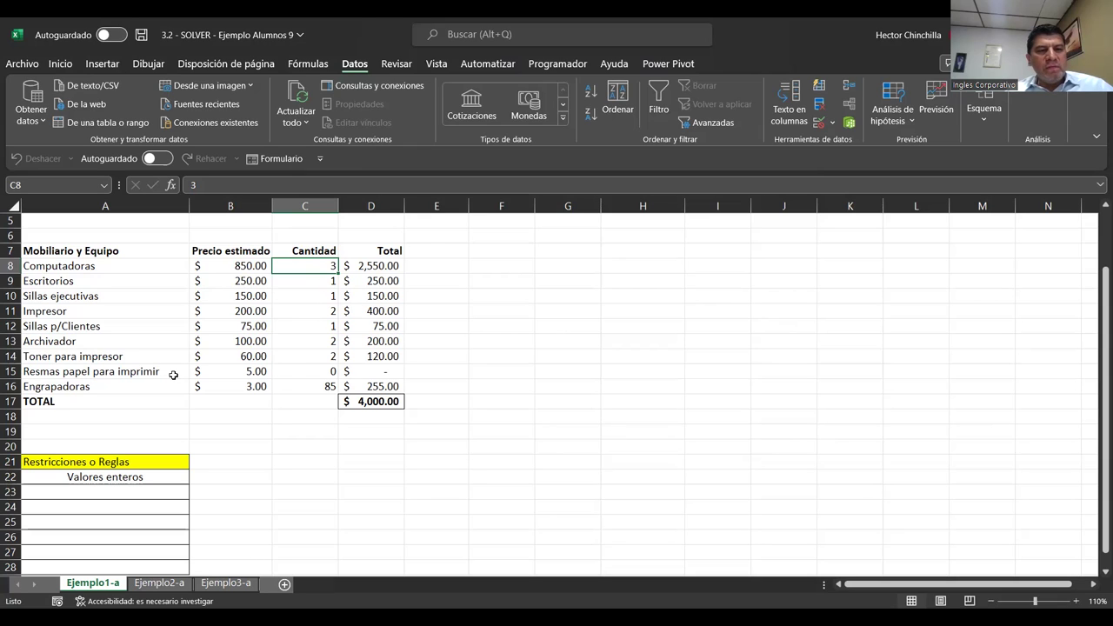
key("Down")
key("Down")
key("Down")
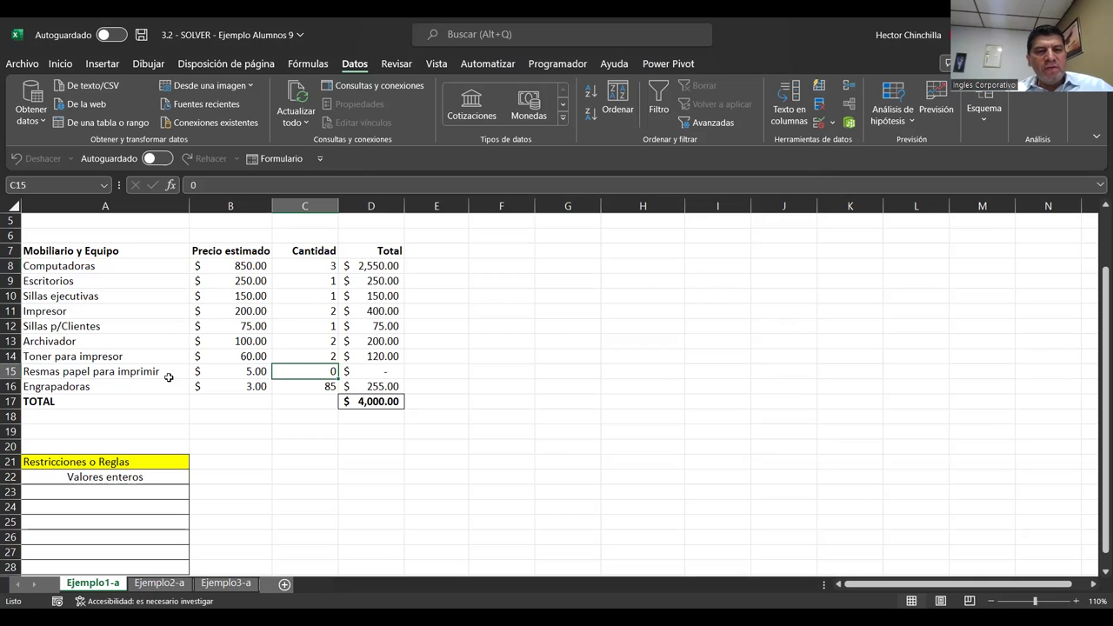
key("Down")
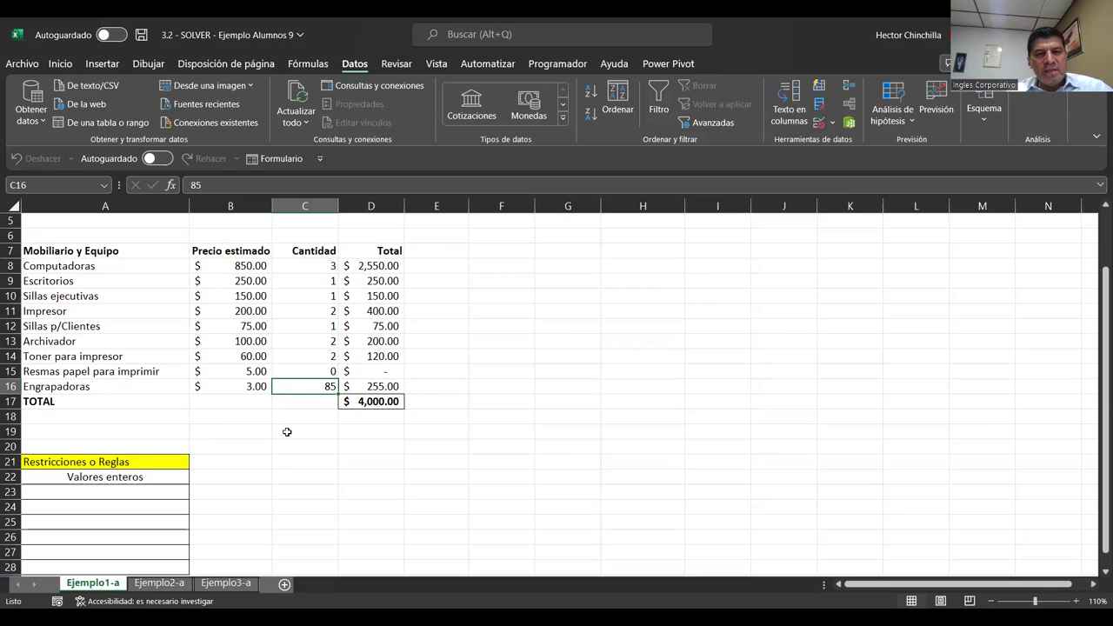
left_click(295, 270)
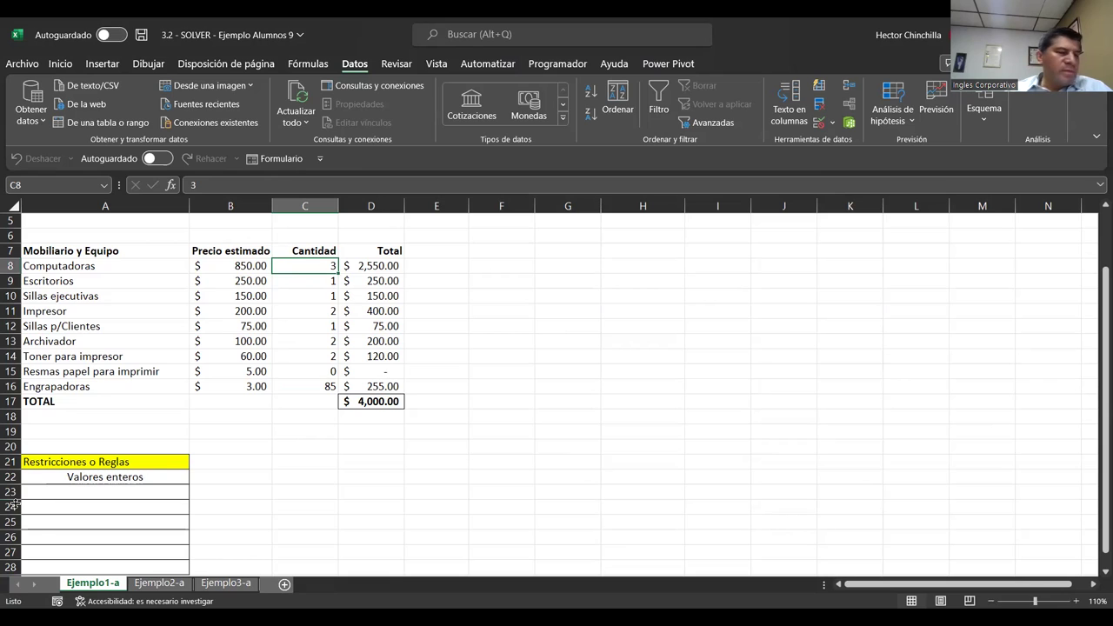
Enter 'Valores mayores o igual a 1' in cell A23.
left_click(54, 495)
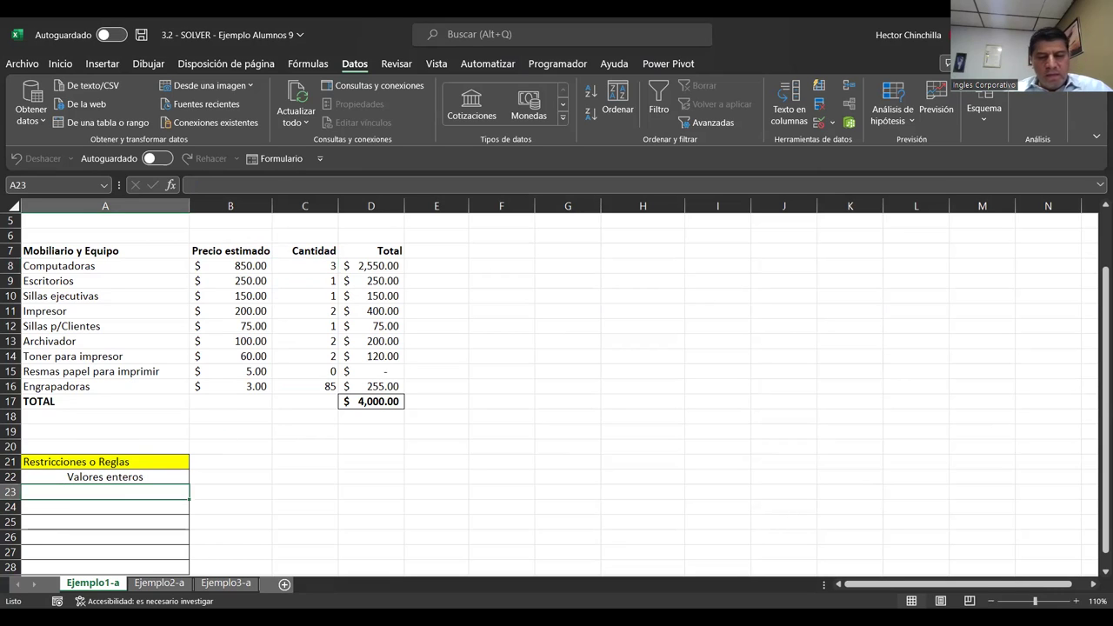
type("Valores ")
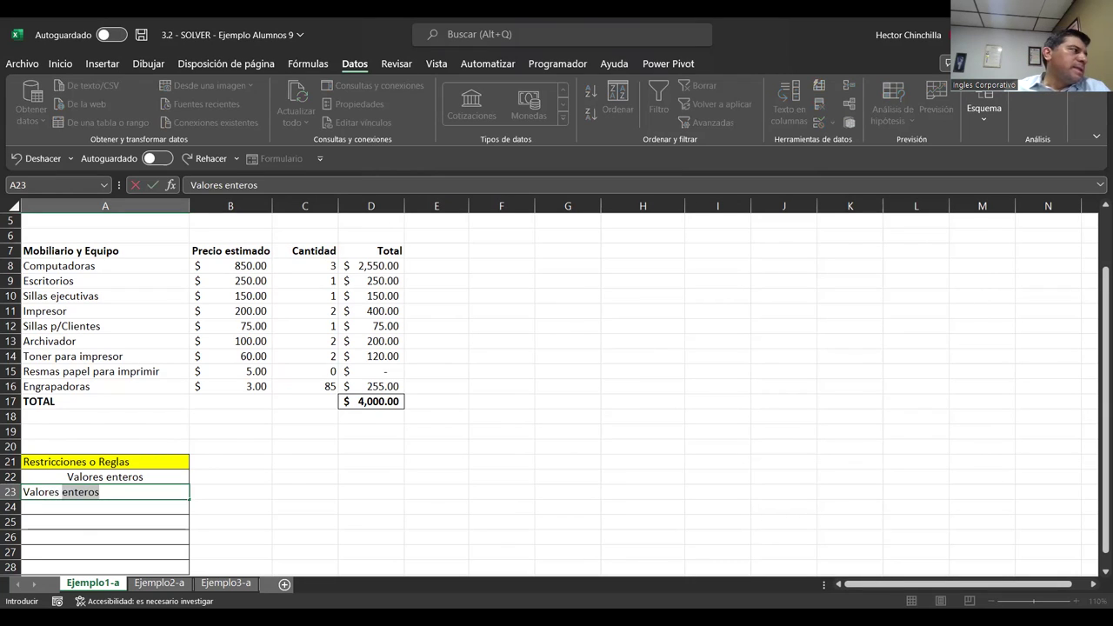
type("mayores o ")
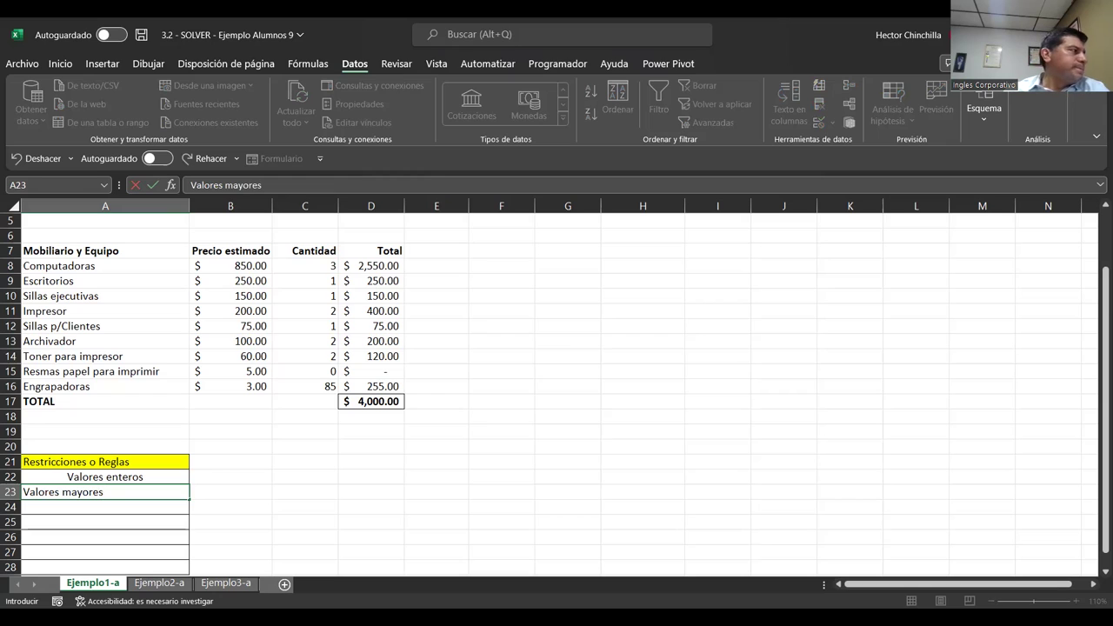
type("igual a 1")
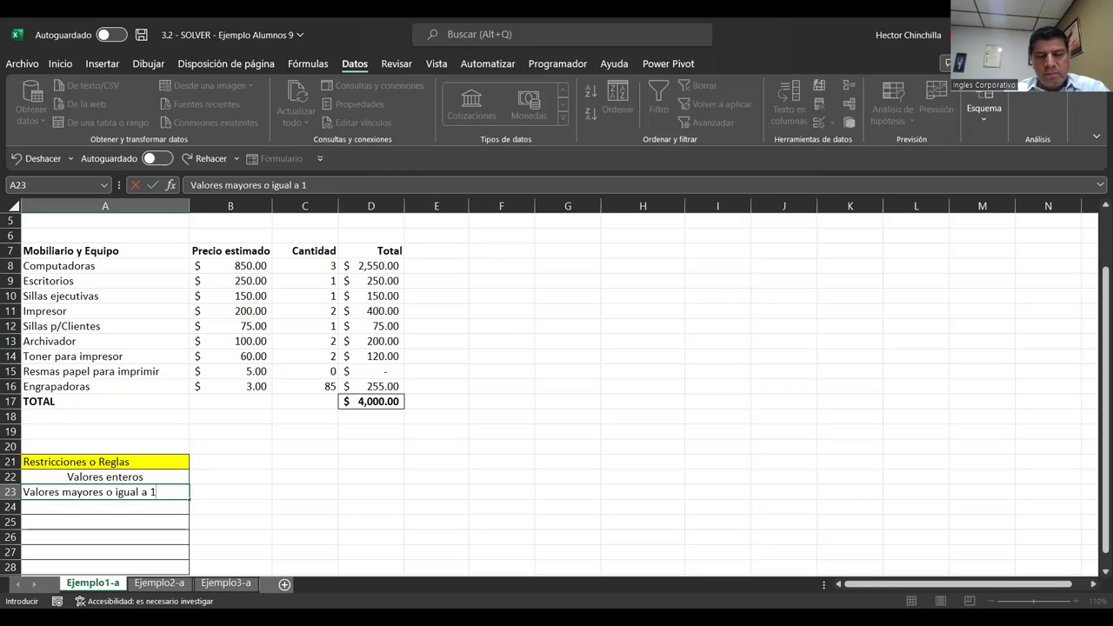
key("Return")
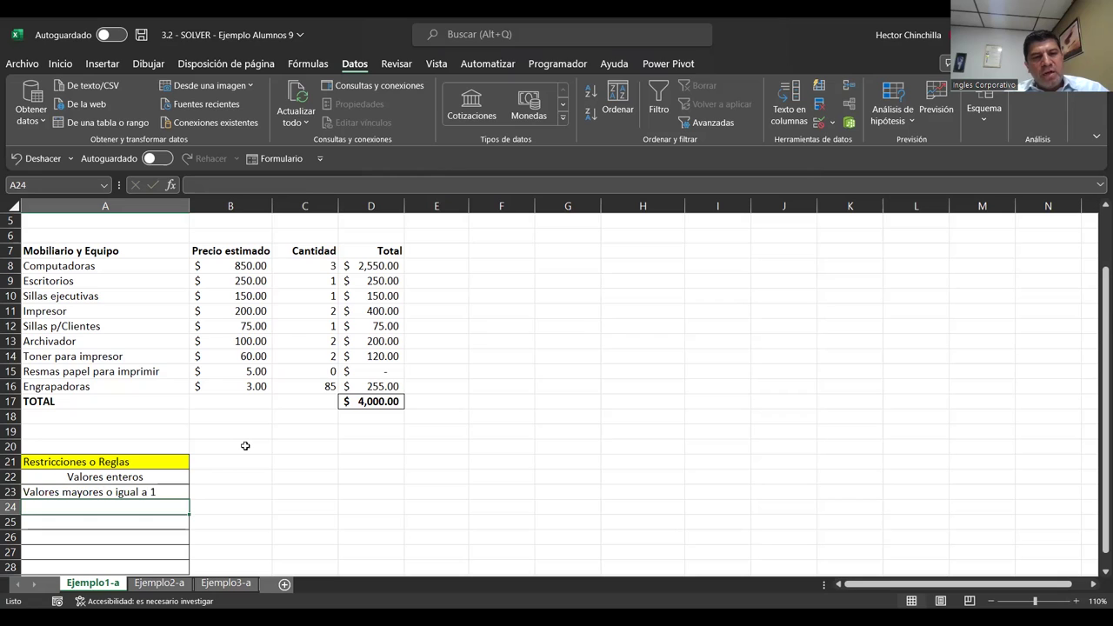
Review the solved quantities, including 0 paper reams, and the $4,000 total in D17.
left_click(304, 371)
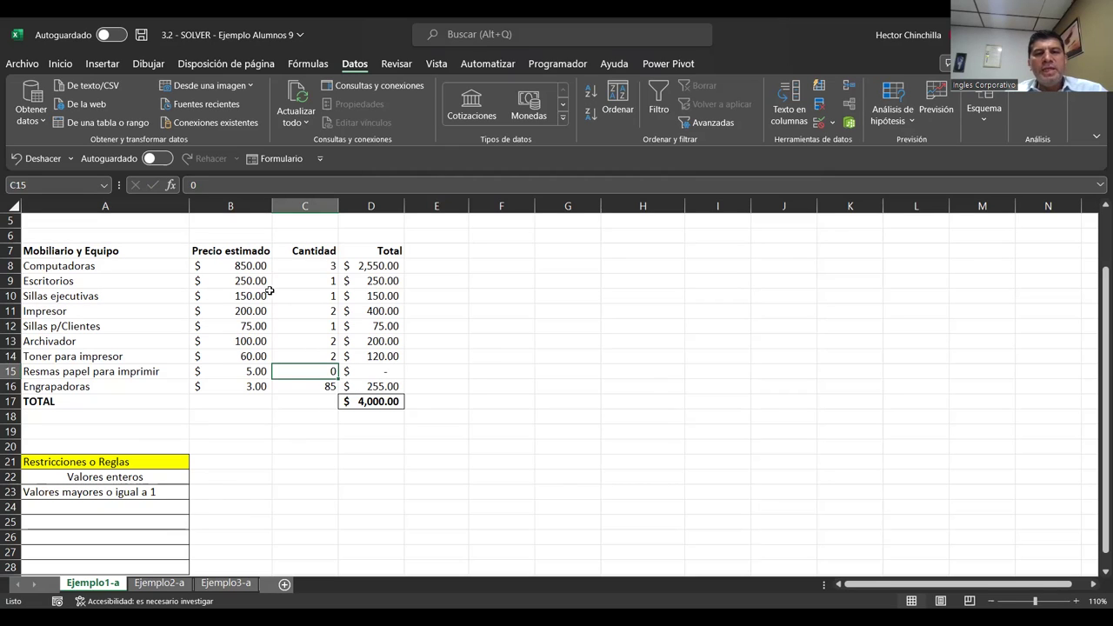
left_click(284, 265)
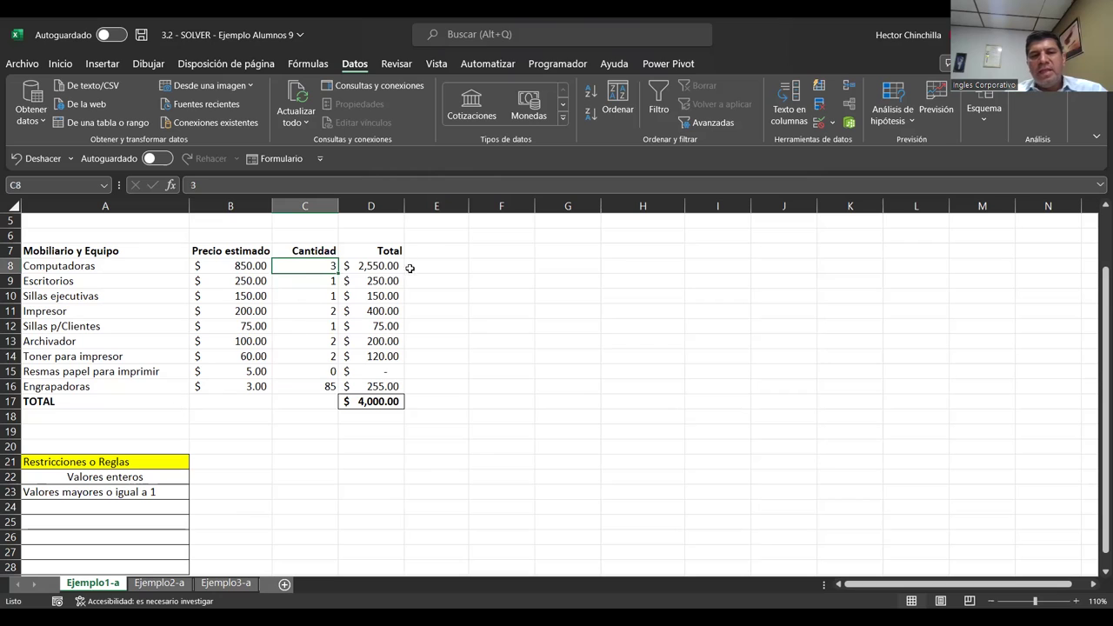
left_click(374, 400)
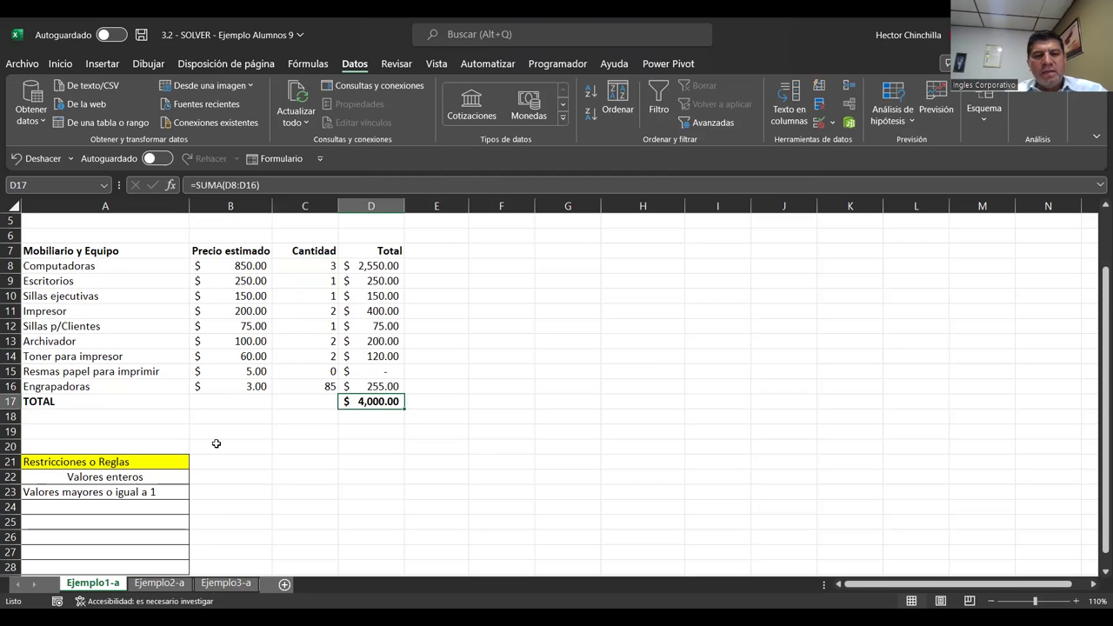
left_click(291, 462)
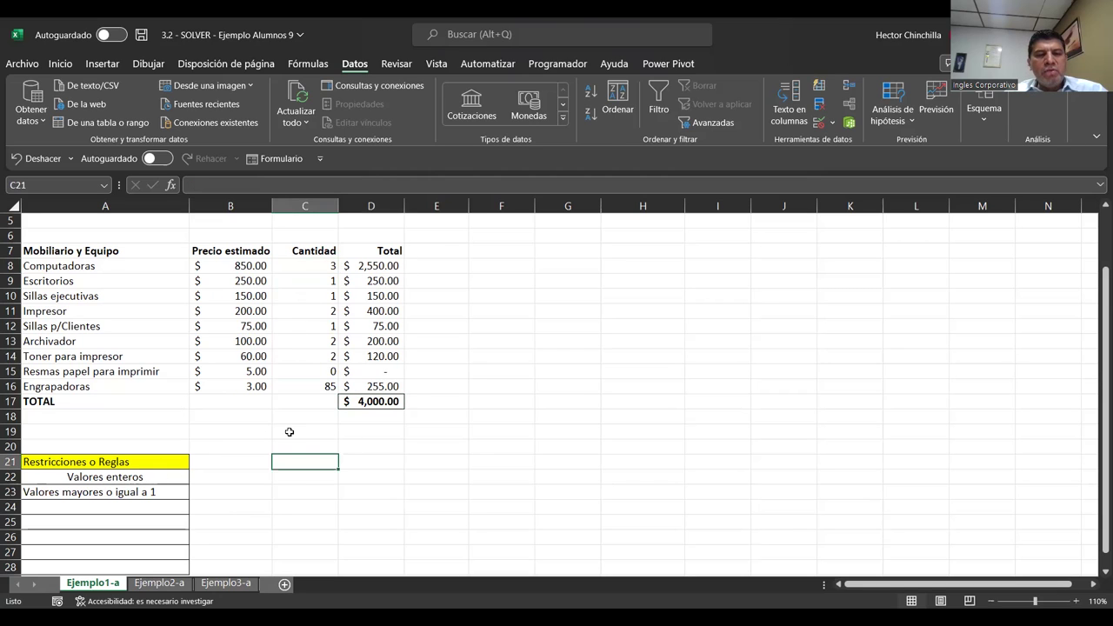
left_click(315, 339)
left_click(248, 282)
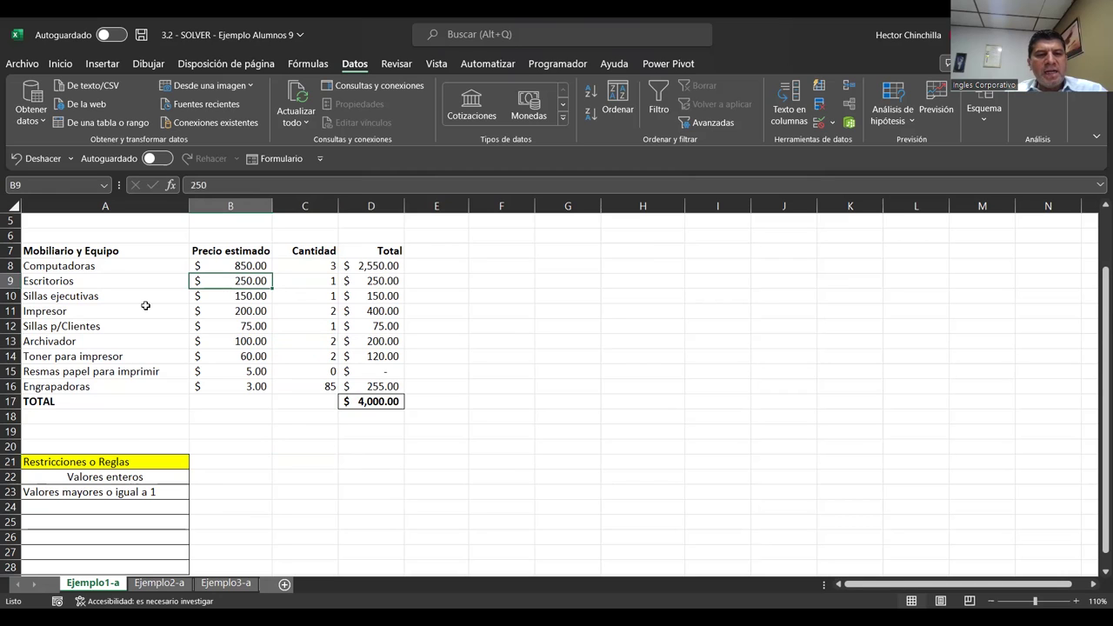
Check the restriction rows A23–A24 and bring up the Solver parameters.
left_click(131, 446)
left_click(73, 431)
left_click(132, 507)
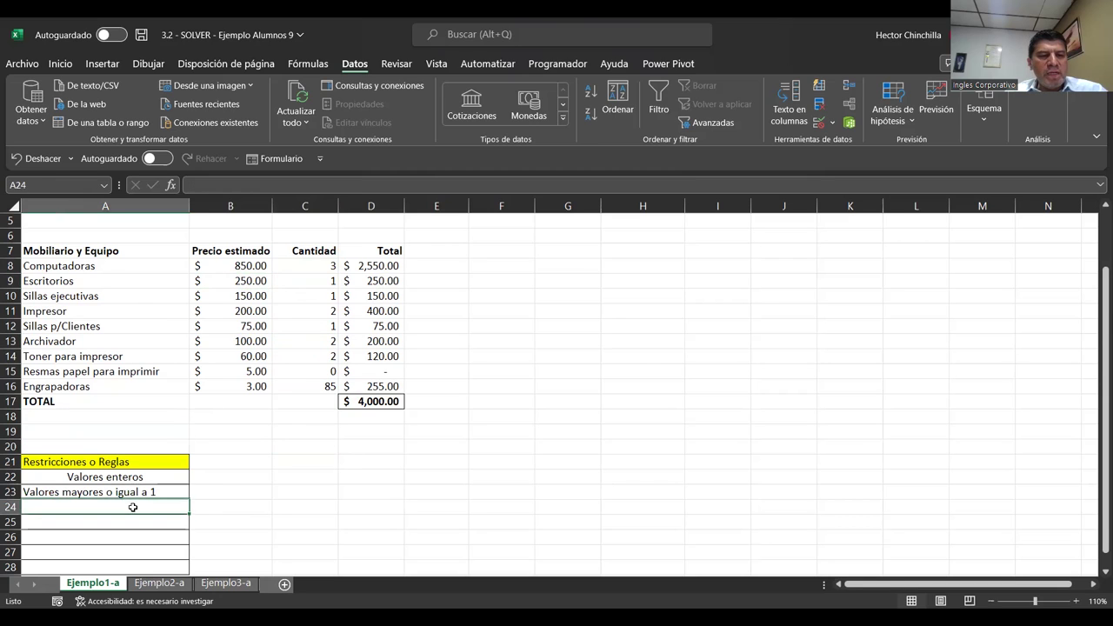
left_click(120, 492)
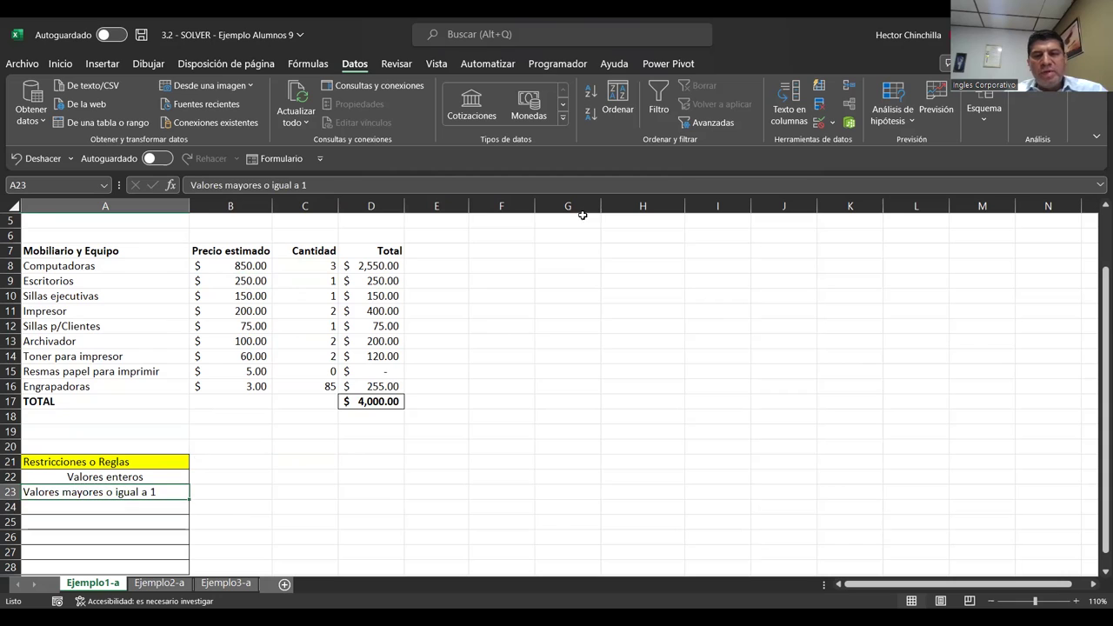
left_click(1031, 93)
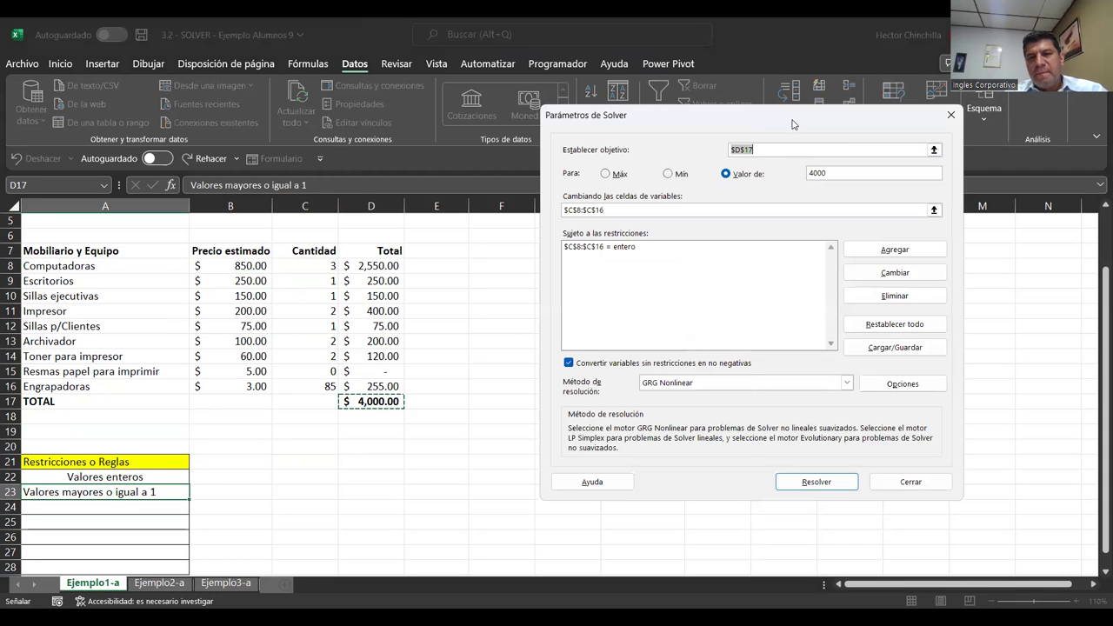
Add the Solver constraint $C$8:$C$16 >= 1 and return to Solver Parameters.
left_click_drag(792, 124, 821, 136)
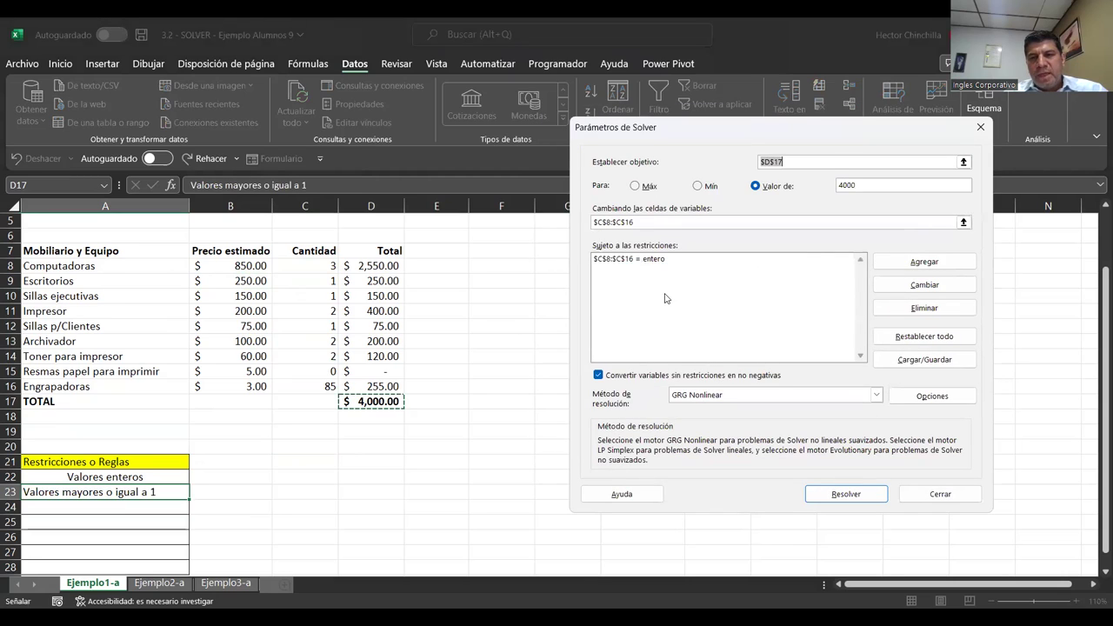
left_click(904, 263)
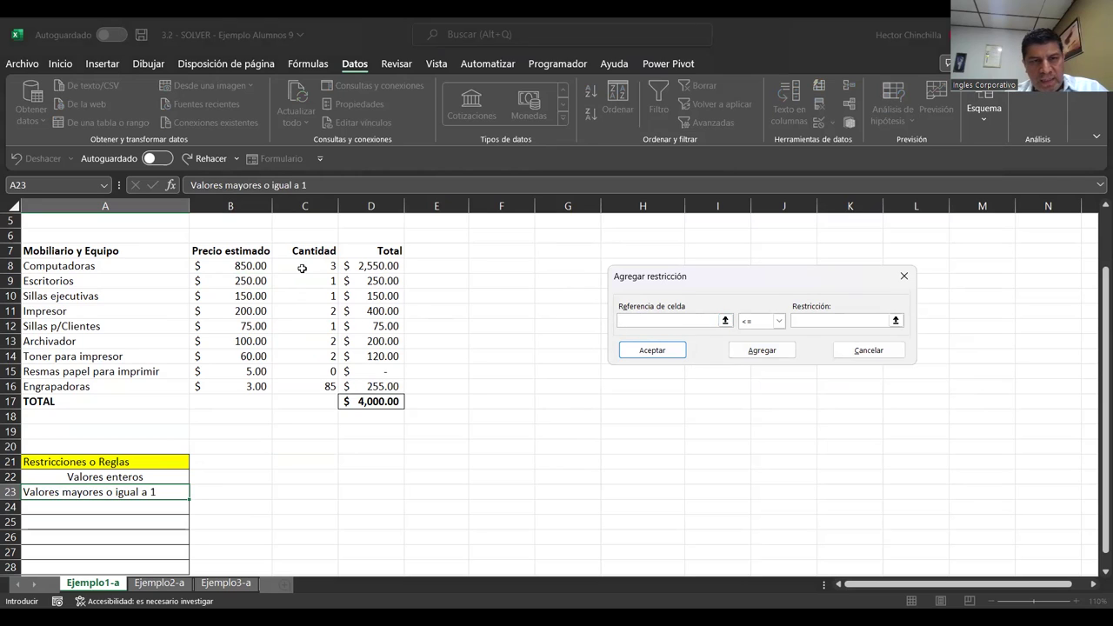
left_click_drag(300, 266, 304, 287)
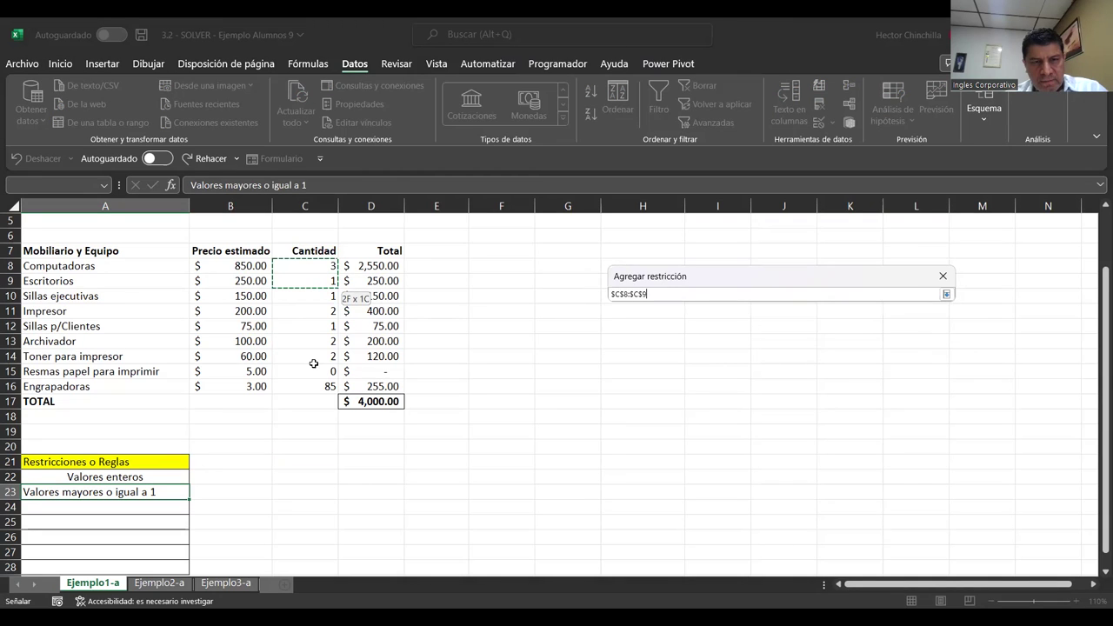
left_click_drag(313, 364, 313, 386)
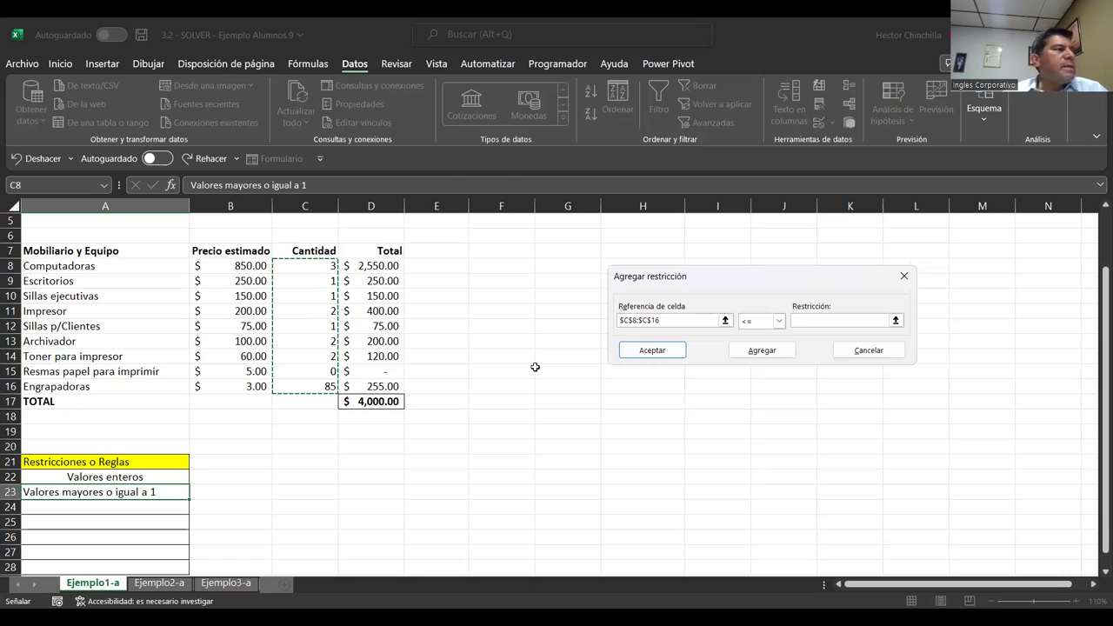
left_click(780, 321)
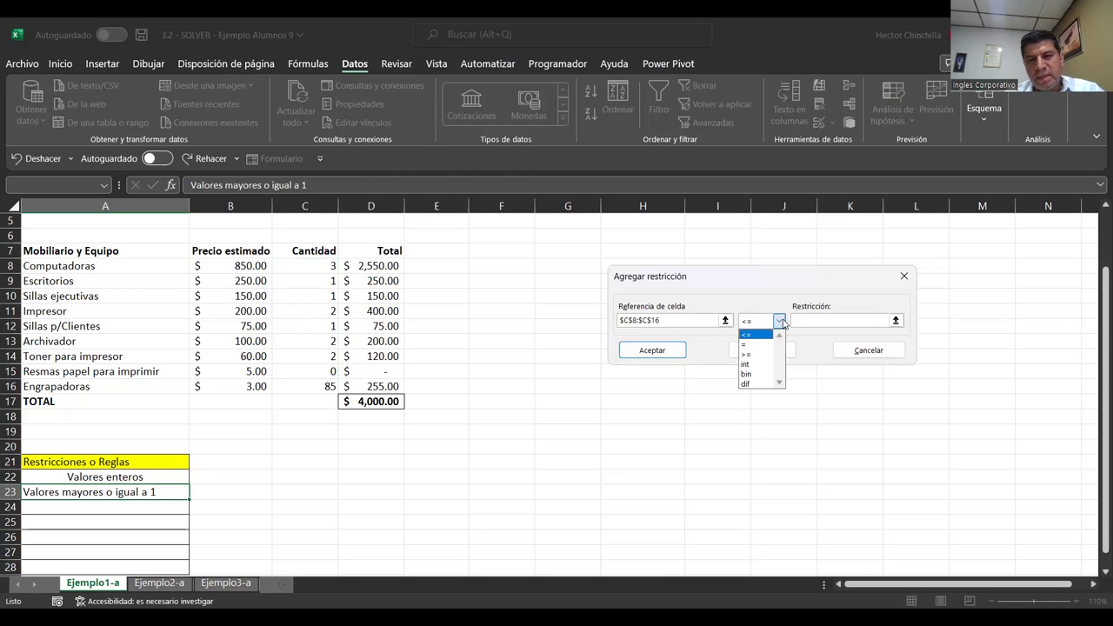
left_click(755, 354)
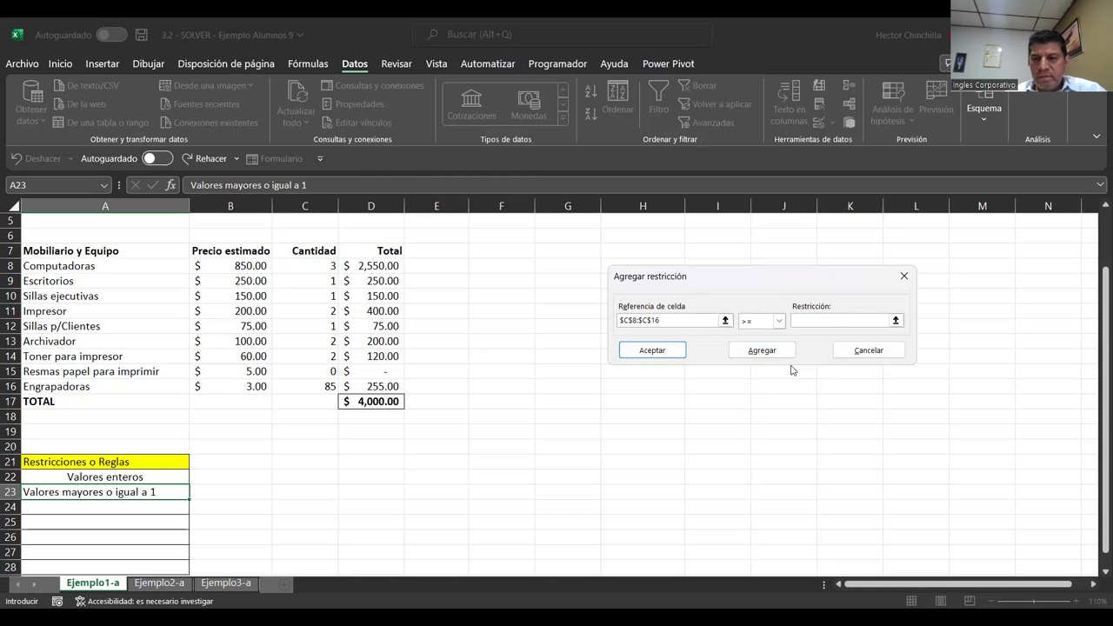
type("1")
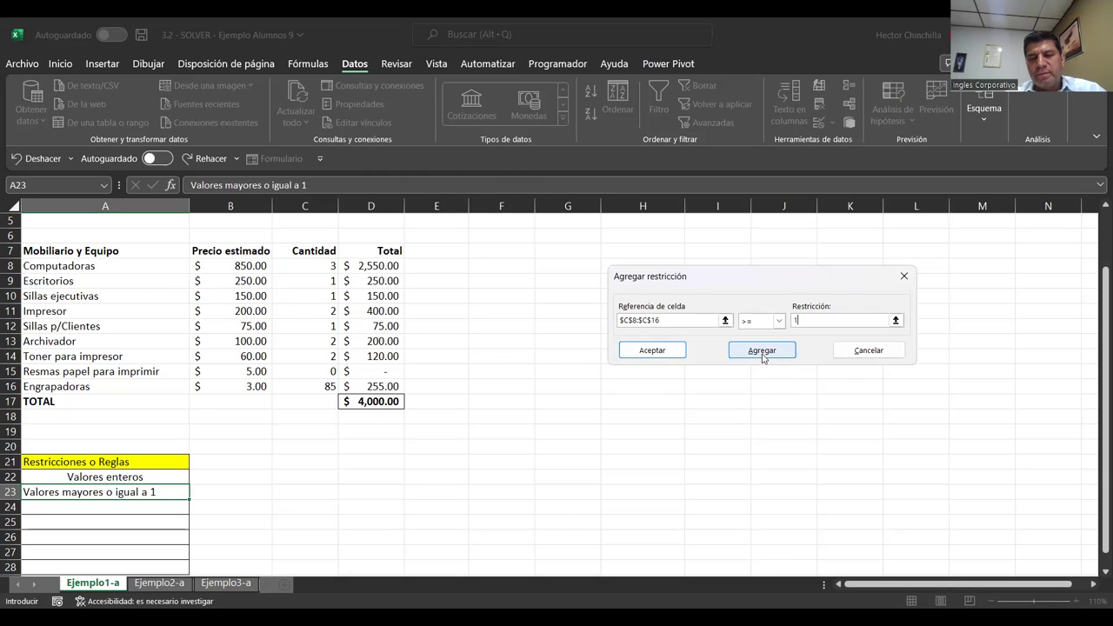
left_click(761, 352)
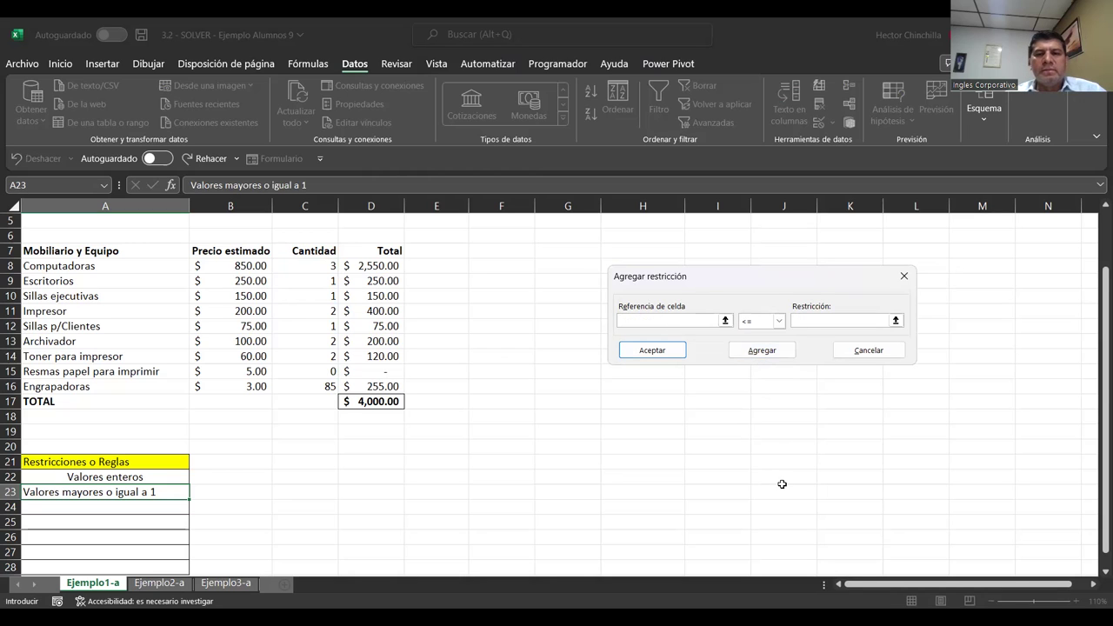
left_click(868, 351)
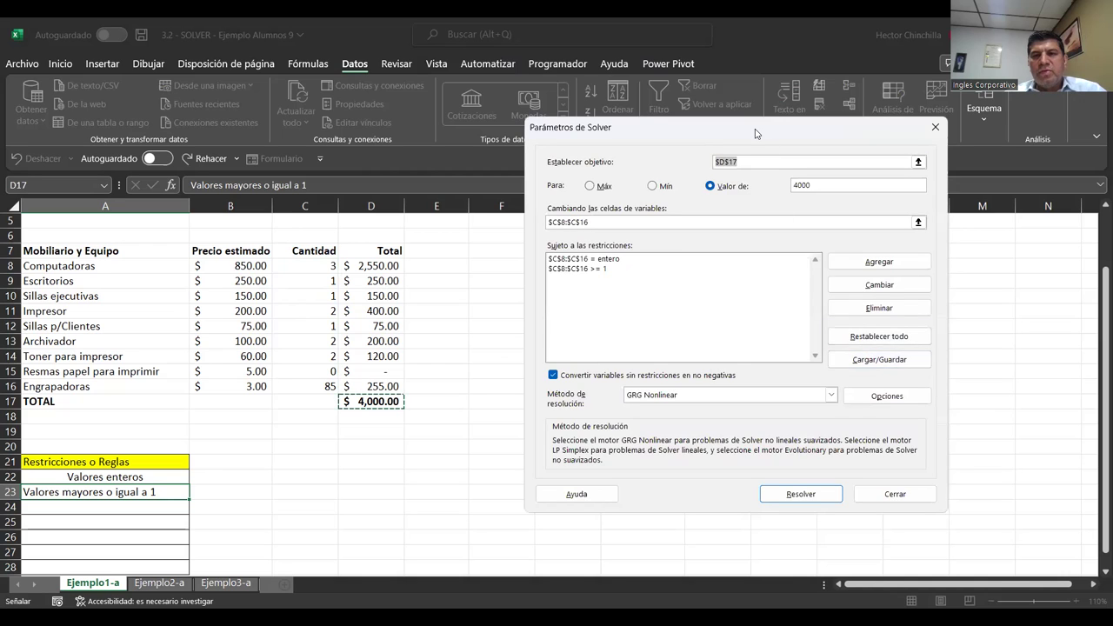
left_click_drag(754, 133, 748, 141)
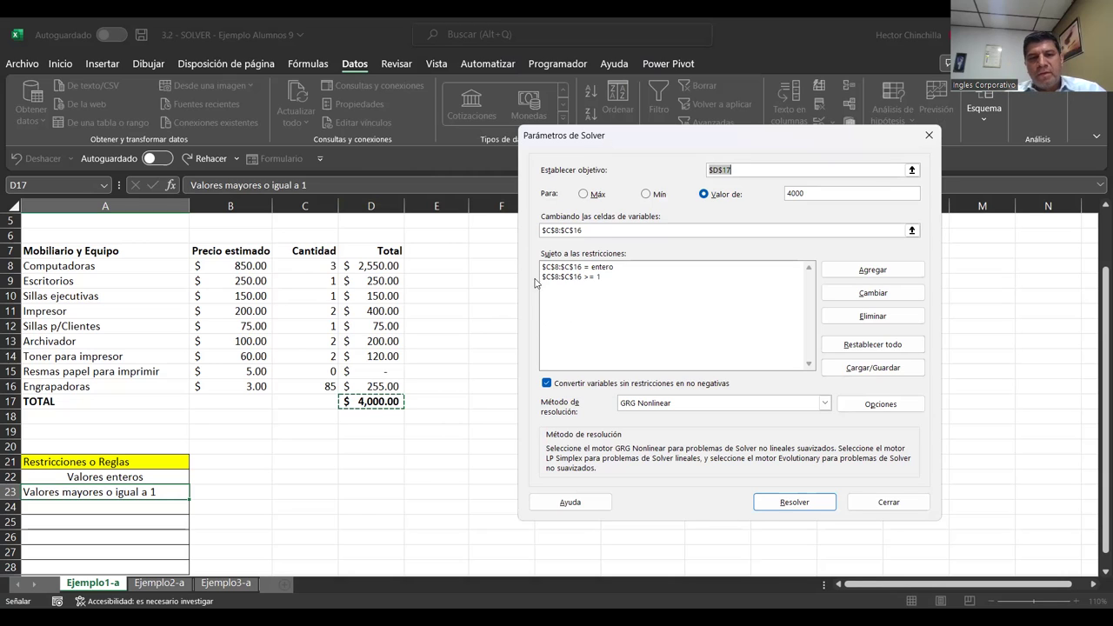
Run Solver and keep the result, now 2 Computadoras and 355 Engrapadoras.
left_click(784, 504)
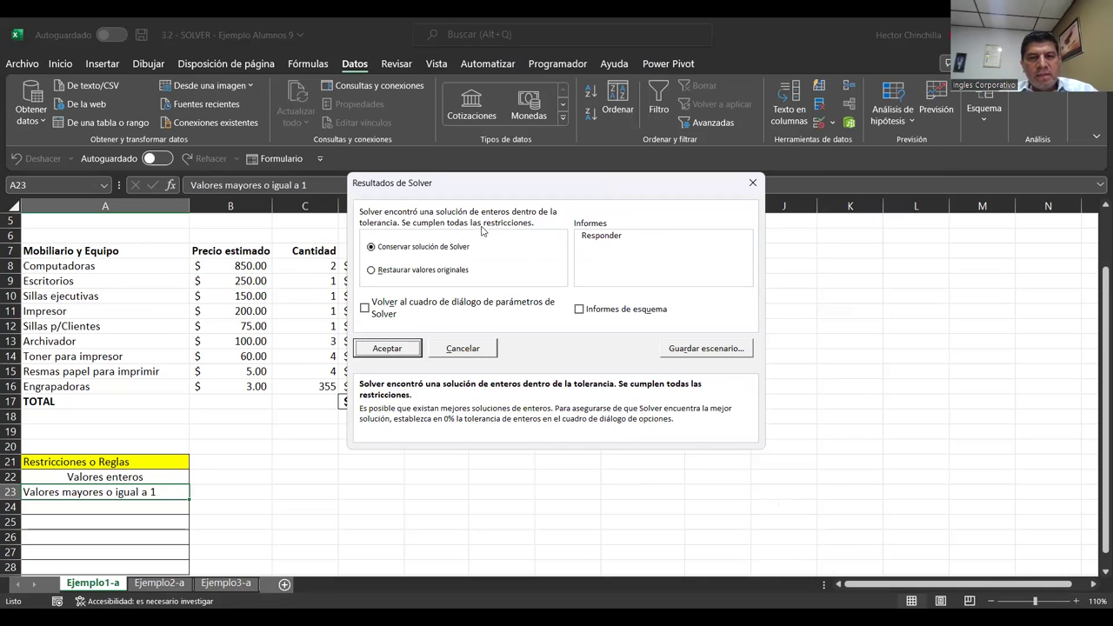
left_click(414, 347)
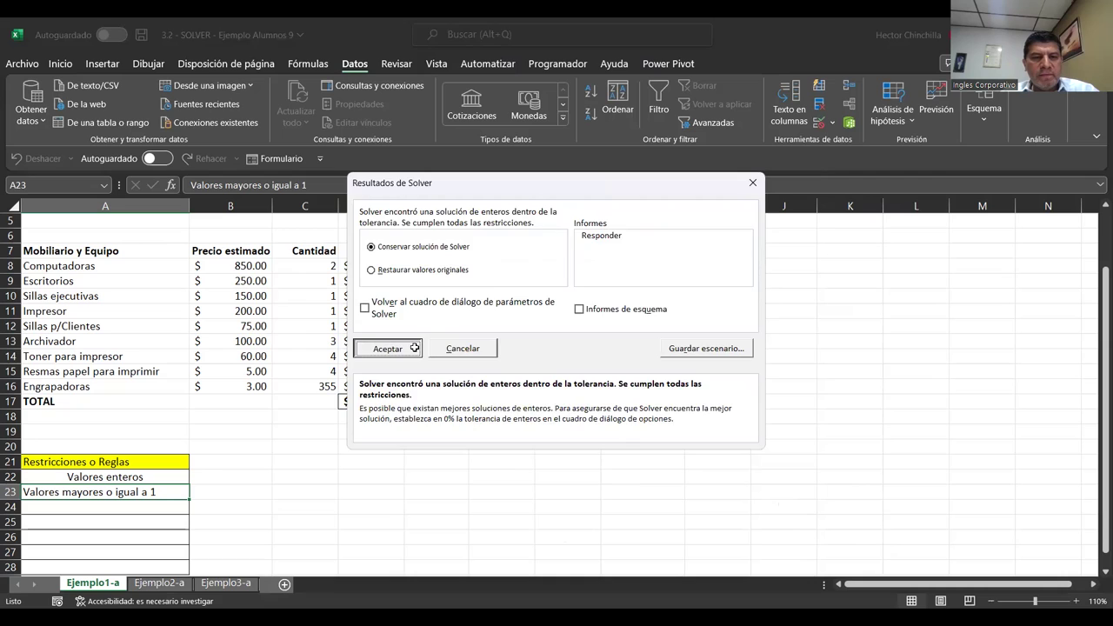
left_click(300, 417)
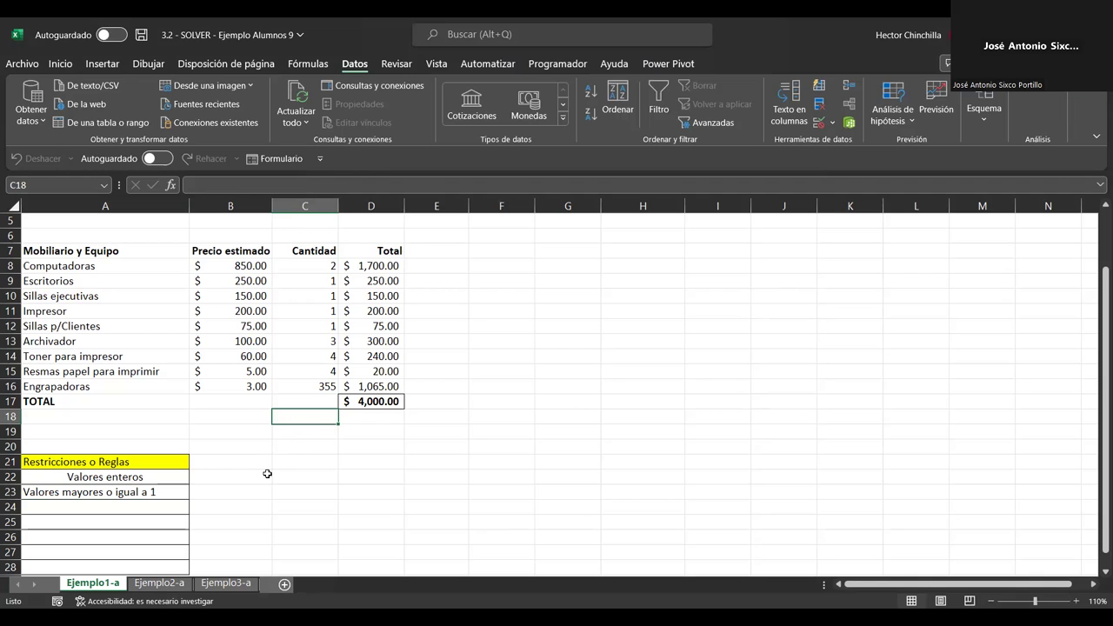
key("Up")
key("Up")
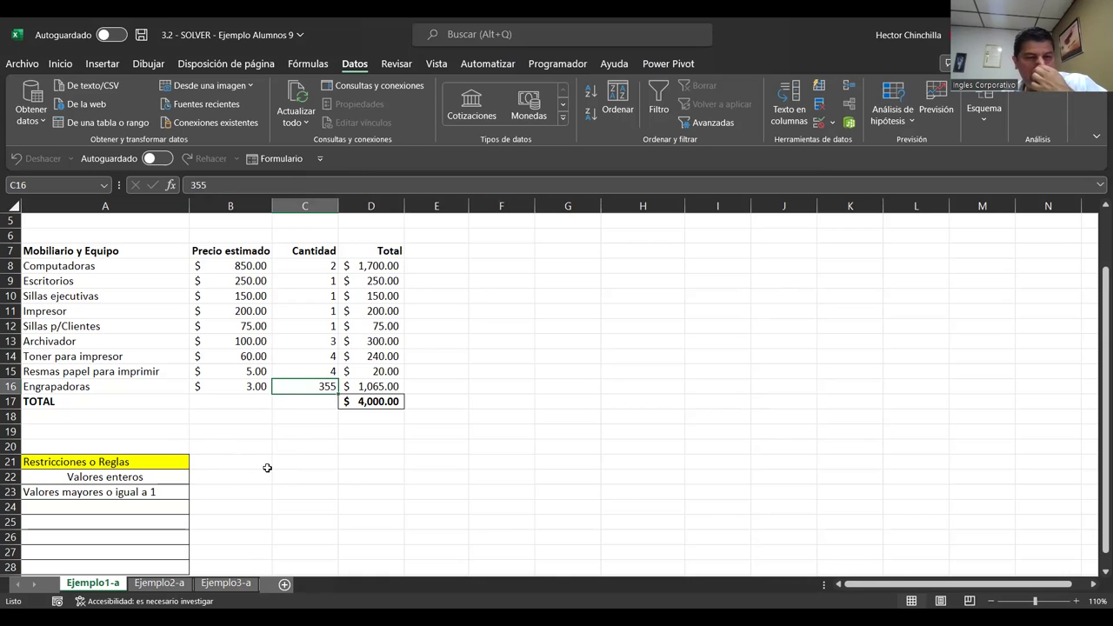
left_click(284, 423)
left_click(244, 467)
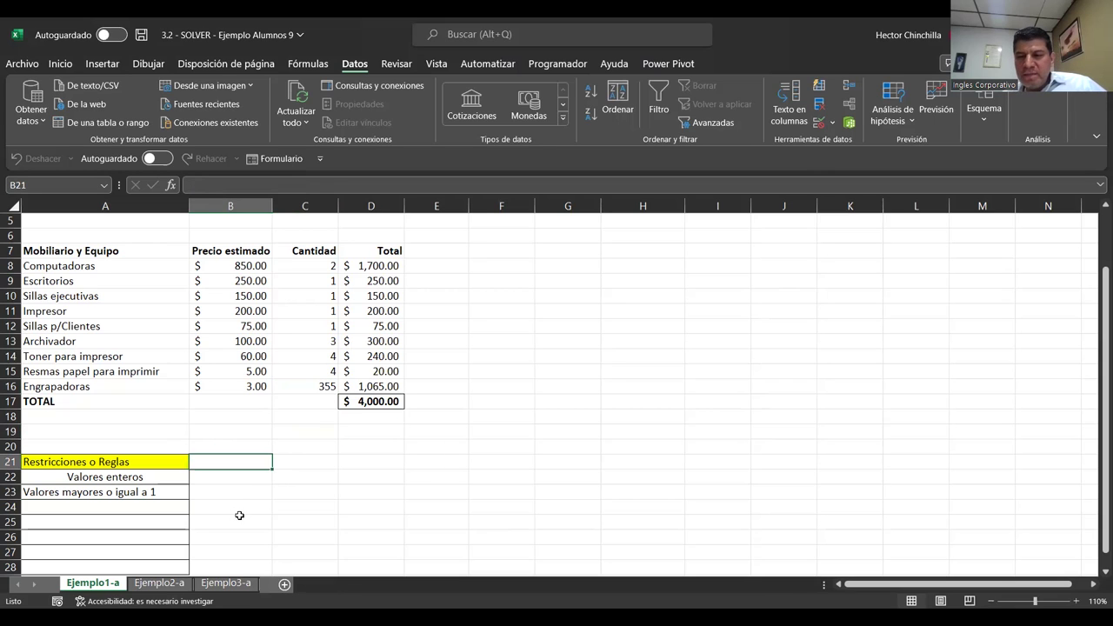
key("Left")
key("Down")
key("Down")
key("Down")
key("Down")
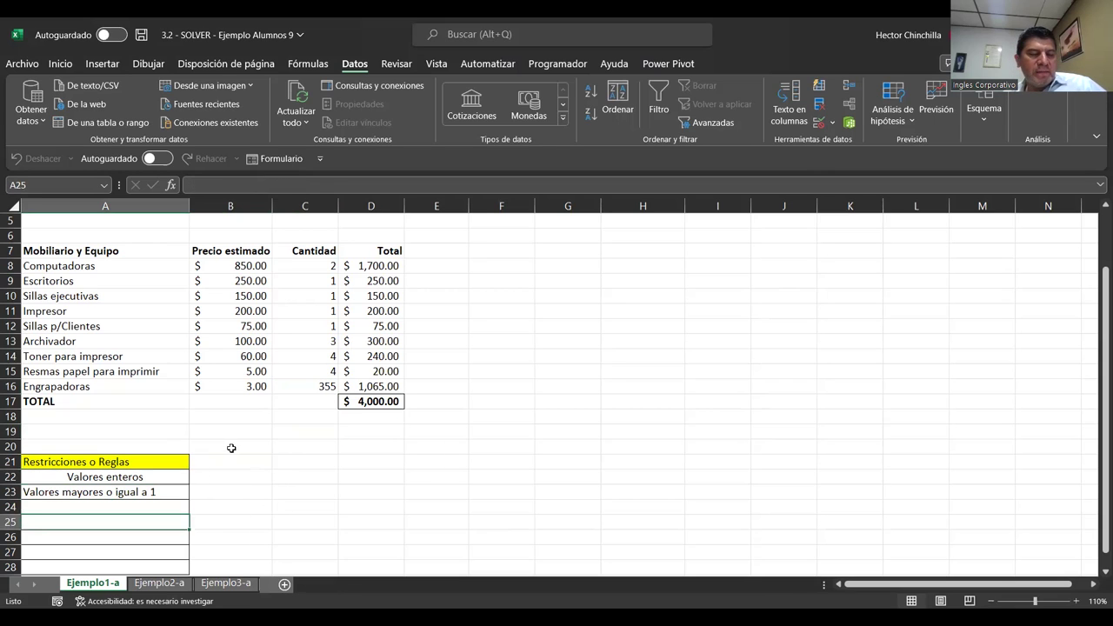
scroll(228, 451, "down", 2)
left_click(69, 521)
key("Up")
key("Up")
key("Up")
key("Up")
key("Up")
key("Up")
key("Up")
key("Down")
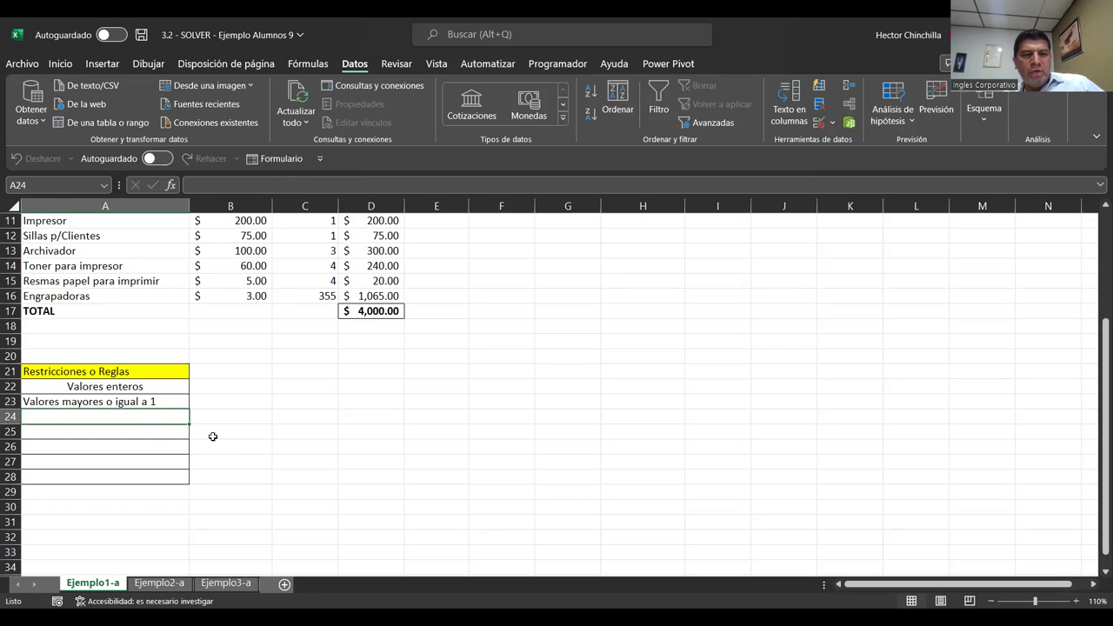
scroll(212, 436, "up", 1)
scroll(212, 437, "up", 2)
scroll(212, 437, "up", 1)
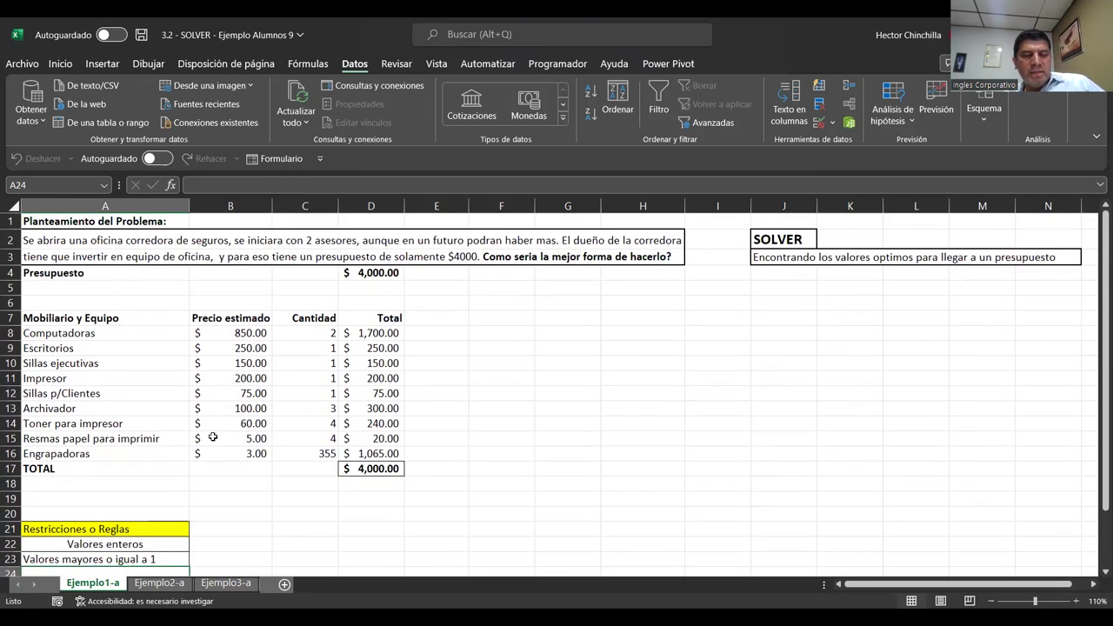
scroll(212, 437, "down", 1)
scroll(213, 437, "up", 1)
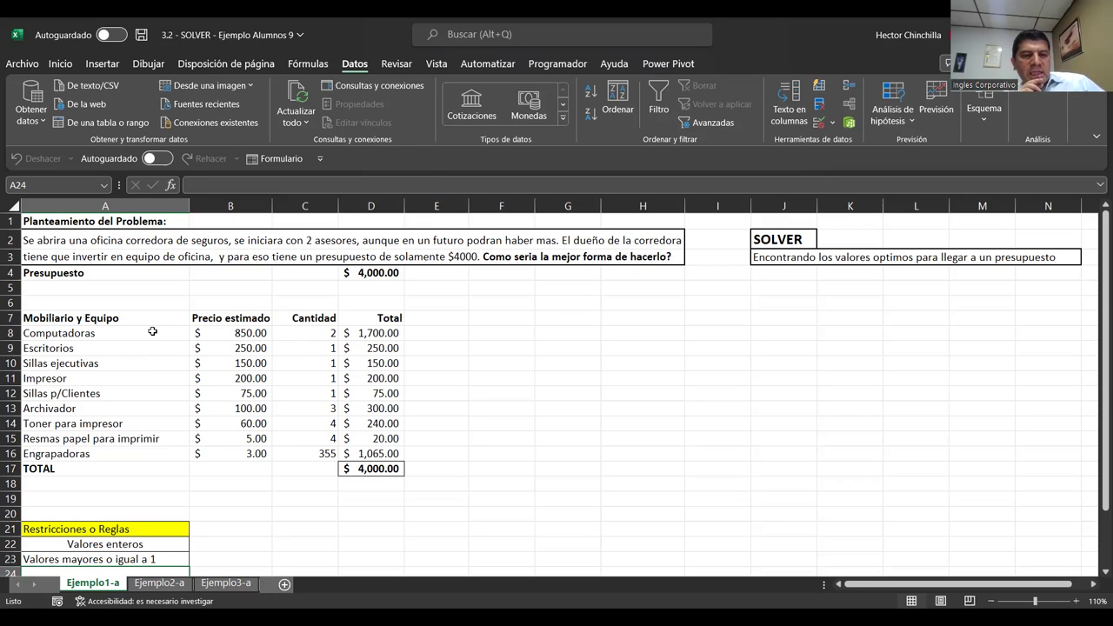
left_click(152, 332)
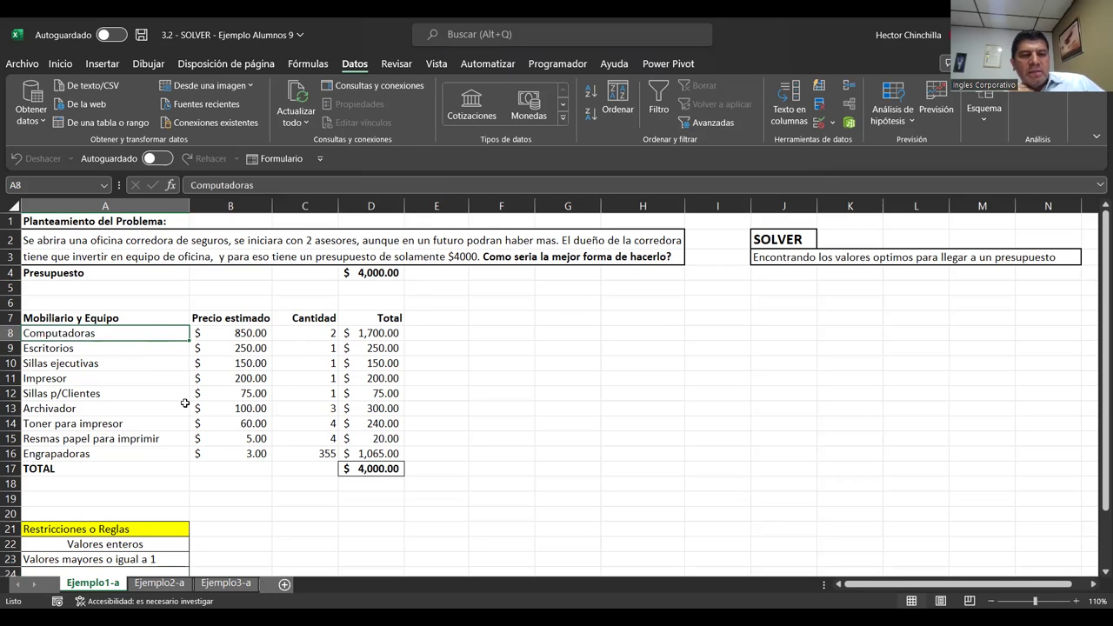
left_click(137, 366)
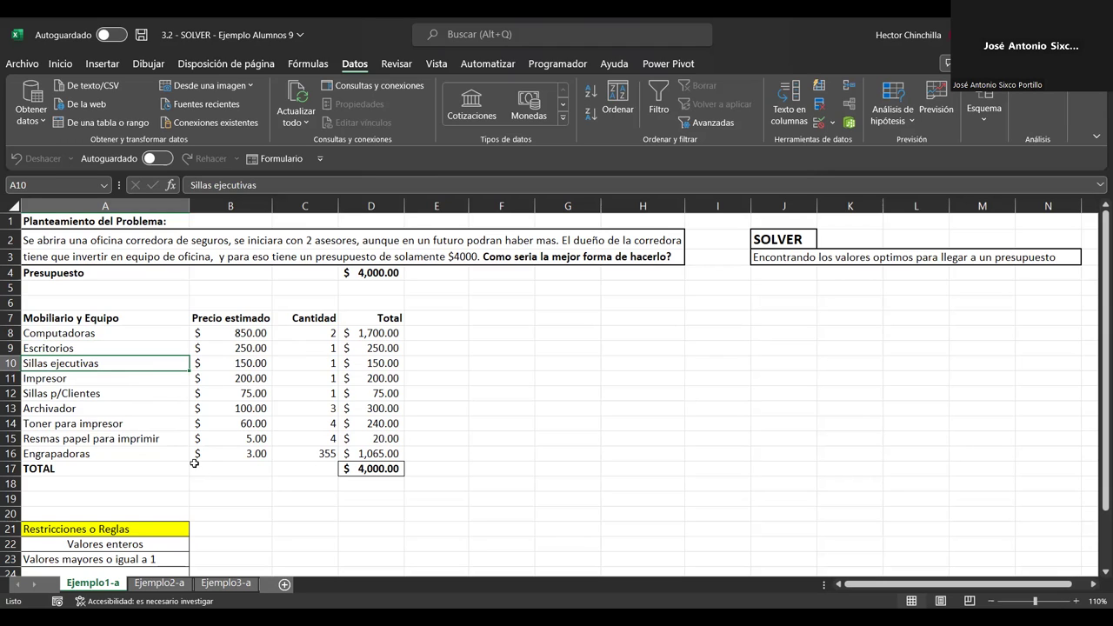
scroll(194, 463, "down", 1)
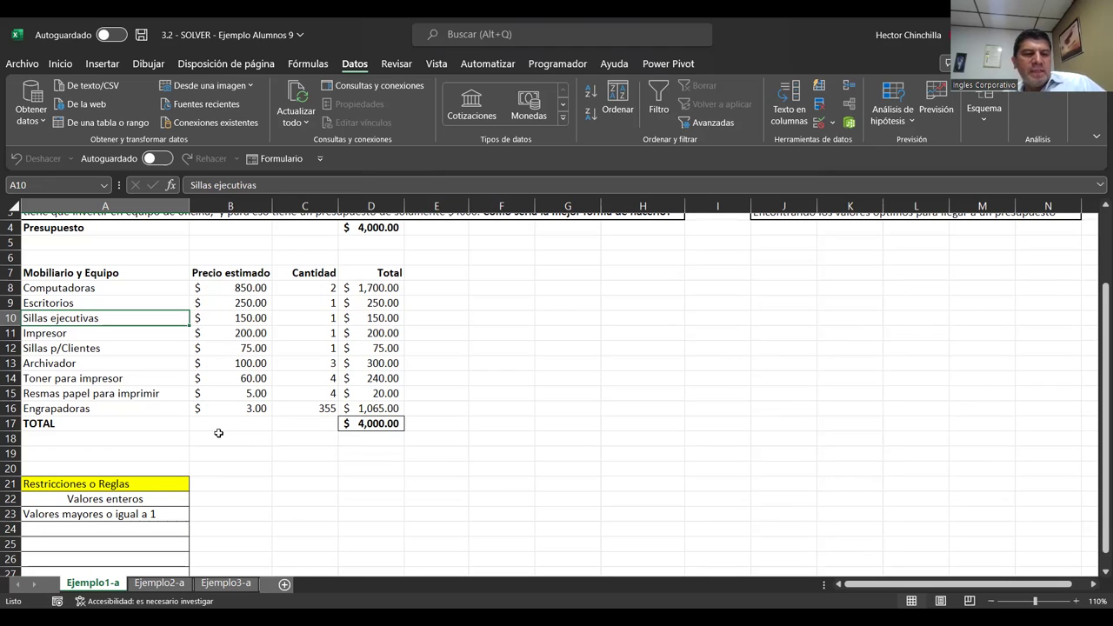
scroll(218, 433, "down", 1)
scroll(219, 433, "up", 1)
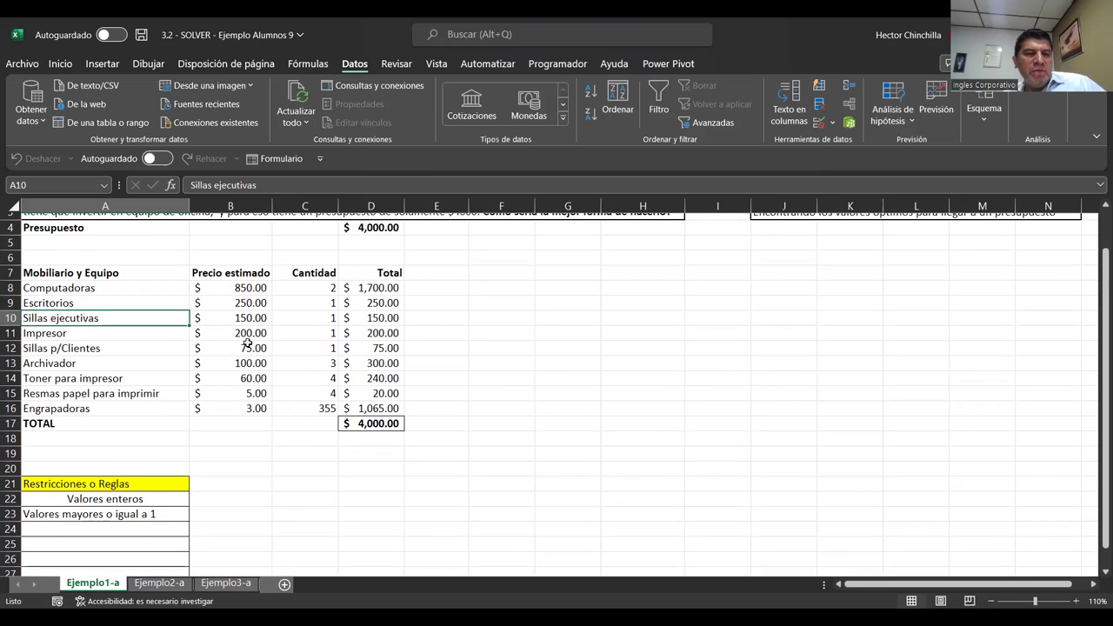
scroll(248, 347, "down", 1)
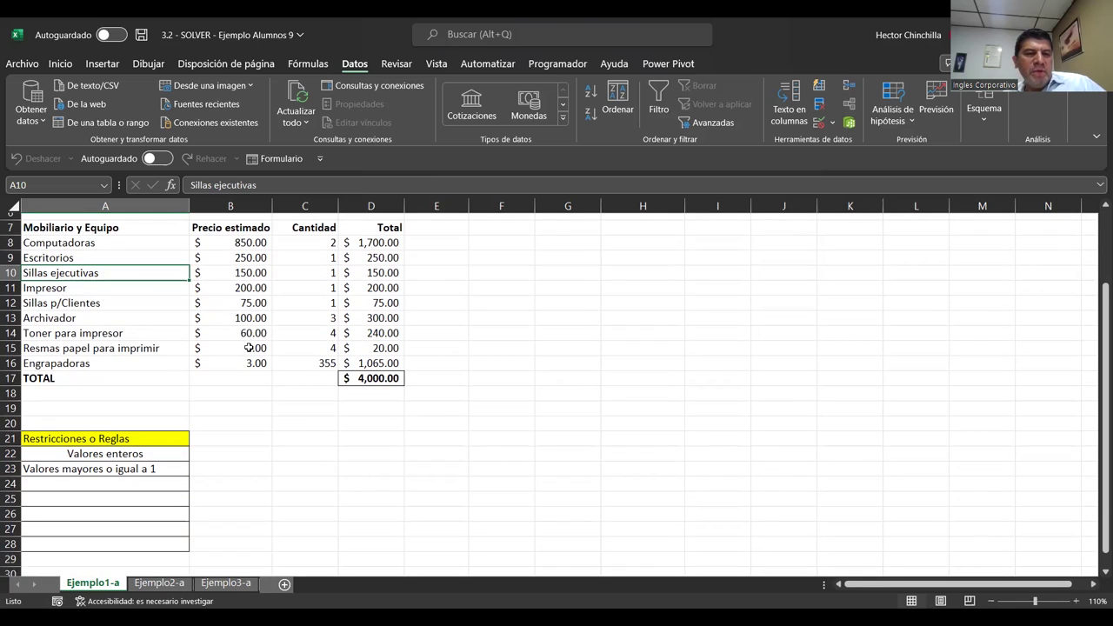
left_click(123, 245)
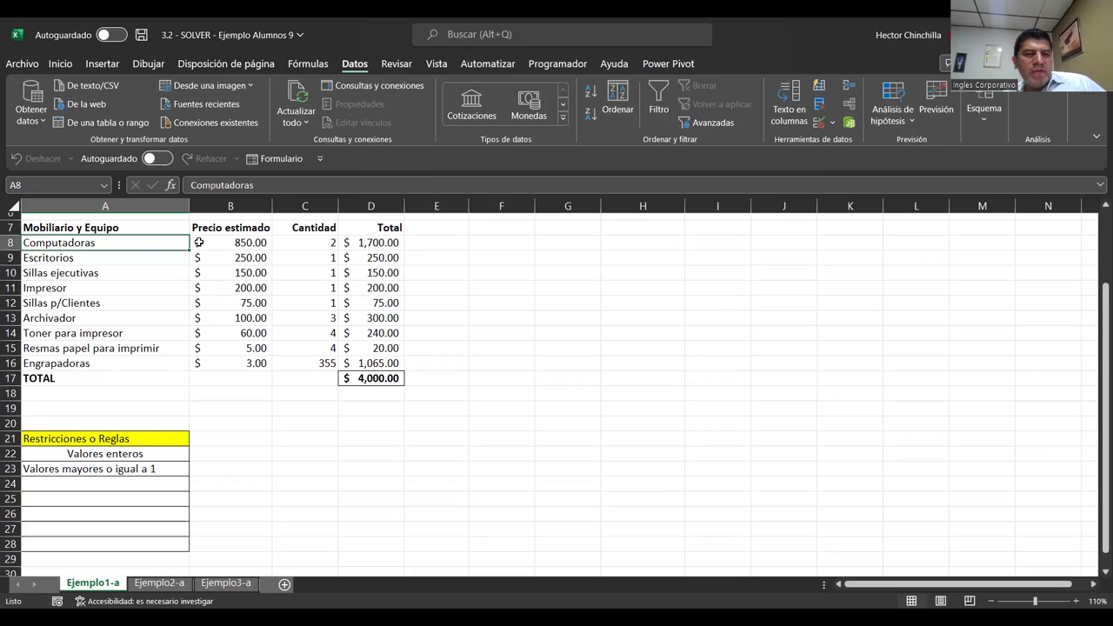
left_click_drag(198, 242, 206, 272)
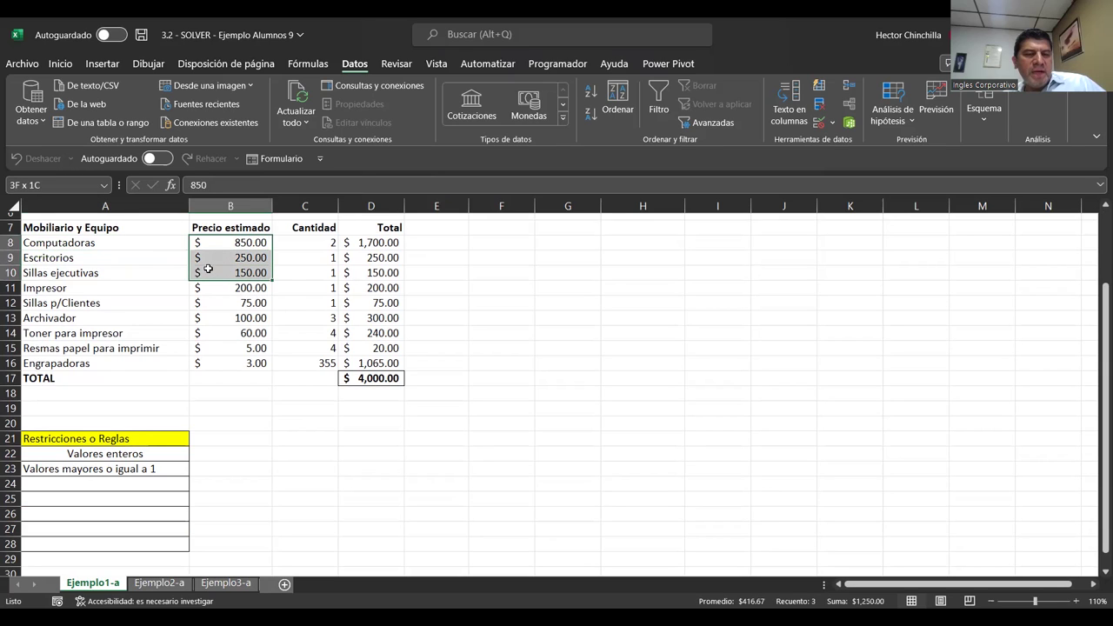
left_click(114, 483)
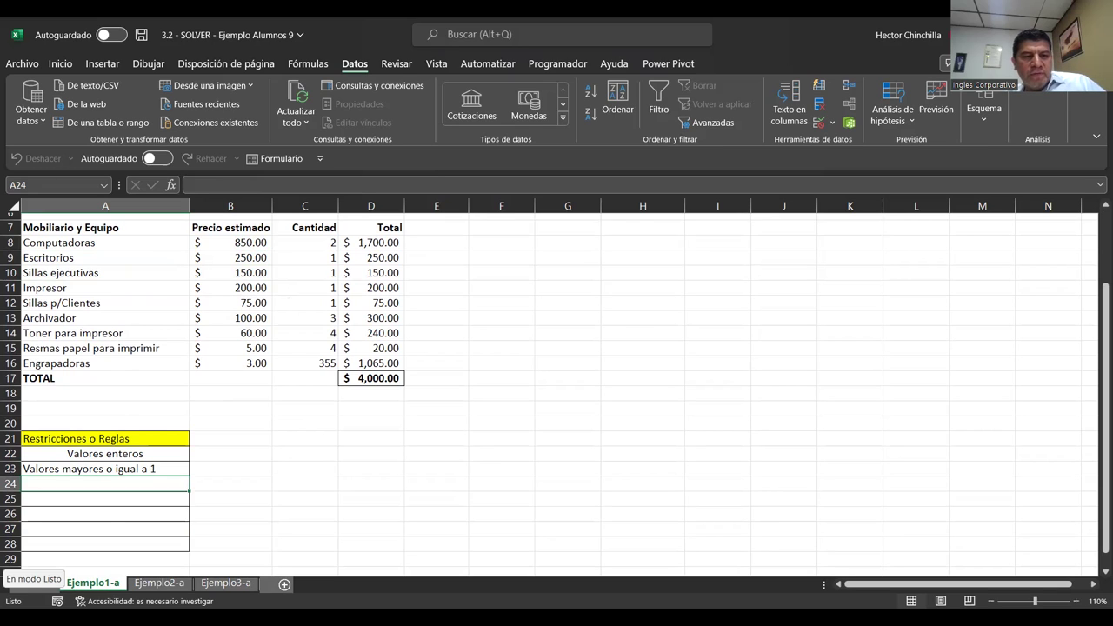
left_click(76, 440)
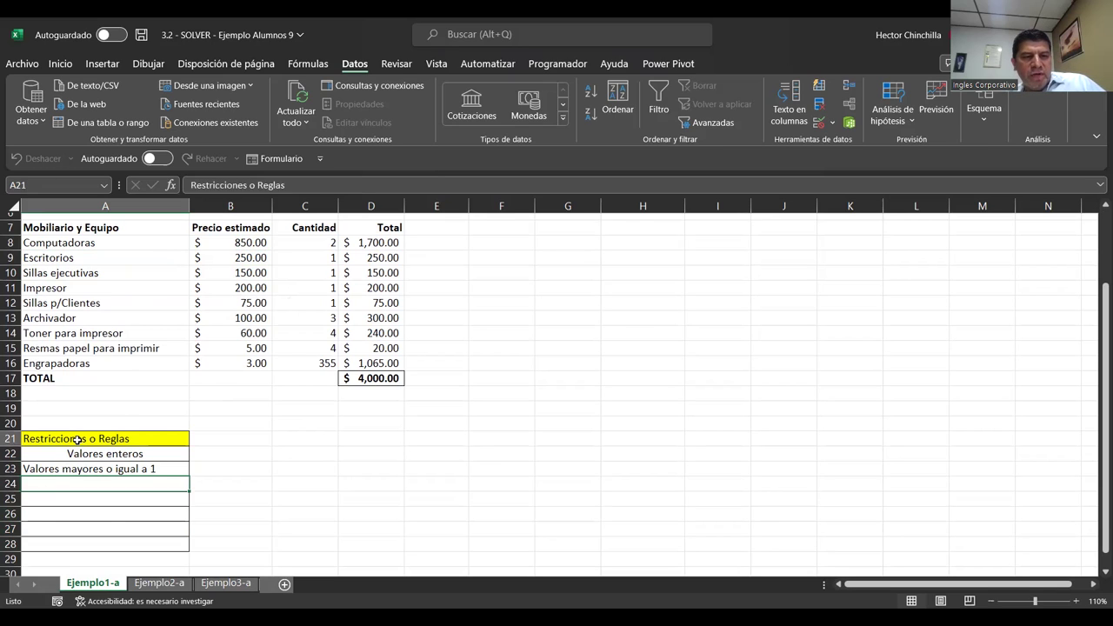
Enter '2 computadoras', '2 escritorios' and '2 sillas ejecutivas' in A24:A26.
left_click(87, 484)
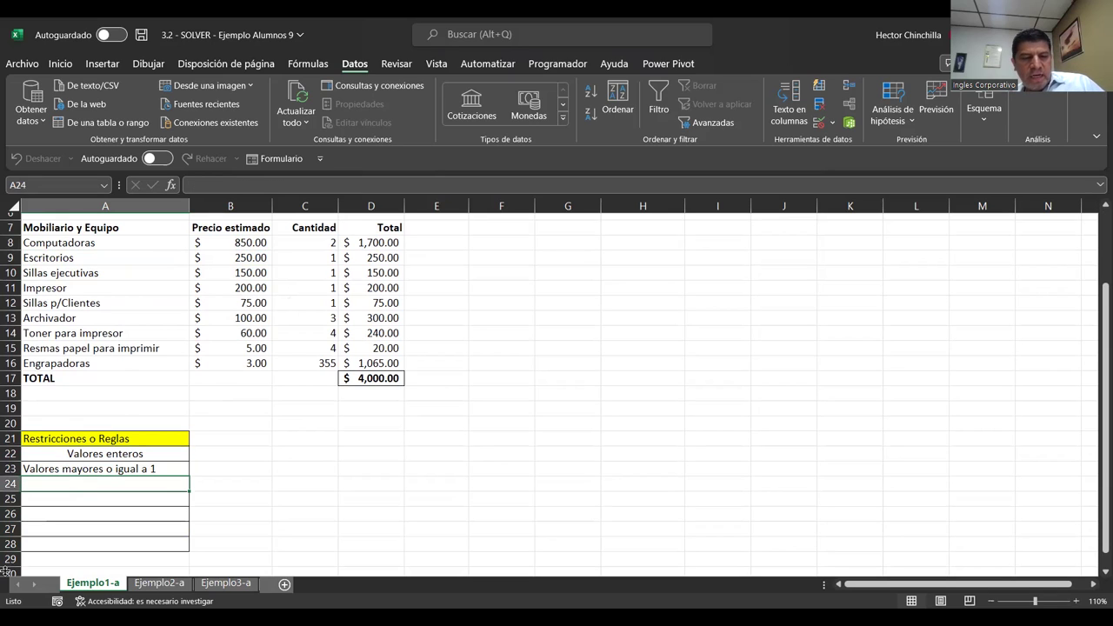
type("2")
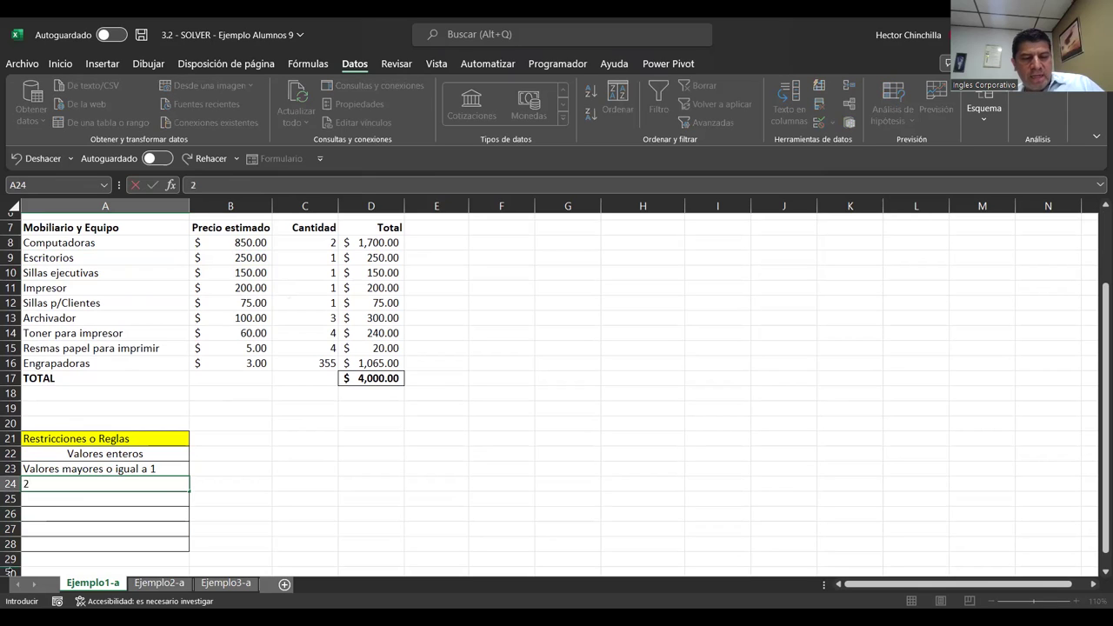
type(" computadoras")
key("Return")
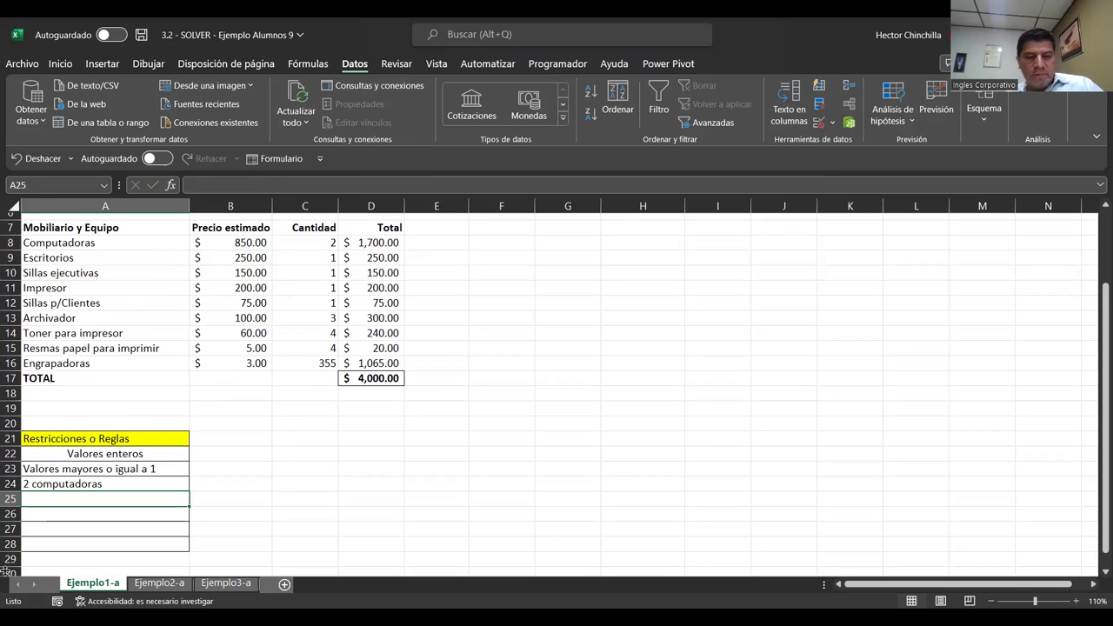
type("2 es")
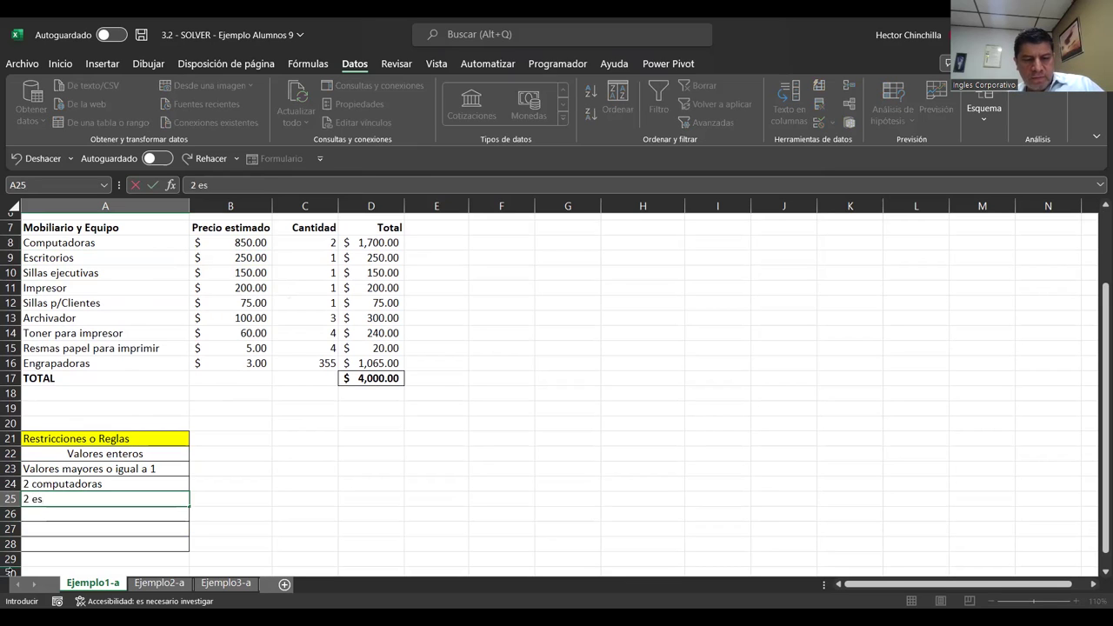
type("critoriso")
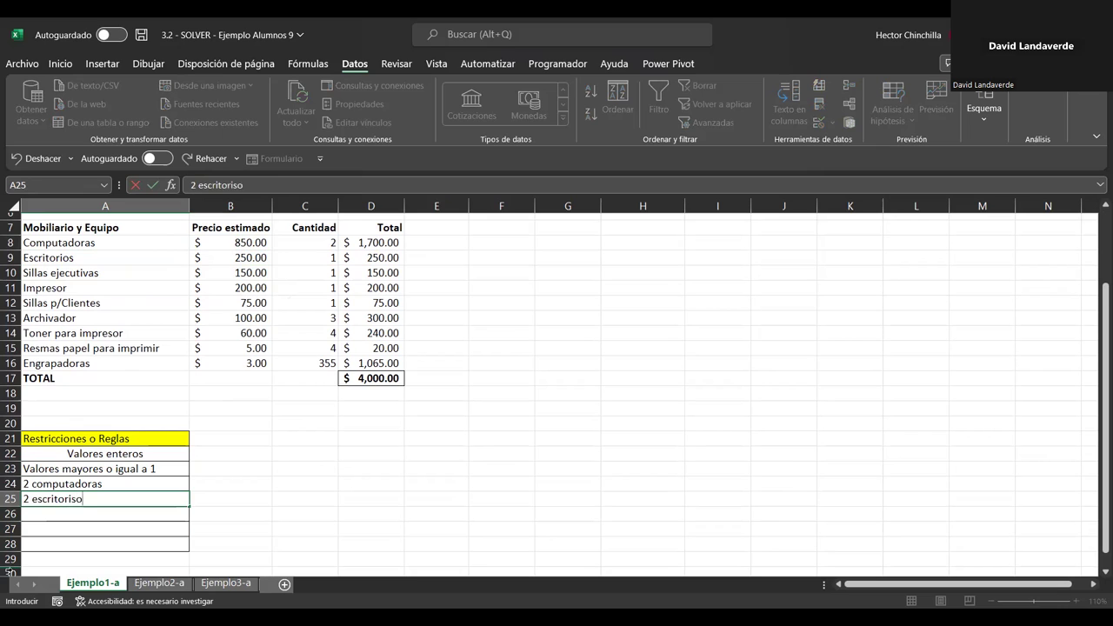
key("BackSpace")
key("BackSpace")
key("Return")
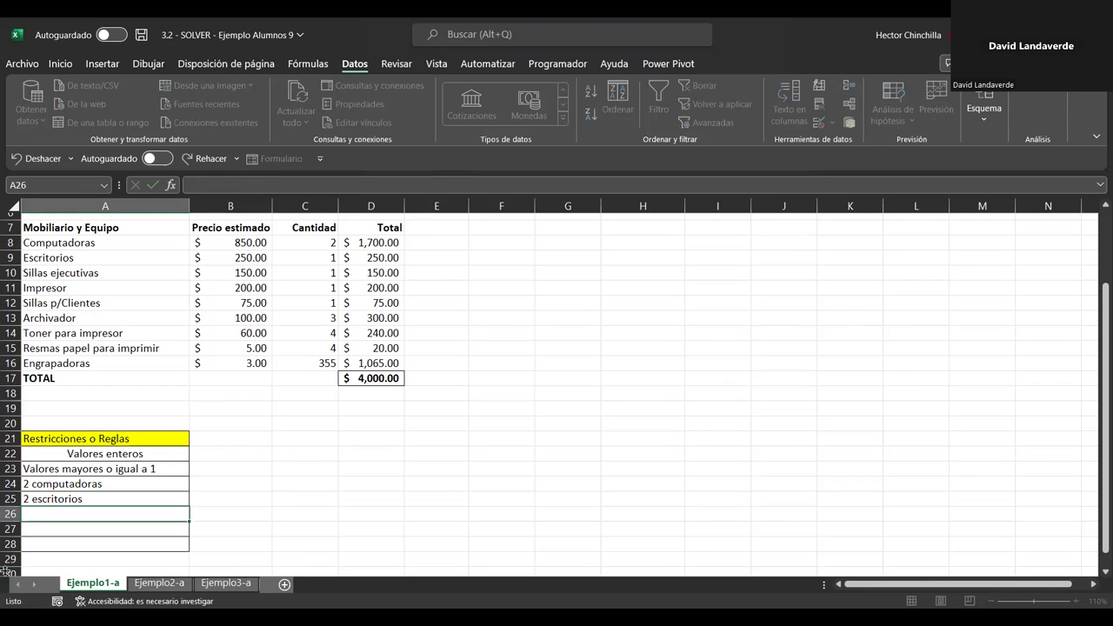
type("2")
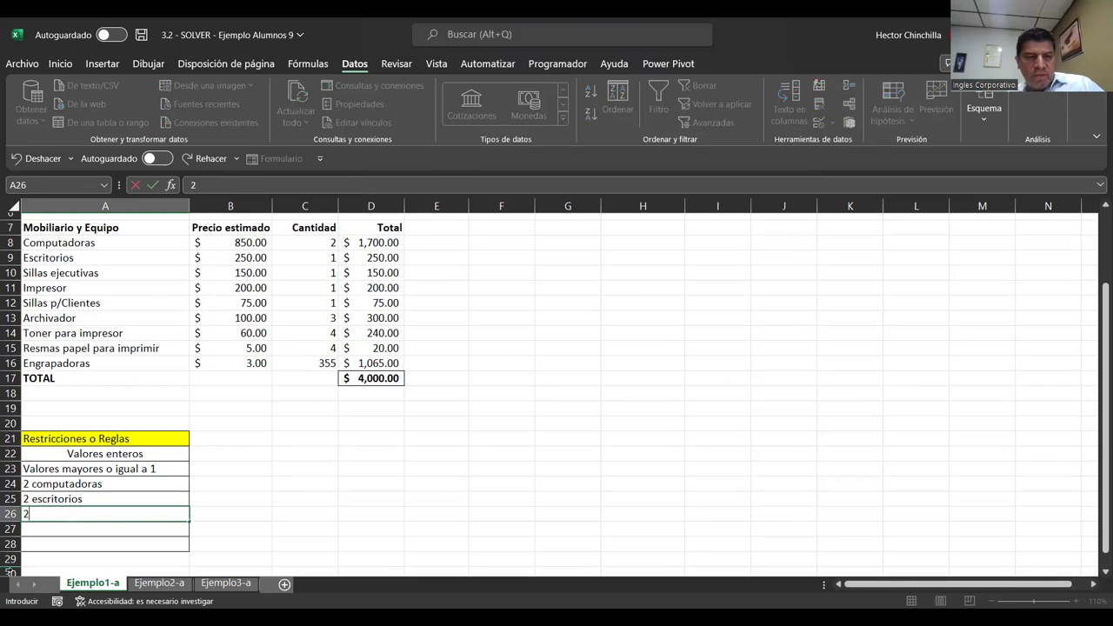
type(" sillas e")
type("jecutivas")
key("Return")
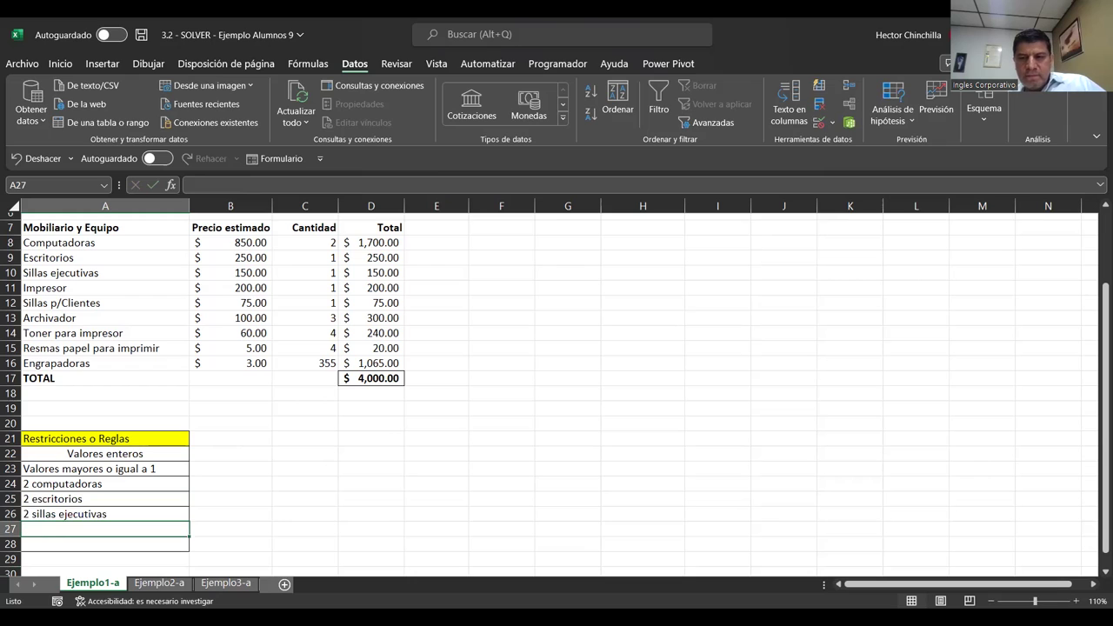
Center the three new restriction lines in A24:A26.
left_click_drag(104, 483, 187, 518)
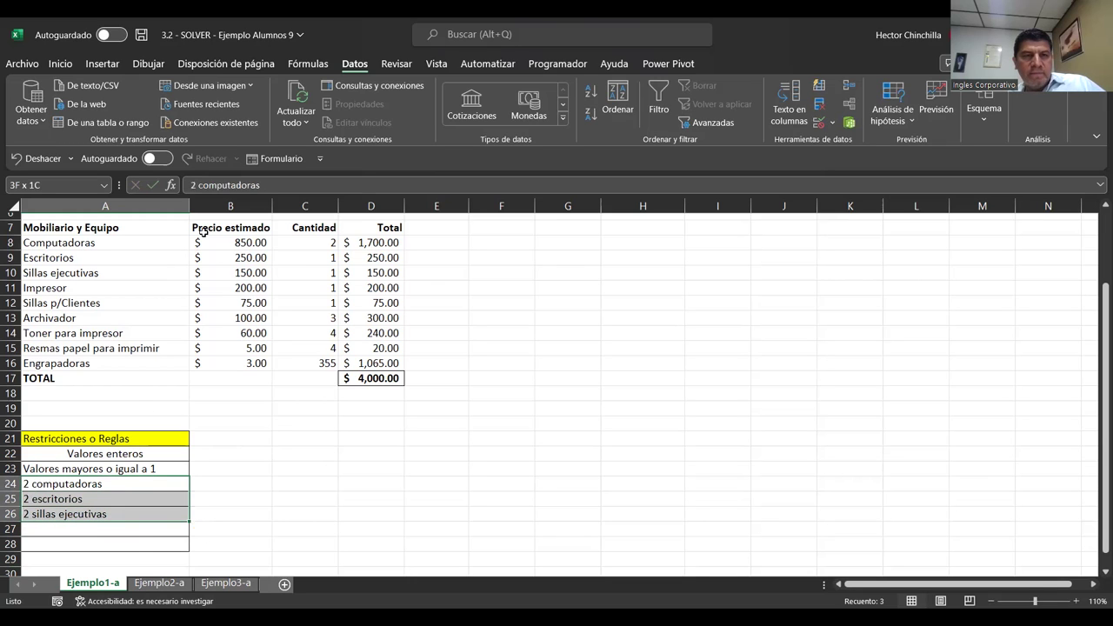
left_click(67, 66)
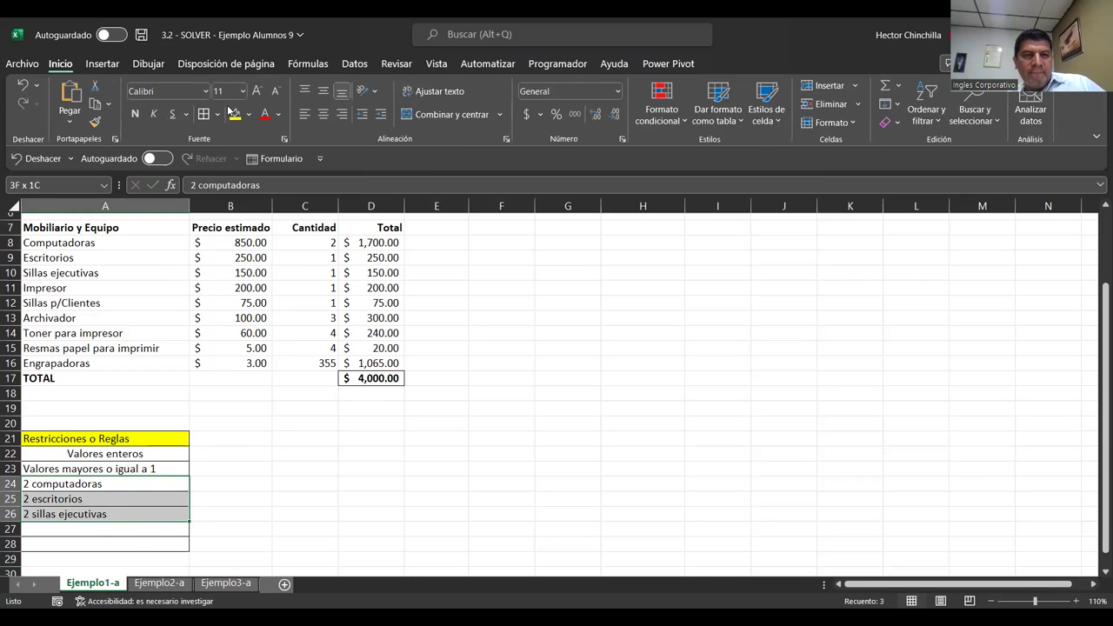
left_click(322, 113)
left_click(155, 469)
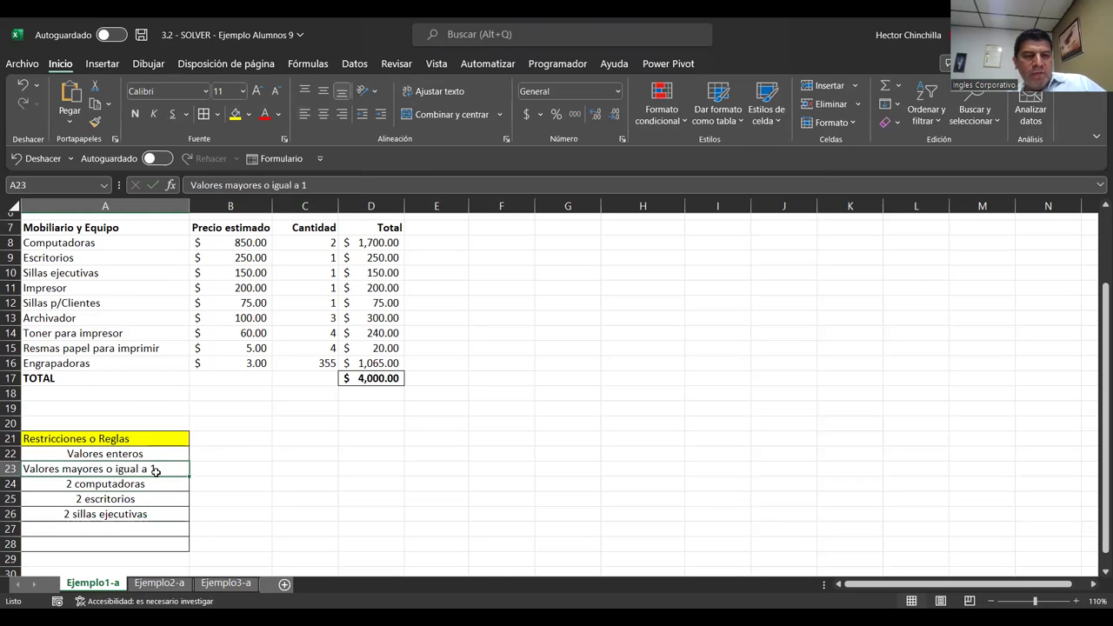
key("Down")
key("Down")
key("Down")
key("Down")
key("Up")
key("Up")
key("Up")
key("Up")
key("Up")
key("Up")
key("Down")
key("Down")
key("Down")
key("Down")
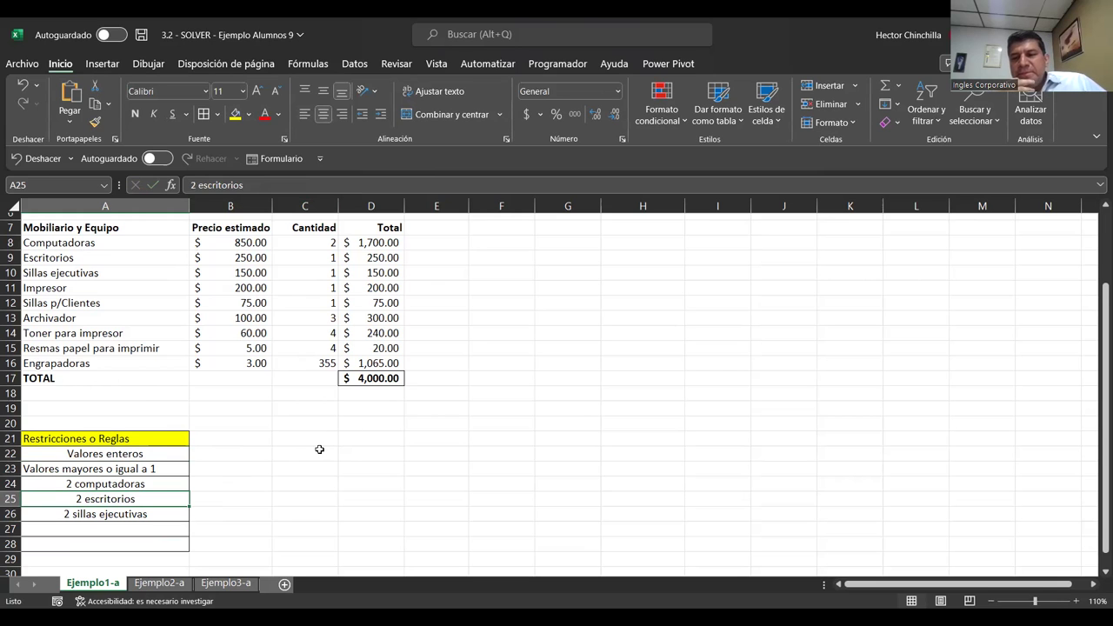
Save the workbook with TOTAL at $4,000.00 and return to the Data tab.
scroll(319, 449, "up", 1)
scroll(319, 449, "up", 1)
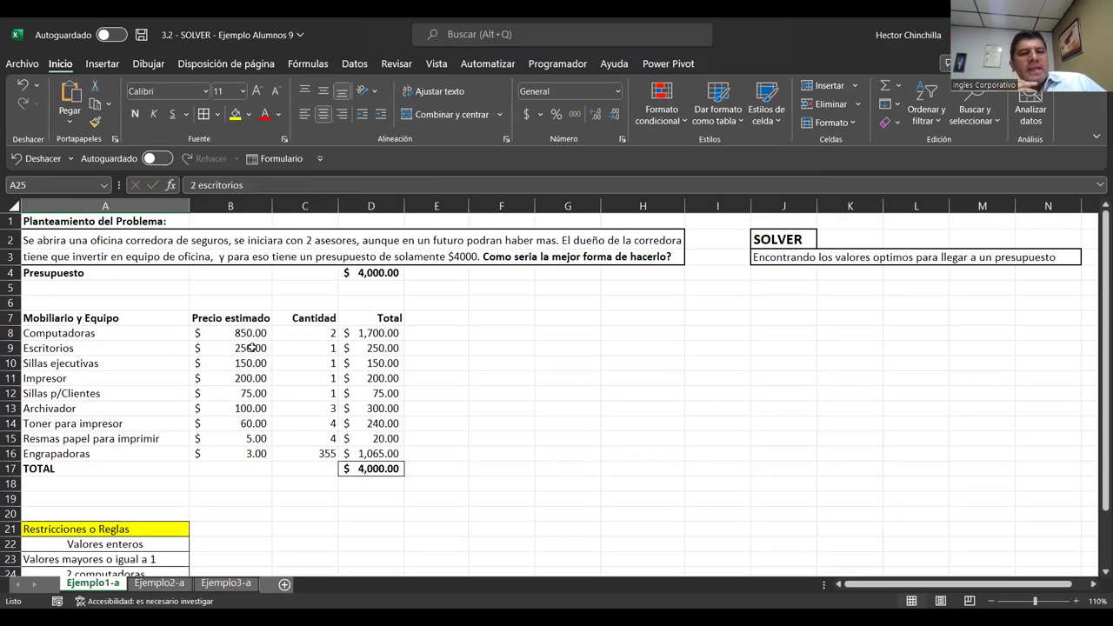
left_click(213, 291)
left_click(141, 35)
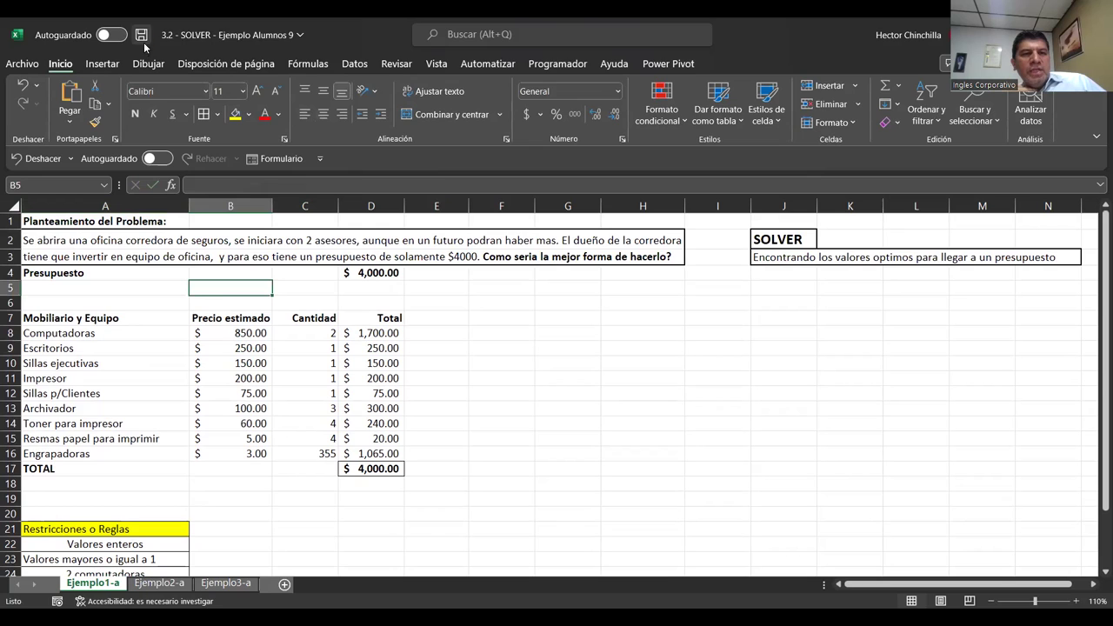
left_click(439, 318)
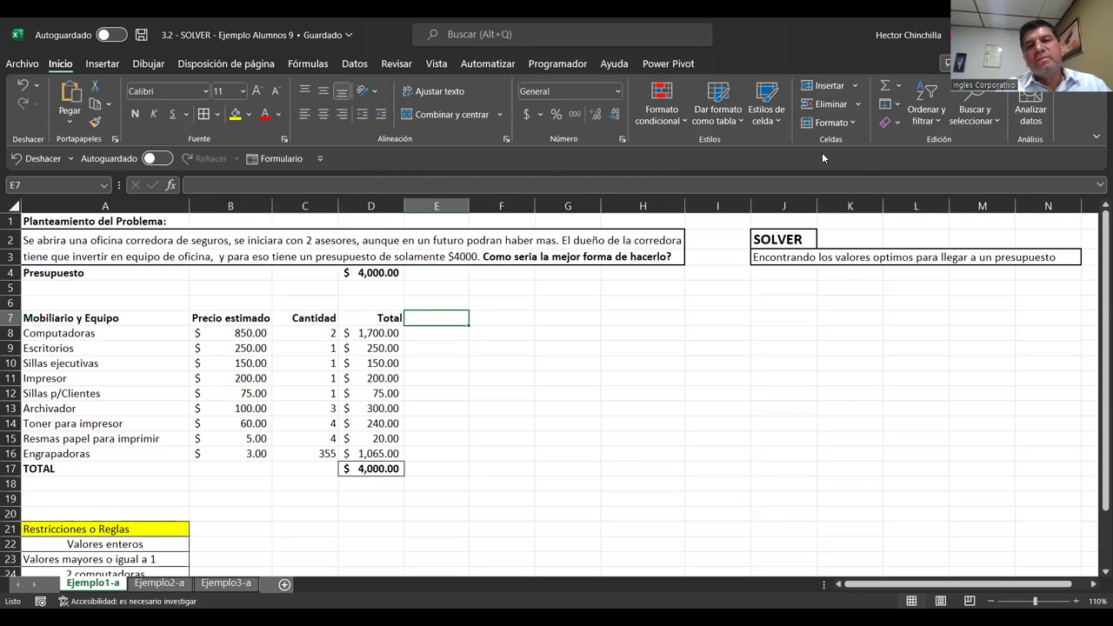
left_click(354, 64)
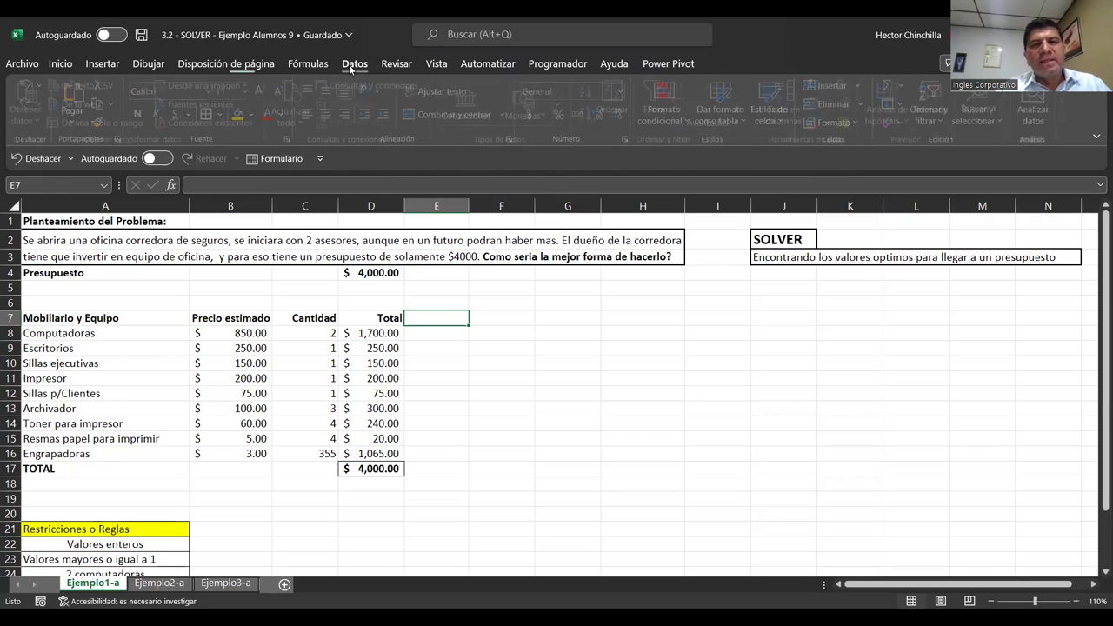